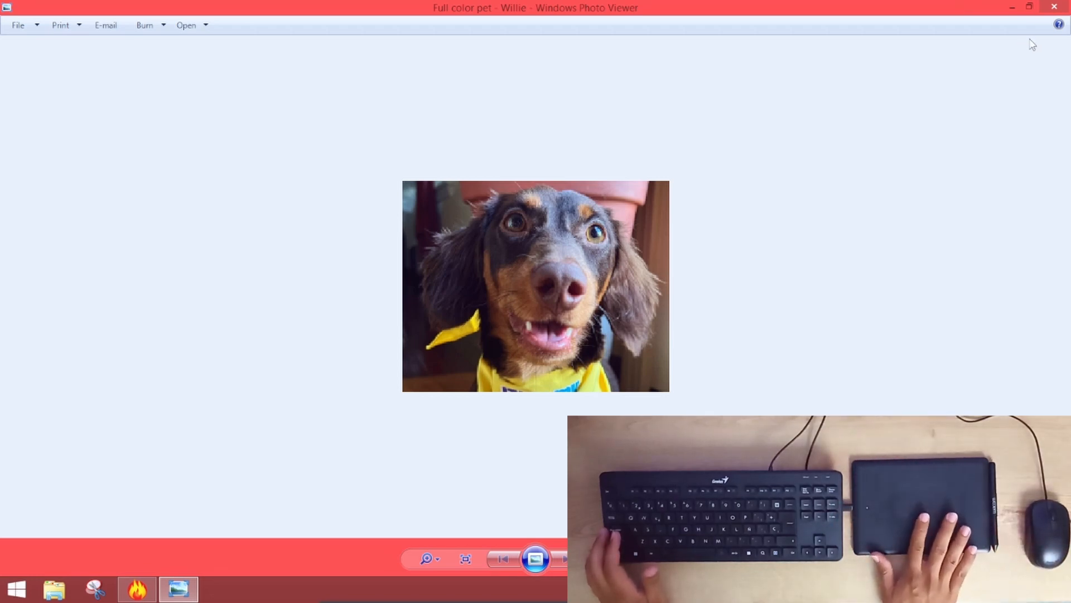
Close the photo viewer and copy the dog photo file from the desktop
click(1053, 8)
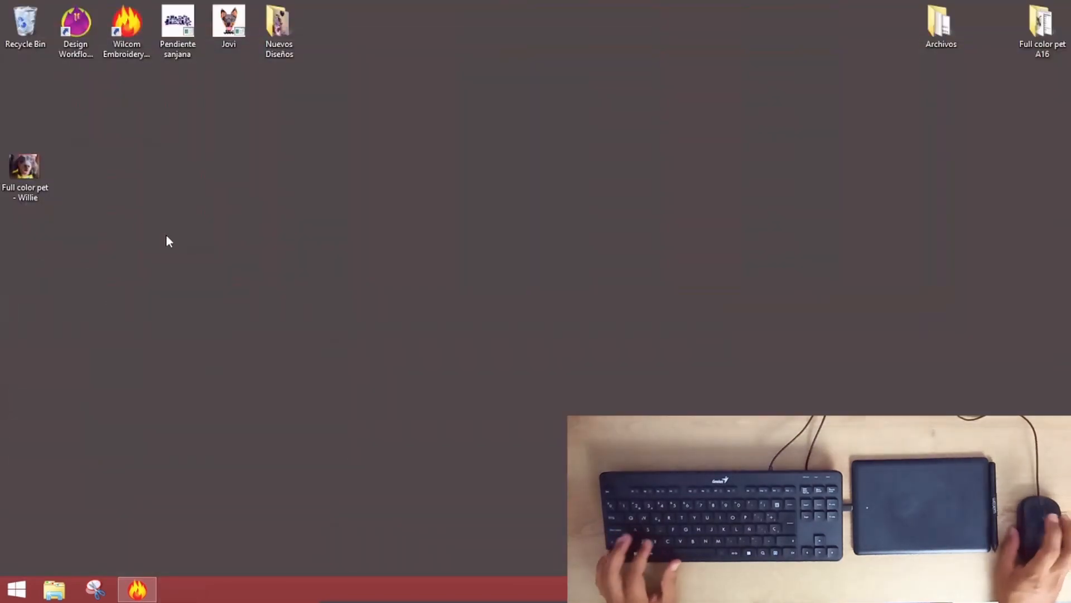
right_click(32, 168)
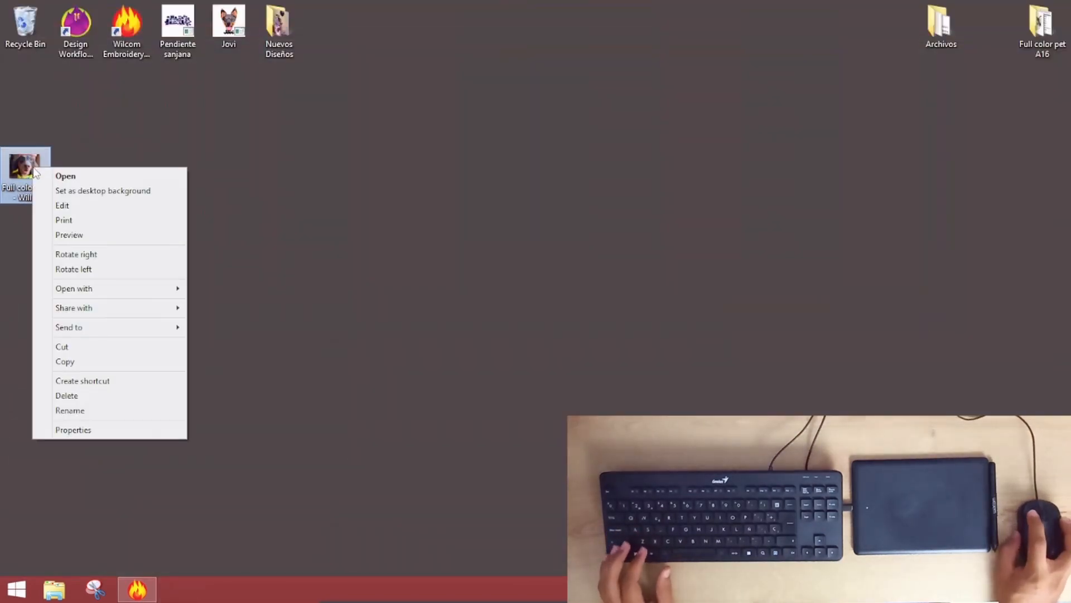
click(80, 362)
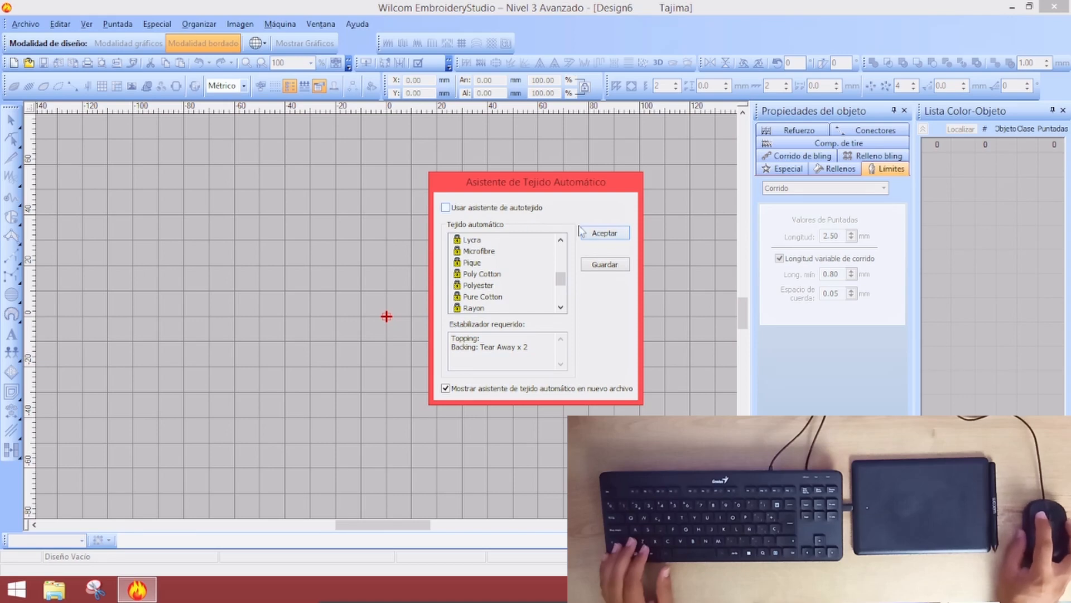
Dismiss the fabric assistant, switch to graphics mode, and paste the dog photo onto the page
click(604, 234)
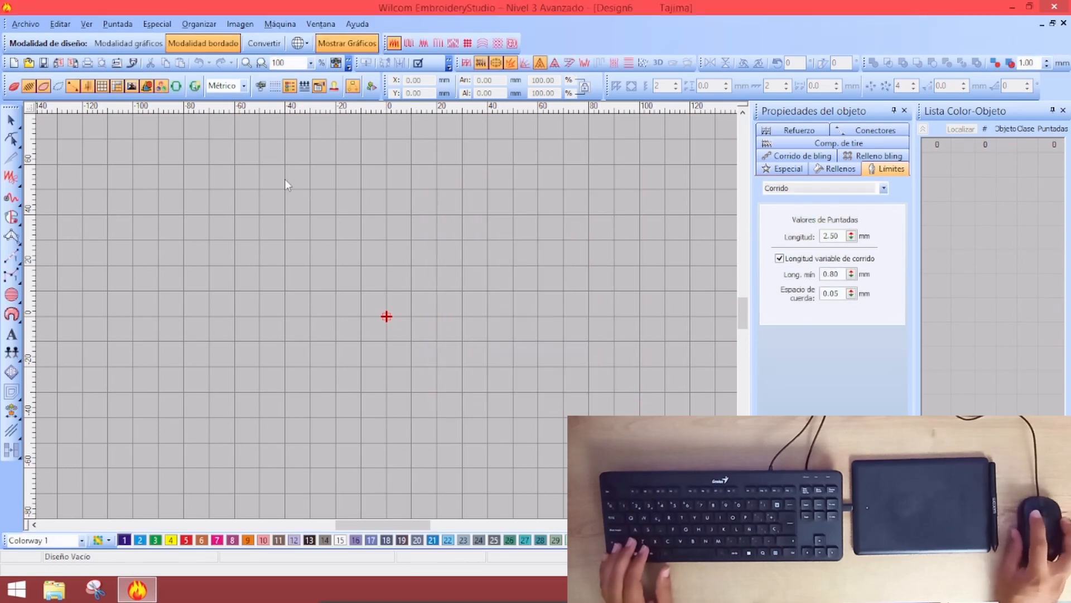
click(116, 41)
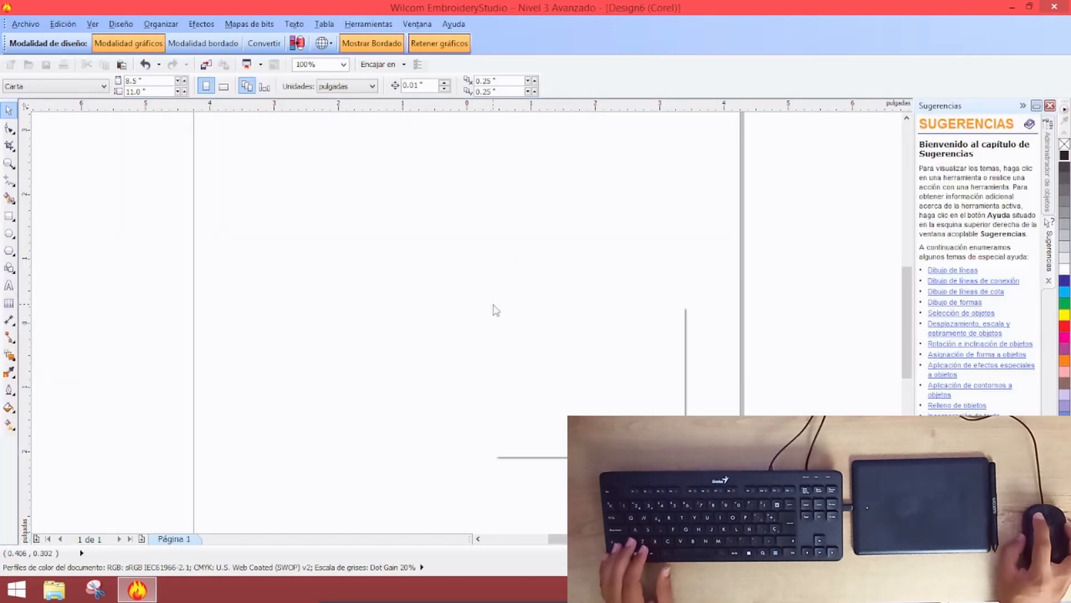
right_click(493, 306)
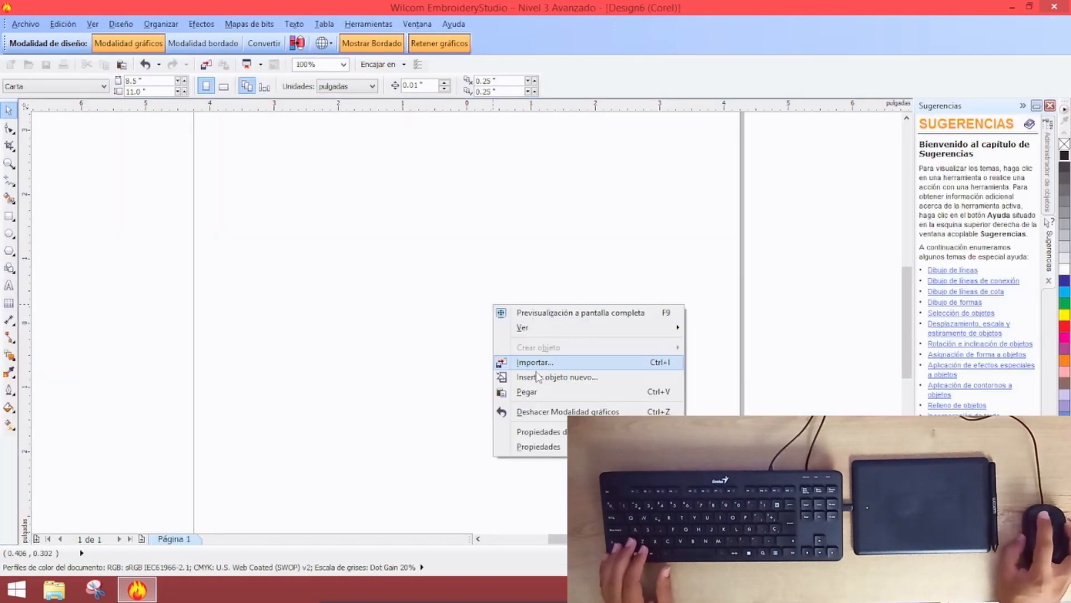
click(536, 394)
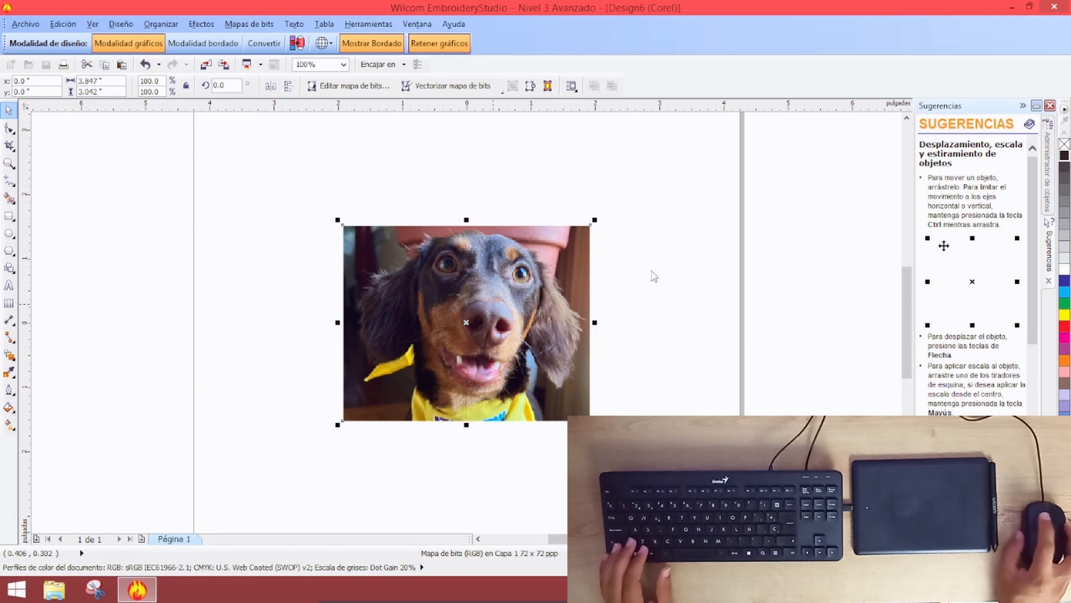
key(p)
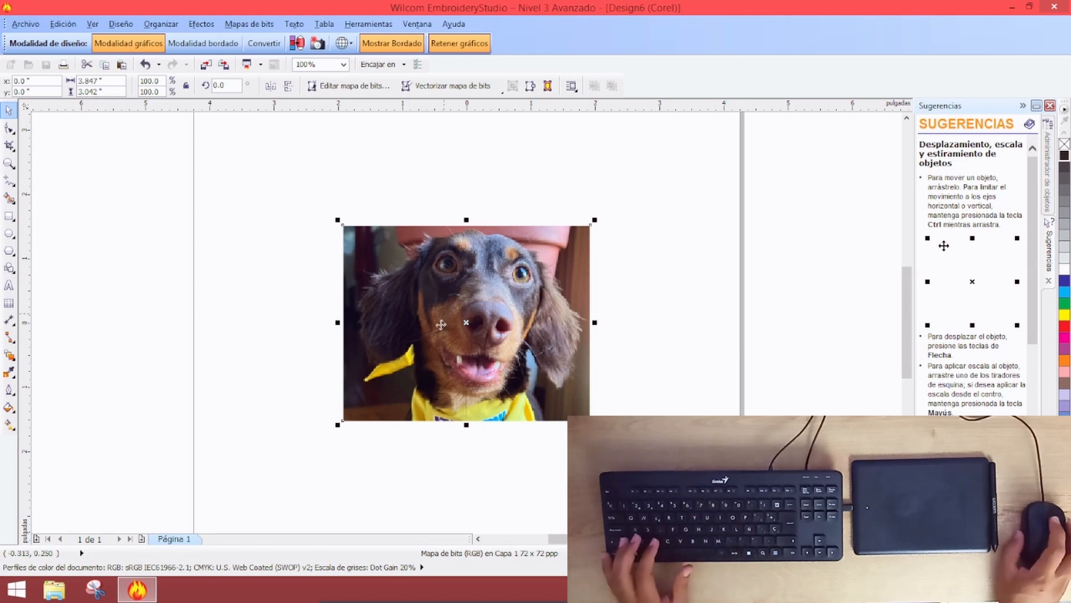
scroll(469, 318, up, 3)
scroll(457, 296, down, 3)
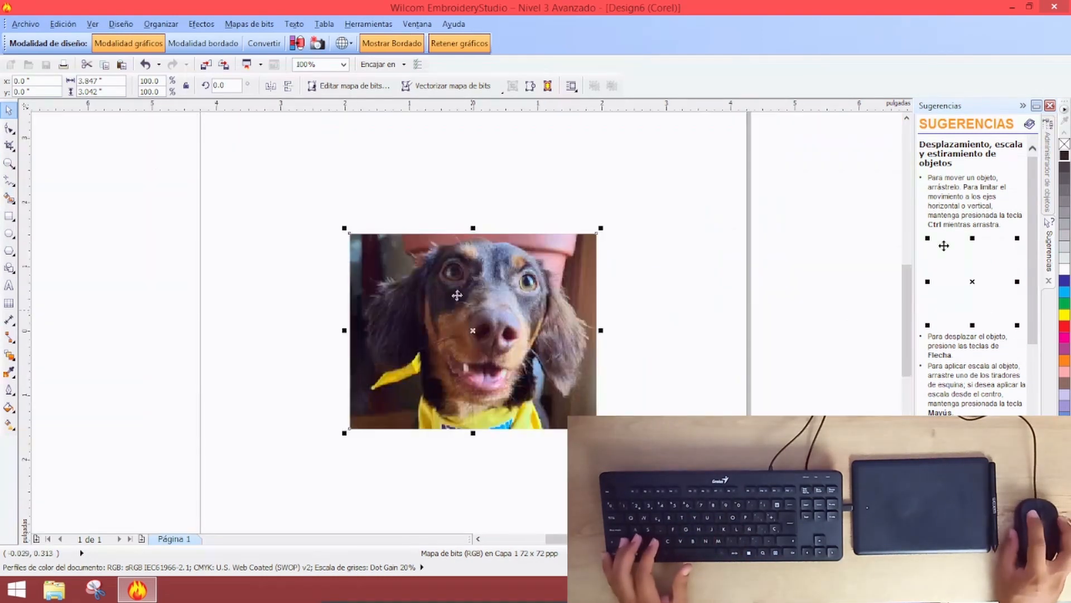
Draw a crop box over the dog photo, toggle object snapping, and apply a first crop
click(9, 146)
scroll(421, 303, up, 2)
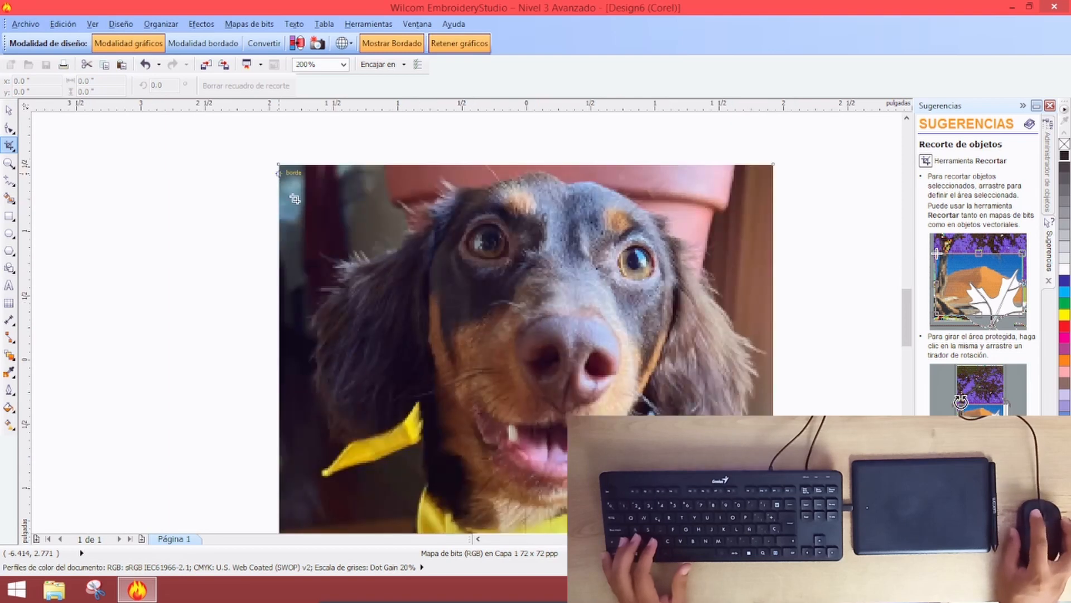
scroll(295, 199, down, 2)
drag(297, 193, 532, 357)
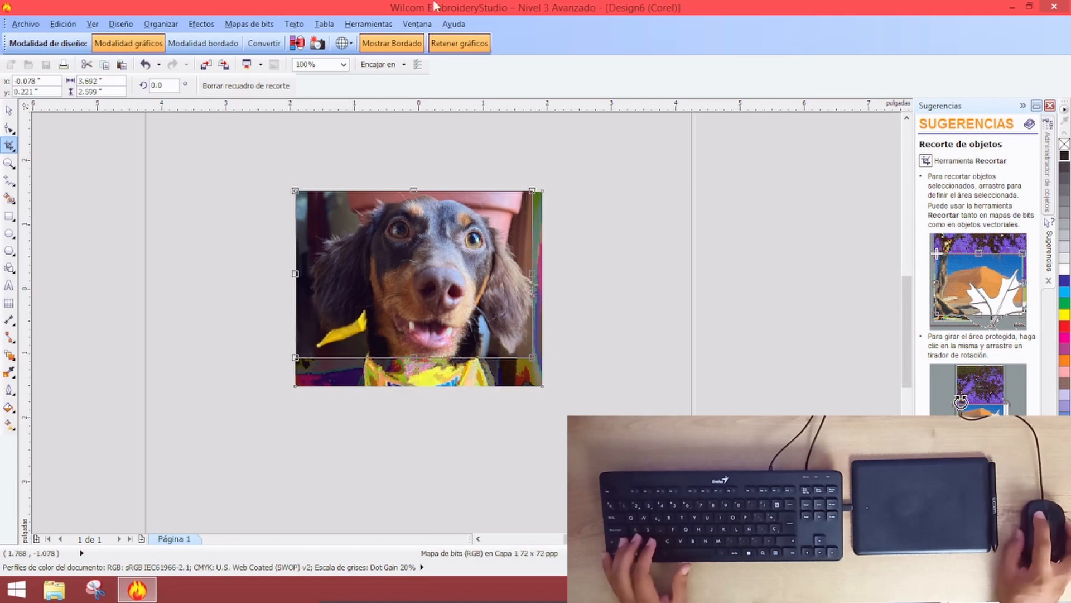
click(391, 69)
click(394, 71)
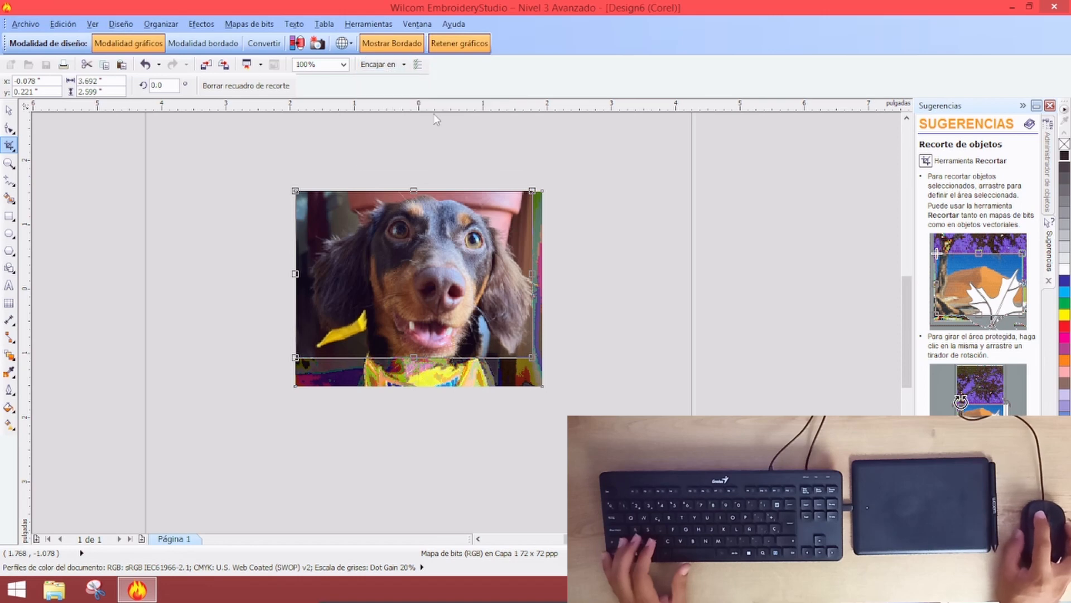
click(395, 72)
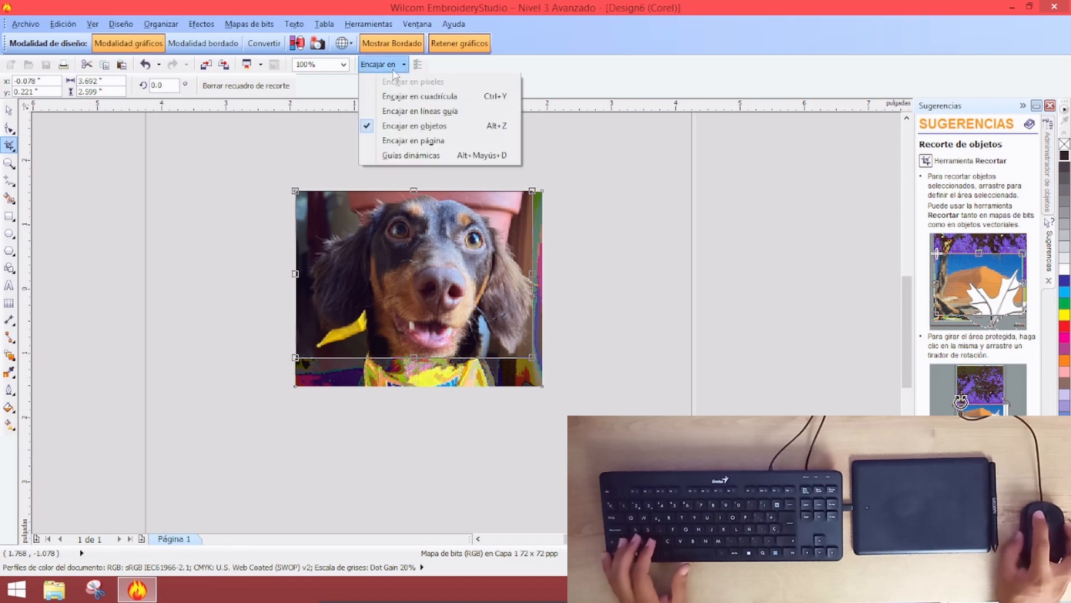
click(374, 135)
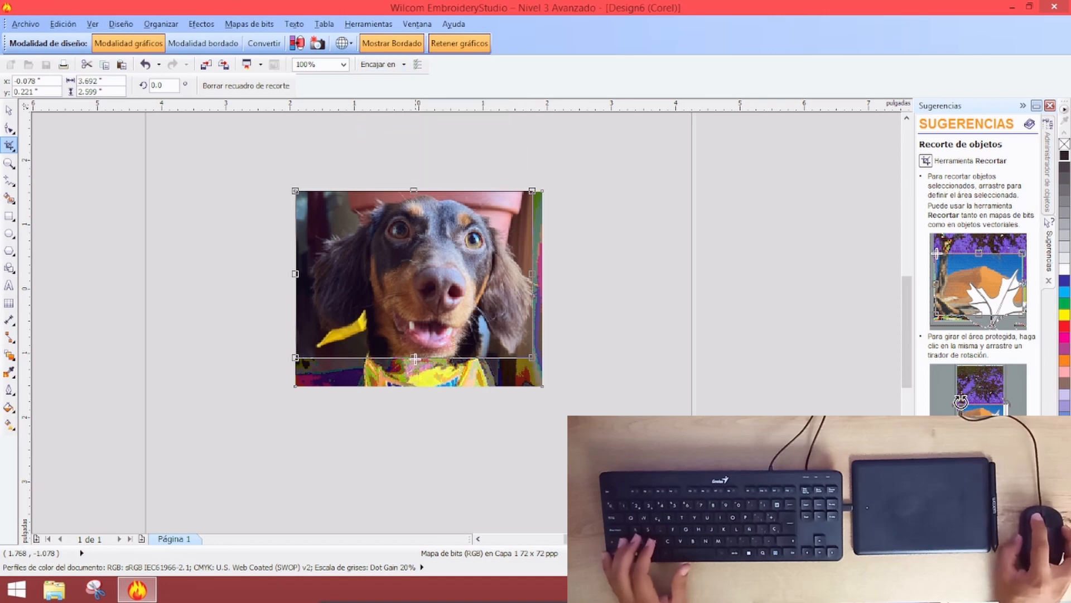
mouse_move(414, 357)
mouse_down()
mouse_move(421, 391)
mouse_move(426, 371)
mouse_up()
scroll(426, 370, up, 1)
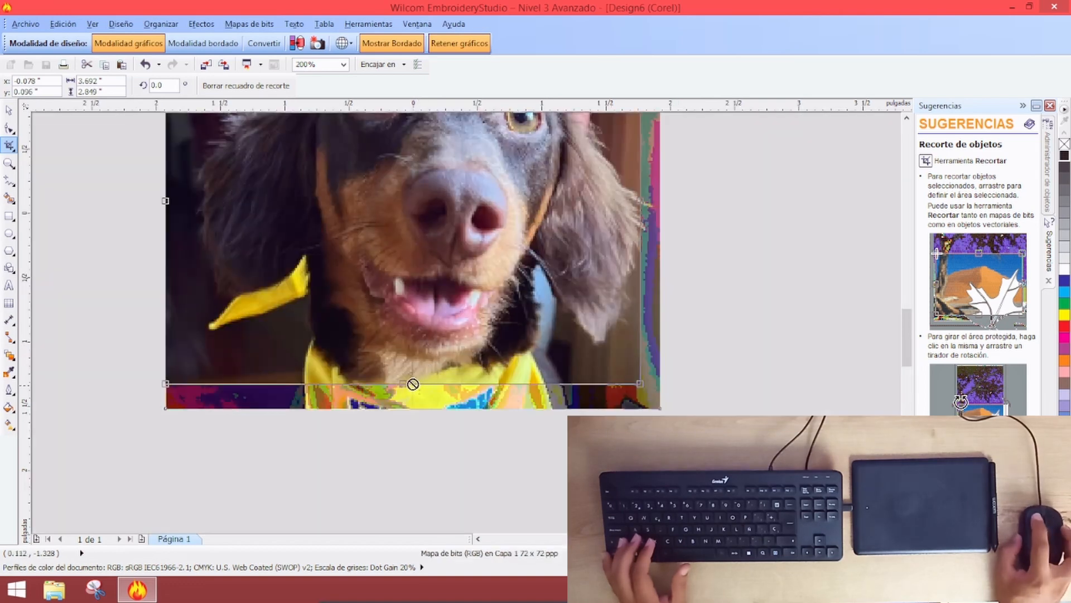
drag(405, 384, 405, 385)
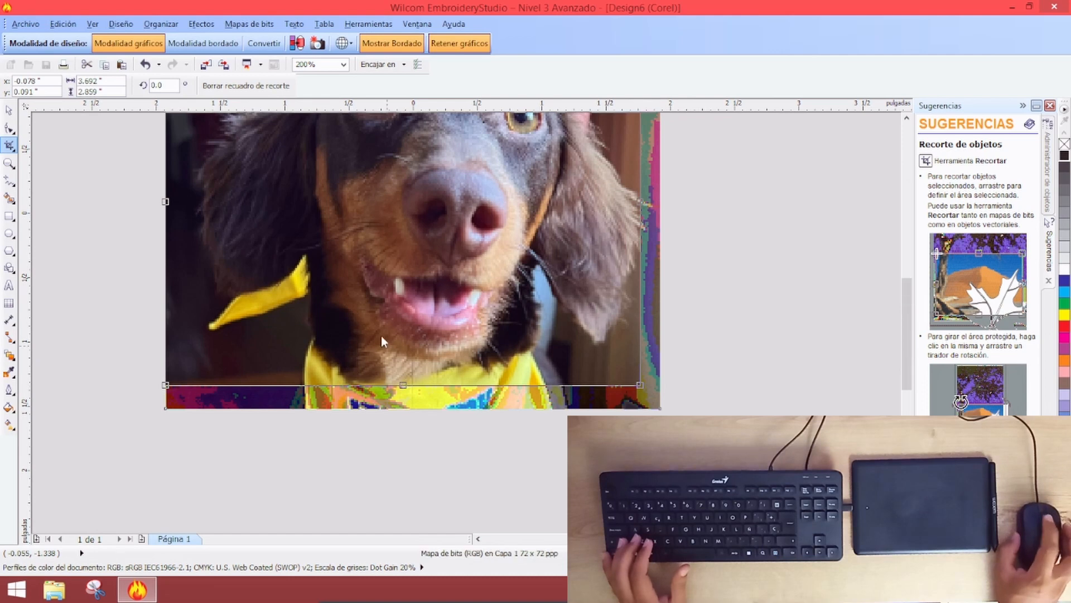
double_click(388, 347)
Pull in the crop's left and right edges and apply the final crop
drag(236, 283, 262, 283)
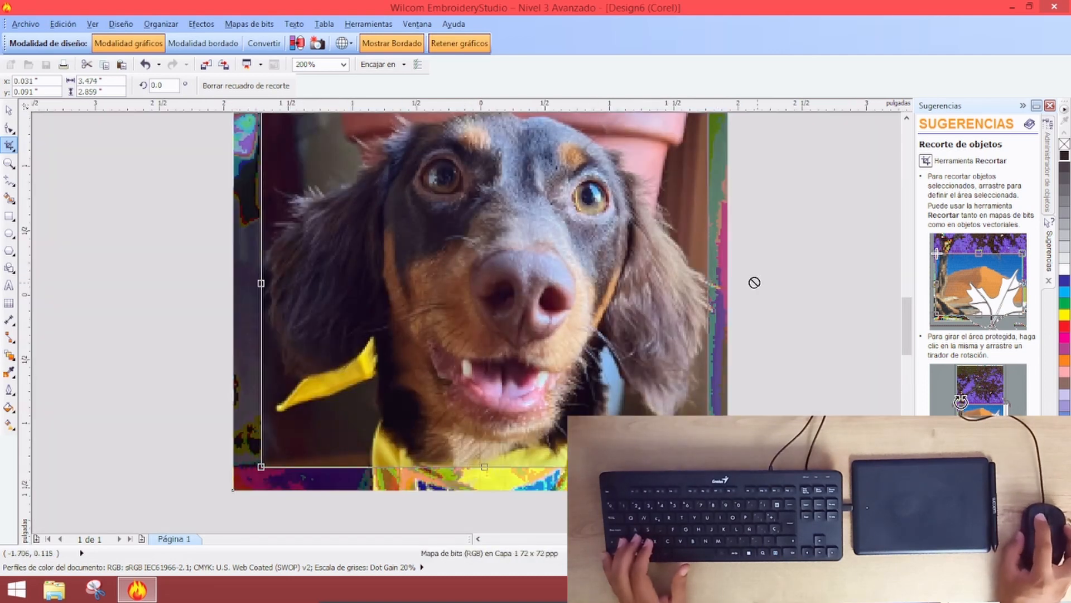
drag(707, 285, 720, 284)
double_click(484, 285)
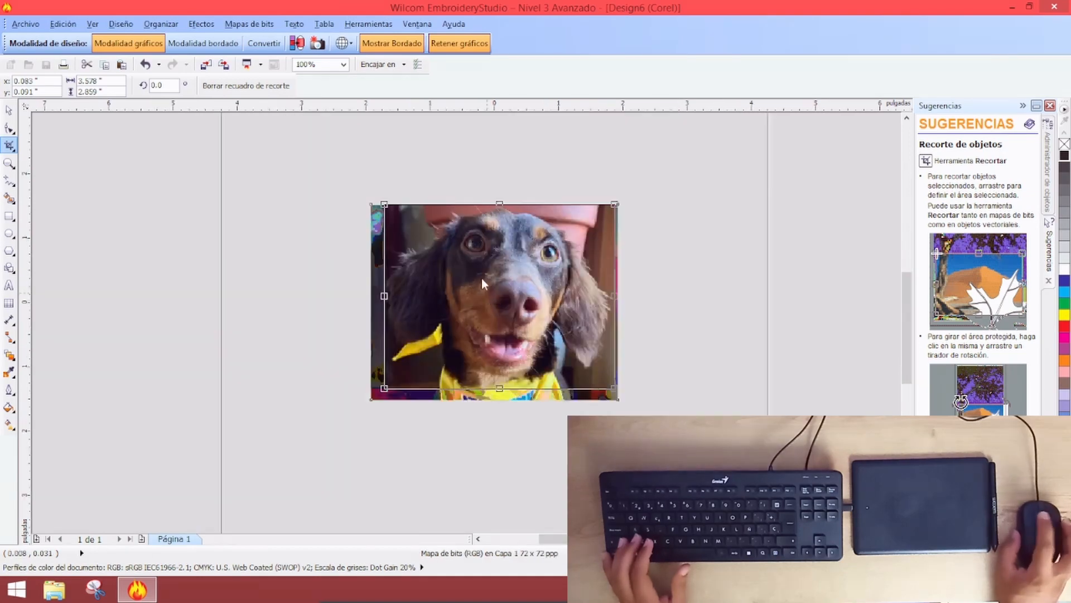
click(516, 226)
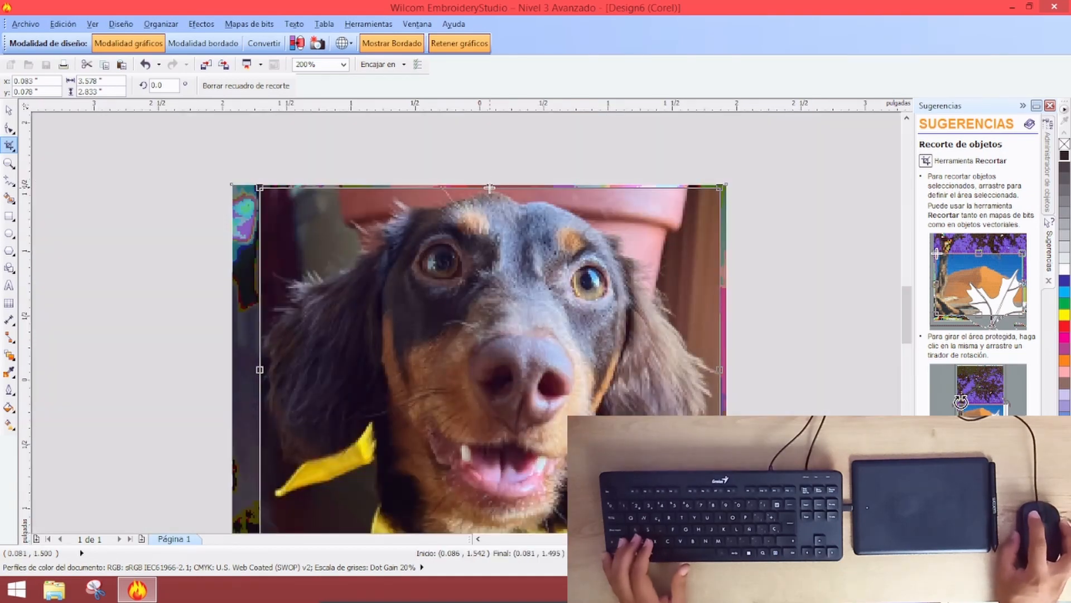
double_click(491, 252)
scroll(478, 281, down, 2)
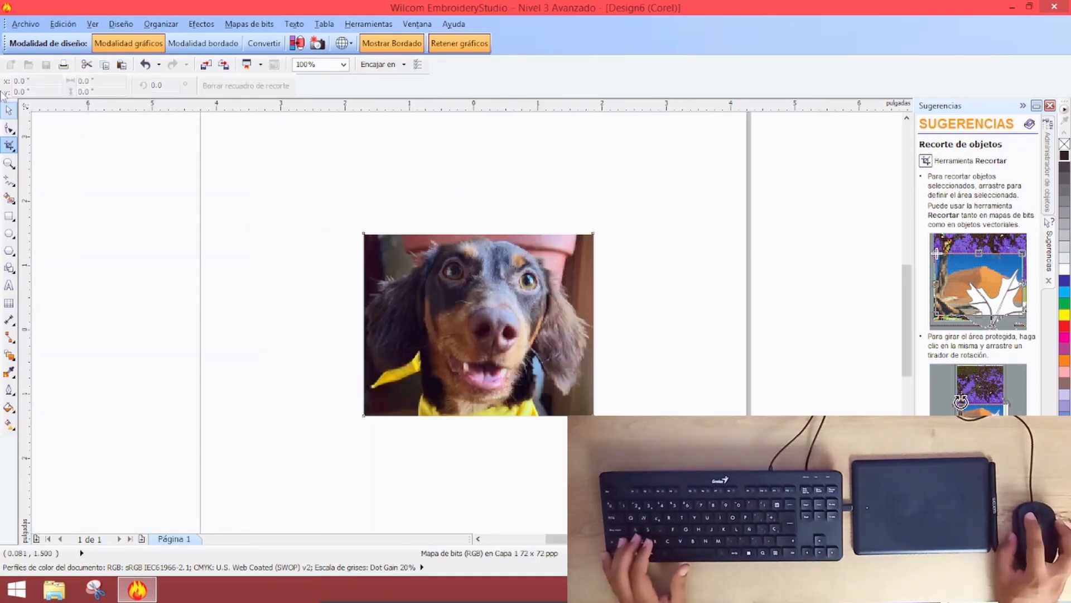
Apply Brillo/Contraste/Intensidad with contrast -10 and intensity 26, then centre the photo
click(10, 110)
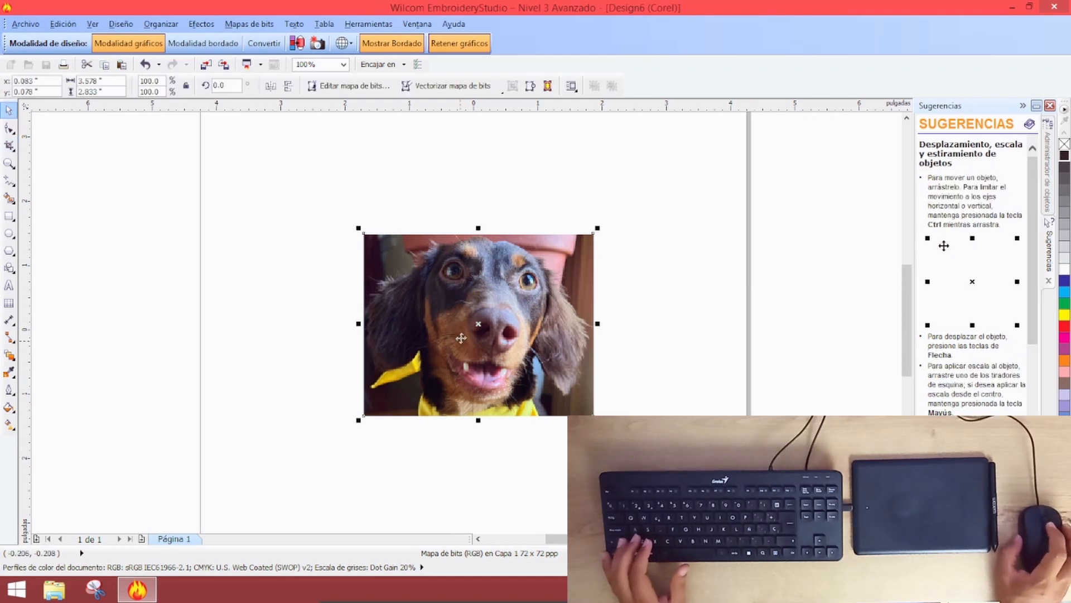
scroll(455, 329, up, 2)
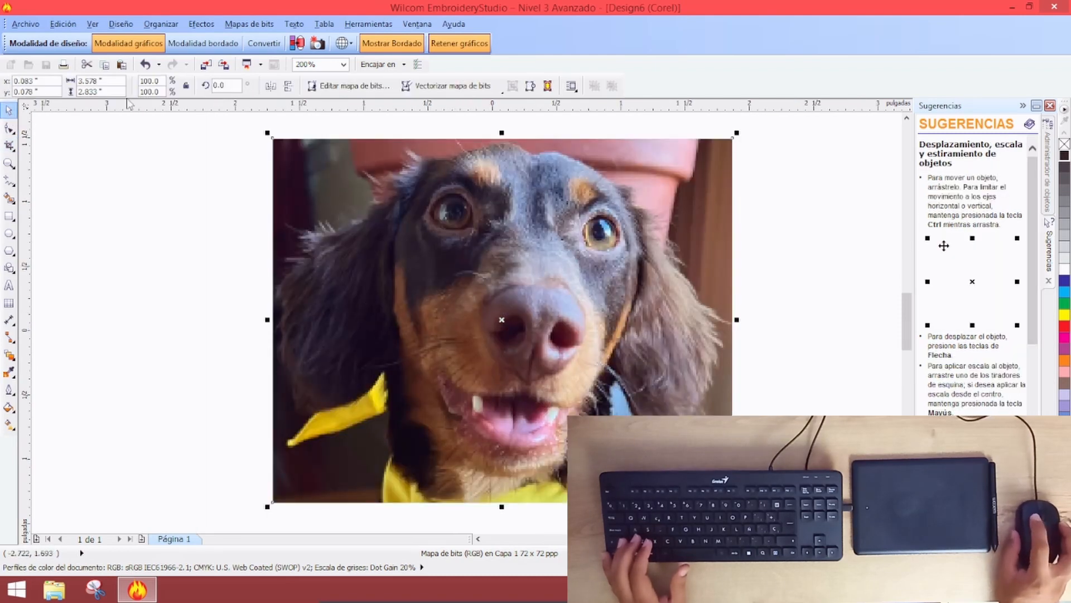
click(201, 24)
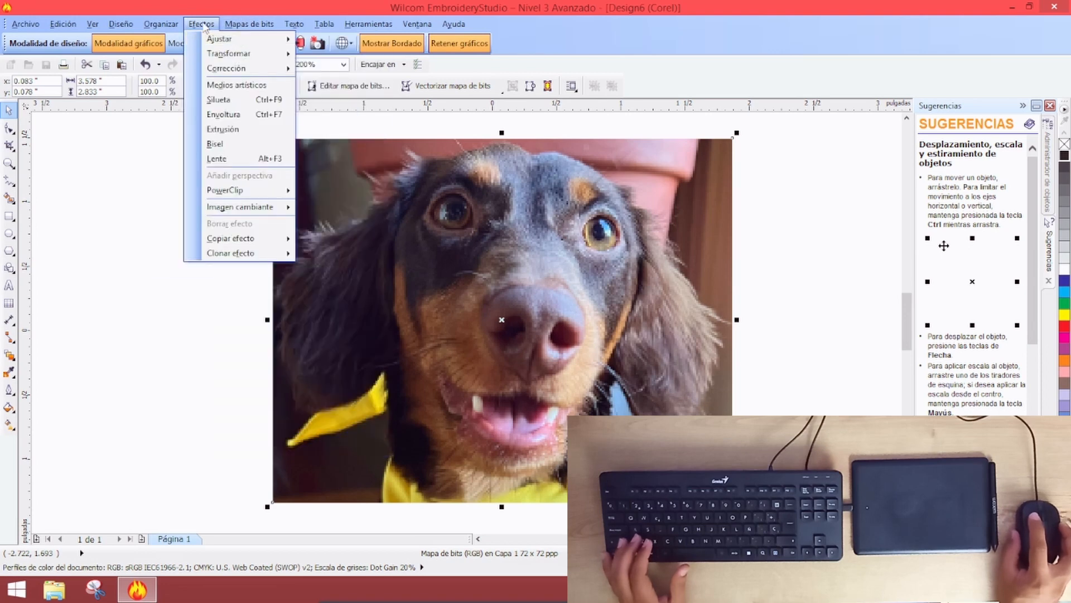
mouse_move(296, 54)
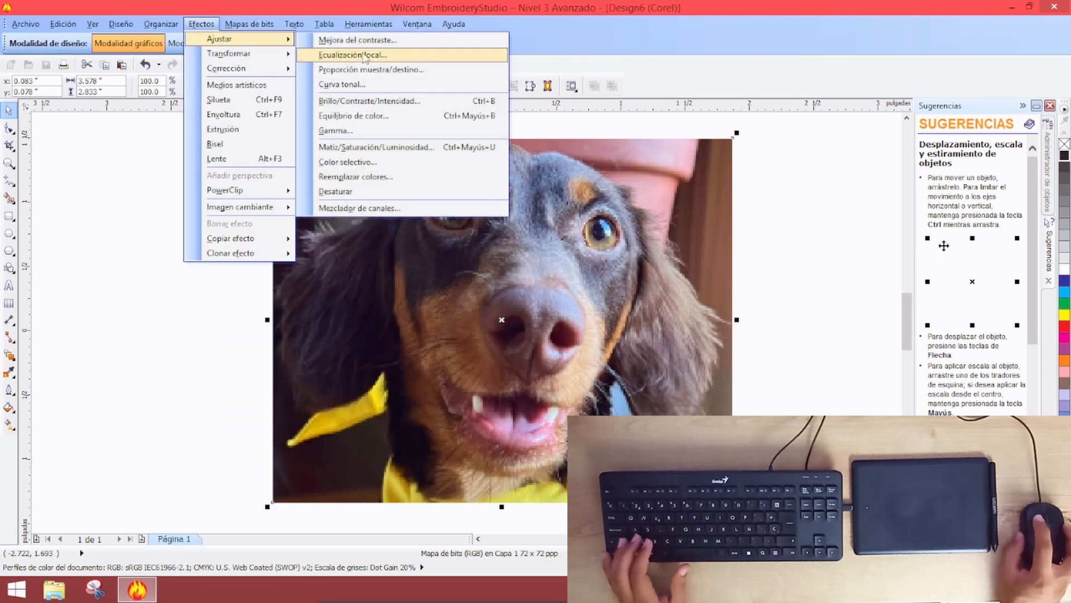
click(369, 101)
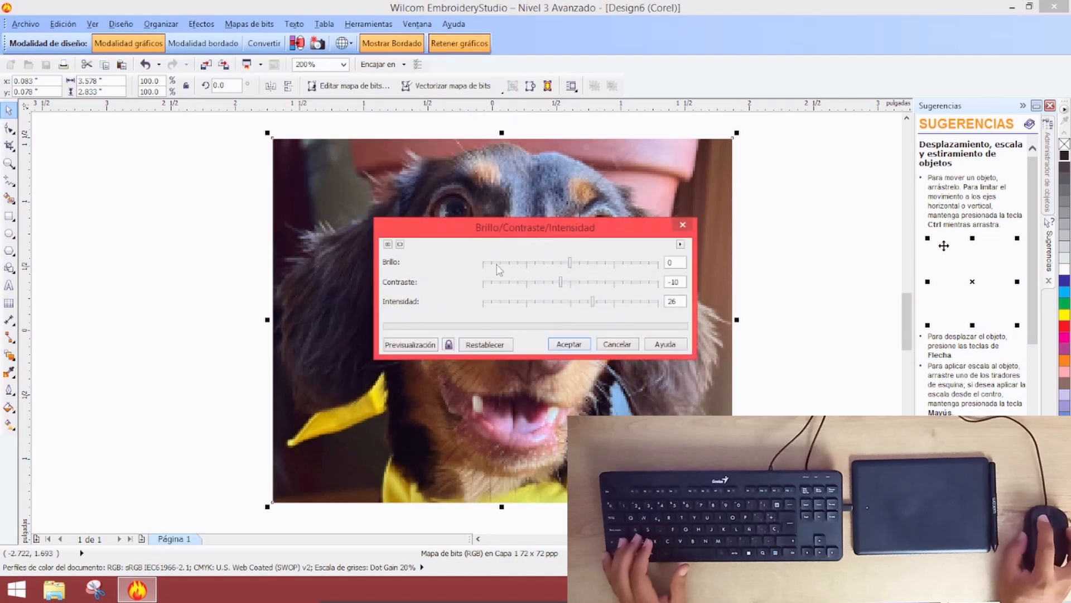
drag(499, 240, 772, 160)
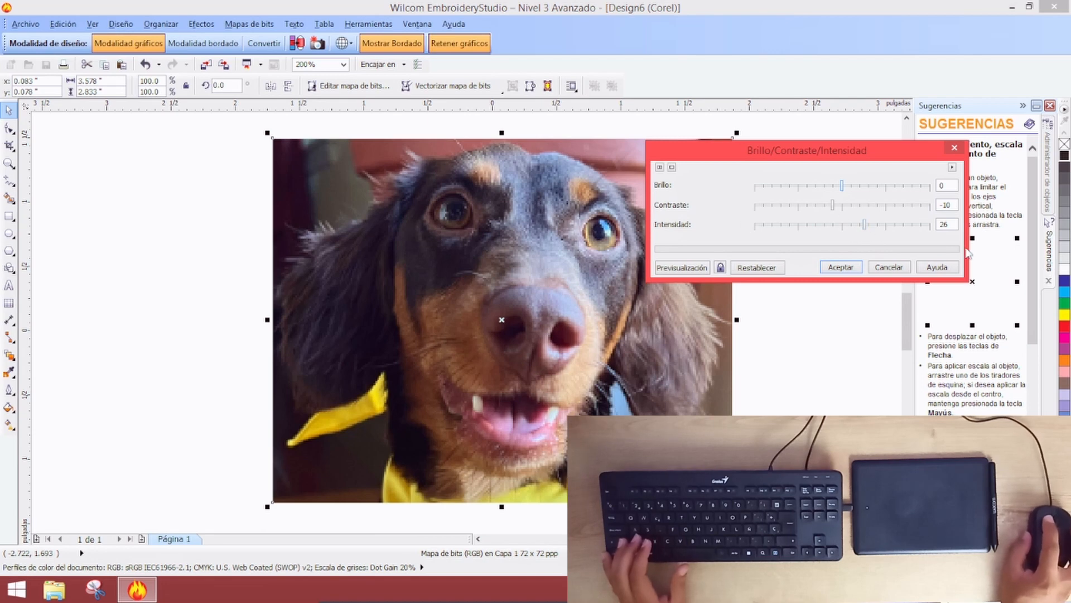
click(675, 266)
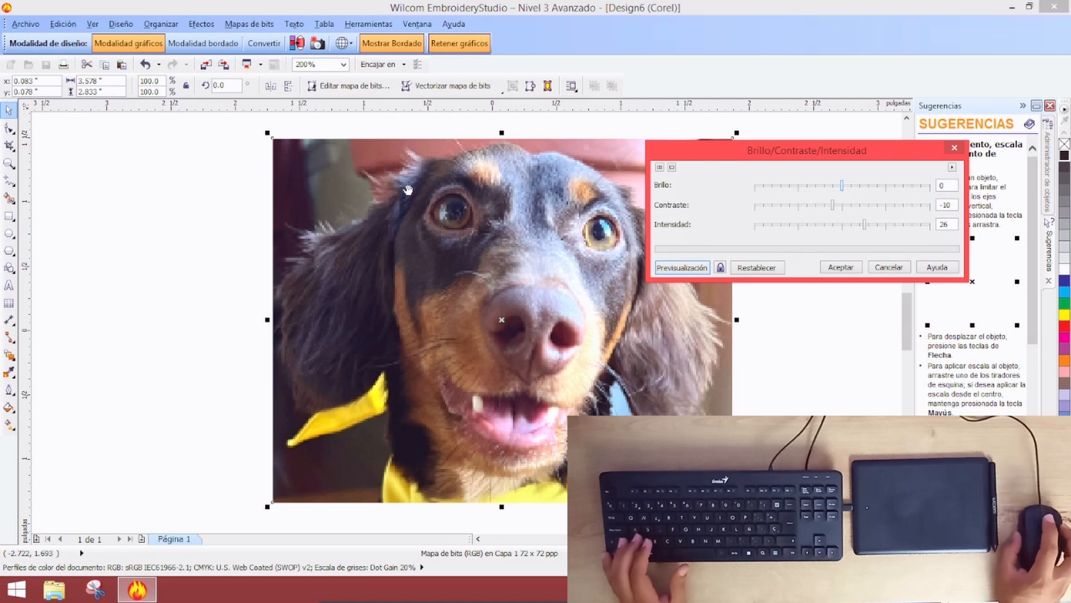
click(833, 268)
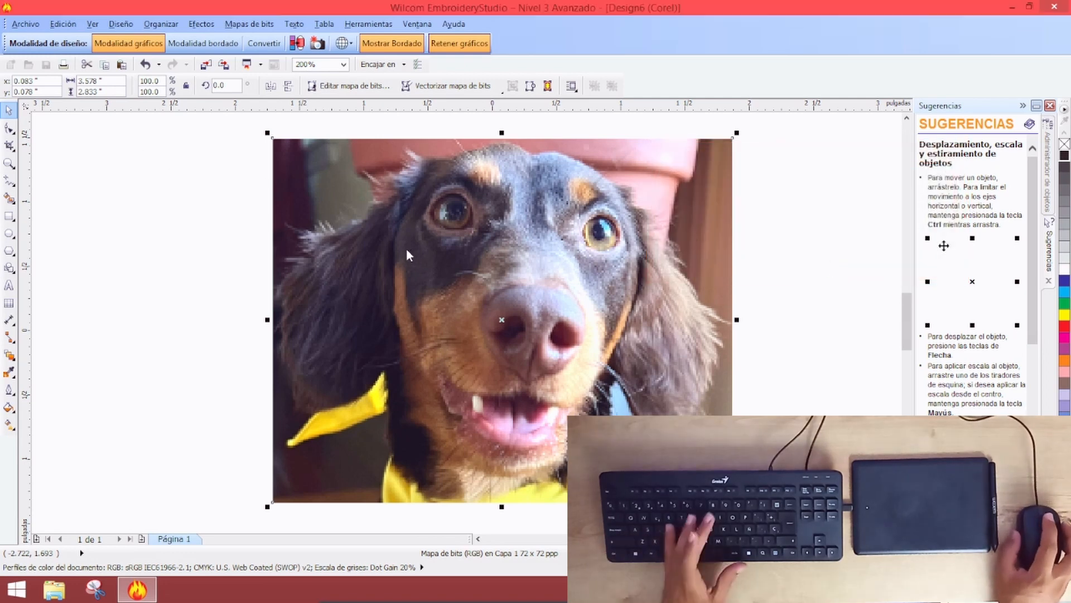
scroll(350, 277, down, 1)
key(p)
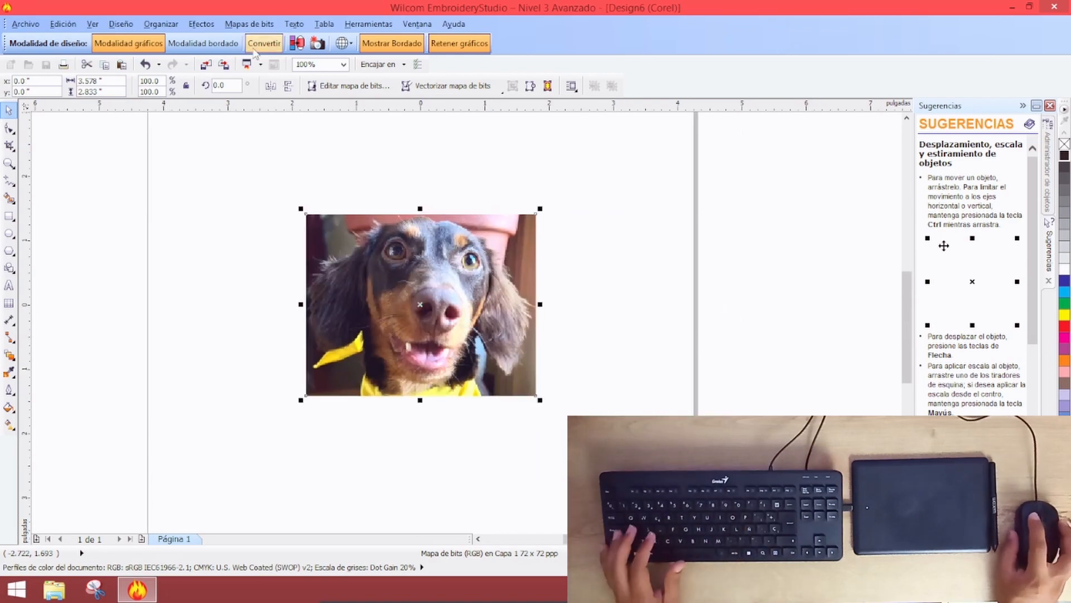
Return to embroidery mode and hide the canvas grid
click(203, 44)
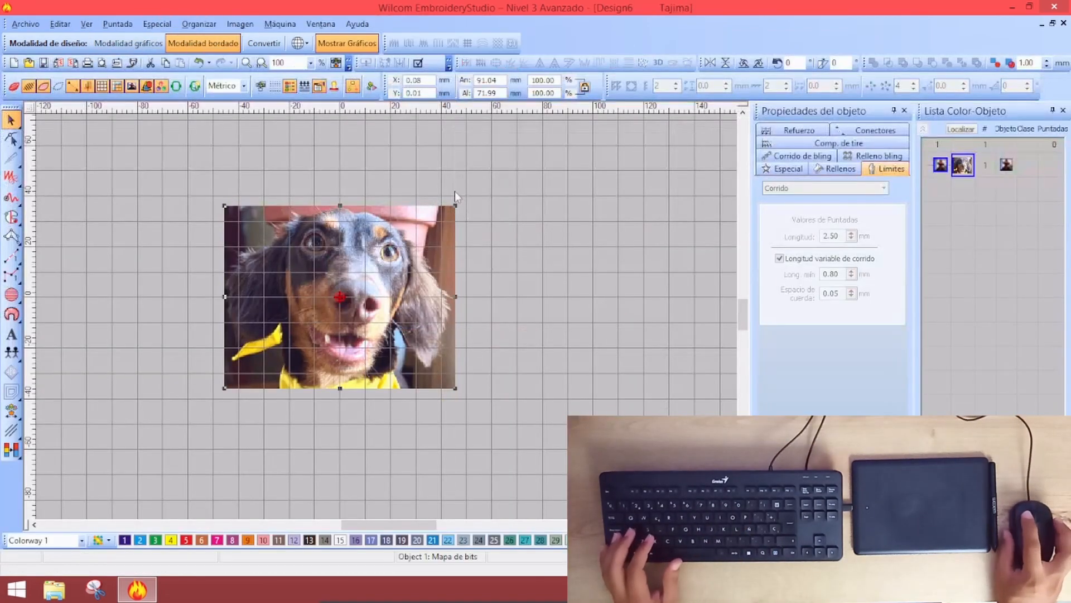
click(454, 191)
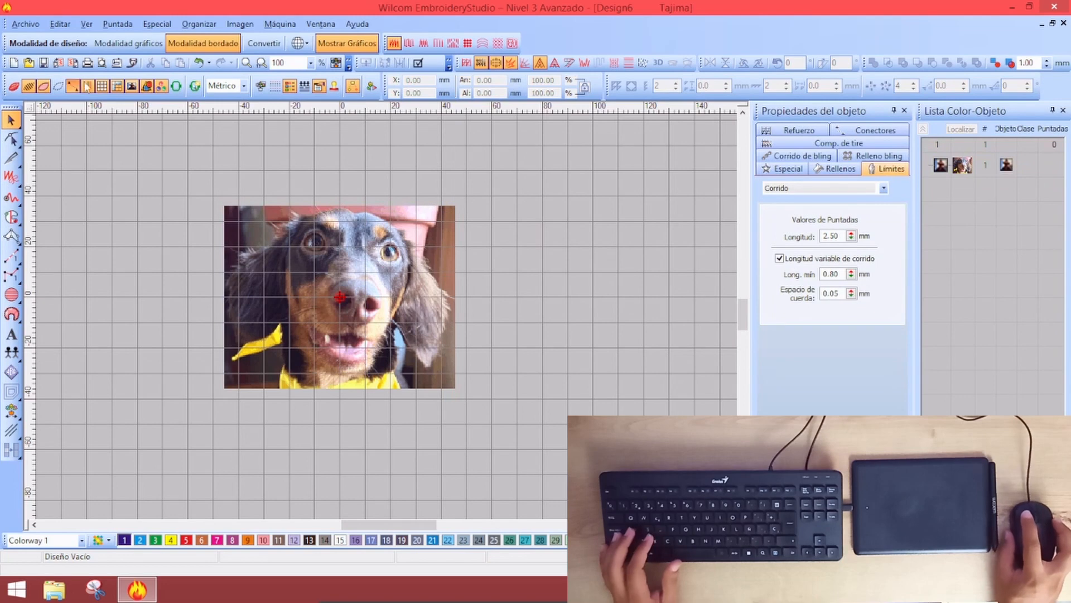
click(101, 85)
Resize the dog photo to height 83, then width 98 mm, and position it at X 0, Y 0
click(364, 255)
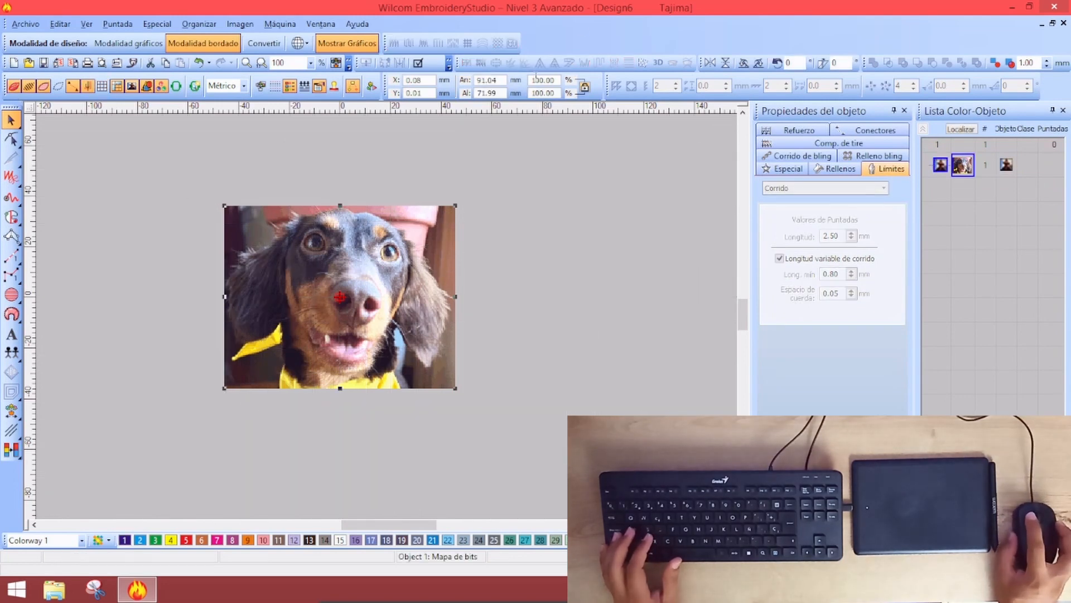
click(487, 93)
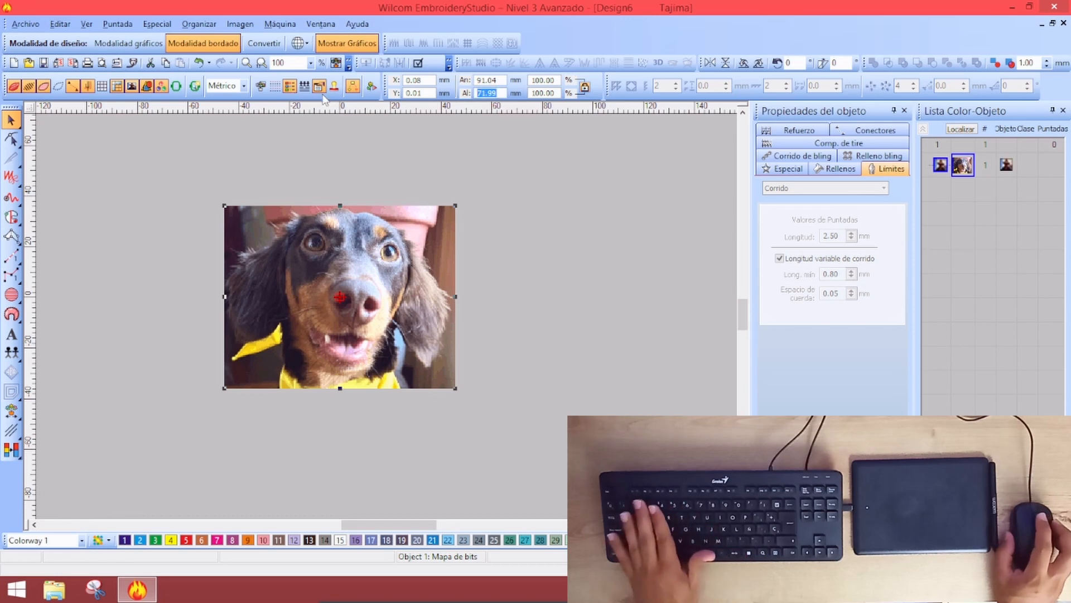
text(83)
key(Return)
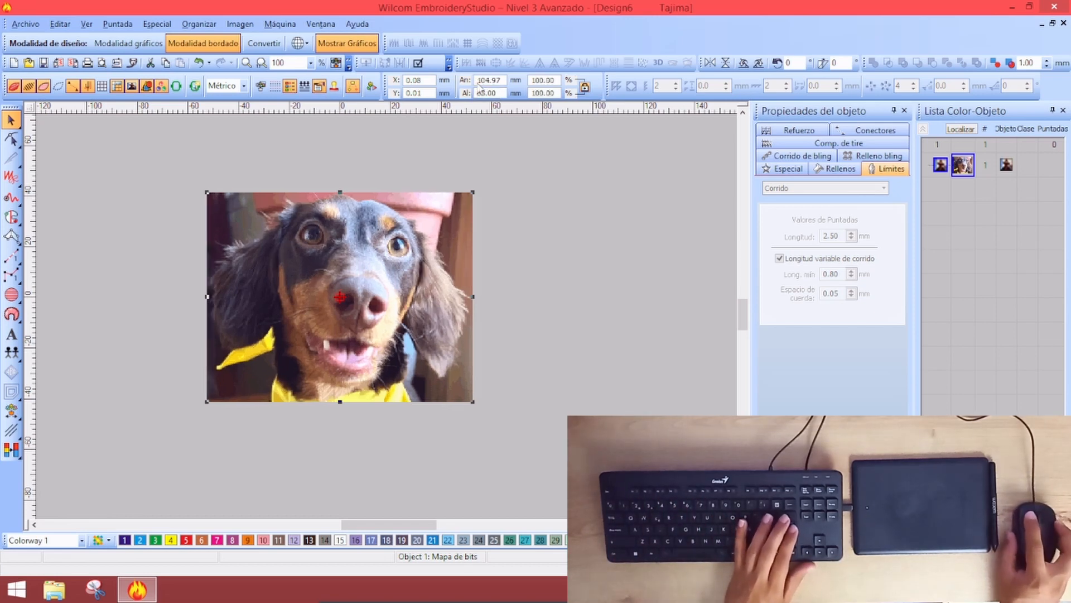
click(502, 79)
text(98)
key(Return)
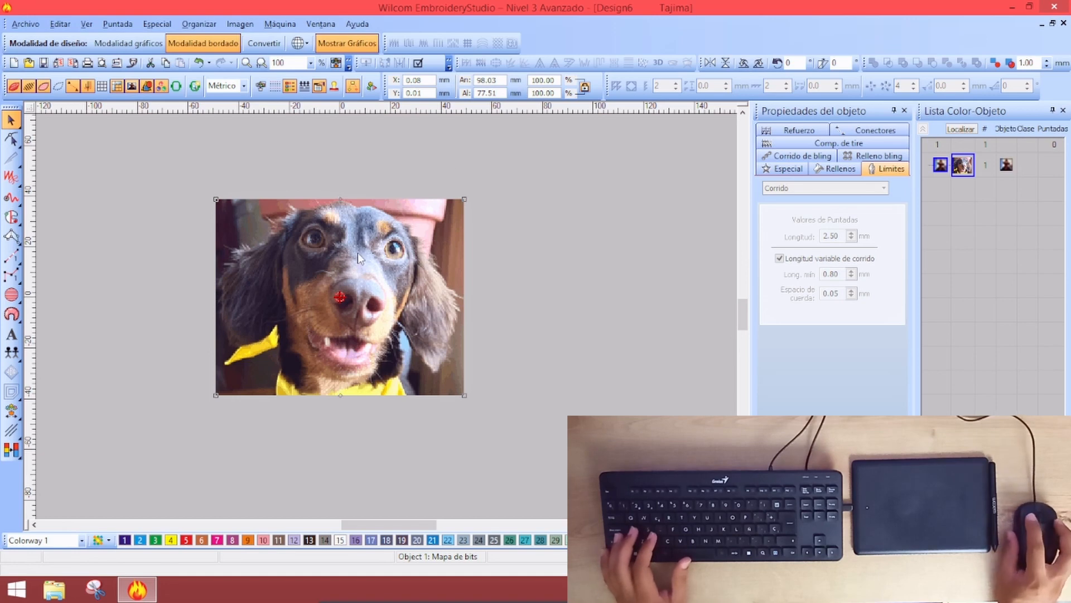
key(Tab)
text(0)
key(Tab)
text(0)
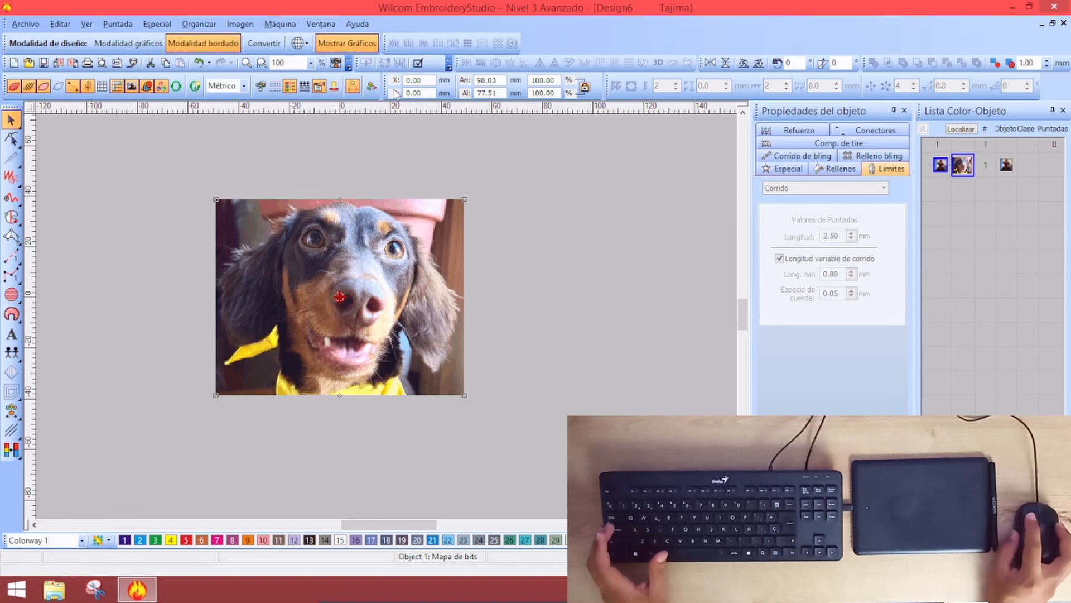
click(344, 394)
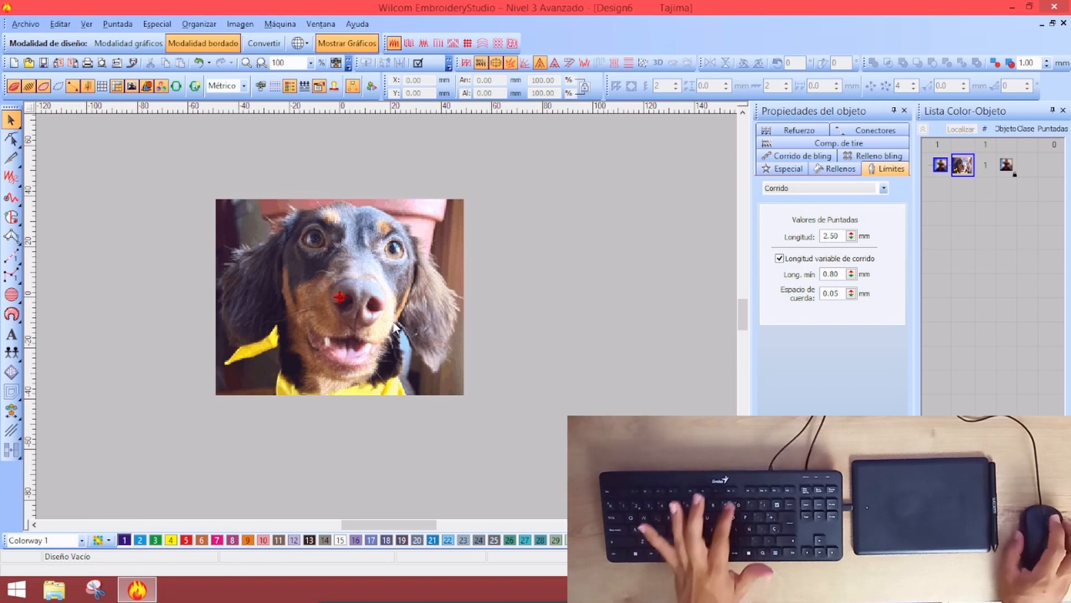
Pick the Complex Fill tool with thread colour 7 and place the first outline point on the nose
key(z)
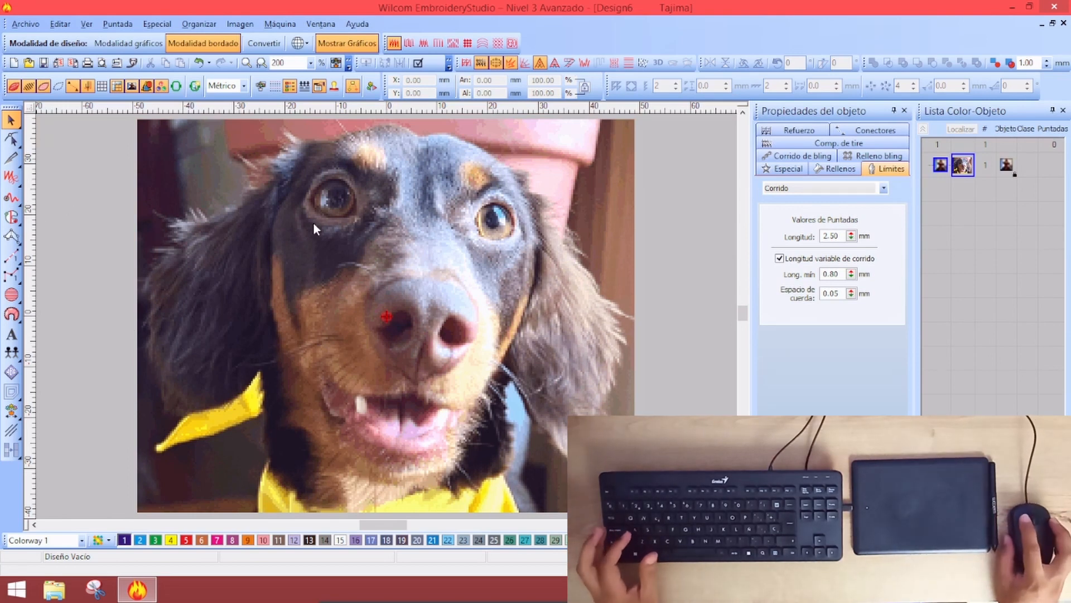
mouse_move(11, 217)
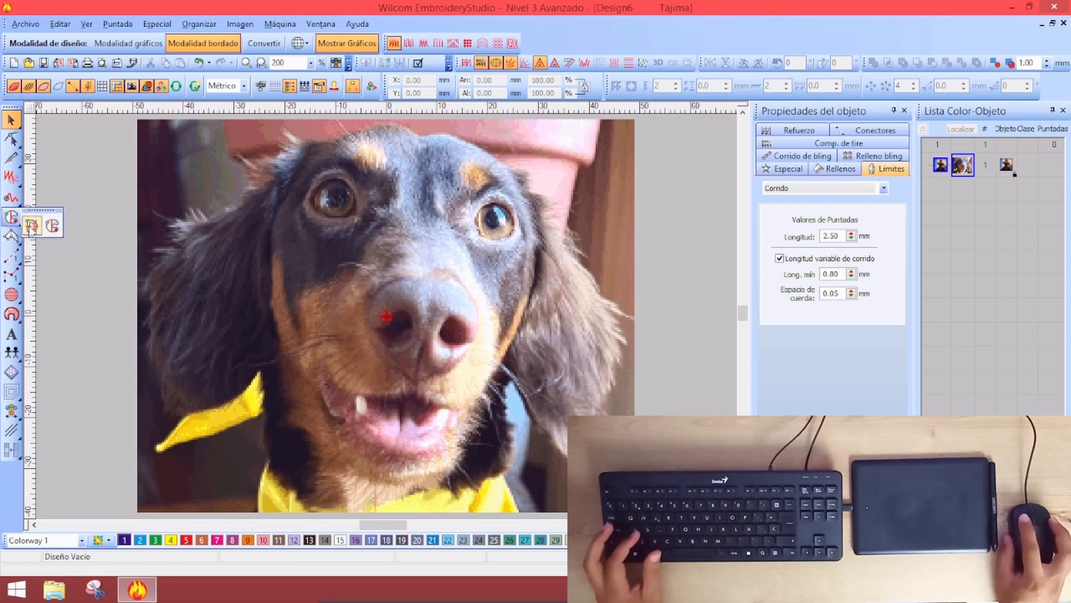
click(32, 226)
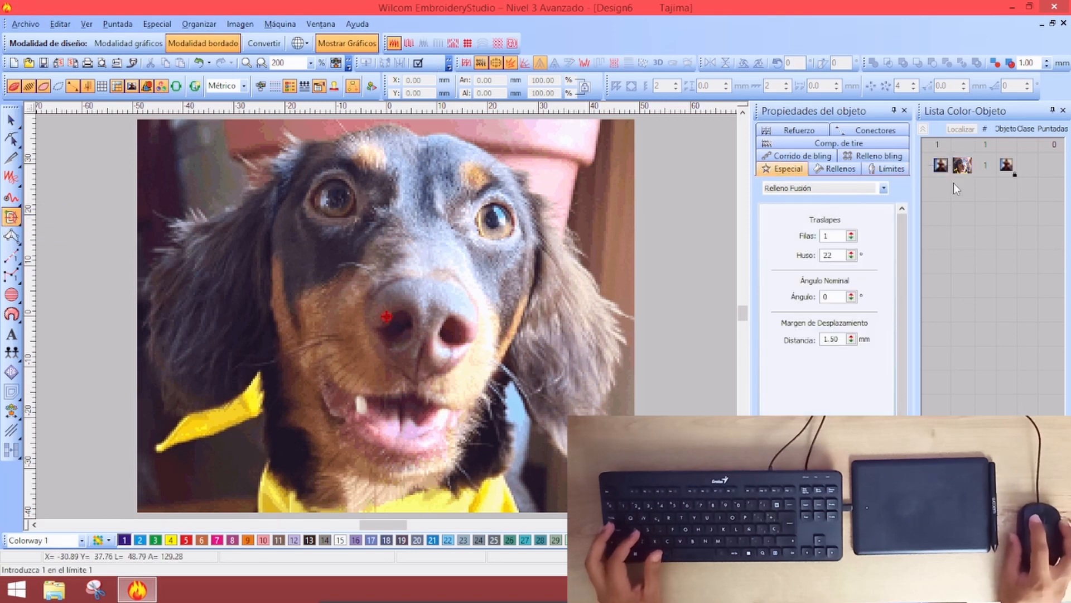
click(836, 172)
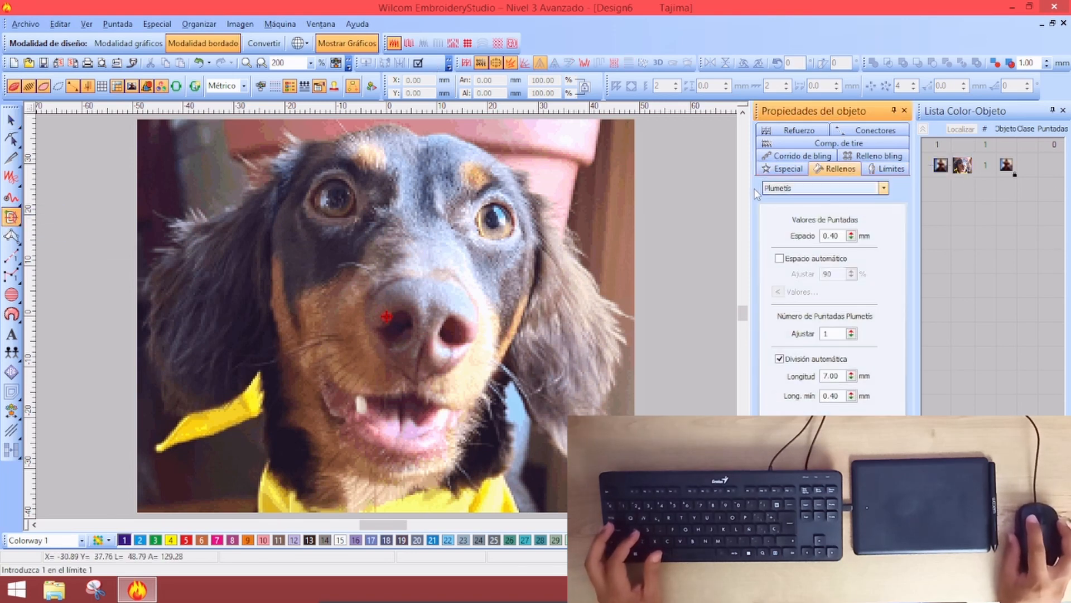
click(883, 189)
click(882, 189)
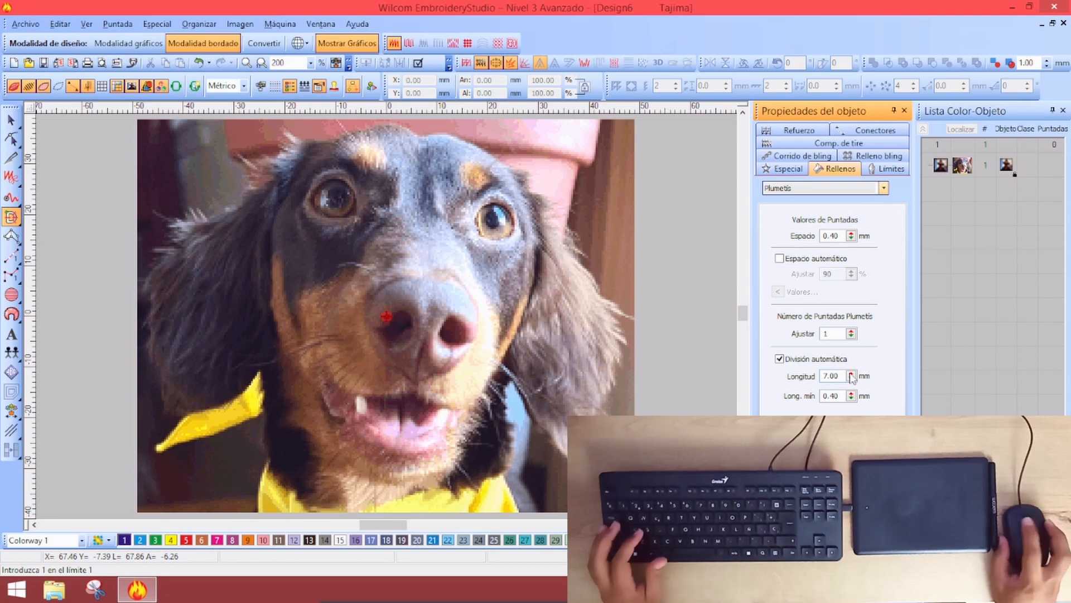
click(11, 218)
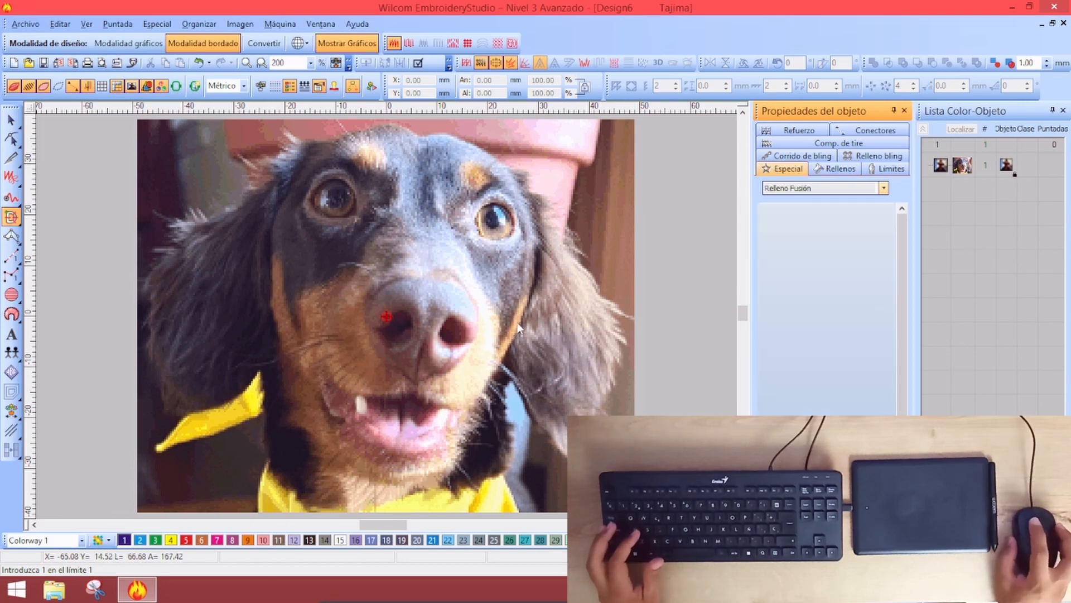
click(217, 540)
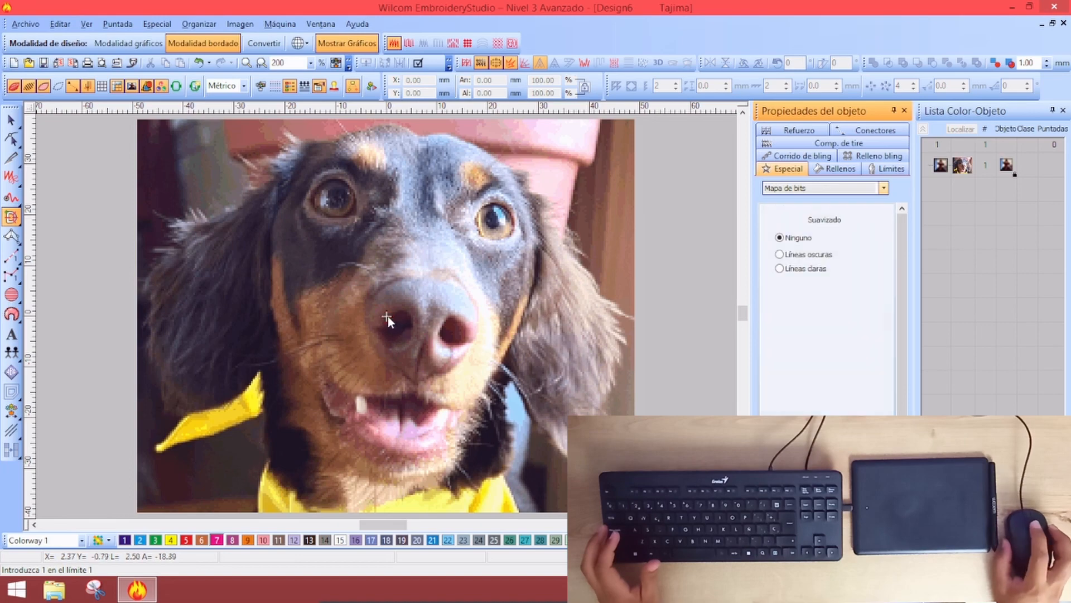
click(386, 322)
key(z)
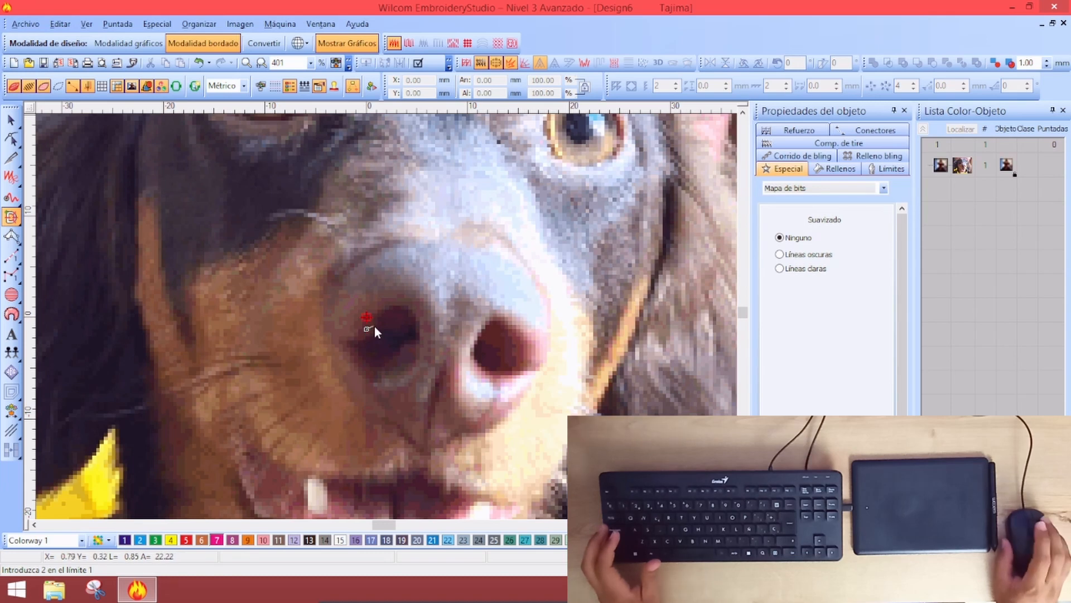
Trace outline points around the left nostril and down the muzzle, removing a stray point
click(390, 309)
click(415, 315)
click(395, 370)
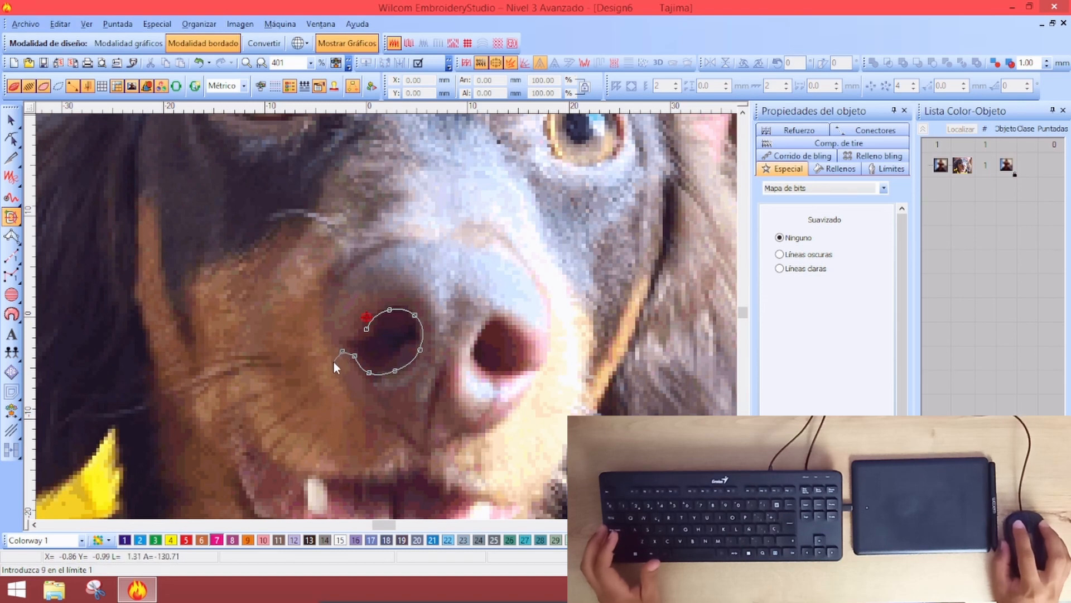
click(335, 366)
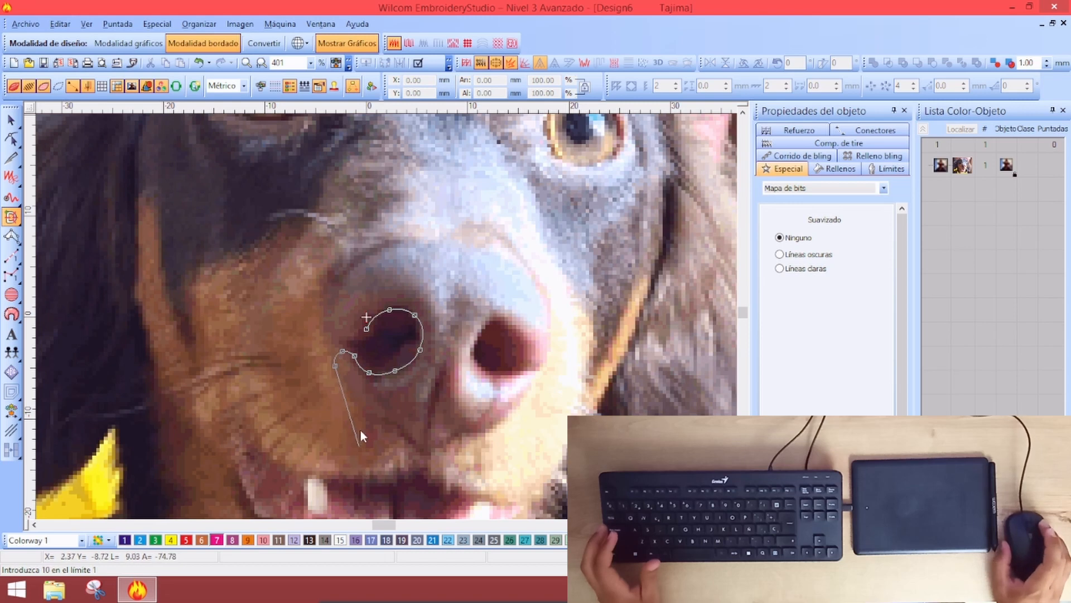
click(358, 408)
click(385, 417)
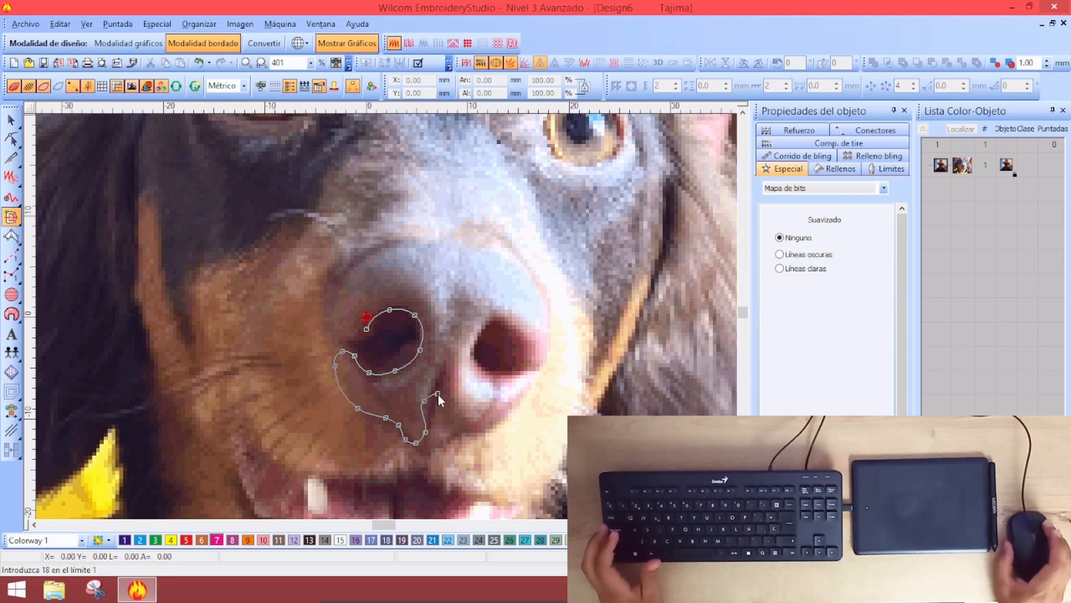
click(438, 393)
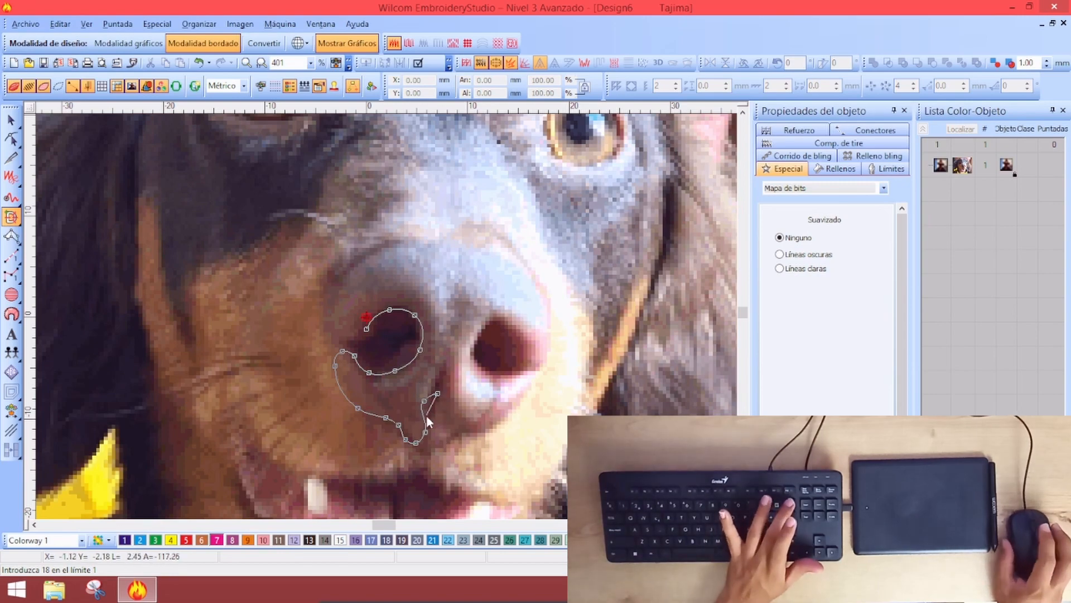
key(0)
key(BackSpace)
key(BackSpace)
key(BackSpace)
key(v)
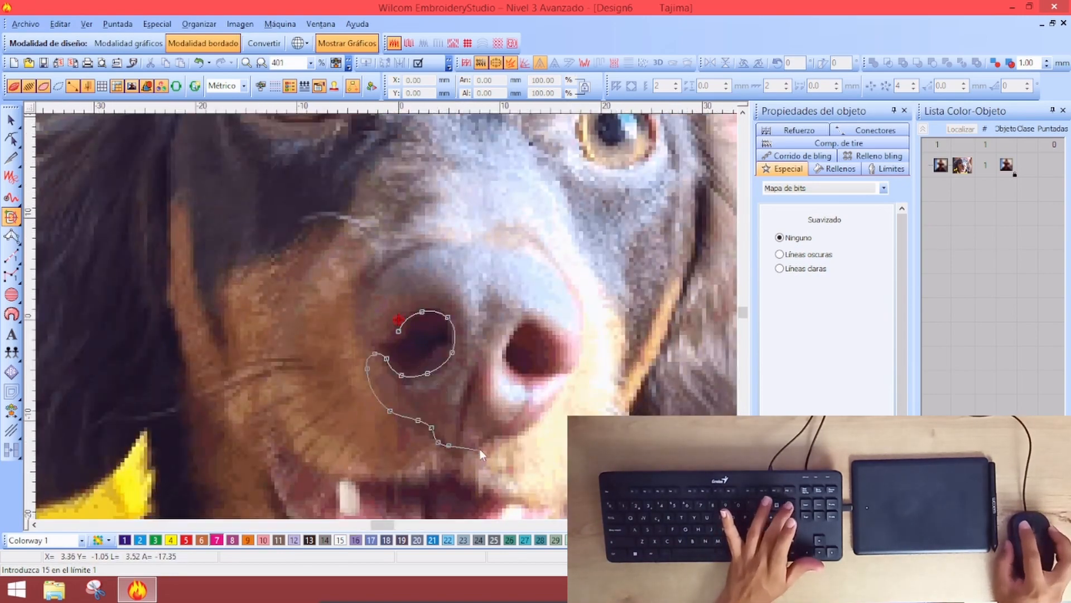
Continue the outline under the nose, up its side and across the top, then close the shape
click(459, 431)
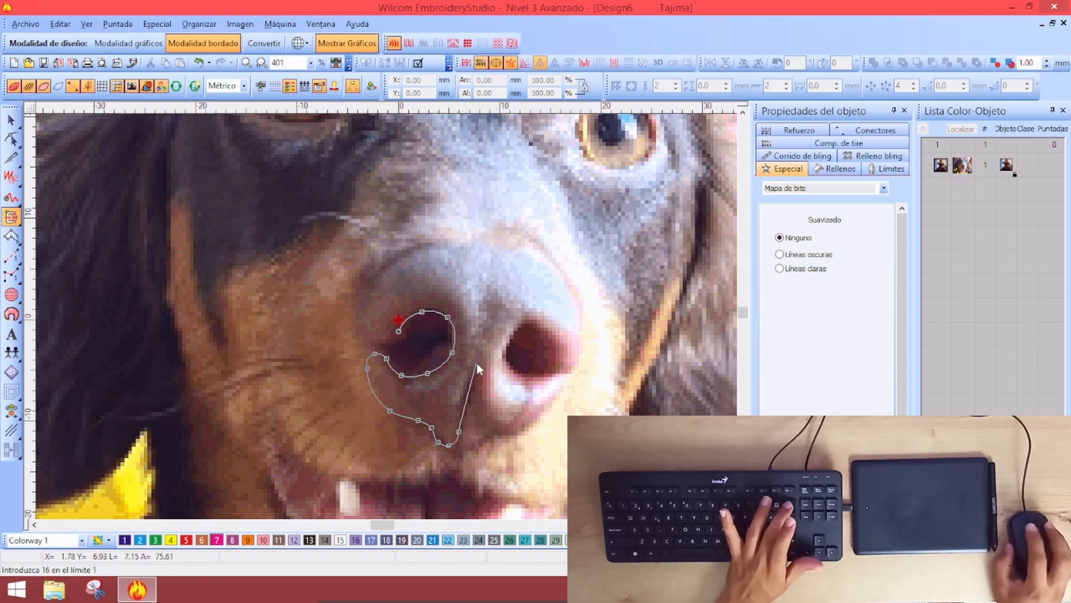
click(460, 437)
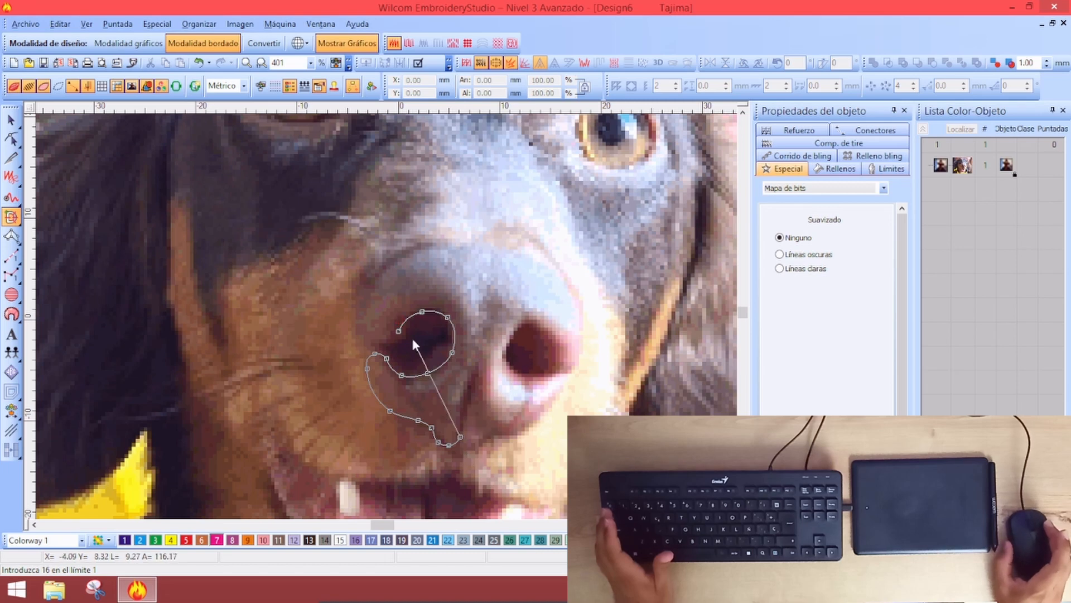
click(459, 436)
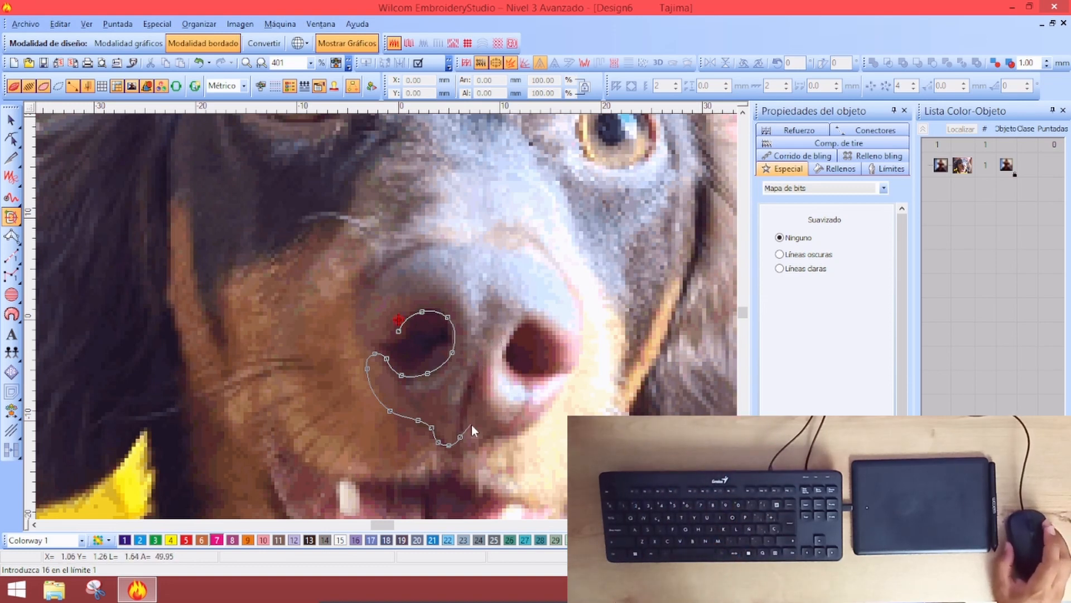
click(488, 335)
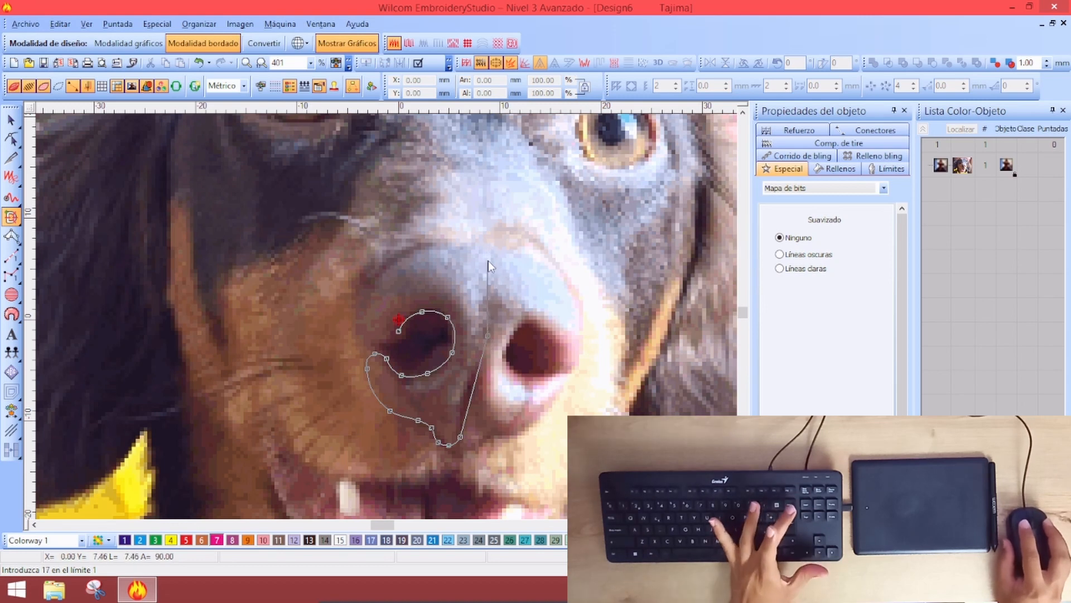
key(BackSpace)
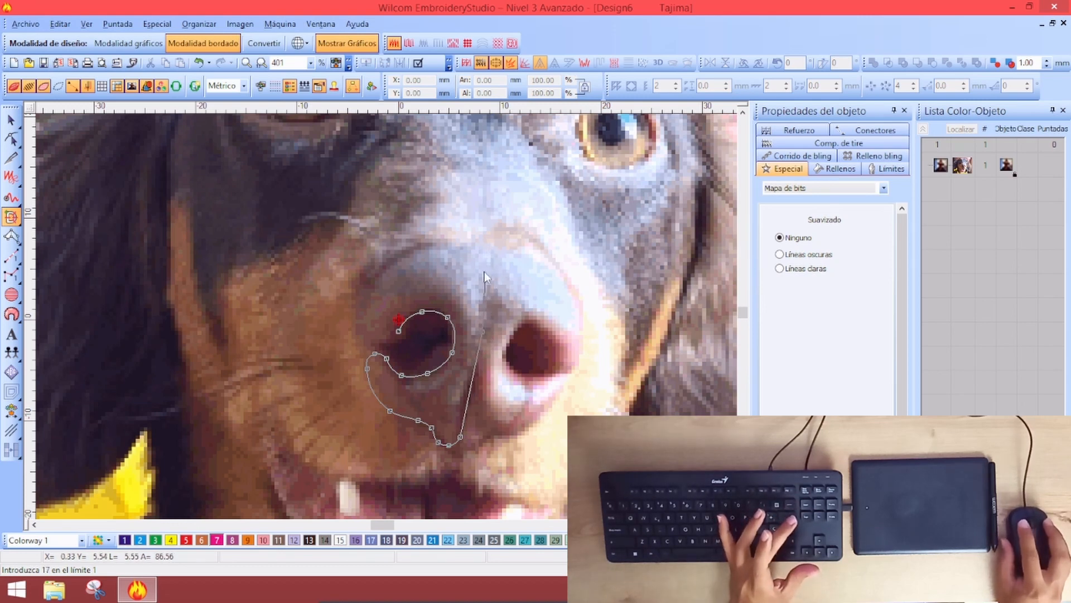
click(485, 259)
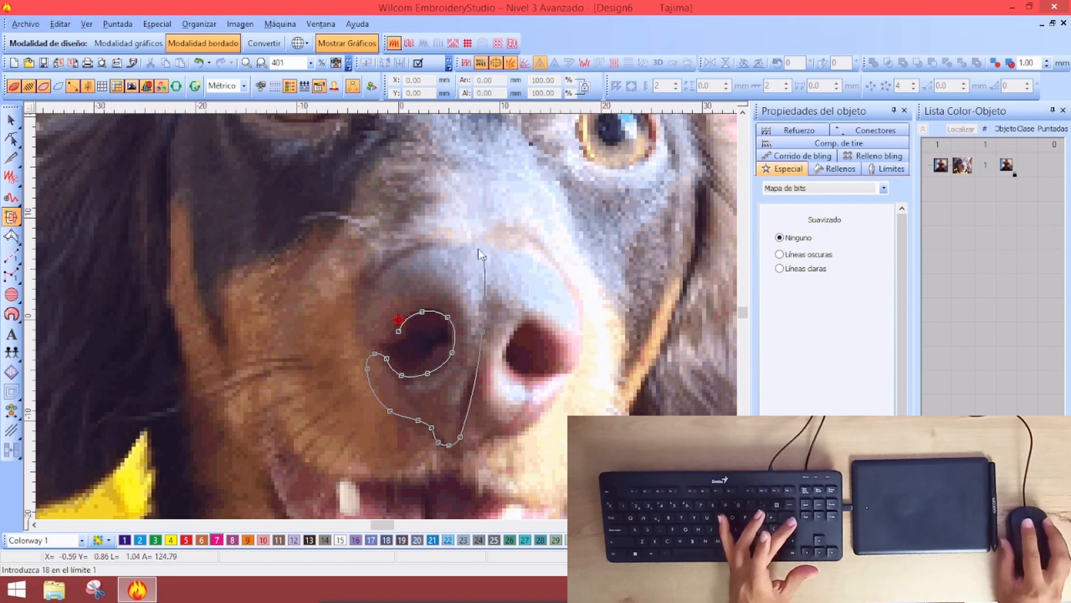
right_click(438, 243)
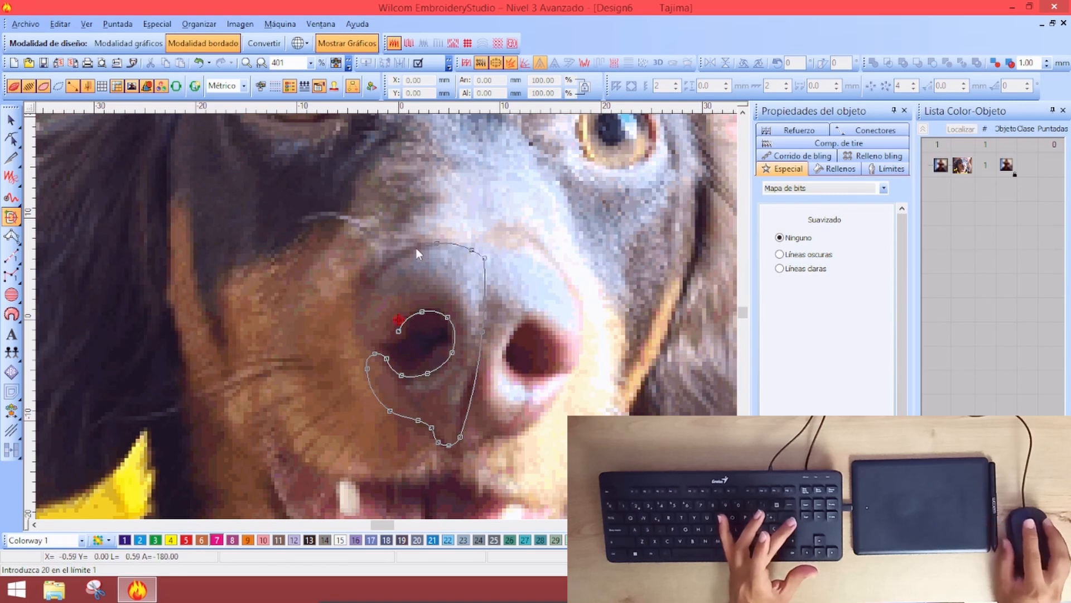
right_click(359, 298)
right_click(358, 328)
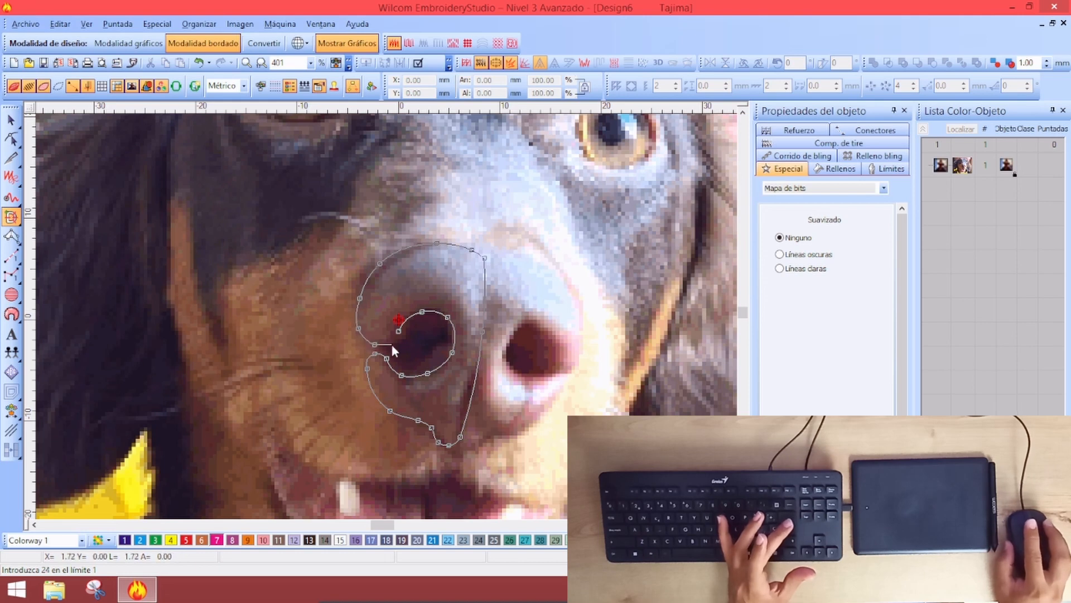
right_click(392, 341)
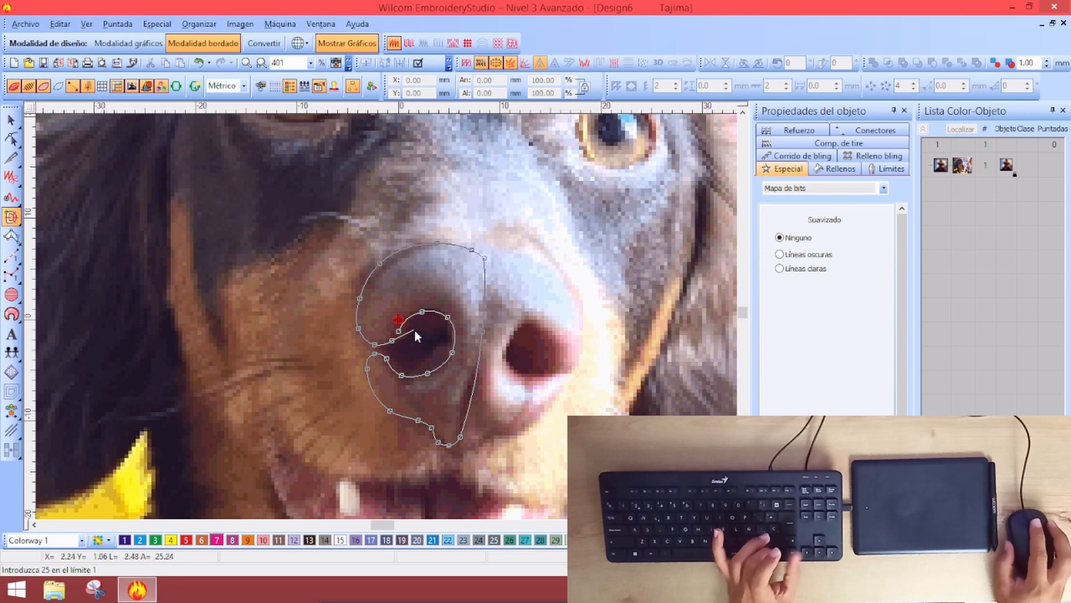
key(Return)
key(Return)
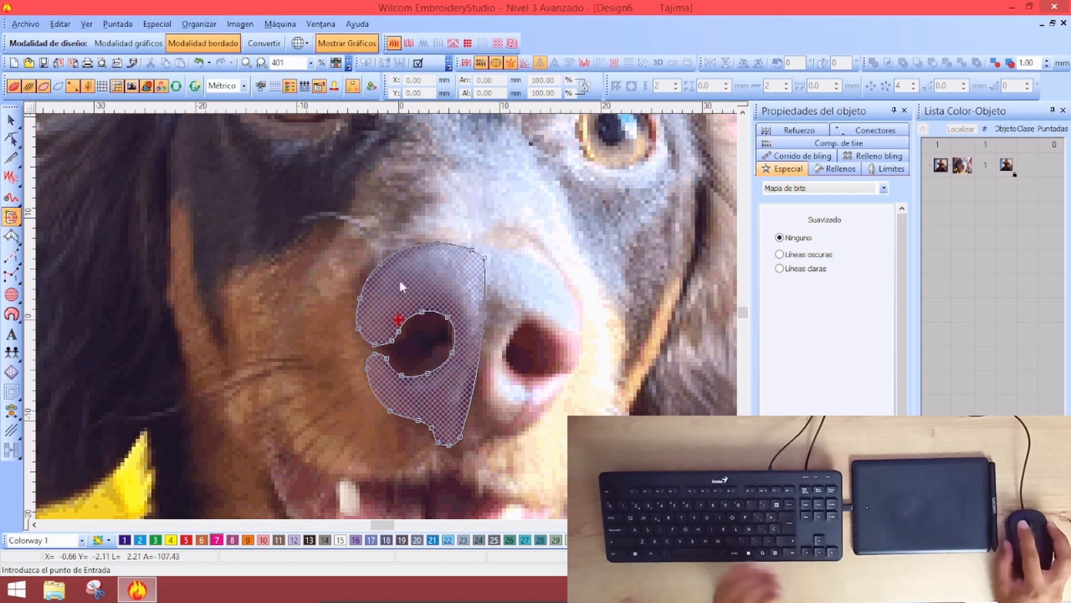
Set entry and exit points and several stitch-direction lines across the nose shape, then generate stitches
click(370, 344)
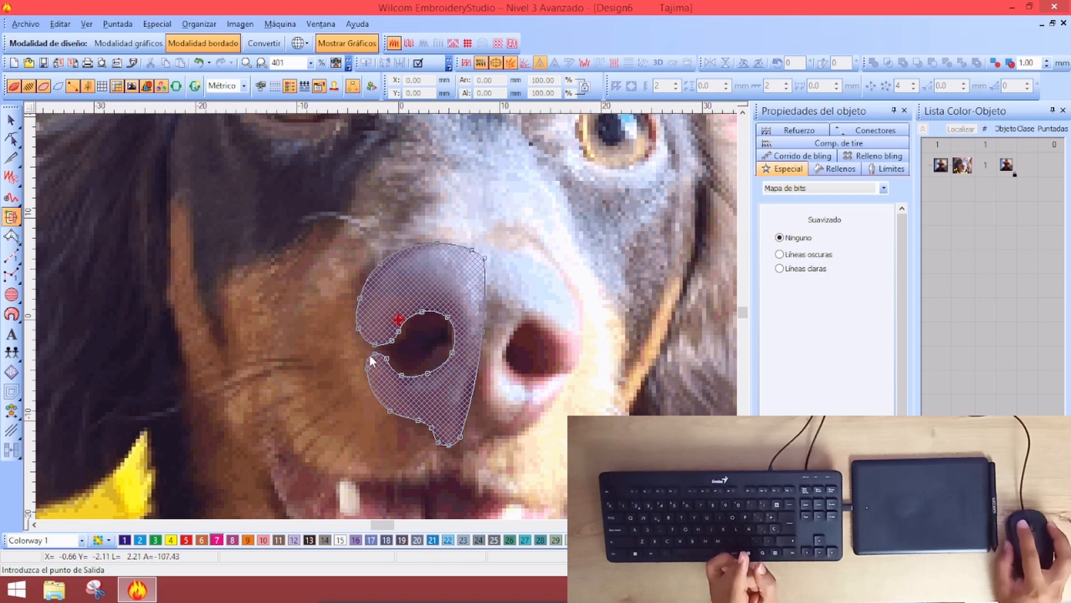
click(372, 360)
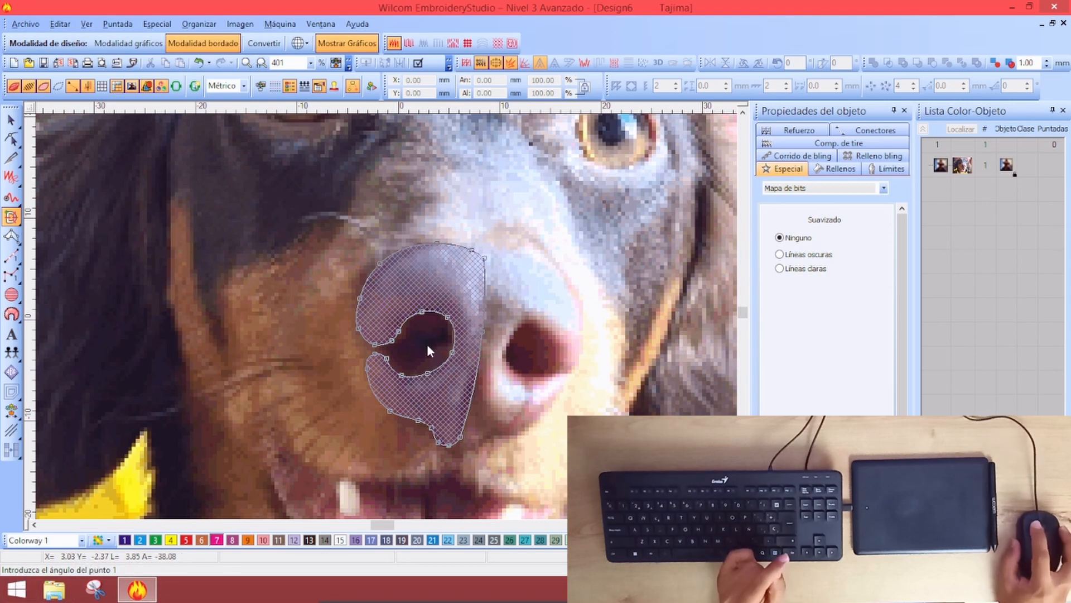
click(360, 385)
click(419, 429)
click(482, 392)
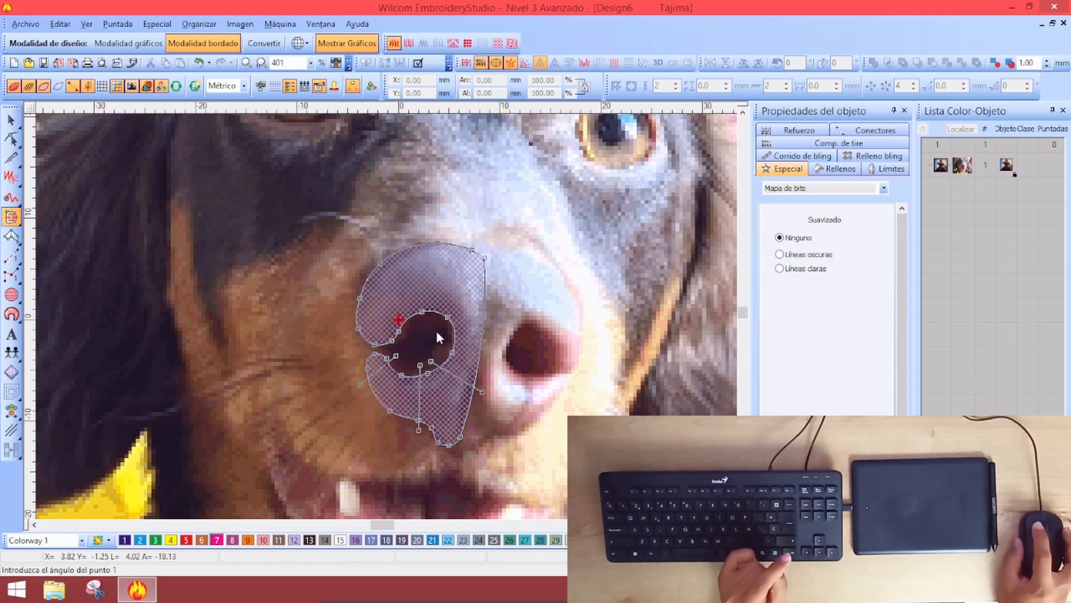
click(428, 234)
click(412, 333)
click(310, 282)
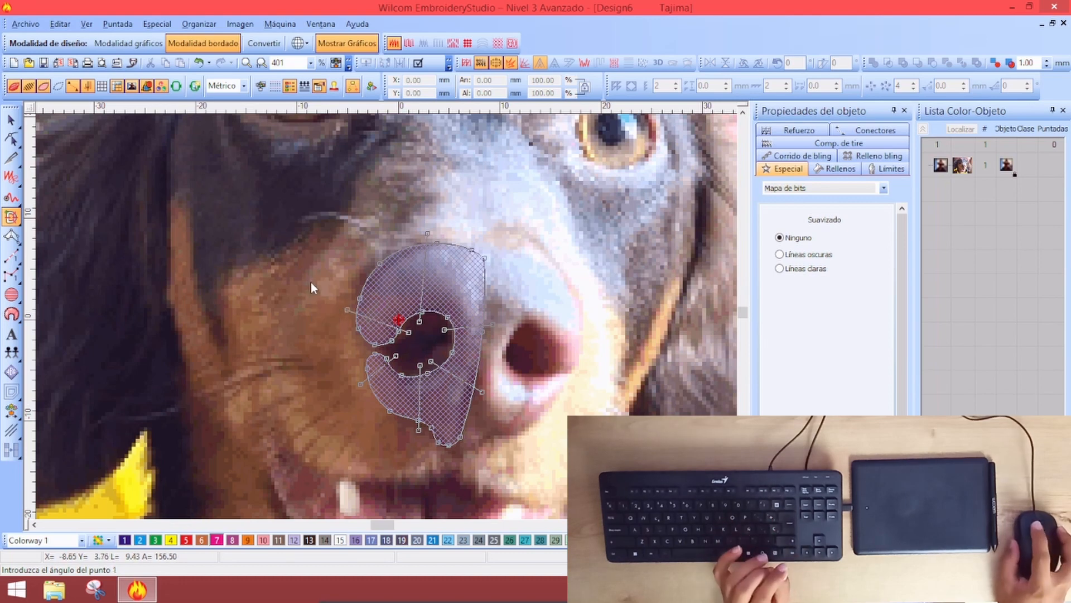
key(Return)
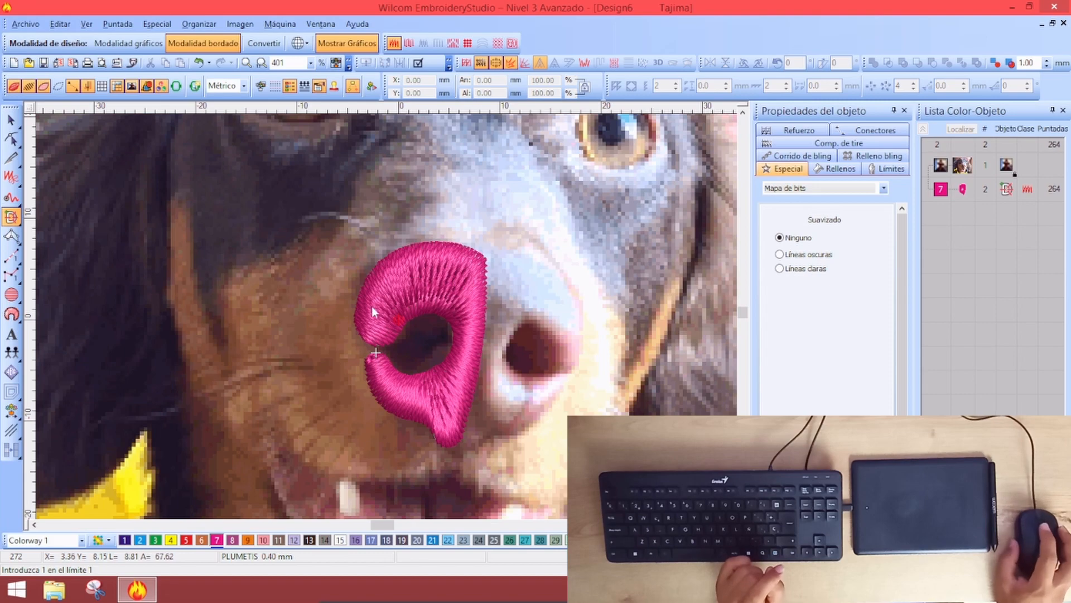
Zoom in and select the pink nostril stitching object
scroll(453, 312, up, 1)
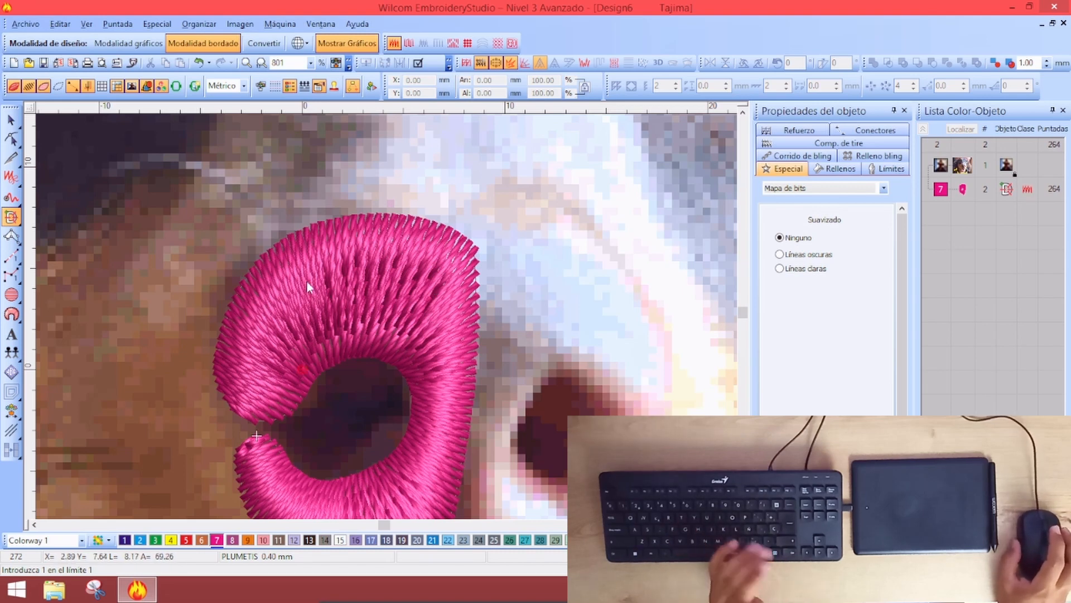
key(Escape)
click(361, 292)
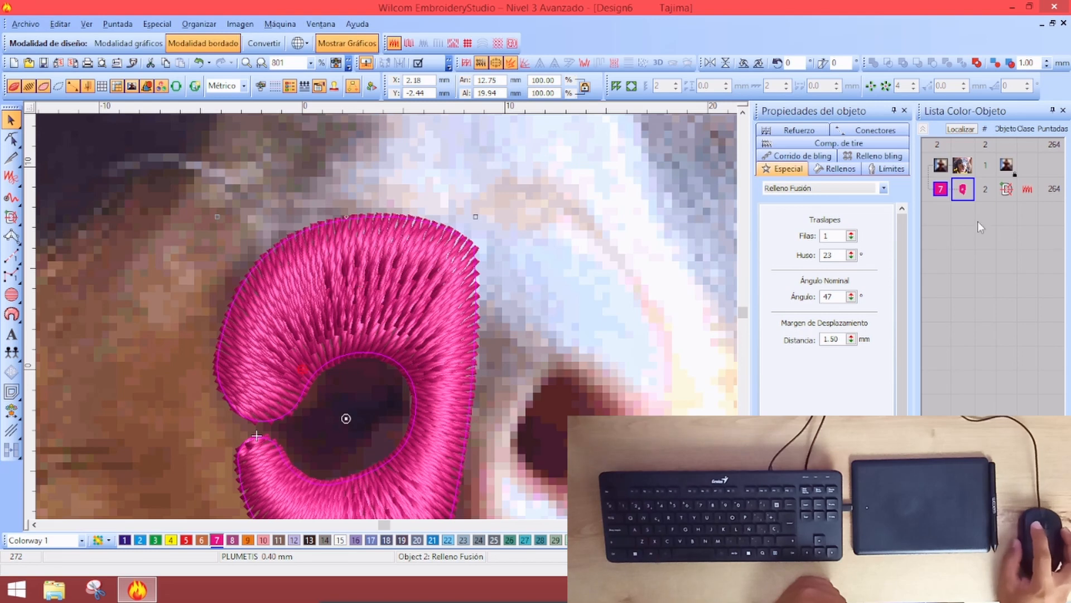
Set the pink nostril's satin split length to 10 mm
click(835, 169)
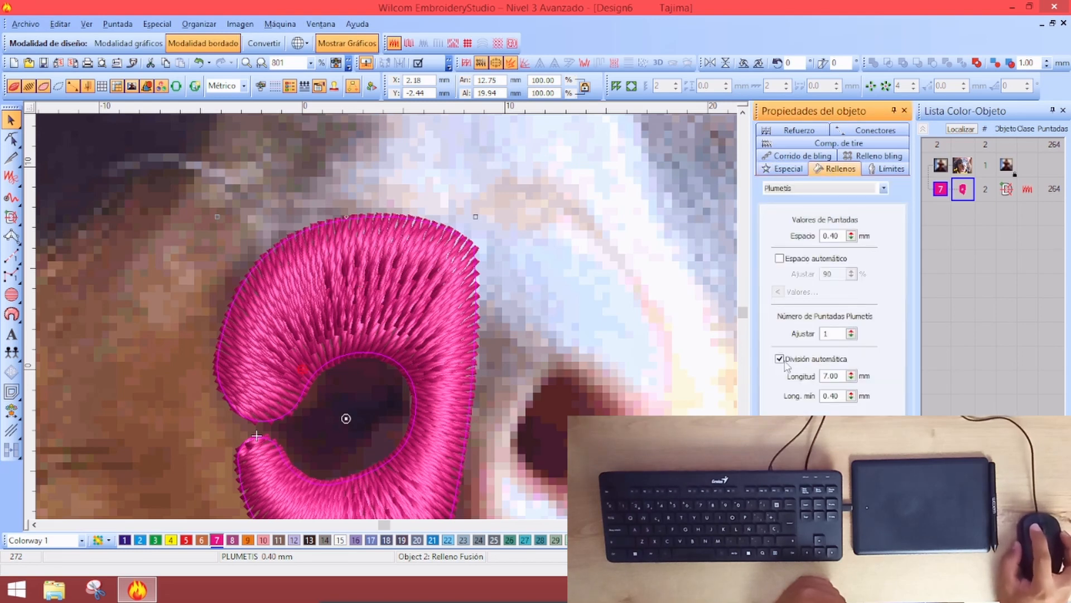
double_click(841, 376)
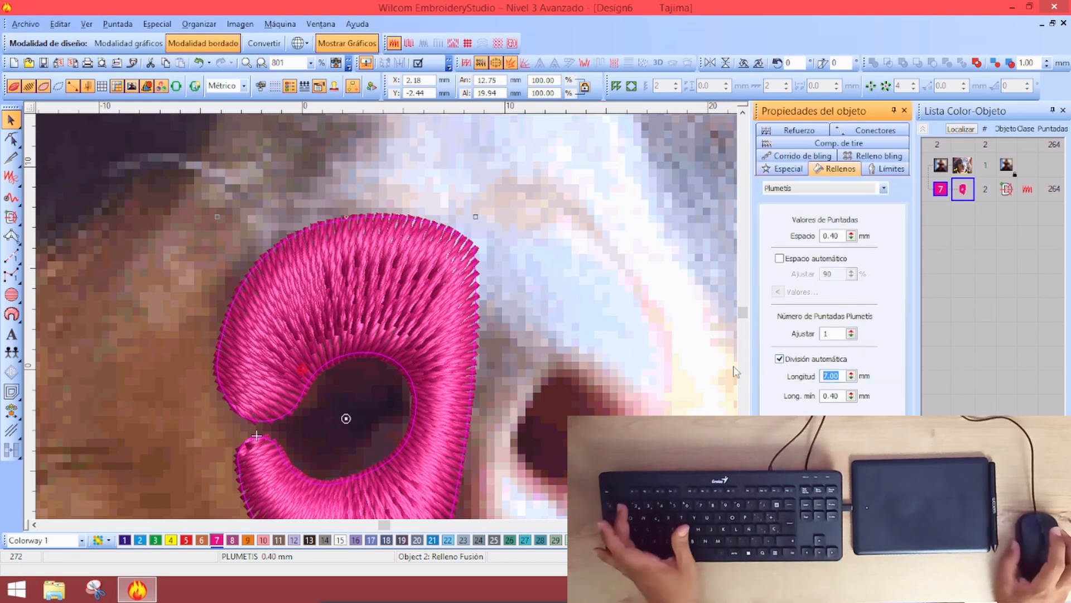
text(1)
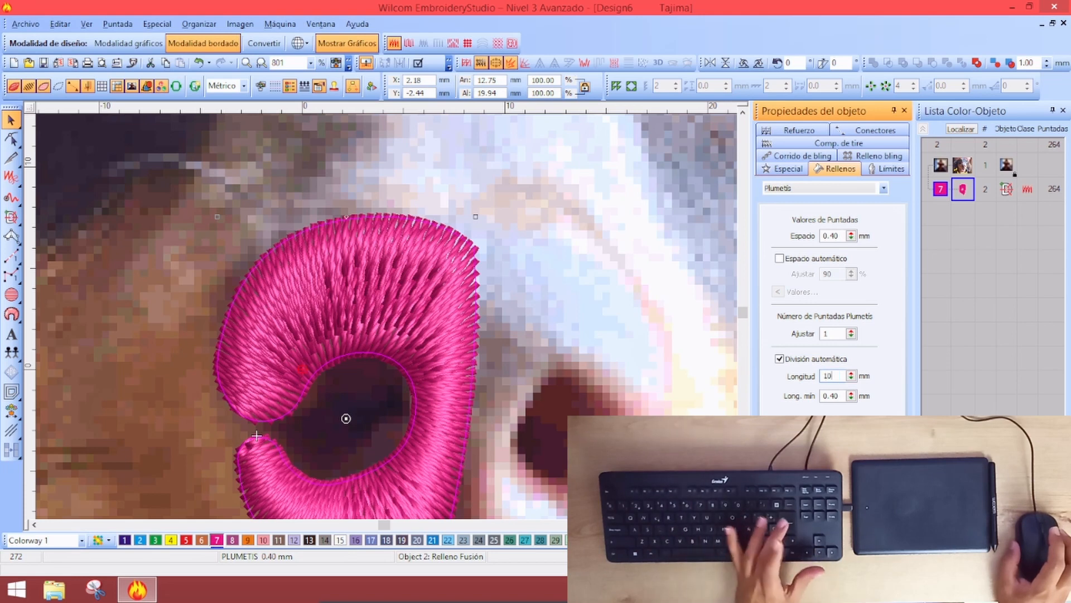
text(0)
key(Return)
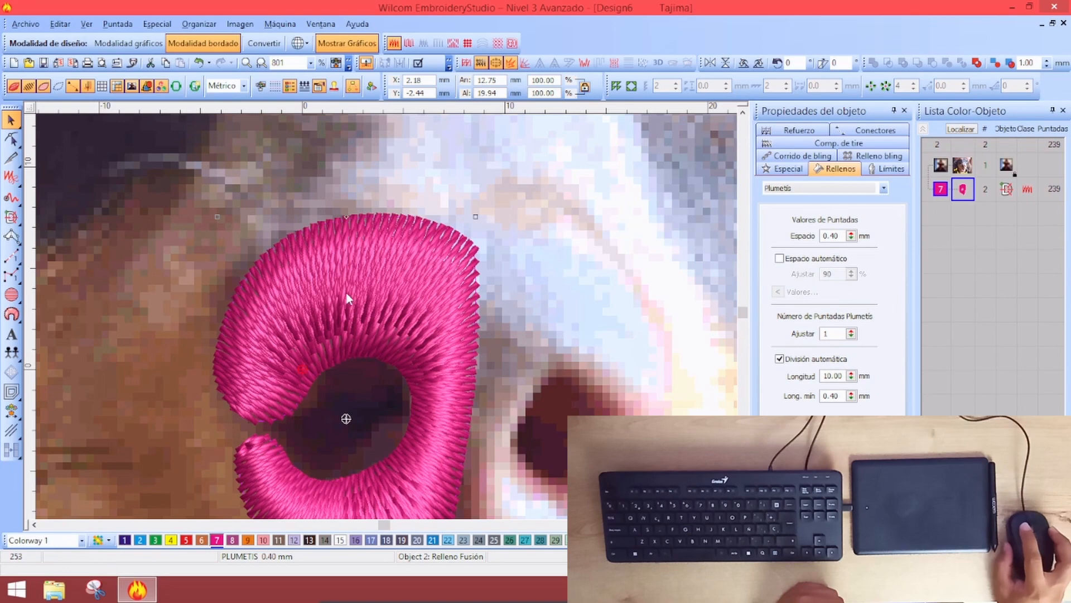
scroll(433, 346, down, 3)
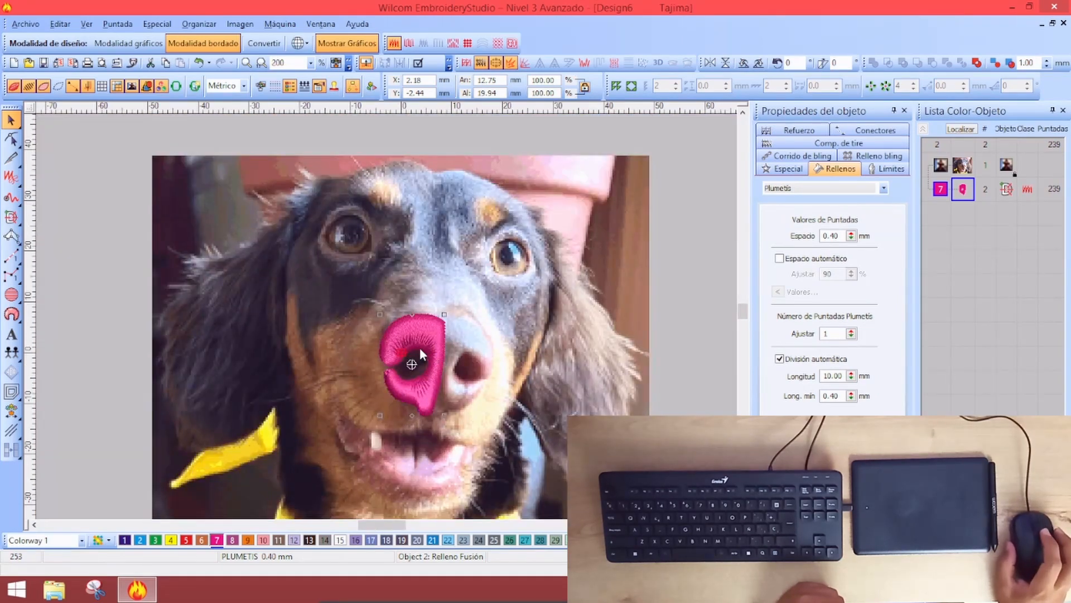
scroll(420, 347, up, 2)
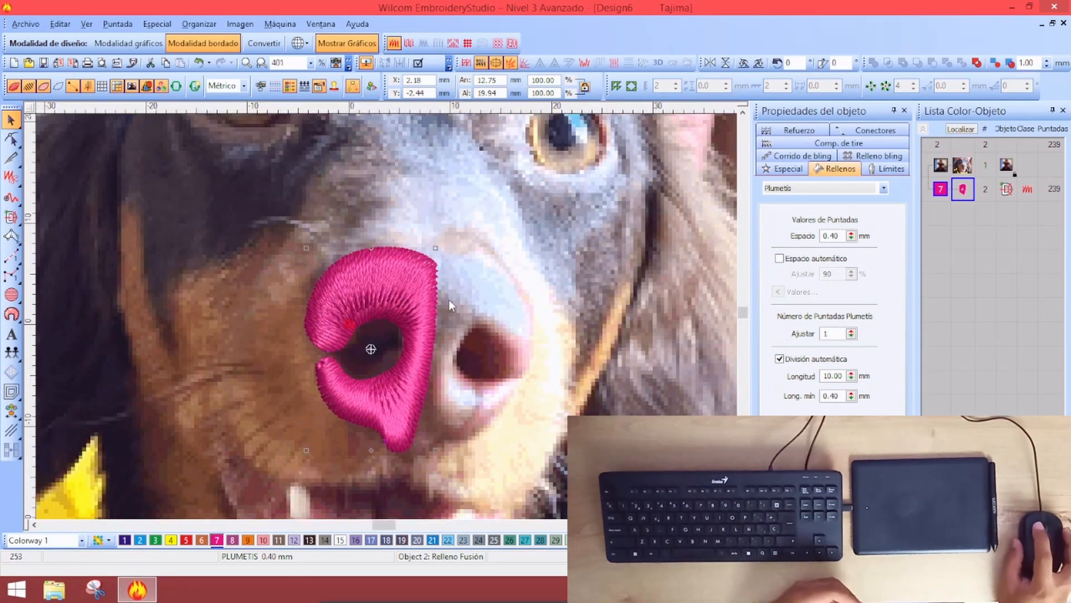
Set the default split length for new fill shapes to 10 mm as well
click(533, 335)
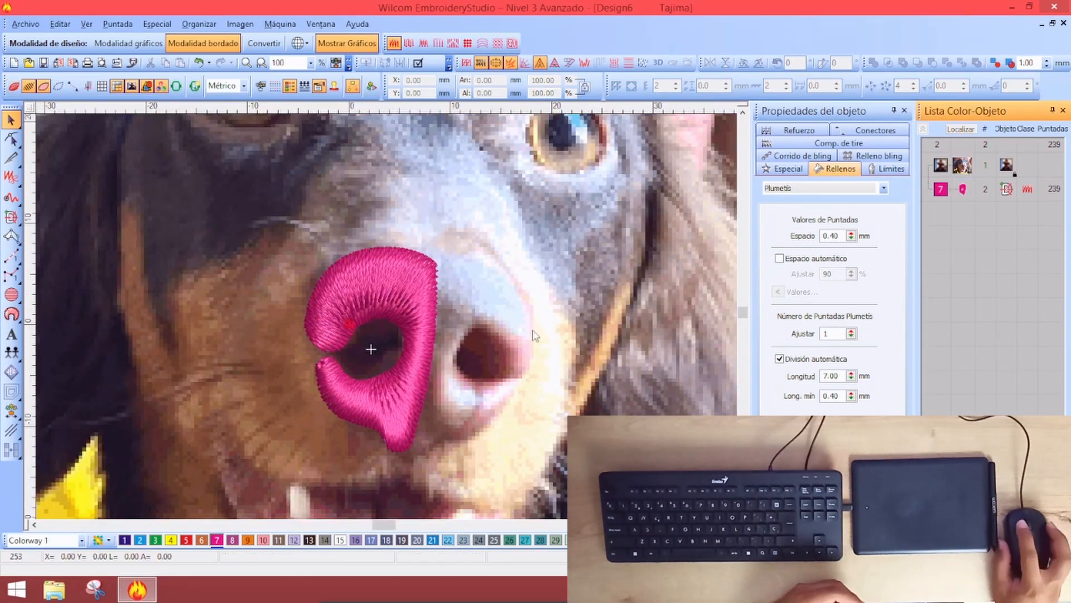
click(11, 217)
click(836, 170)
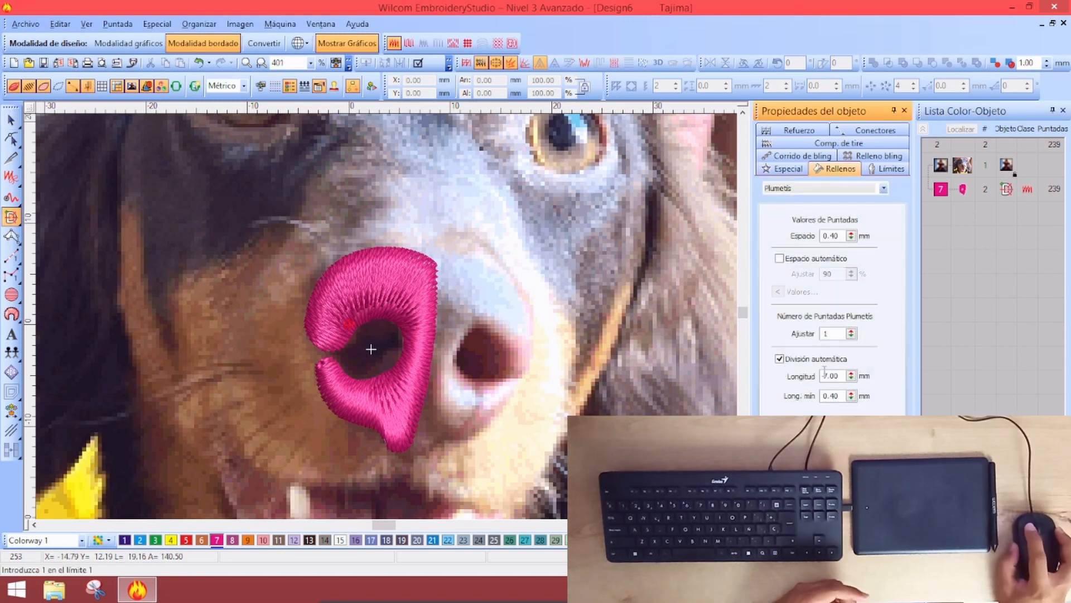
double_click(842, 376)
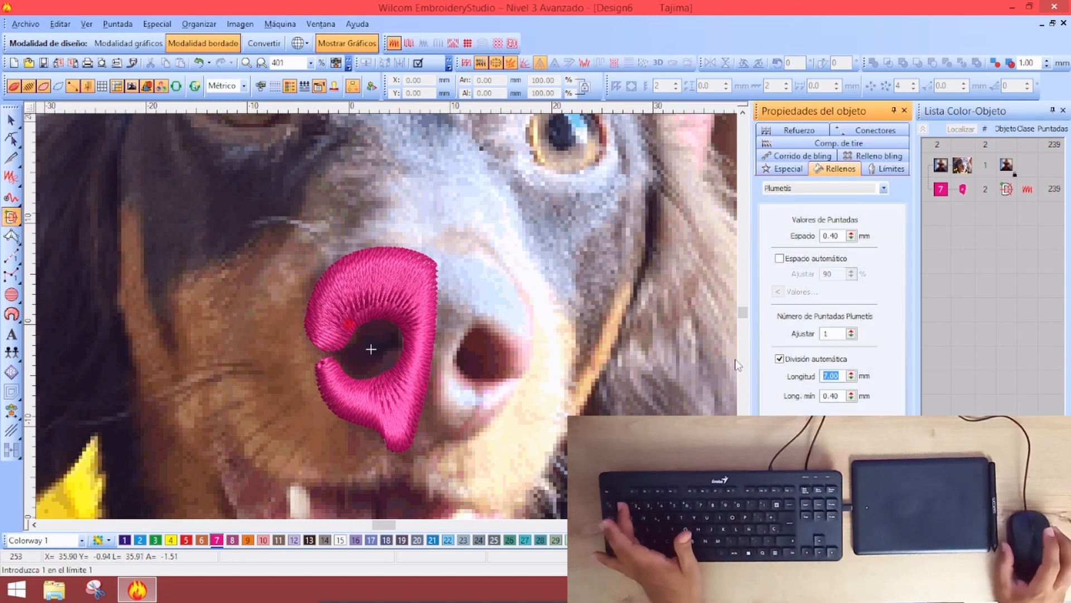
text(1)
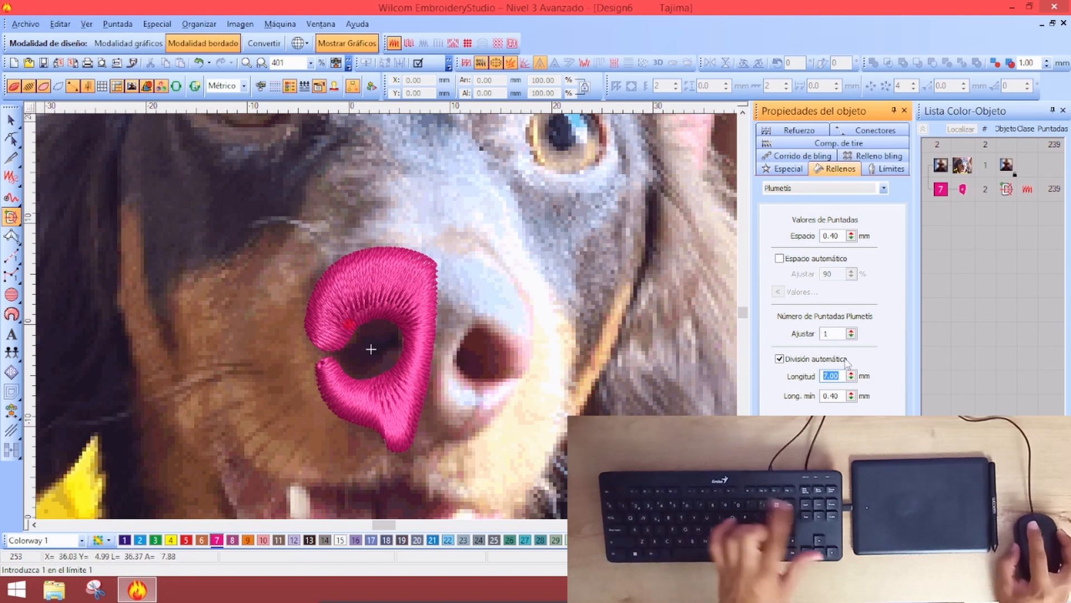
text(0)
key(Return)
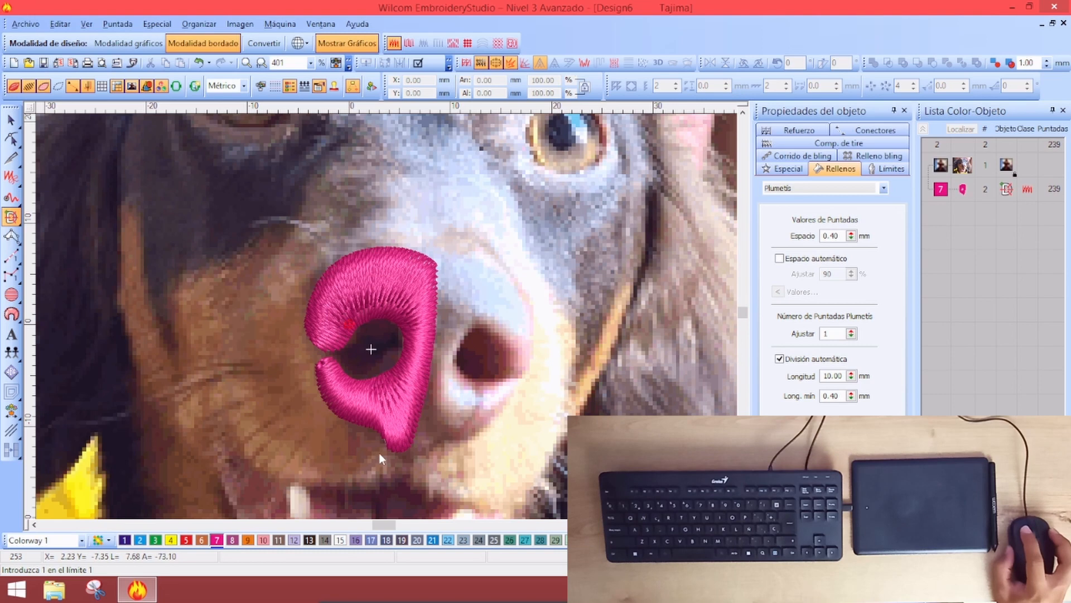
Trace the outer edge of the nose's right half, from the bottom tip over the top and down the right side
click(404, 446)
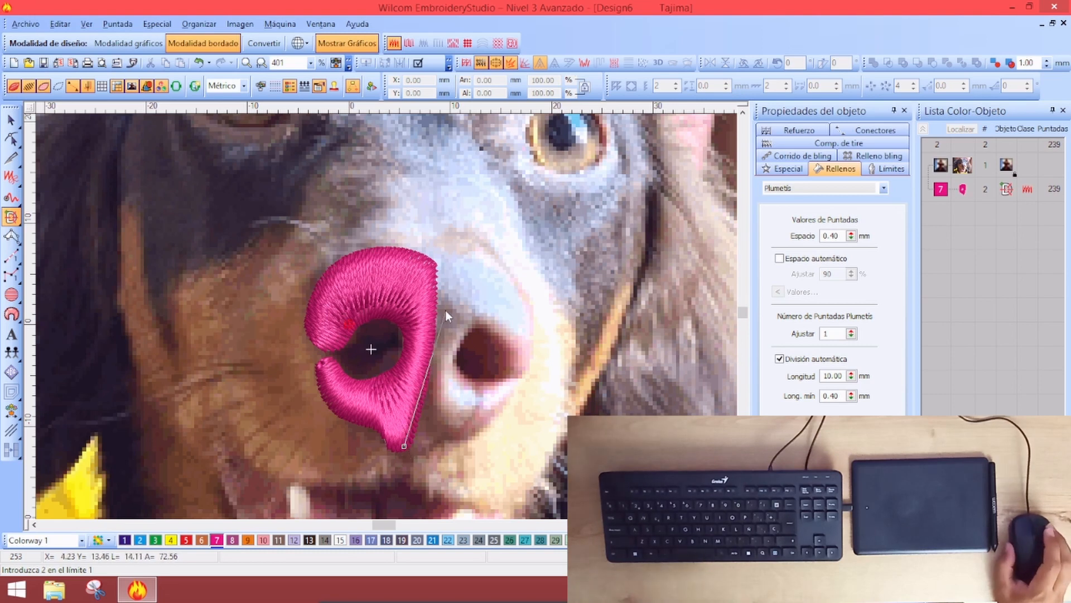
click(430, 315)
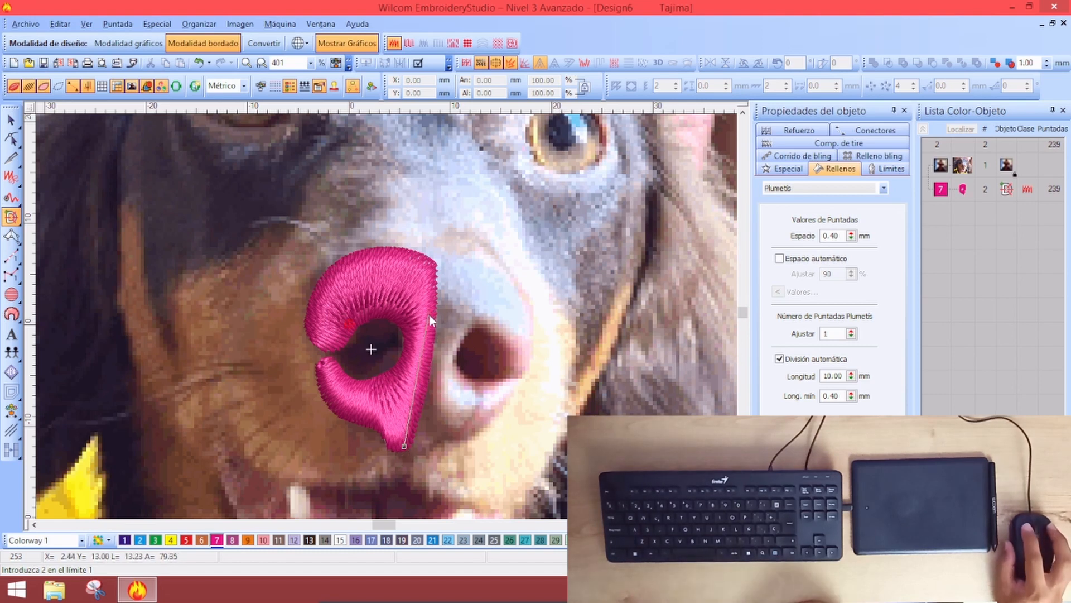
click(432, 270)
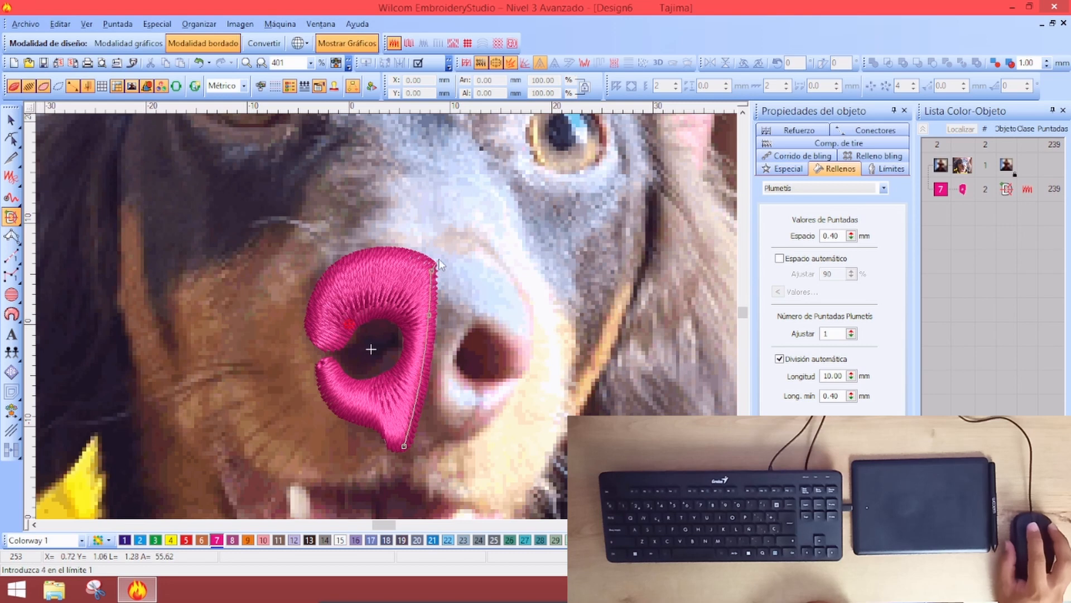
click(443, 257)
click(477, 254)
click(520, 282)
click(536, 334)
click(532, 365)
click(524, 377)
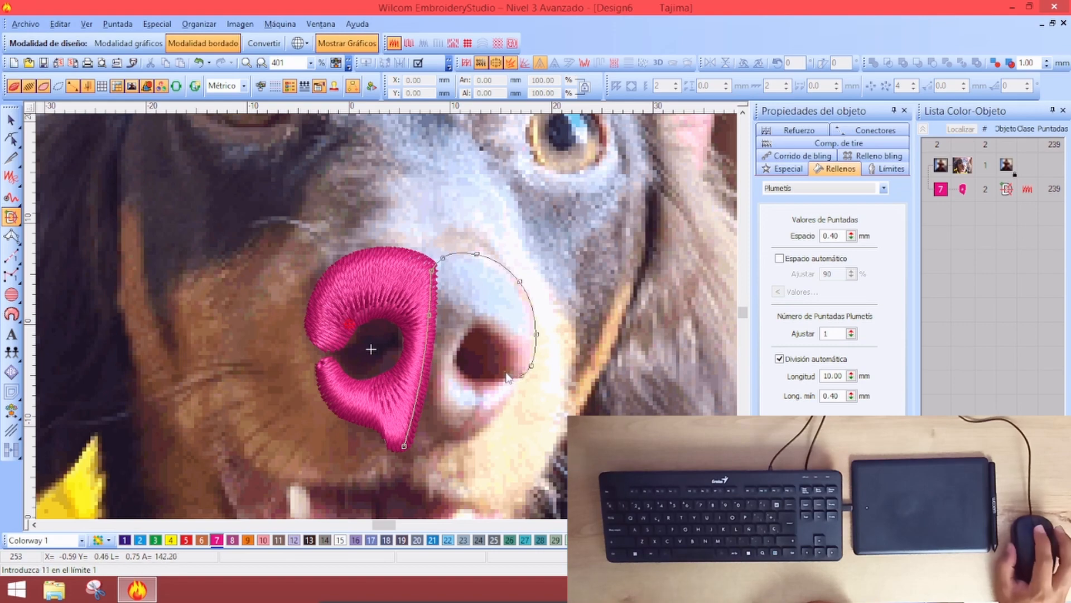
click(502, 368)
key(shift+z)
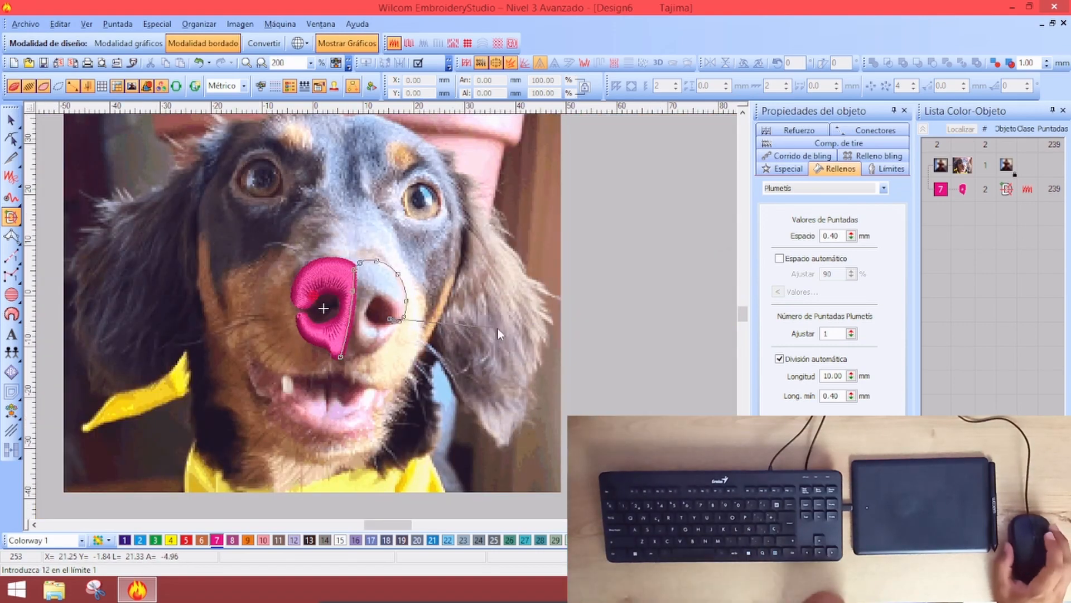
key(z)
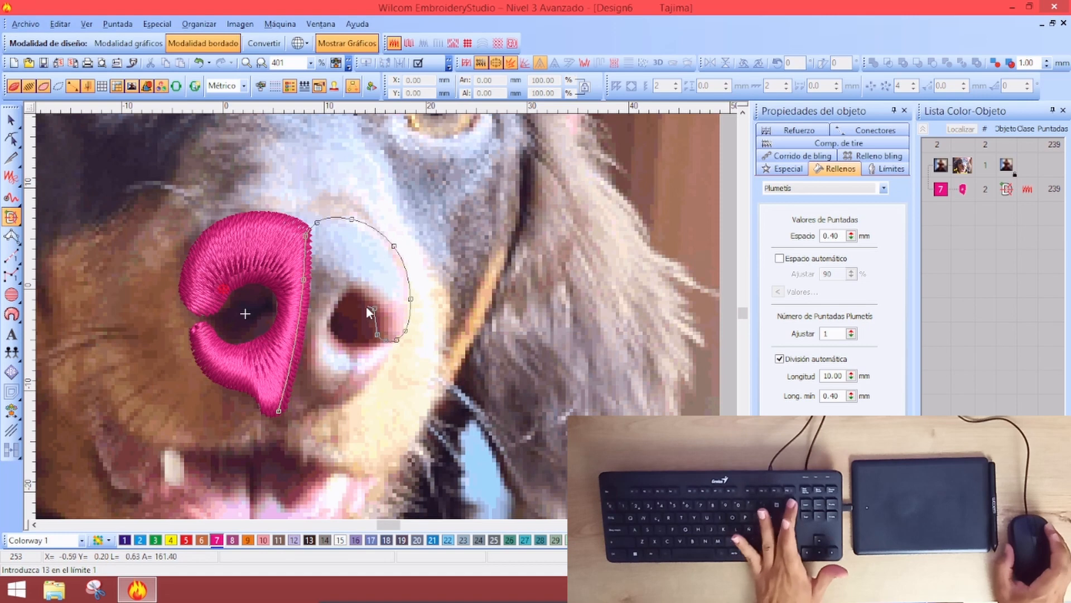
Trace around the right nostril and along the bottom edge back to the tip, closing the outline
click(378, 333)
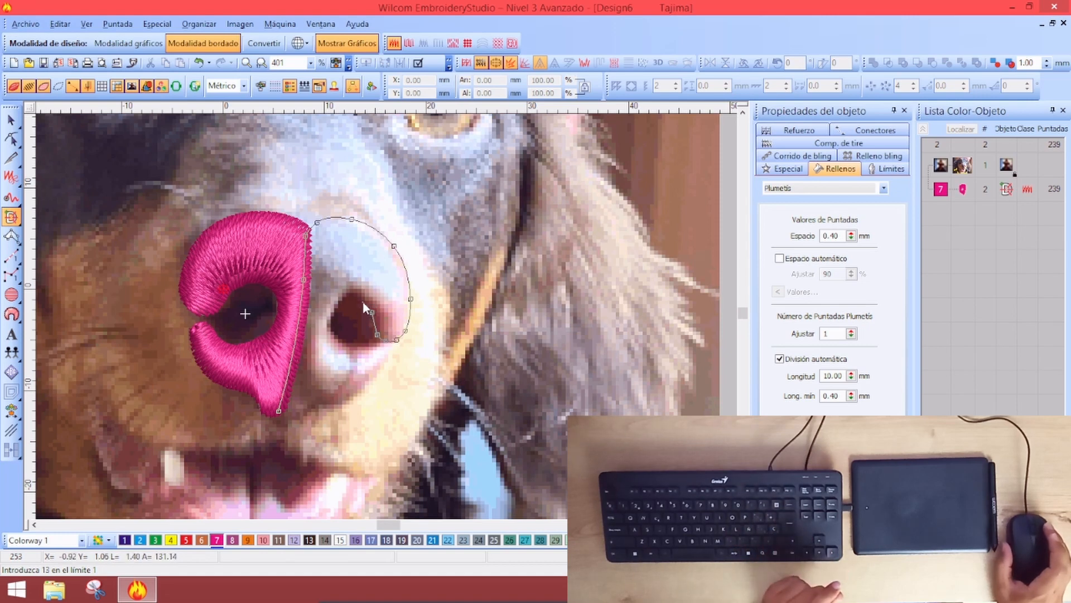
click(341, 301)
click(330, 319)
click(335, 338)
click(362, 350)
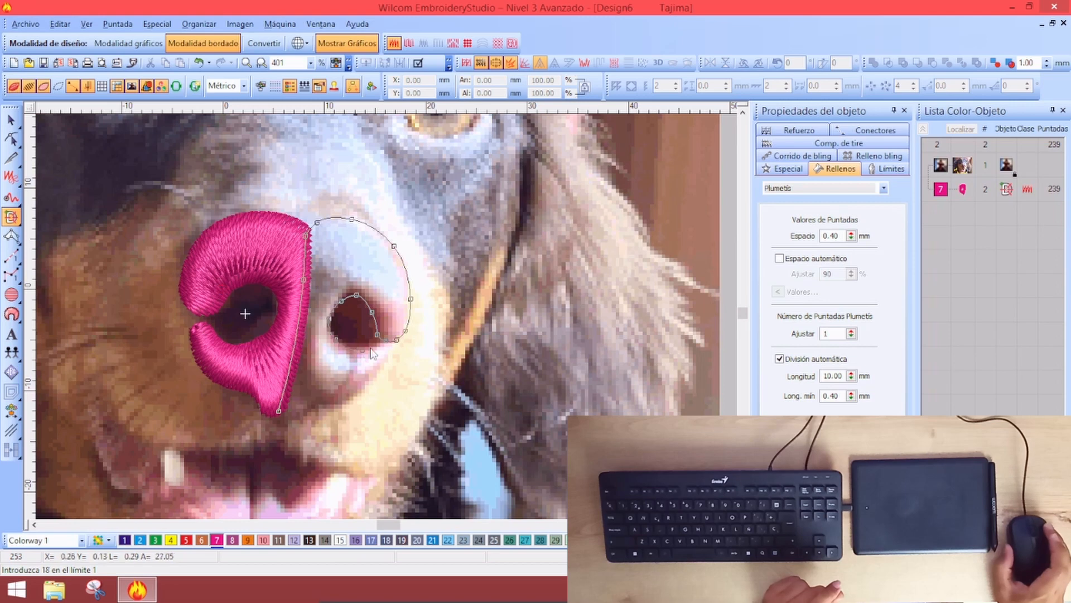
click(387, 347)
click(389, 355)
click(387, 362)
click(333, 405)
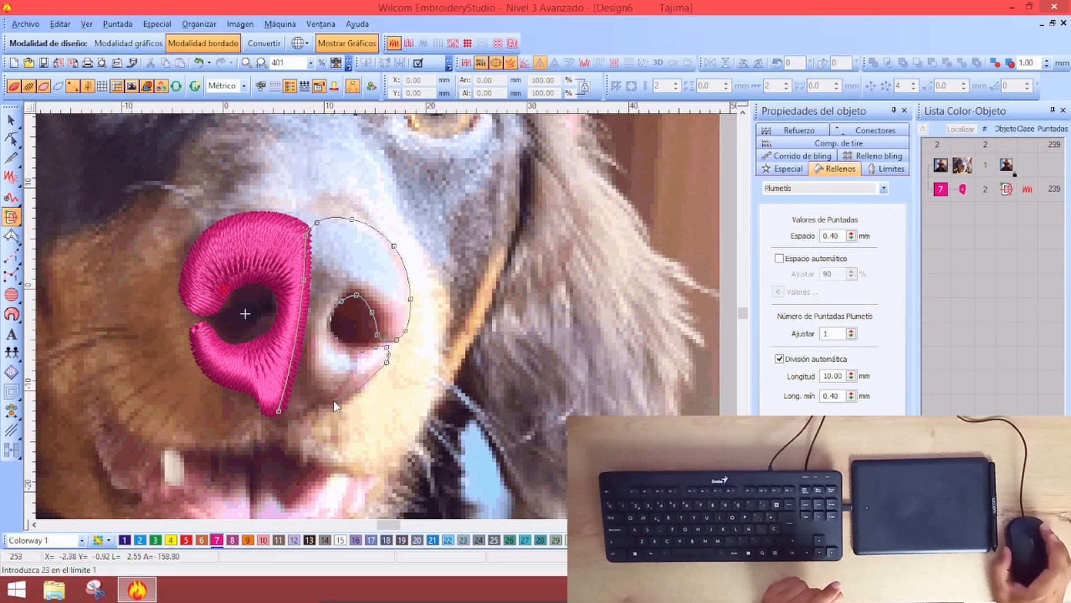
click(316, 405)
click(303, 415)
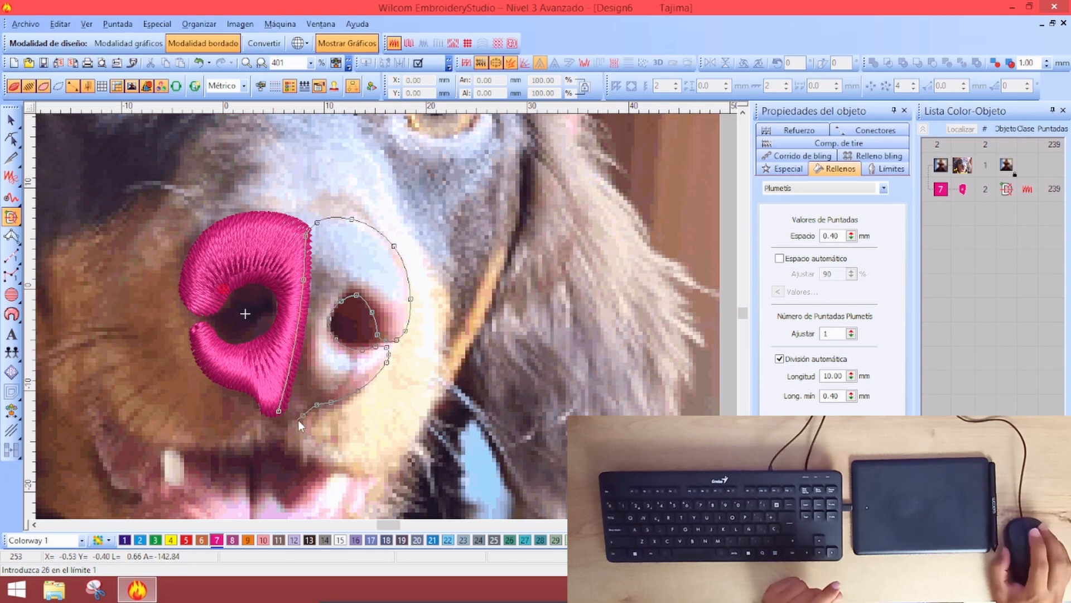
click(286, 423)
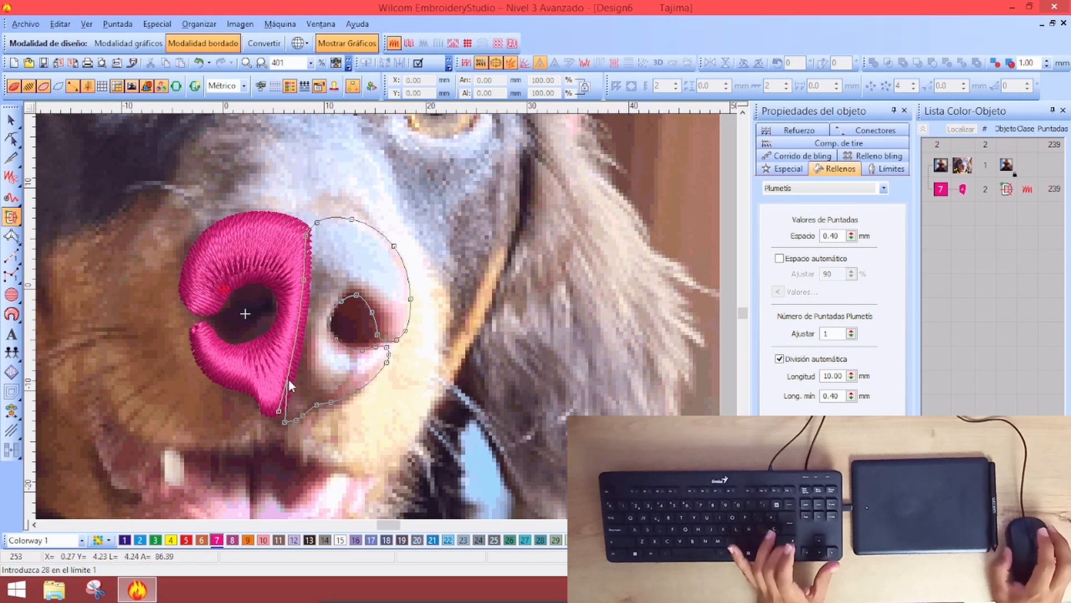
key(Return)
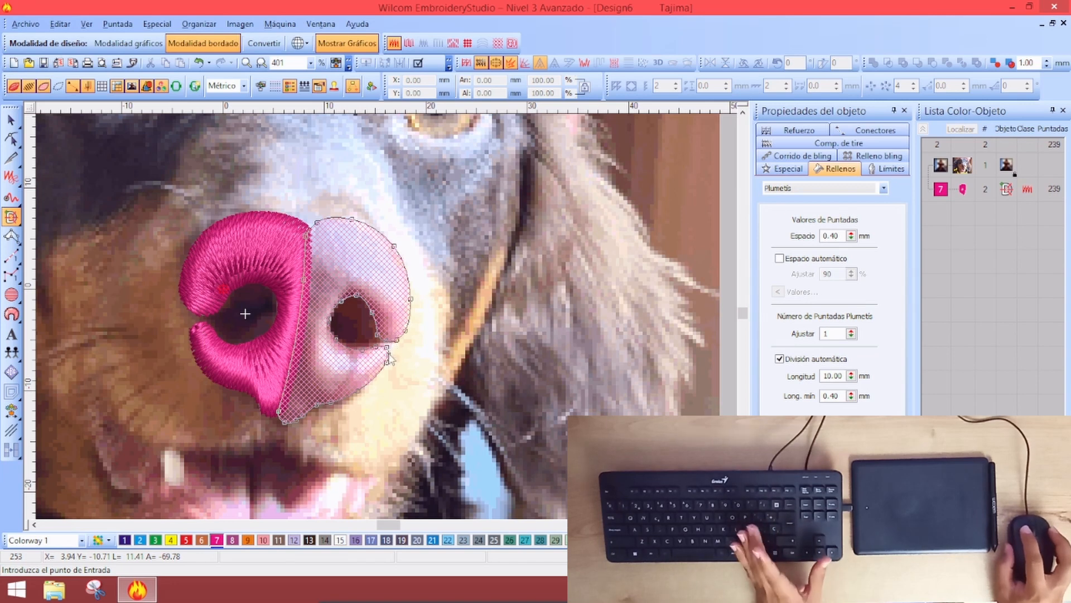
Keep the default entry point and set five stitch-direction lines radiating from the nostril to generate the fill
key(Return)
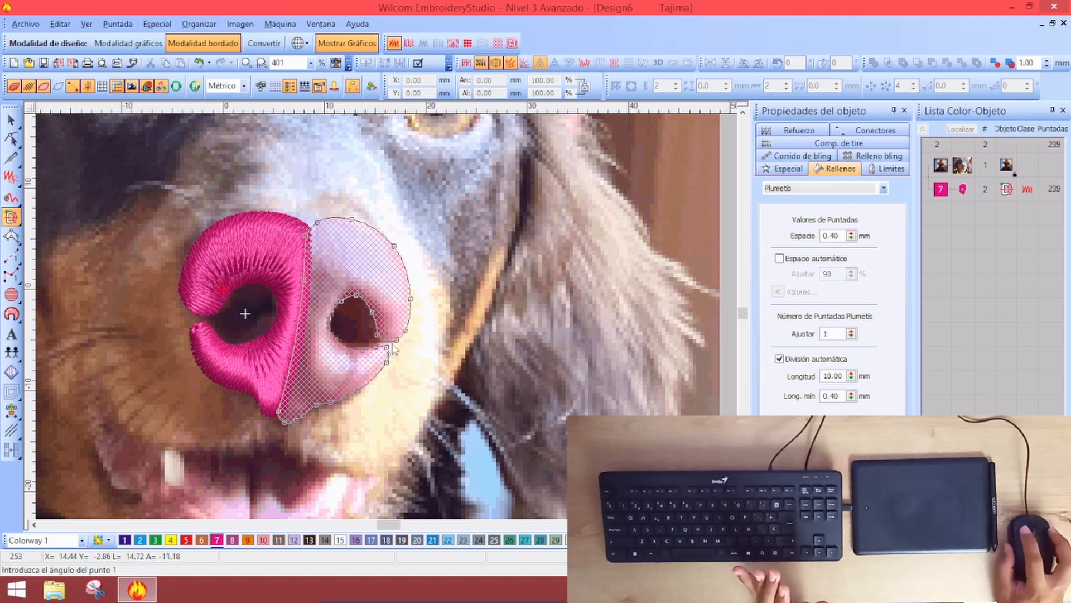
click(367, 327)
click(505, 297)
click(355, 304)
click(429, 202)
click(347, 307)
click(270, 211)
click(349, 331)
click(229, 298)
click(349, 338)
click(270, 405)
key(Return)
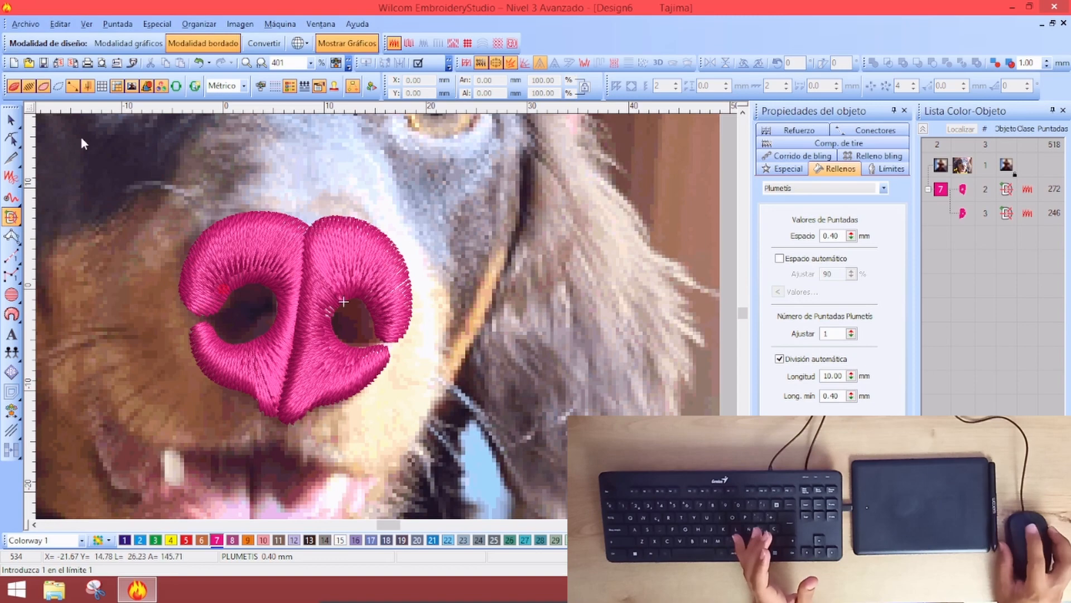
Reshape the right nose piece, moving its stitch end point into the nostril notch
key(h)
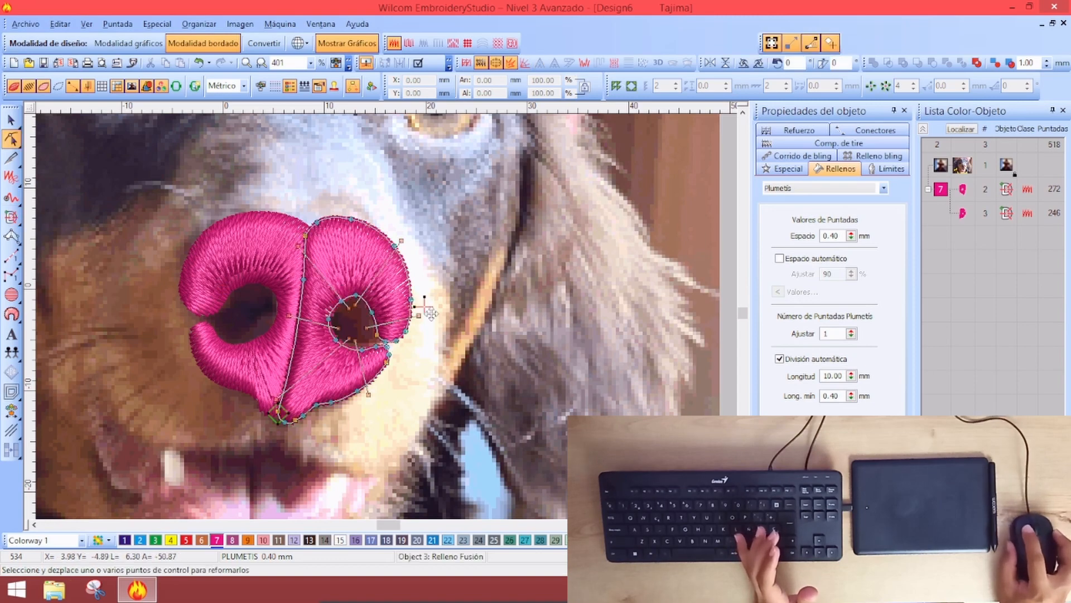
drag(431, 313, 395, 342)
key(Return)
scroll(365, 289, down, 1)
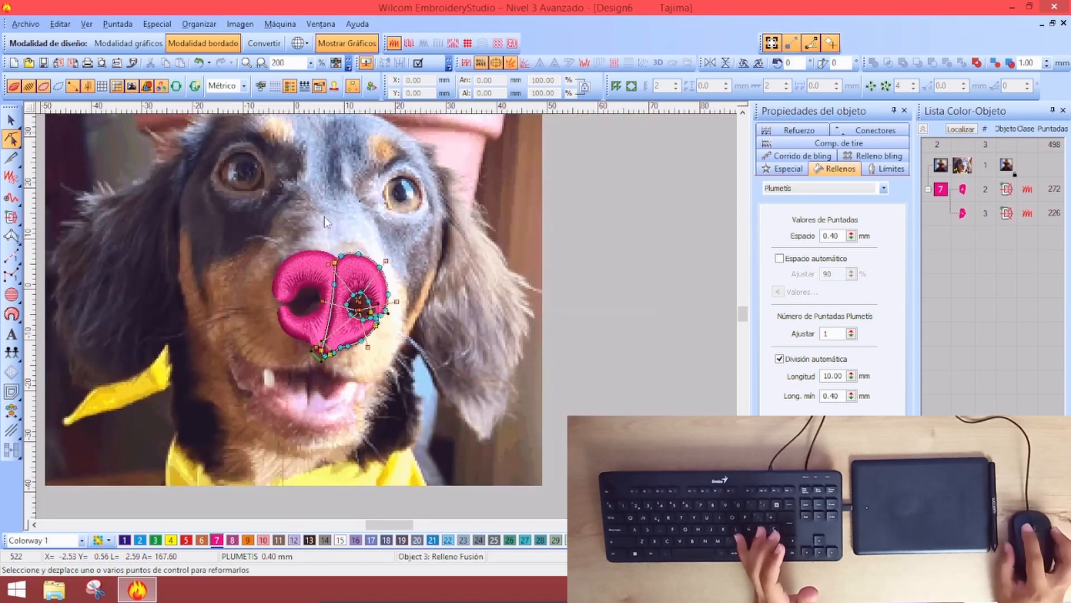
key(Escape)
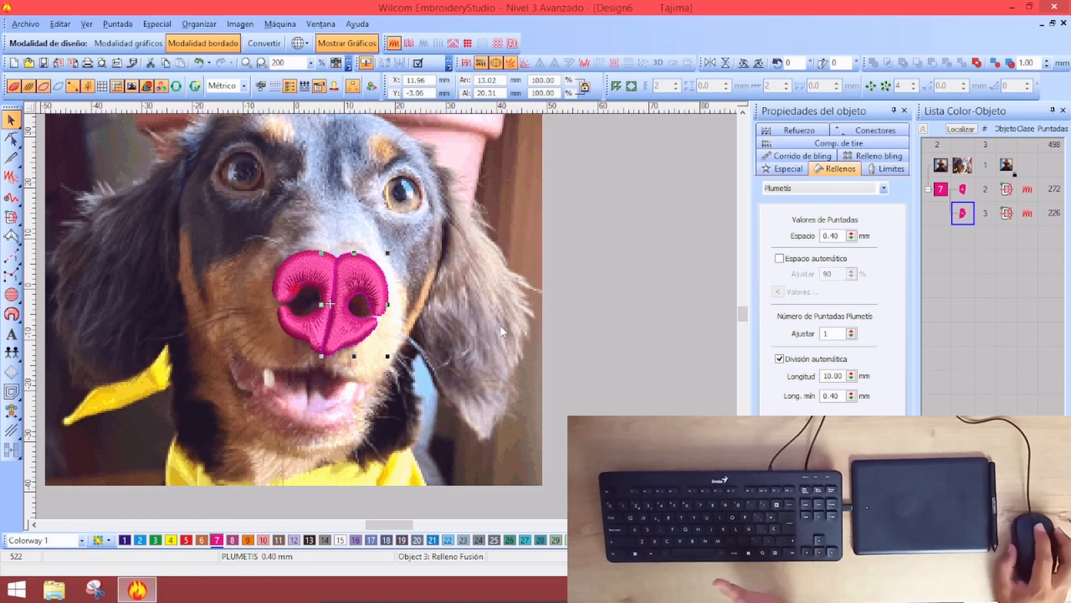
scroll(330, 331, up, 2)
Select the left nose piece and apply a reshape to it
click(365, 310)
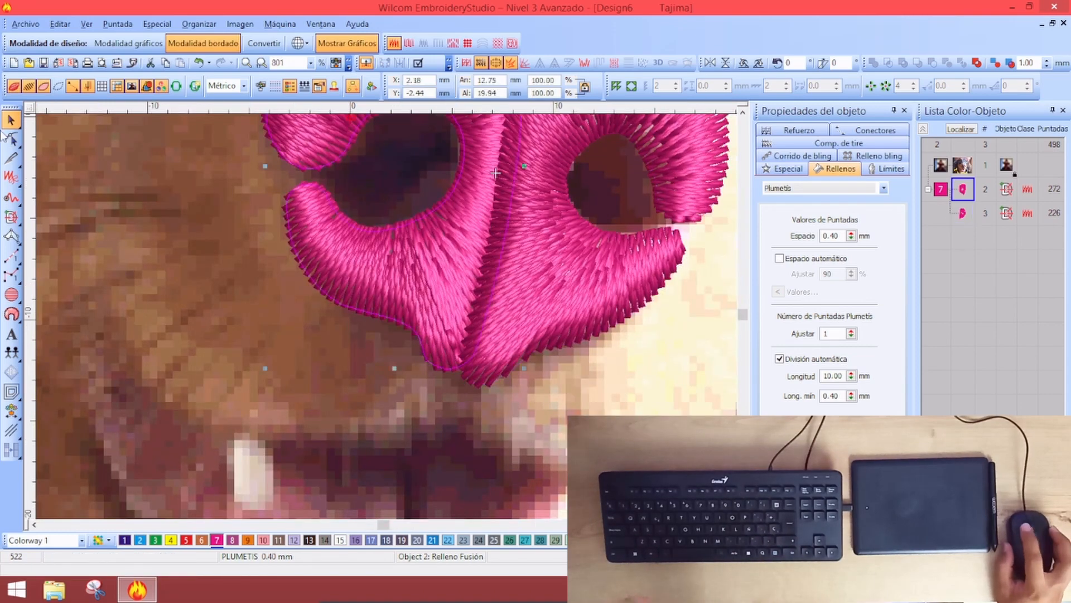
key(h)
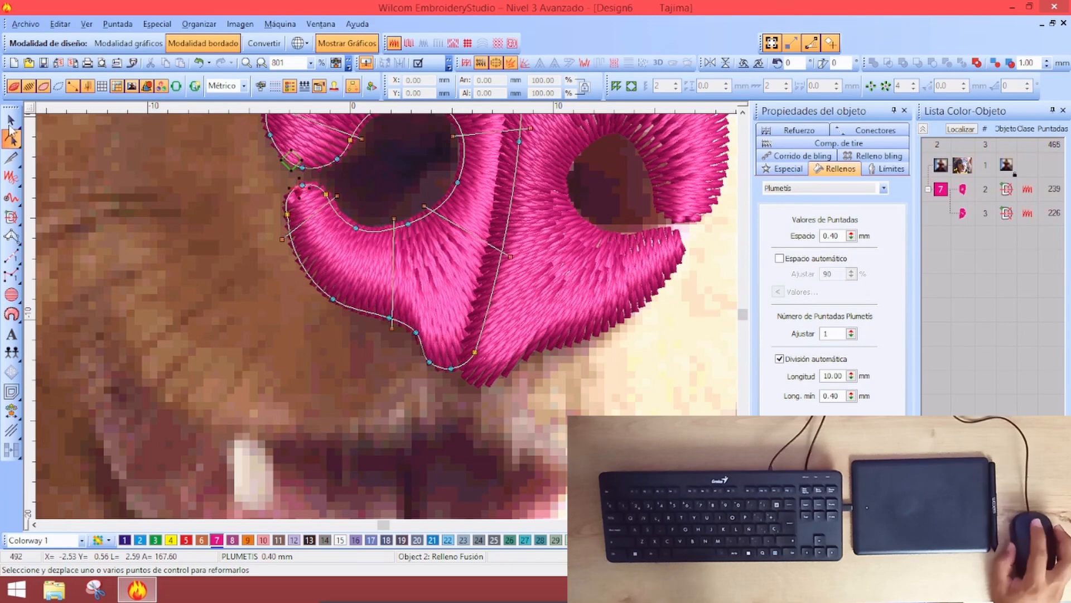
key(Escape)
scroll(428, 318, down, 2)
scroll(425, 313, up, 1)
Nudge a stitch point inside the right nose piece, bringing it to 225 stitches
click(395, 292)
click(12, 139)
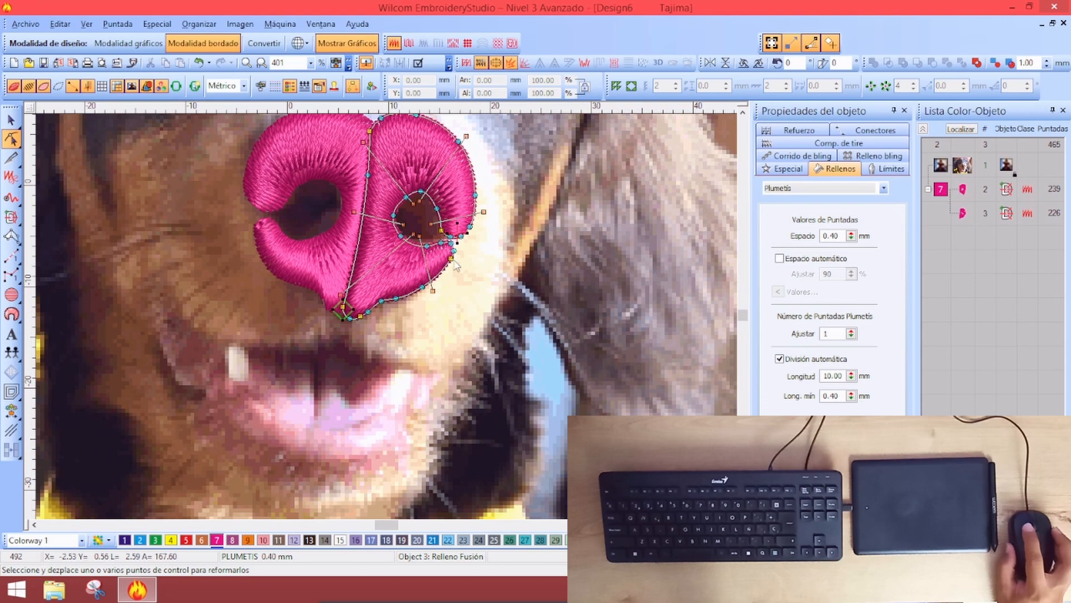
drag(414, 233, 420, 237)
key(Escape)
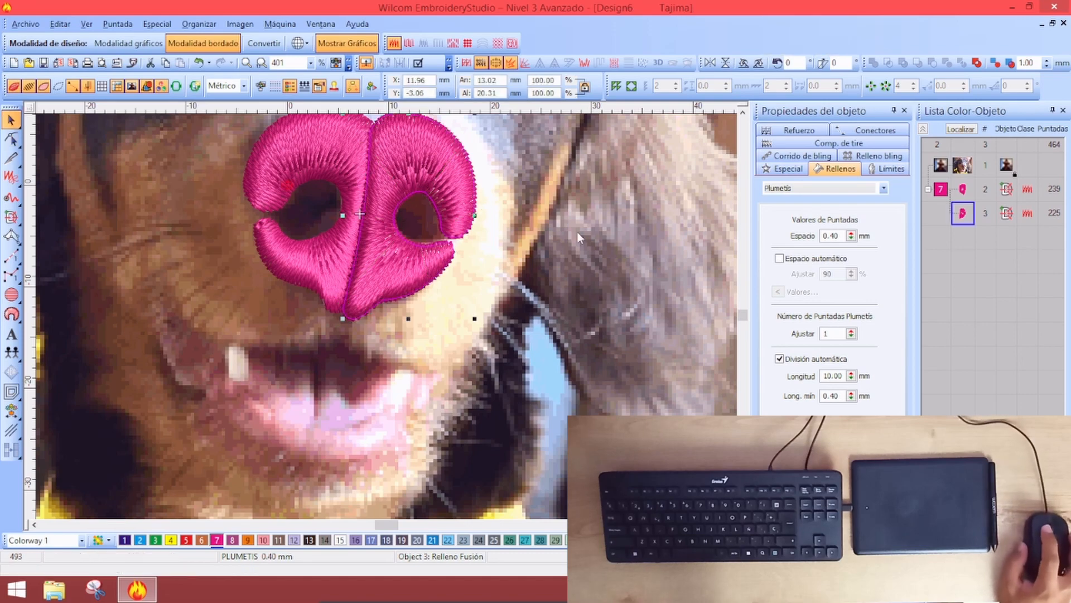
click(1004, 305)
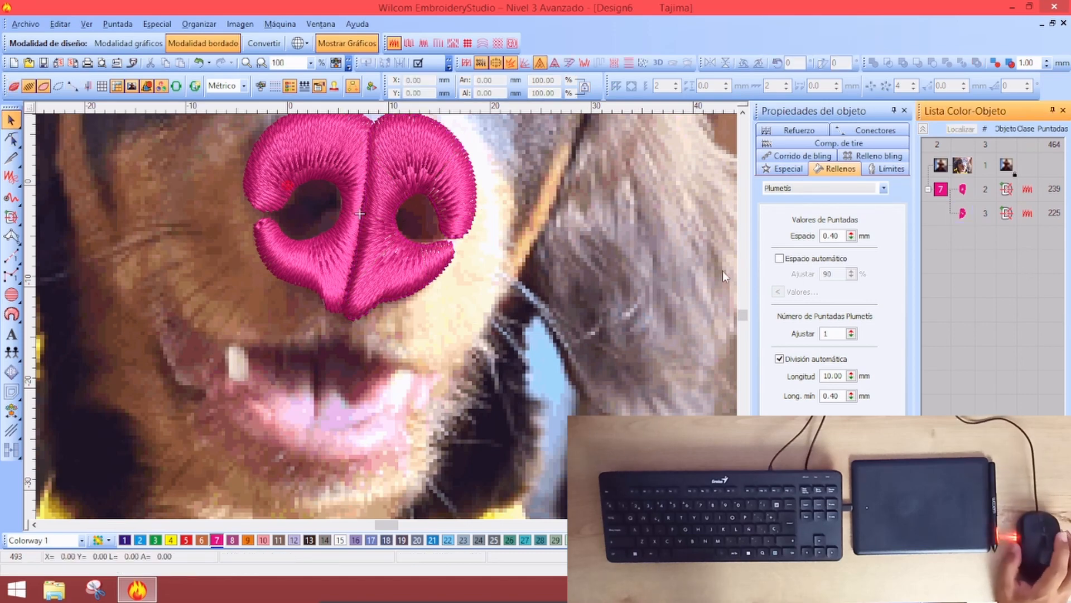
click(386, 259)
scroll(387, 233, down, 2)
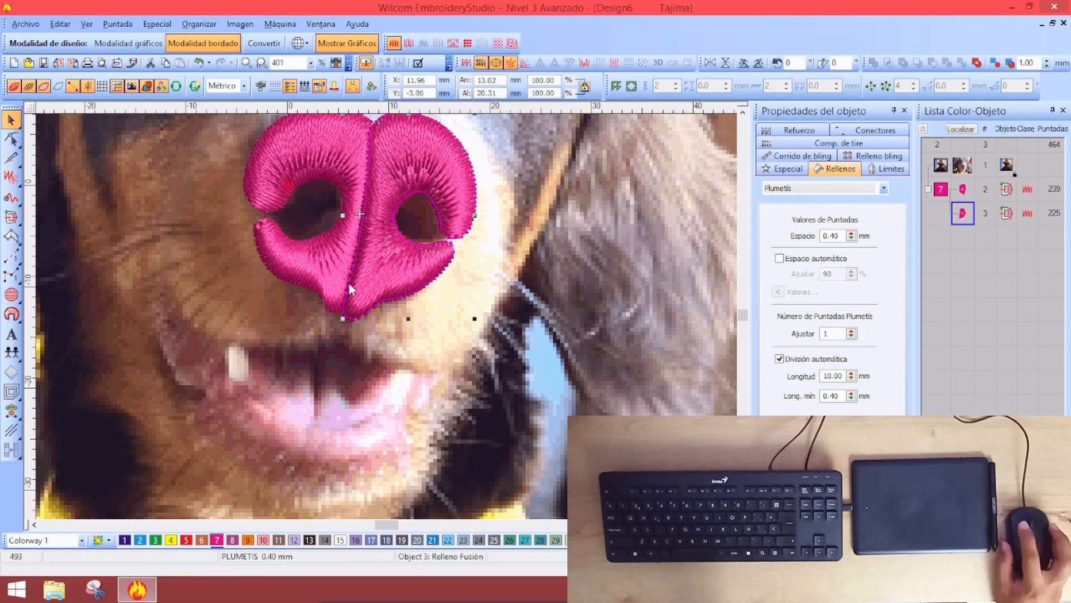
scroll(349, 282, down, 1)
click(635, 272)
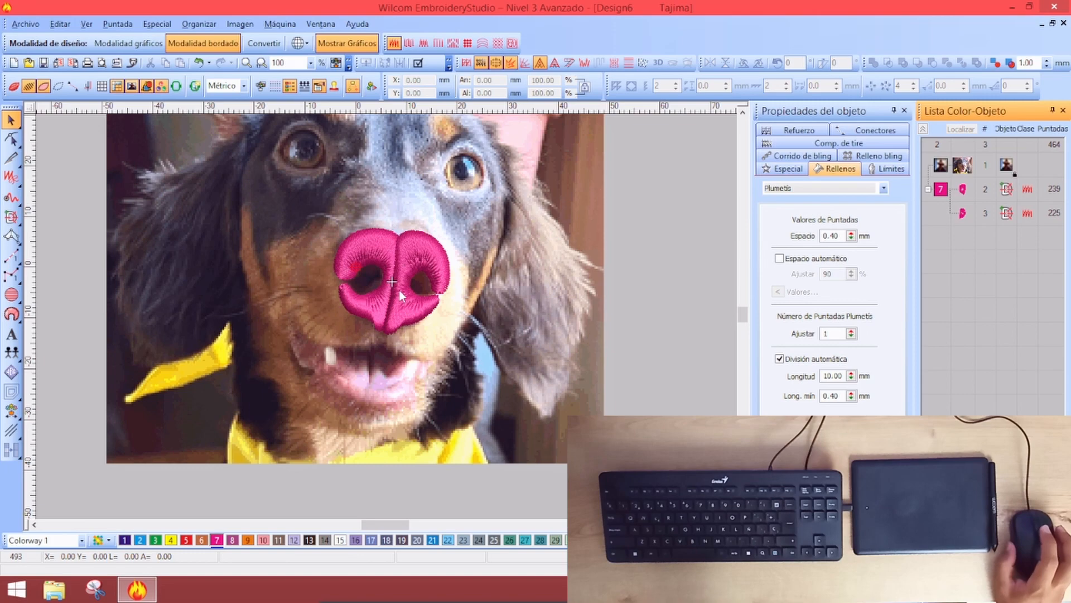
key(s)
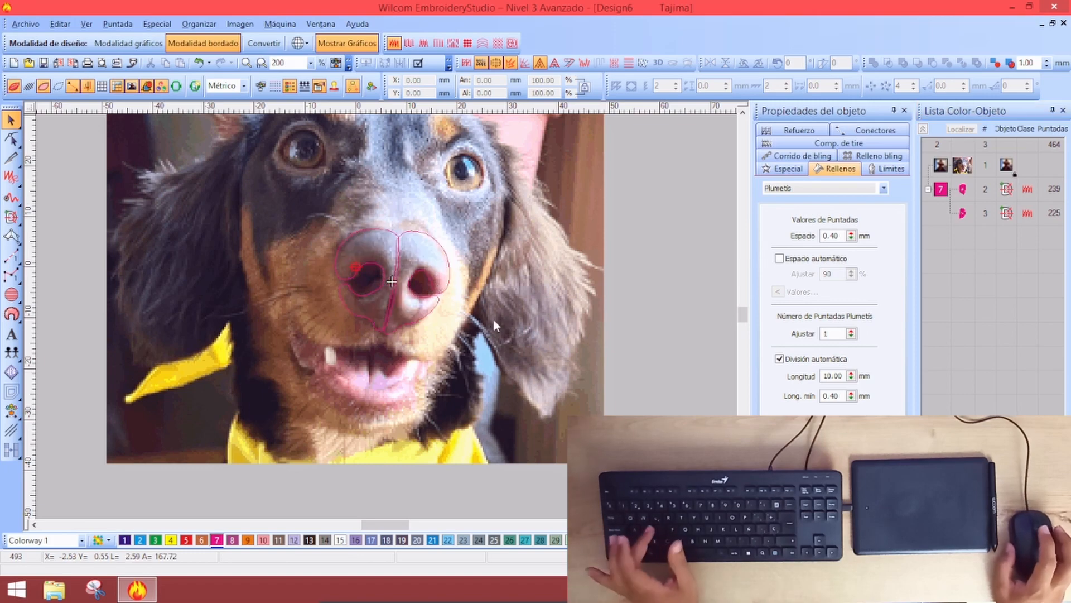
key(s)
key(s)
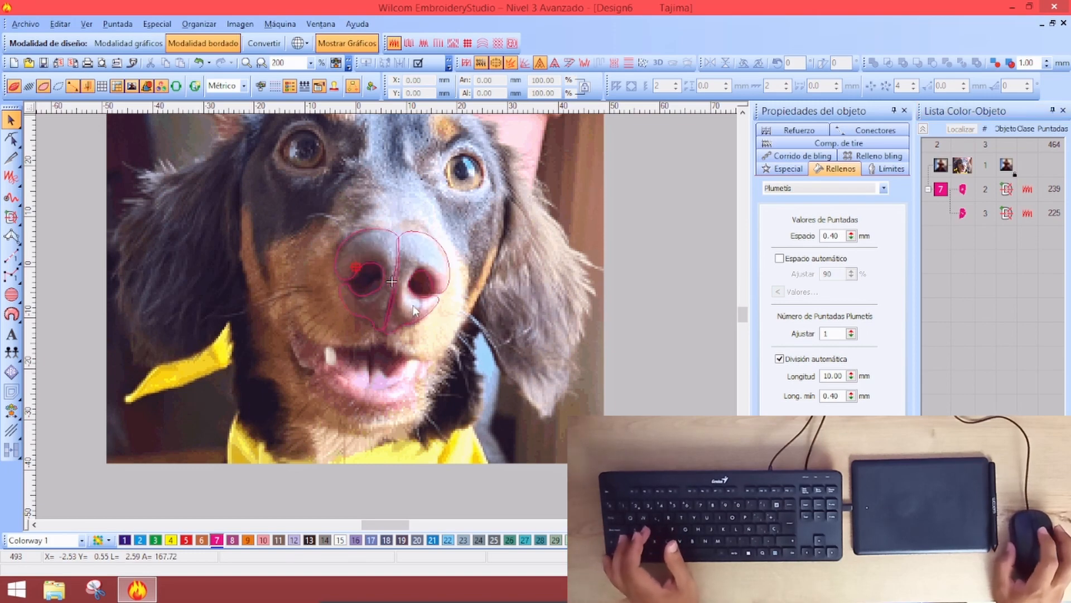
key(z)
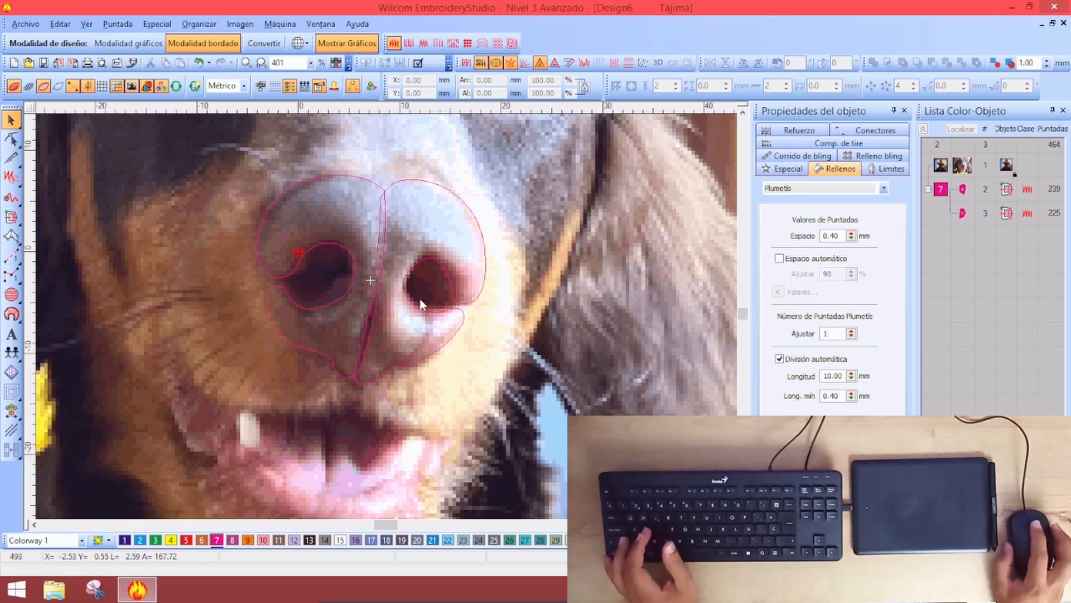
key(shift+z)
key(s)
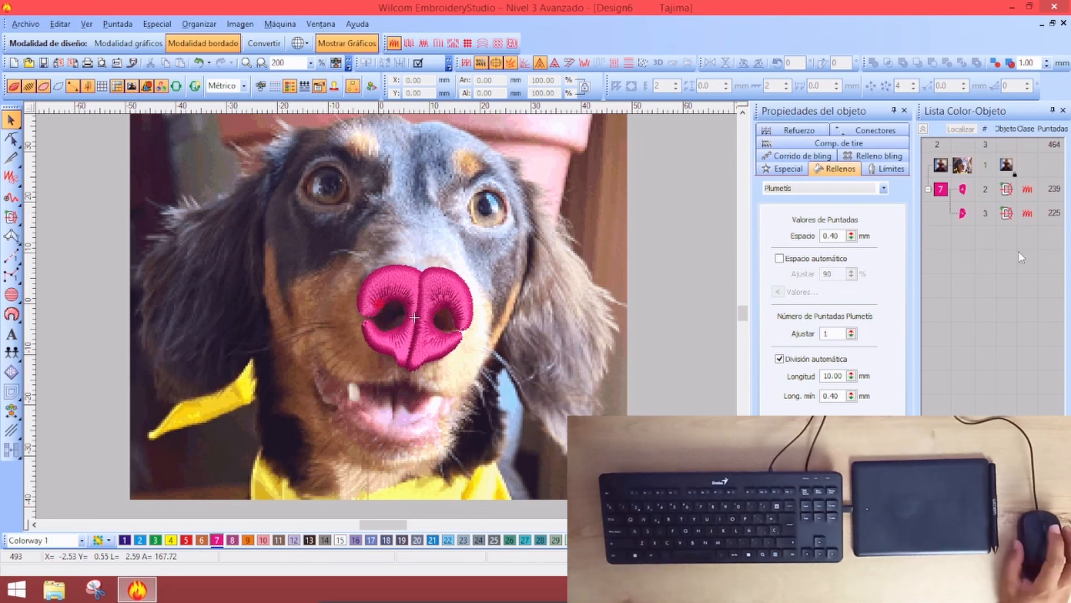
click(1011, 287)
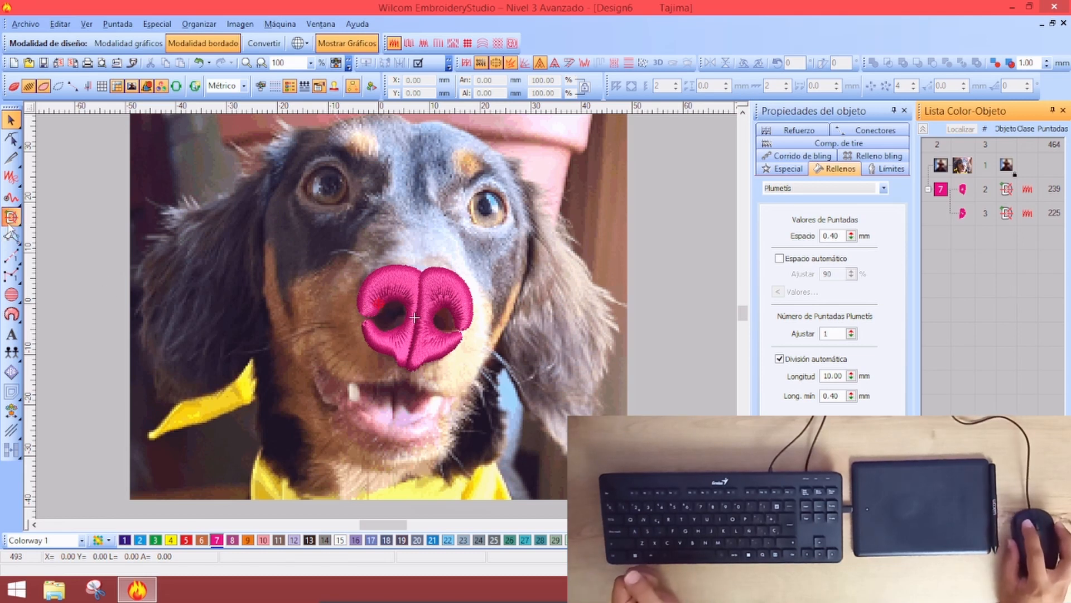
Start a Complex Fill shape with its fill type set to Tatami
mouse_move(11, 217)
click(54, 229)
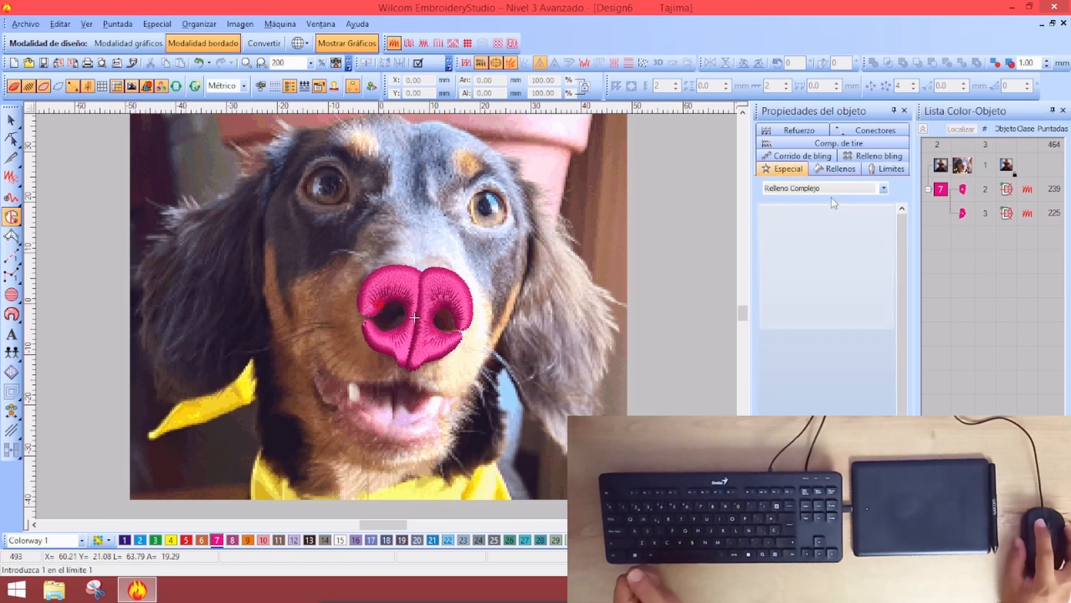
click(840, 170)
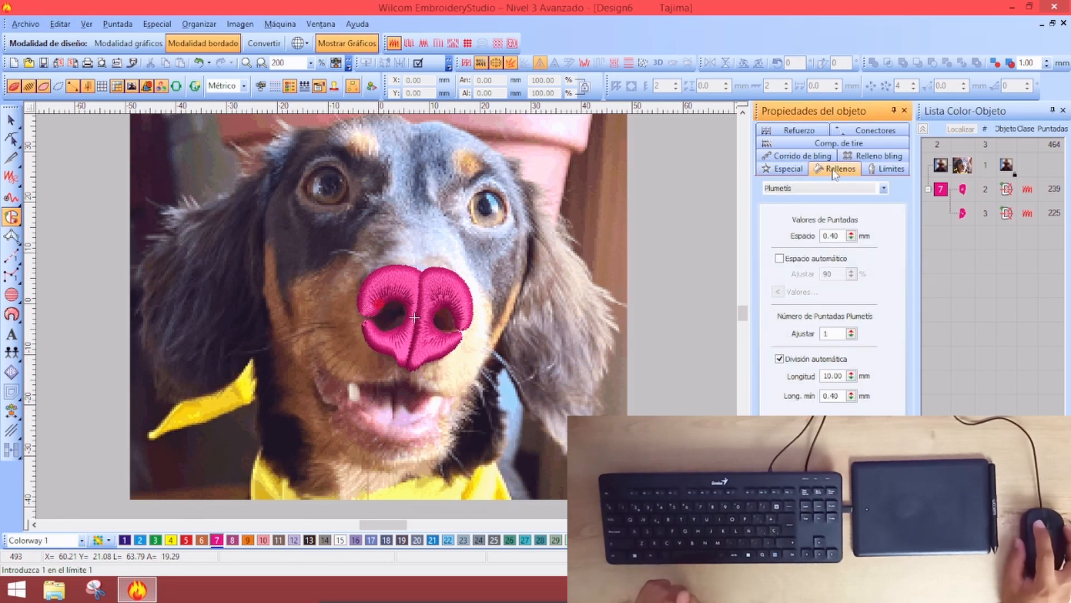
click(830, 189)
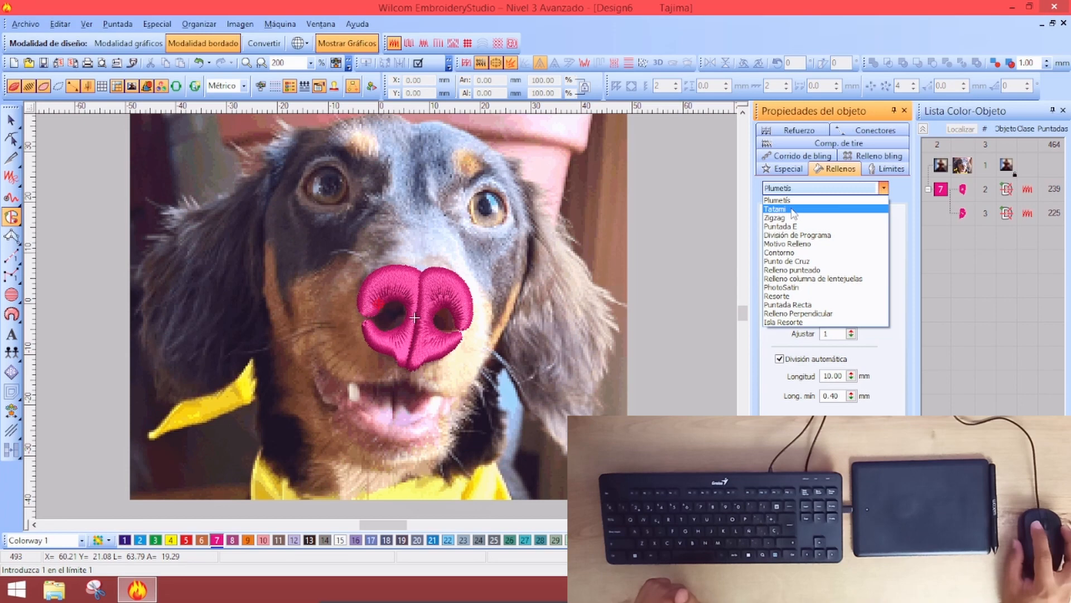
click(792, 210)
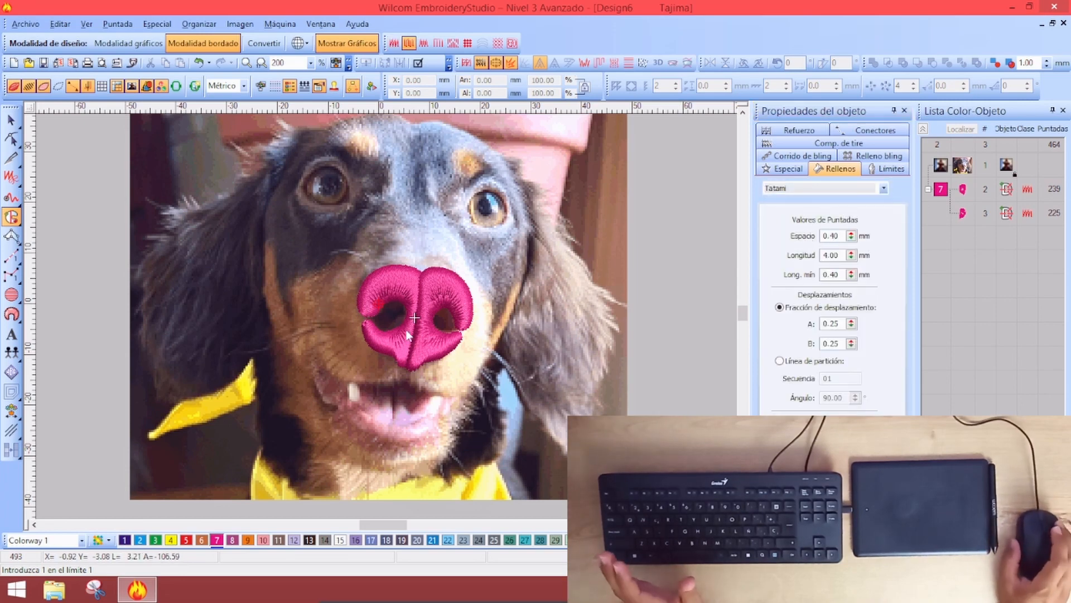
Place points around the nose's top, right, lower and left edges and close them into a Tatami fill
scroll(409, 334, up, 2)
click(305, 213)
right_click(379, 186)
right_click(451, 194)
right_click(510, 230)
right_click(520, 294)
right_click(498, 337)
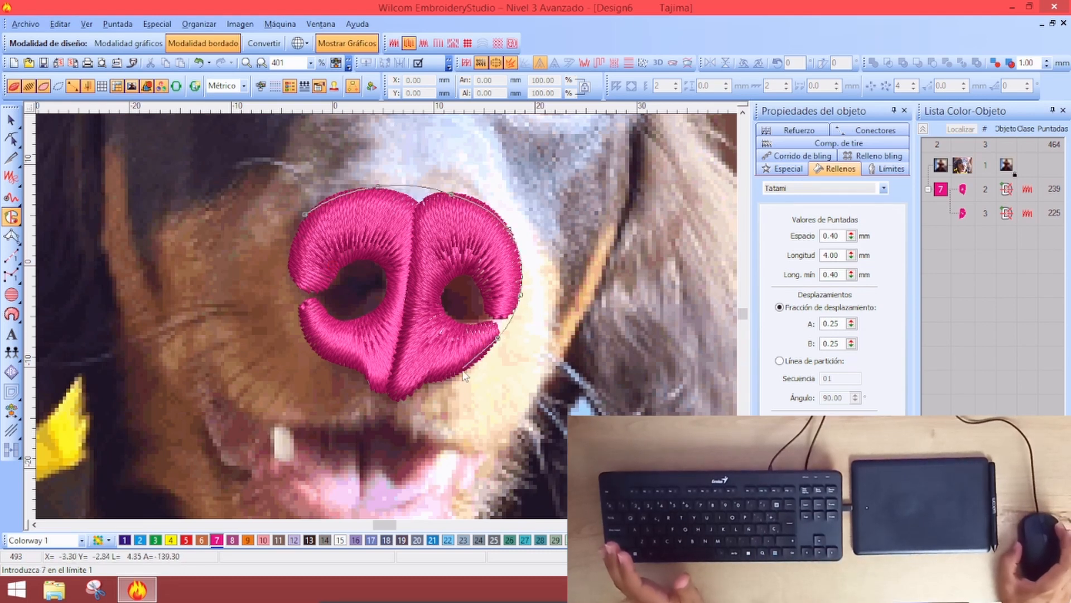
right_click(455, 377)
right_click(423, 389)
right_click(406, 397)
right_click(387, 394)
right_click(364, 377)
right_click(327, 360)
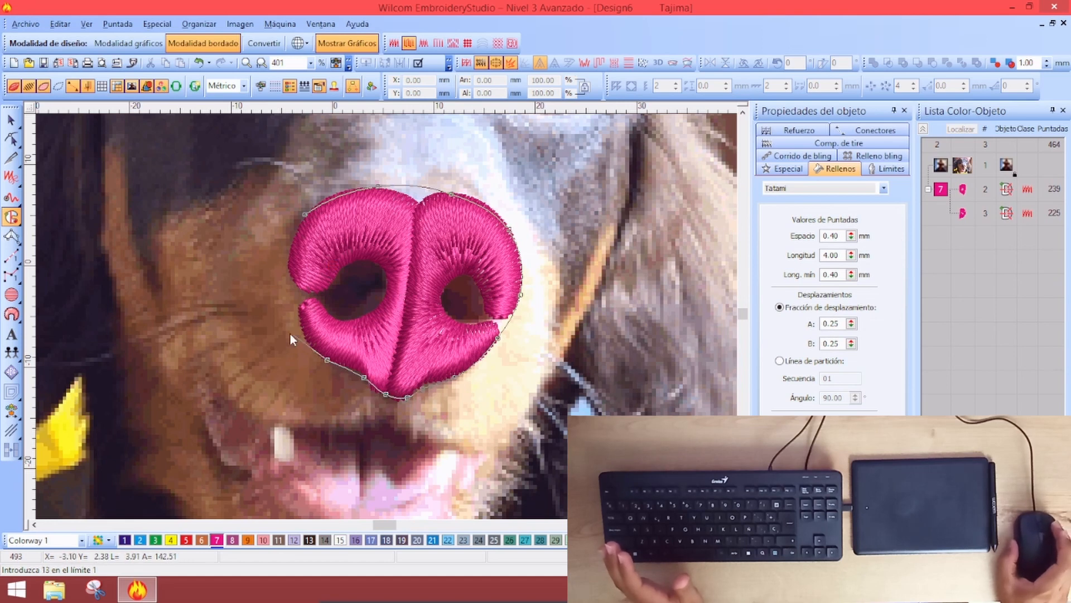
right_click(299, 322)
right_click(292, 271)
right_click(298, 231)
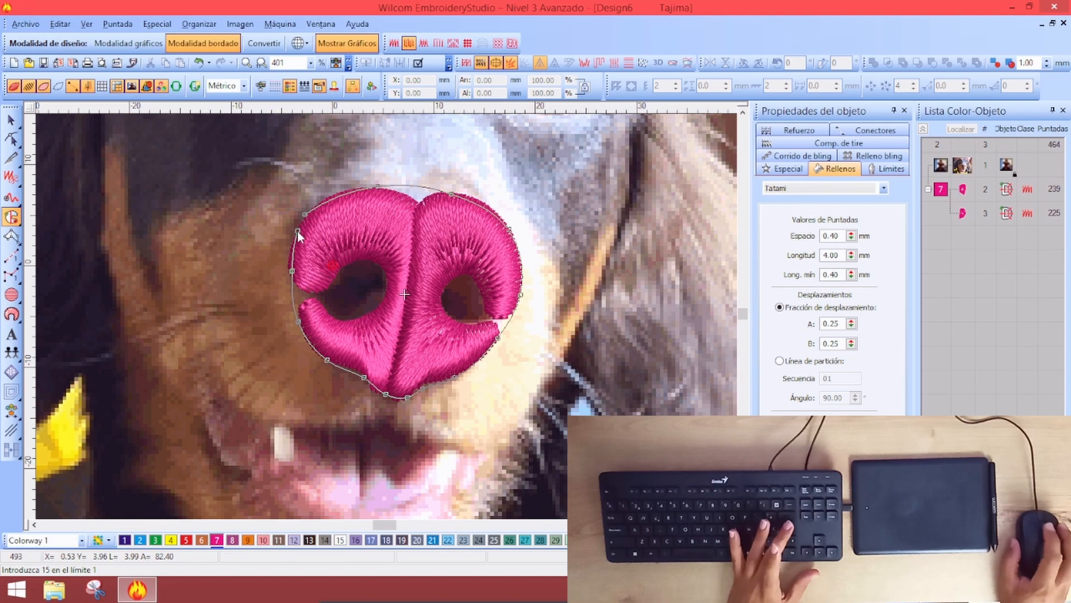
key(Return)
key(Return)
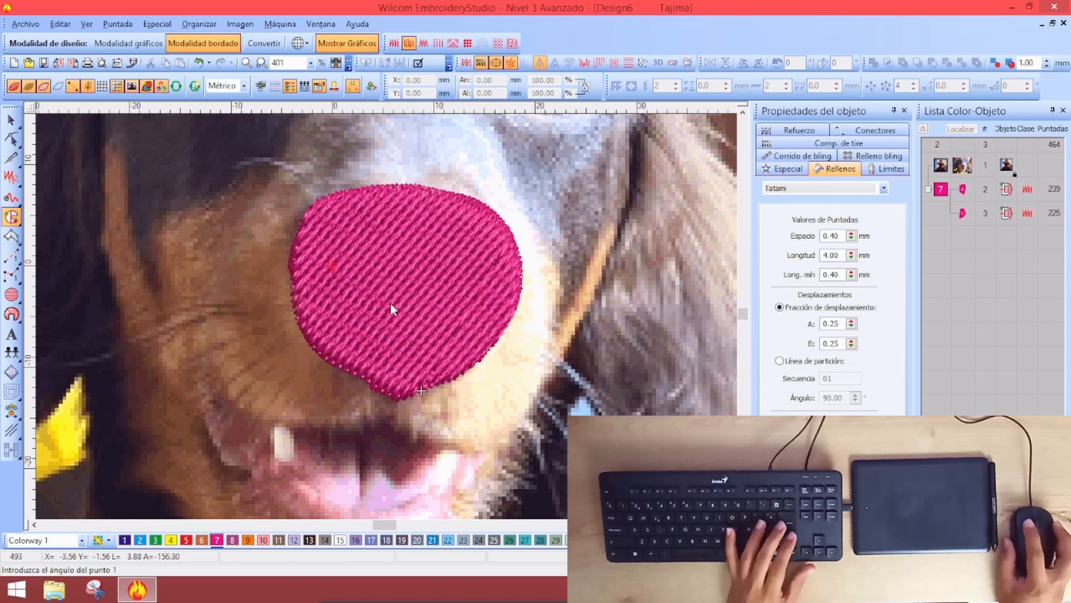
Rotate the new nose fill's stitch angle so its stitches run nearly horizontal
click(12, 138)
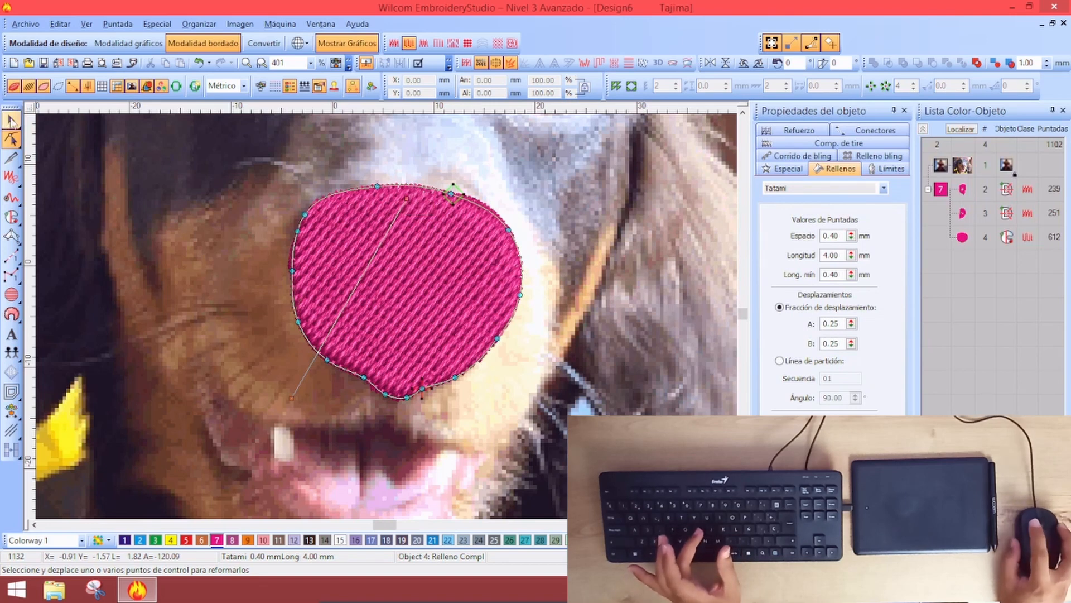
key(Escape)
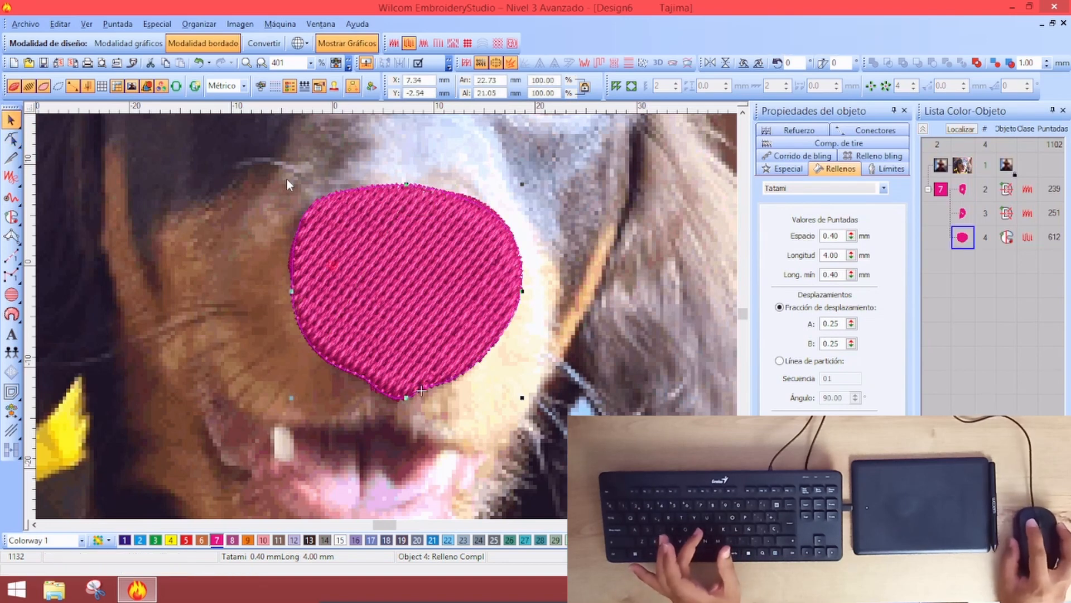
click(336, 199)
key(h)
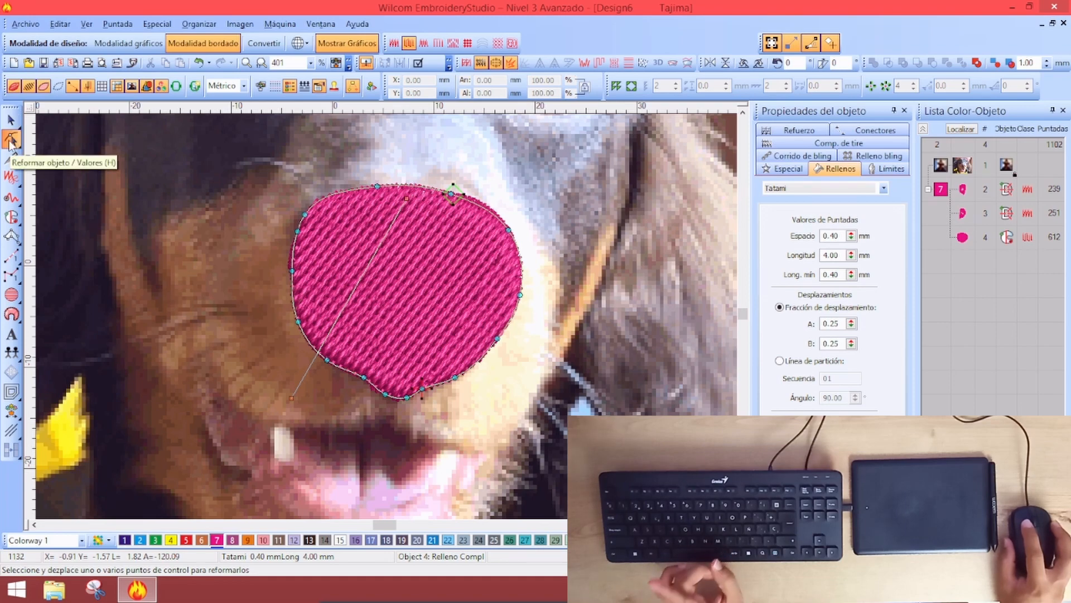
drag(410, 196, 590, 290)
drag(294, 398, 220, 317)
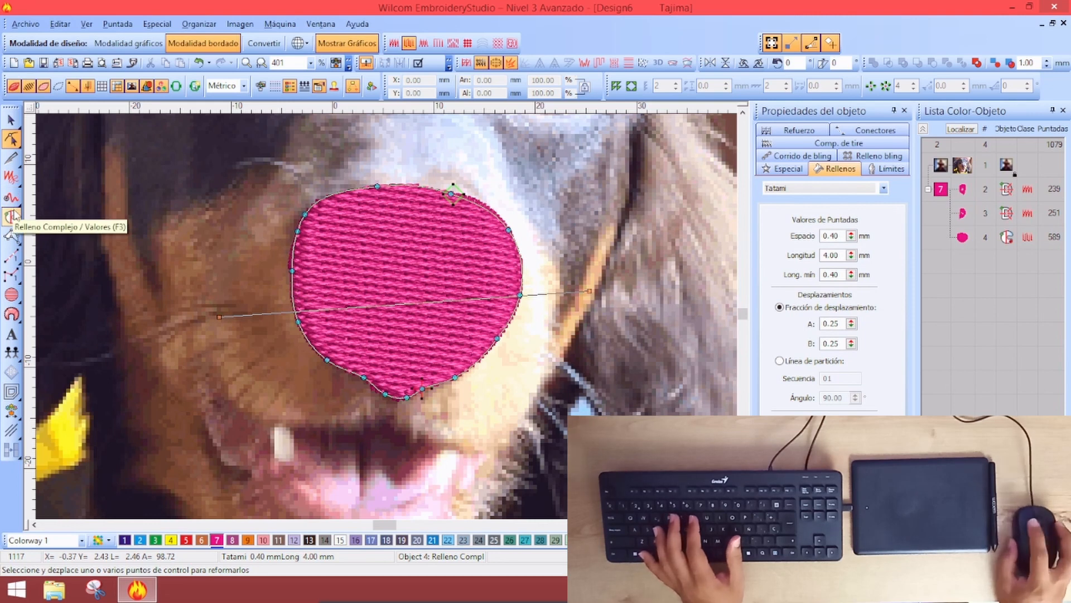
click(301, 214)
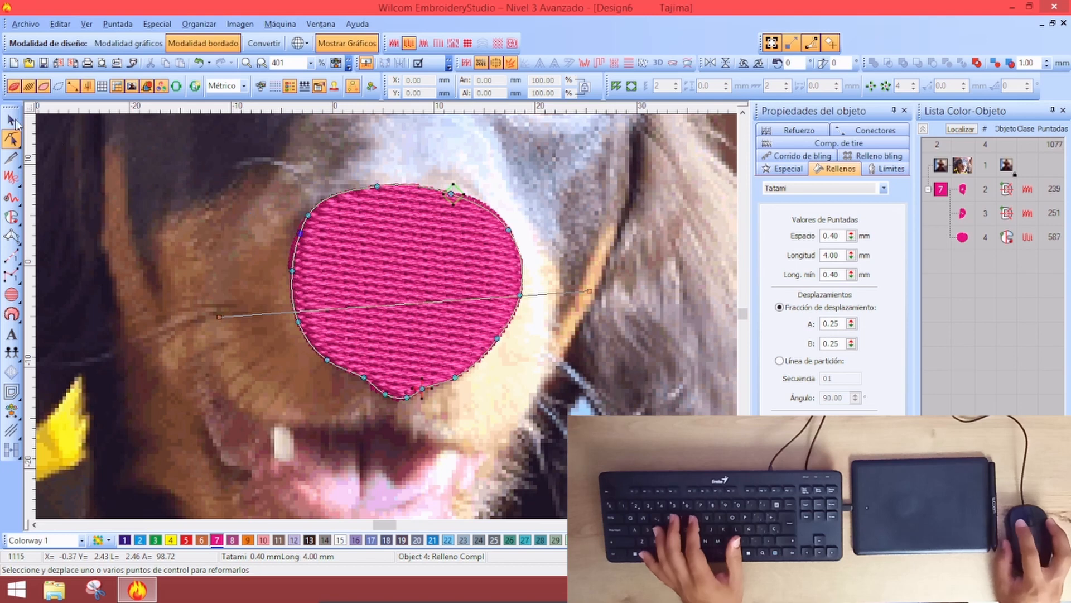
click(11, 119)
Move the Tatami nose fill to stitch first and change it to blue thread colour 2
click(962, 236)
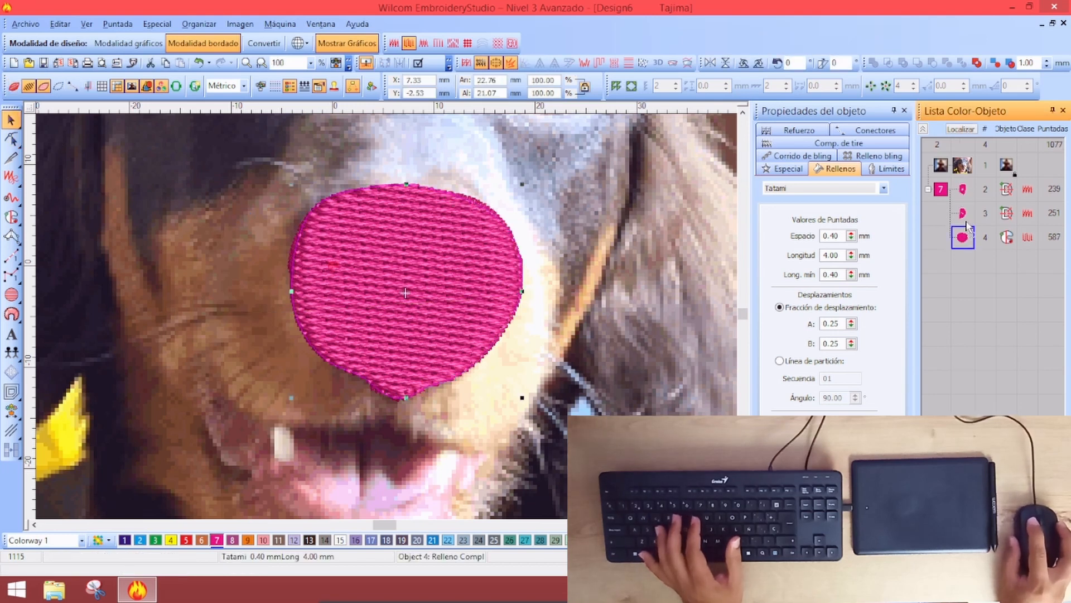
drag(966, 191, 964, 190)
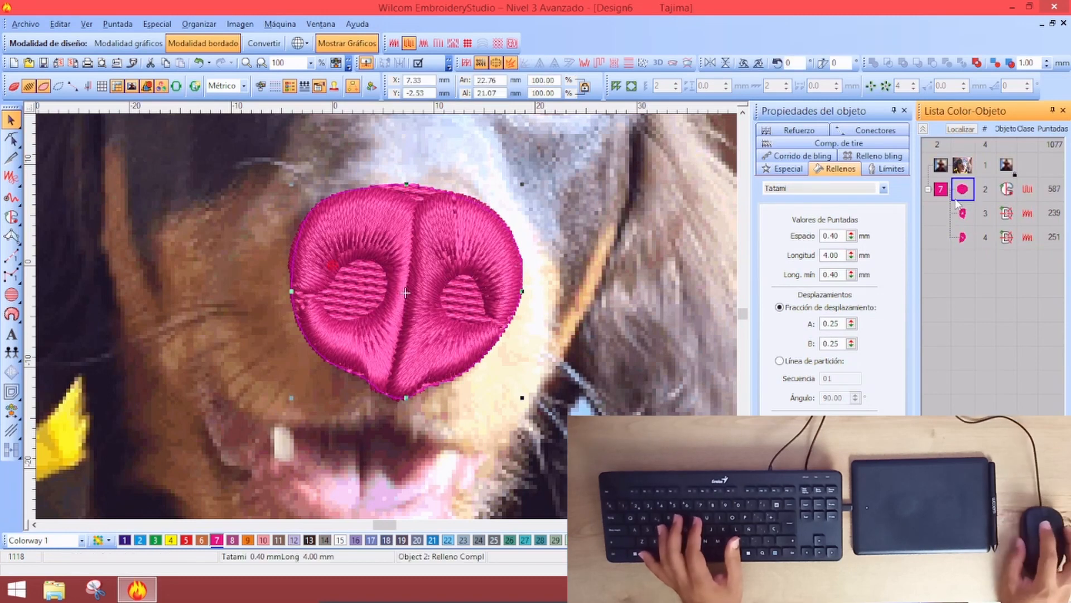
click(139, 540)
key(s)
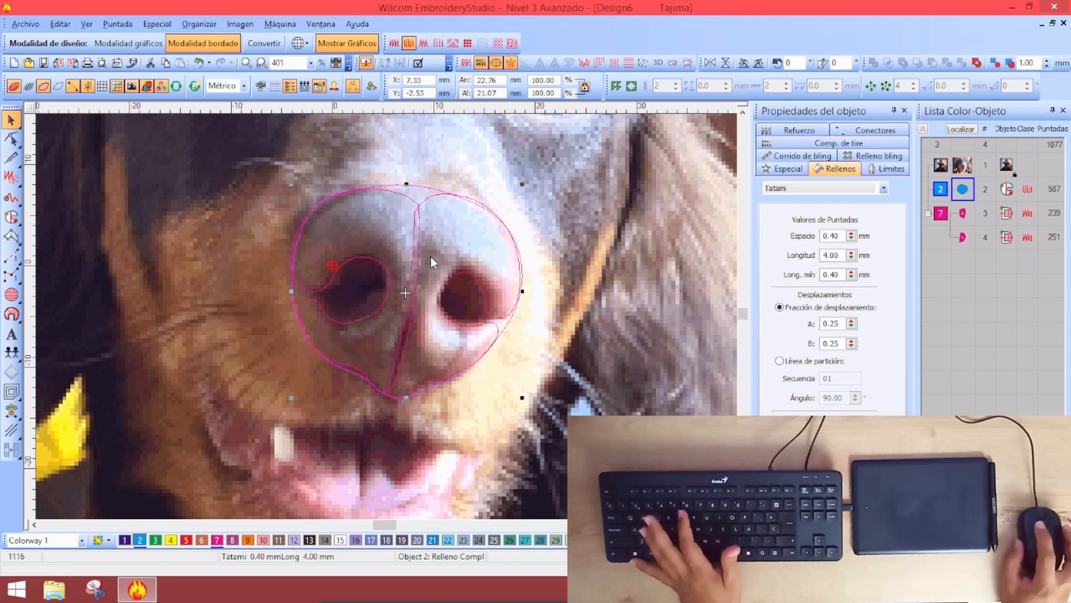
key(s)
key(0)
scroll(426, 375, up, 4)
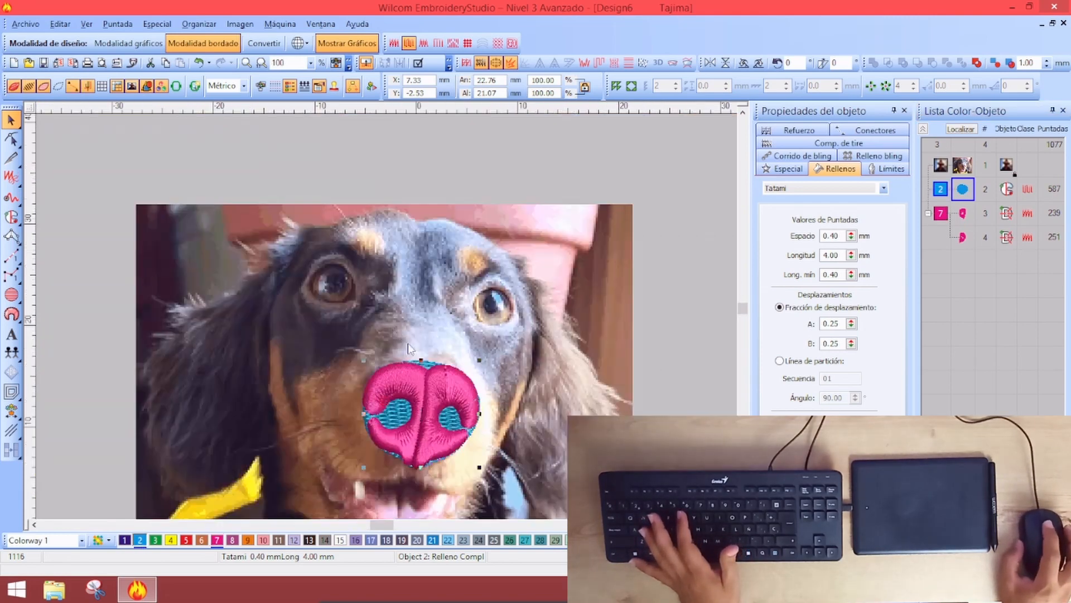
scroll(391, 375, up, 4)
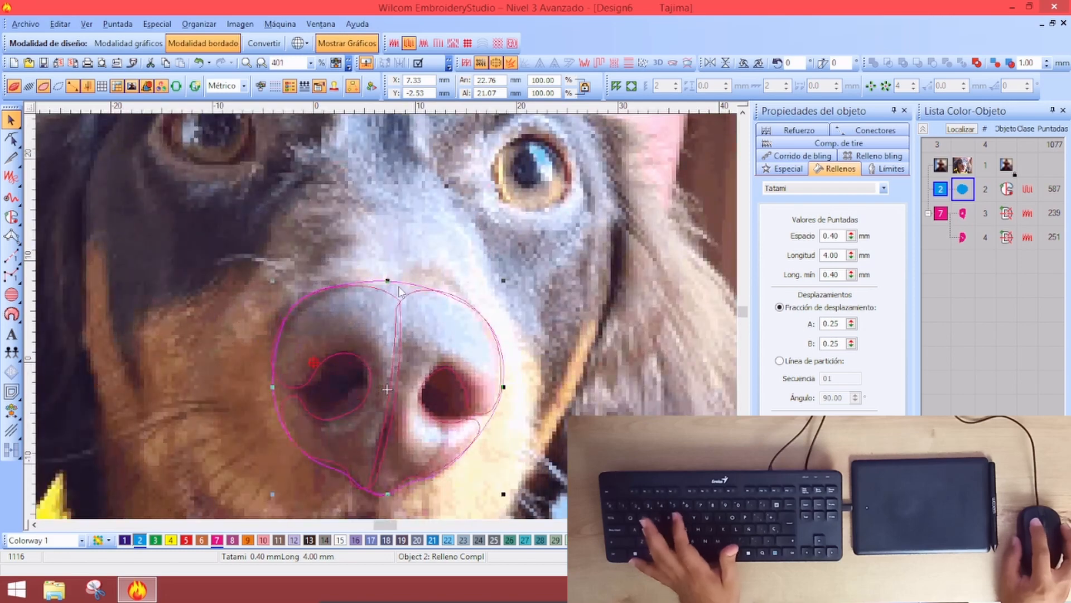
Pull the blue nose fill's top control point down to fit the nose edge
key(h)
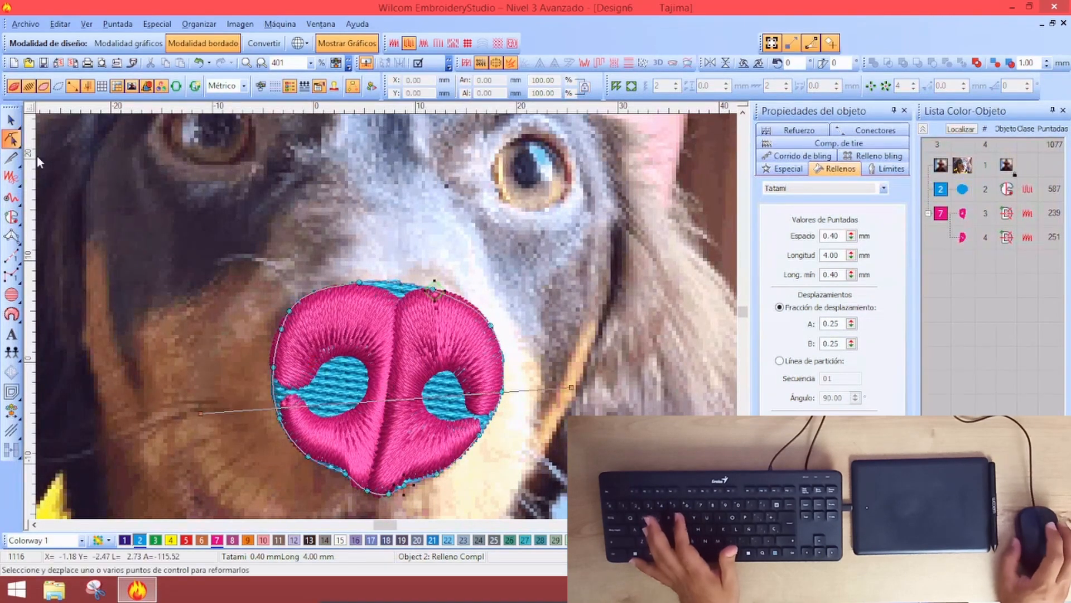
scroll(391, 309, up, 2)
drag(404, 257, 405, 275)
drag(332, 259, 336, 261)
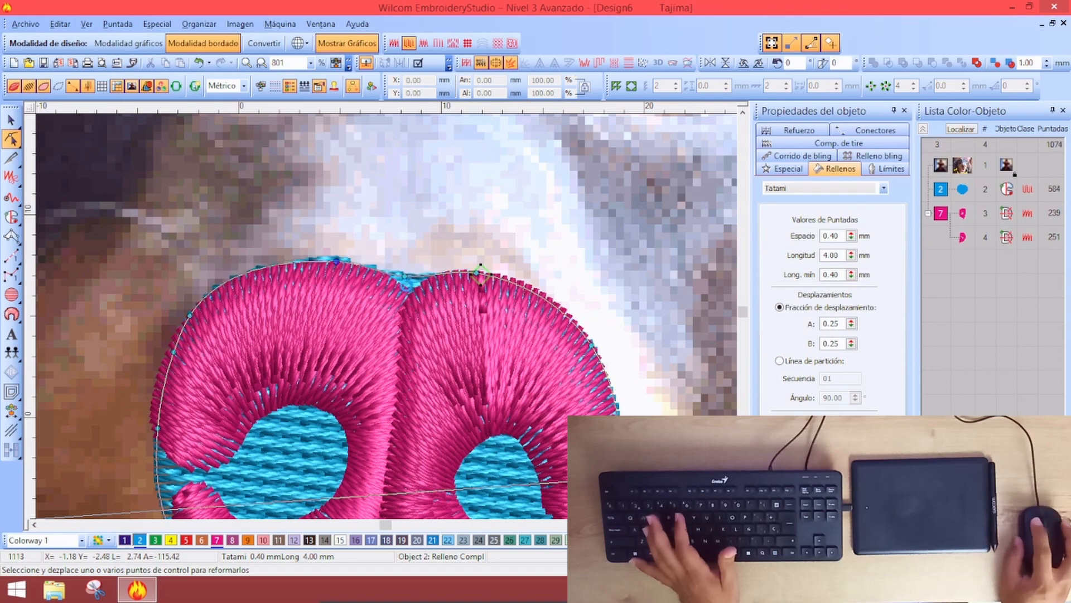
key(Escape)
key(Escape)
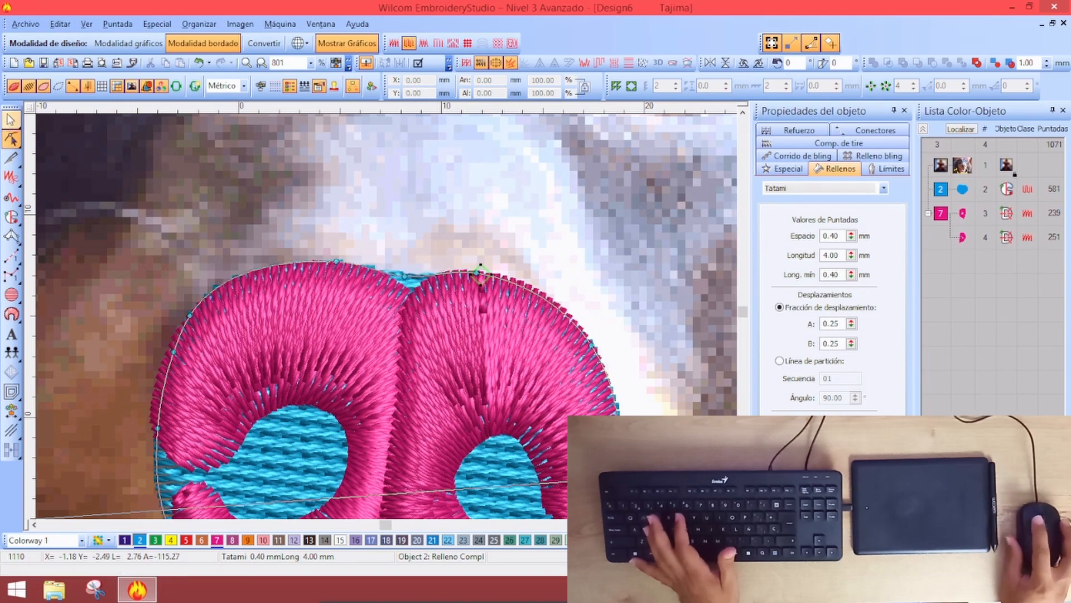
Reshape the right nostril object's outline nodes, bringing it to 225 stitches
click(499, 330)
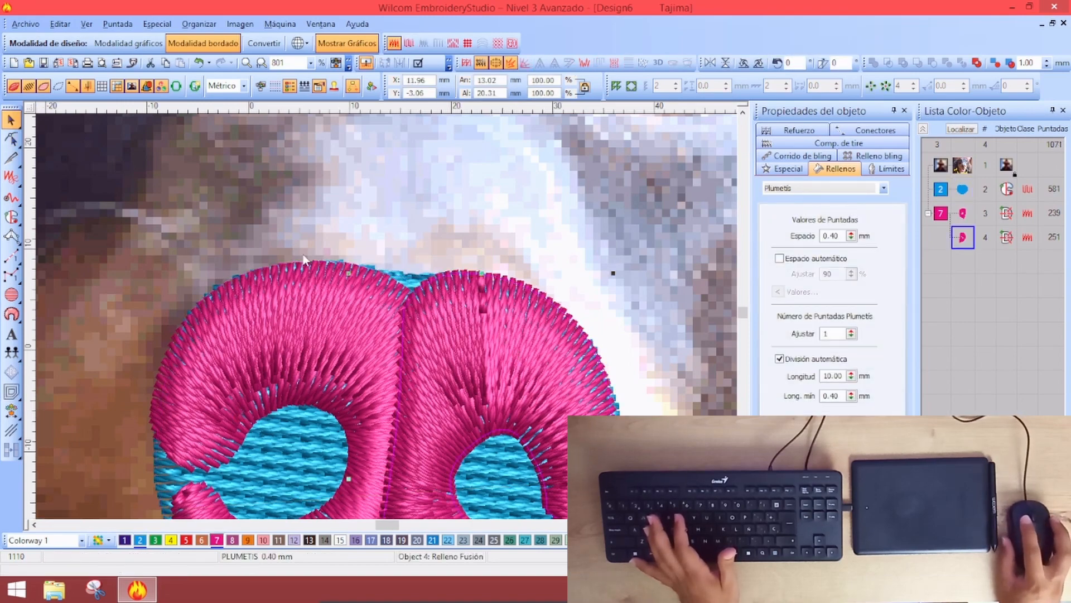
key(shift+z)
key(h)
scroll(407, 377, up, 3)
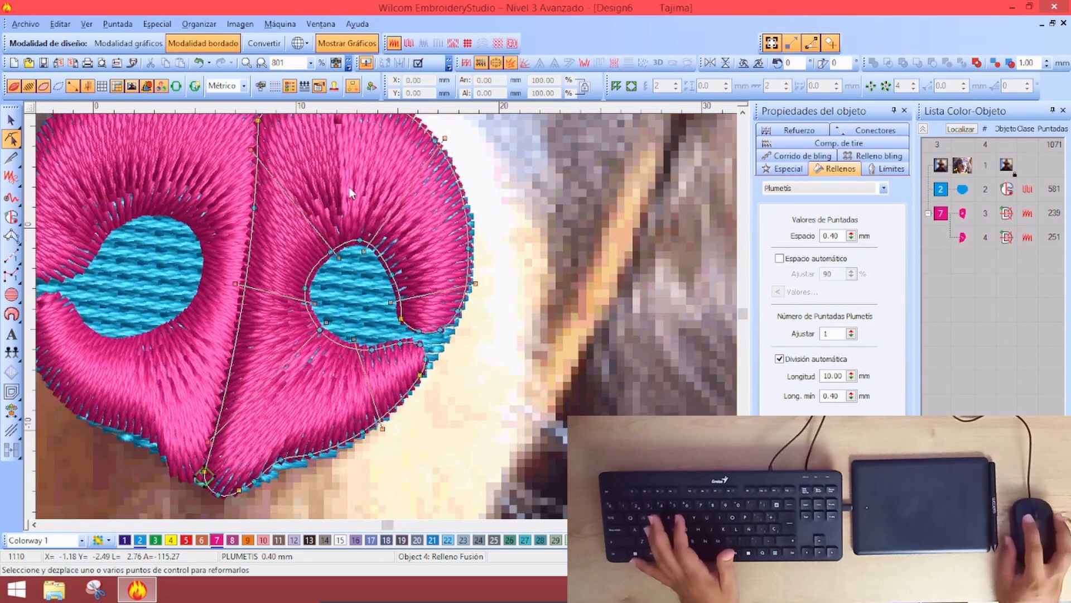
scroll(359, 217, down, 3)
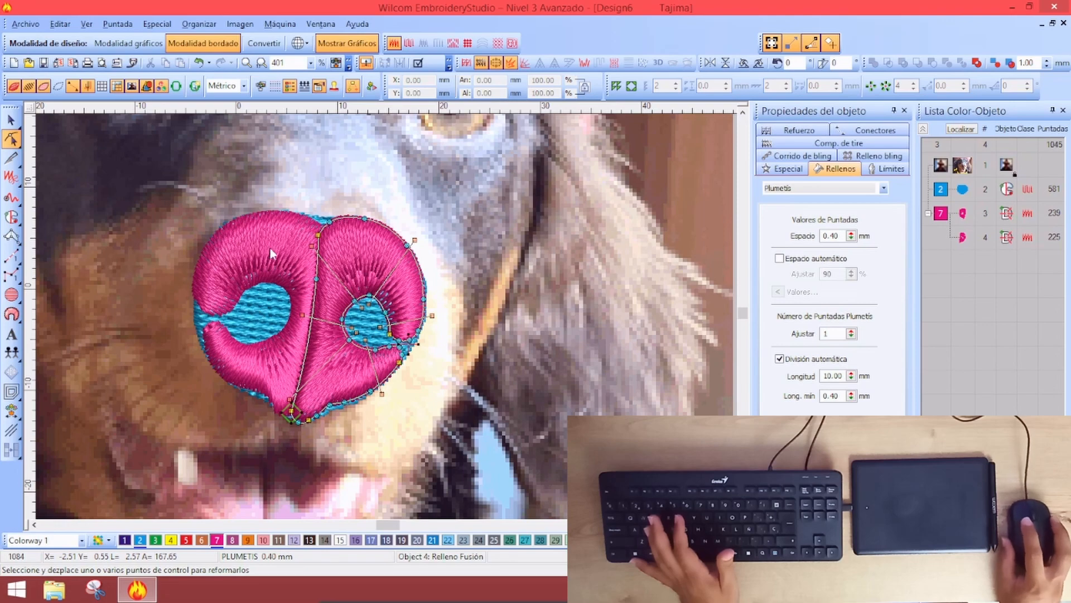
click(11, 120)
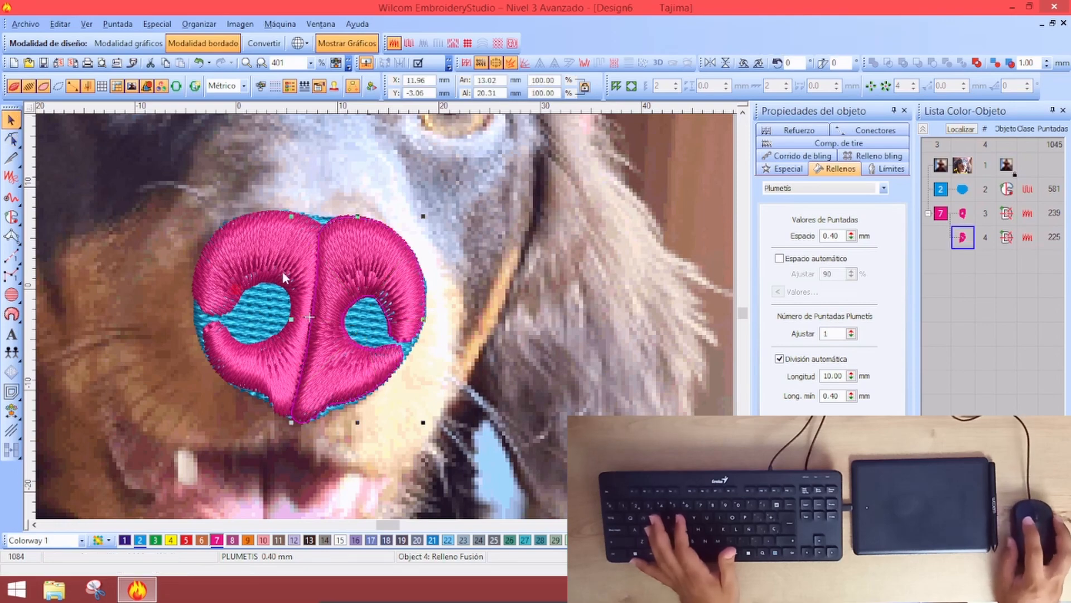
key(a)
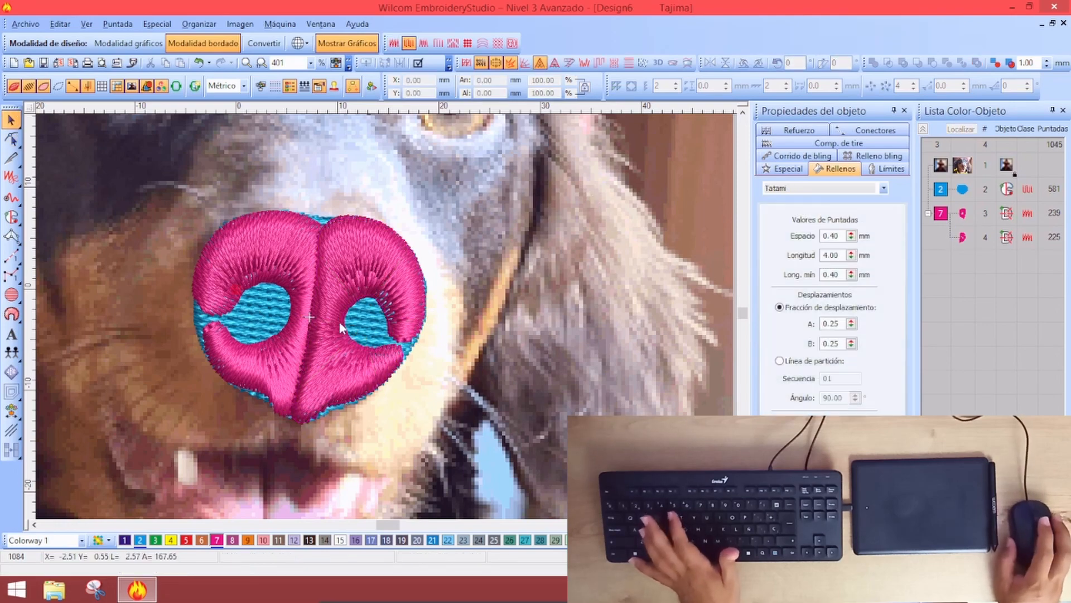
key(s)
key(s)
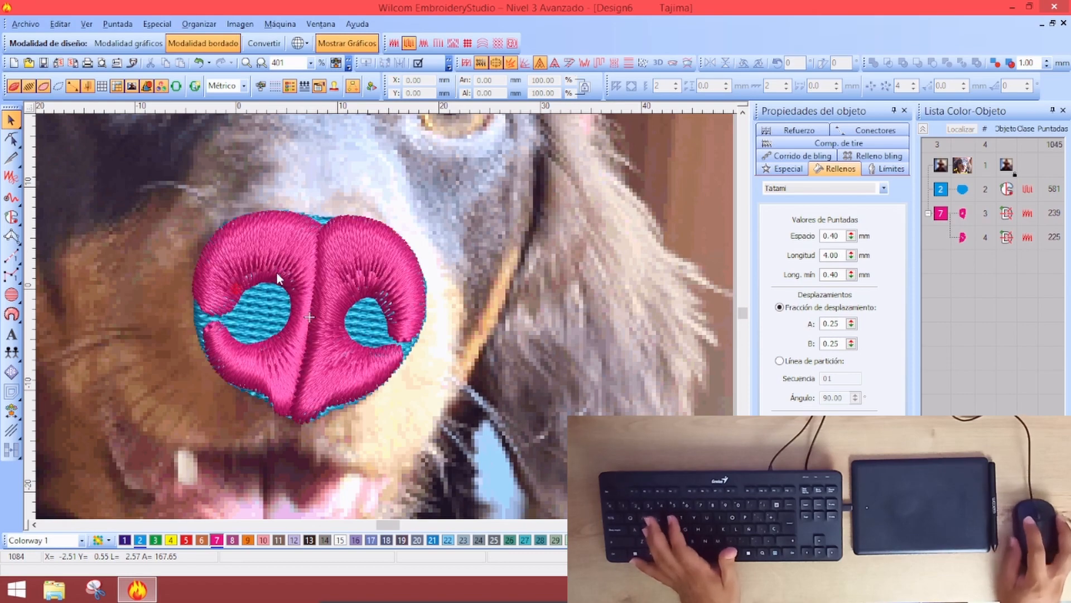
key(z)
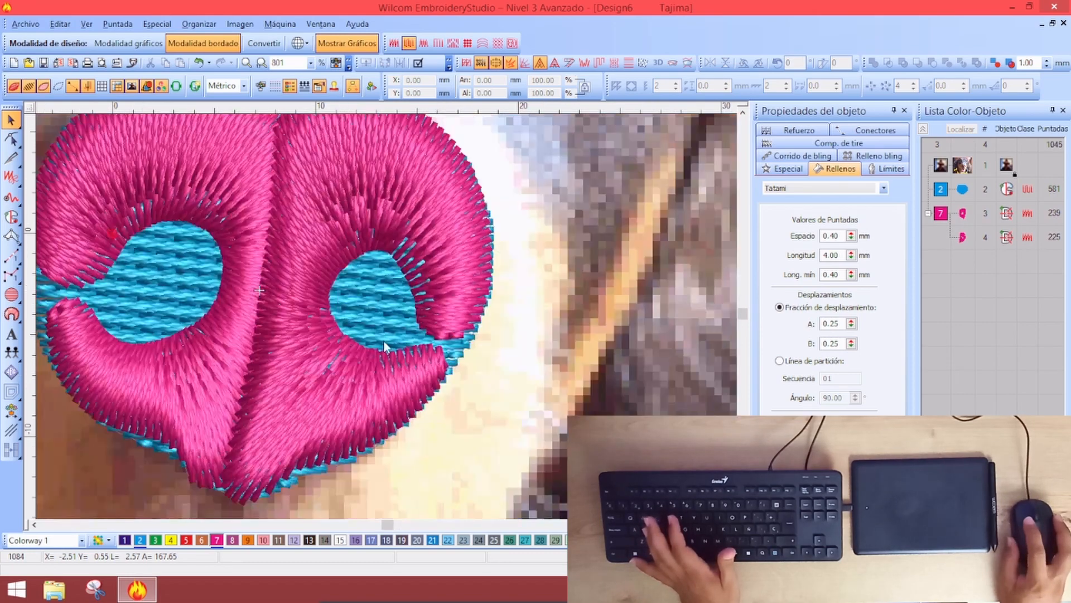
click(391, 297)
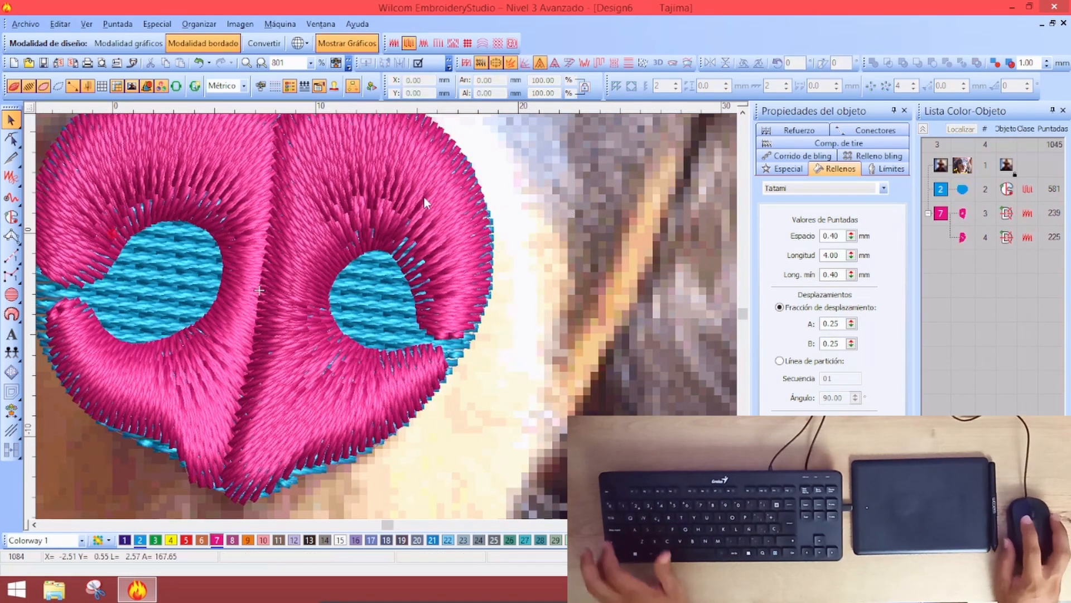
Set the stitch spacing of both magenta nostril objects to 0.60 mm
ctrl+click(206, 185)
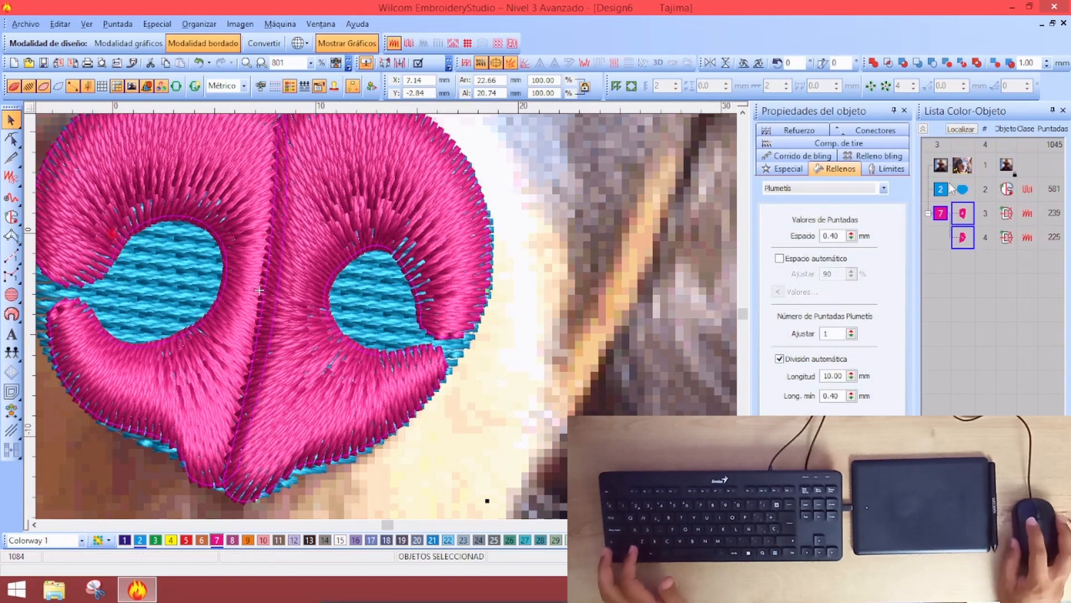
double_click(831, 235)
text(0.5)
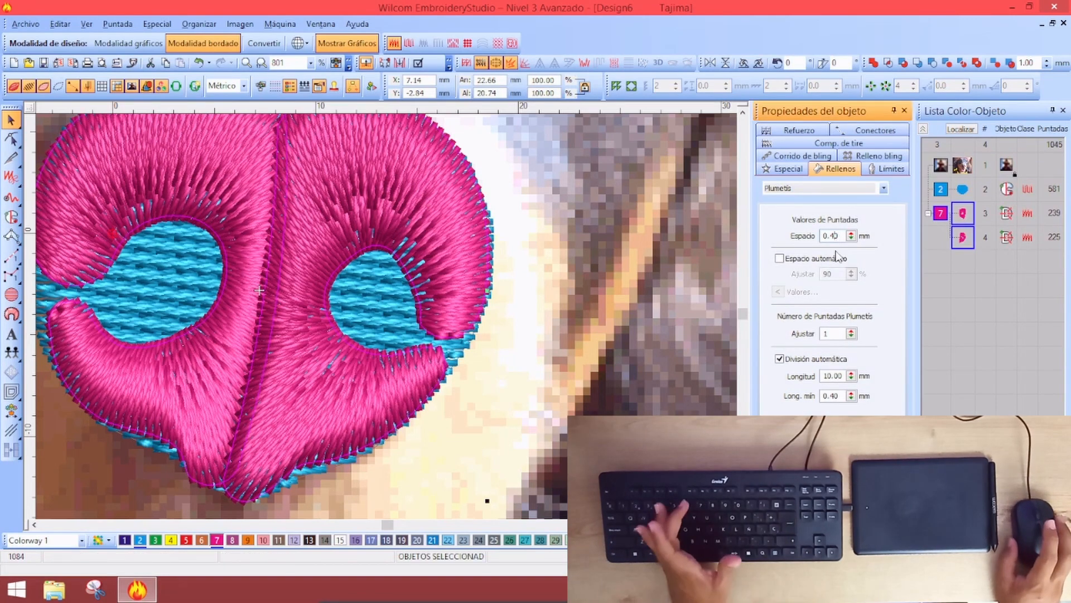
key(Return)
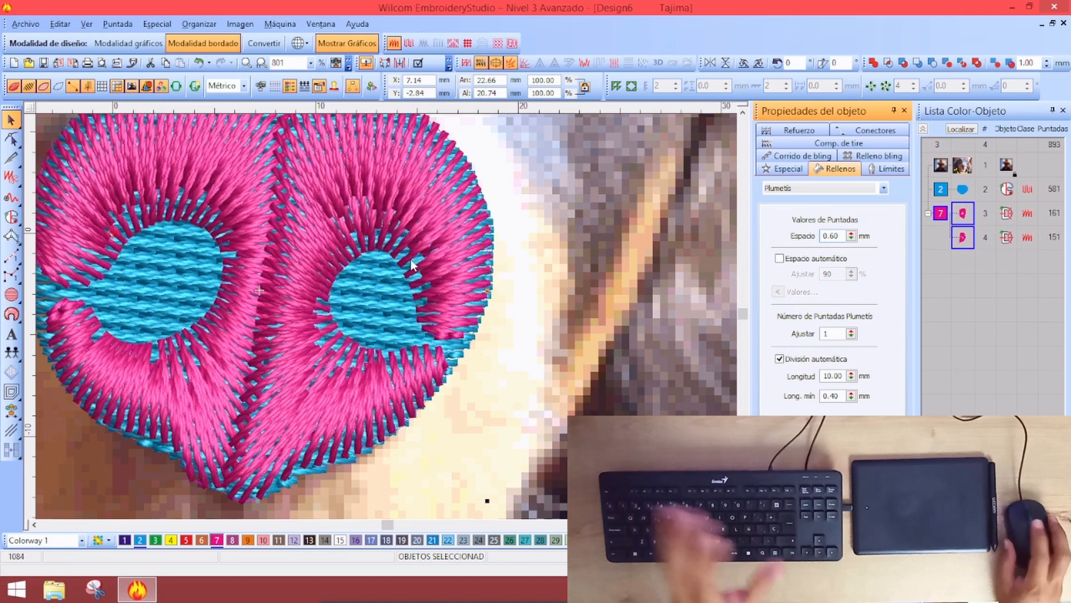
key(Escape)
Inspect the blue nose fill and the left nostril's new spacing around the nose
key(shift+z)
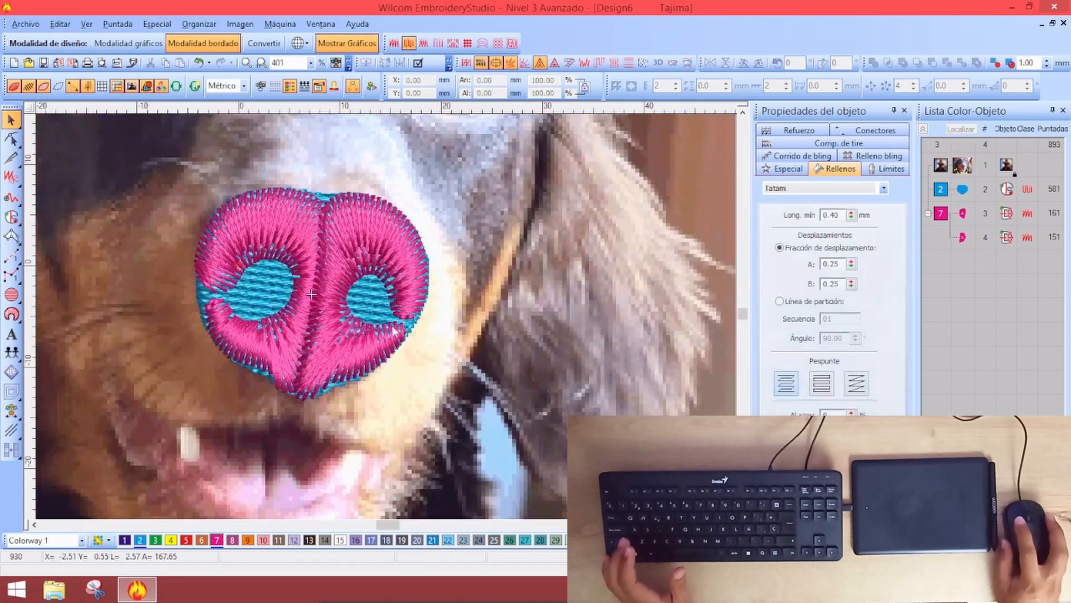
click(358, 295)
key(shift+z)
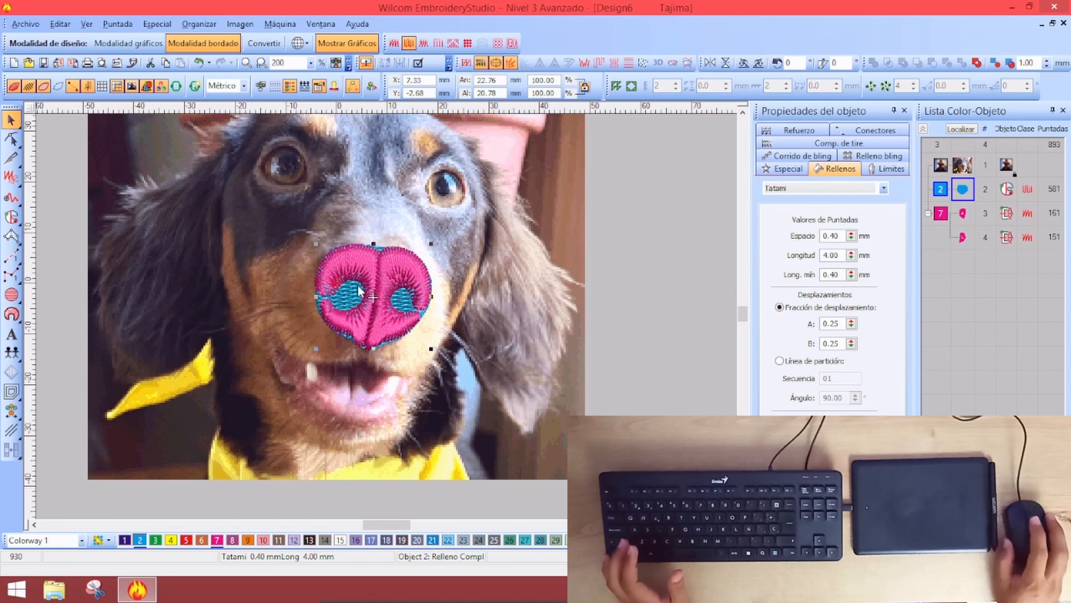
key(z)
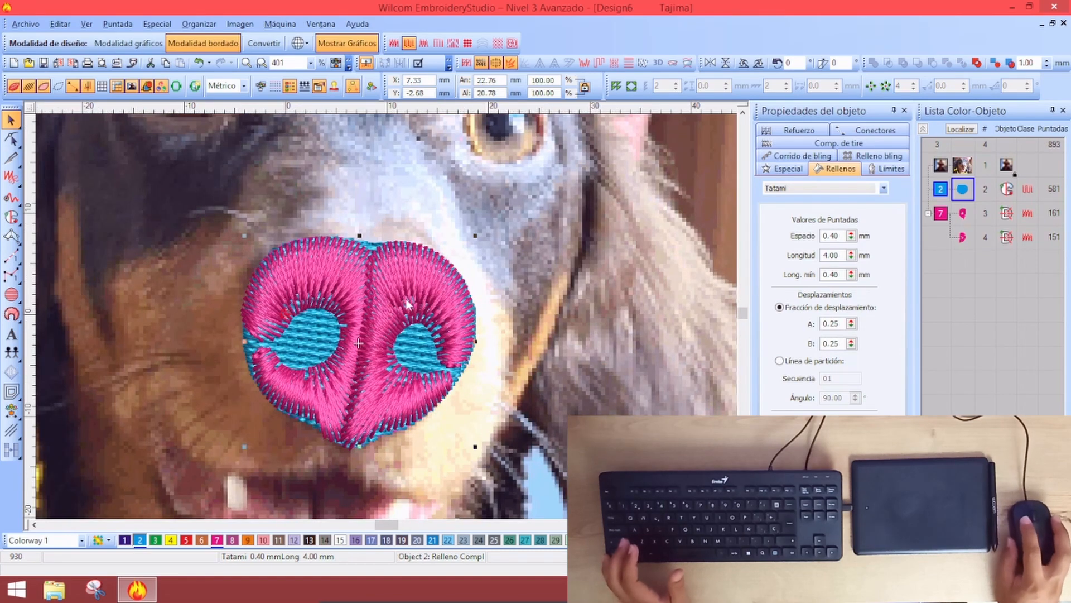
key(Escape)
key(shift+z)
key(shift+z)
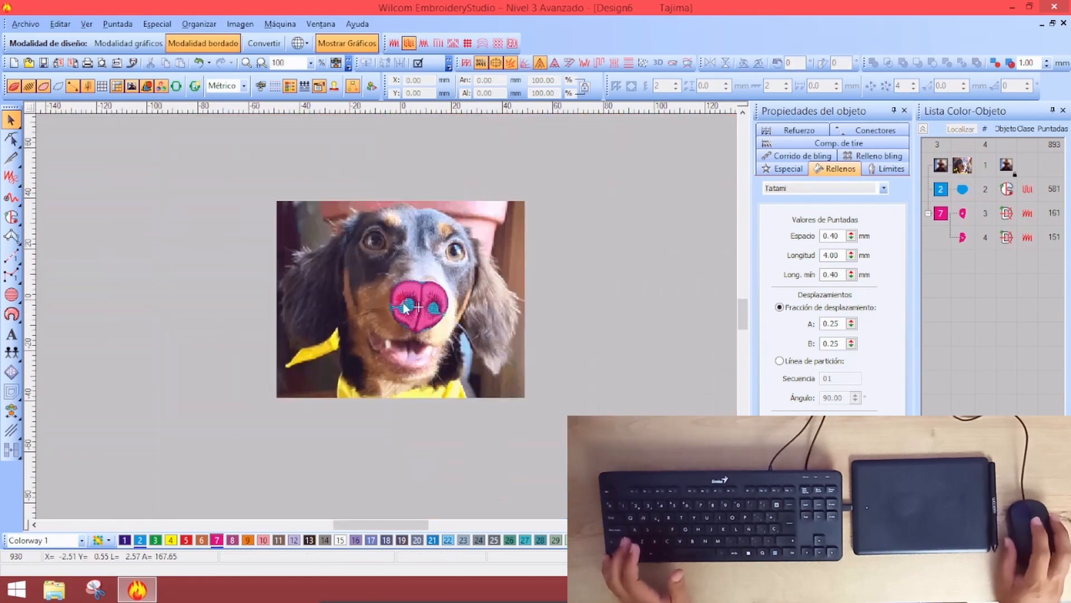
key(z)
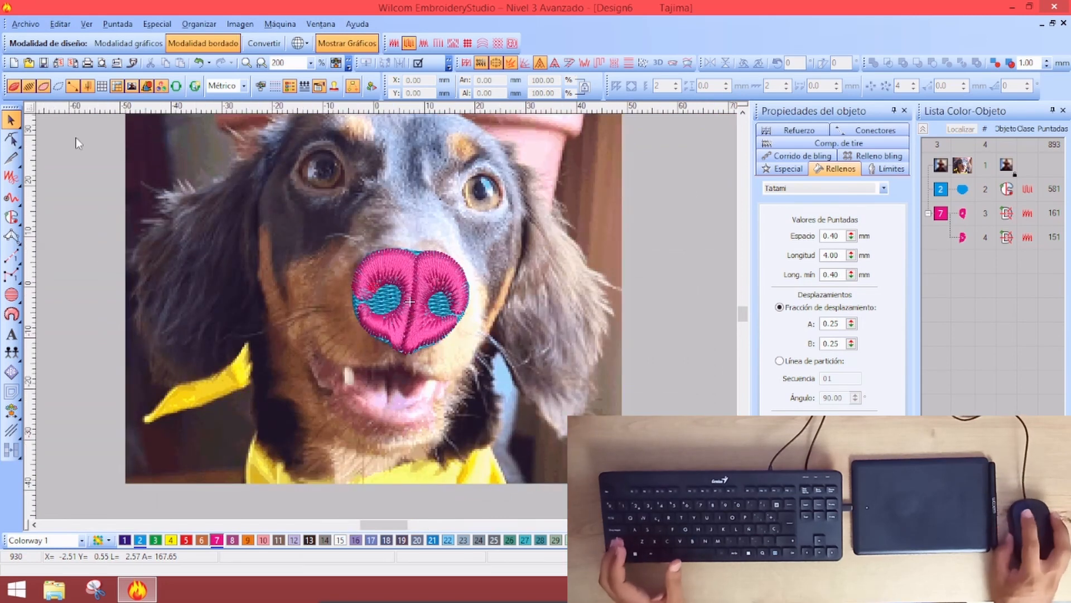
click(384, 306)
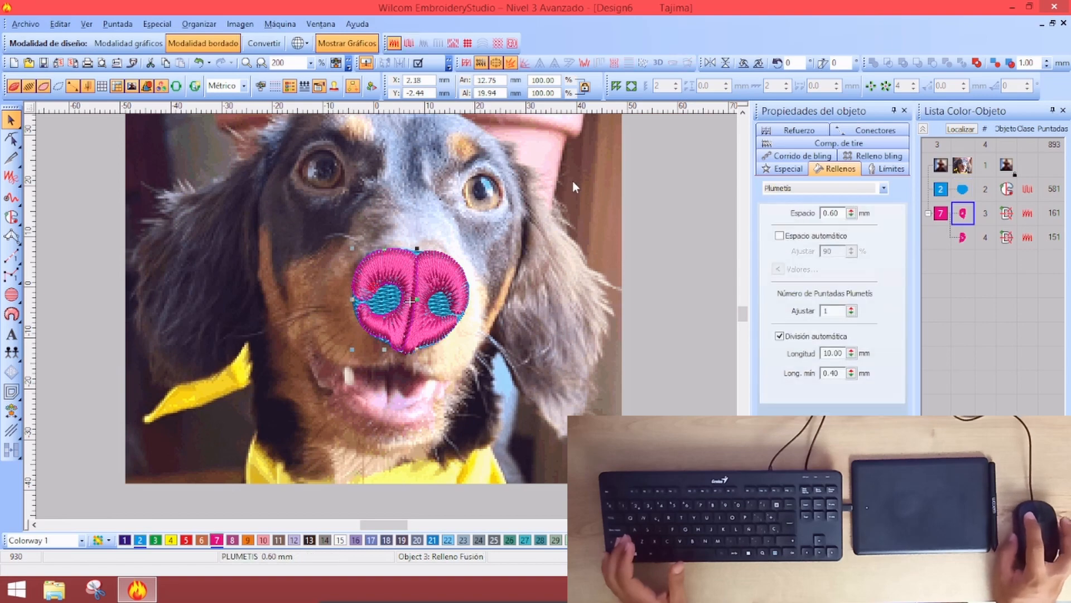
click(656, 218)
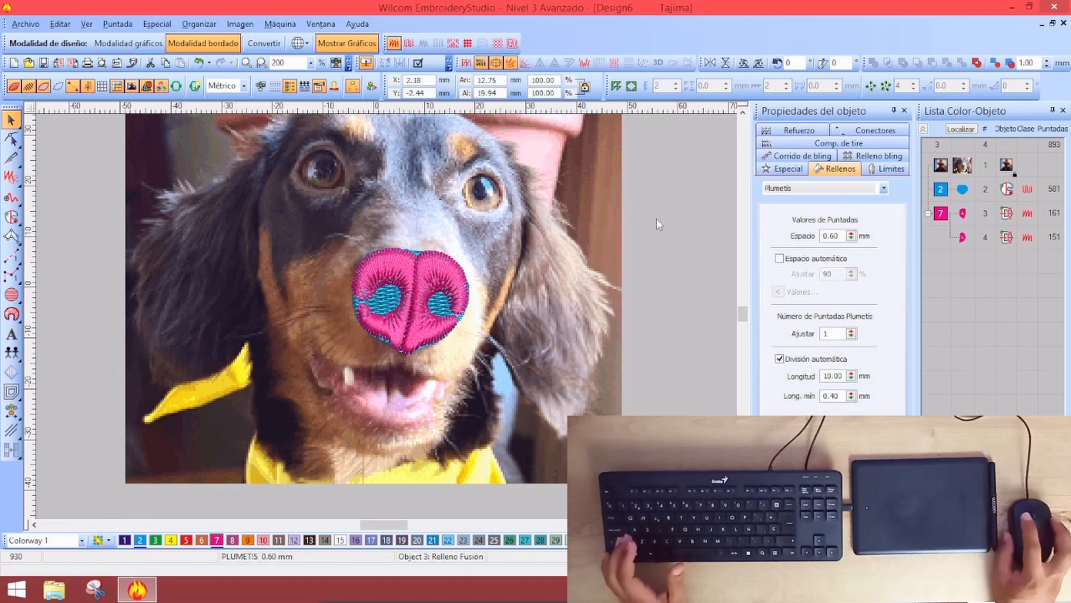
Abandon a Desktop save and start renaming the dog photo file on the desktop
click(43, 63)
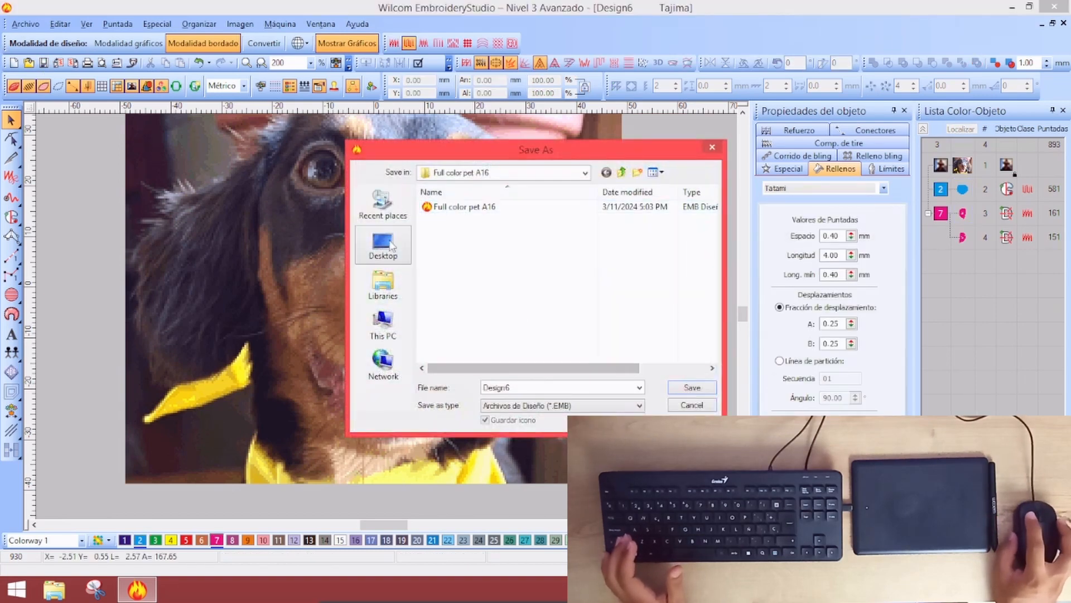
click(384, 244)
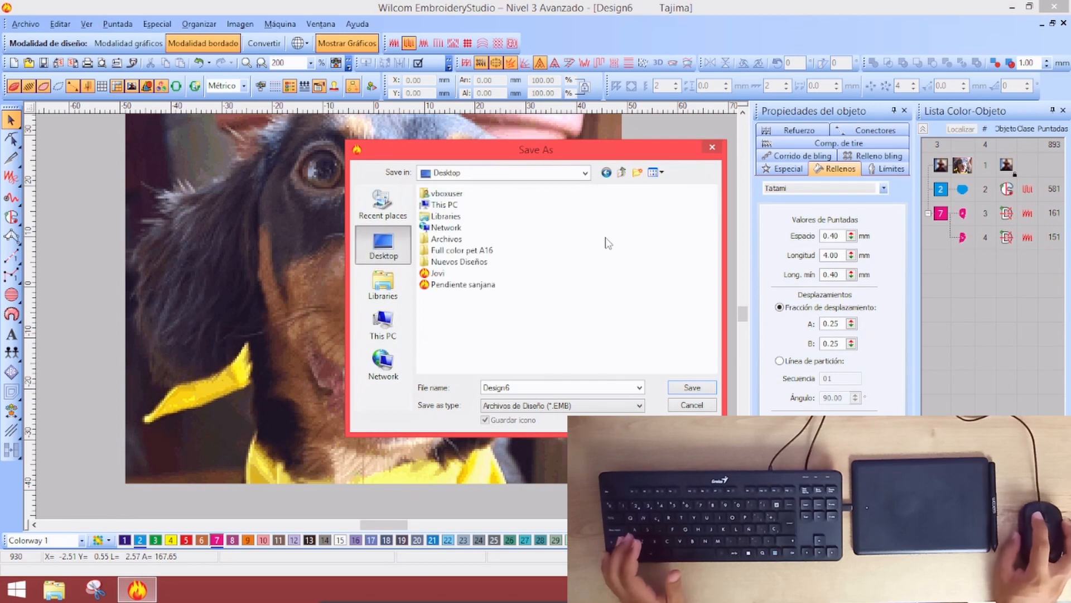
click(692, 405)
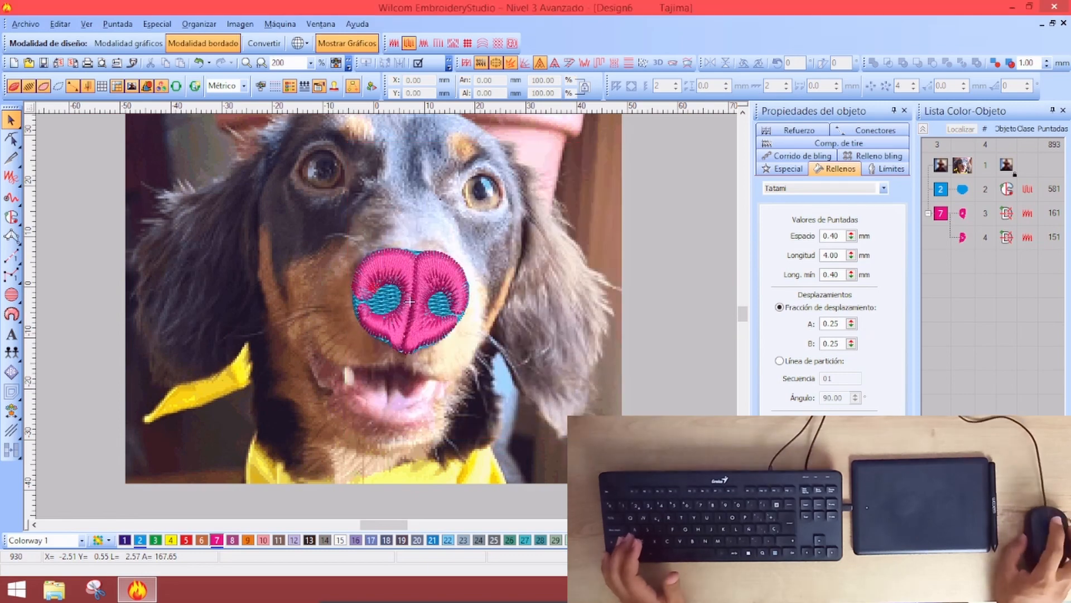
key(super+d)
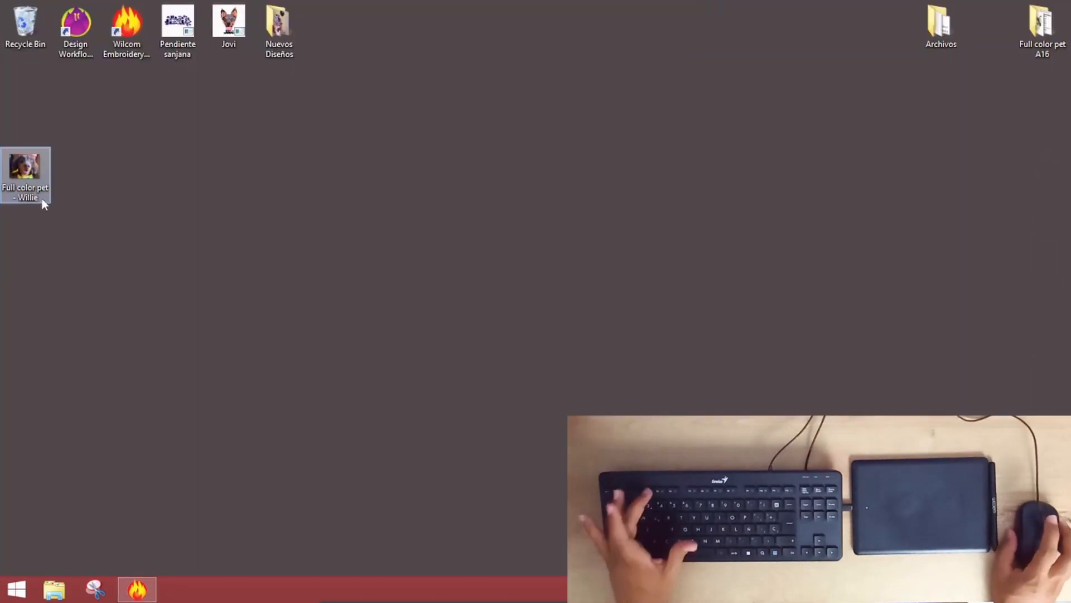
click(44, 201)
click(46, 202)
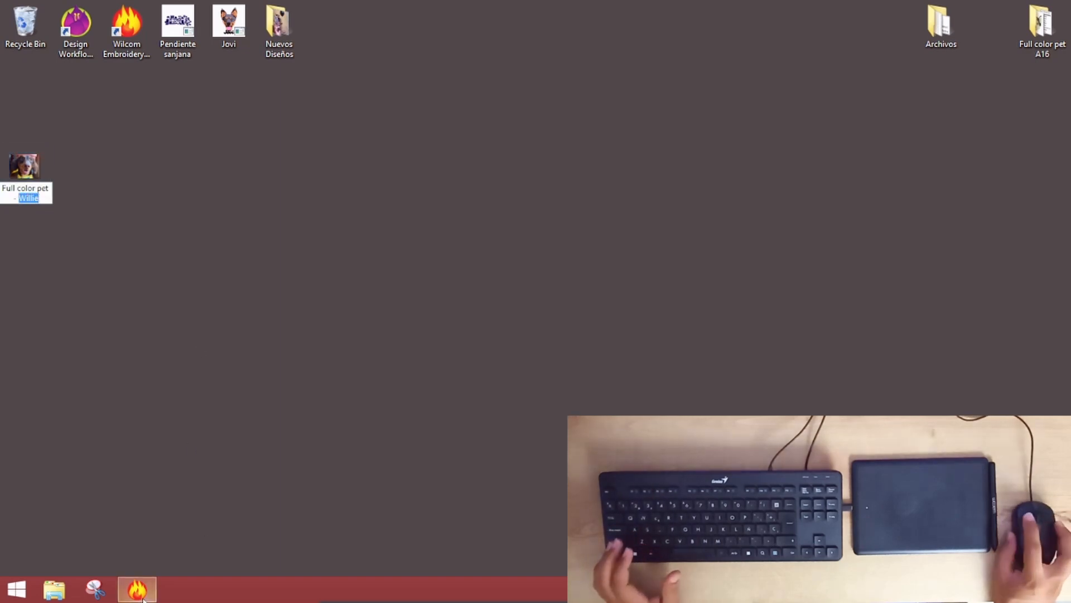
key(super+d)
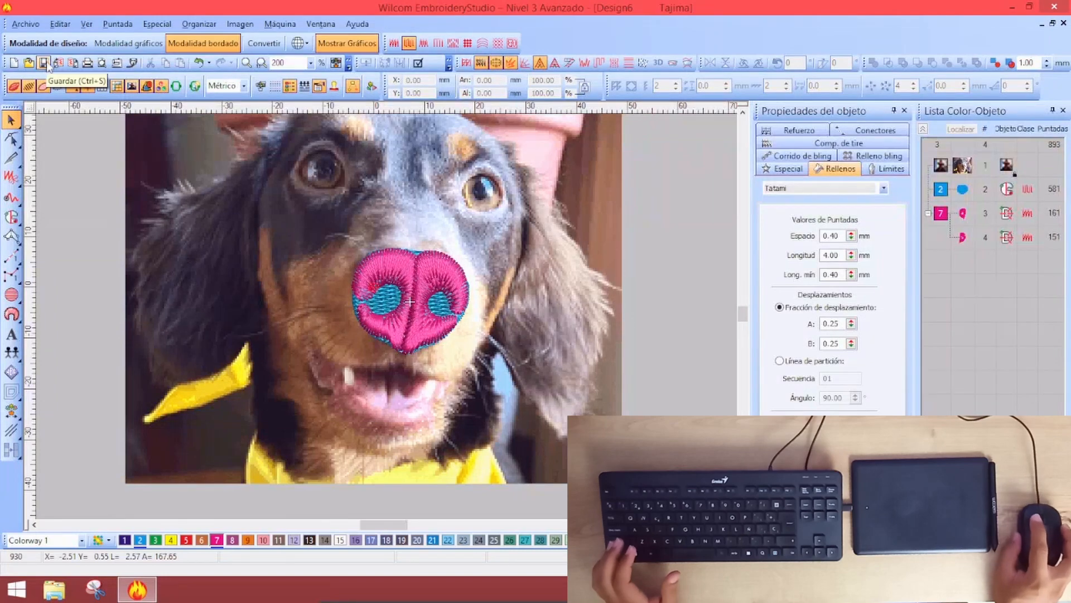
Save the design as 'Willie' in EMB format inside a new Willie folder on the desktop
click(44, 64)
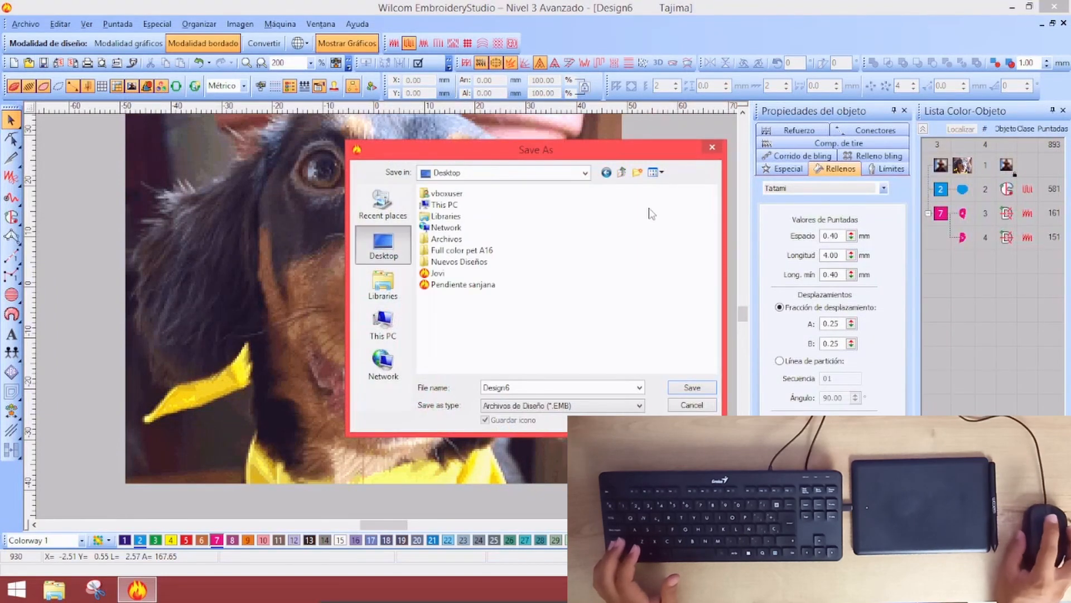
click(637, 172)
text(Willie)
key(Return)
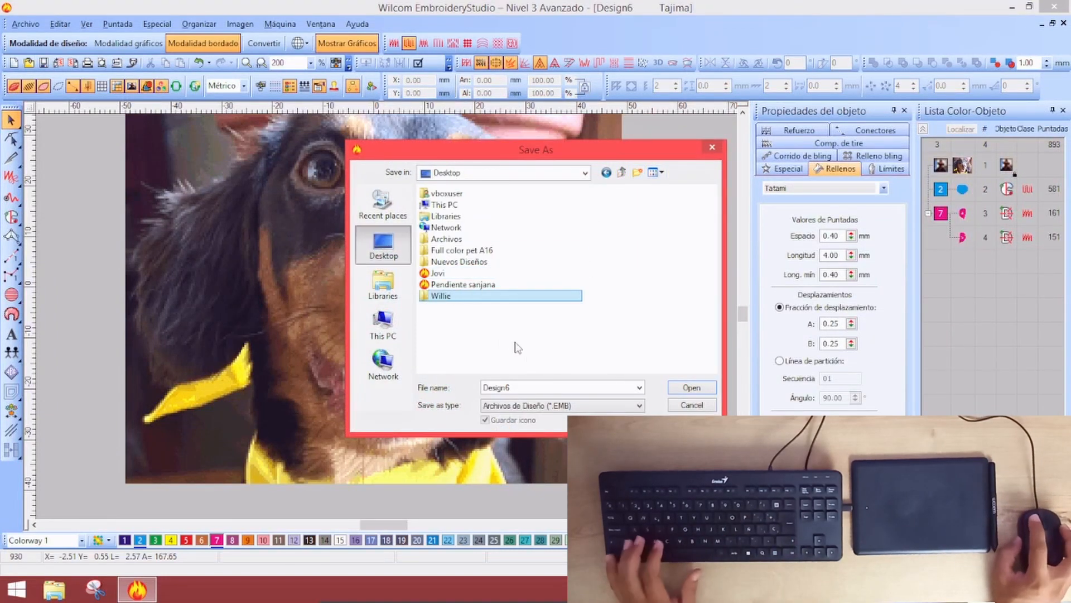
key(Return)
double_click(518, 387)
text(Willie)
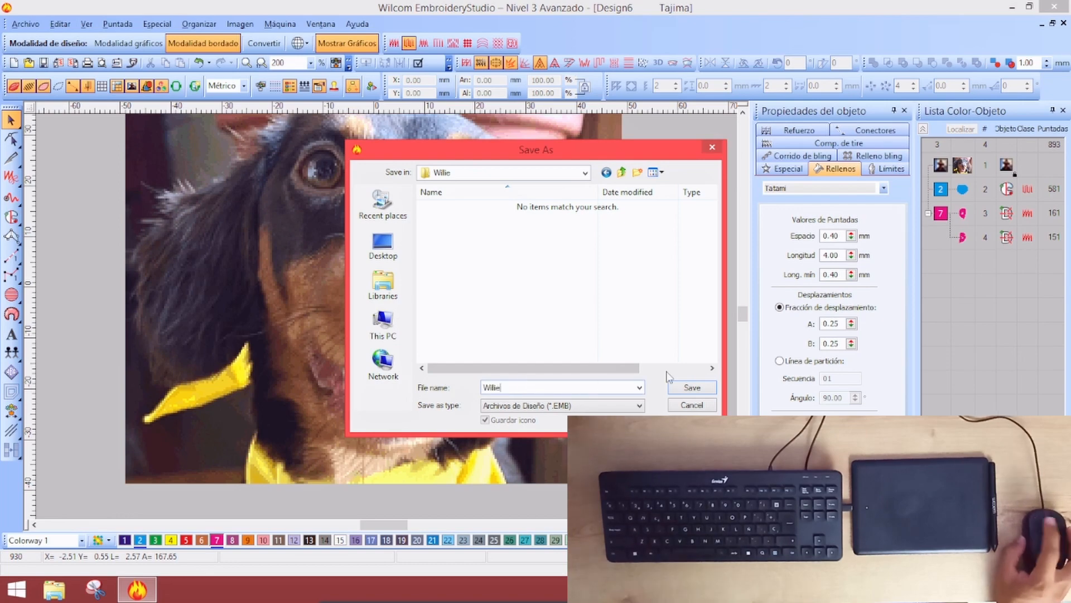
click(692, 389)
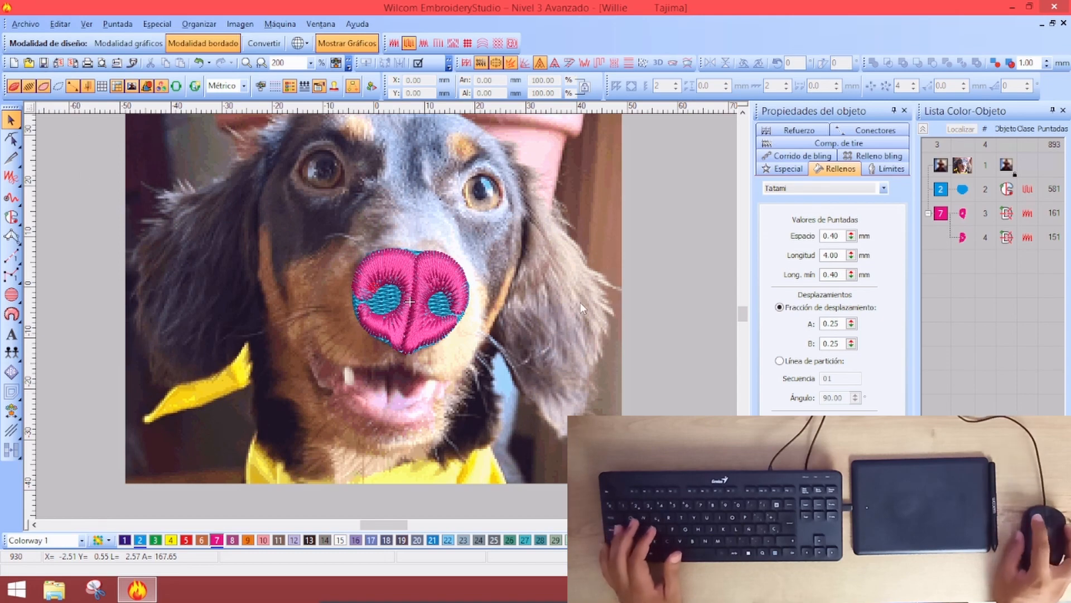
Recolour both nose halves to green thread colour 3, then pick the Freehand Open Object tool
key(shift+z)
key(shift+z)
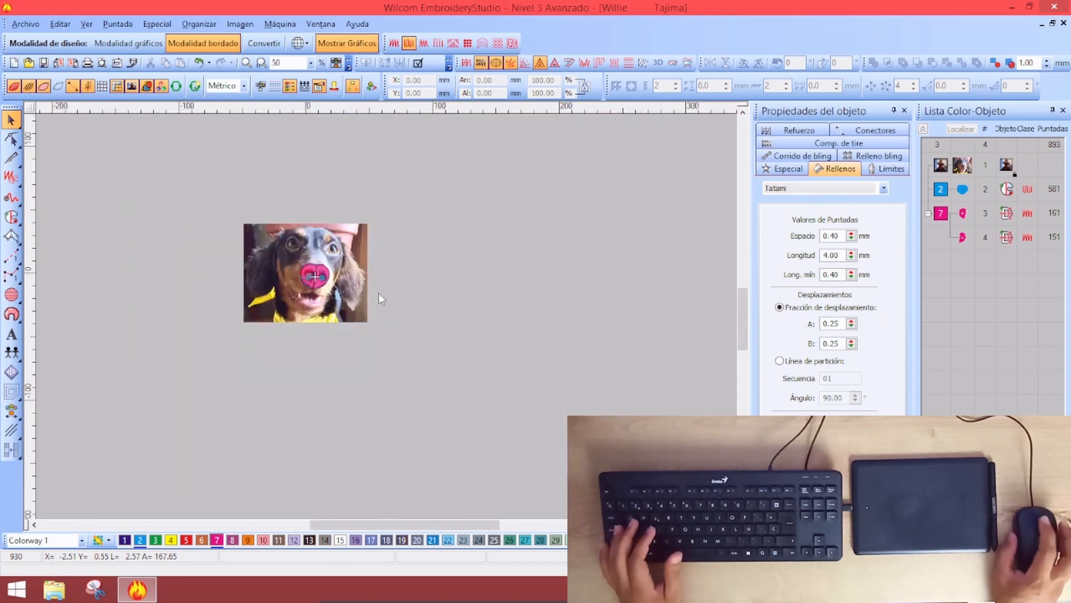
key(z)
key(z)
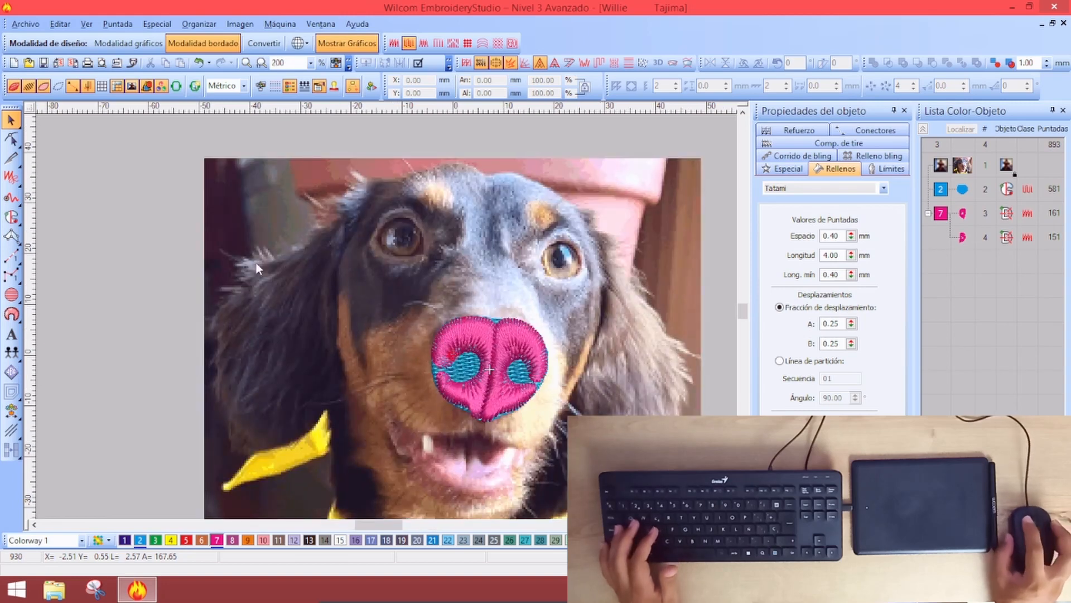
click(941, 213)
click(156, 540)
key(Escape)
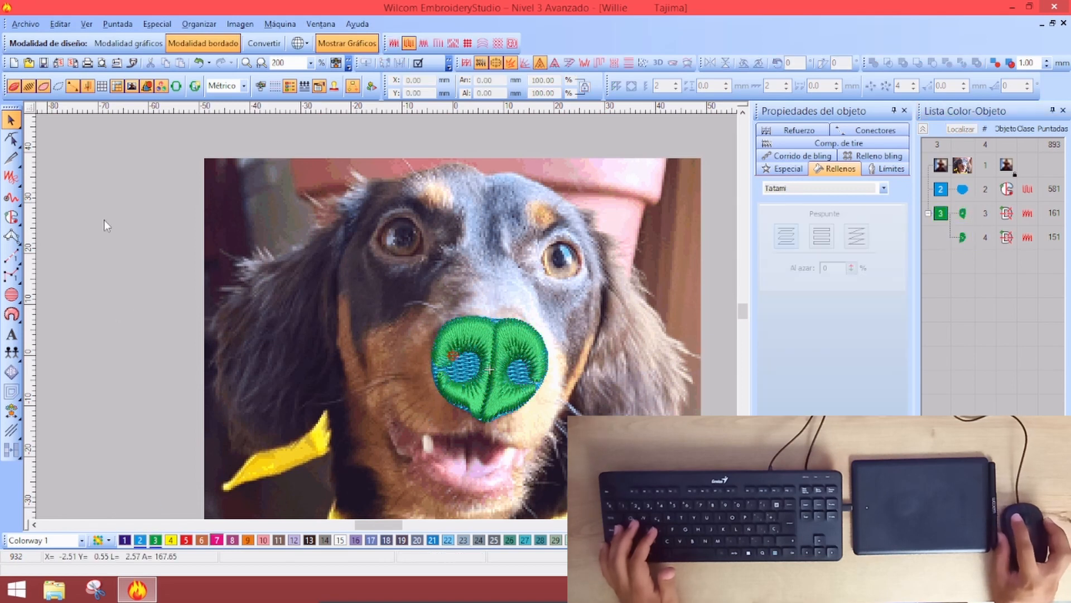
click(8, 199)
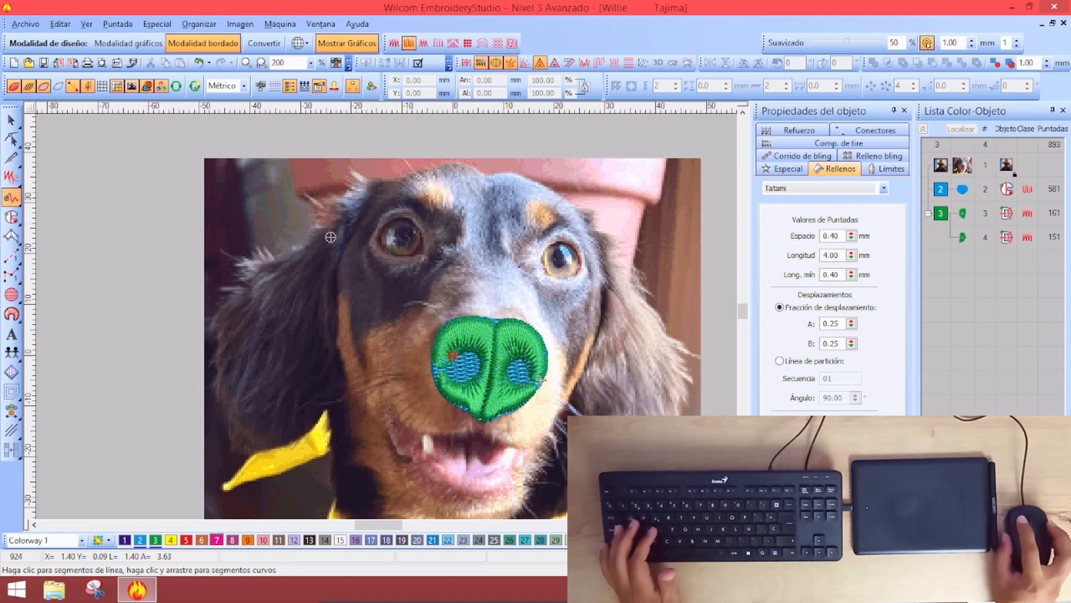
mouse_move(173, 223)
mouse_down()
mouse_move(106, 310)
mouse_move(182, 220)
mouse_move(137, 302)
mouse_move(170, 239)
mouse_up()
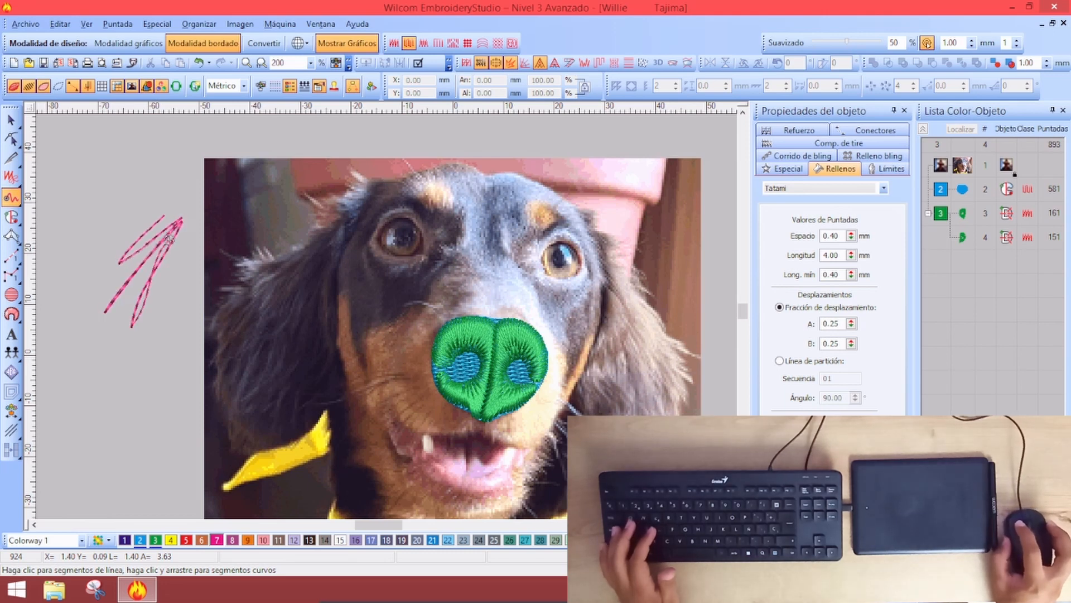
mouse_move(135, 320)
mouse_down()
mouse_move(150, 350)
mouse_move(180, 326)
mouse_up()
mouse_move(150, 273)
mouse_down()
mouse_move(112, 343)
mouse_move(158, 349)
mouse_move(189, 311)
mouse_move(164, 262)
mouse_move(130, 310)
mouse_move(136, 344)
mouse_move(178, 268)
mouse_move(154, 284)
mouse_move(142, 323)
mouse_move(165, 279)
mouse_up()
mouse_move(192, 326)
mouse_down()
mouse_move(122, 330)
mouse_move(185, 273)
mouse_move(195, 321)
mouse_move(163, 216)
mouse_up()
key(Escape)
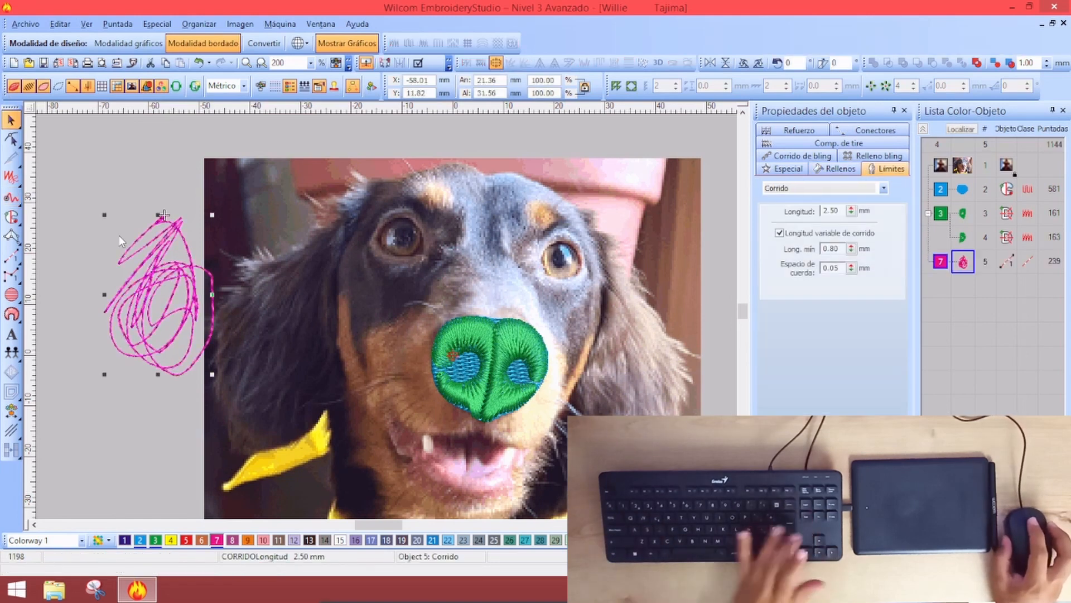
key(Delete)
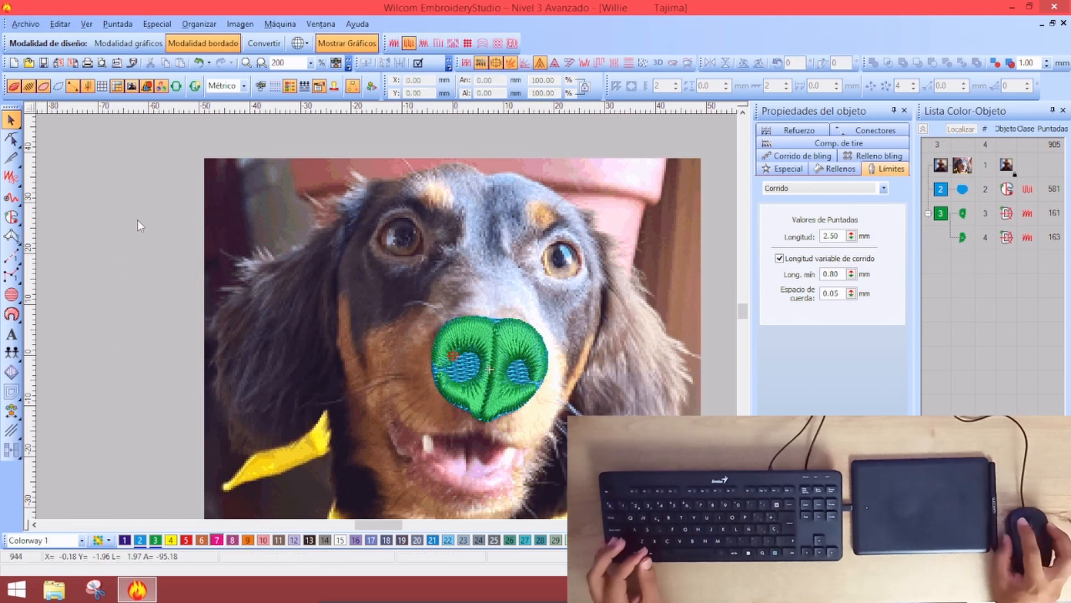
Keep the freehand open tool on plain run stitch and zoom into the dog's left ear
click(11, 196)
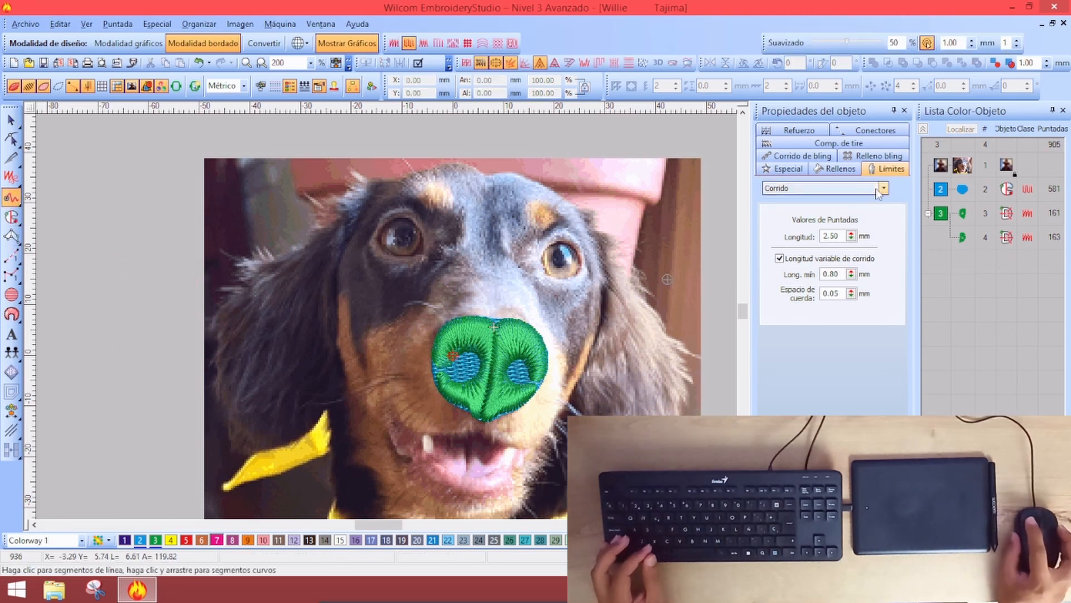
click(824, 189)
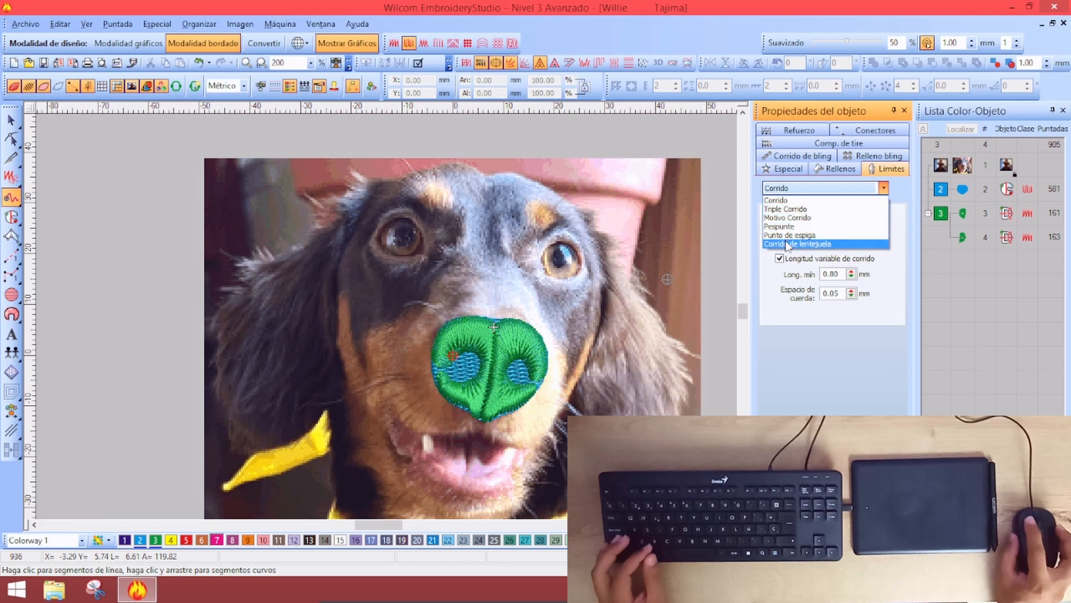
click(789, 200)
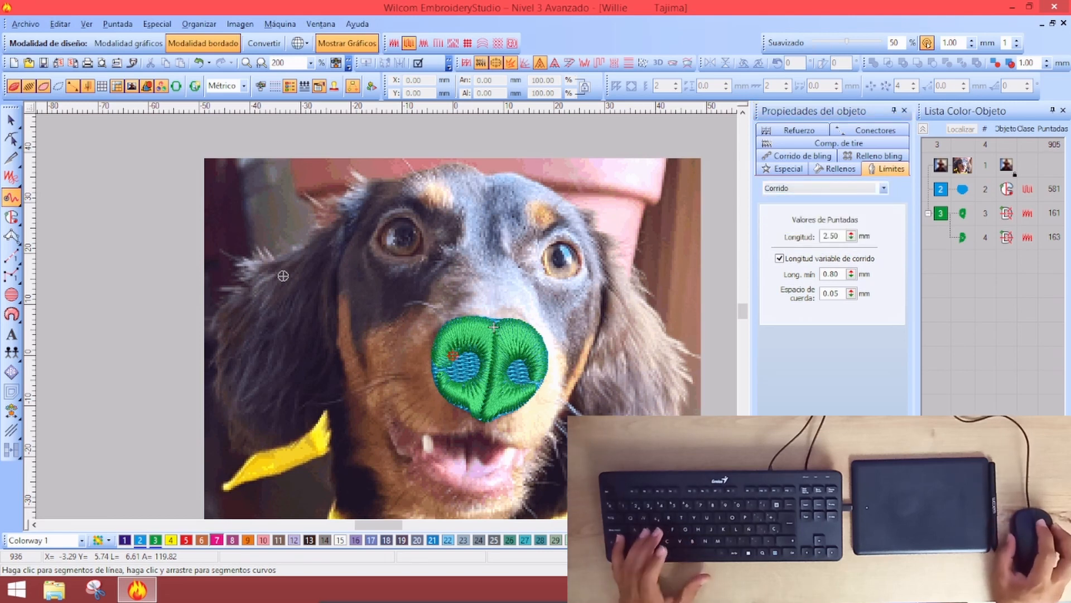
key(z)
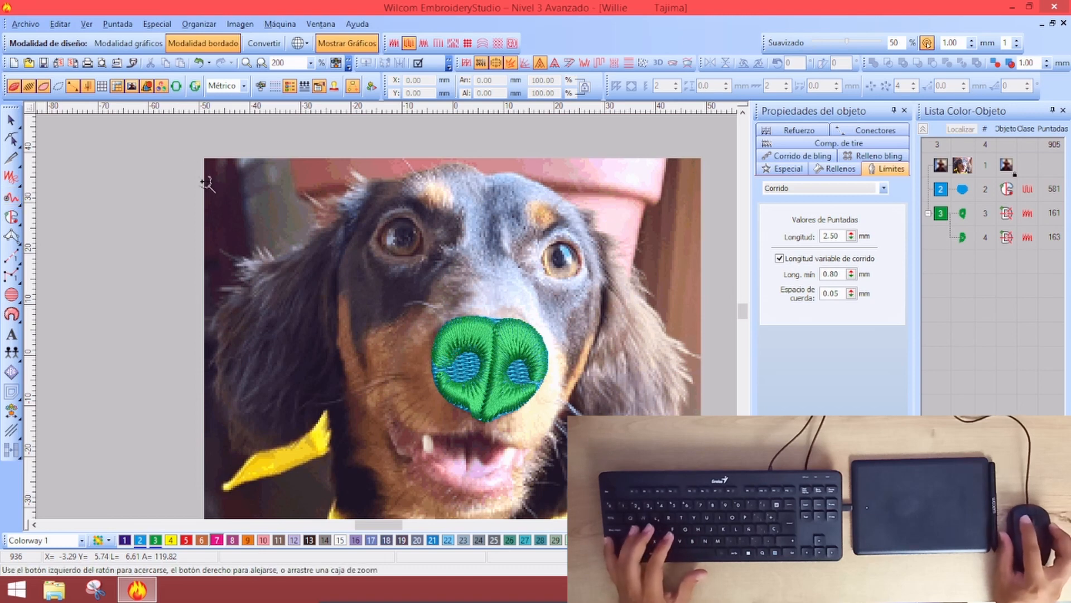
drag(146, 135, 378, 465)
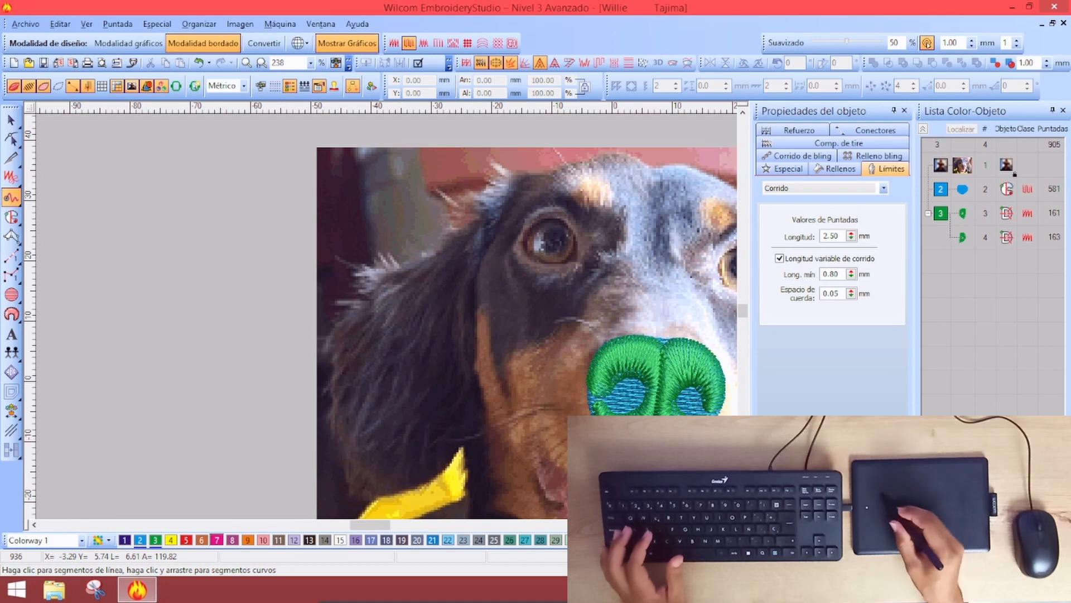
Draw several practice curved run strokes beside the ear, then undo them all
drag(239, 222, 212, 270)
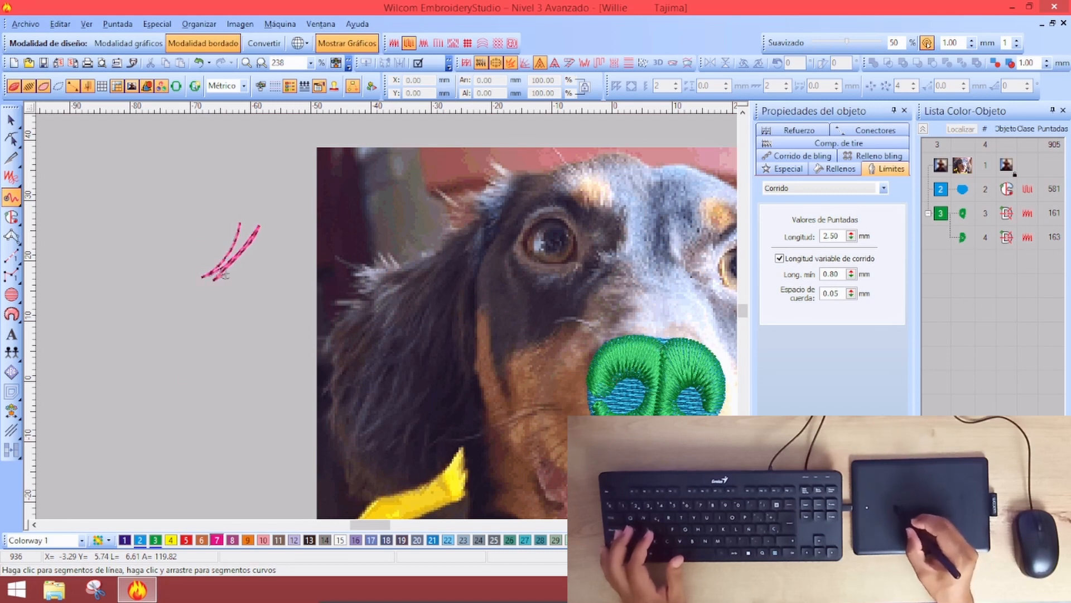
click(256, 251)
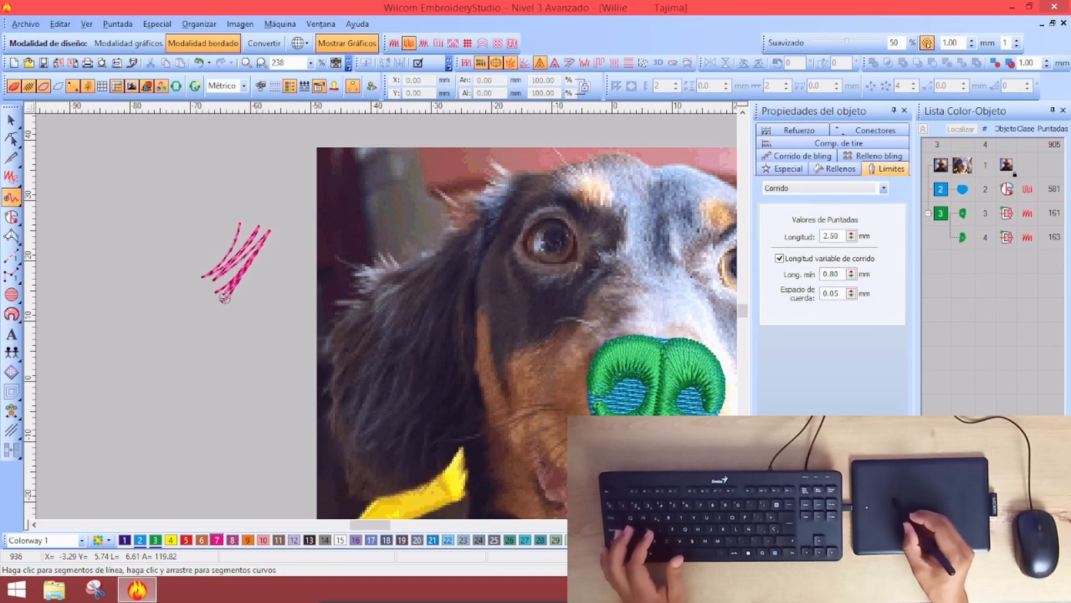
mouse_move(171, 203)
mouse_down()
mouse_move(174, 227)
mouse_move(194, 236)
mouse_move(185, 263)
mouse_move(226, 240)
mouse_move(212, 213)
mouse_up()
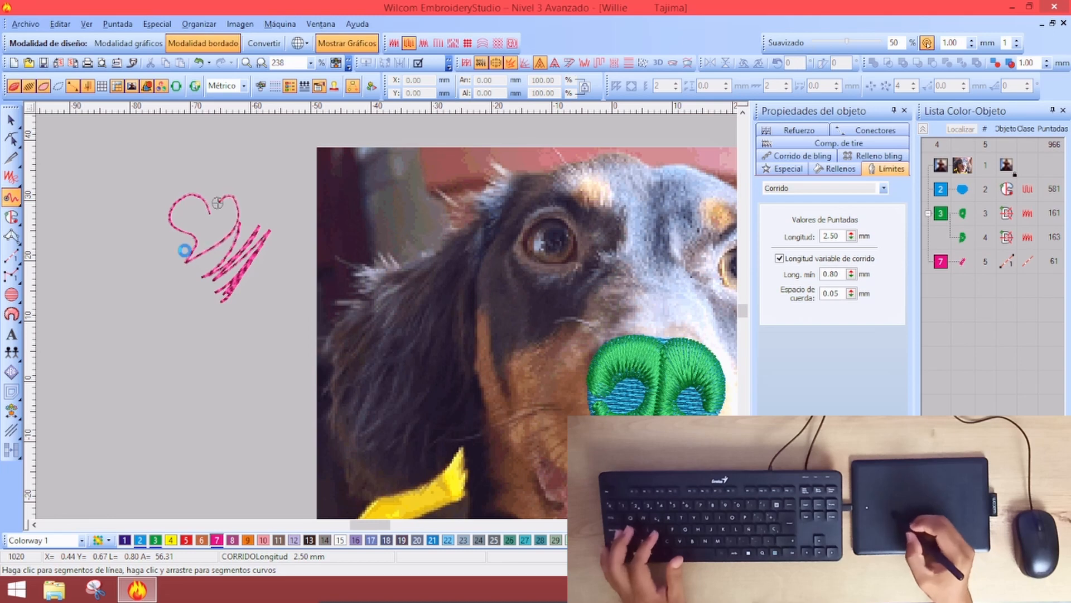
mouse_move(204, 331)
mouse_down()
mouse_move(194, 384)
mouse_move(140, 371)
mouse_up()
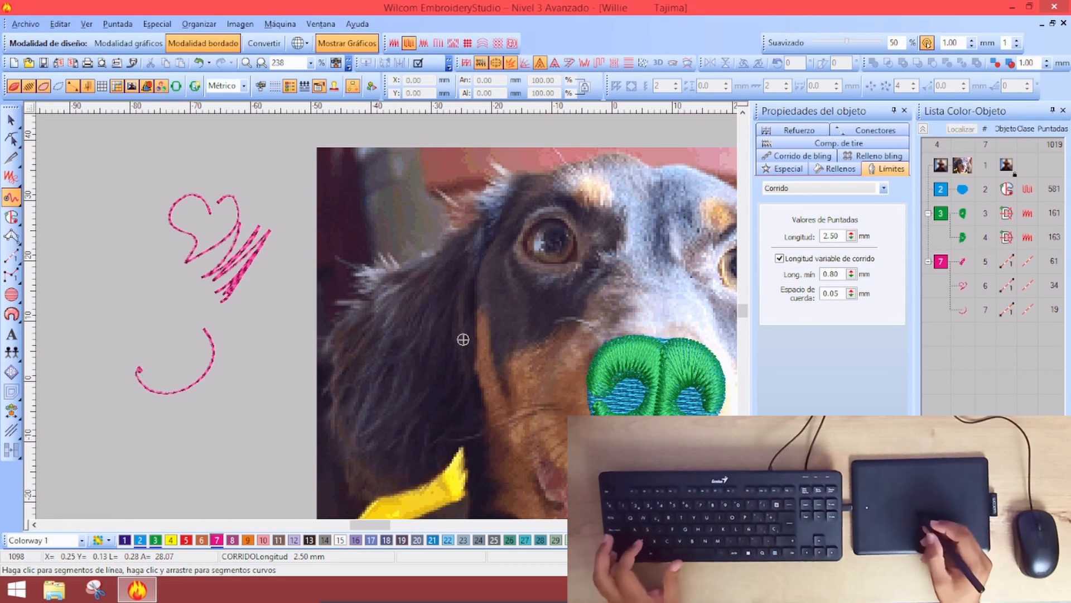
key(ctrl+z)
key(ctrl+z)
key(ctrl+z)
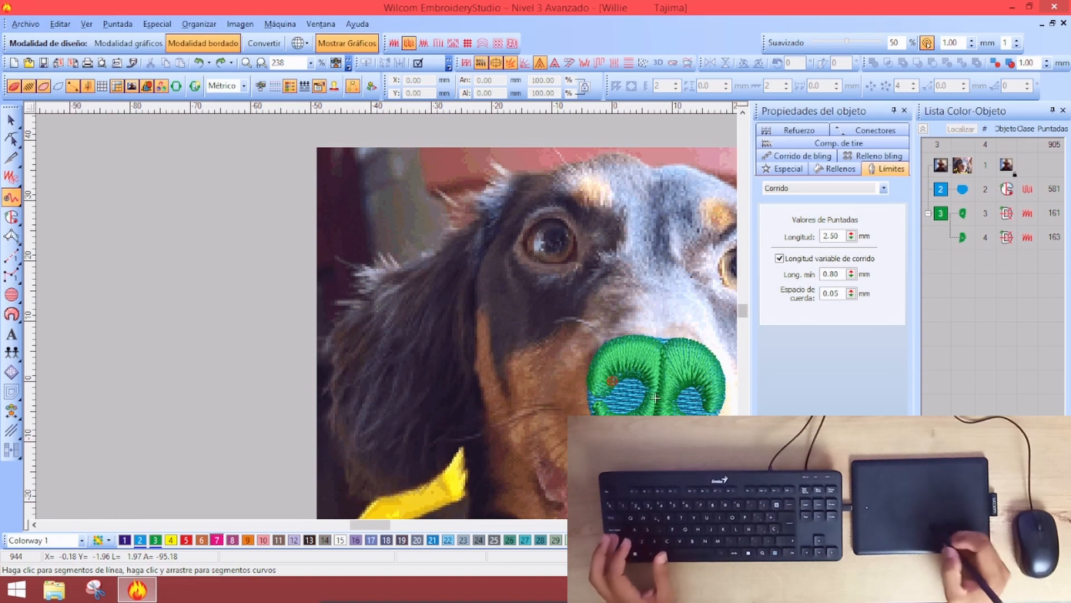
Stitch three magenta freehand run fur strands down the dog's left ear, then zoom out
scroll(655, 397, down, 2)
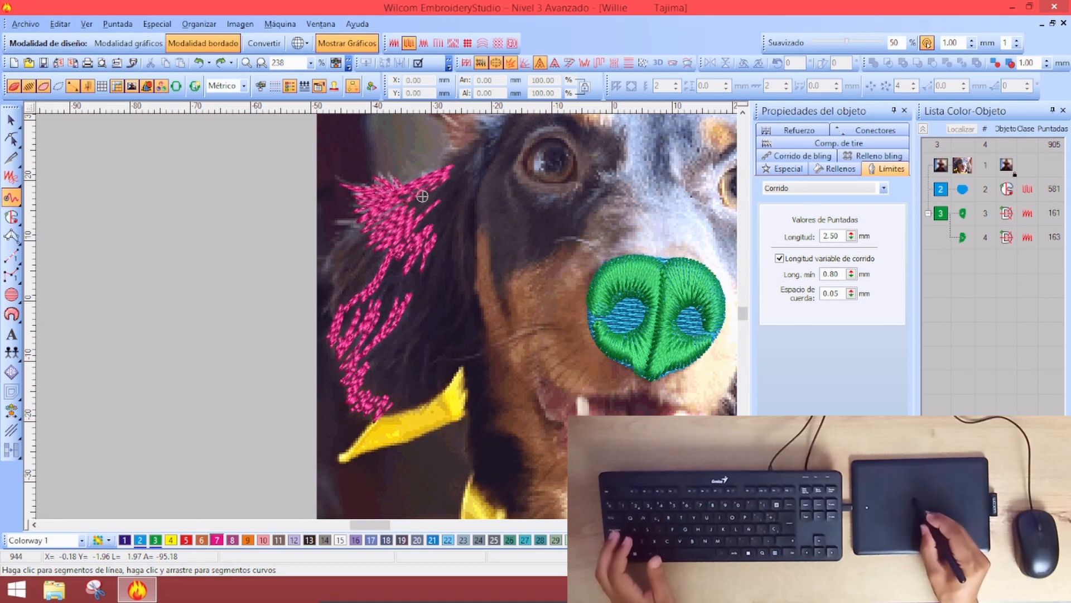
key(Return)
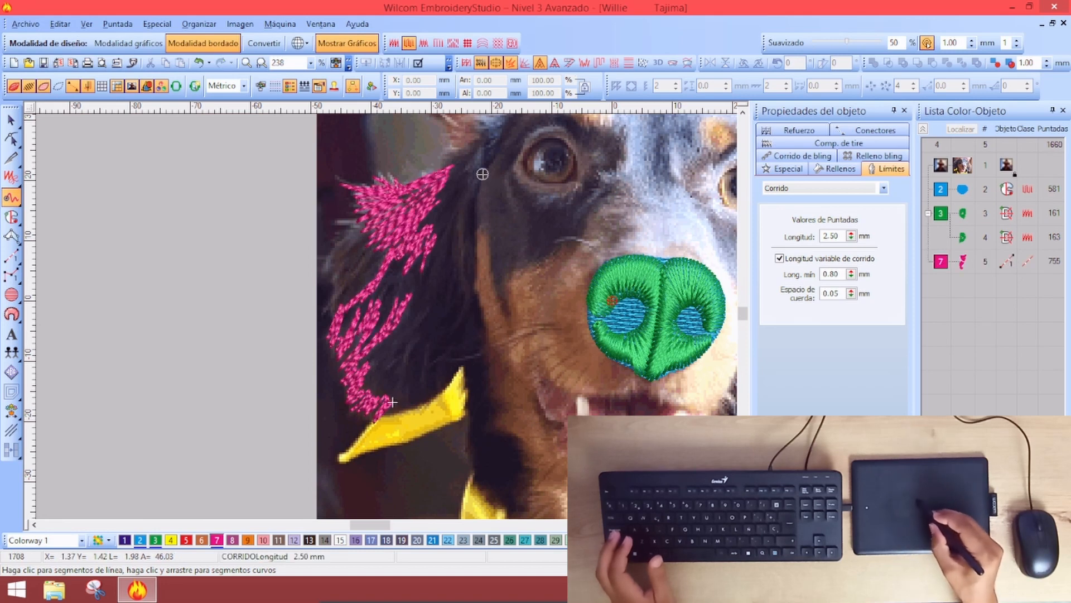
click(462, 274)
key(Return)
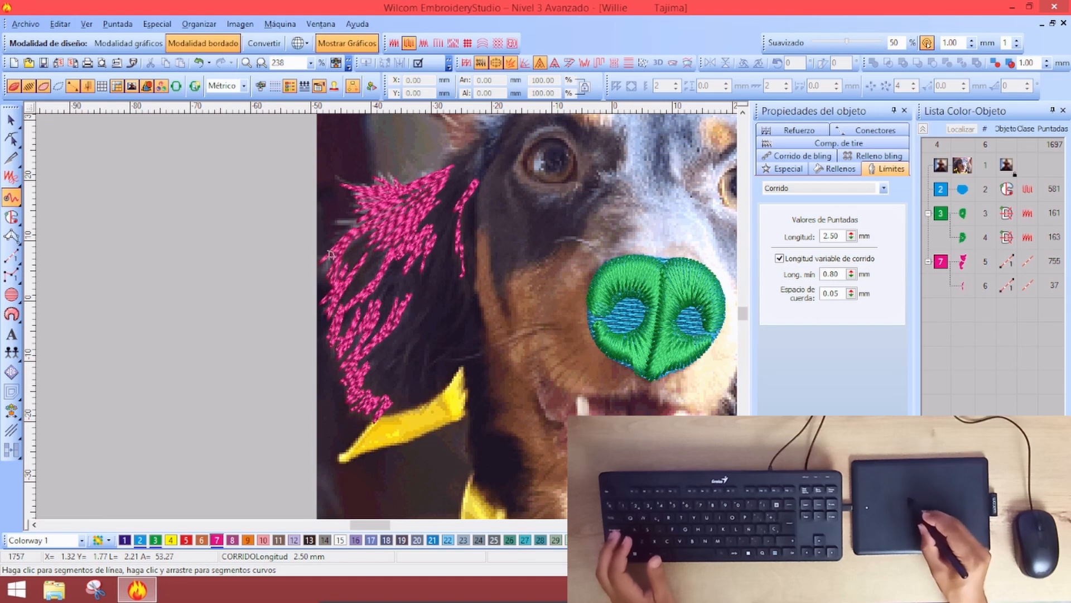
click(367, 253)
key(Return)
key(shift+z)
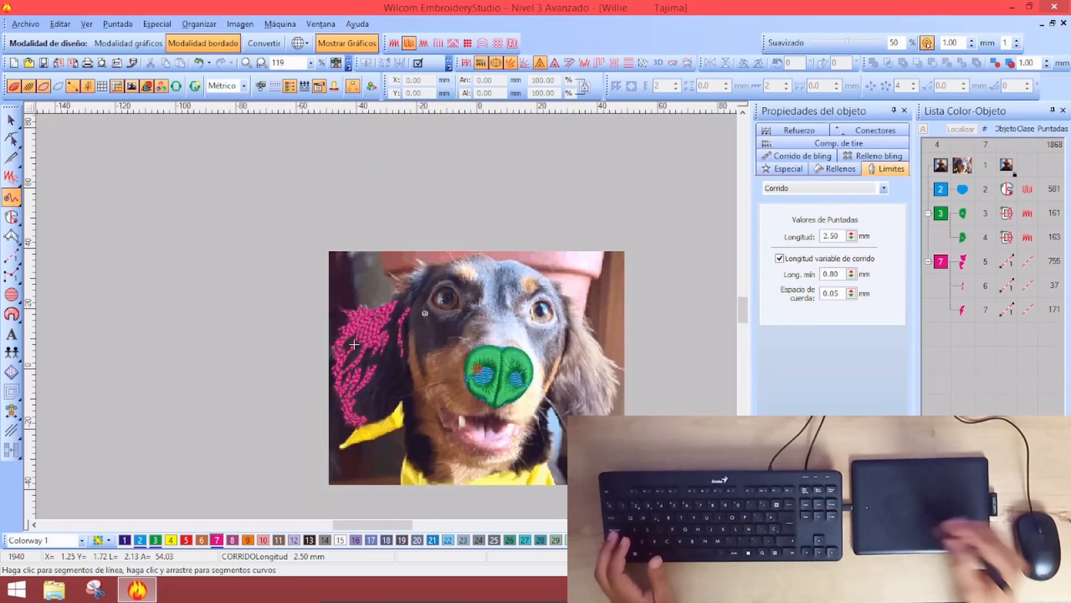
Draw a 333-stitch magenta run strand across the top of the left ear
key(z)
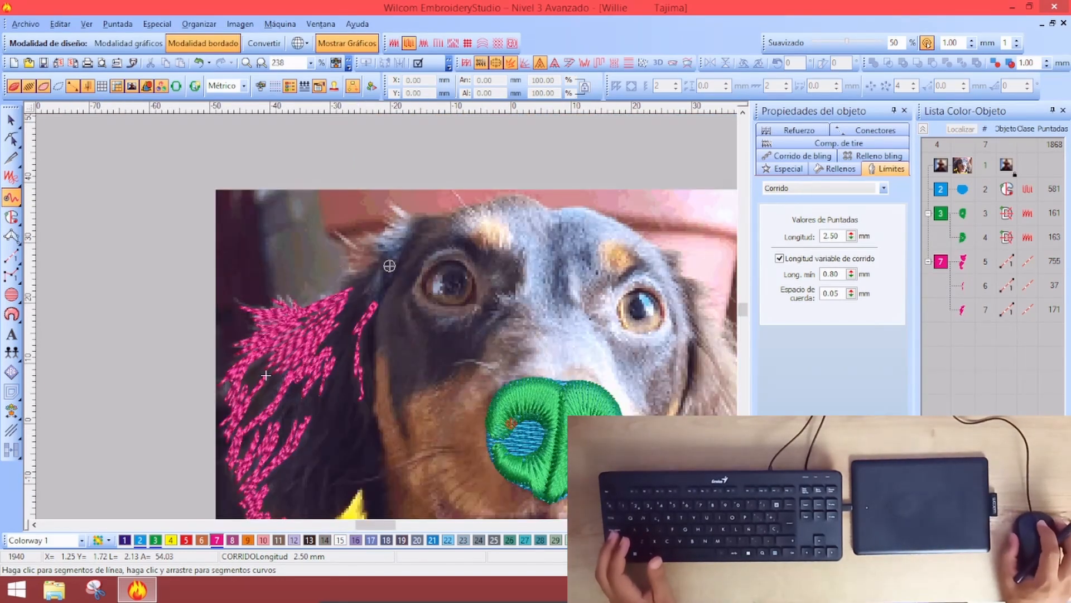
key(z)
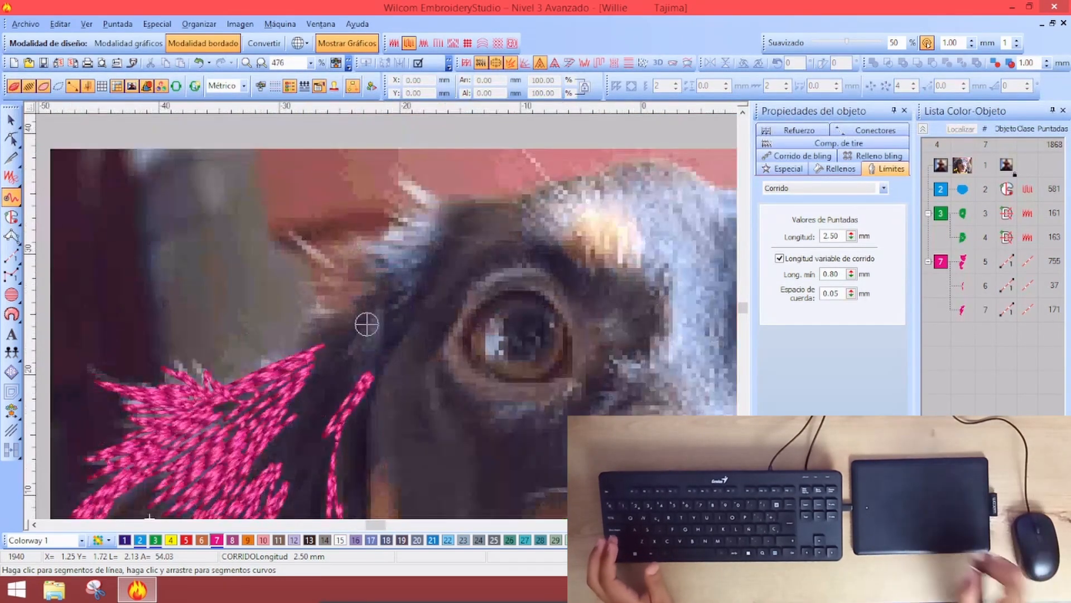
mouse_move(389, 338)
mouse_down()
mouse_move(338, 369)
mouse_move(346, 350)
mouse_move(386, 327)
mouse_move(357, 333)
mouse_move(414, 293)
mouse_move(396, 297)
mouse_move(427, 270)
mouse_move(302, 338)
mouse_move(332, 331)
mouse_move(319, 334)
mouse_move(348, 306)
mouse_move(299, 306)
mouse_move(319, 290)
mouse_move(300, 288)
mouse_move(359, 263)
mouse_move(325, 255)
mouse_move(350, 262)
mouse_move(381, 245)
mouse_move(345, 254)
mouse_move(426, 254)
mouse_move(373, 262)
mouse_move(436, 246)
mouse_move(384, 259)
mouse_move(426, 239)
mouse_move(377, 247)
mouse_move(444, 230)
mouse_move(427, 215)
mouse_move(446, 214)
mouse_move(424, 200)
mouse_move(453, 204)
mouse_move(396, 167)
mouse_up()
key(Return)
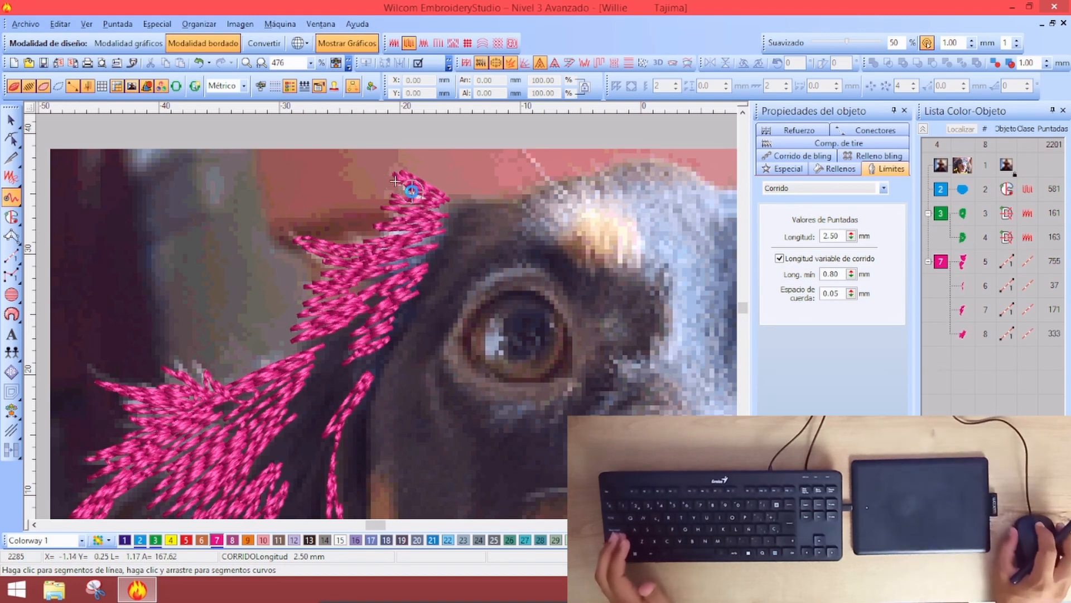
Pan around the design and switch the embroidery display to outlines only
scroll(368, 276, down, 1)
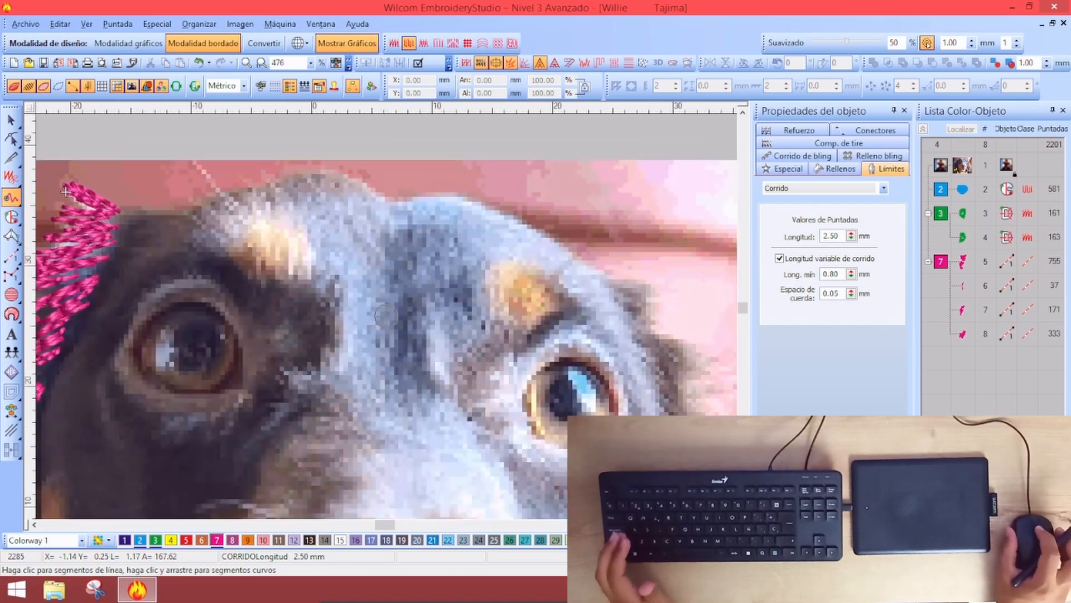
scroll(319, 254, right, 5)
scroll(335, 296, left, 2)
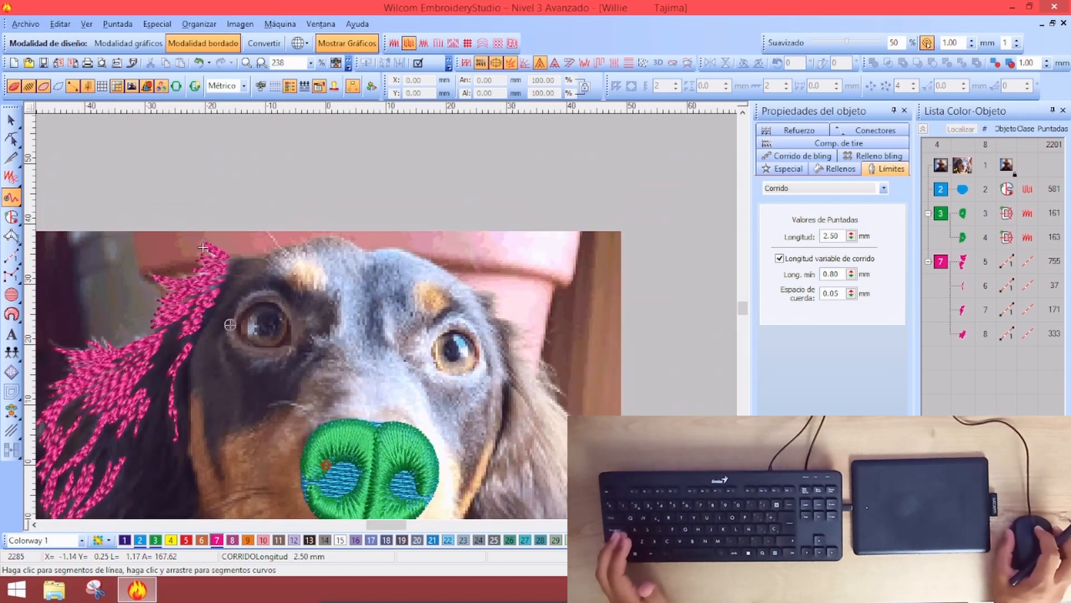
scroll(363, 310, down, 1)
scroll(389, 308, up, 1)
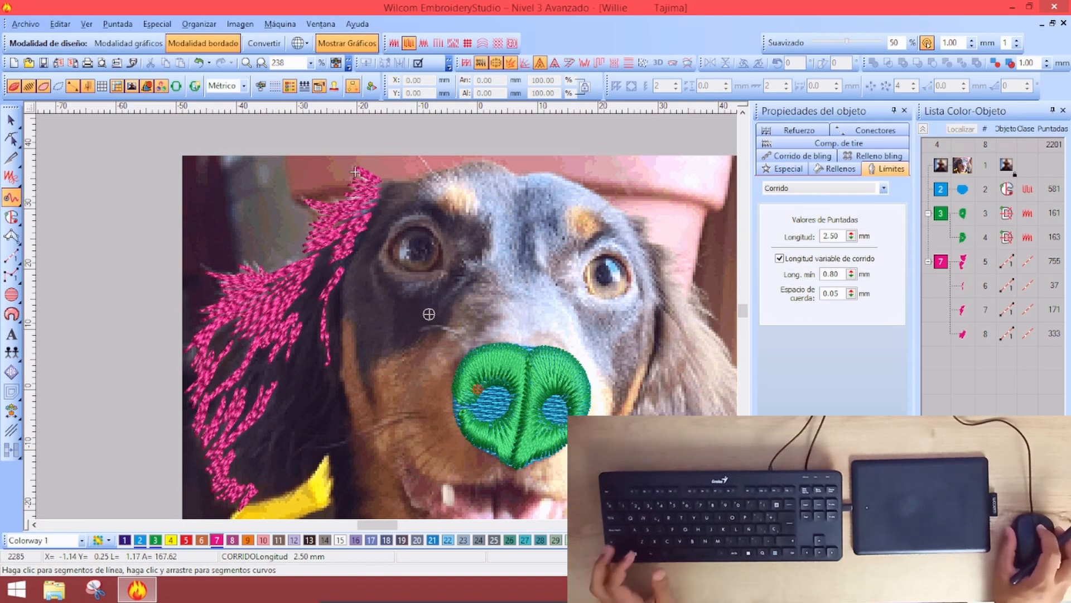
scroll(428, 313, up, 1)
scroll(424, 306, down, 1)
key(s)
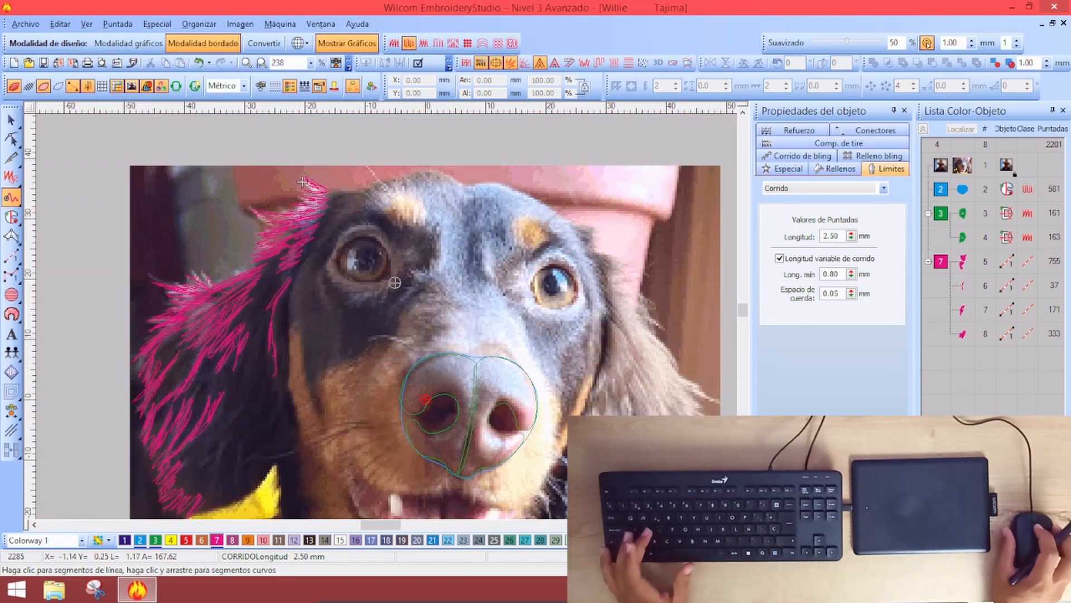
Toggle the stitching on and off to compare with the photo, then zoom to 476% on the left eye
click(43, 85)
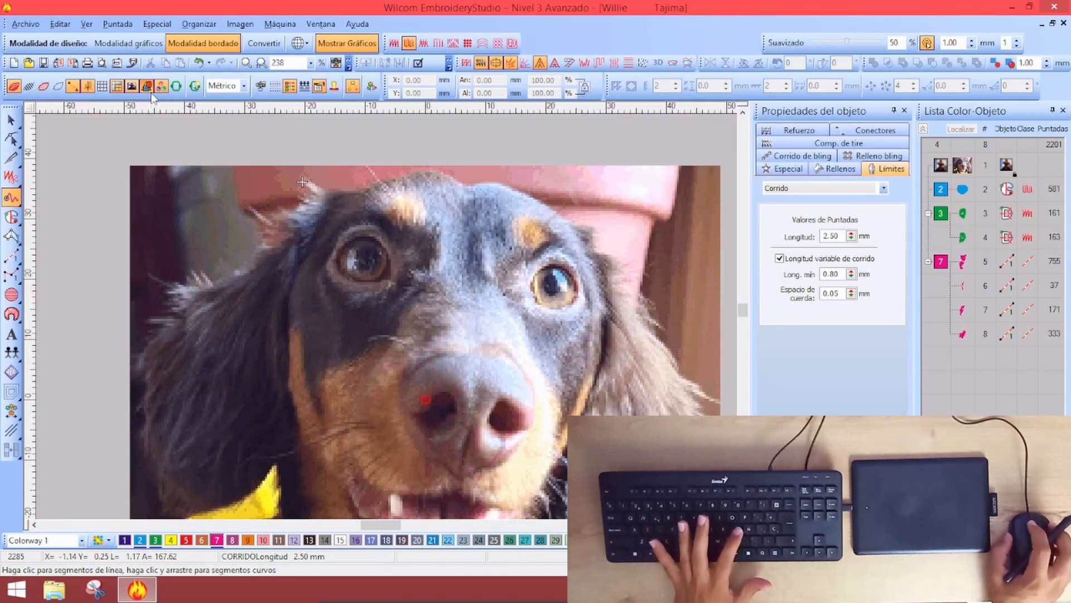
key(l)
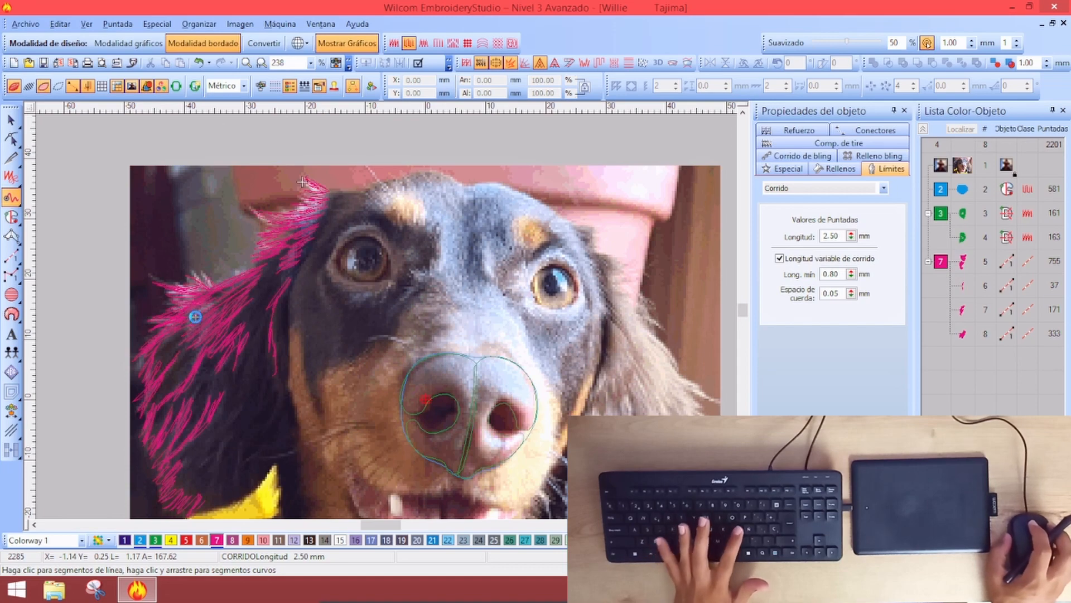
key(l)
key(l)
key(l)
key(l)
key(l)
key(l)
key(l)
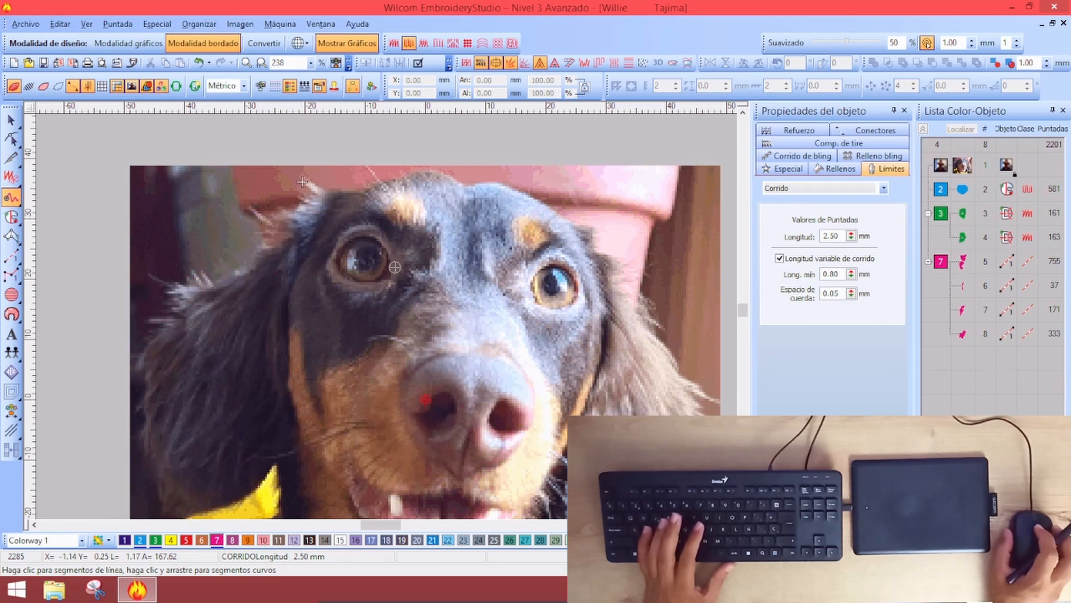
key(l)
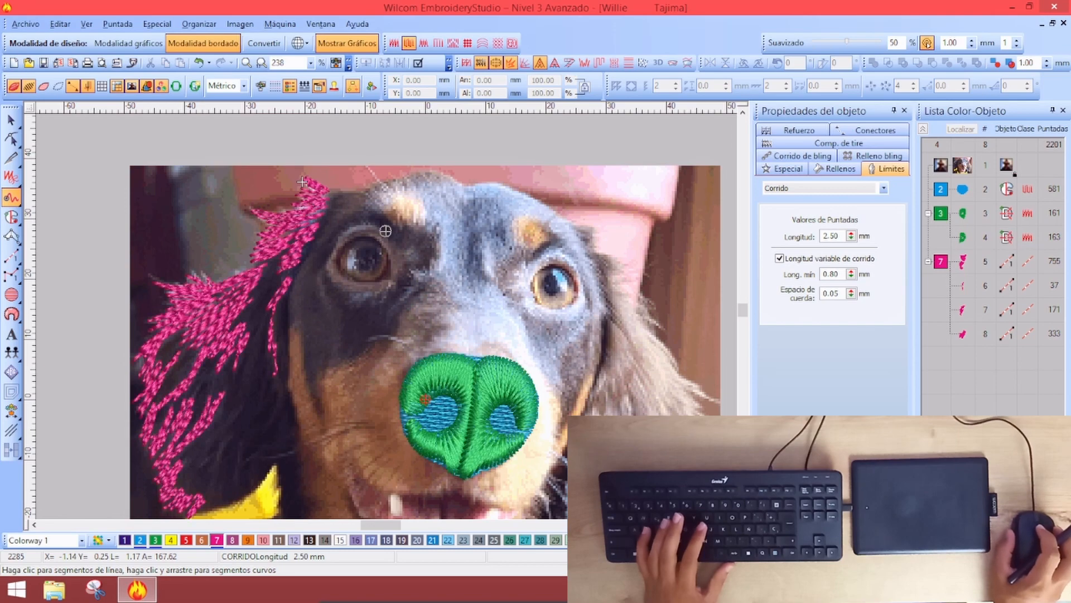
key(l)
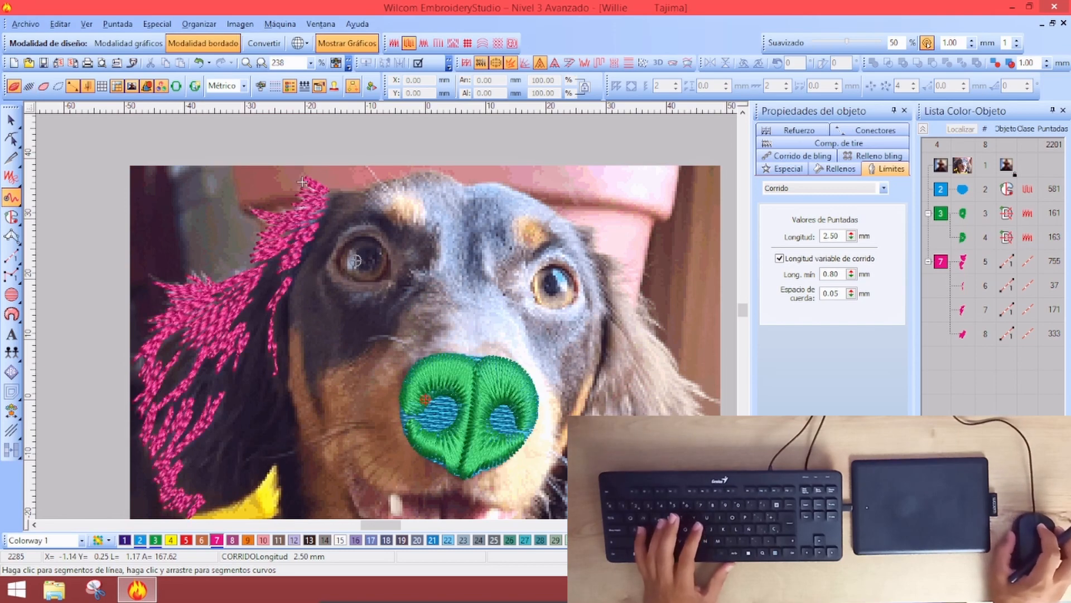
key(z)
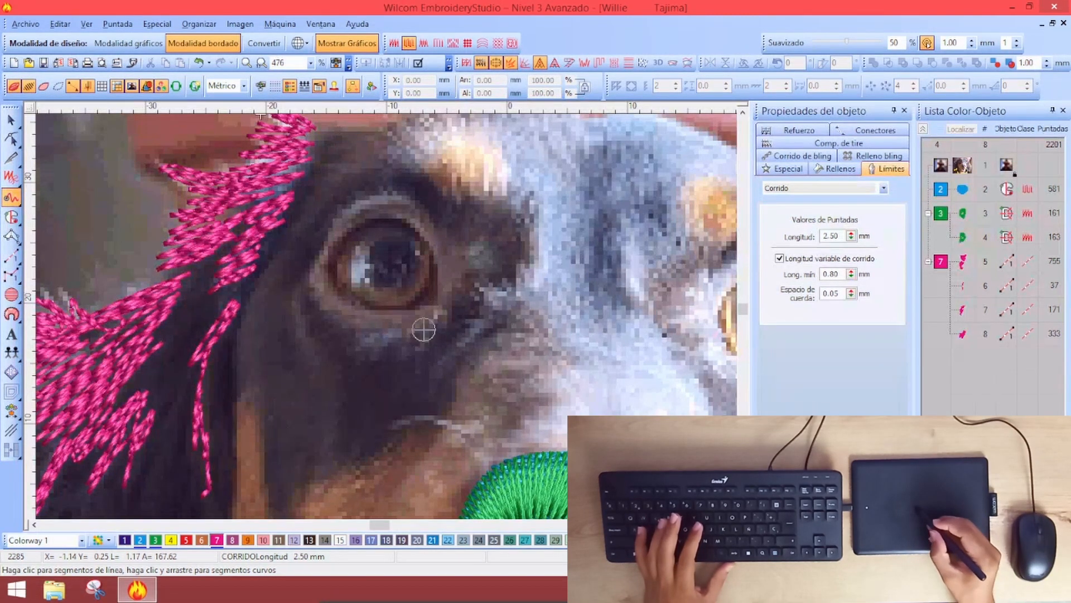
Draw a 337-stitch magenta run ring around the dog's left eye
mouse_move(422, 339)
mouse_down()
mouse_move(431, 299)
mouse_move(390, 320)
mouse_move(363, 354)
mouse_move(387, 306)
mouse_move(349, 322)
mouse_move(320, 308)
mouse_move(345, 282)
mouse_move(331, 274)
mouse_move(343, 255)
mouse_up()
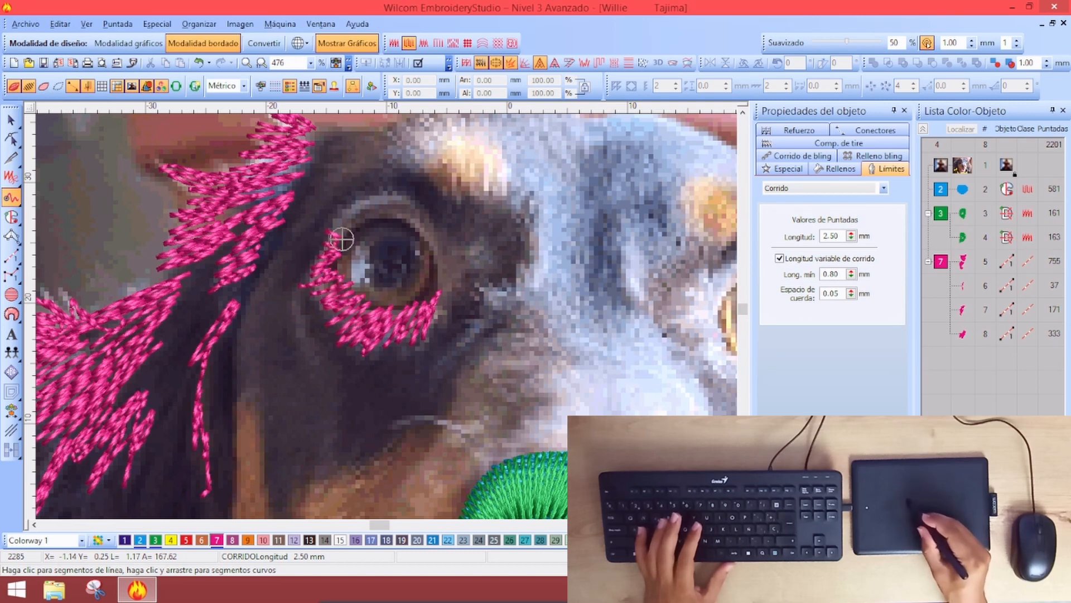
mouse_move(350, 231)
mouse_down()
mouse_move(380, 199)
mouse_move(377, 224)
mouse_move(389, 214)
mouse_move(399, 225)
mouse_move(427, 205)
mouse_move(406, 237)
mouse_move(435, 220)
mouse_move(423, 259)
mouse_move(439, 255)
mouse_move(434, 269)
mouse_move(474, 246)
mouse_move(434, 295)
mouse_move(486, 248)
mouse_move(433, 330)
mouse_move(447, 301)
mouse_up()
key(Return)
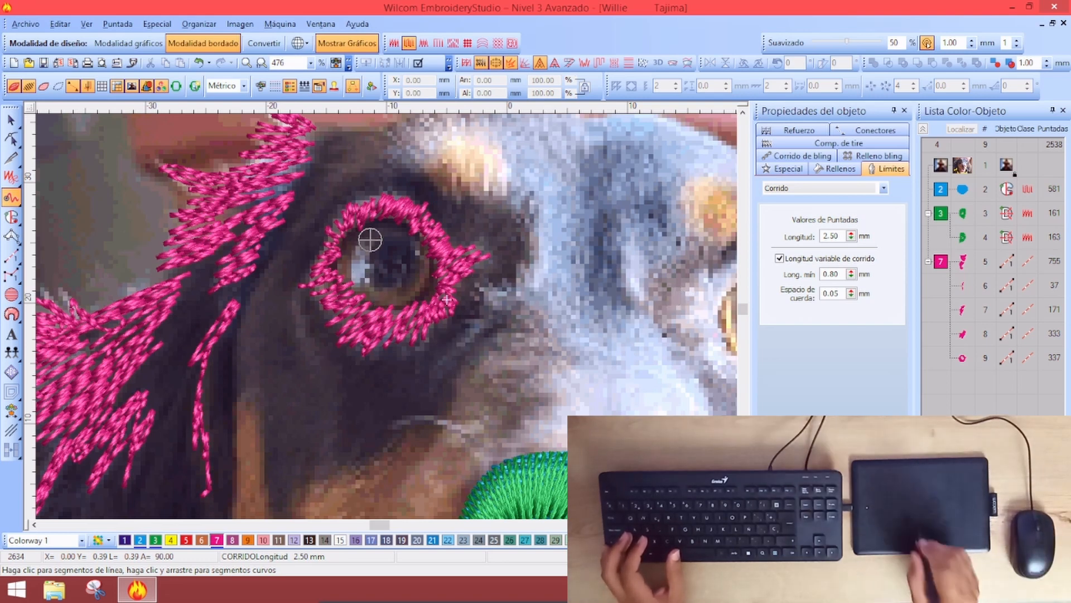
Zoom in on the tan brow spot and start zigzag run points across it
key(shift+z)
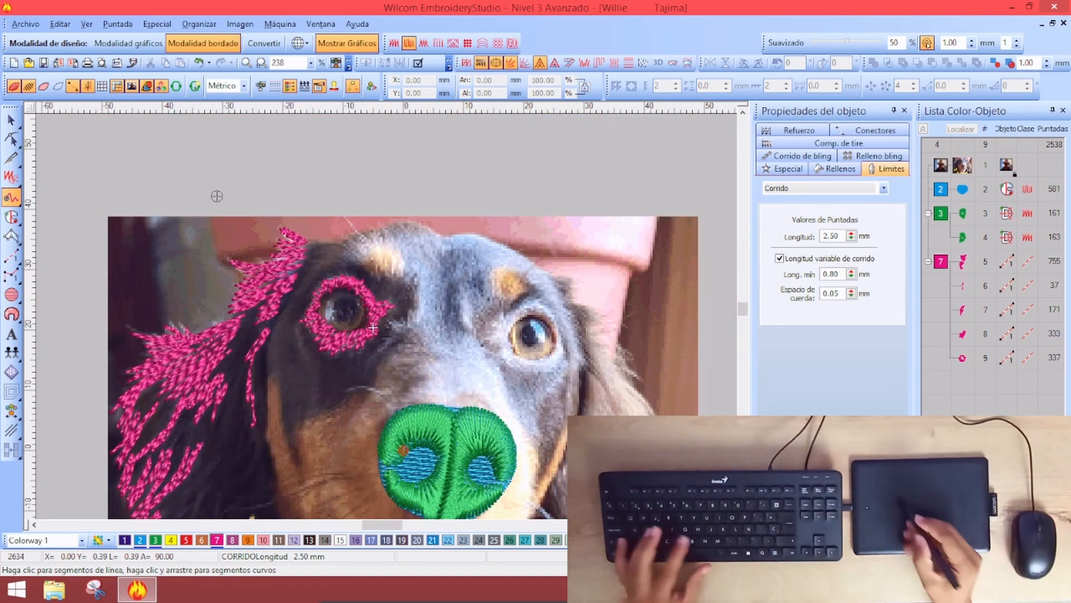
key(z)
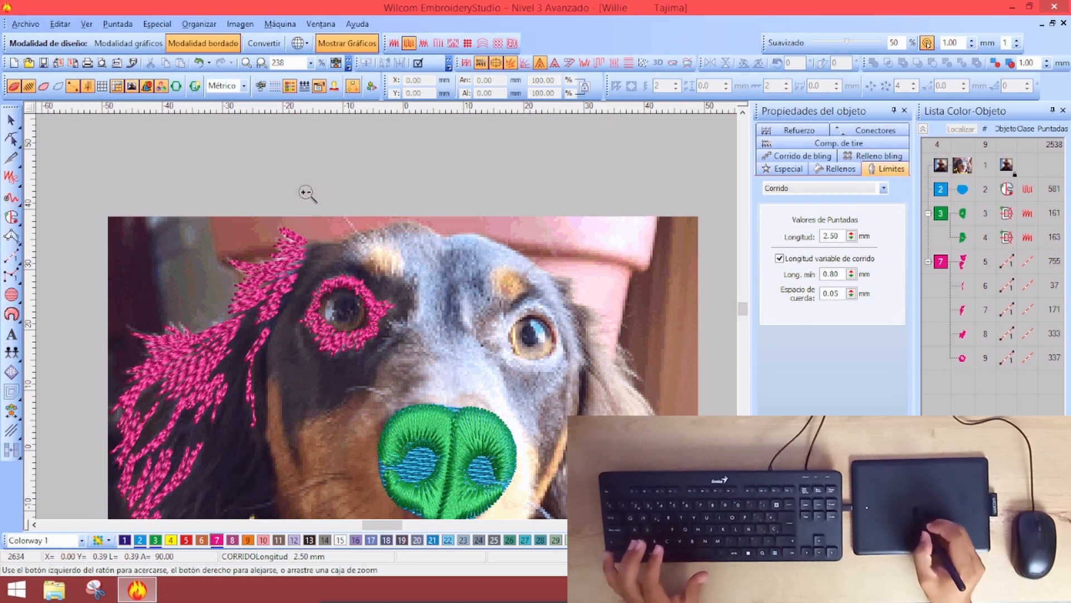
drag(451, 312, 452, 313)
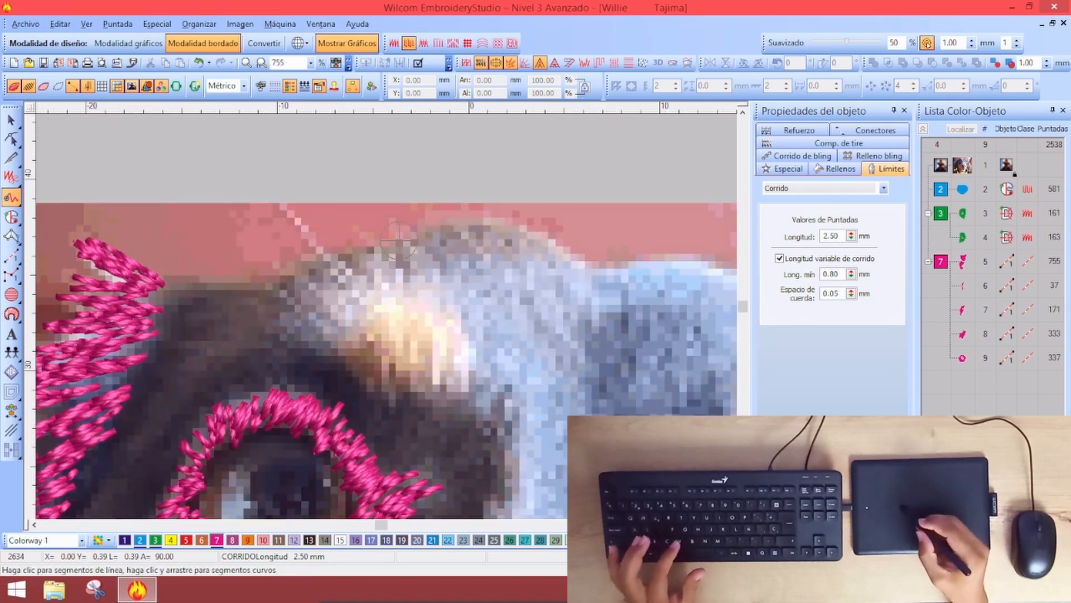
click(270, 289)
click(347, 363)
click(282, 268)
click(357, 365)
click(303, 257)
click(352, 323)
click(326, 252)
click(369, 319)
Carry the zigzag down the brow's right side and finish the 116-stitch run object
click(356, 243)
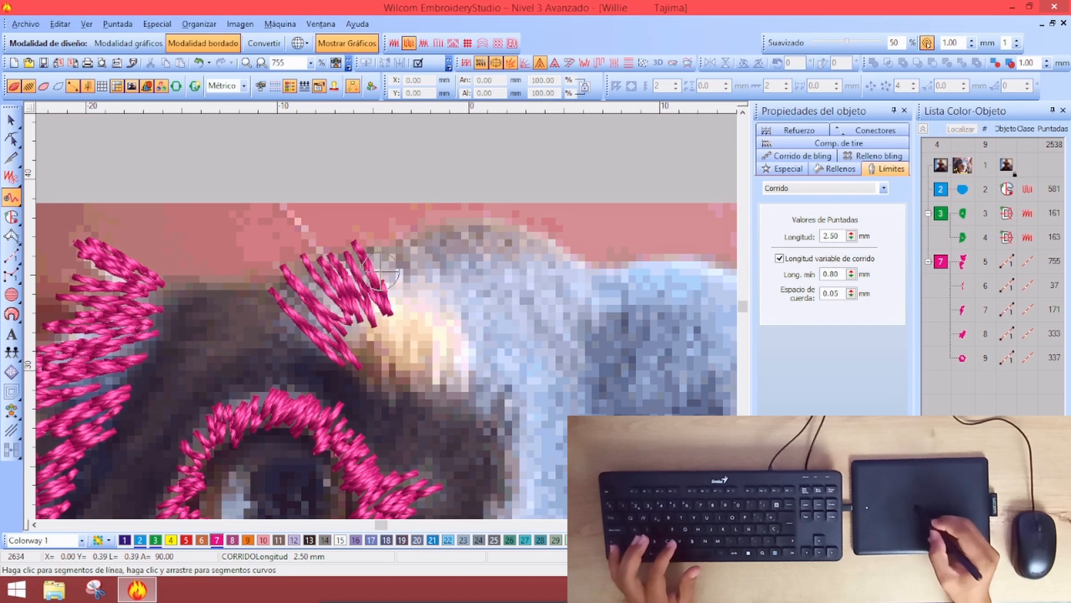
click(387, 322)
click(397, 246)
click(422, 310)
click(447, 341)
click(461, 390)
click(425, 419)
click(442, 416)
key(Return)
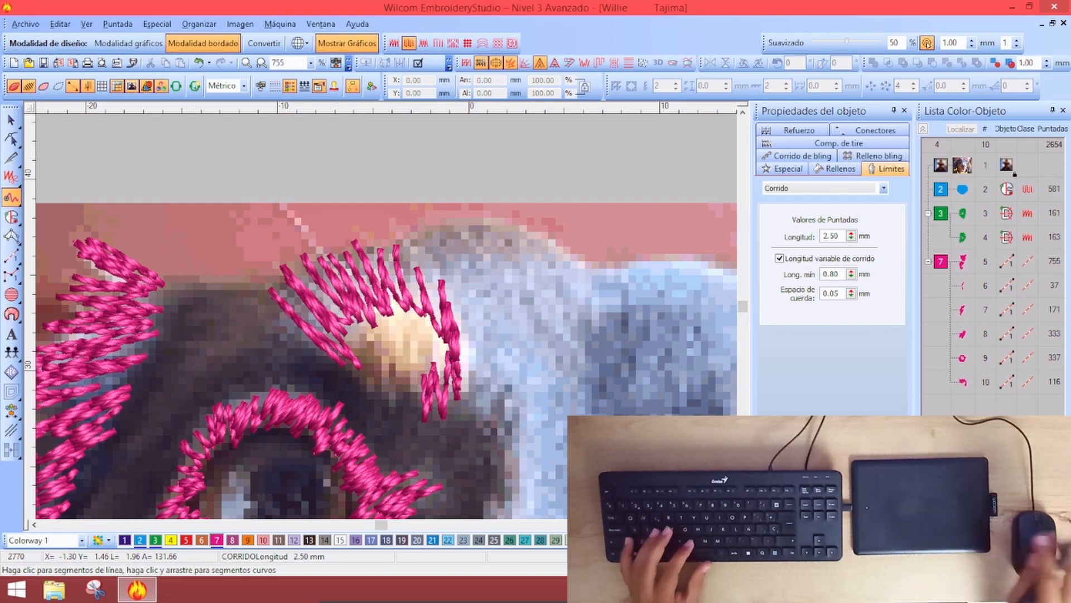
scroll(269, 289, down, 5)
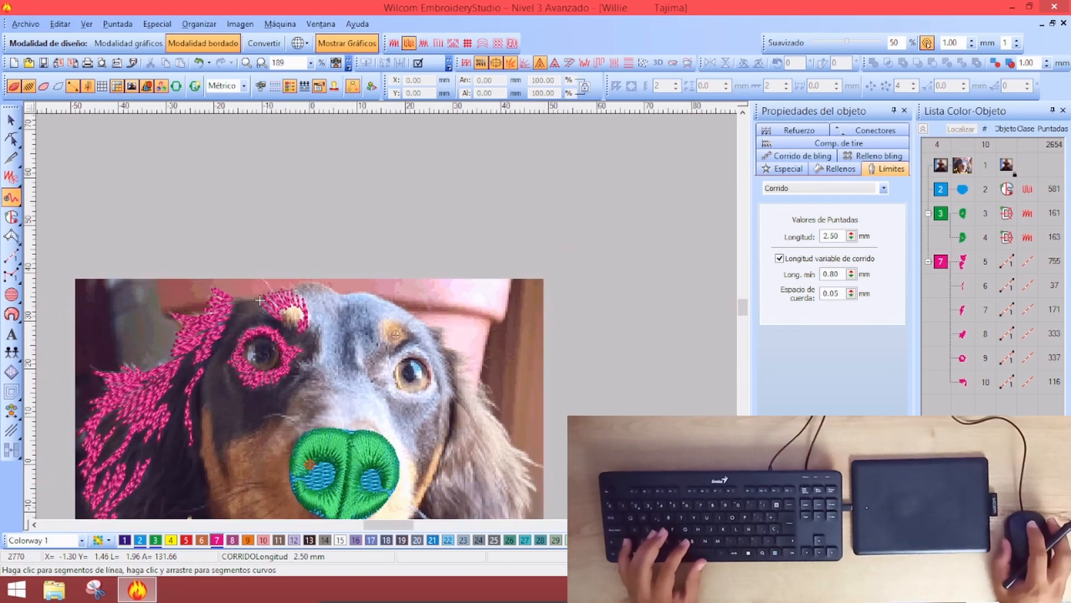
scroll(292, 249, up, 4)
scroll(291, 250, down, 2)
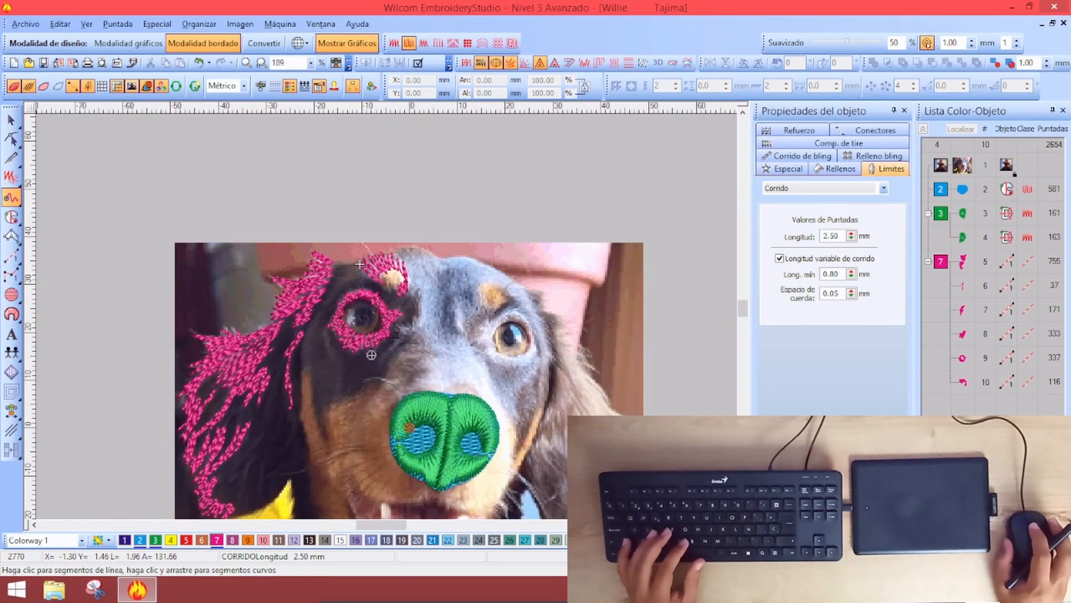
scroll(371, 352, up, 2)
scroll(371, 340, down, 3)
scroll(365, 310, up, 3)
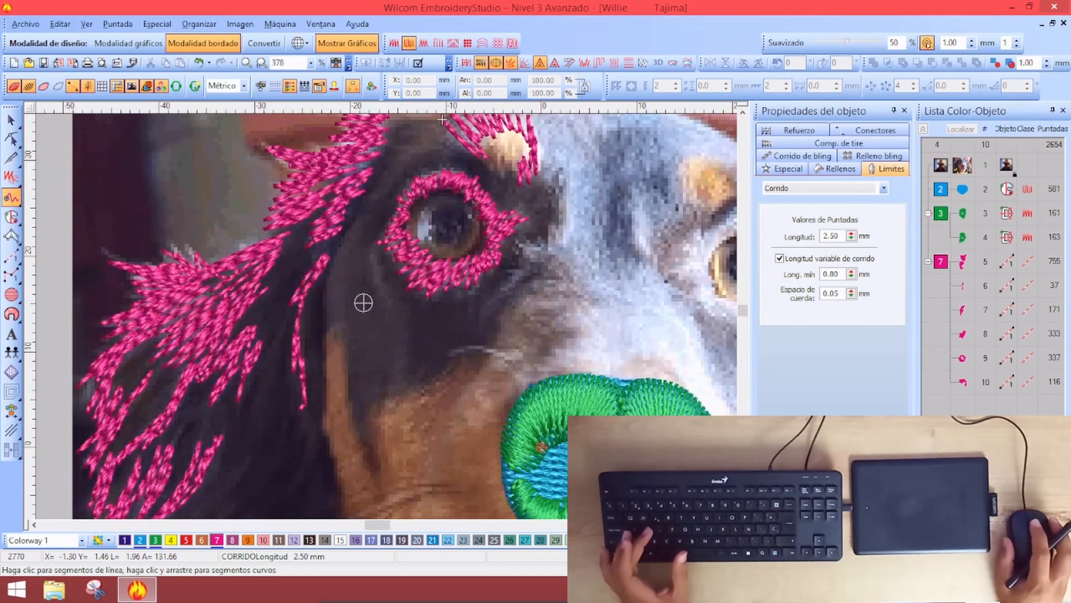
scroll(376, 291, down, 2)
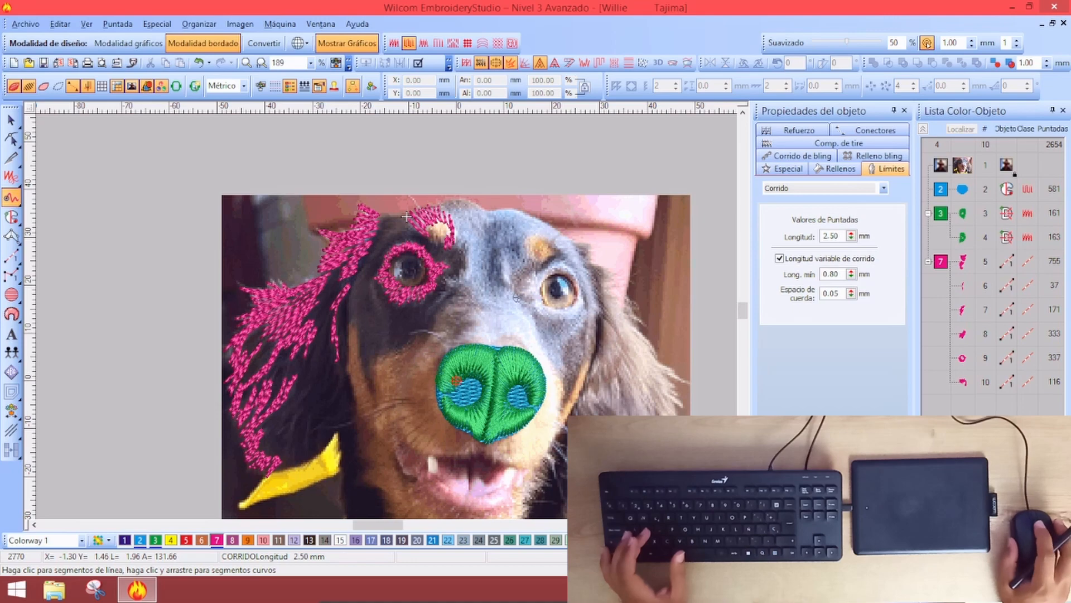
Draw a 442-stitch magenta run ring around the dog's right eye
scroll(516, 297, up, 1)
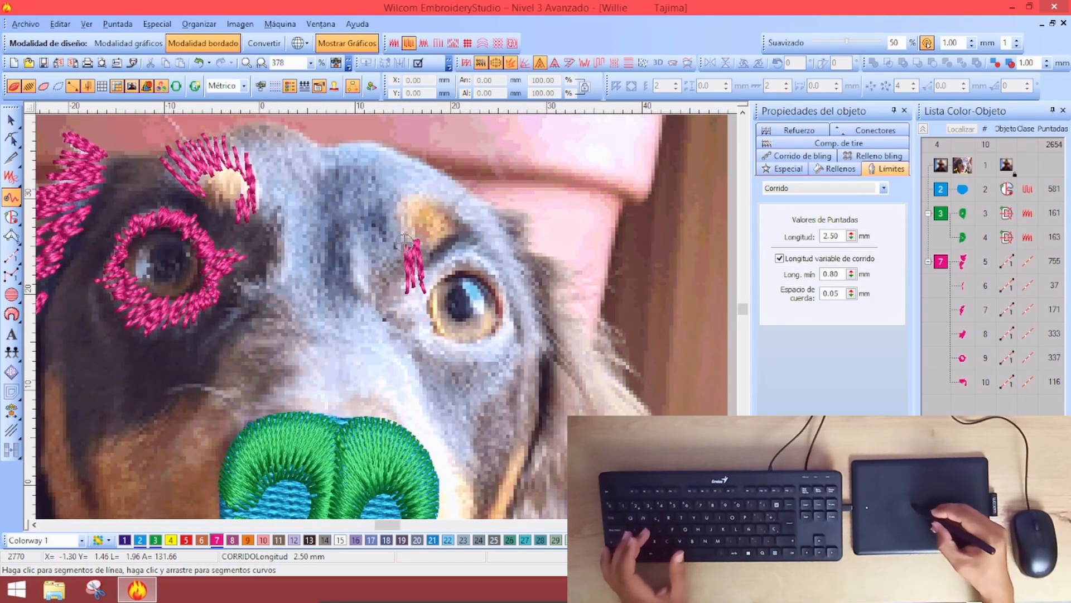
mouse_move(406, 319)
mouse_down()
mouse_move(387, 304)
mouse_move(423, 344)
mouse_up()
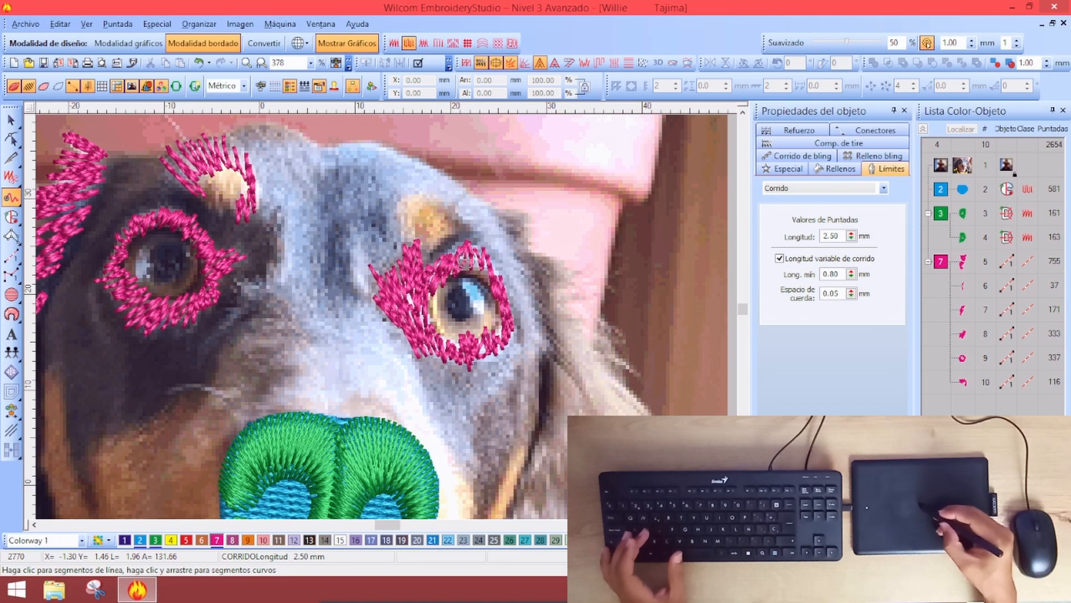
key(Return)
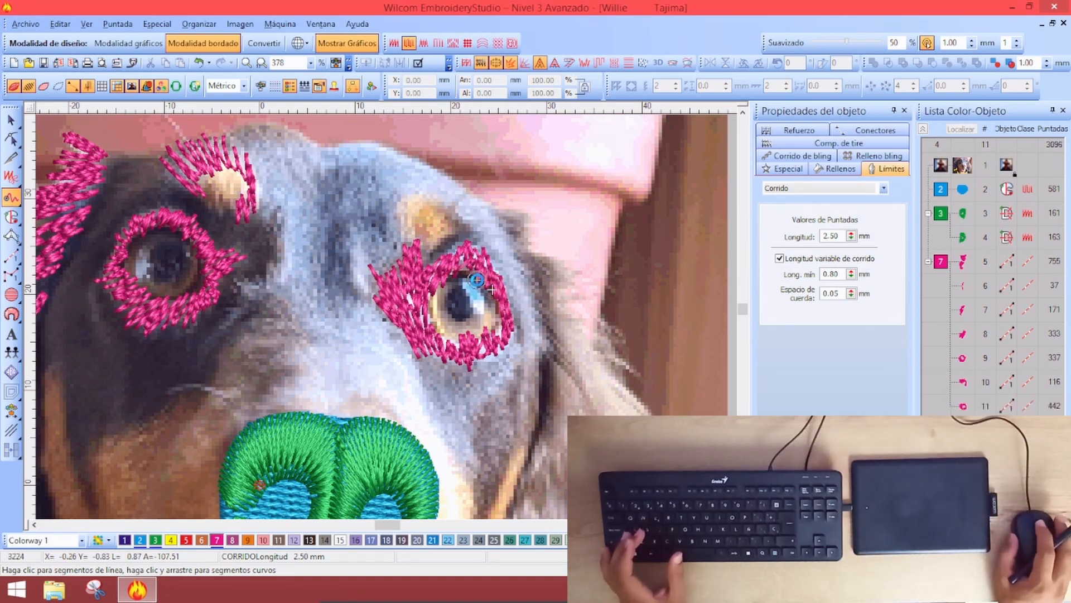
Zoom out and in and toggle the stitch display to review the new ring
key(shift+z)
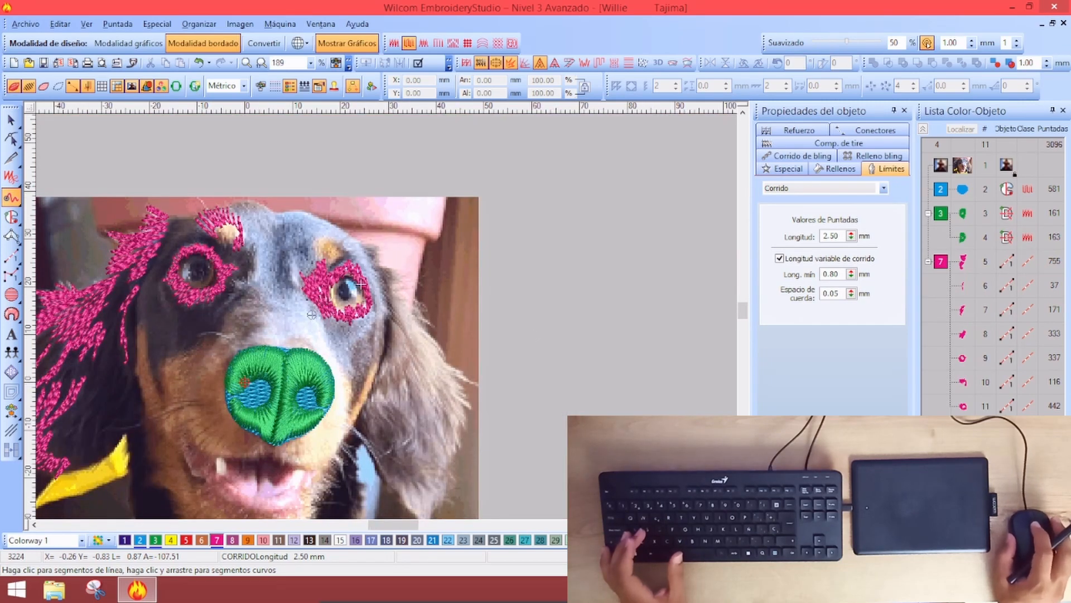
key(shift+z)
key(z)
key(z)
key(shift+z)
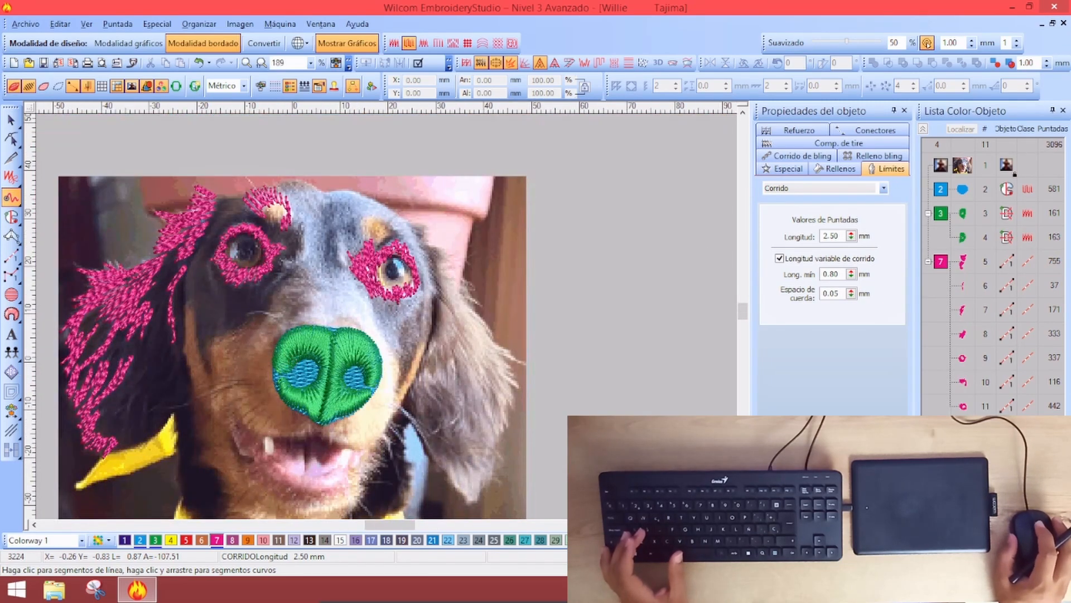
key(z)
key(shift+z)
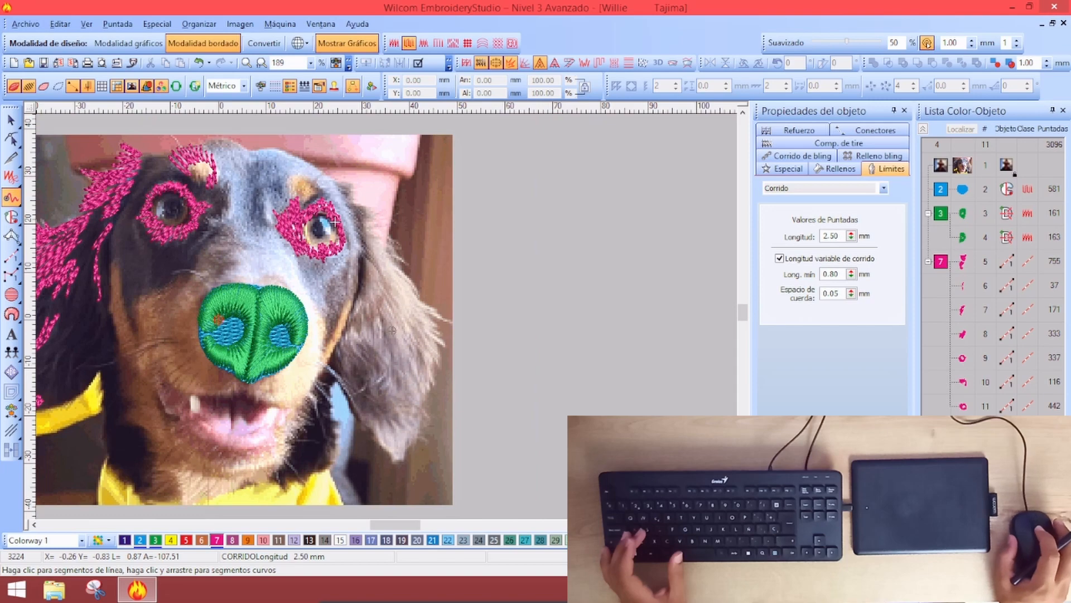
key(shift+z)
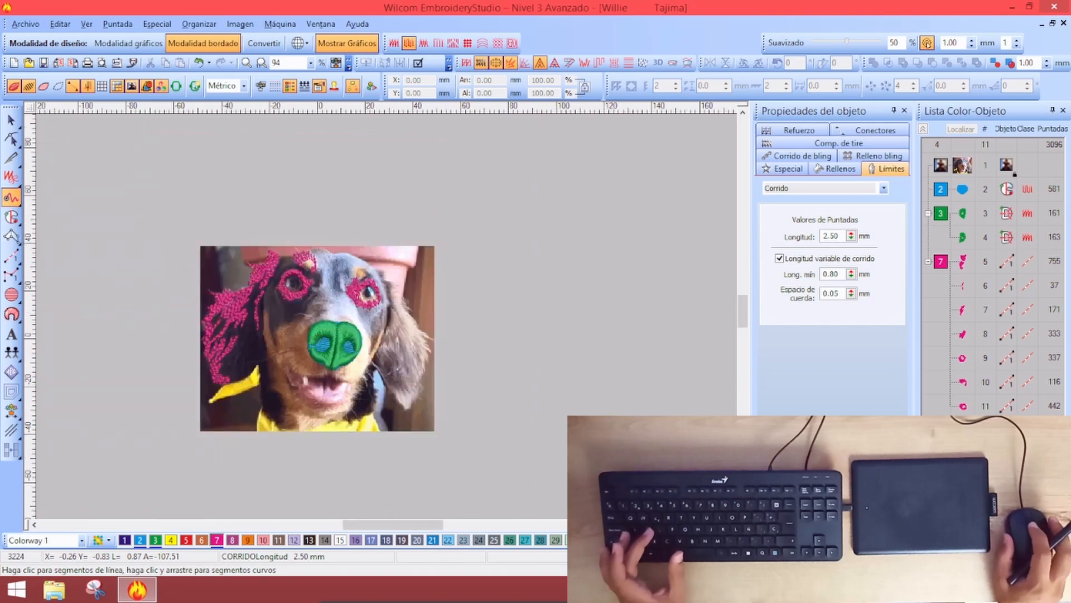
key(s)
key(z)
key(s)
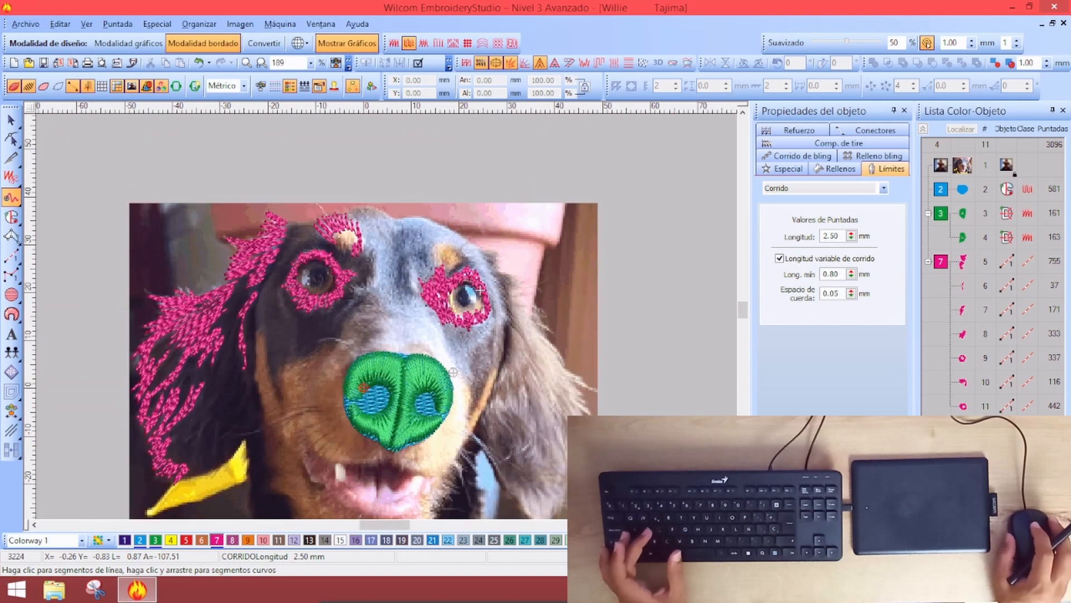
key(s)
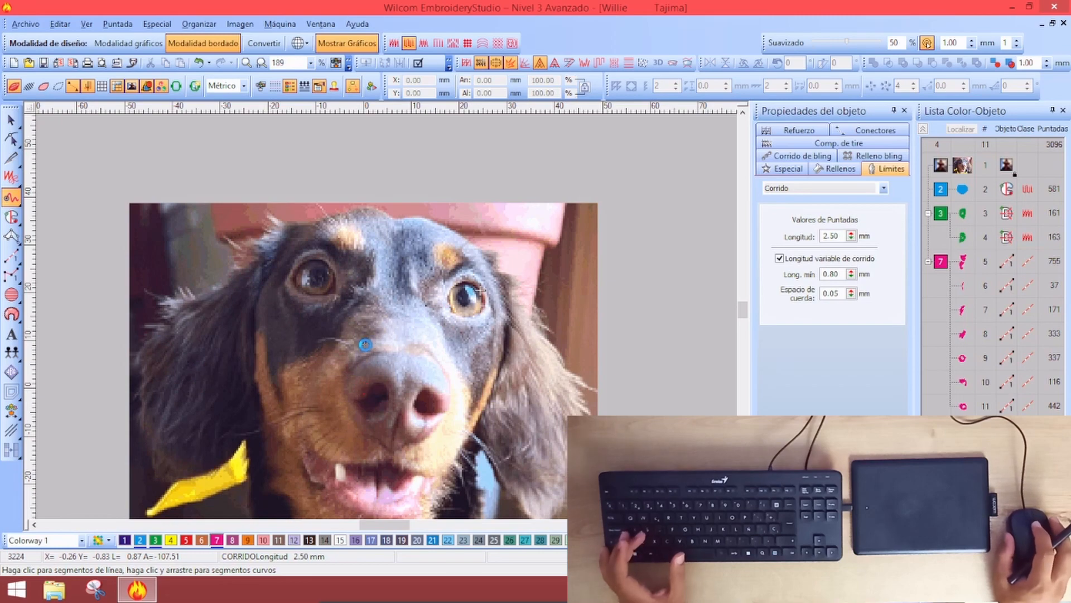
Outline a four-point magenta run patch between the left eye and the green nose
key(z)
key(s)
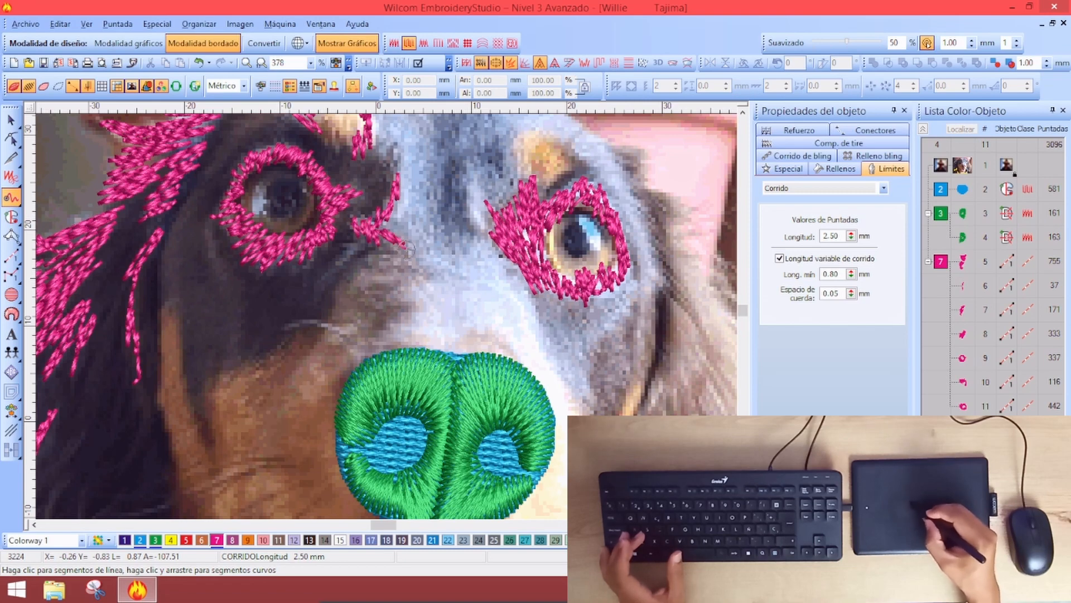
click(415, 281)
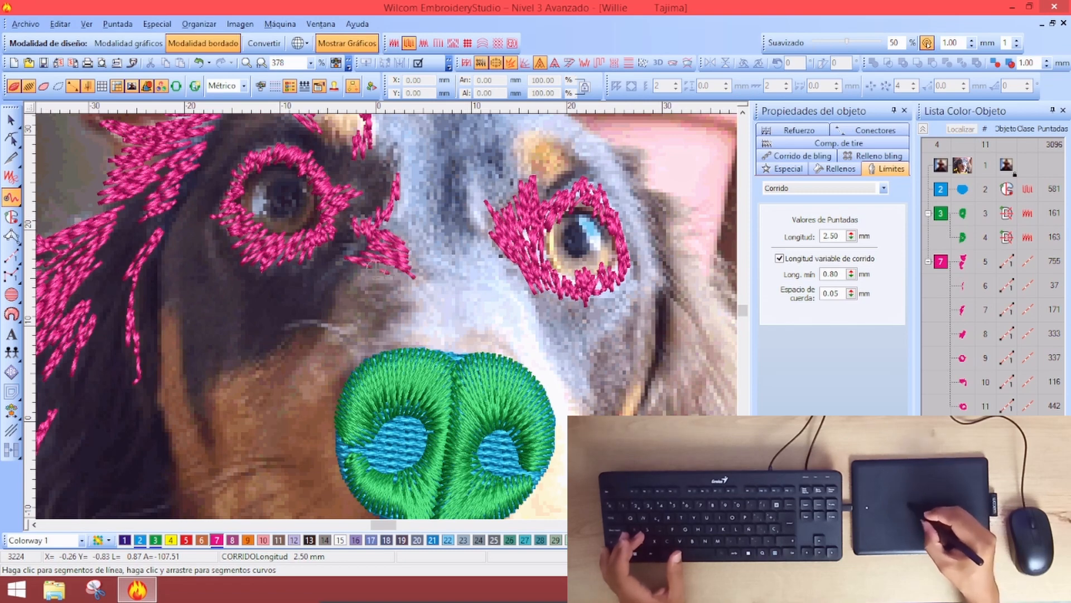
click(356, 283)
click(426, 299)
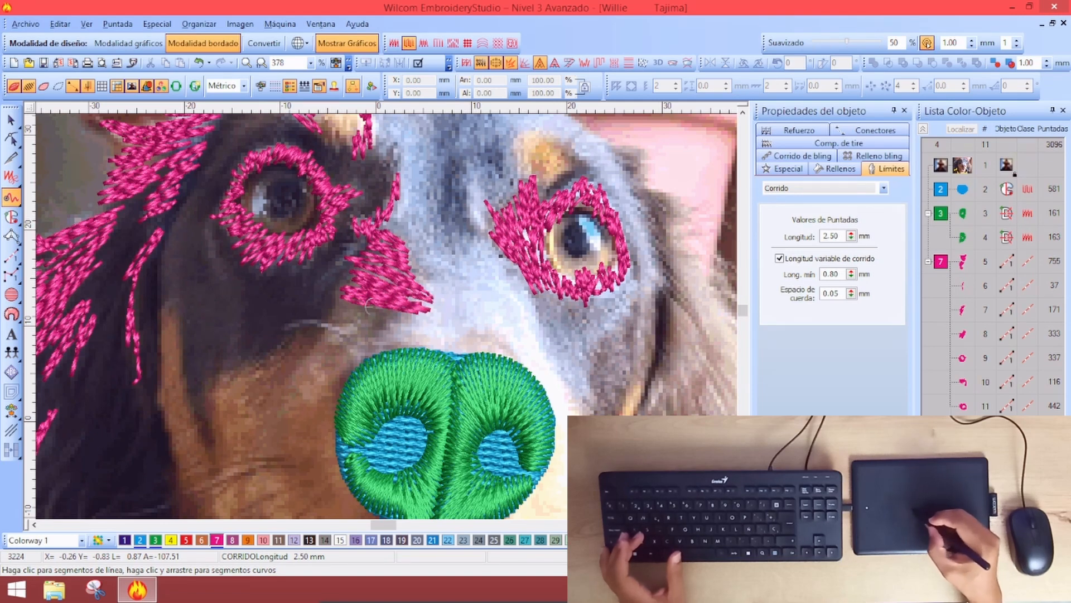
click(426, 331)
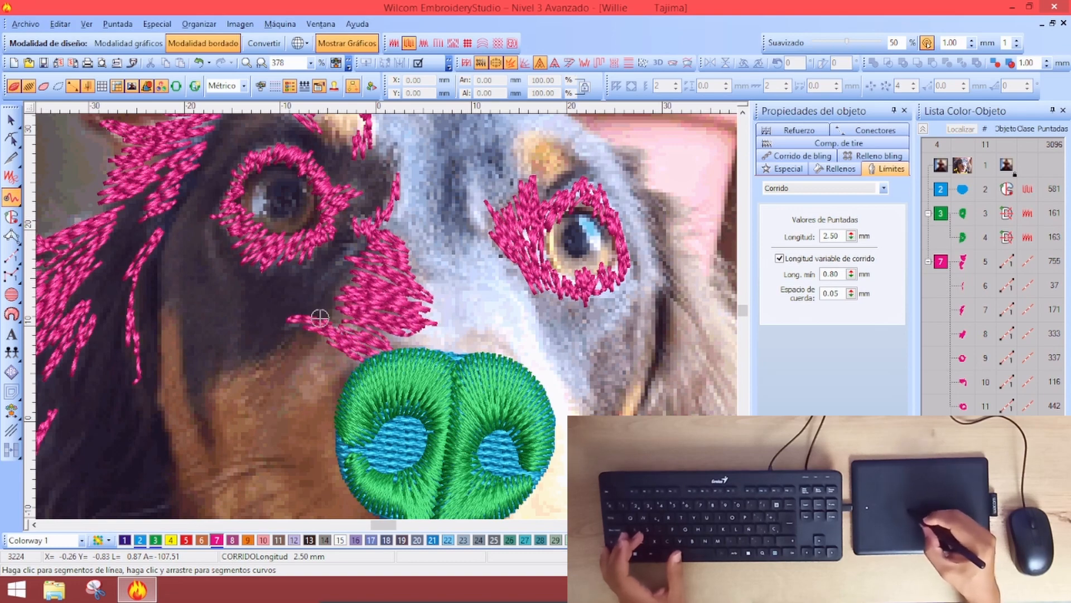
key(Return)
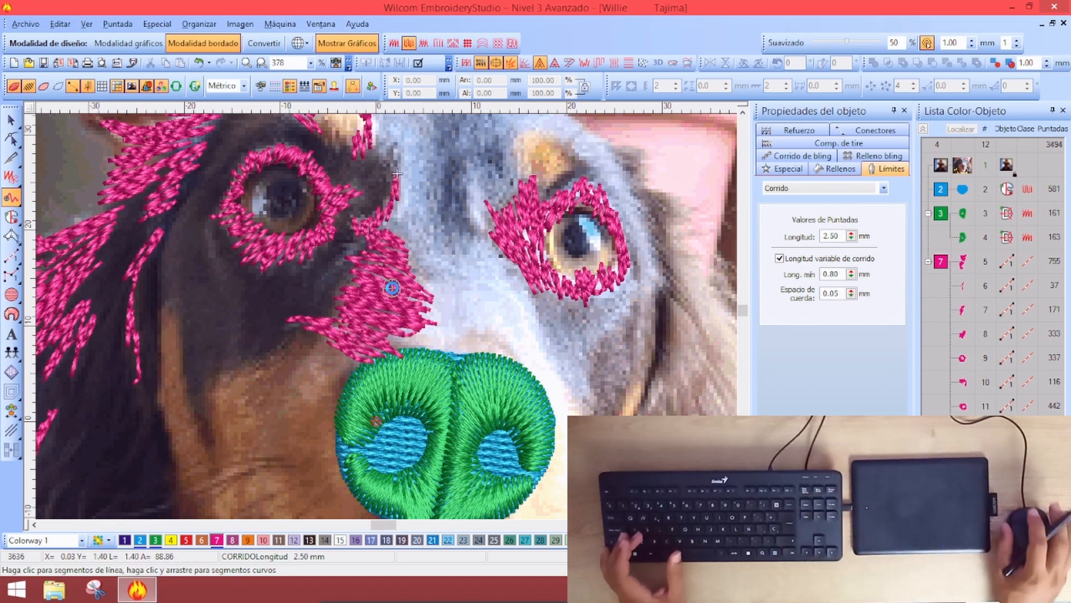
scroll(396, 175, down, 1)
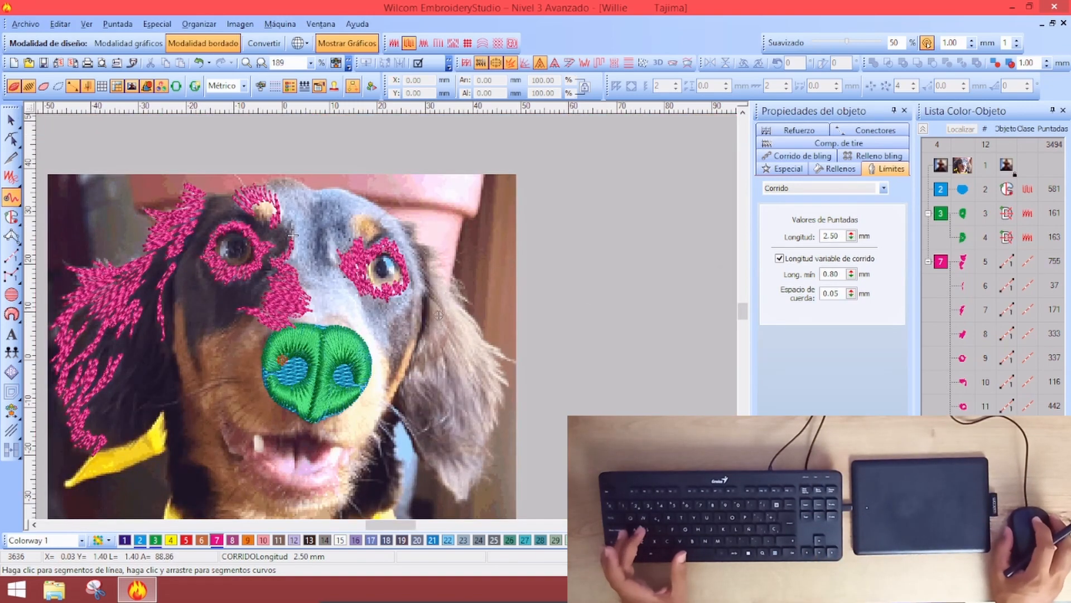
Draw a magenta run strand along the right cheek beside the nose
key(s)
key(s)
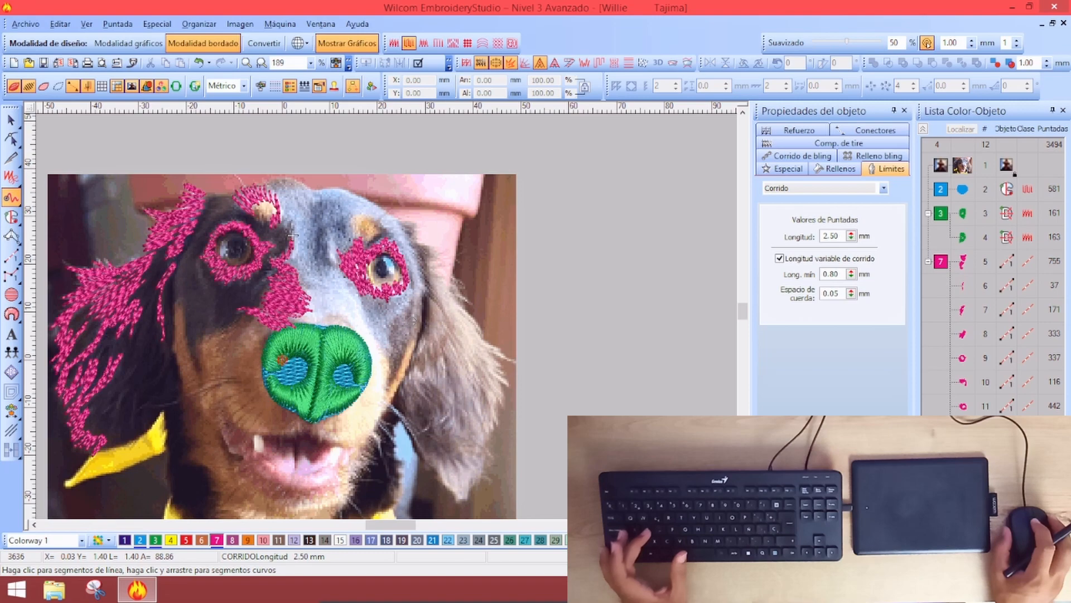
key(s)
key(s)
key(s)
scroll(429, 306, up, 1)
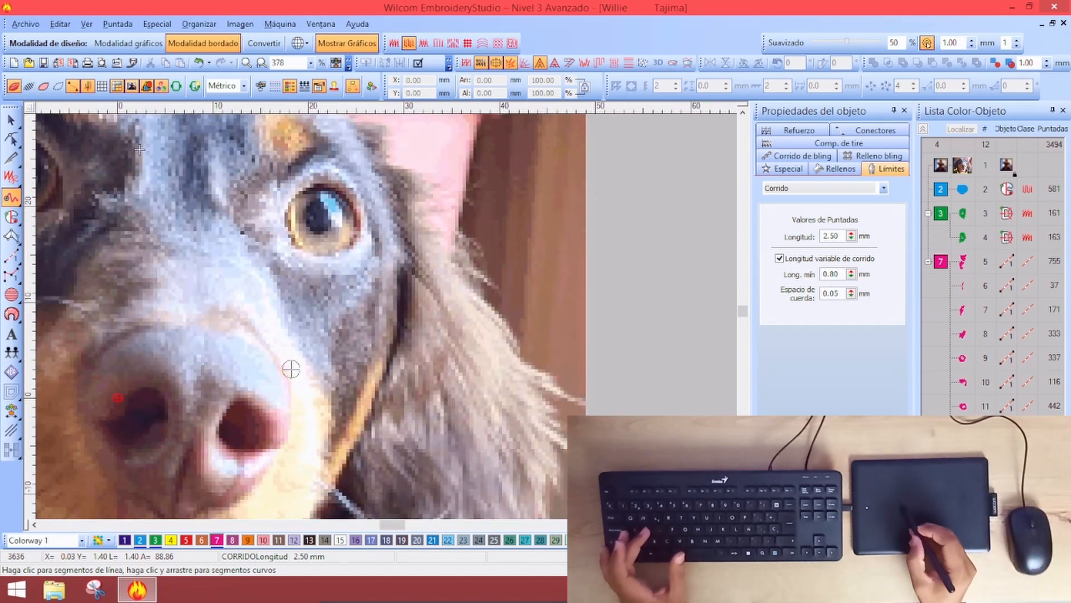
key(s)
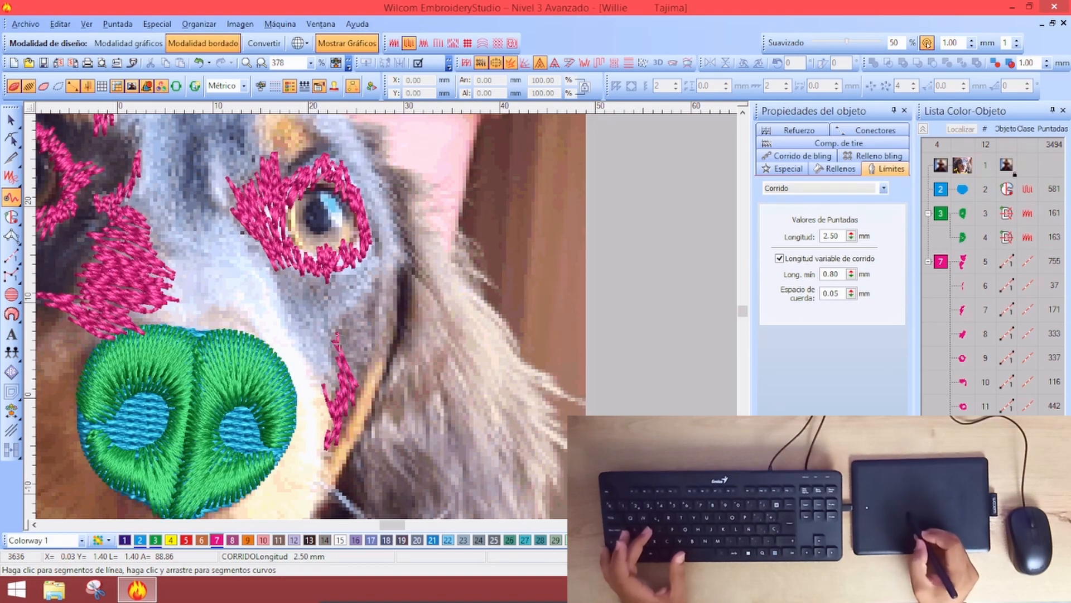
mouse_move(357, 338)
mouse_down()
mouse_move(373, 304)
mouse_move(370, 341)
mouse_up()
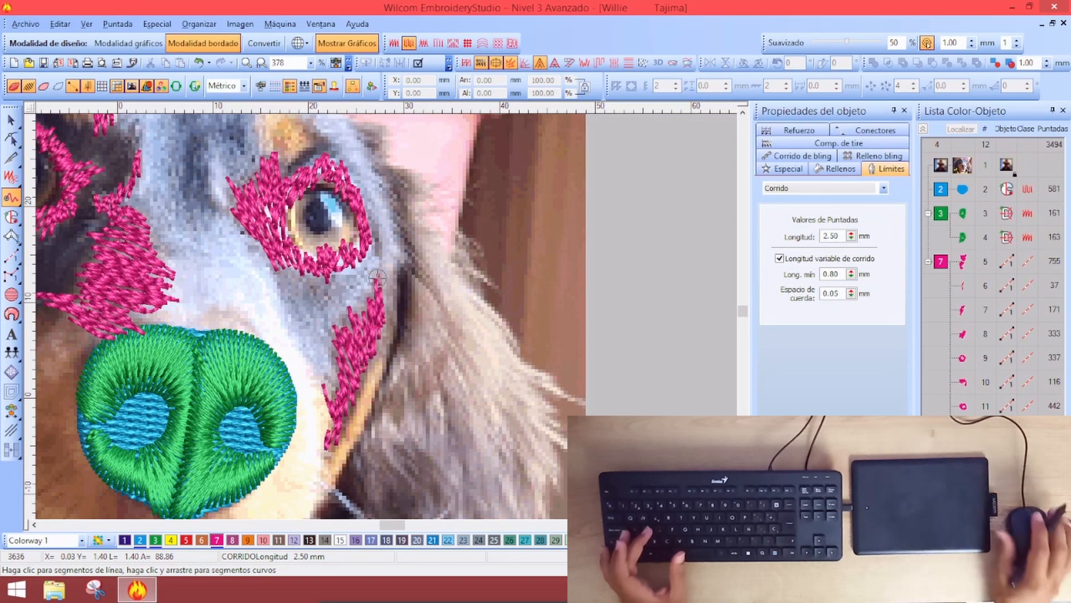
key(Return)
Add another magenta run strand above the right eye, reaching 3778 stitches total
scroll(365, 319, down, 2)
scroll(365, 319, up, 2)
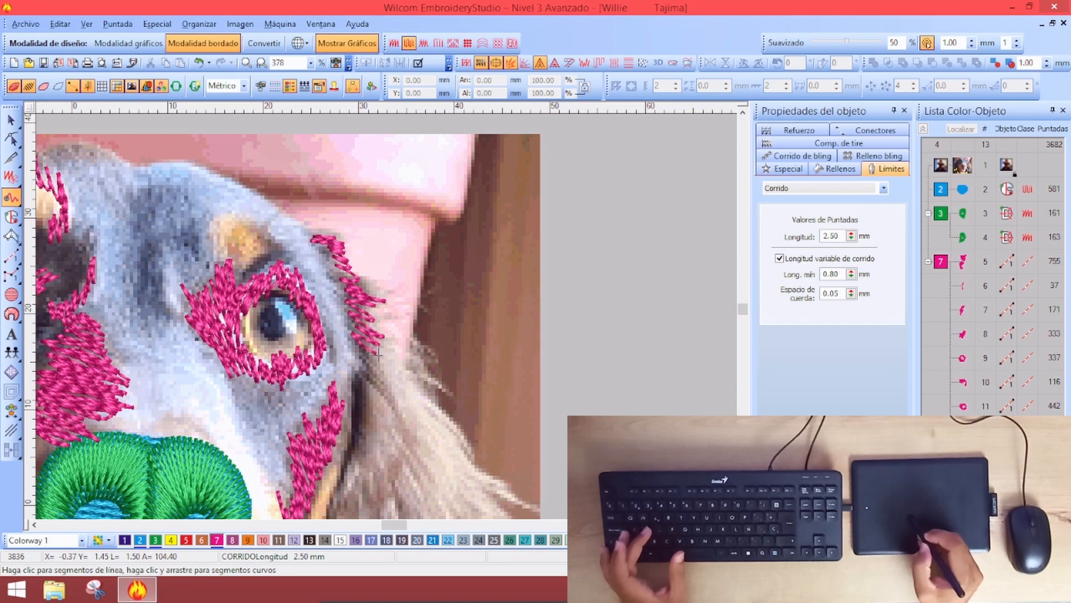
key(Return)
scroll(378, 354, down, 2)
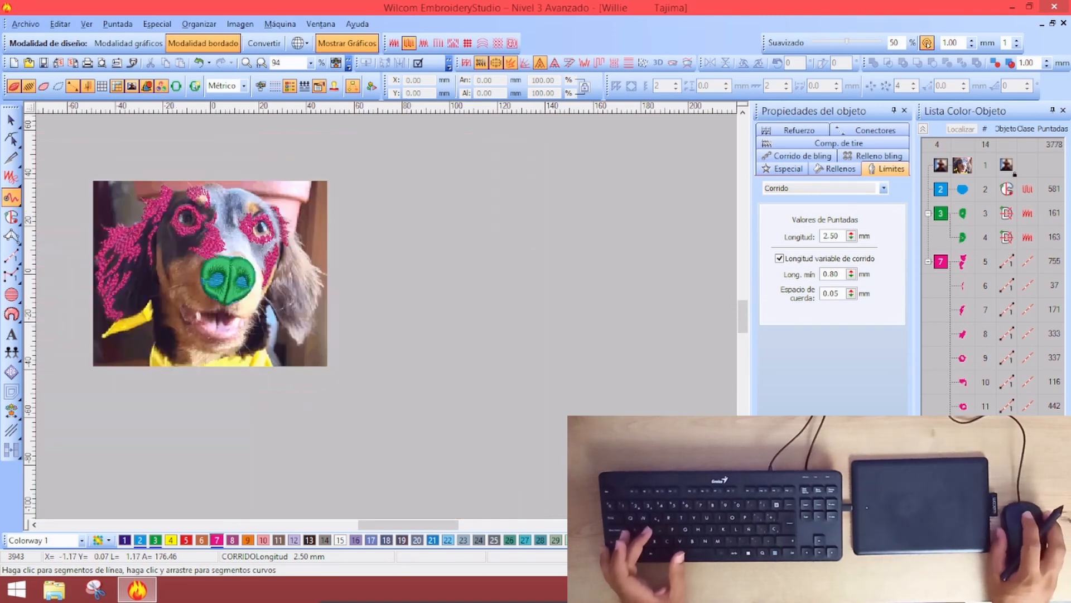
Recolour every strand in colour group 7, the fur and eye rings, to yellow palette colour 4
scroll(383, 313, up, 1)
scroll(383, 313, down, 1)
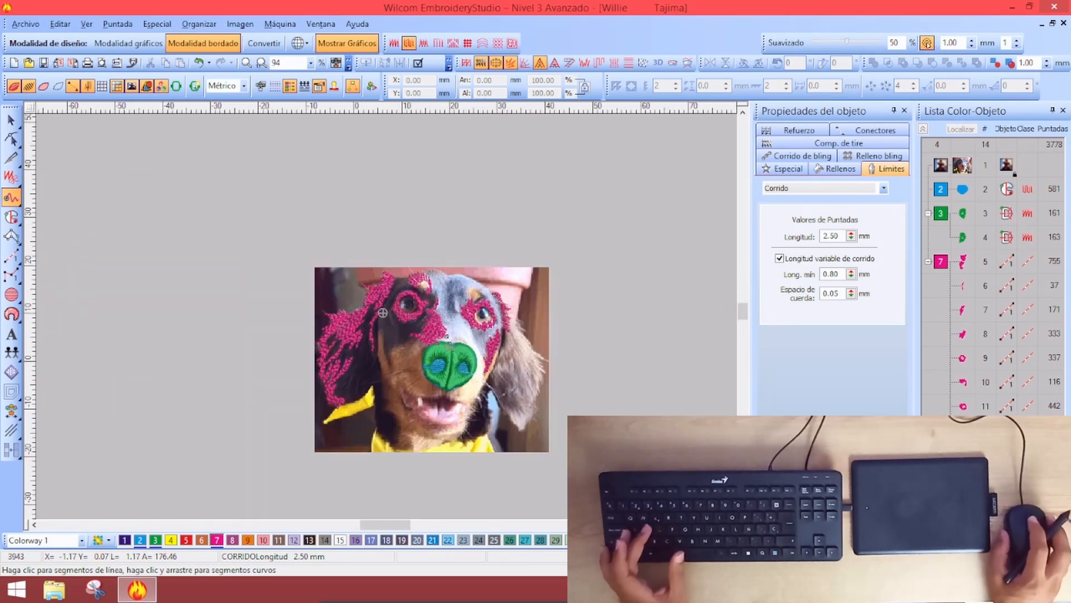
scroll(383, 313, up, 1)
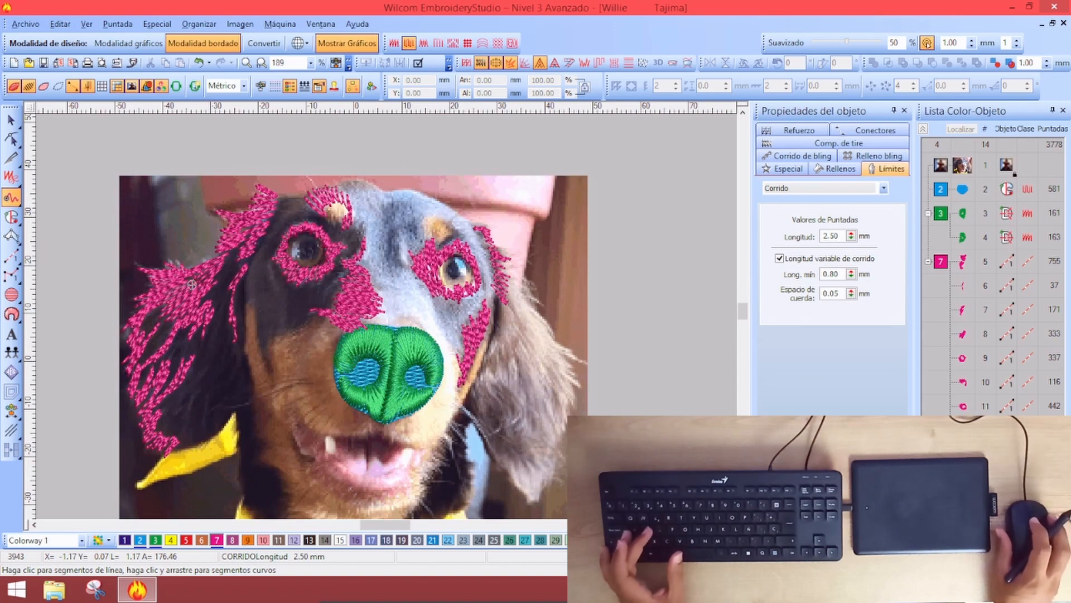
scroll(293, 276, up, 1)
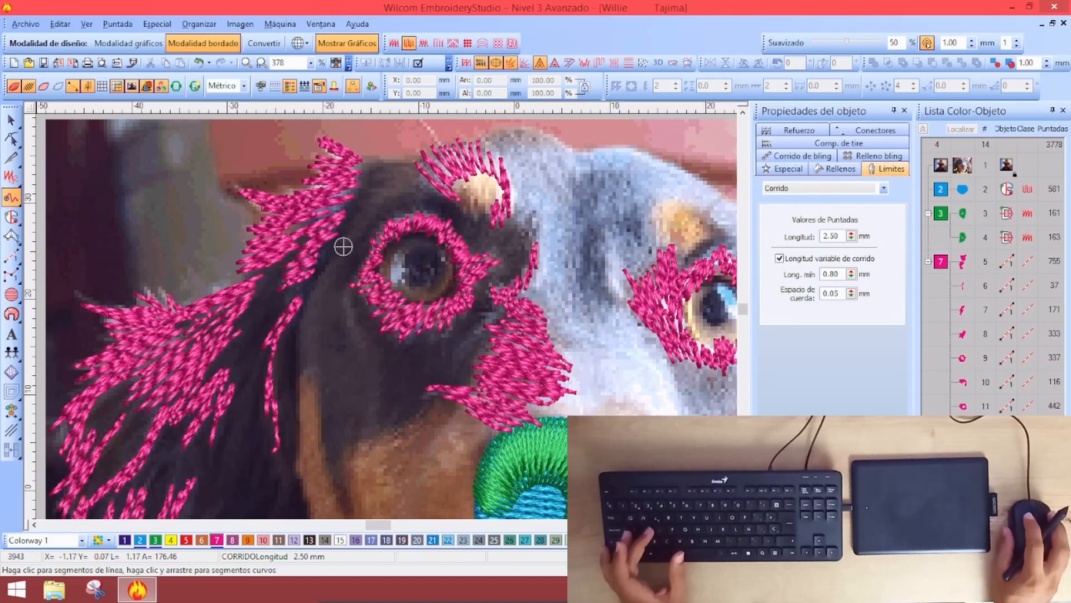
key(shift+z)
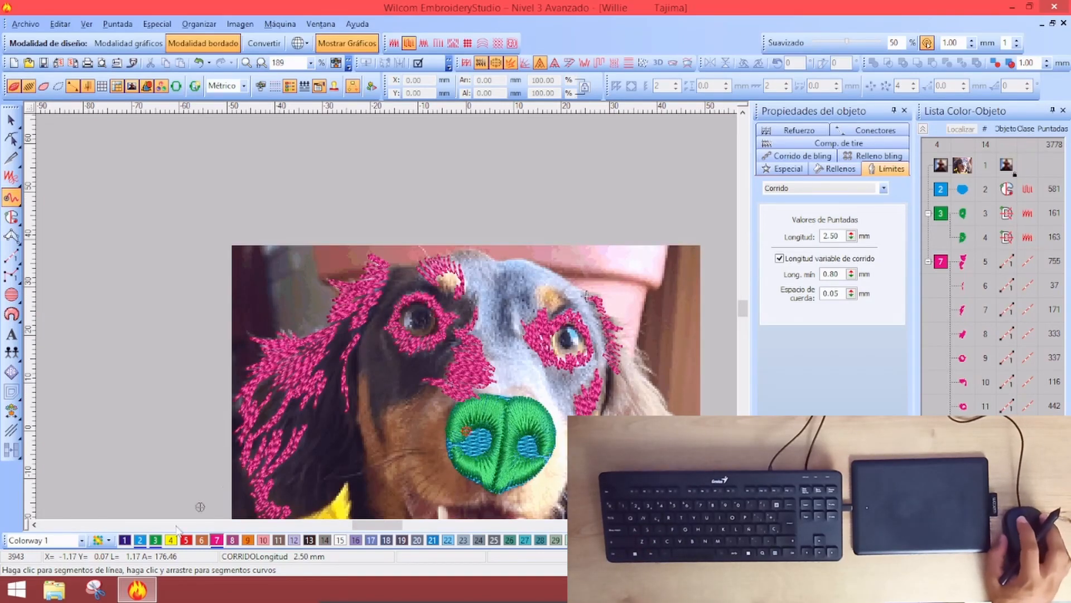
click(944, 262)
click(171, 539)
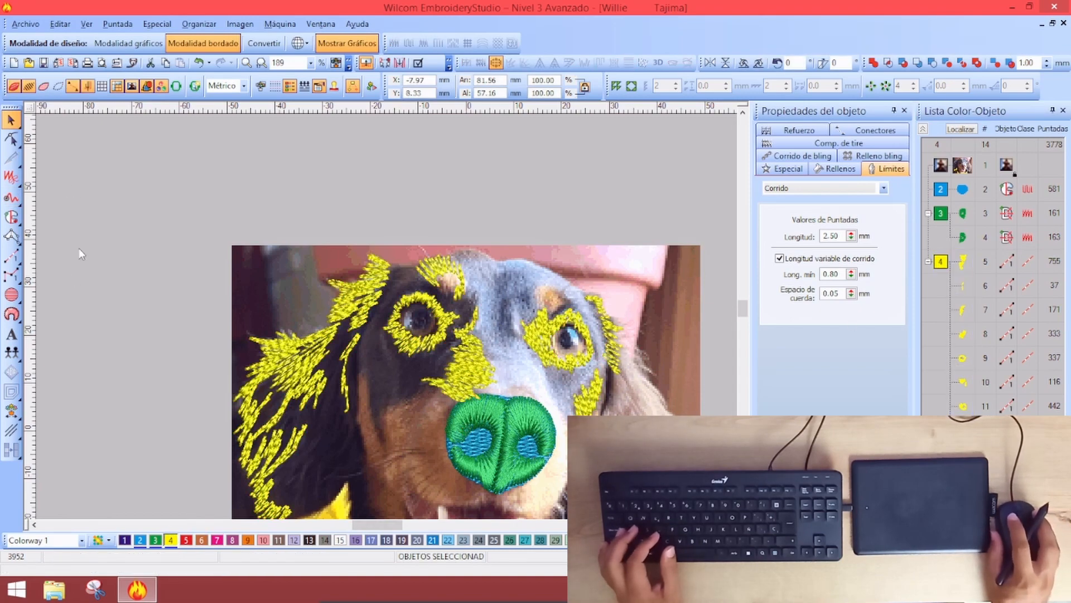
click(11, 197)
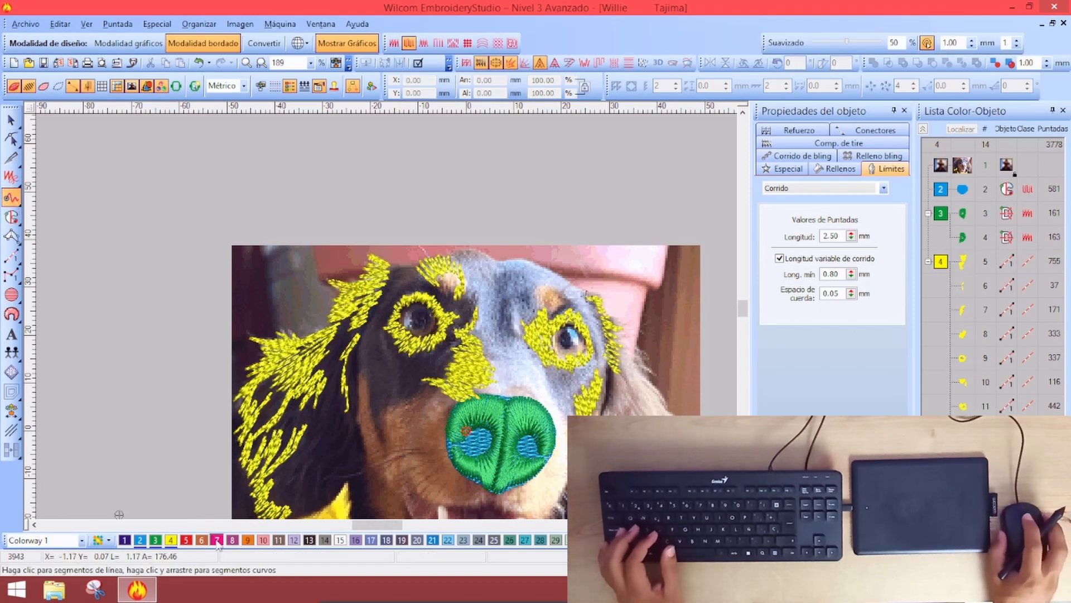
Trace two magenta freehand run strands along the dark fur beside and above the left eye
key(z)
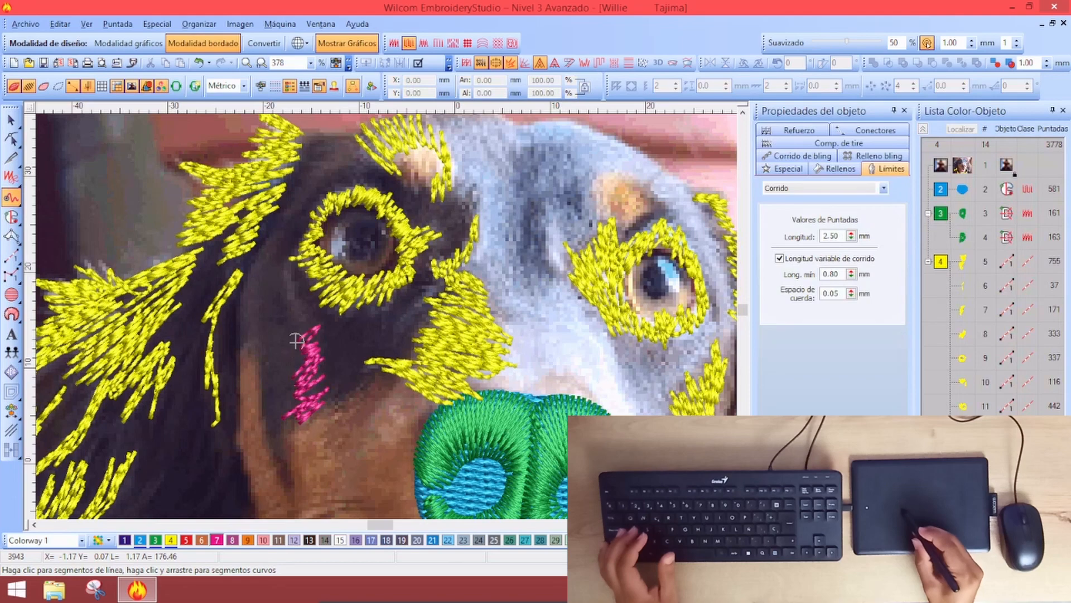
click(267, 257)
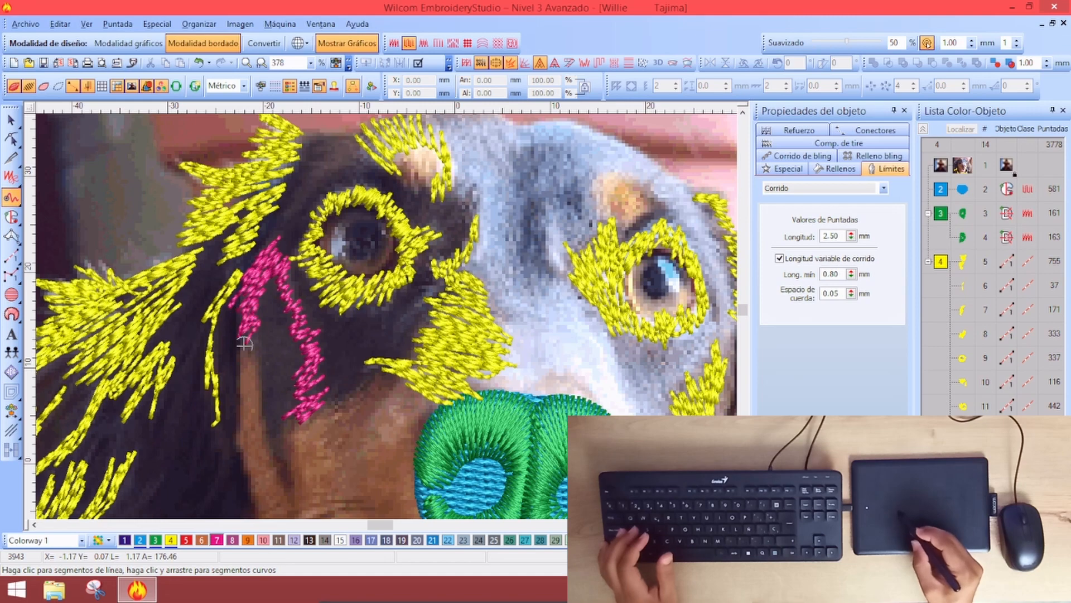
key(Return)
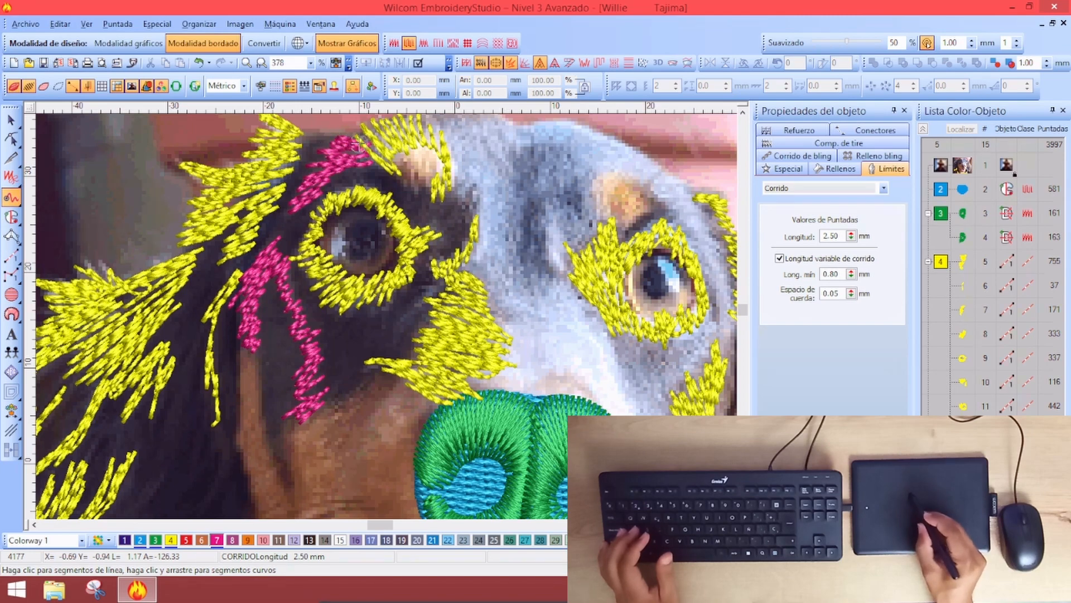
key(Return)
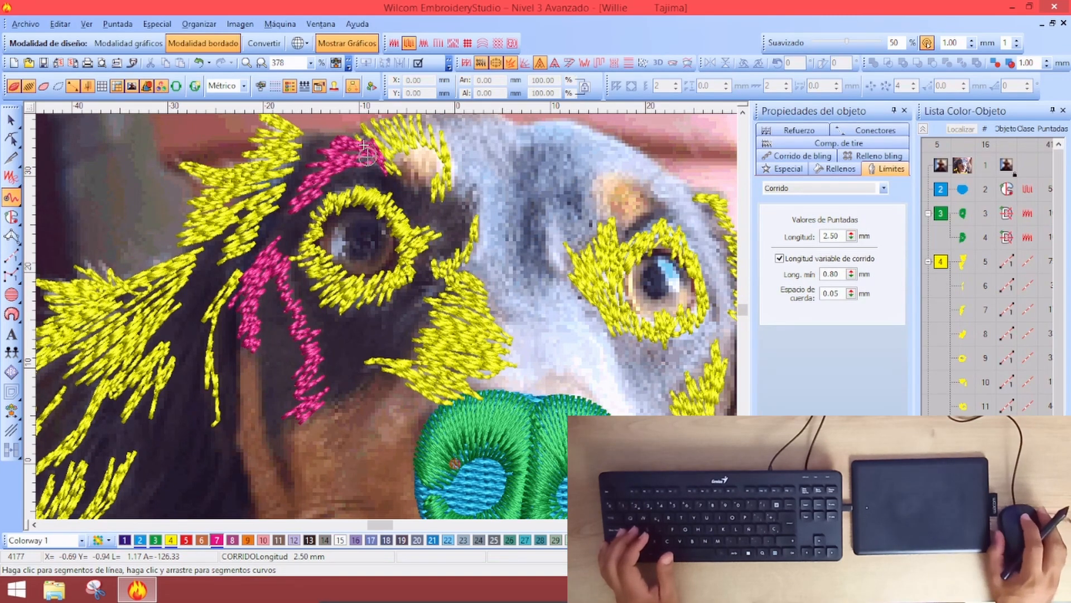
scroll(366, 151, down, 1)
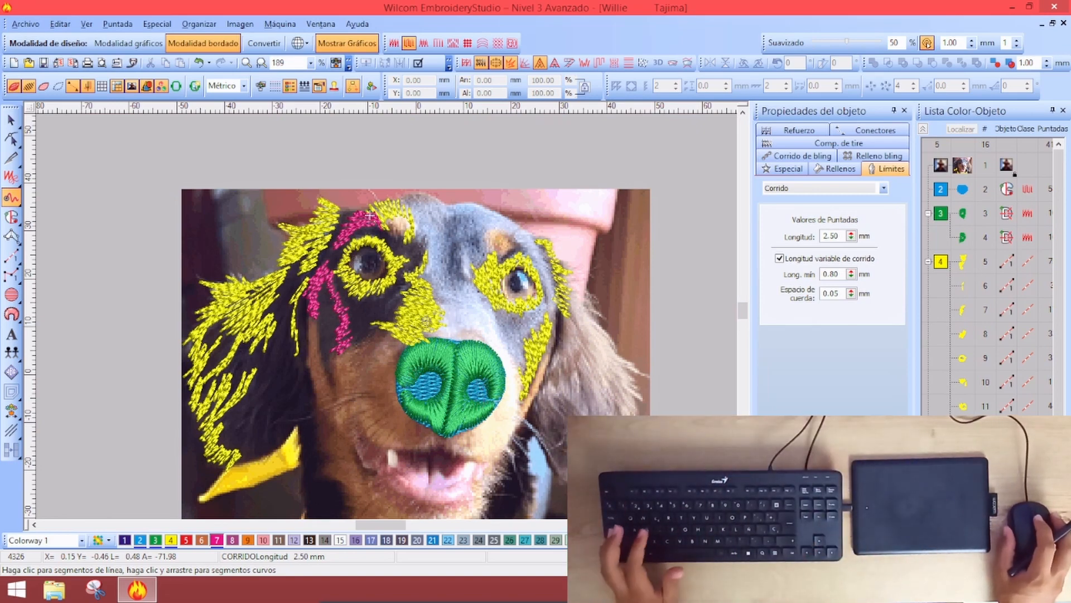
Draw a magenta run strand from the brow at the inner corner of the left eye
key(z)
key(shift+z)
key(z)
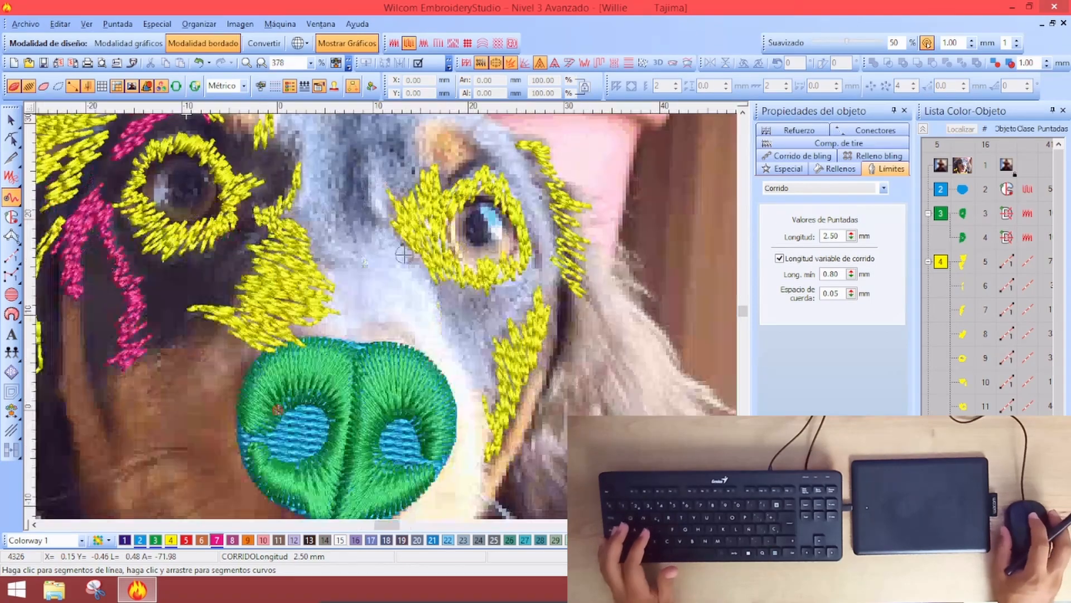
key(shift+z)
key(z)
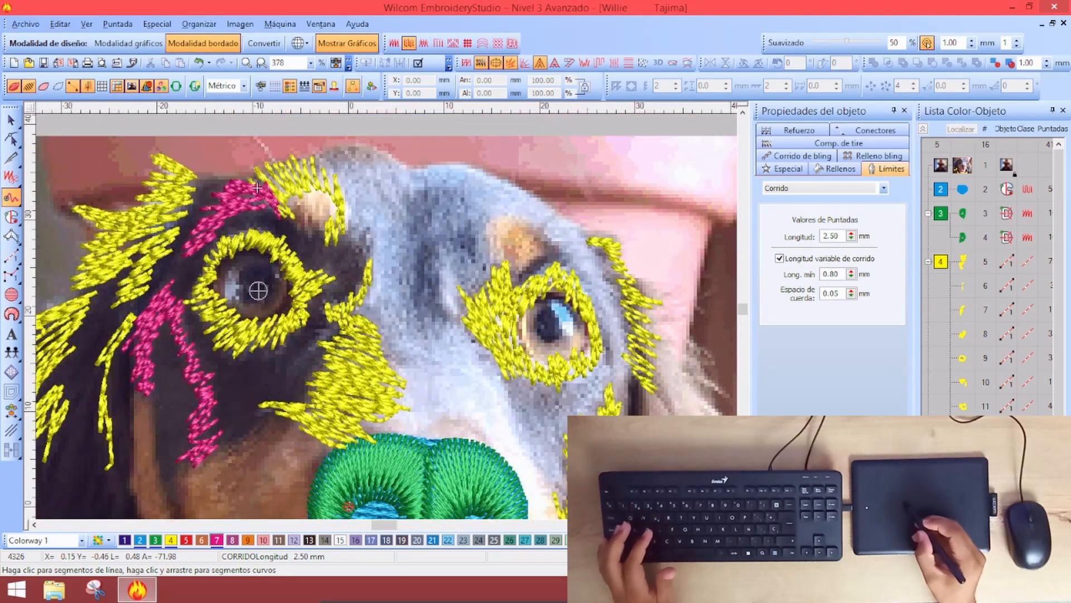
mouse_move(327, 238)
mouse_down()
mouse_move(311, 276)
mouse_move(336, 283)
mouse_move(315, 309)
mouse_move(361, 238)
mouse_move(358, 265)
mouse_up()
key(Return)
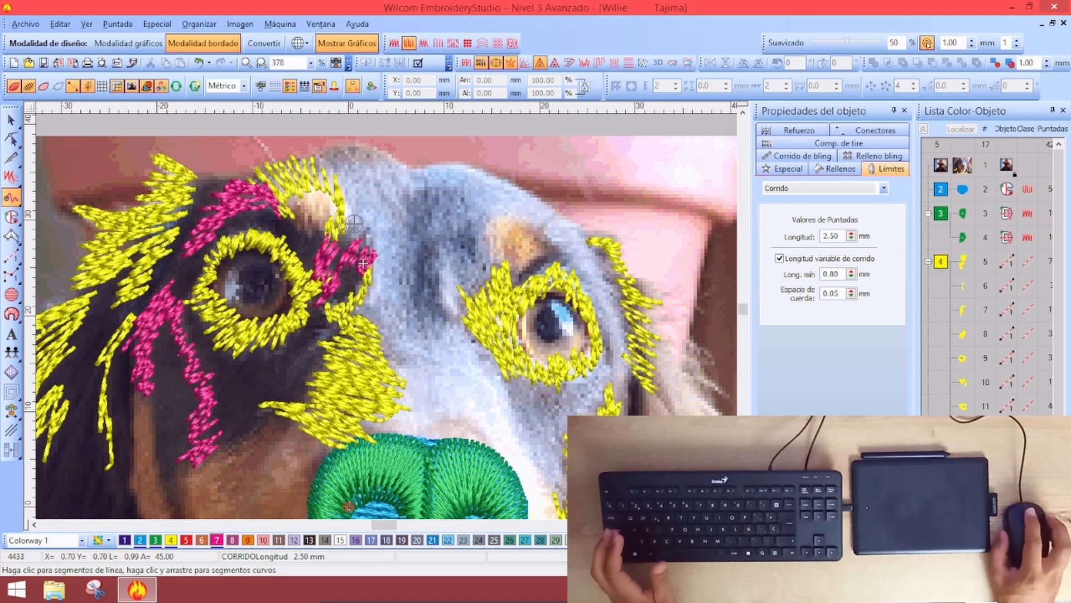
Draw a magenta hook strand over the tan brow spot above the right eye
scroll(364, 264, down, 1)
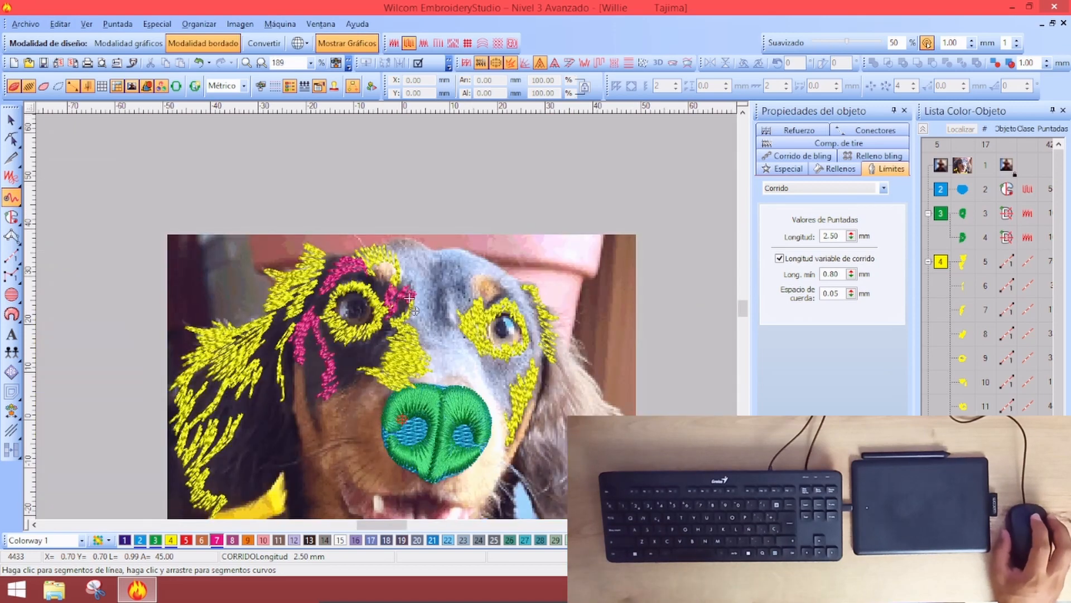
scroll(406, 351, up, 1)
scroll(406, 350, up, 1)
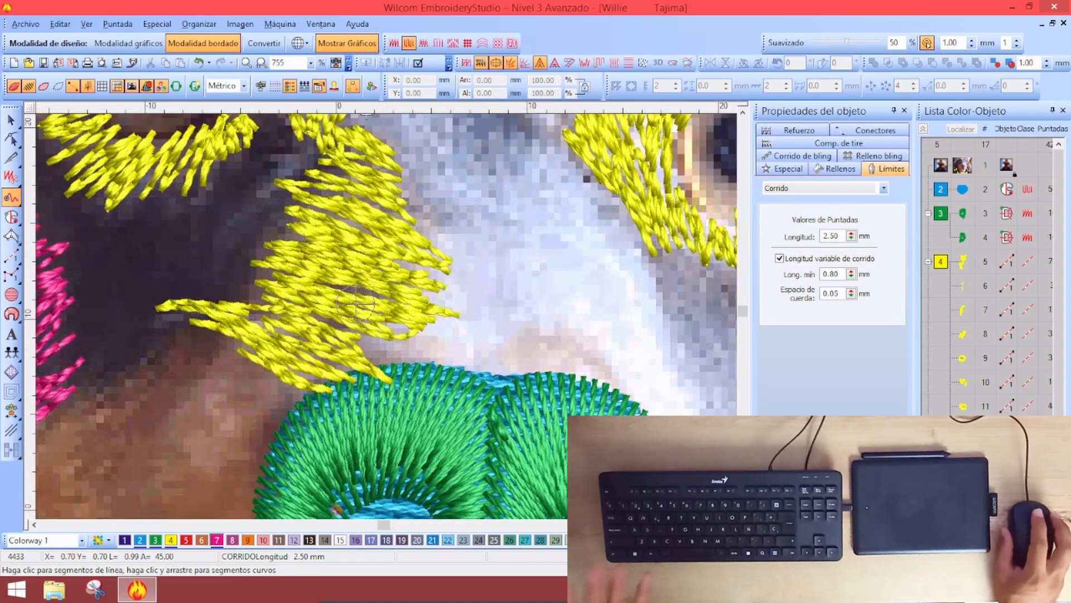
scroll(390, 329, down, 2)
scroll(386, 315, down, 1)
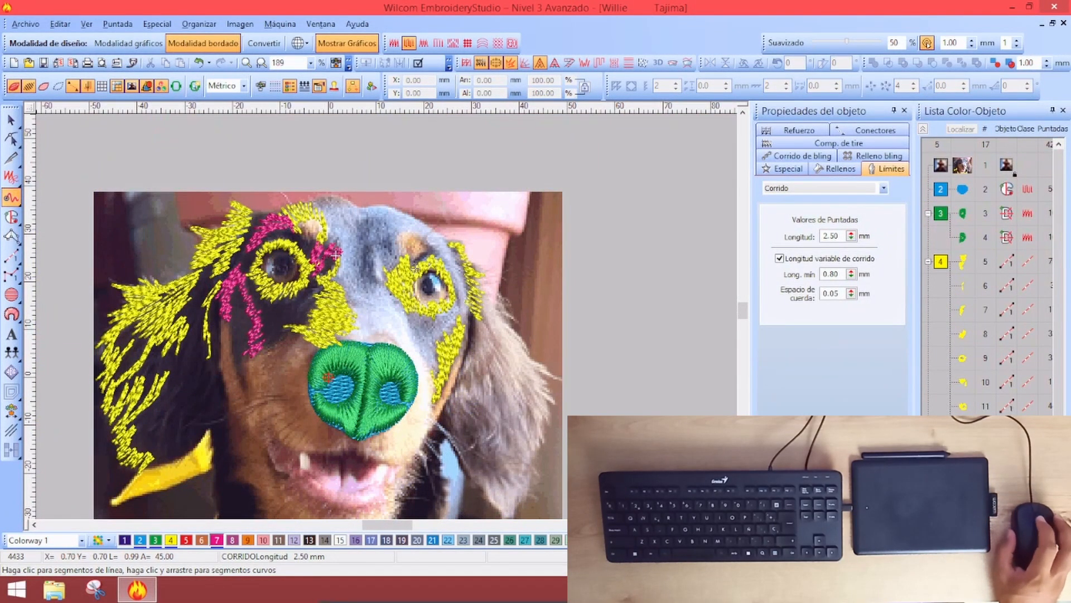
scroll(427, 282, up, 2)
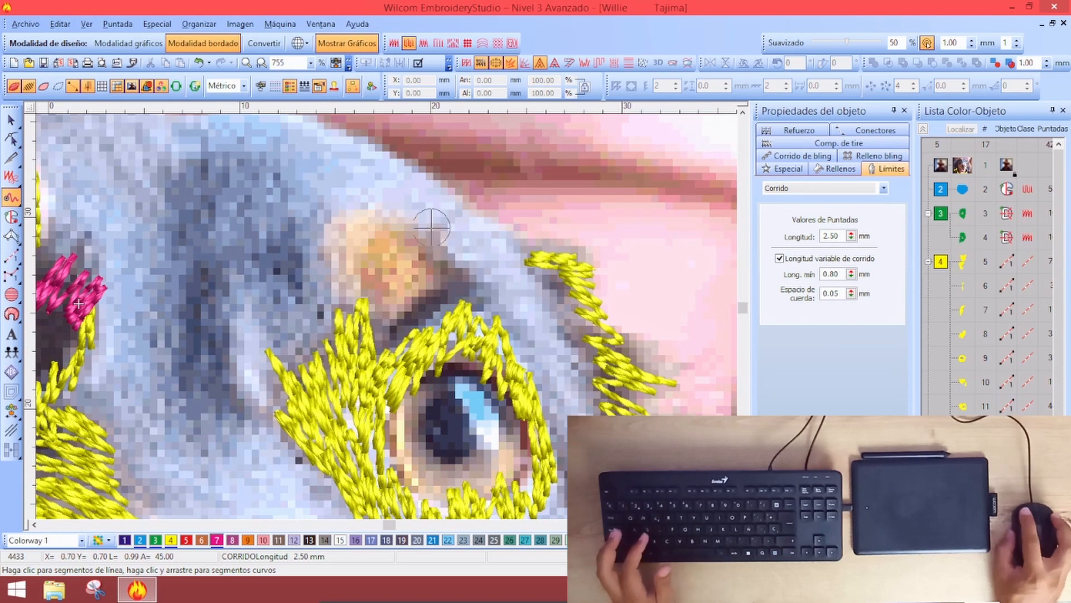
mouse_move(416, 245)
mouse_down()
mouse_move(440, 229)
mouse_move(421, 251)
mouse_move(430, 261)
mouse_move(450, 237)
mouse_move(437, 290)
mouse_move(458, 270)
mouse_move(447, 297)
mouse_move(465, 282)
mouse_move(419, 299)
mouse_move(465, 261)
mouse_move(403, 328)
mouse_move(452, 285)
mouse_up()
scroll(410, 255, down, 2)
scroll(355, 335, up, 2)
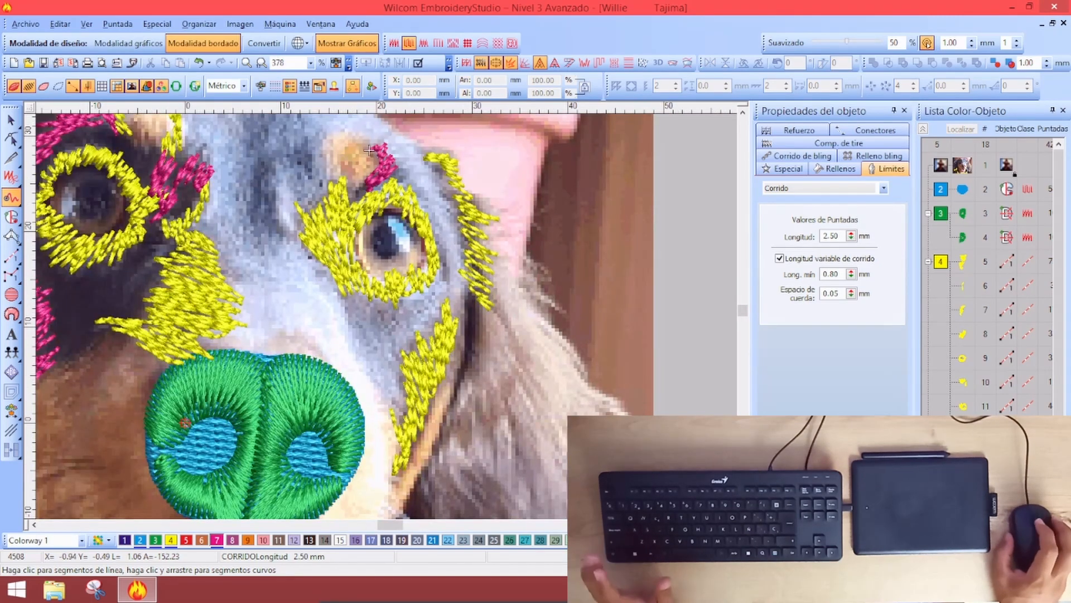
scroll(361, 311, down, 2)
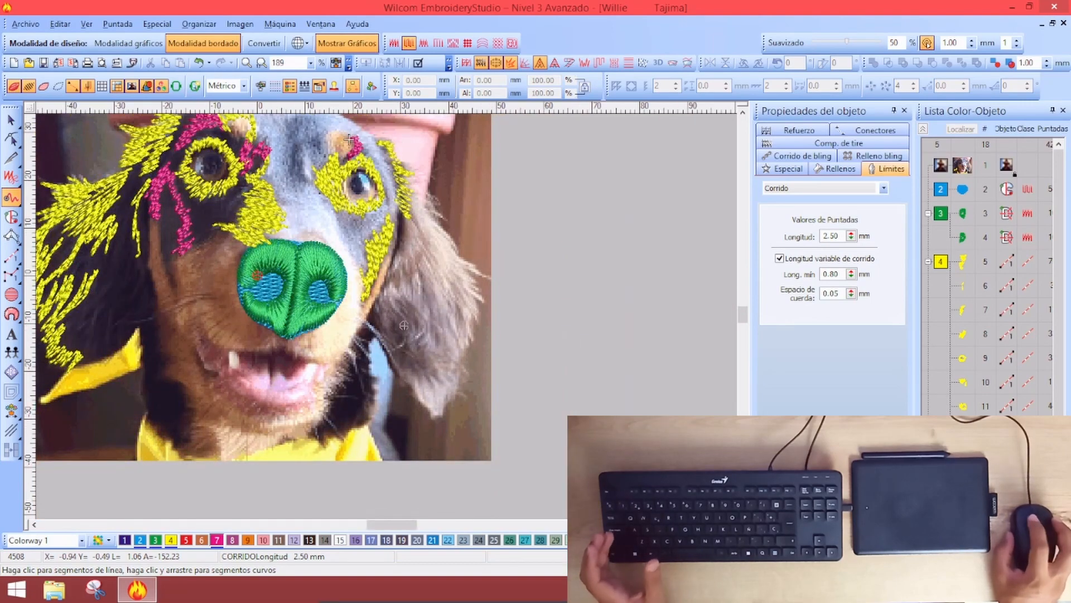
Add a two-point magenta run strand on the ear fur right of the muzzle and finish digitizing
scroll(396, 324, up, 1)
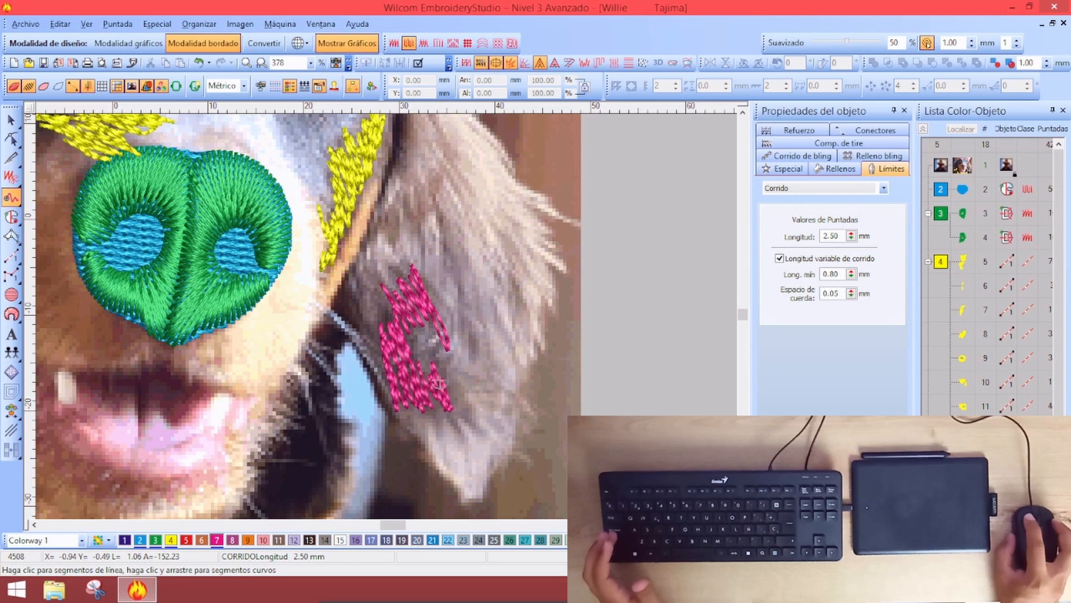
click(363, 326)
click(349, 288)
key(Return)
key(0)
scroll(505, 412, up, 2)
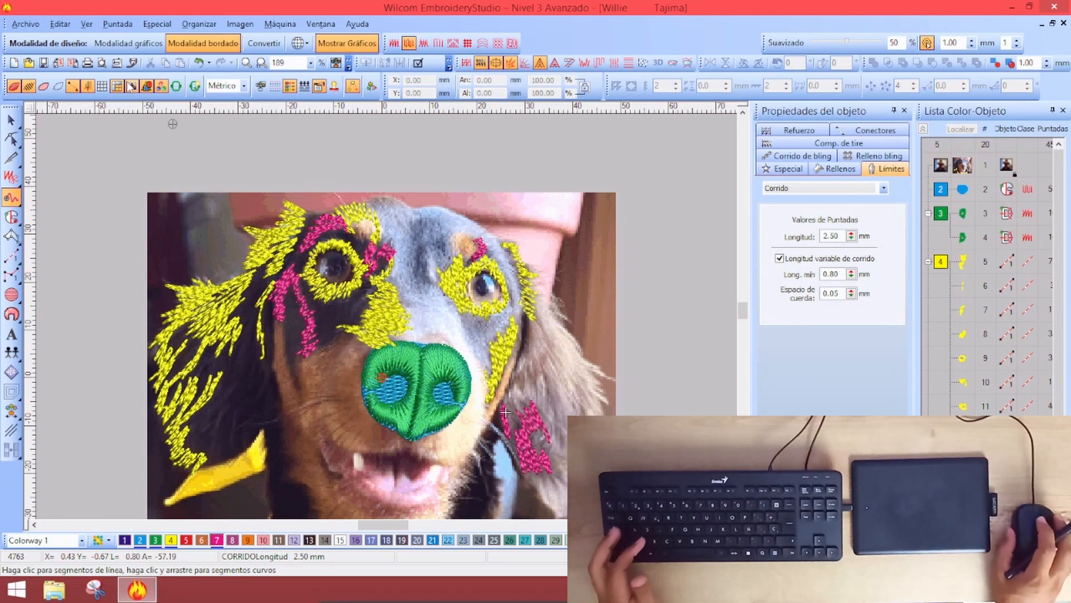
key(Return)
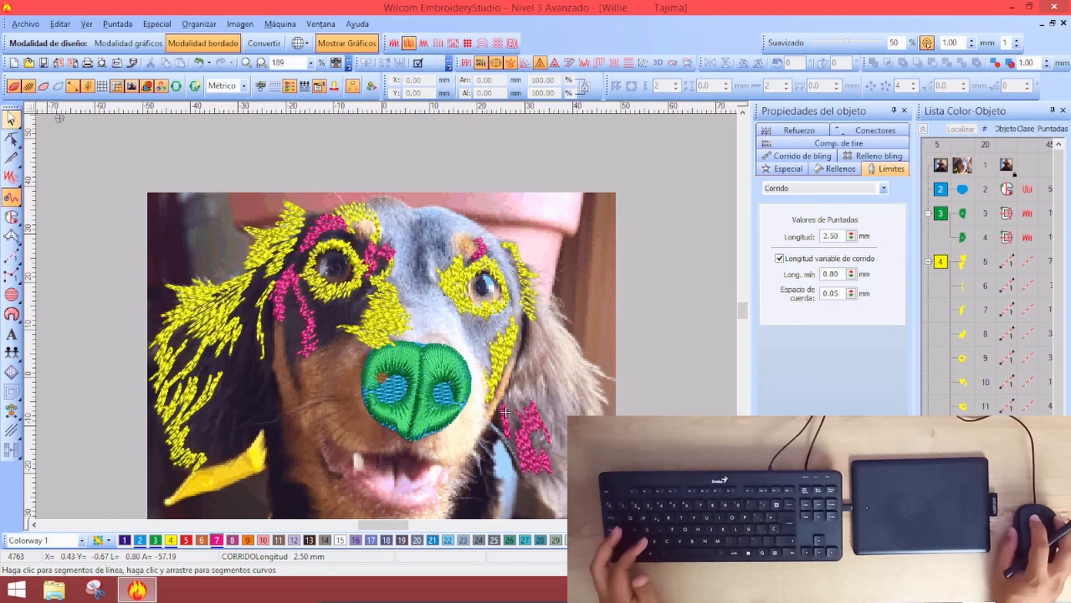
Collapse Lista Color-Objeto into colour groups and select all the colour 7 magenta strands
click(923, 129)
click(936, 266)
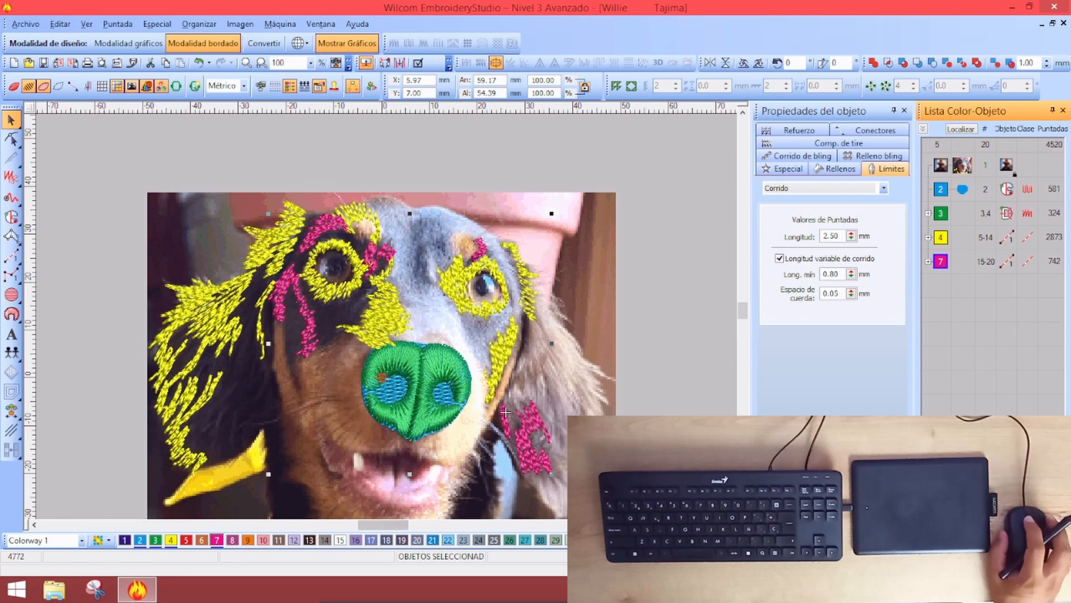
scroll(535, 408, down, 2)
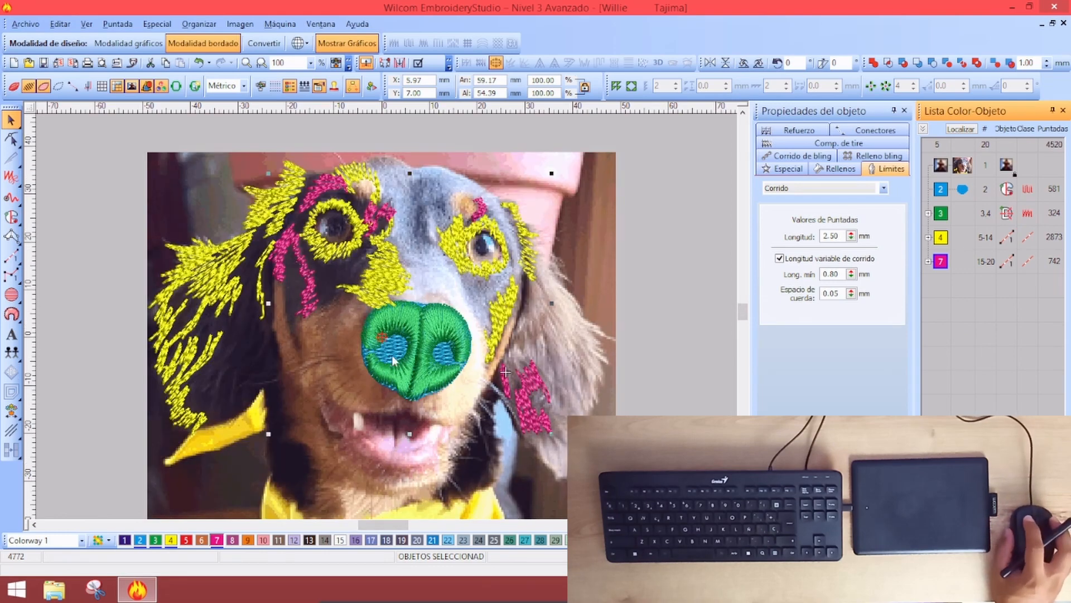
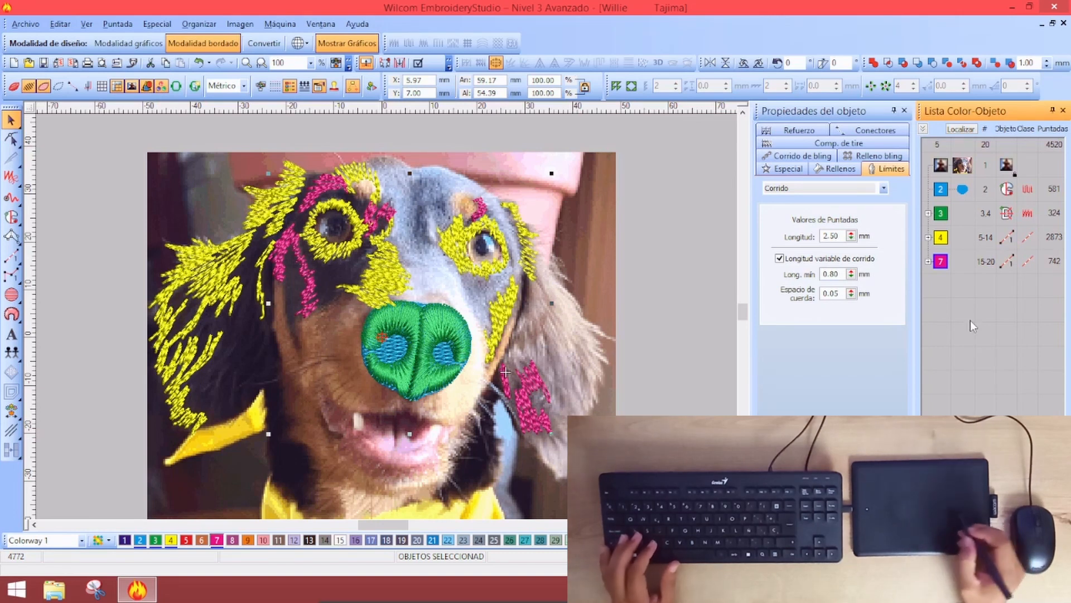
Switch to the run-stitch (Open Shape) digitizing tool, clearing the magenta strand selection
key(a)
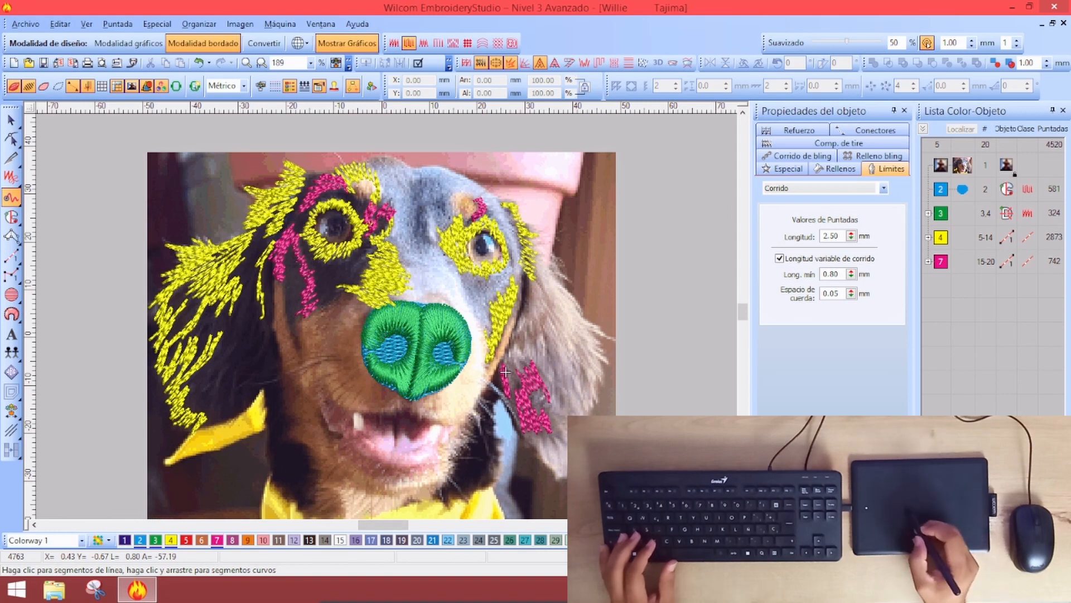
Zoom into the nose and draw a 562-stitch yellow-green run strand along its lower edge
key(z)
drag(236, 222, 462, 483)
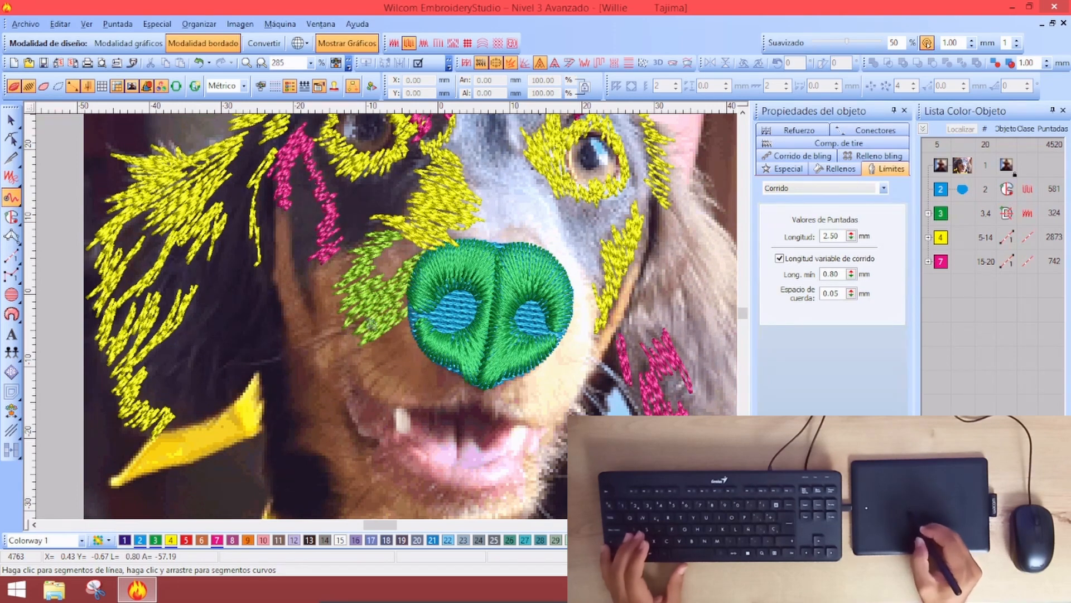
drag(402, 307, 366, 350)
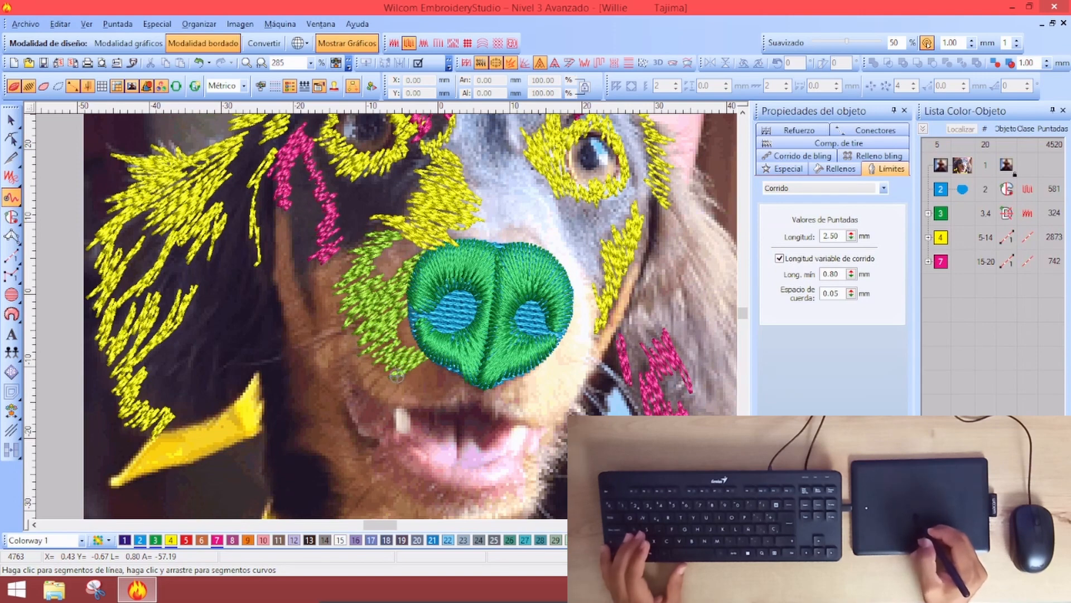
drag(435, 361, 450, 370)
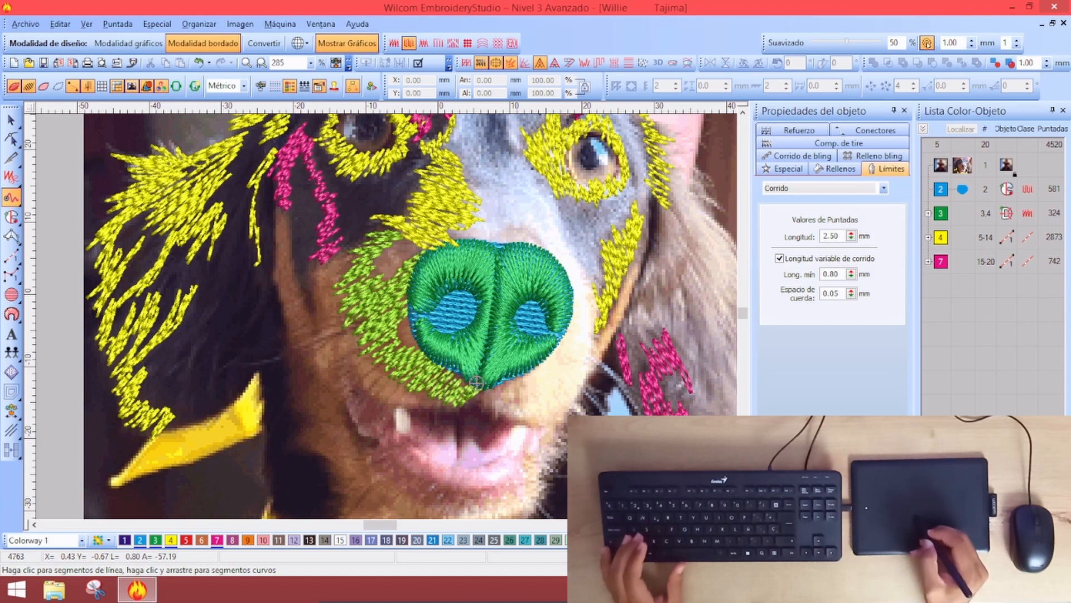
drag(439, 389, 466, 390)
key(Return)
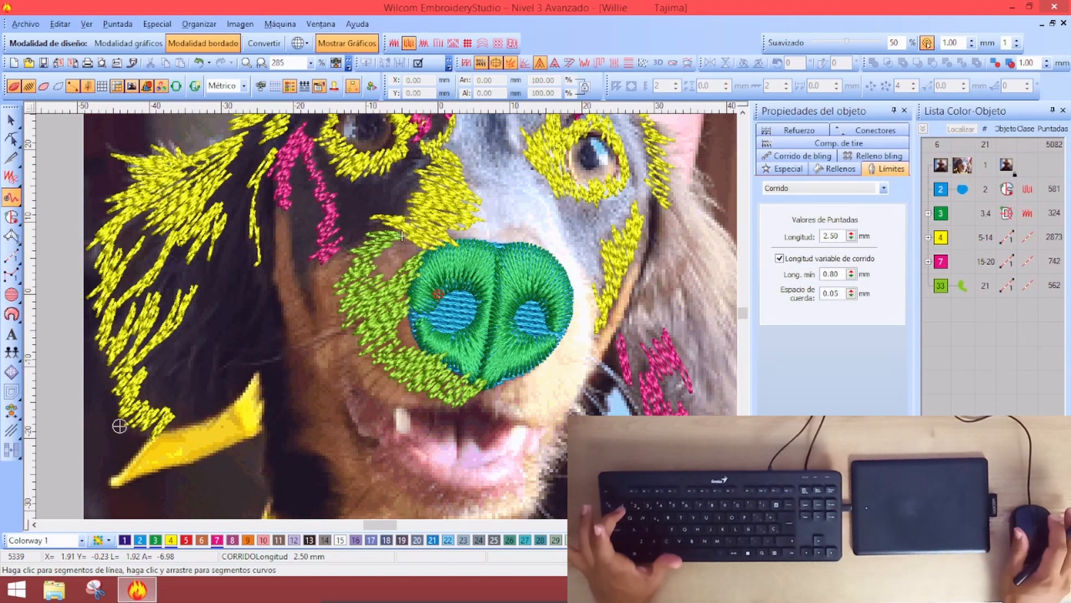
key(1)
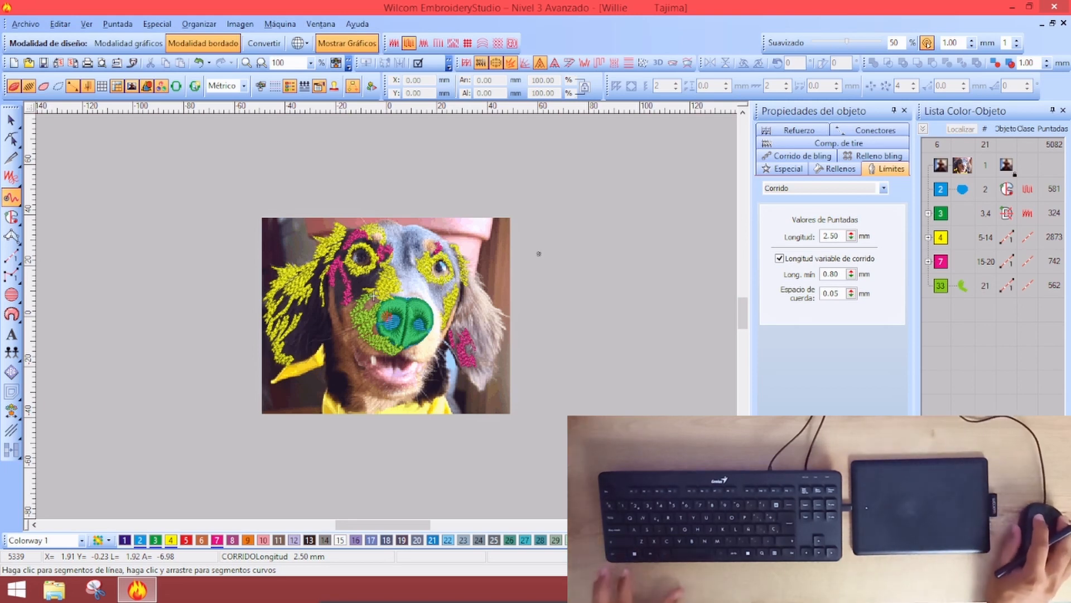
Move the colour 2 blue and colour 3 green nose objects to the end of the stitching order
click(942, 190)
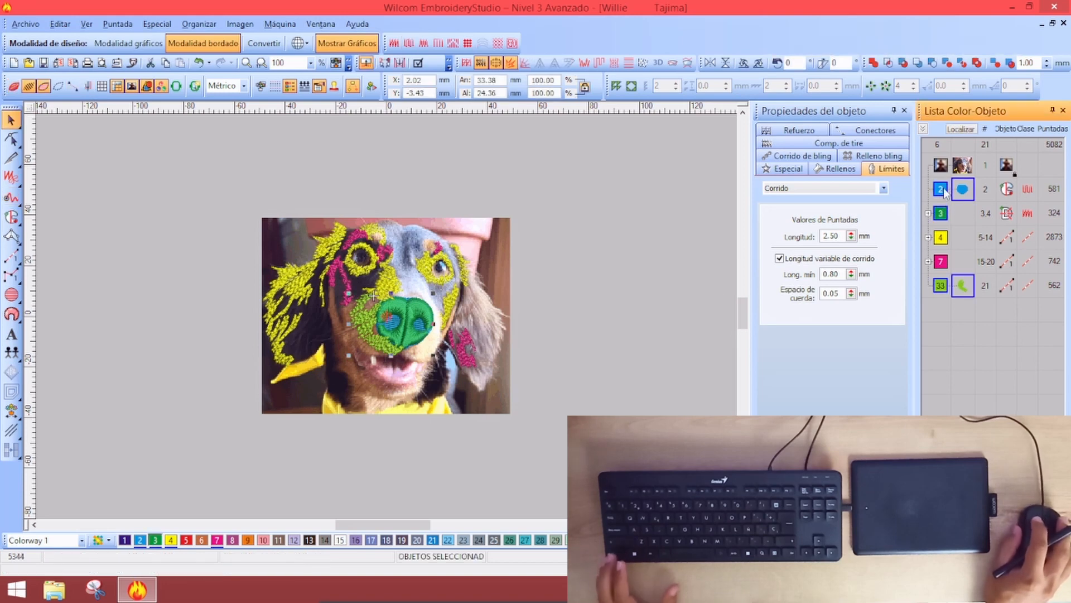
key(ctrl+z)
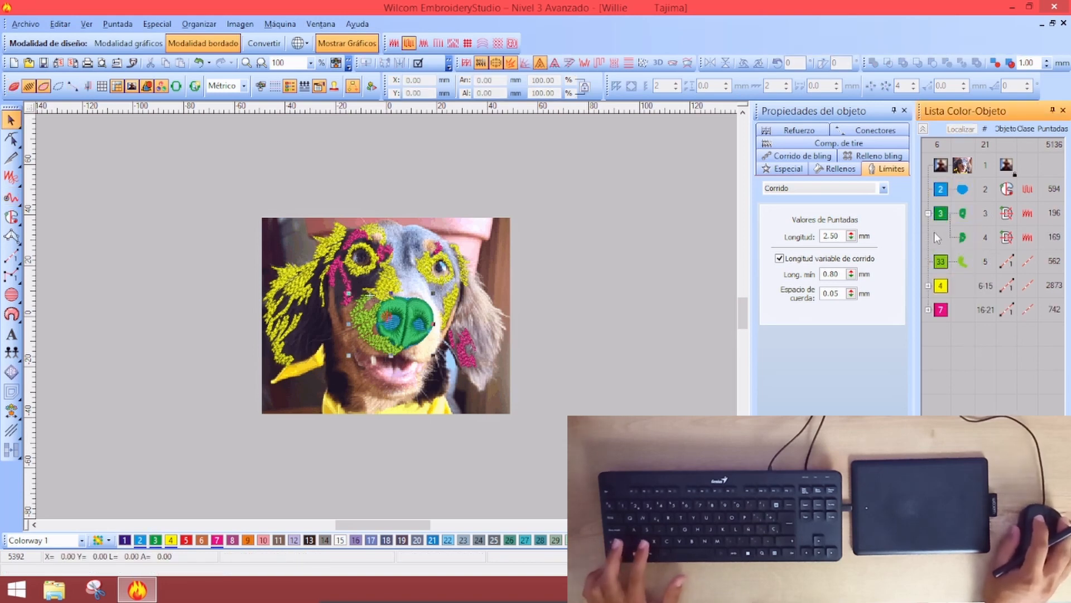
key(ctrl+y)
click(962, 370)
click(943, 213)
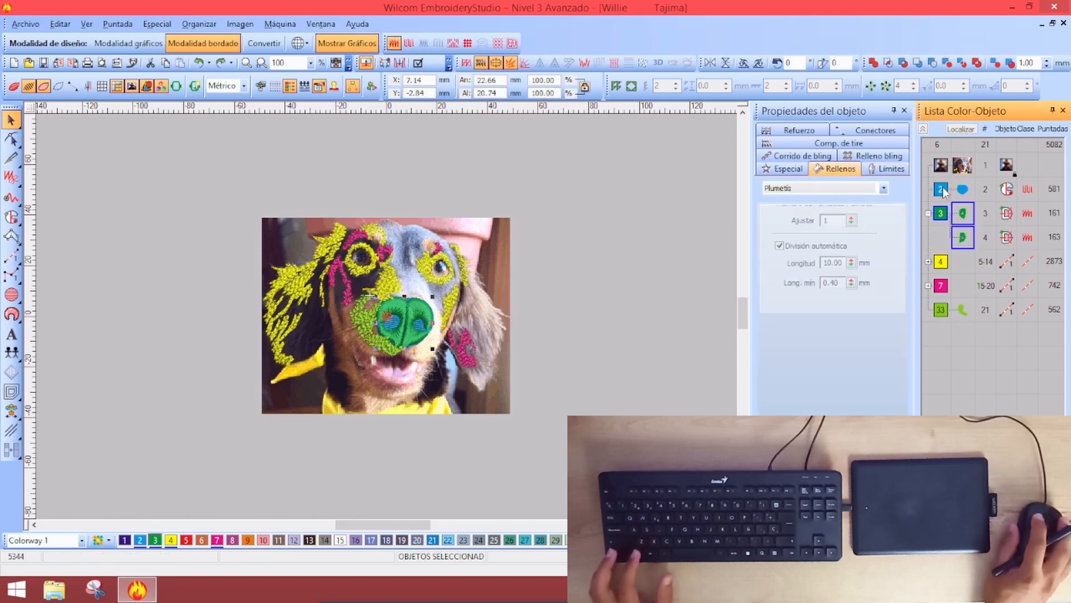
shift+click(942, 190)
drag(947, 335, 976, 377)
click(595, 369)
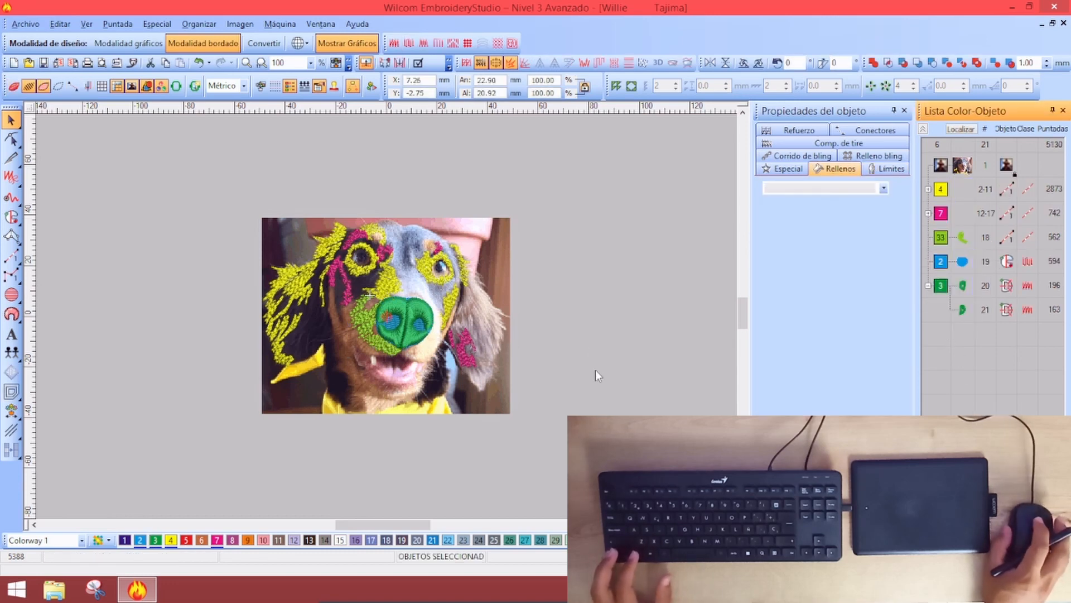
key(z)
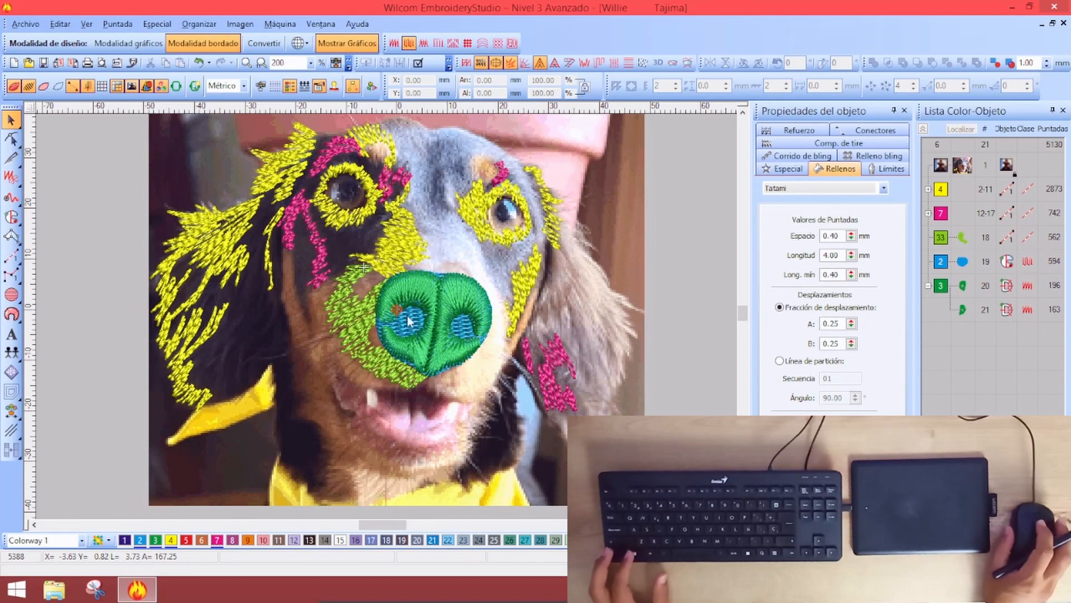
Draw four yellow-green run strands across the cheek, muzzle and down the chin
click(11, 196)
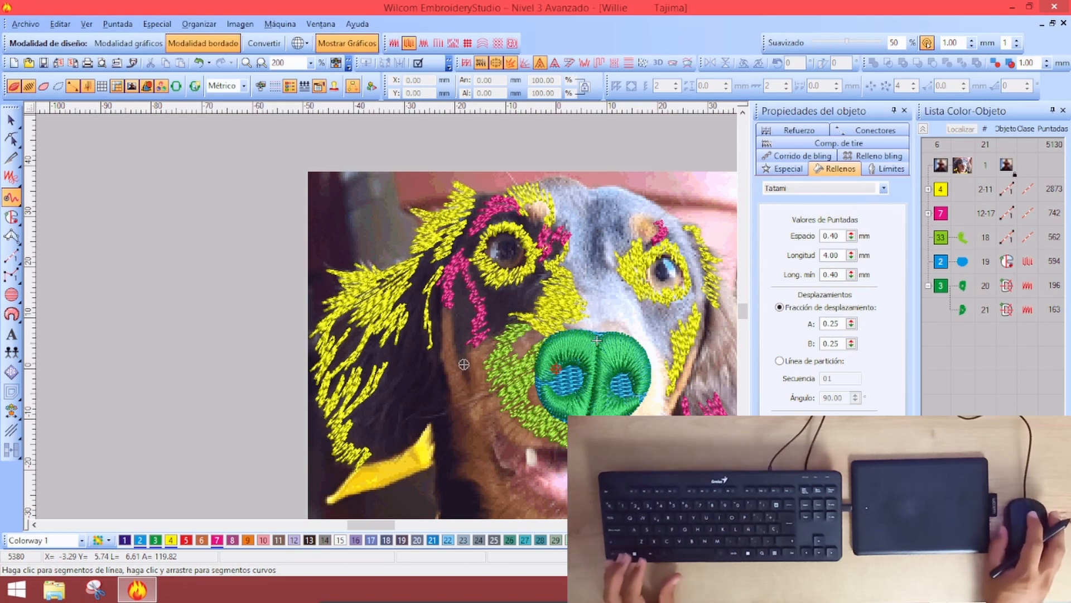
drag(597, 340, 469, 253)
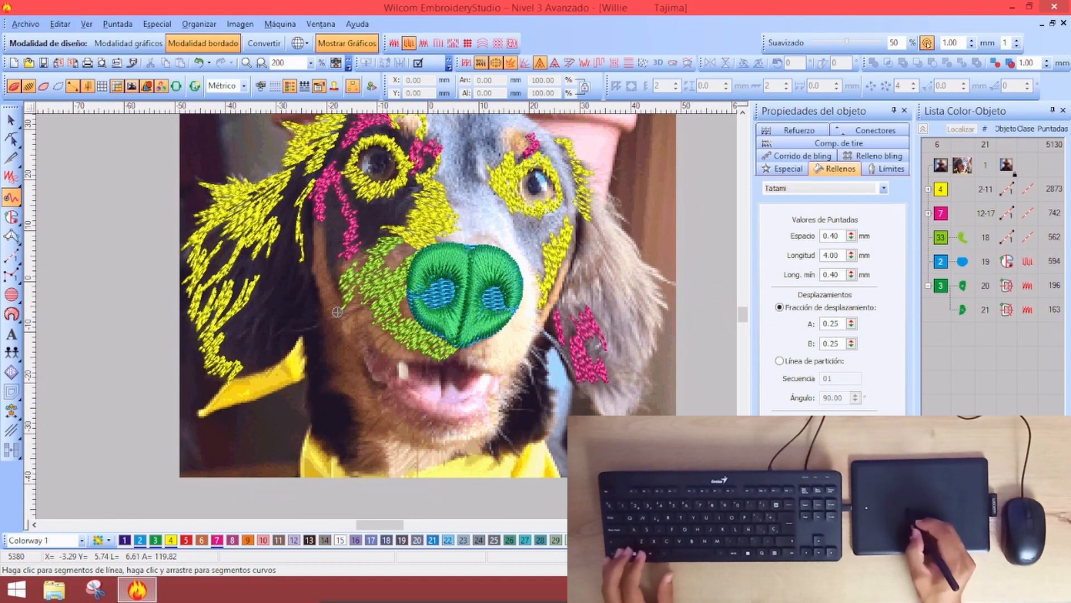
click(351, 267)
key(Return)
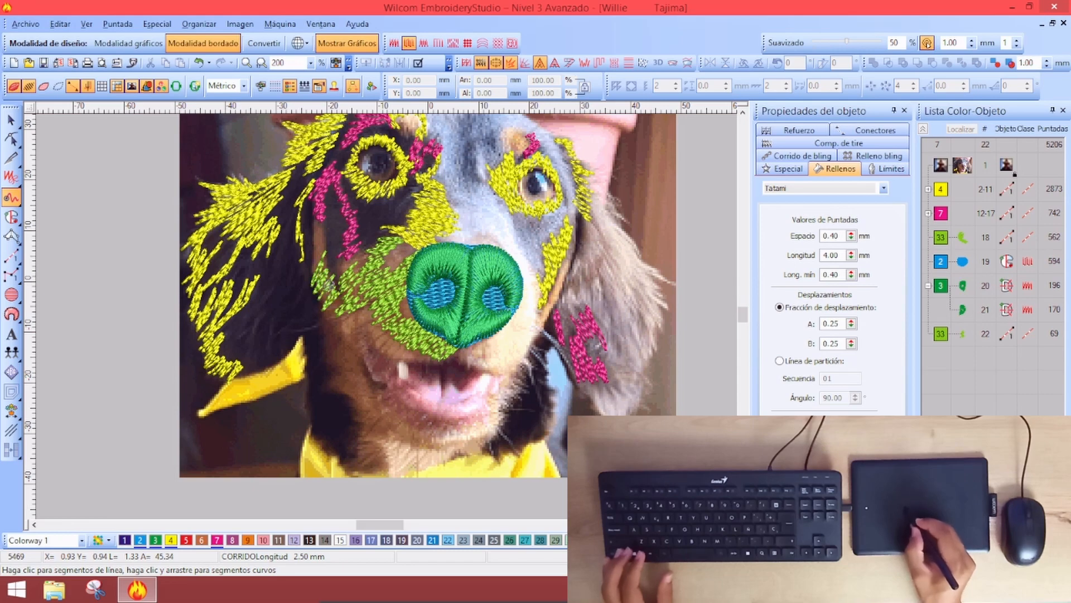
click(333, 313)
key(Return)
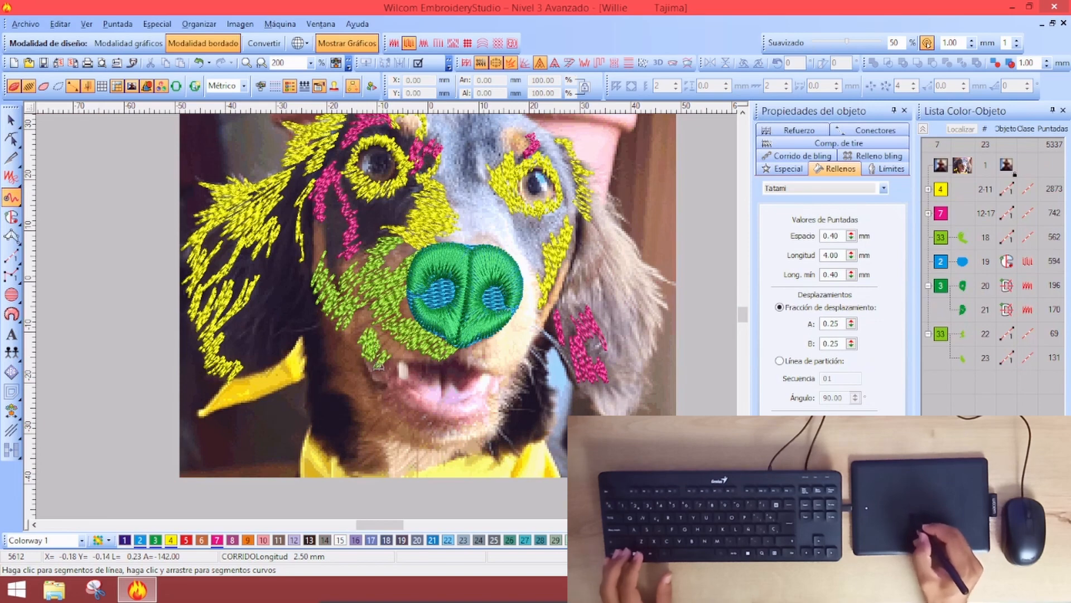
key(Return)
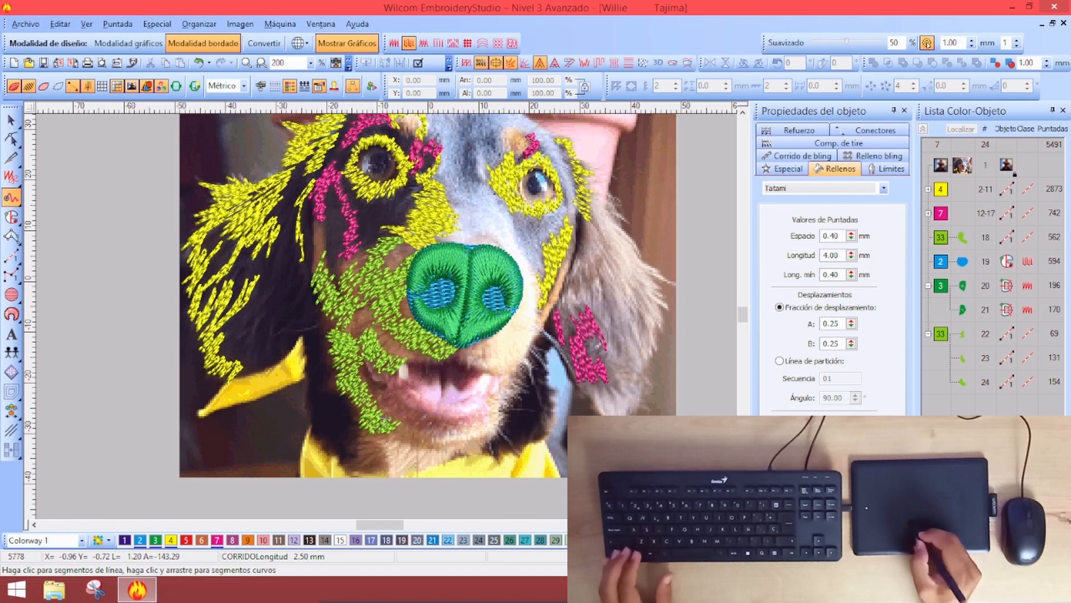
key(Return)
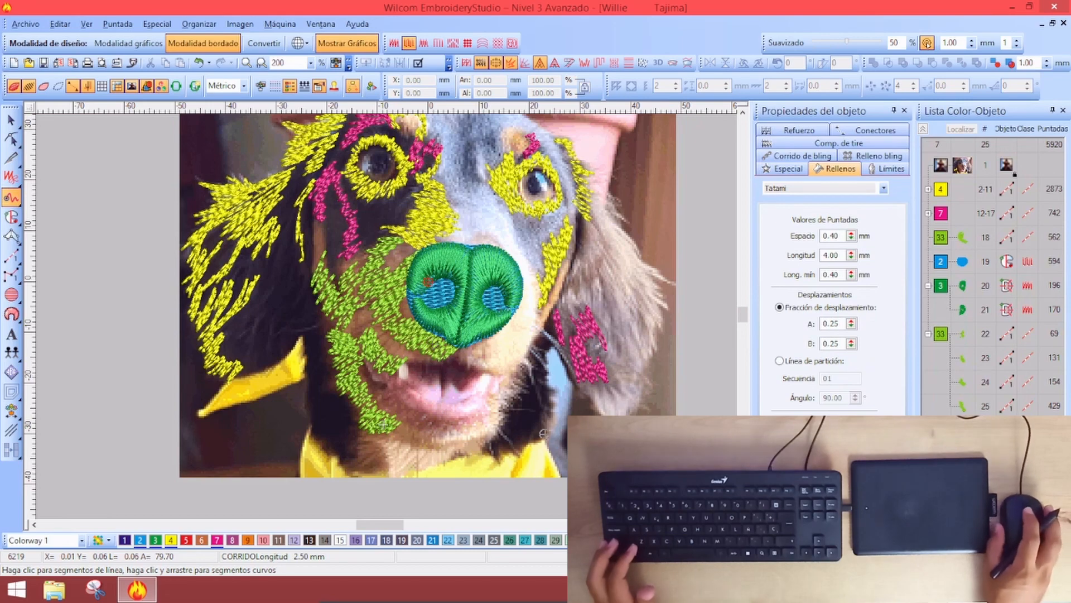
Zoom in and trace a yellow-green strand beside the tan eyebrow spot
scroll(432, 345, down, 1)
scroll(374, 224, up, 1)
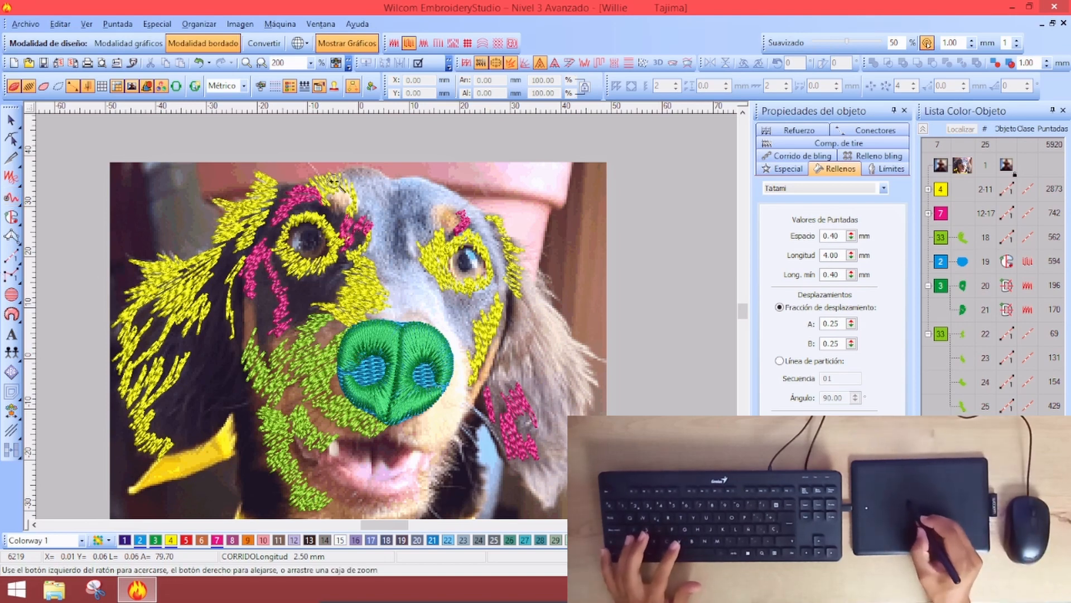
scroll(343, 195, up, 5)
mouse_move(265, 237)
mouse_down()
mouse_move(314, 342)
mouse_move(388, 350)
mouse_move(424, 290)
mouse_move(447, 334)
mouse_move(455, 304)
mouse_up()
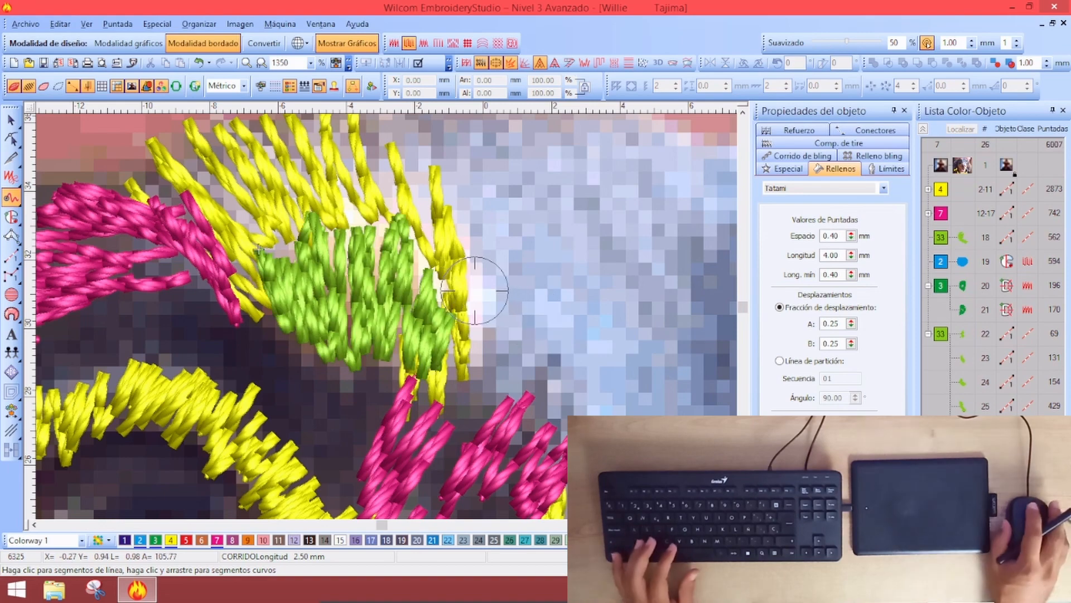
Draw one more yellow-green run strand over the tan spot as object 27
key(shift+z)
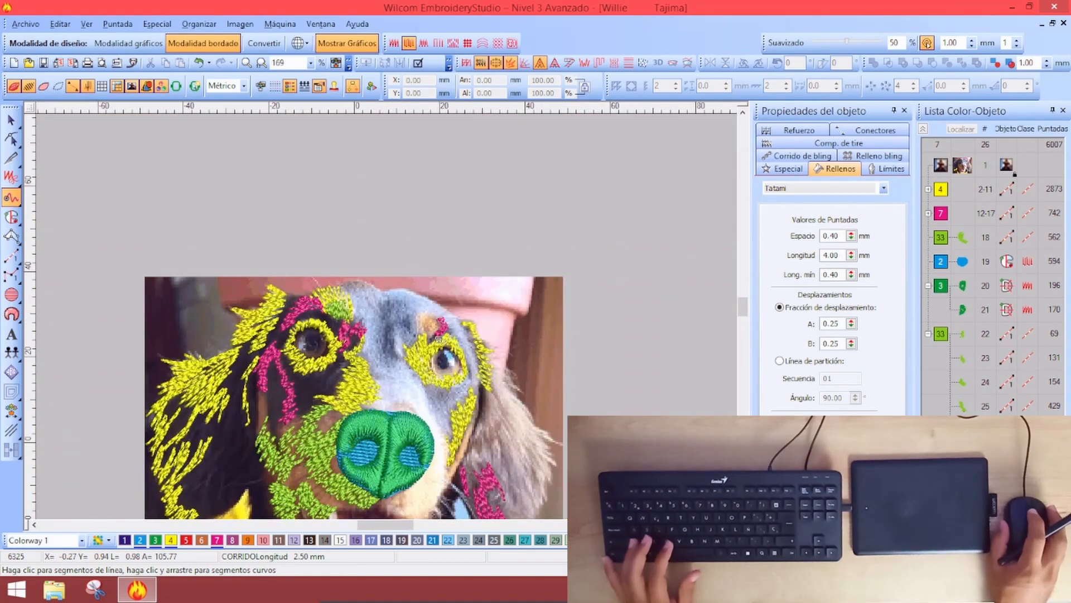
key(z)
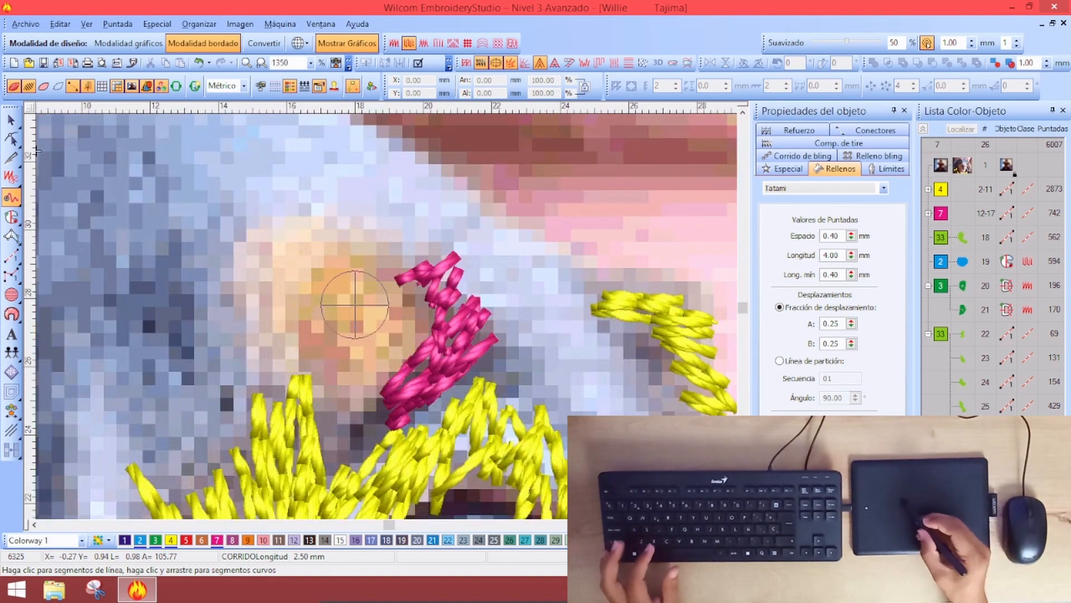
mouse_move(292, 222)
mouse_down()
mouse_move(279, 246)
mouse_move(321, 207)
mouse_move(329, 279)
mouse_move(379, 362)
mouse_move(435, 312)
mouse_move(424, 290)
mouse_move(357, 268)
mouse_move(394, 386)
mouse_up()
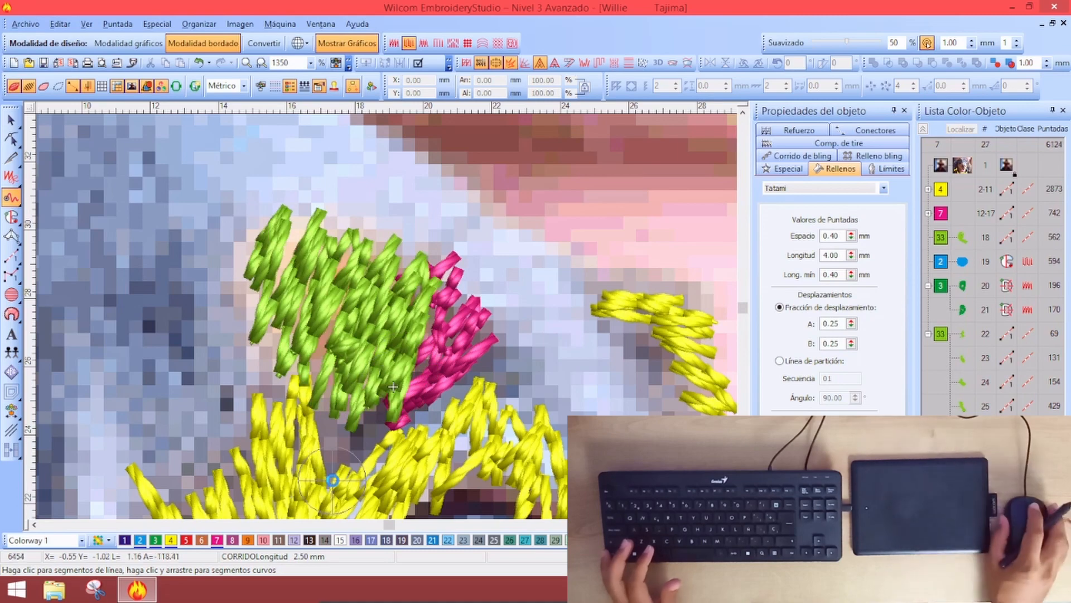
scroll(394, 386, down, 6)
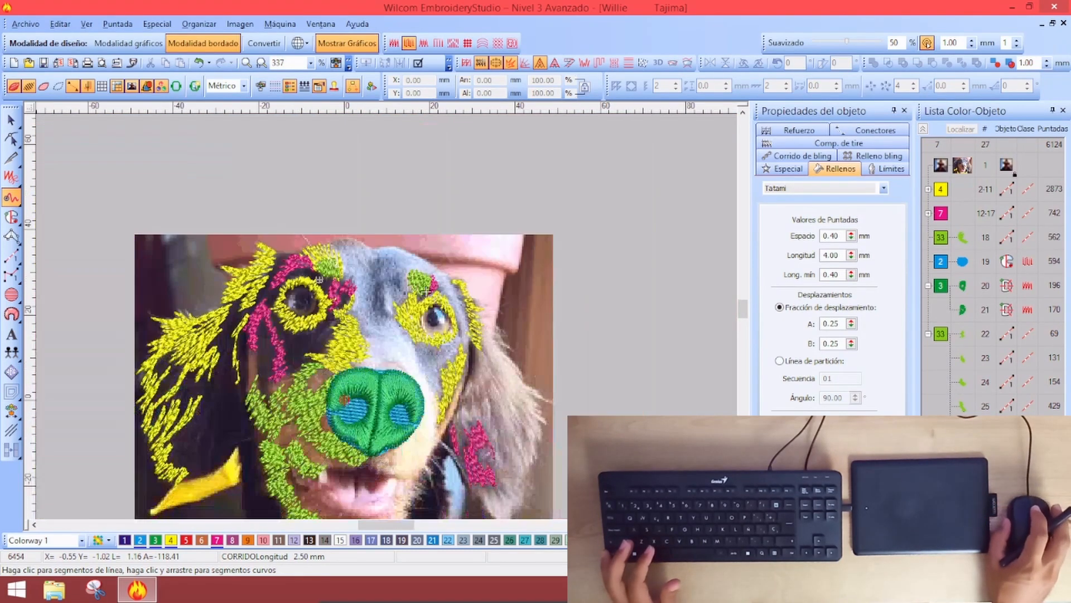
scroll(426, 291, down, 1)
scroll(426, 291, up, 1)
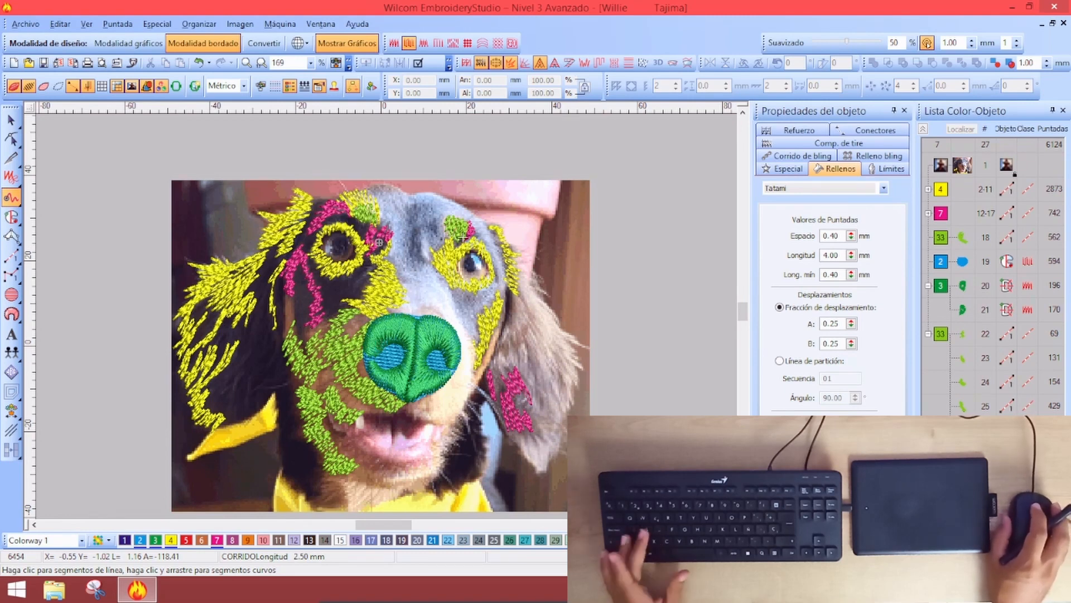
key(s)
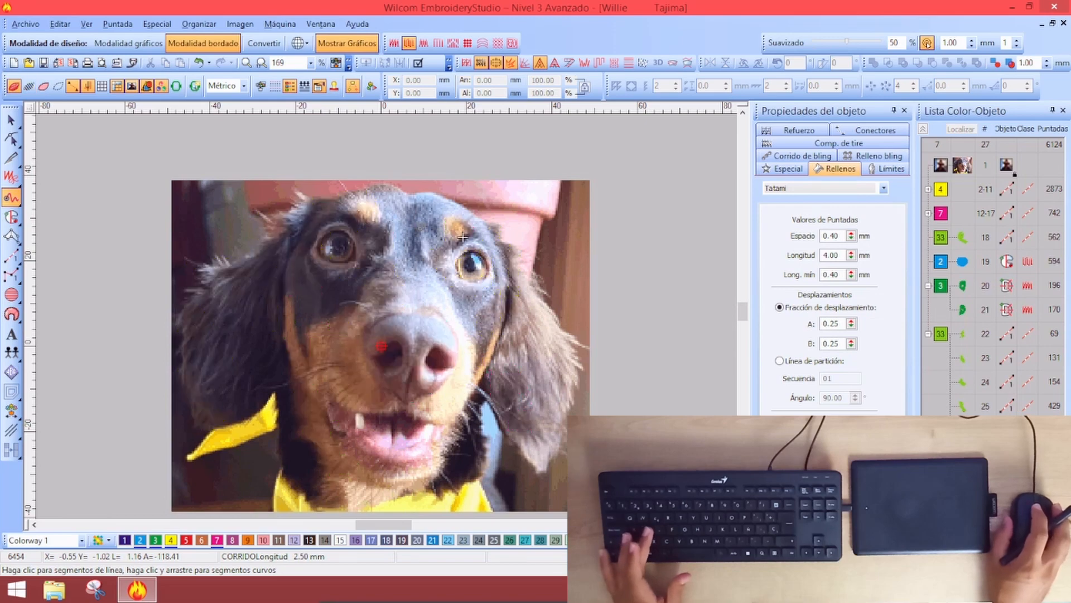
key(s)
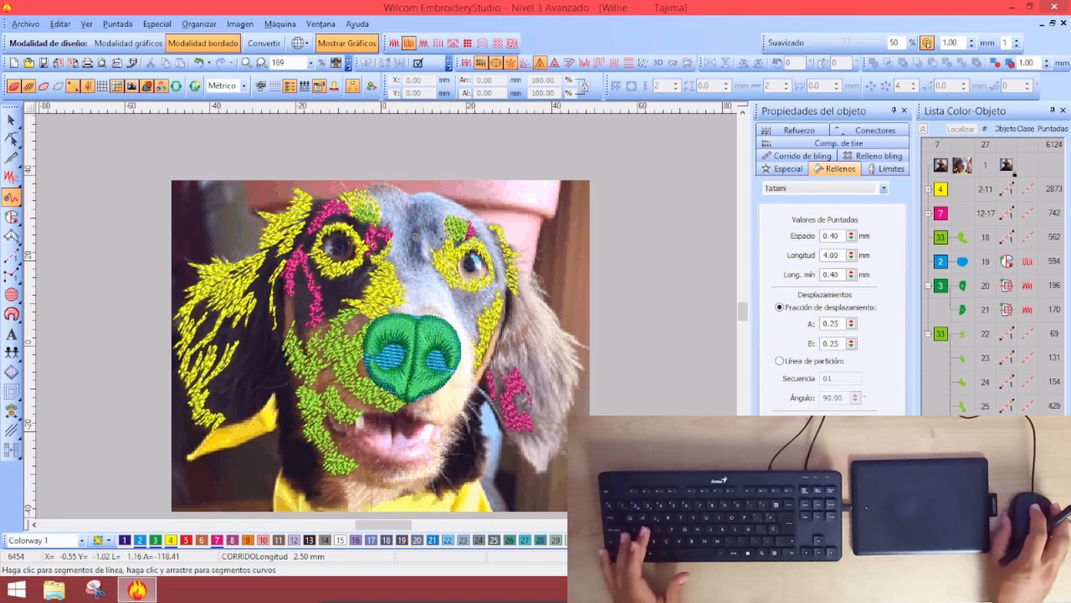
key(s)
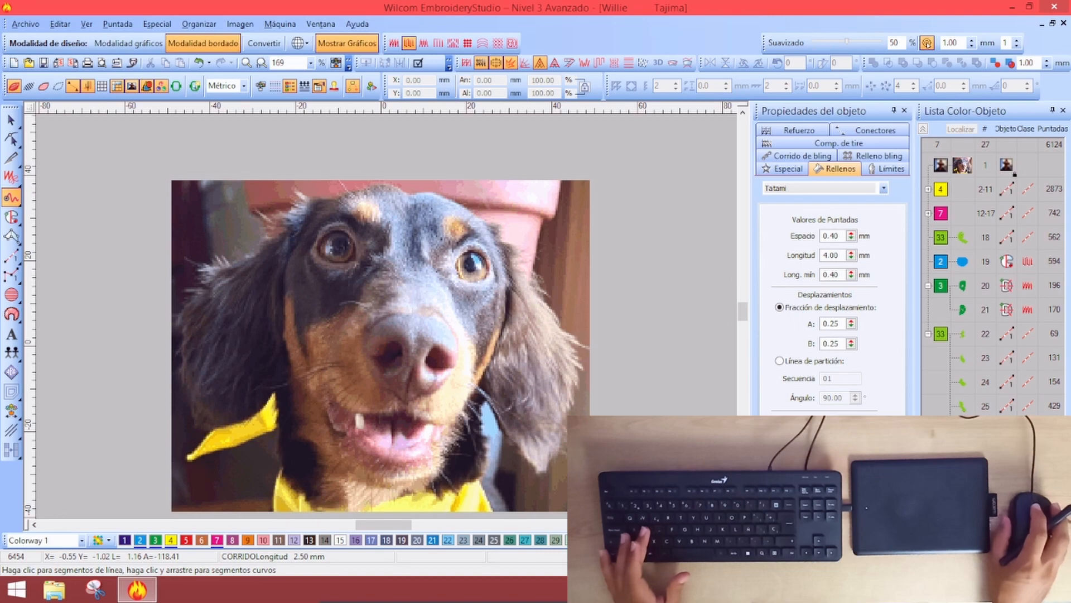
key(s)
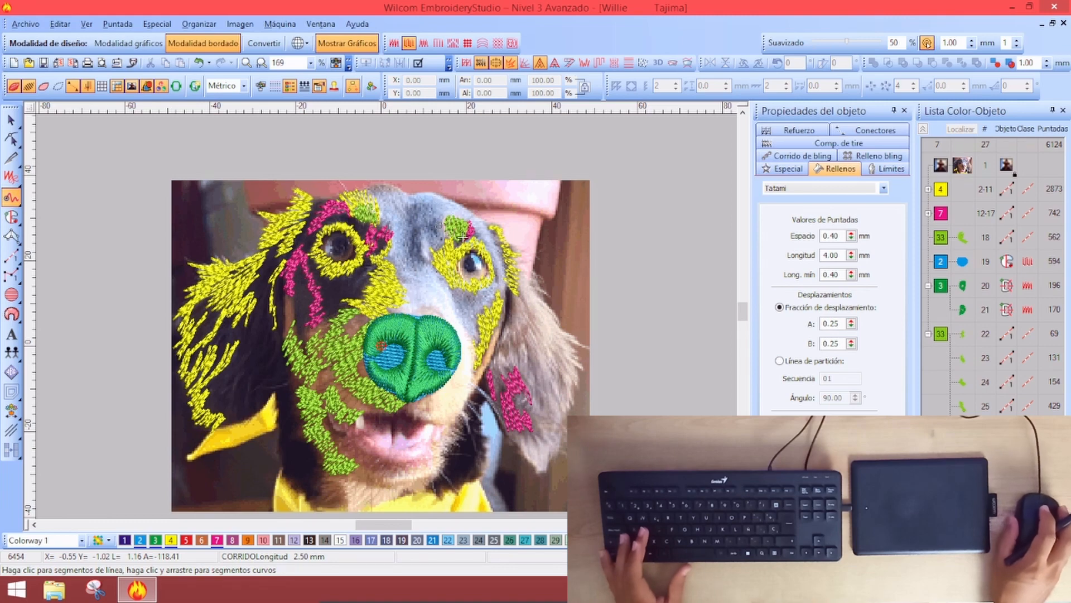
key(s)
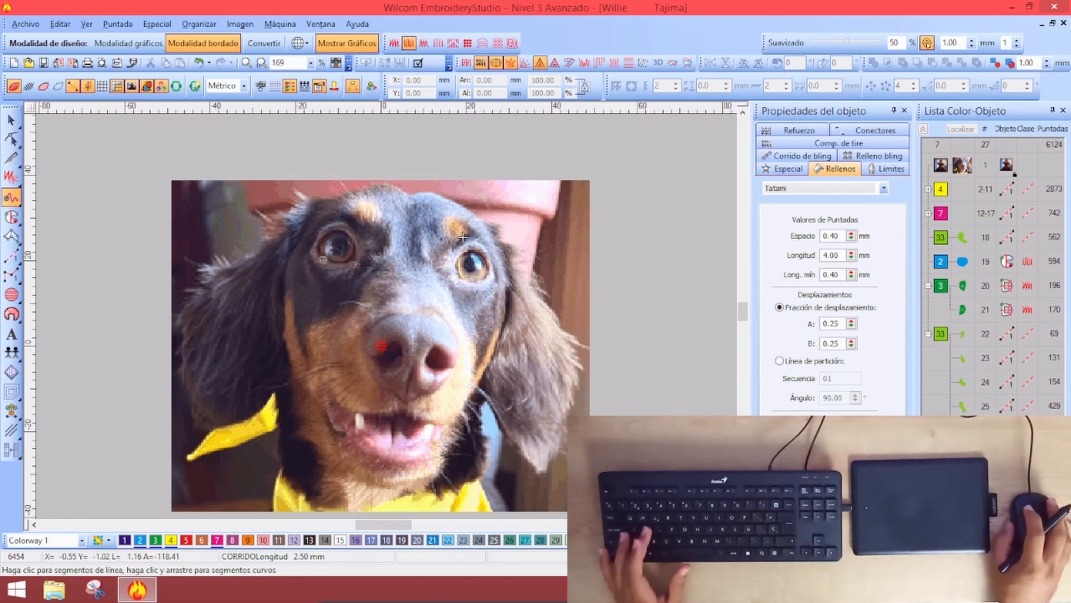
key(s)
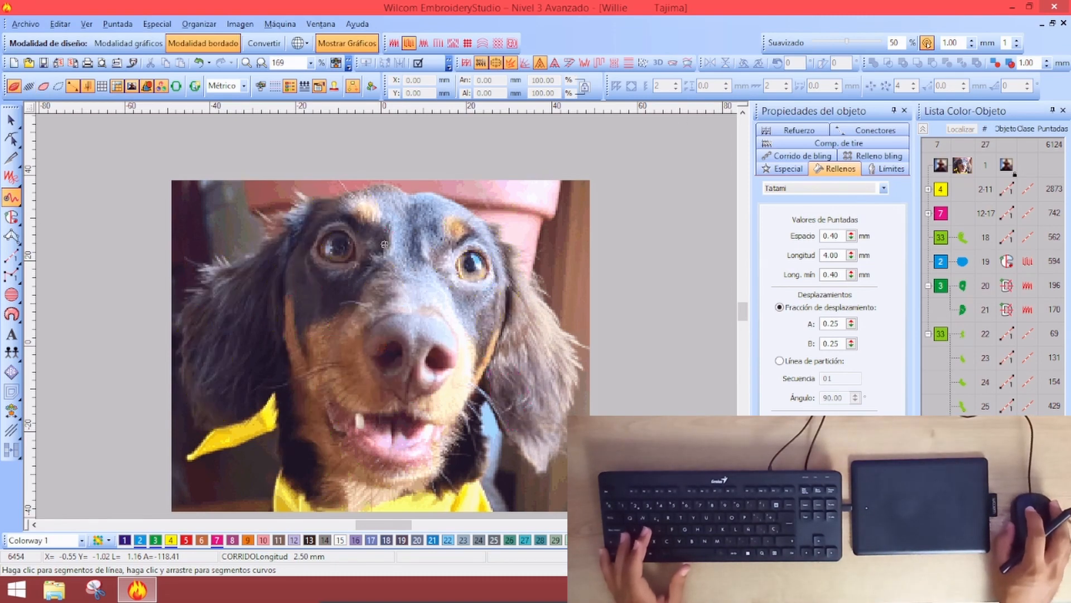
key(s)
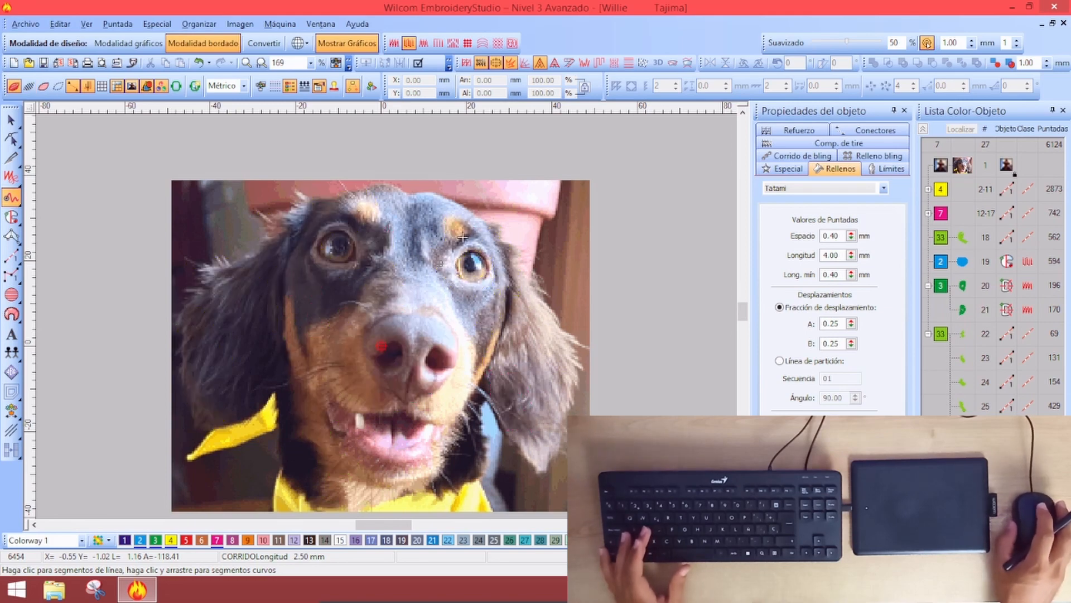
scroll(463, 238, up, 1)
scroll(463, 237, down, 2)
scroll(554, 236, up, 2)
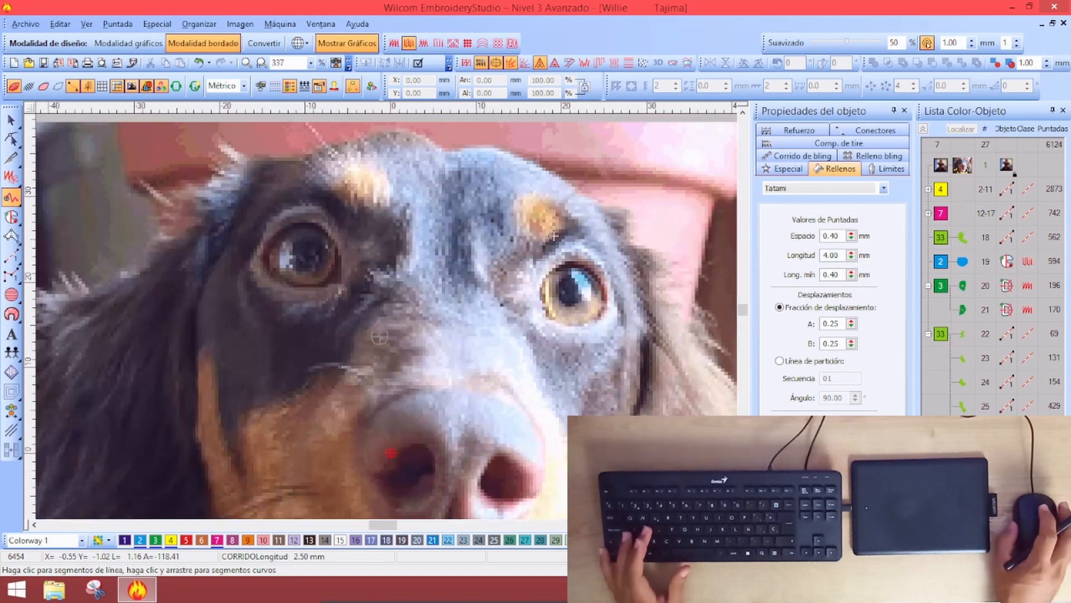
scroll(454, 275, down, 1)
key(s)
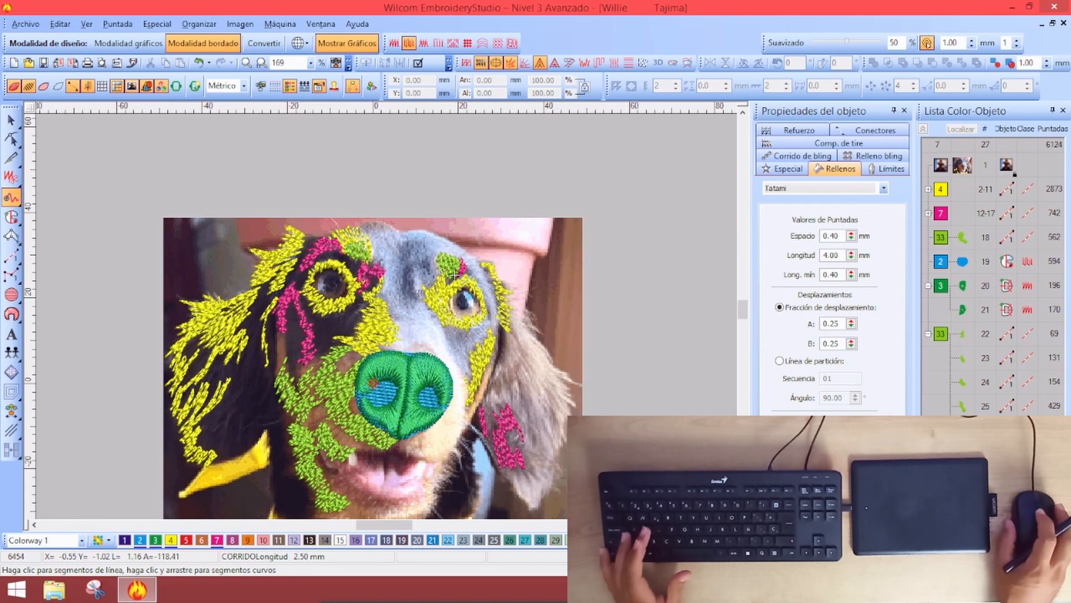
key(s)
key(s)
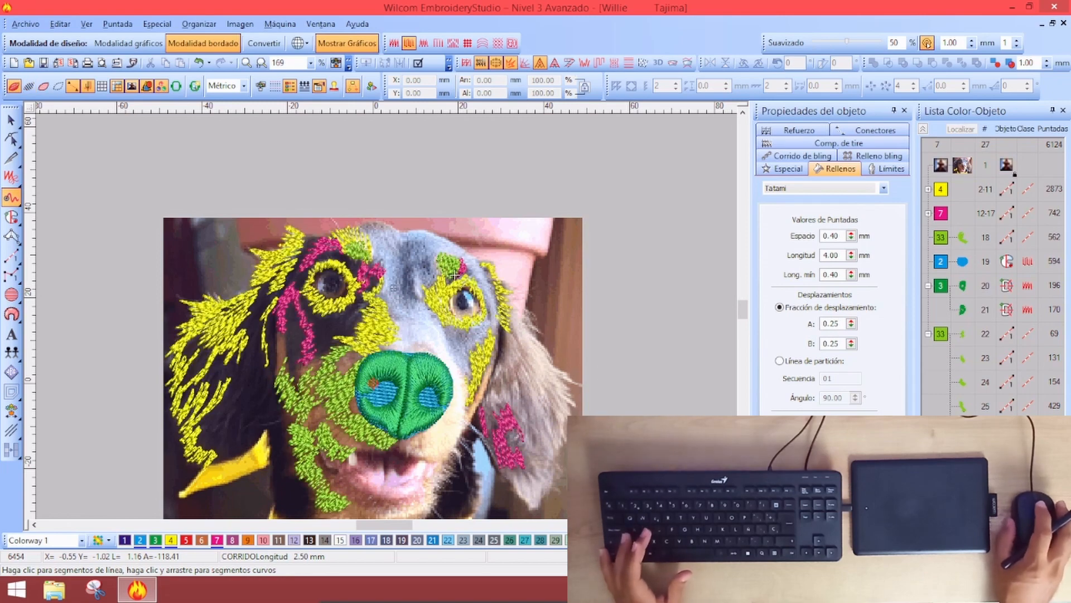
scroll(373, 279, down, 1)
scroll(447, 309, up, 2)
key(s)
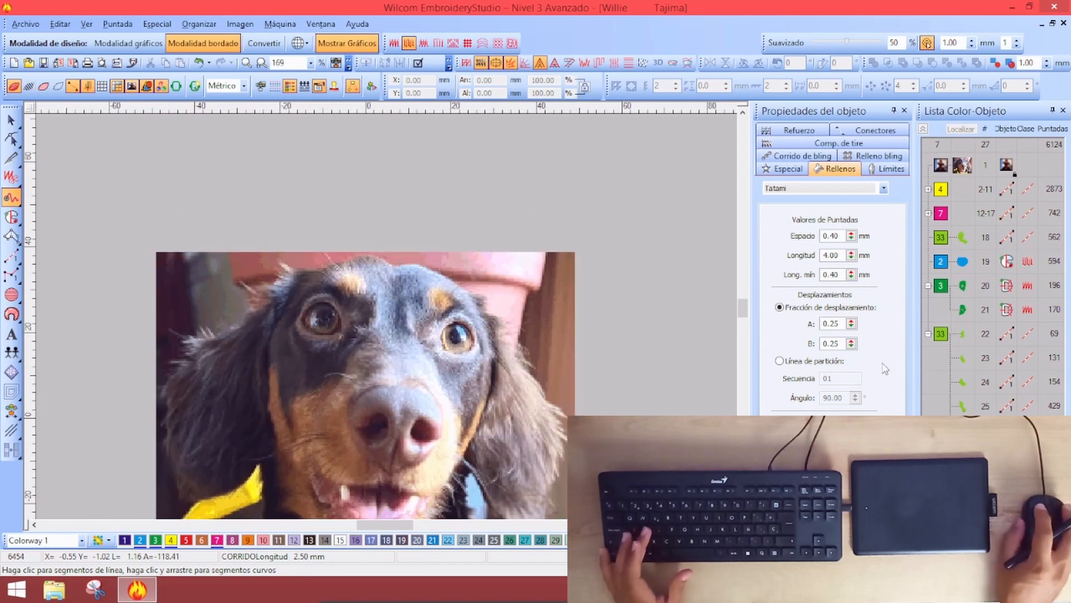
key(s)
key(Escape)
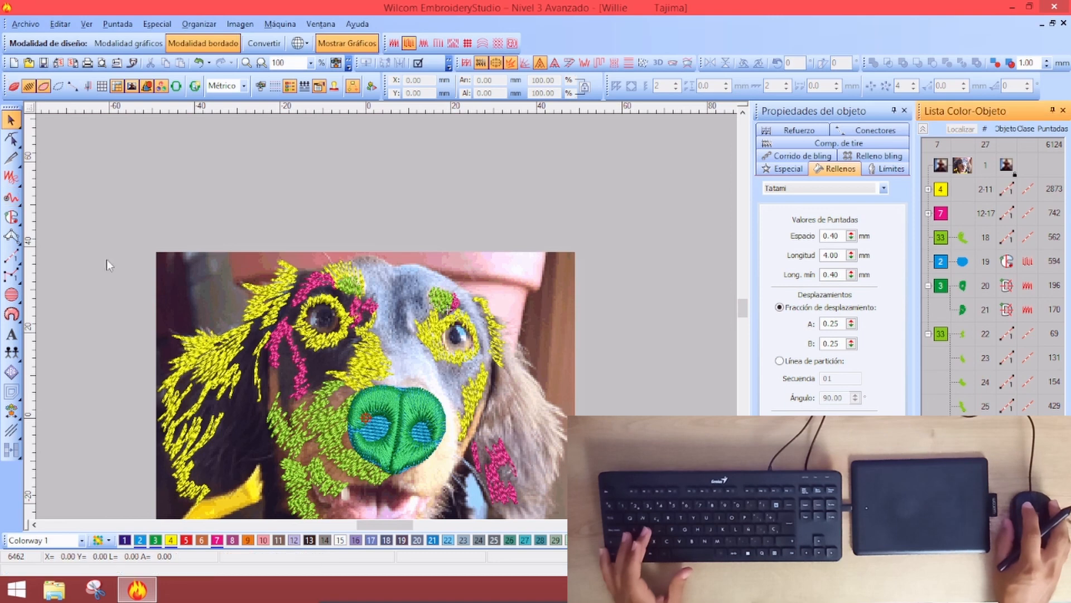
Start a Tatami complex fill and outline the top of the head and down the left ear
click(11, 214)
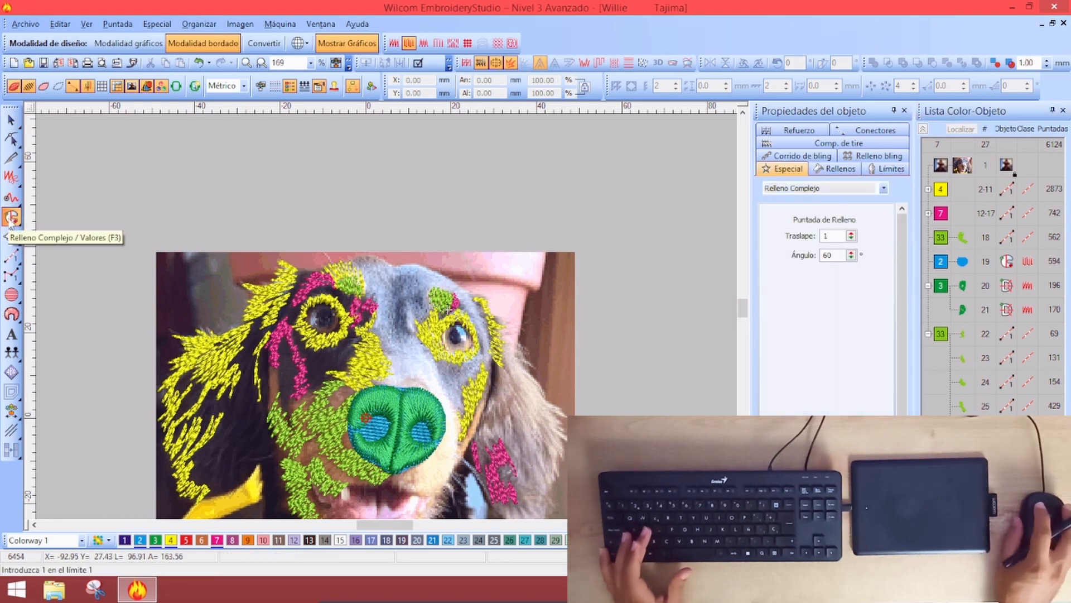
click(827, 173)
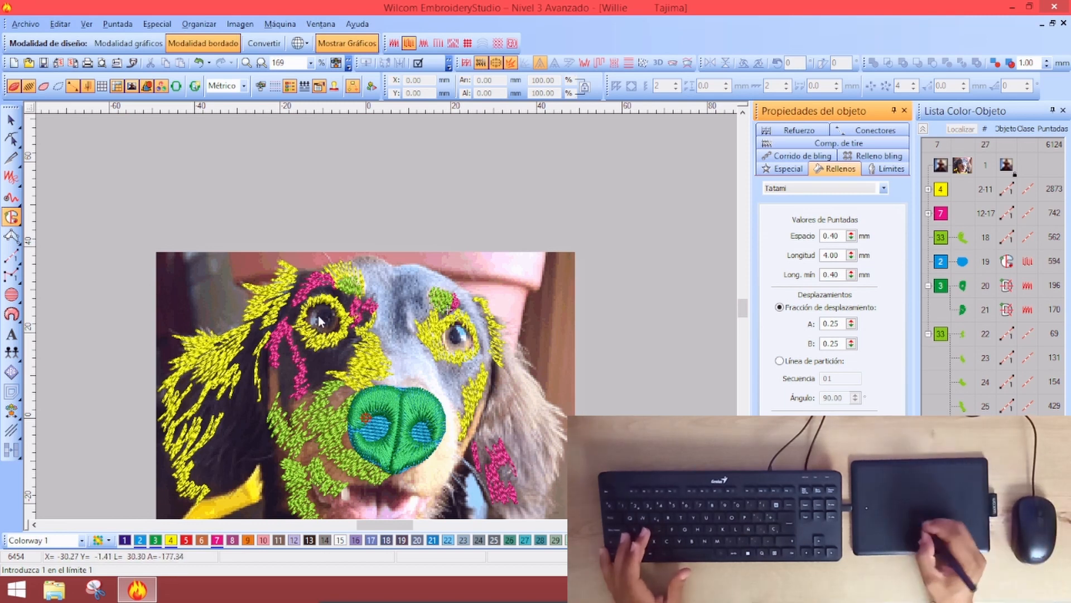
click(485, 414)
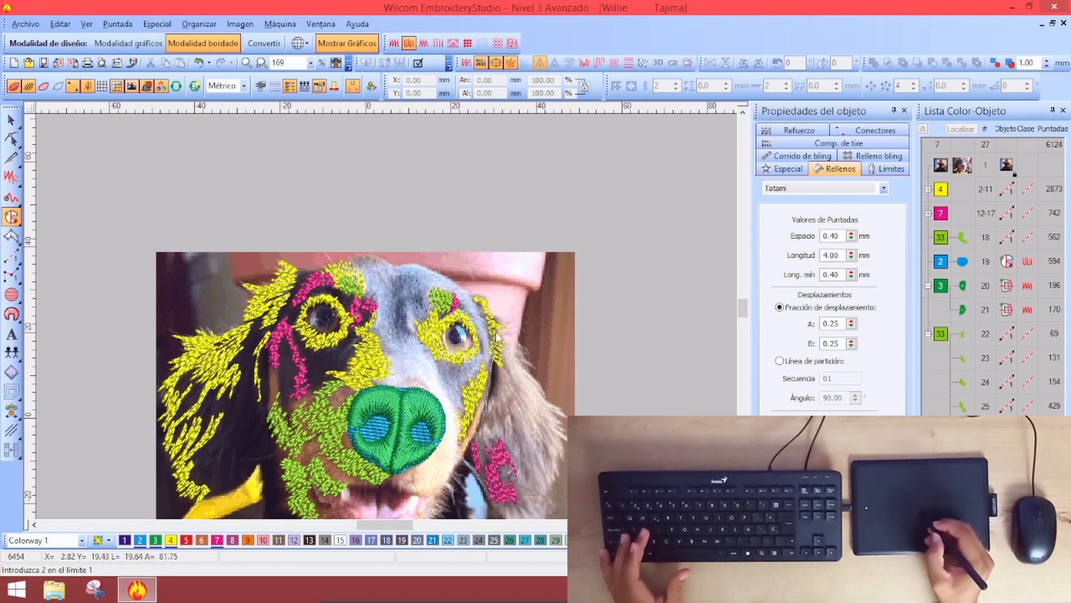
click(494, 362)
click(483, 309)
click(462, 283)
click(395, 263)
click(370, 256)
click(354, 252)
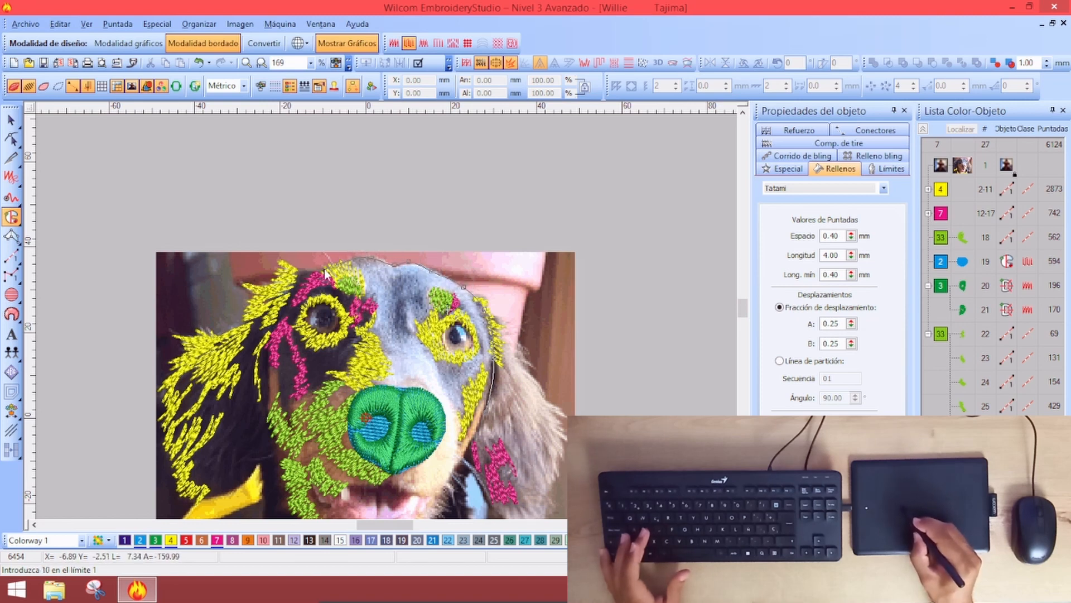
click(292, 288)
click(267, 334)
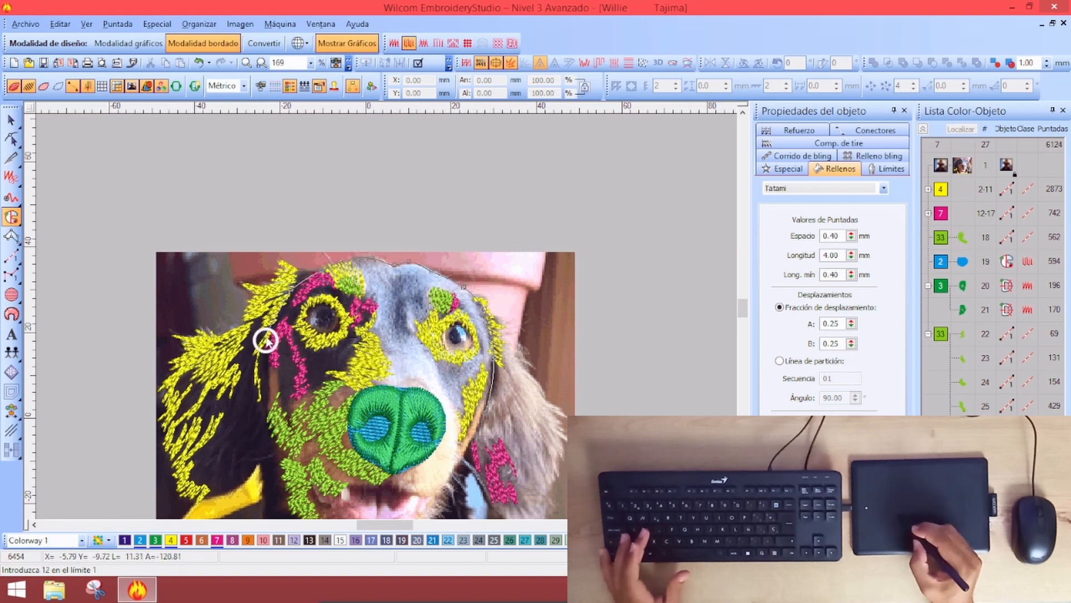
click(269, 373)
click(271, 401)
click(280, 420)
click(298, 433)
Finish the outline around the nose and set the stitch angle to generate the head fill
click(352, 386)
click(370, 381)
click(398, 385)
click(425, 393)
click(445, 410)
click(452, 430)
click(457, 446)
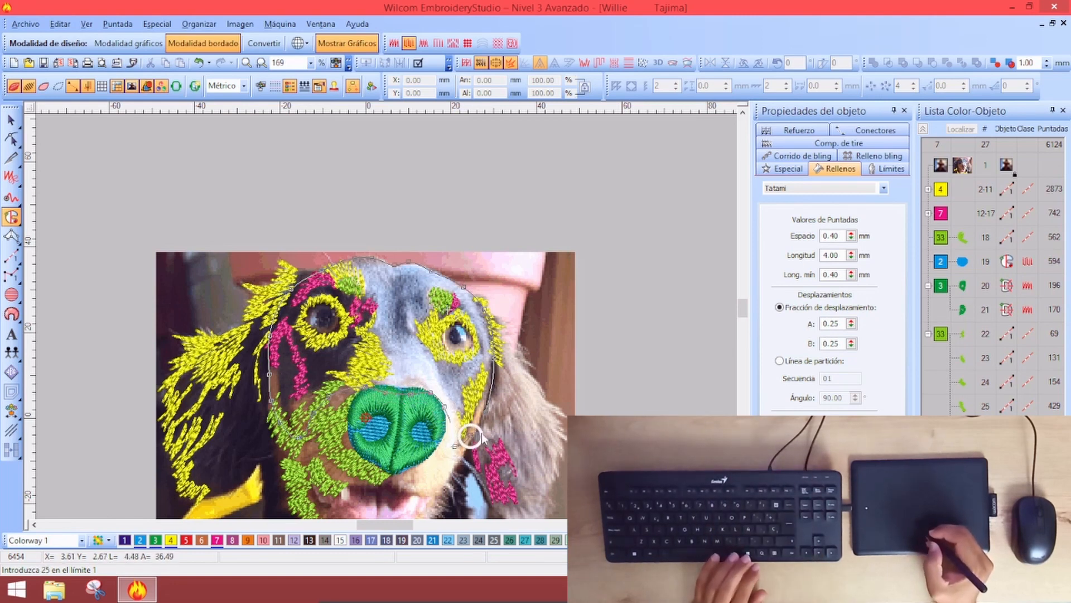
click(447, 457)
key(Return)
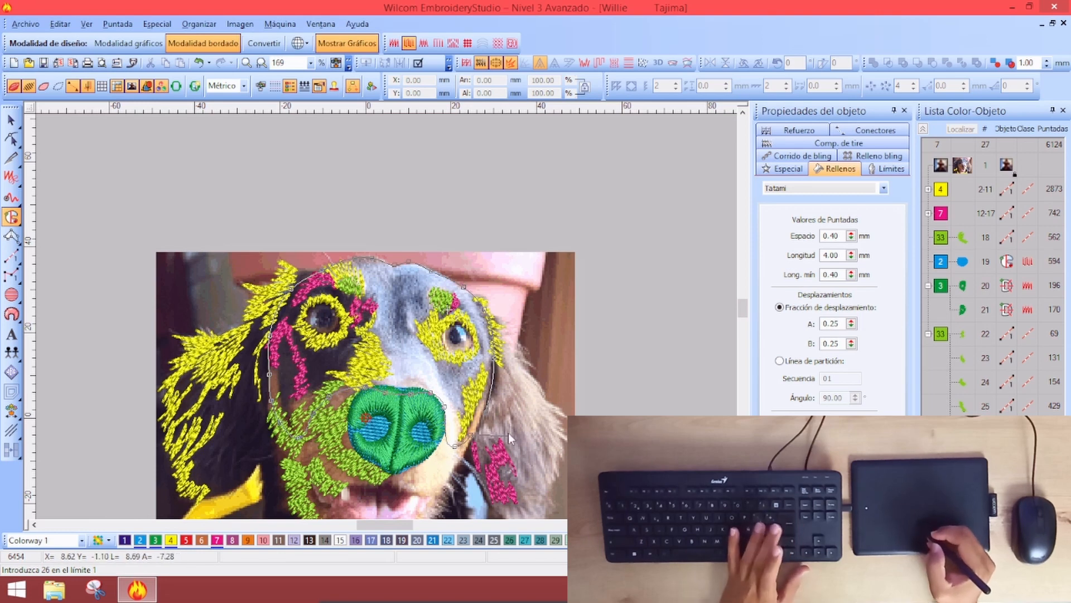
key(Return)
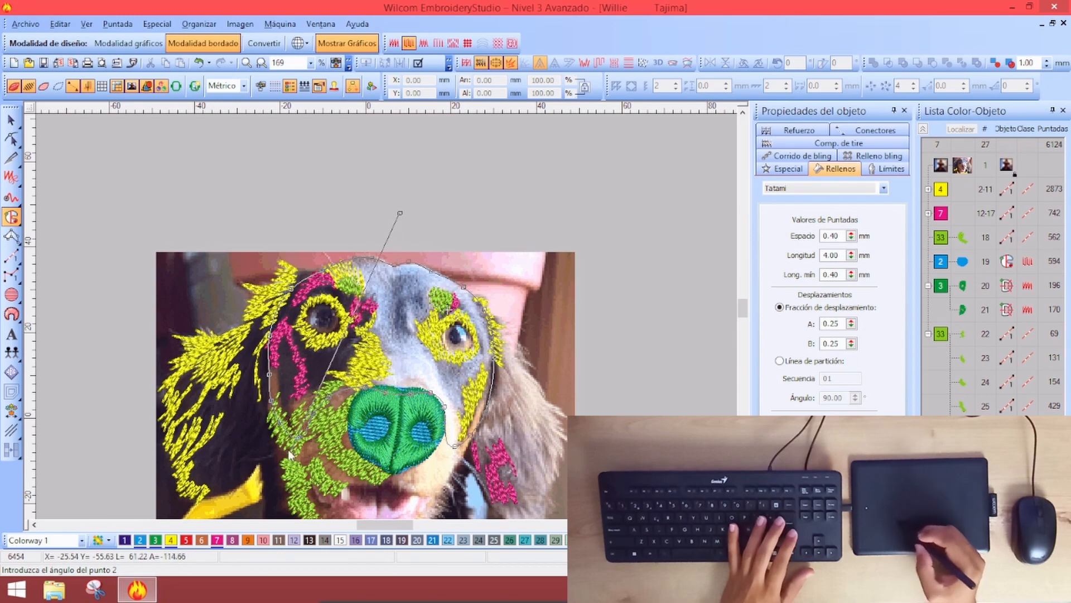
click(244, 451)
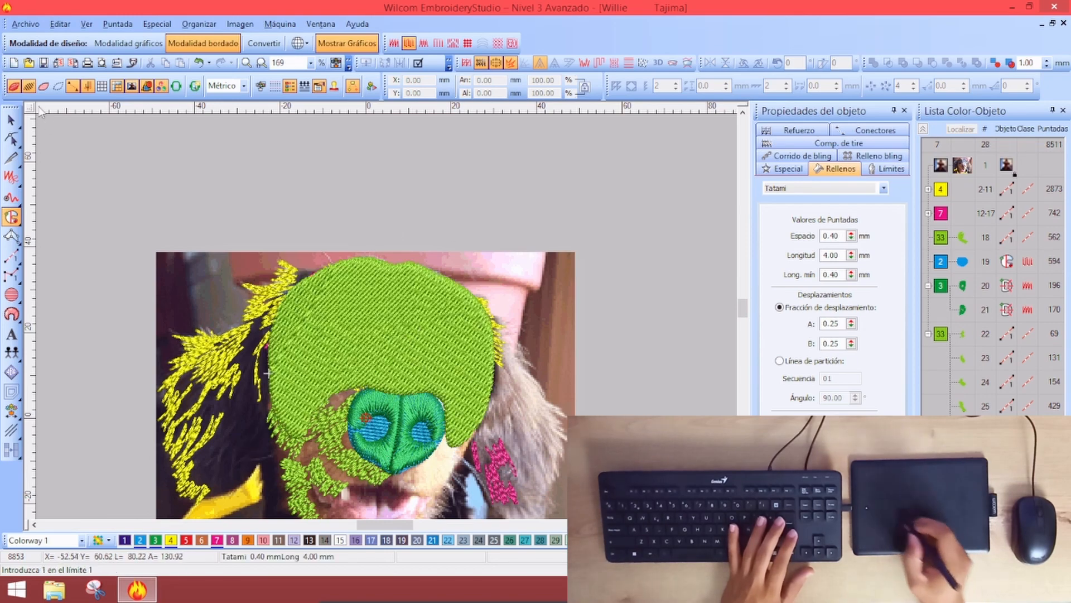
key(Escape)
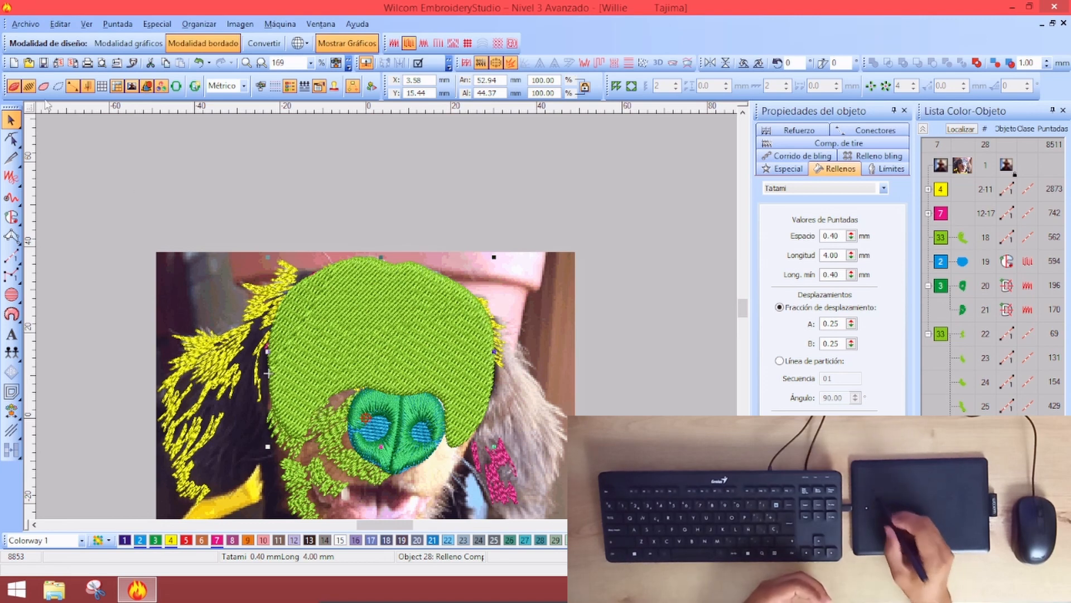
Make the head fill colour 5 red and regenerate it with a randomized stitch texture
click(189, 541)
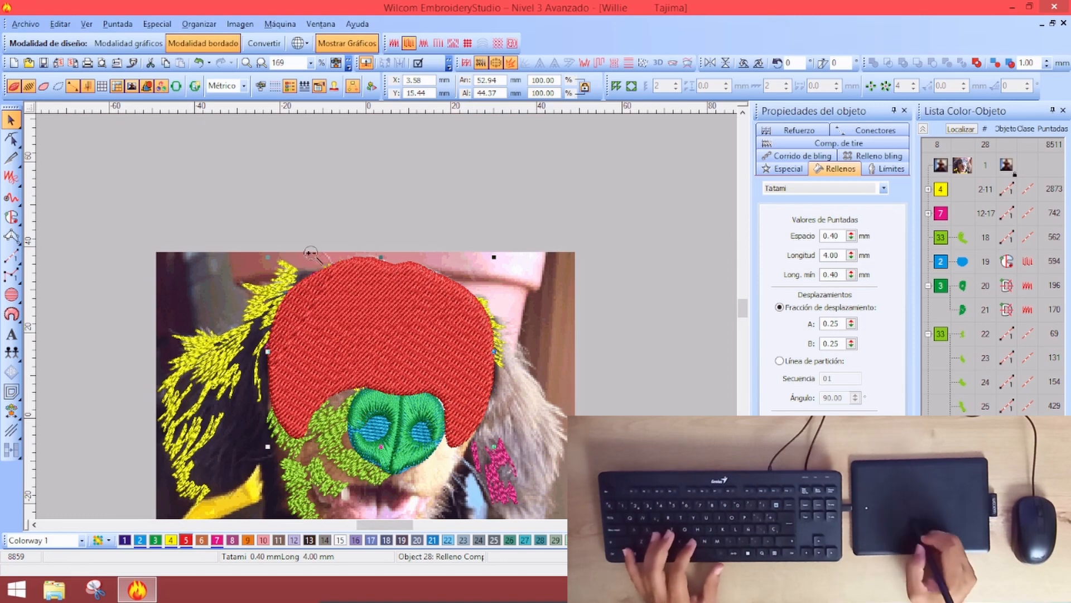
key(b)
drag(203, 203, 542, 478)
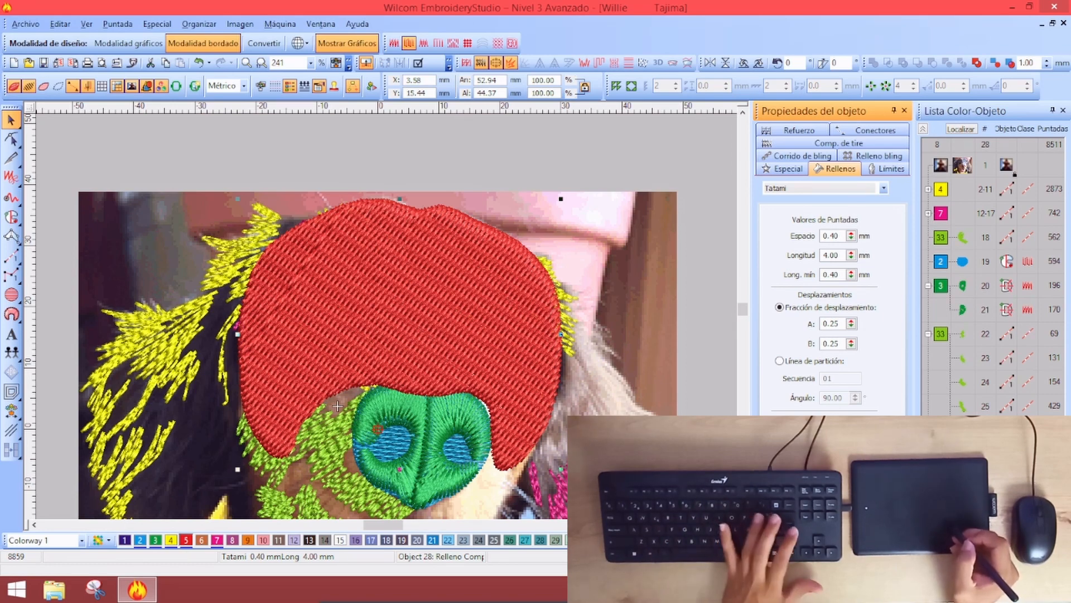
key(Return)
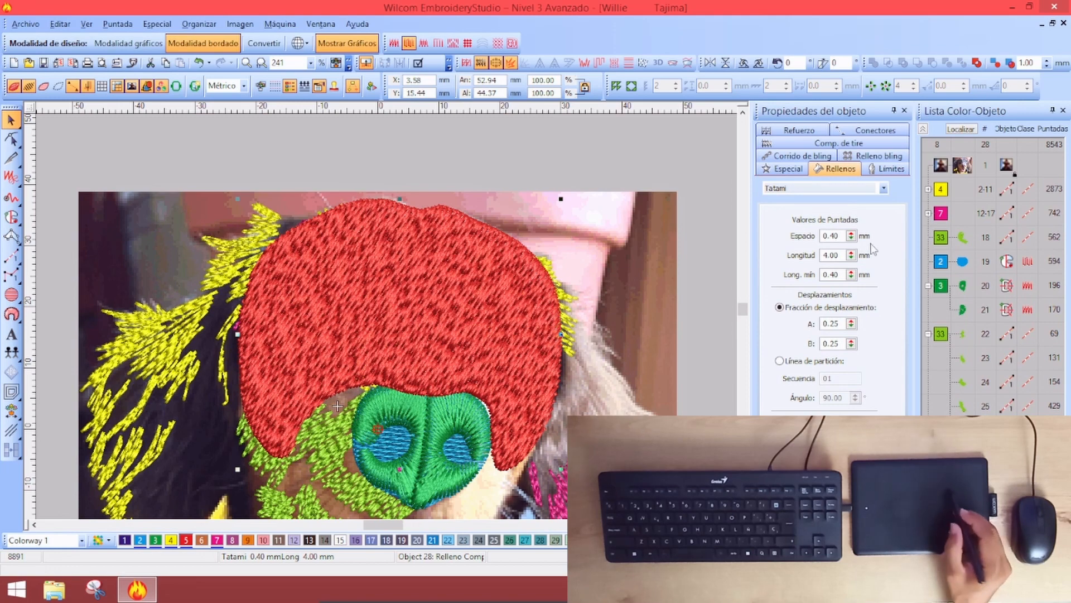
Give the red head fill 5 mm jagged edges on both sides and move it to stitch second
click(585, 63)
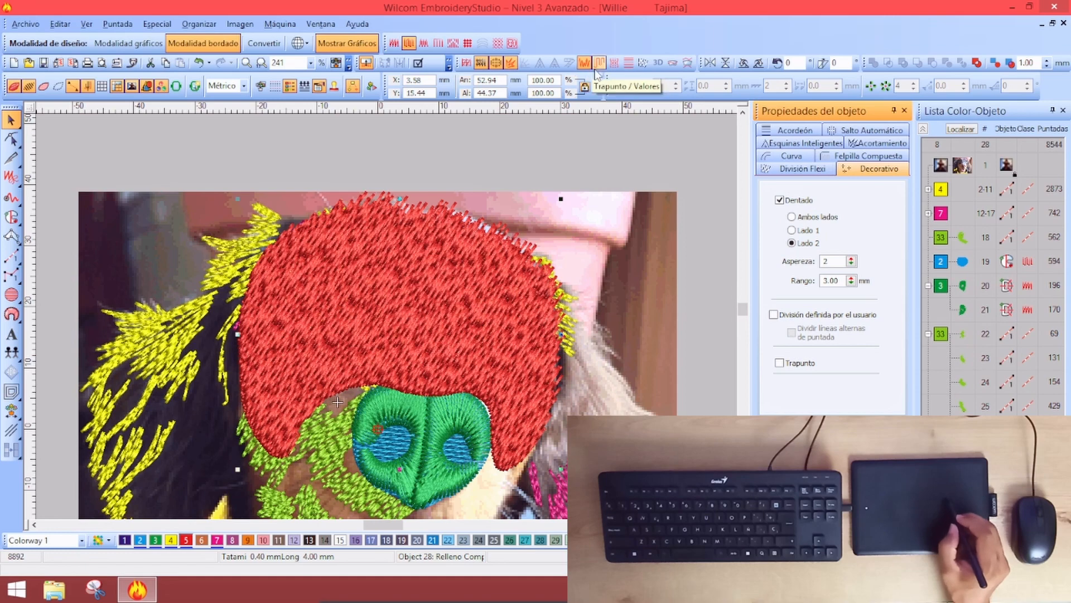
click(791, 217)
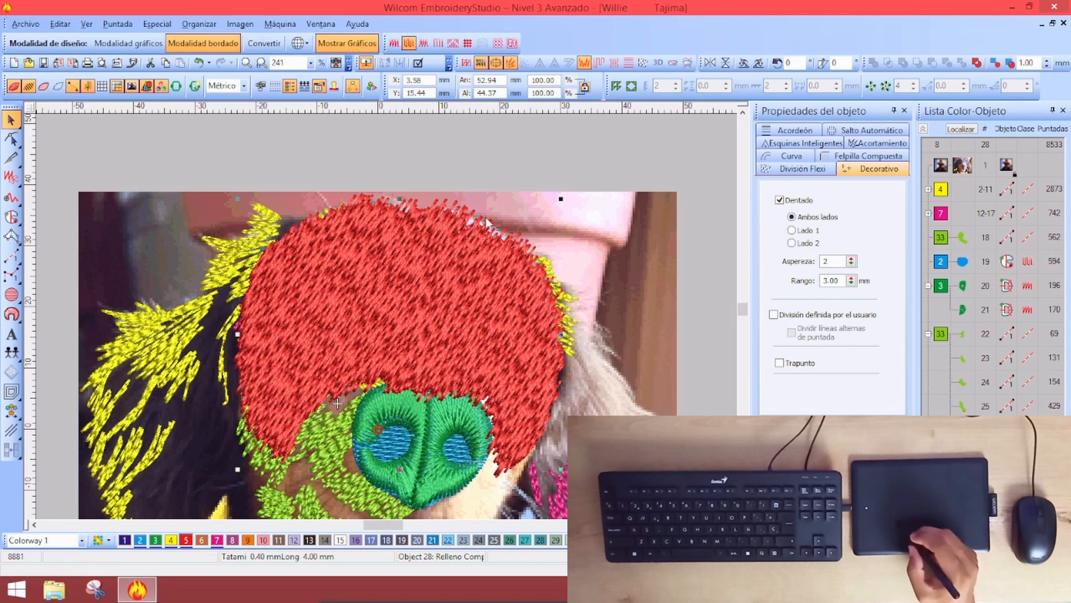
double_click(842, 280)
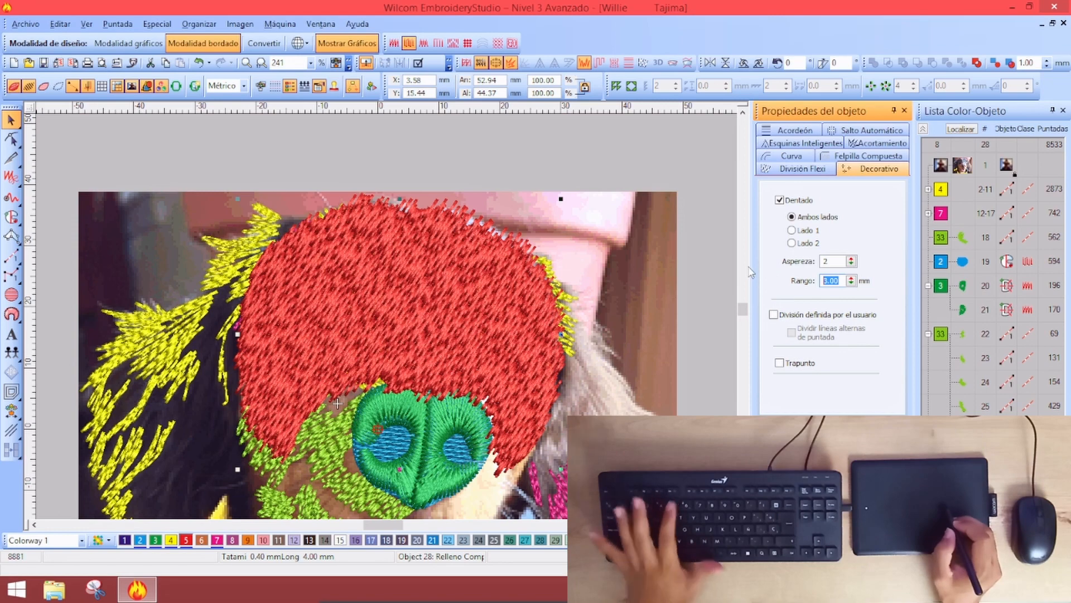
text(5)
key(Return)
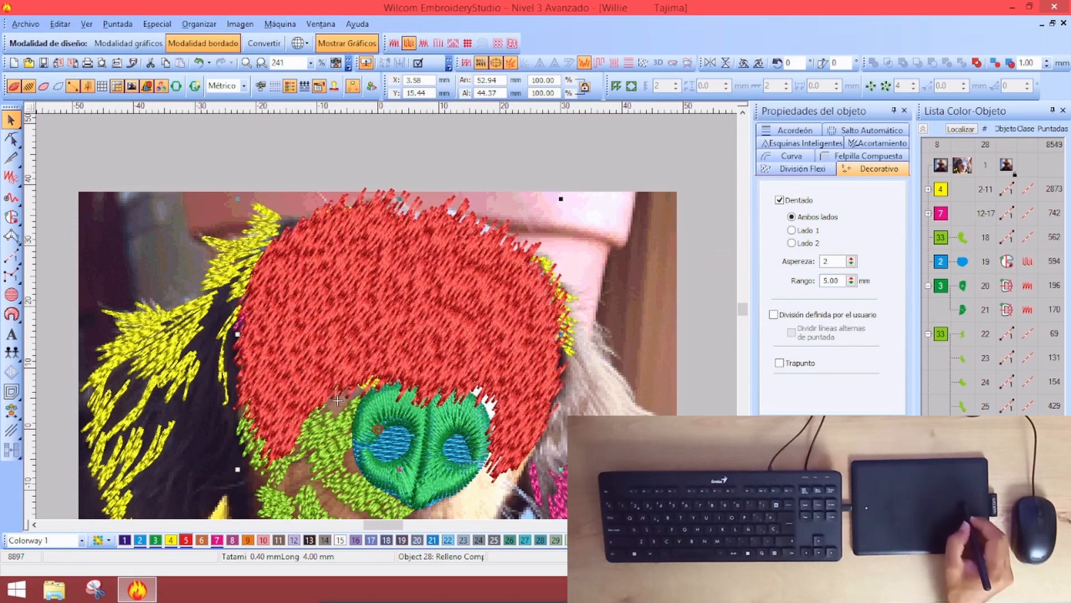
drag(977, 298, 949, 184)
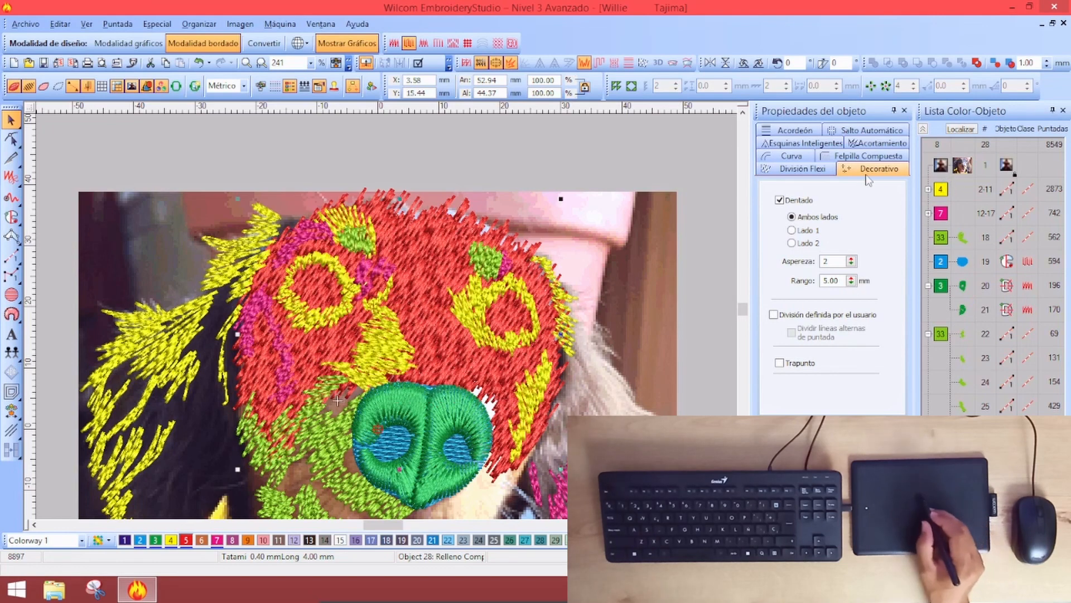
click(501, 165)
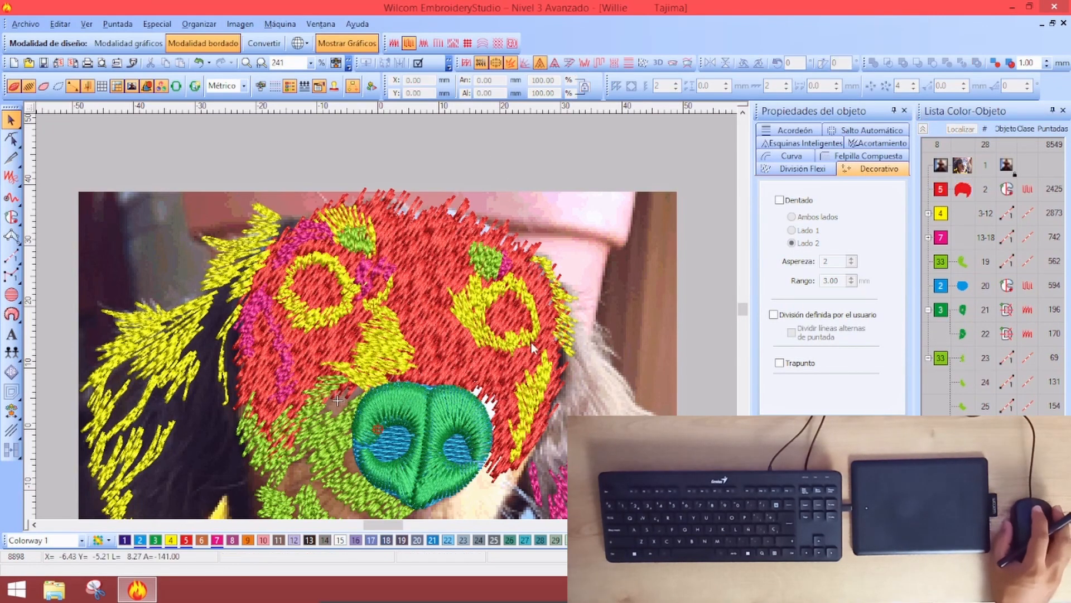
Preset the complex fill tool with jagged edges on both sides at a 5.00 mm range
scroll(481, 303, down, 2)
scroll(394, 335, down, 2)
scroll(394, 337, up, 4)
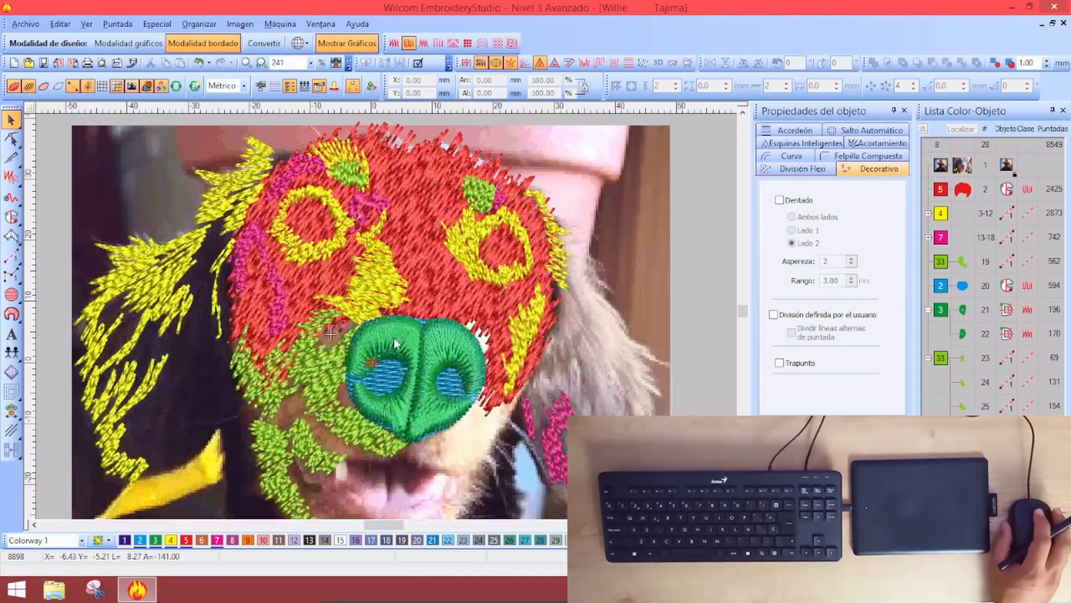
scroll(394, 338, down, 2)
scroll(363, 306, up, 2)
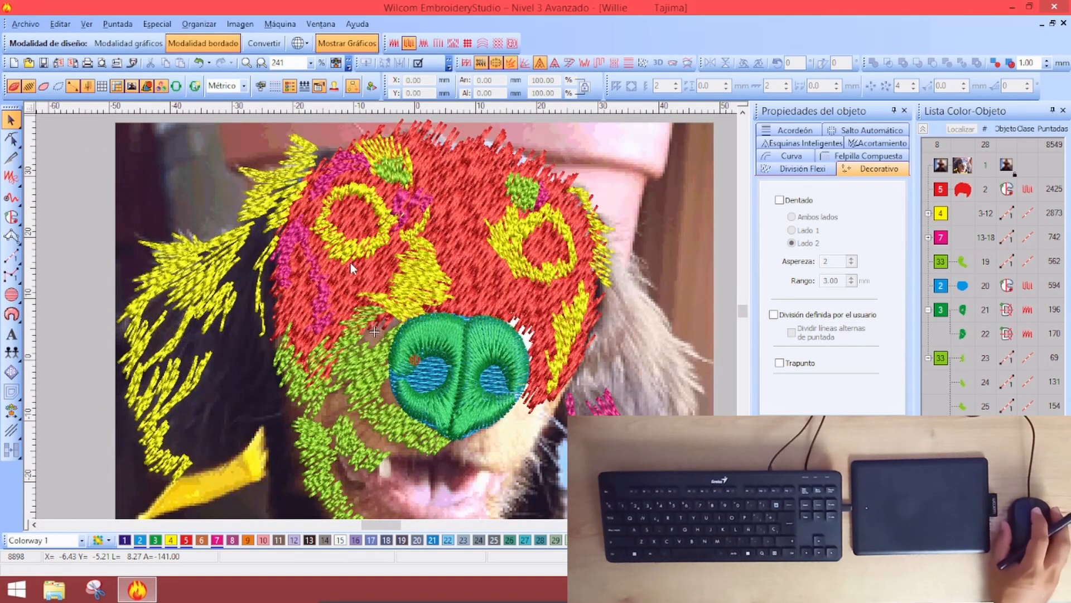
scroll(363, 287, down, 2)
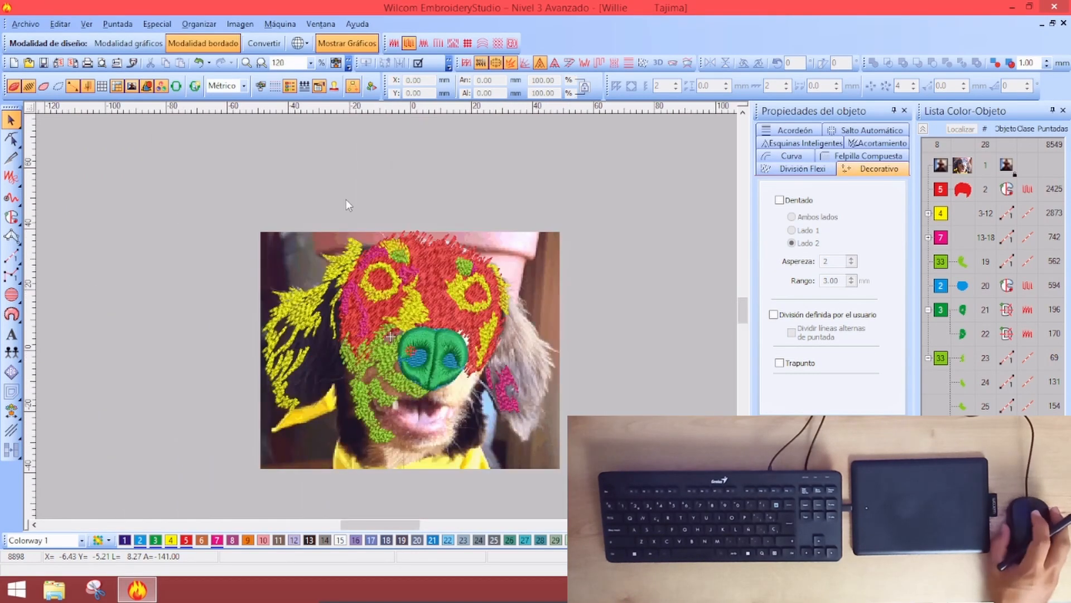
scroll(335, 329, up, 2)
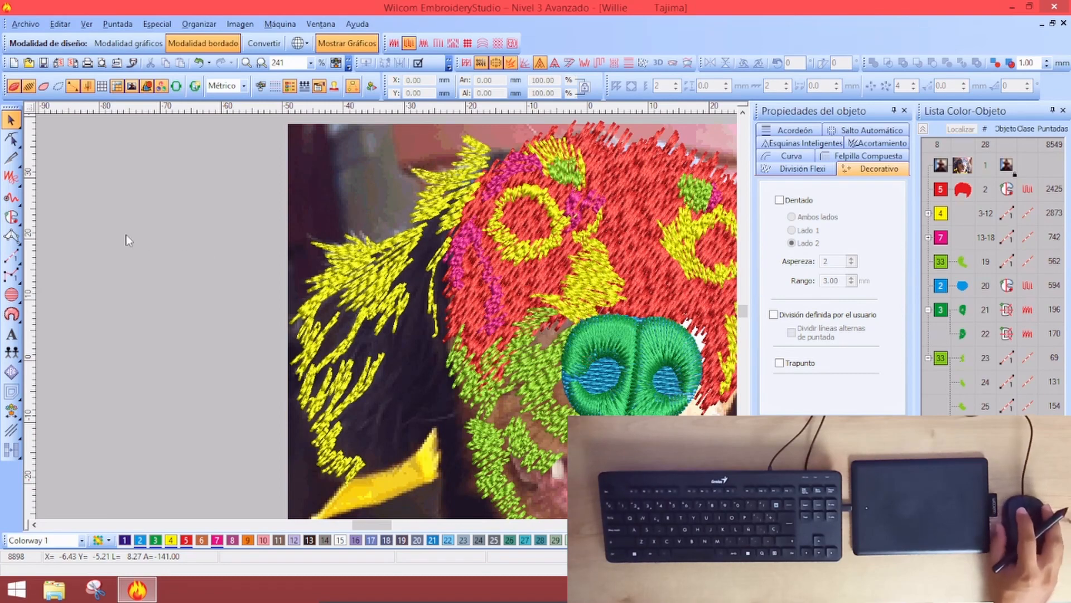
click(11, 216)
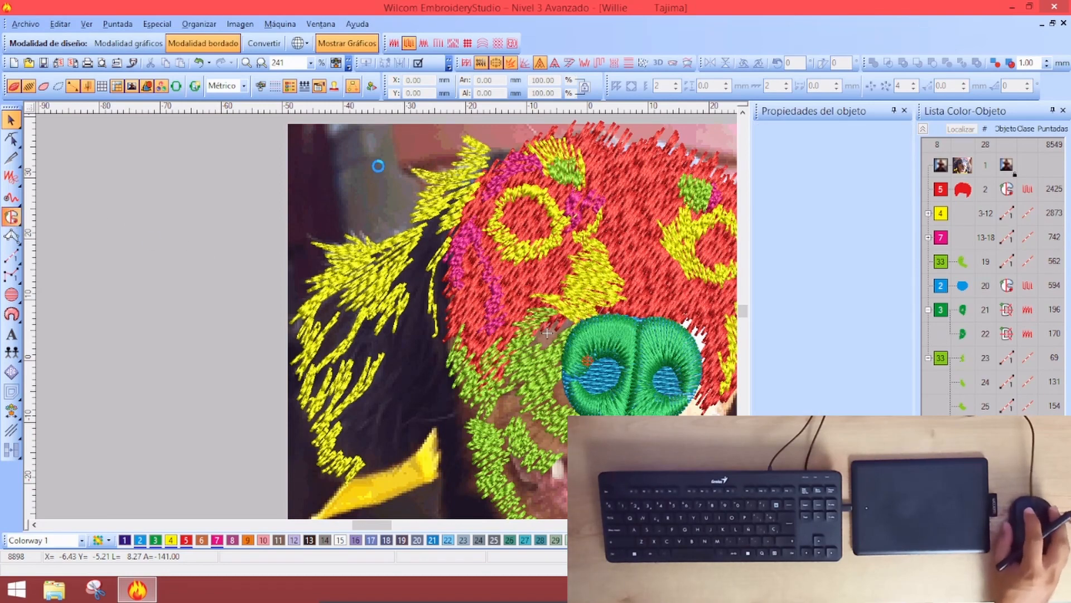
click(584, 63)
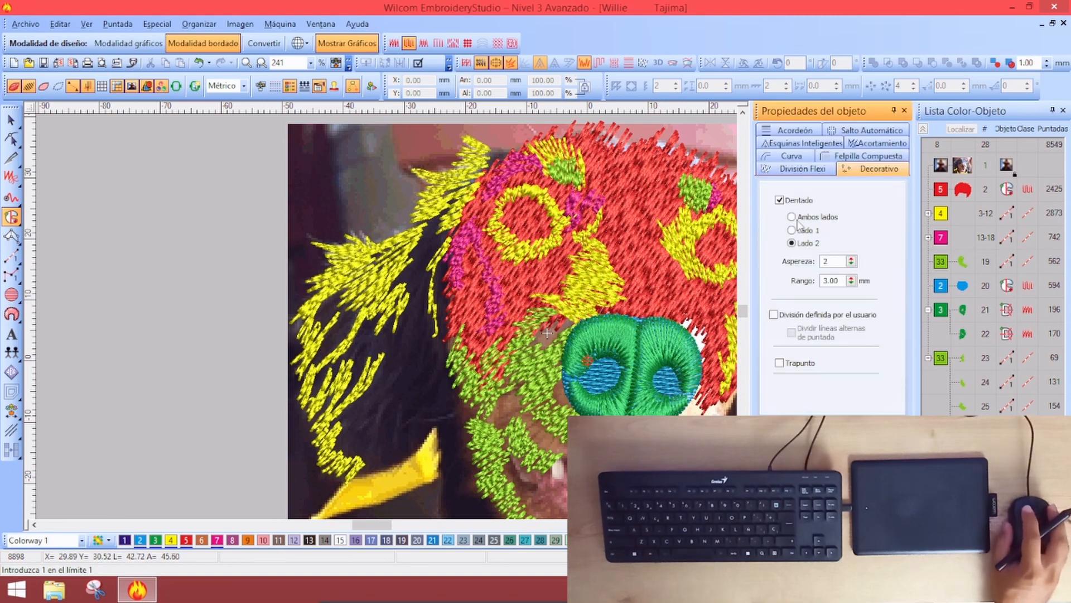
click(791, 217)
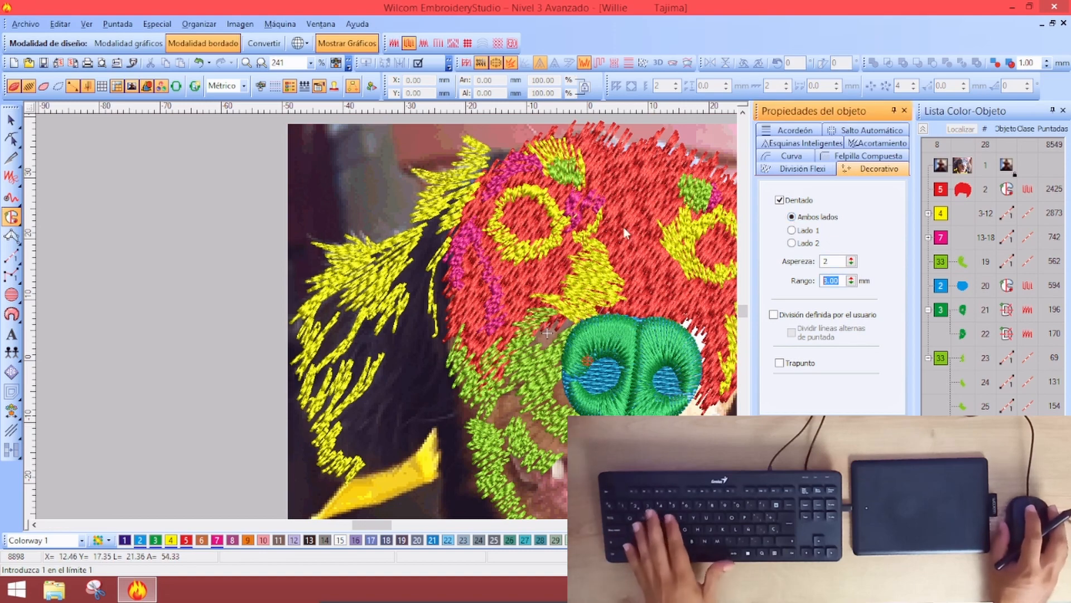
text(5)
key(Return)
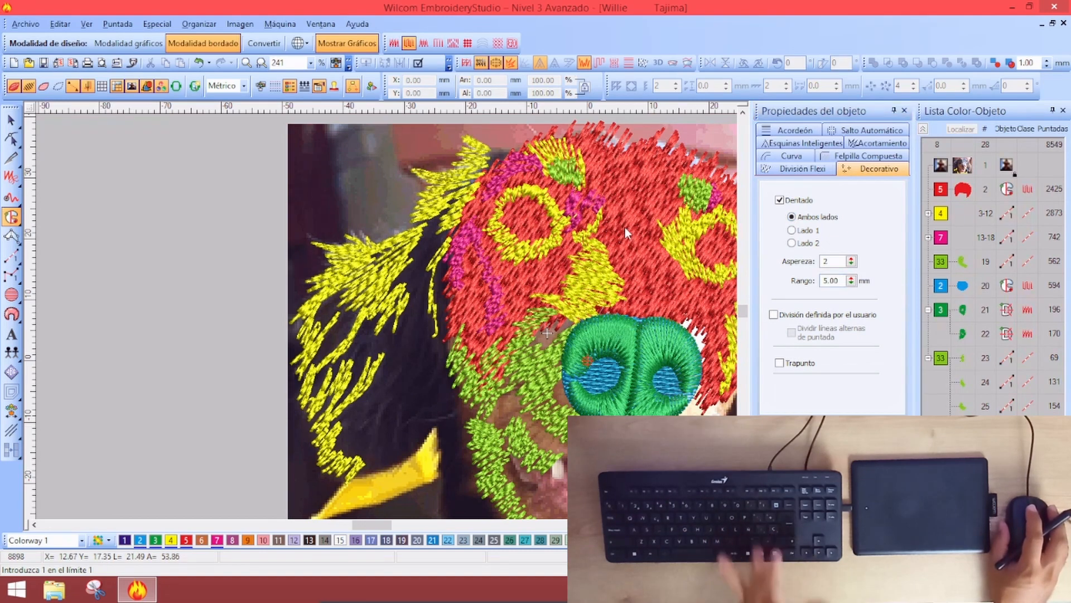
key(m)
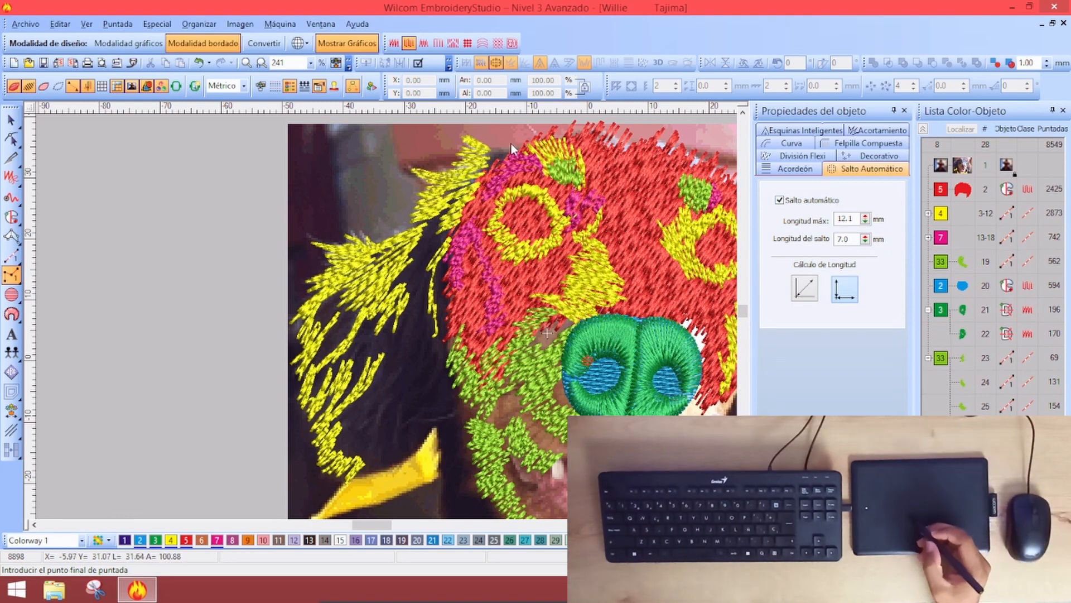
Start a complex fill and trace the ear boundary along its bottom and left hair edge
click(12, 218)
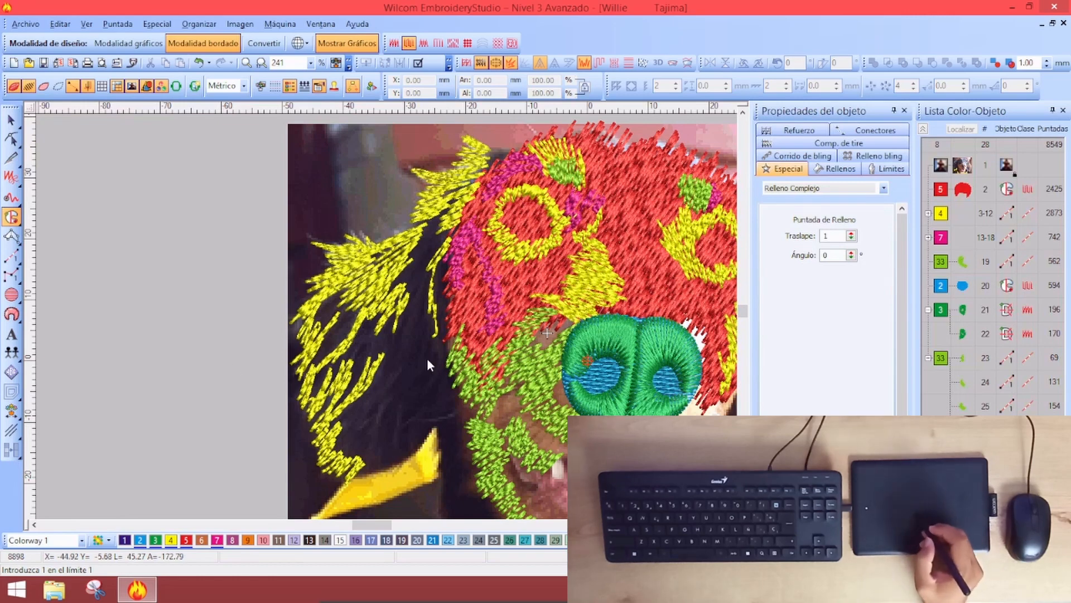
click(467, 339)
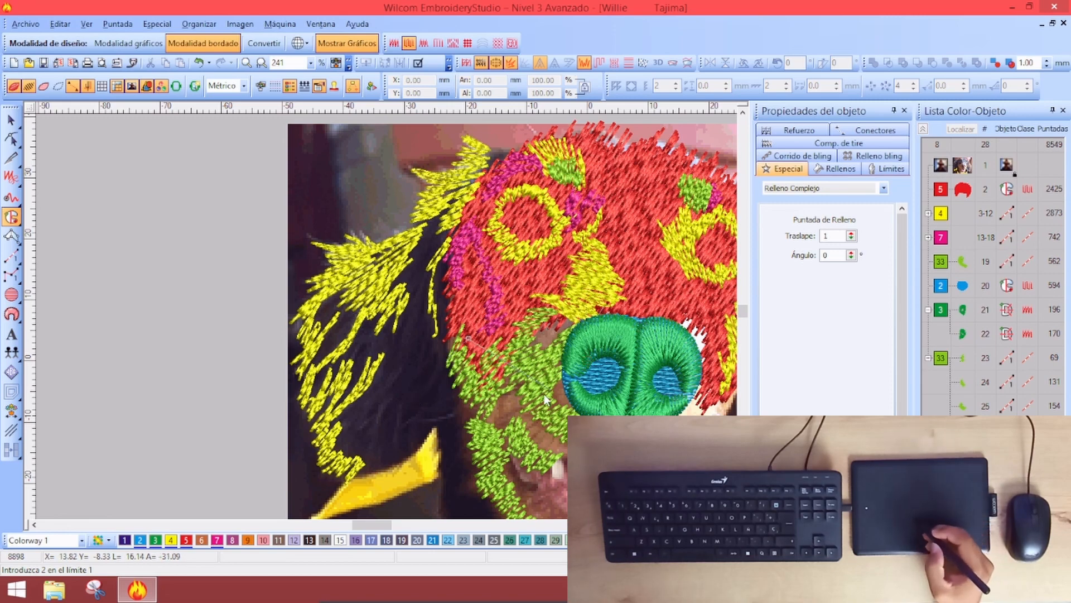
right_click(439, 422)
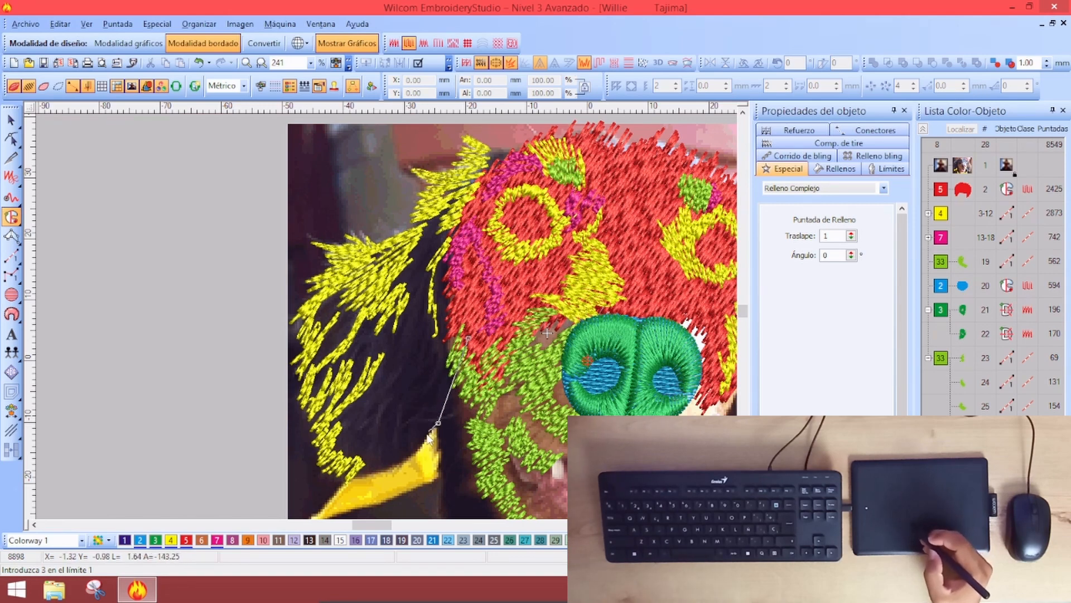
right_click(397, 467)
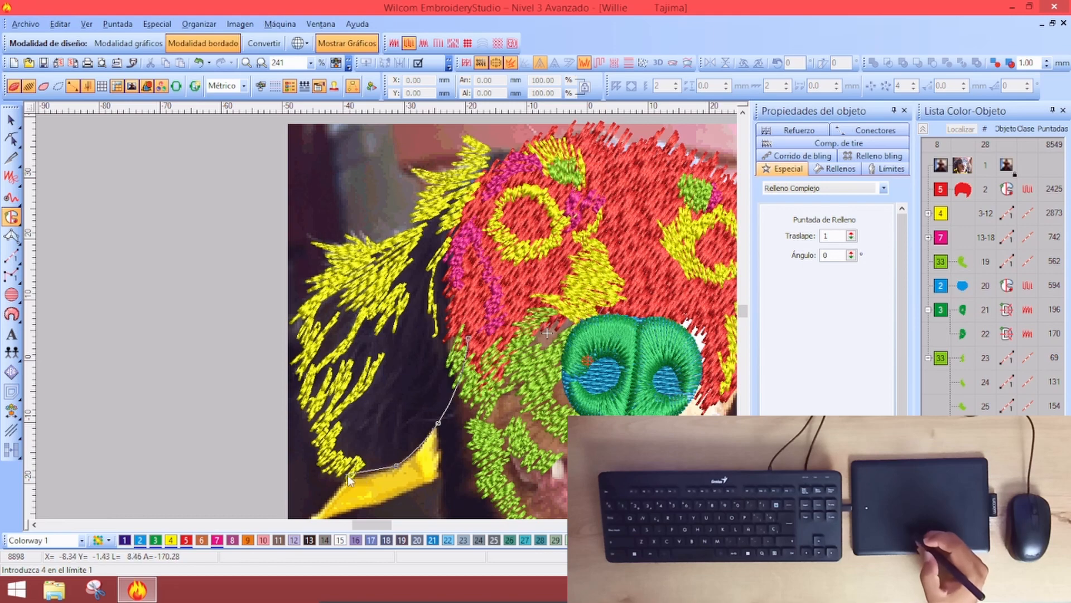
right_click(355, 476)
right_click(330, 470)
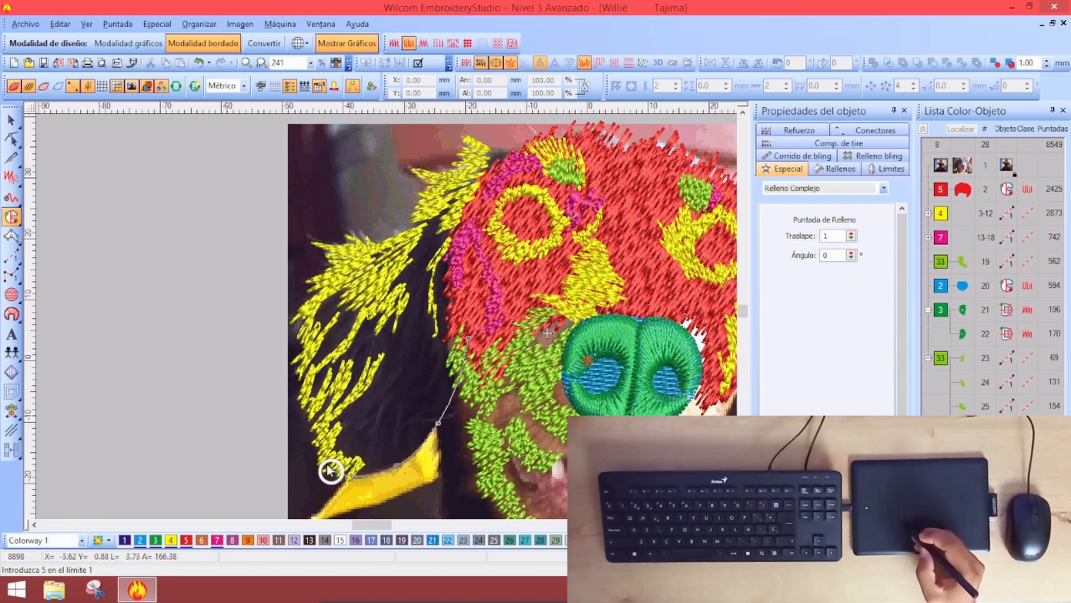
right_click(317, 456)
right_click(309, 422)
right_click(300, 397)
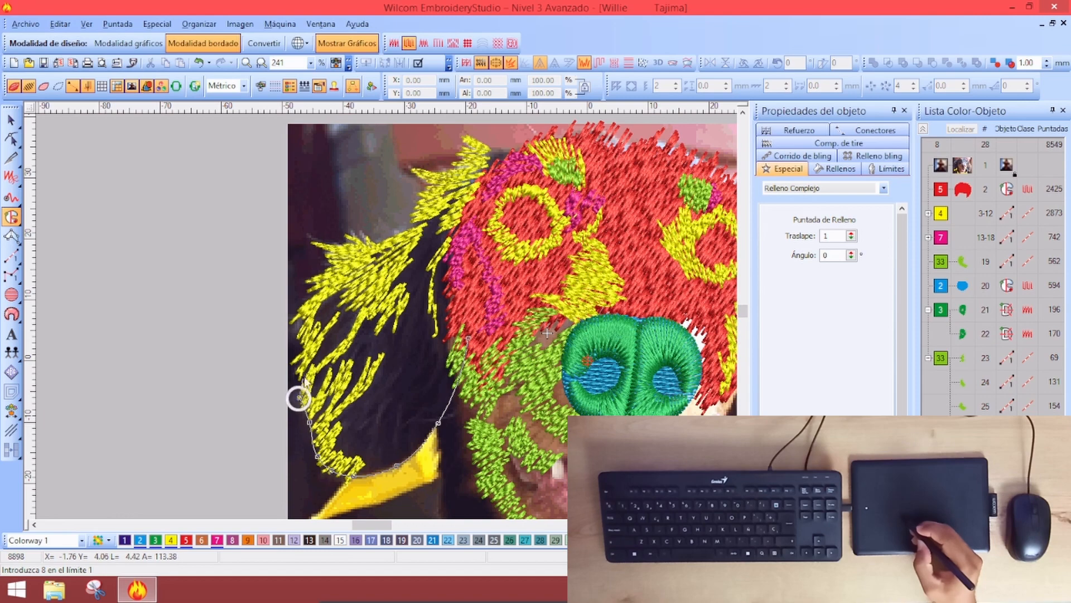
right_click(296, 377)
right_click(292, 362)
right_click(301, 337)
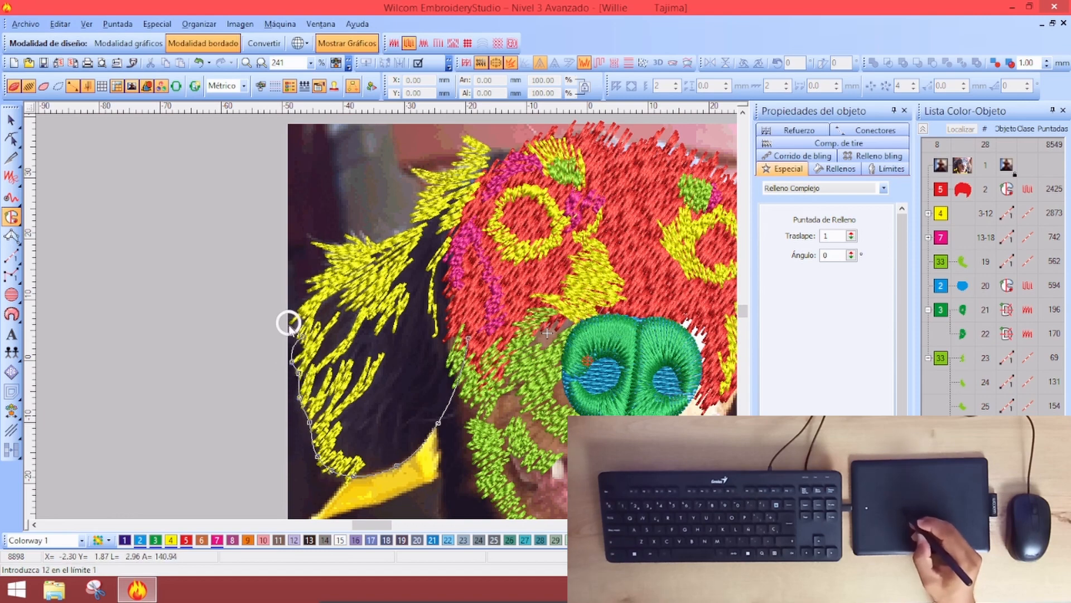
right_click(289, 324)
right_click(307, 309)
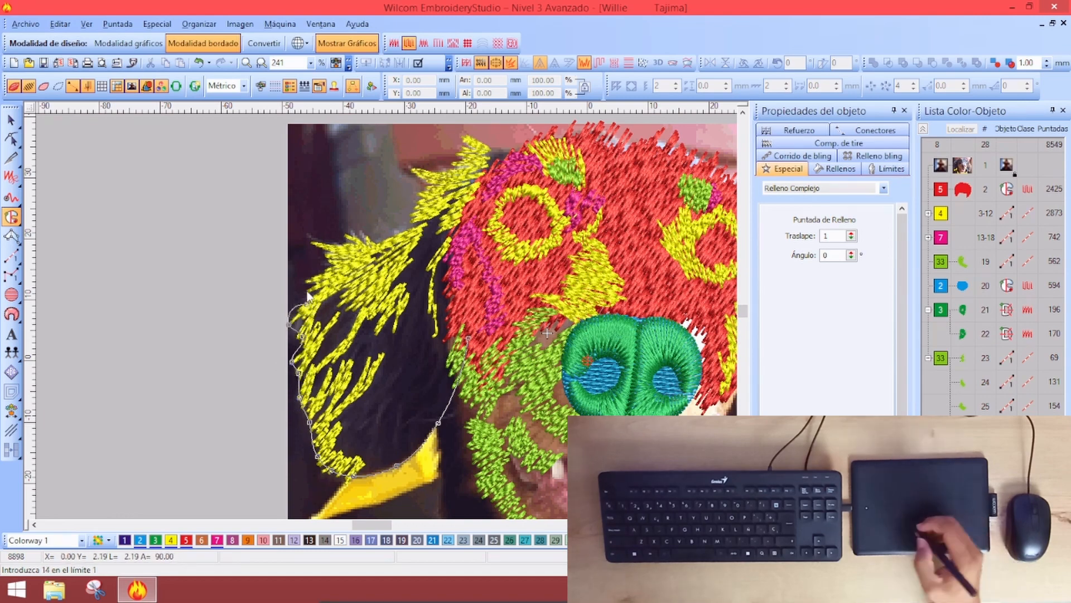
Remove misplaced points and continue the boundary up the hair edge to the ear top
key(BackSpace)
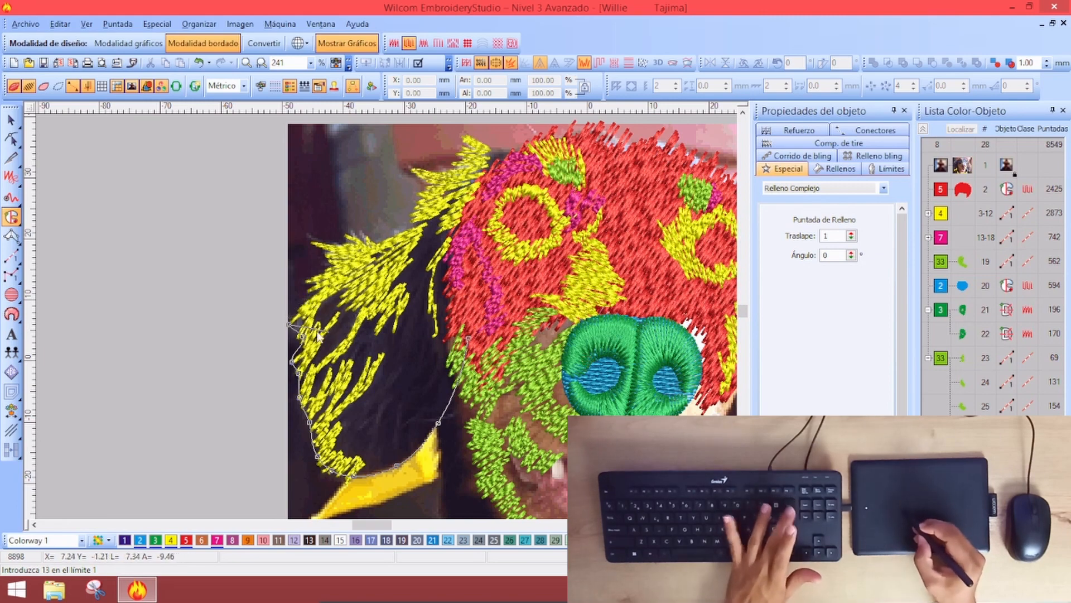
right_click(305, 303)
right_click(312, 279)
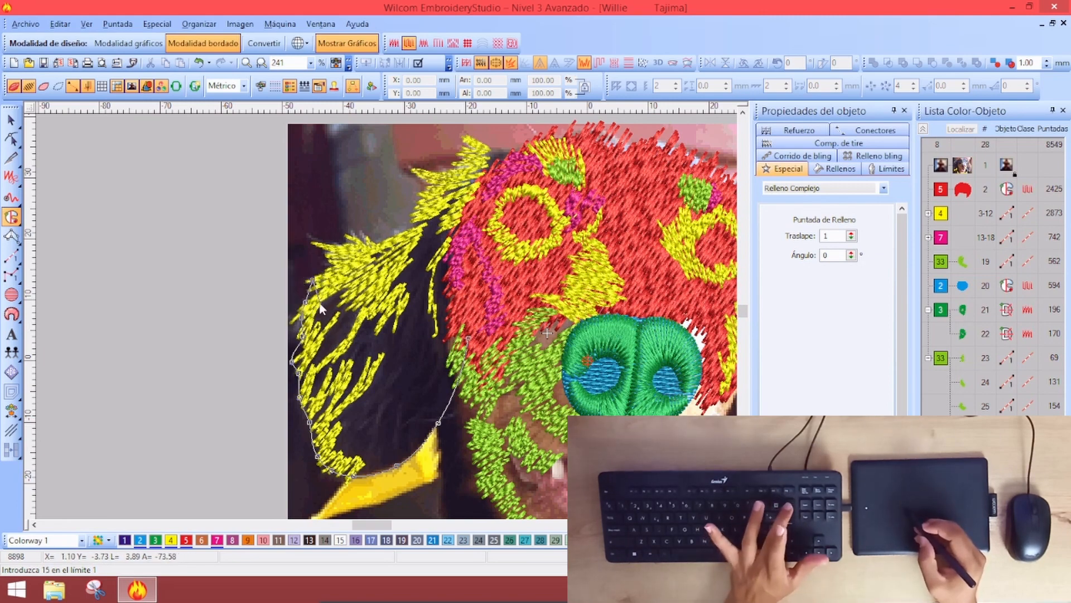
key(BackSpace)
key(BackSpace)
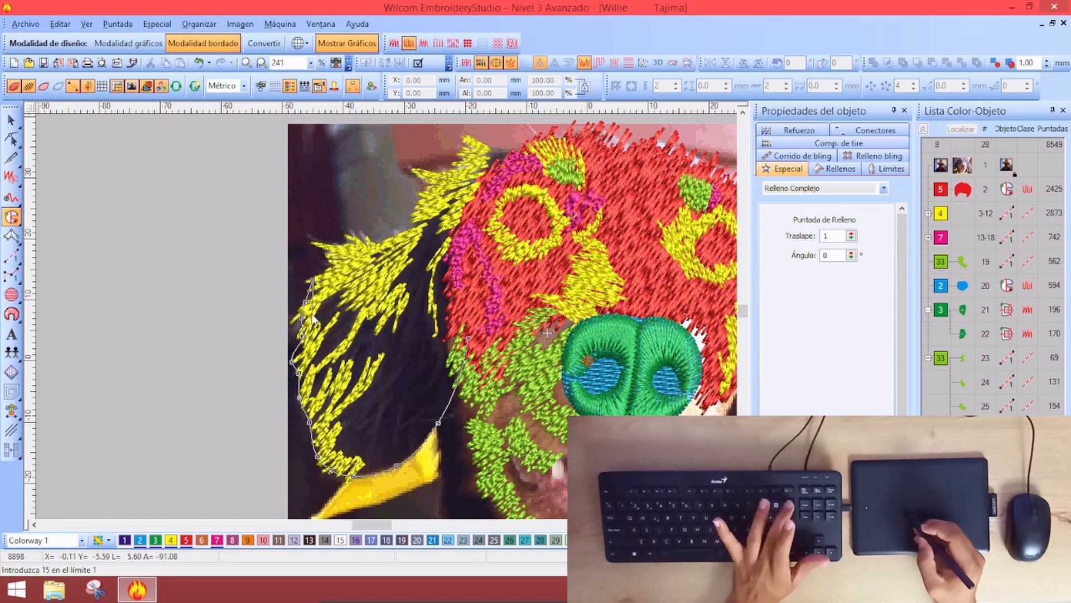
key(BackSpace)
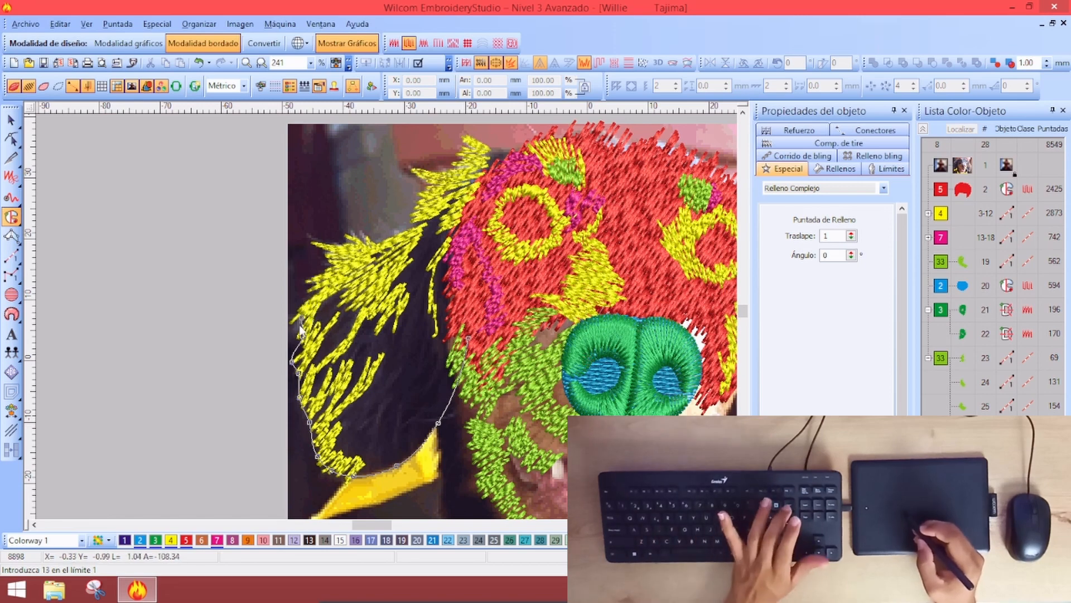
right_click(299, 324)
right_click(308, 300)
right_click(317, 276)
right_click(326, 252)
right_click(355, 238)
right_click(386, 237)
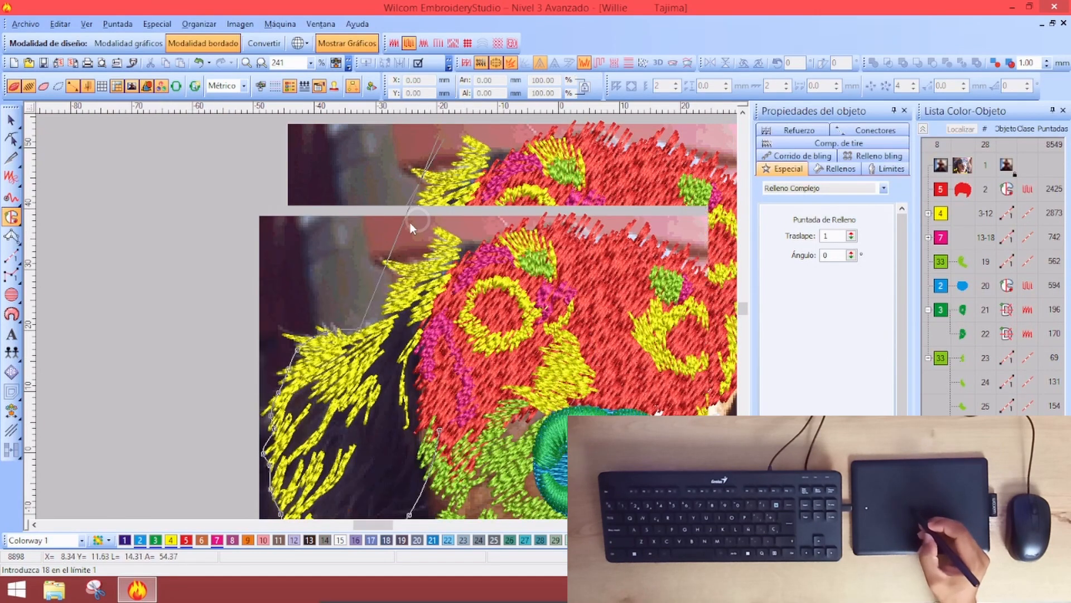
Close the outline down the inner ear edge and set the stitch angle, creating fill object 29
right_click(390, 290)
right_click(396, 265)
right_click(423, 259)
right_click(484, 238)
right_click(505, 249)
right_click(465, 328)
right_click(448, 397)
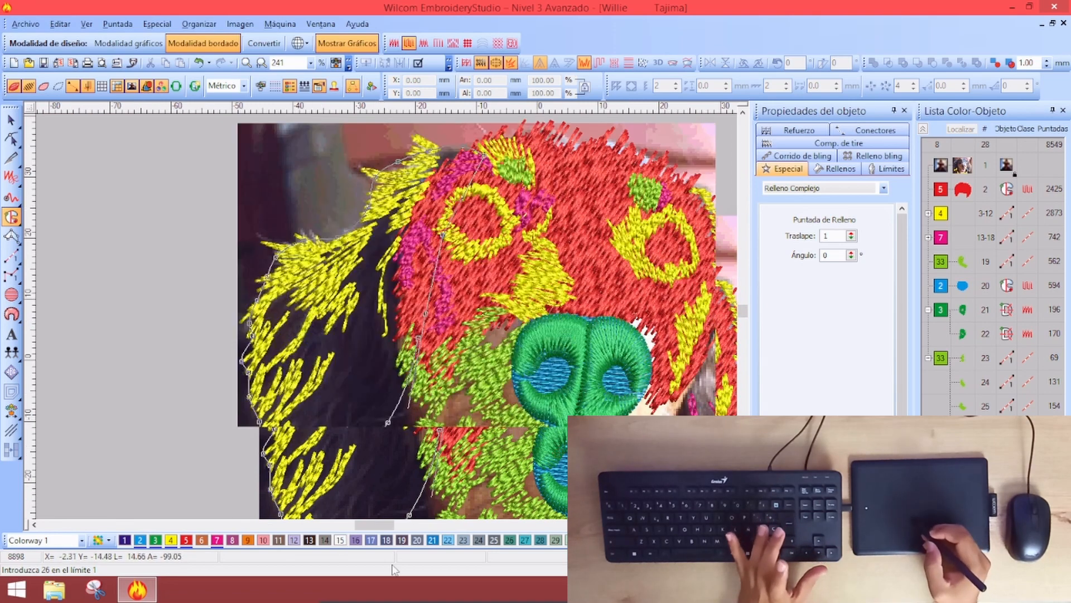
key(Return)
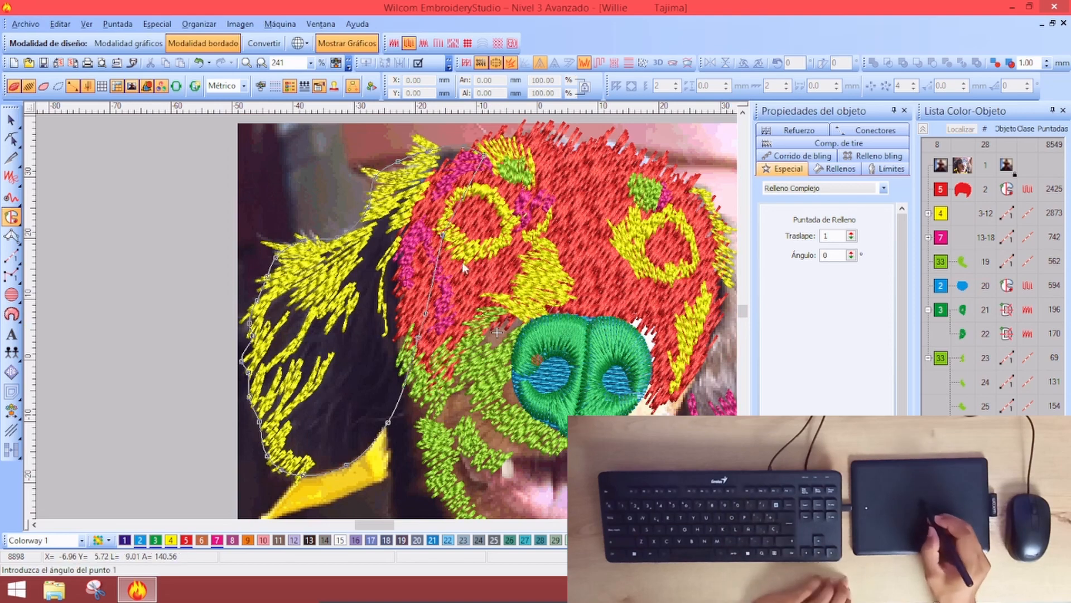
click(505, 229)
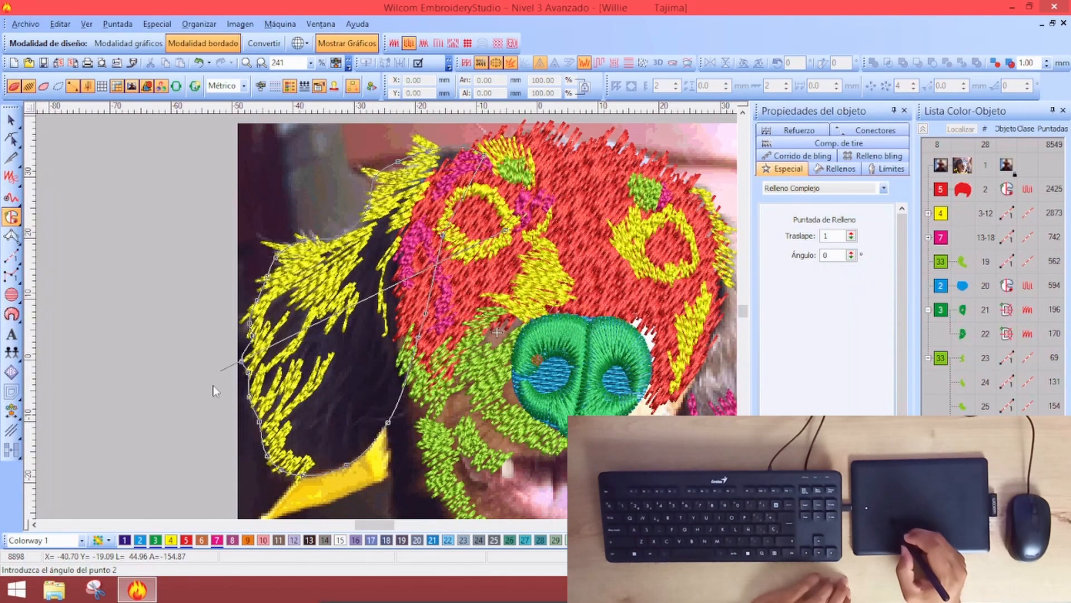
click(184, 410)
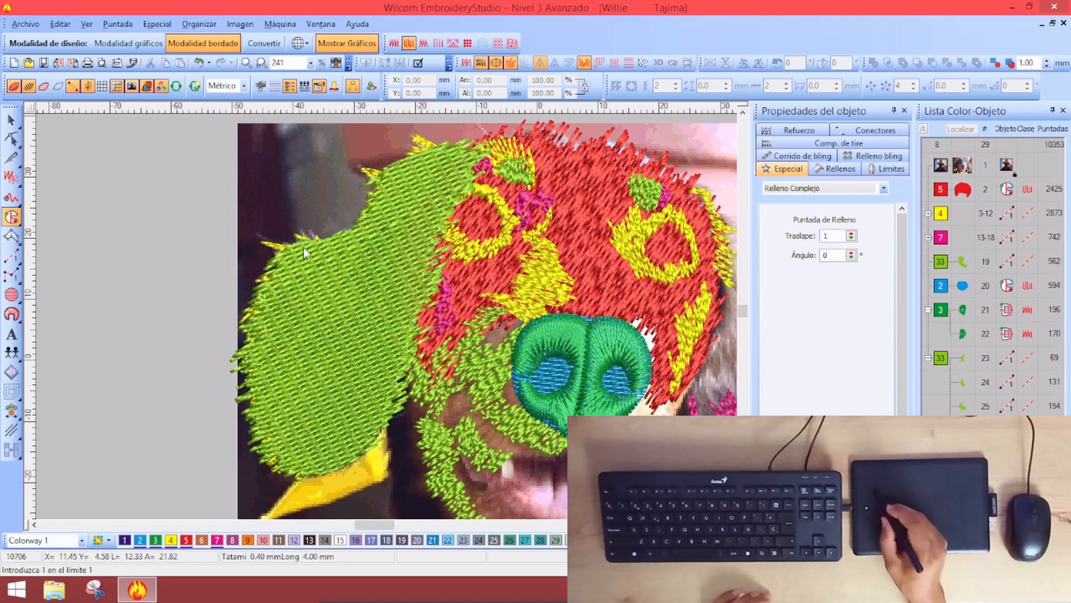
key(Escape)
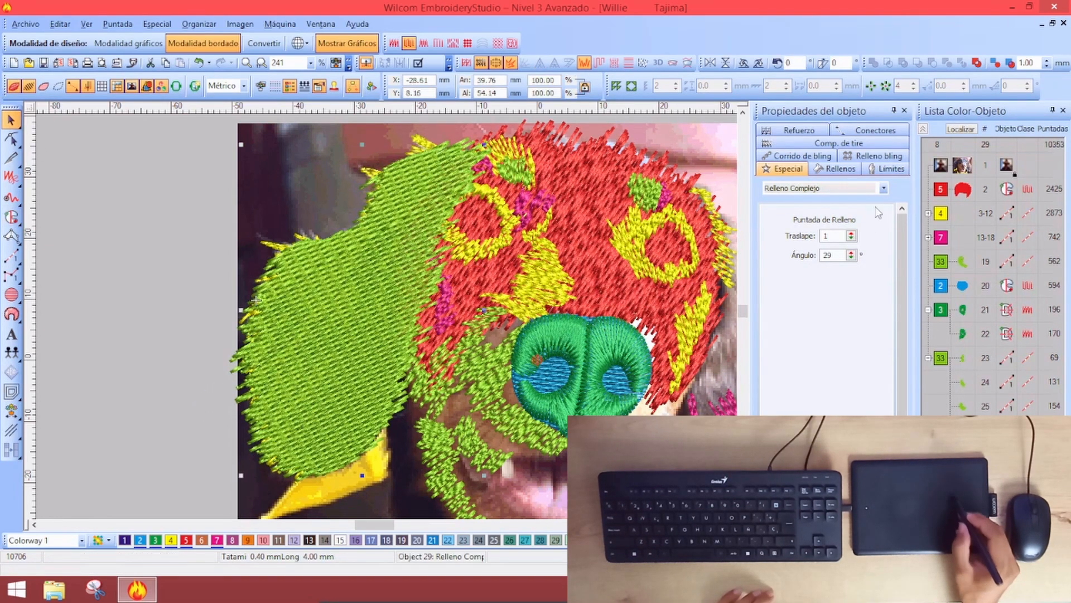
Drag the new ear fill, object 29, to position 2 in the Color-Object list
click(841, 169)
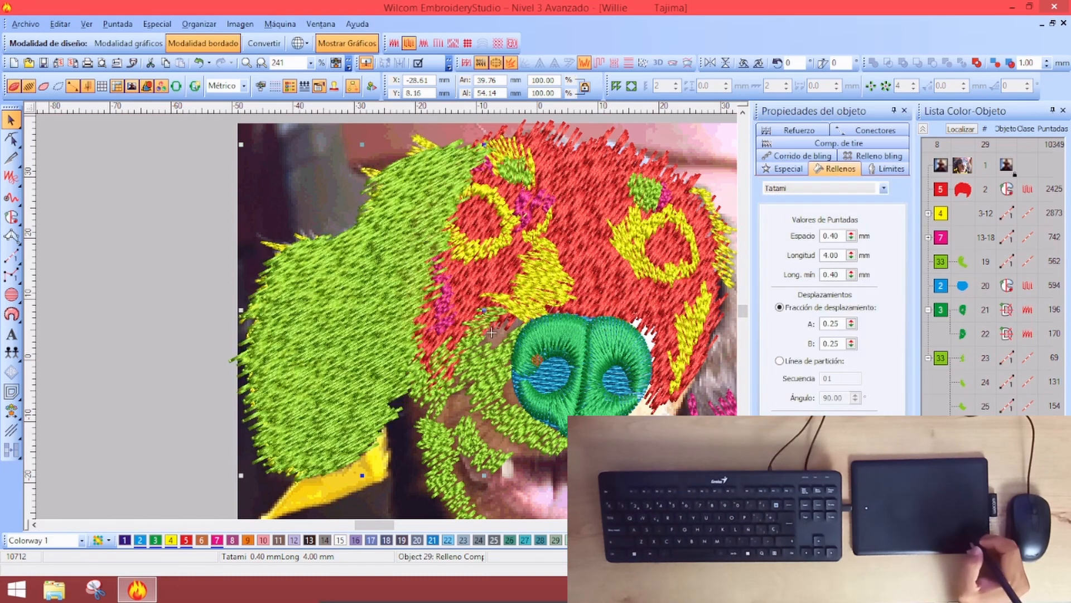
click(965, 111)
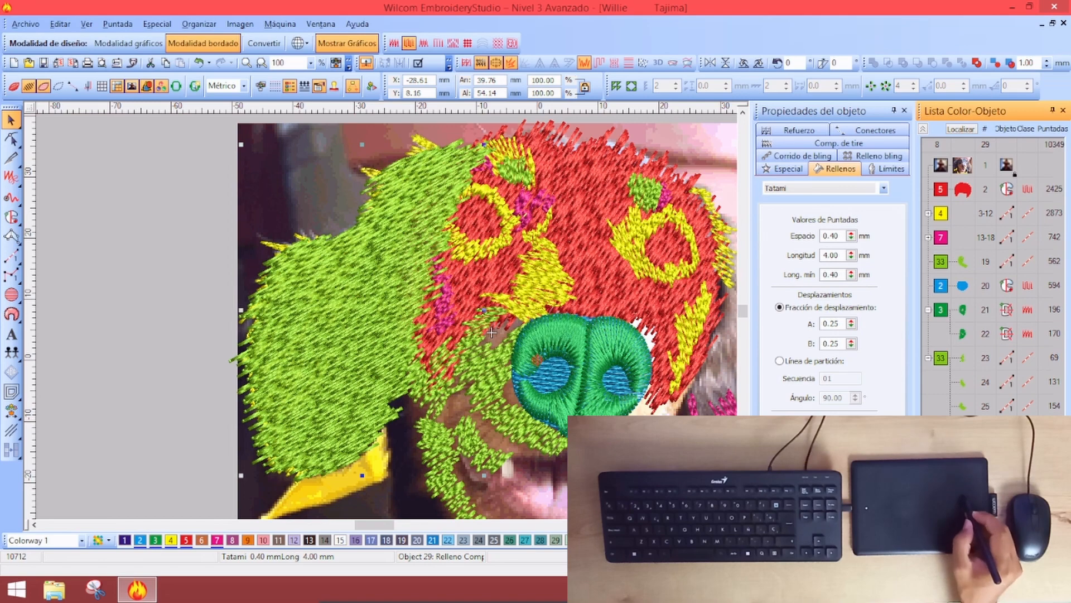
drag(943, 181, 943, 183)
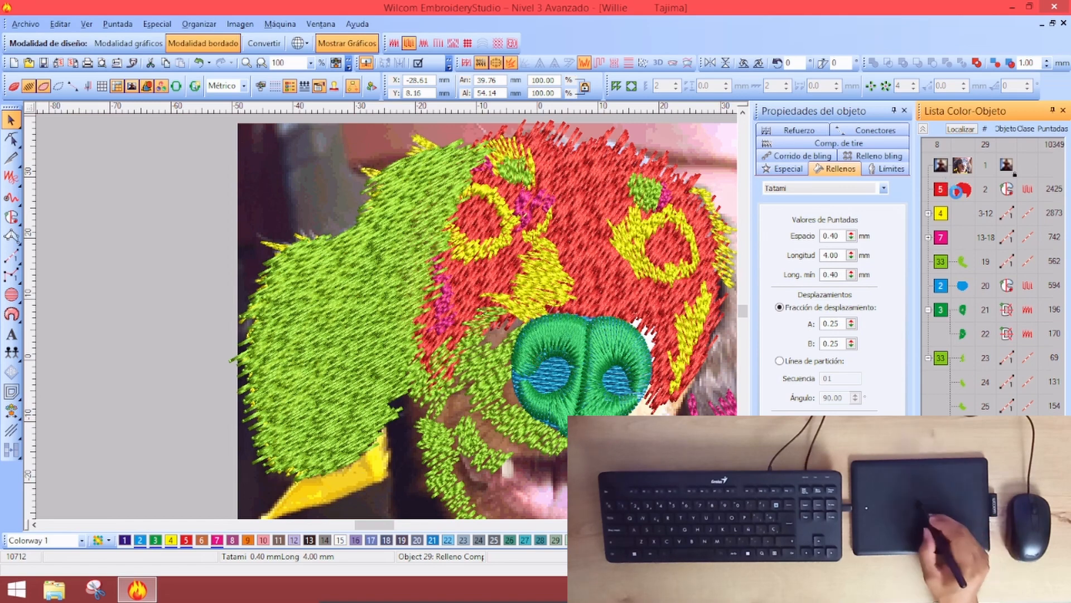
Recolour the left ear fill with red thread 5
click(472, 279)
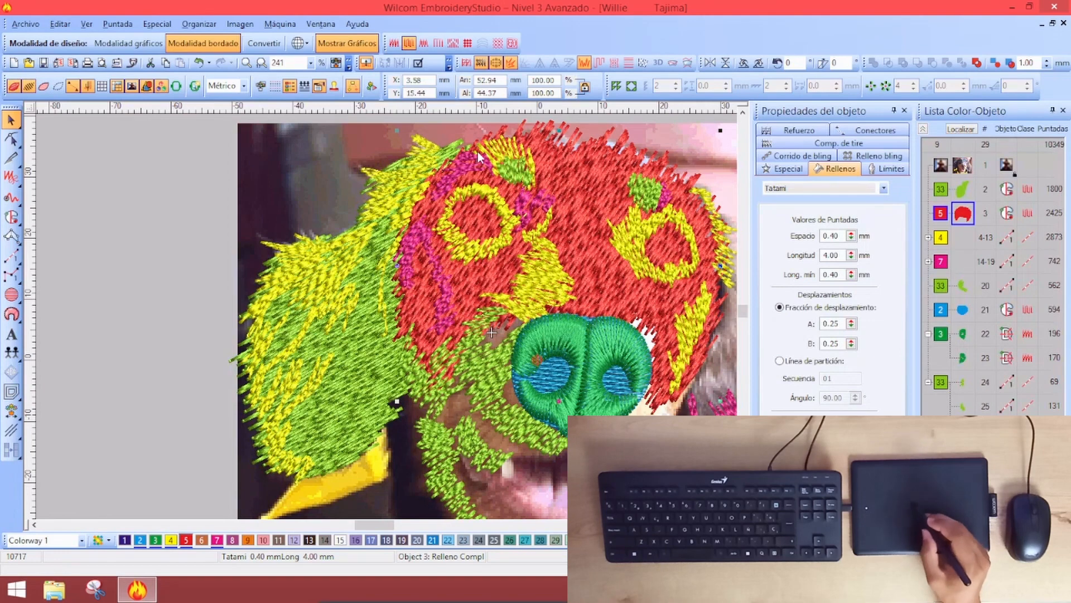
click(343, 334)
click(177, 250)
click(563, 158)
click(368, 357)
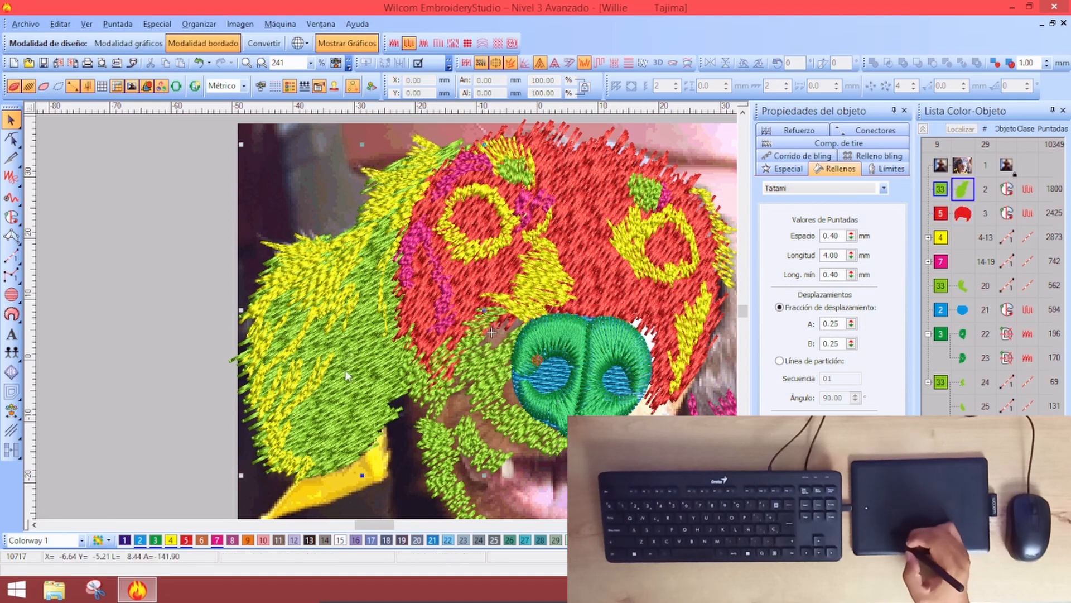
click(171, 360)
scroll(403, 241, down, 2)
scroll(461, 251, up, 1)
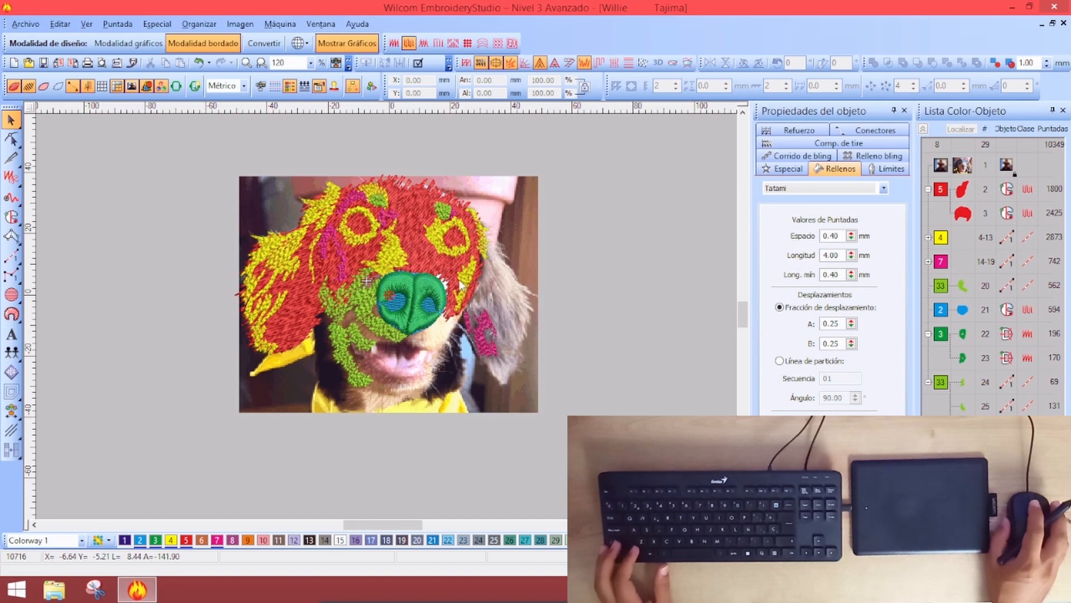
Reshape nose object 23 by pulling its lower-right node outward to fit the muzzle
key(z)
key(shift+z)
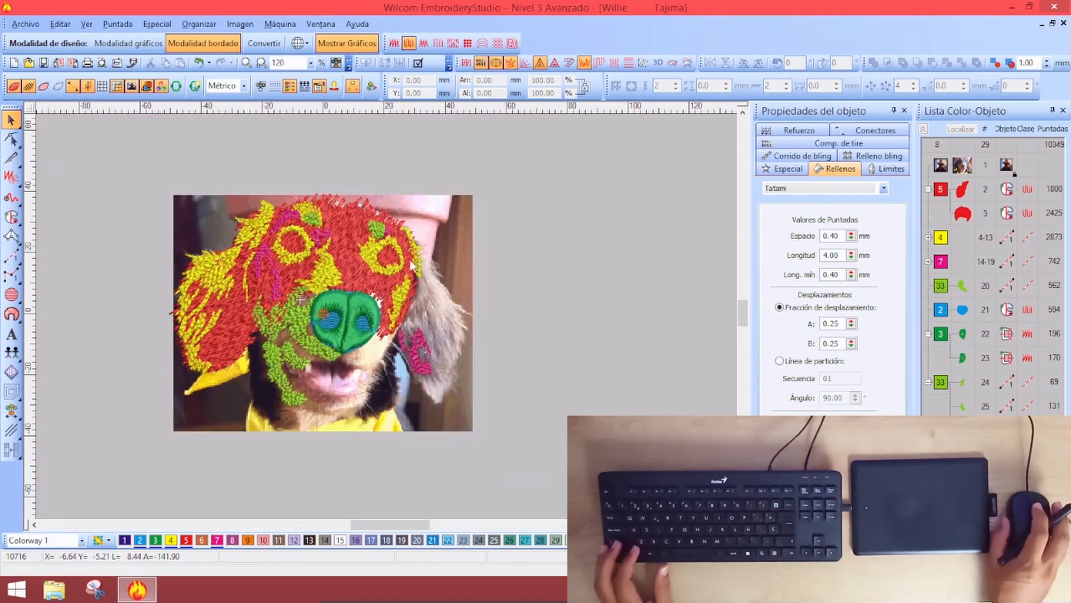
key(z)
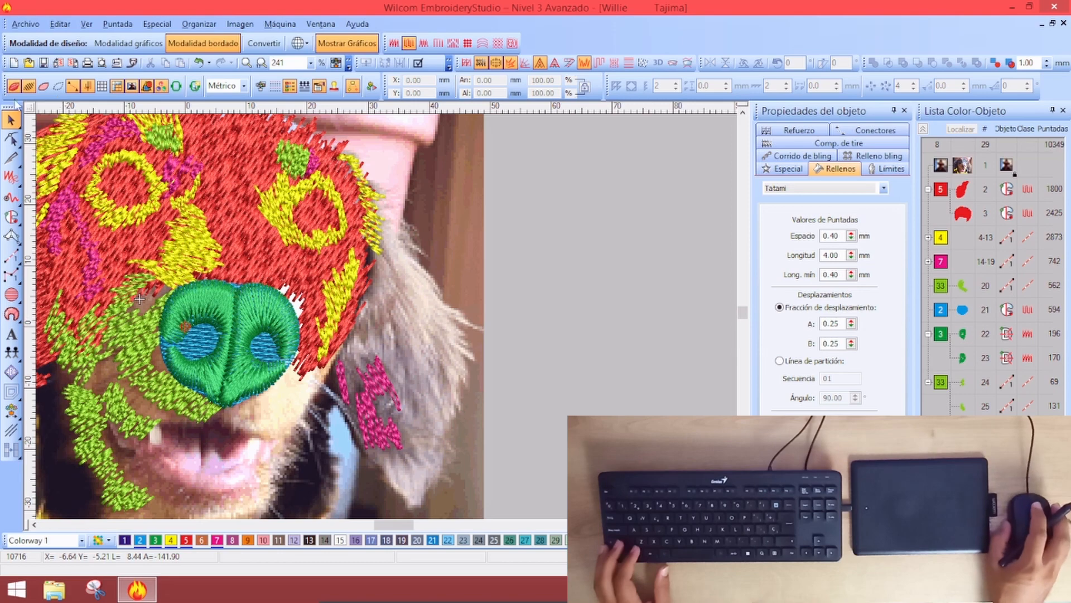
key(shift+z)
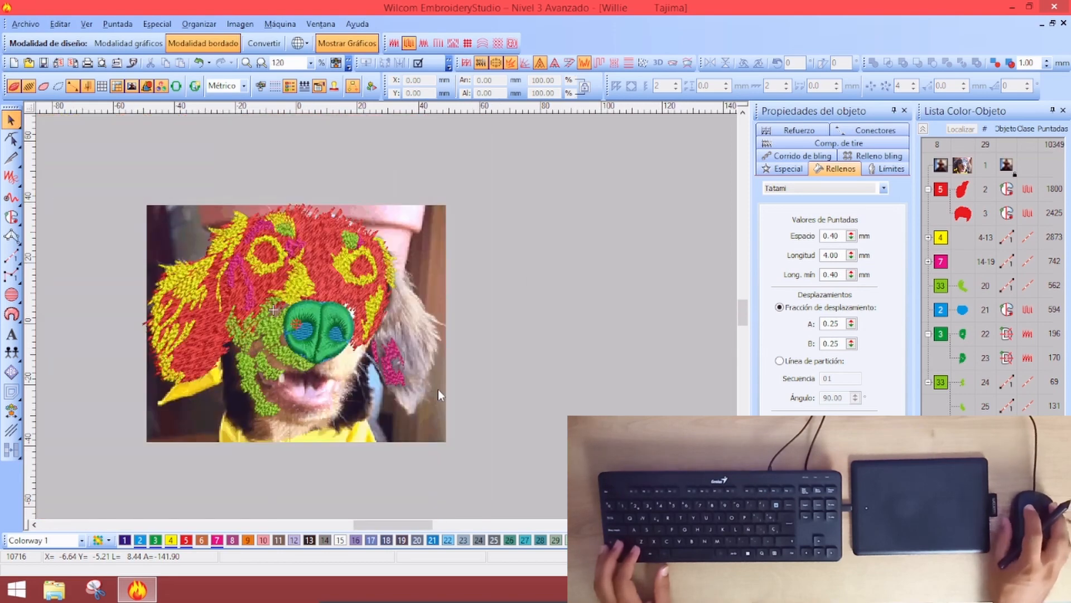
key(z)
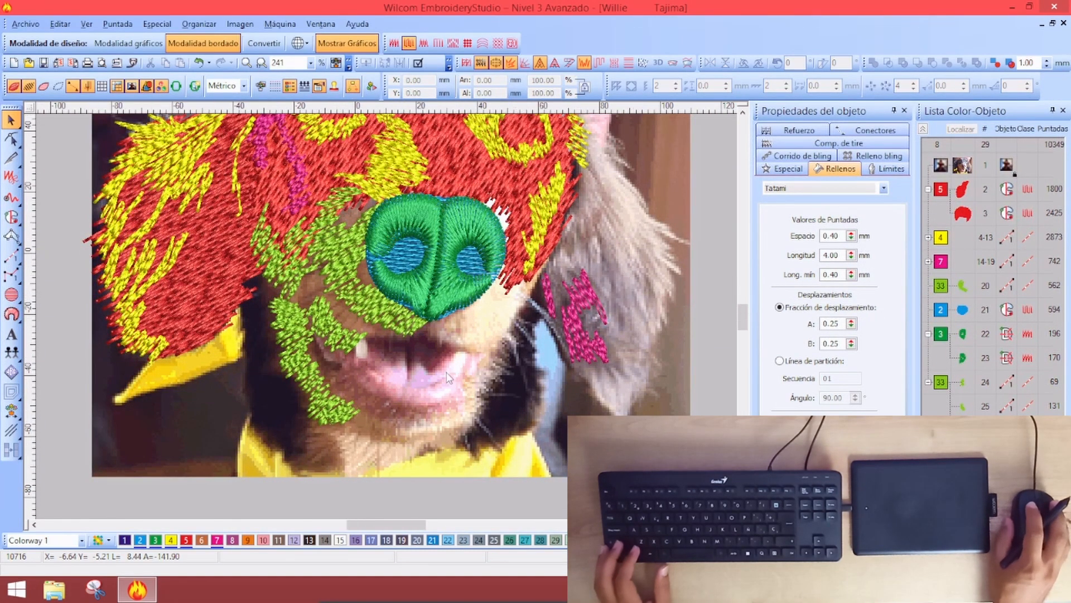
key(shift+z)
key(z)
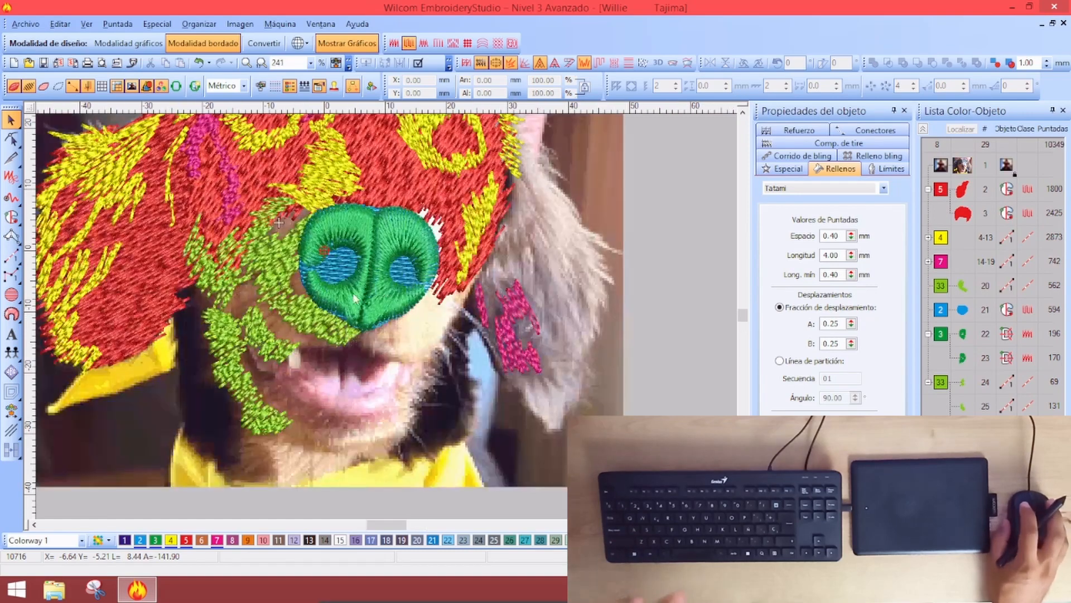
click(382, 308)
key(h)
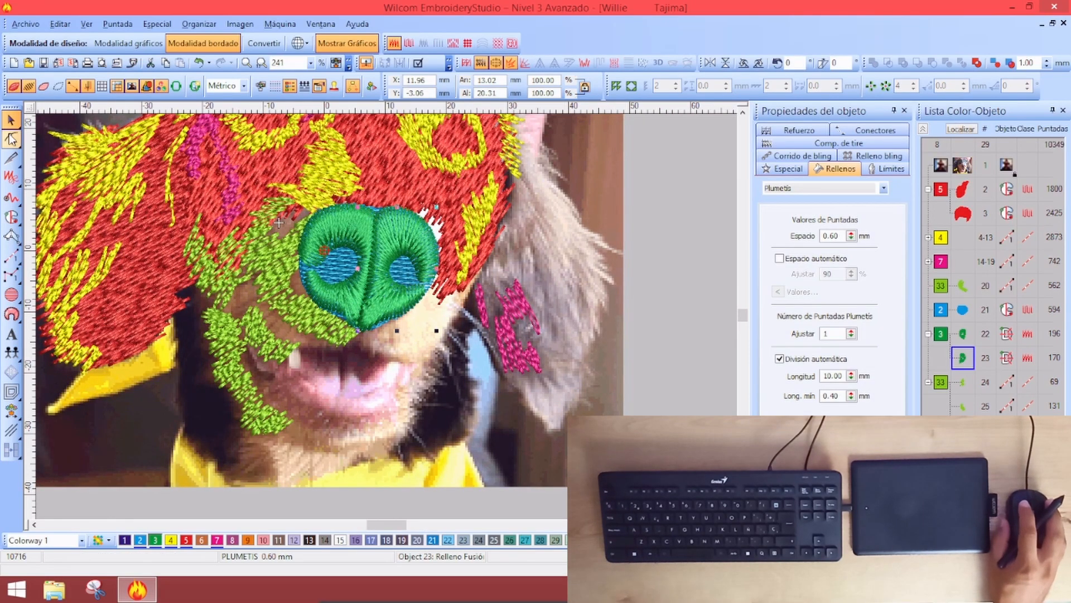
drag(418, 291, 427, 288)
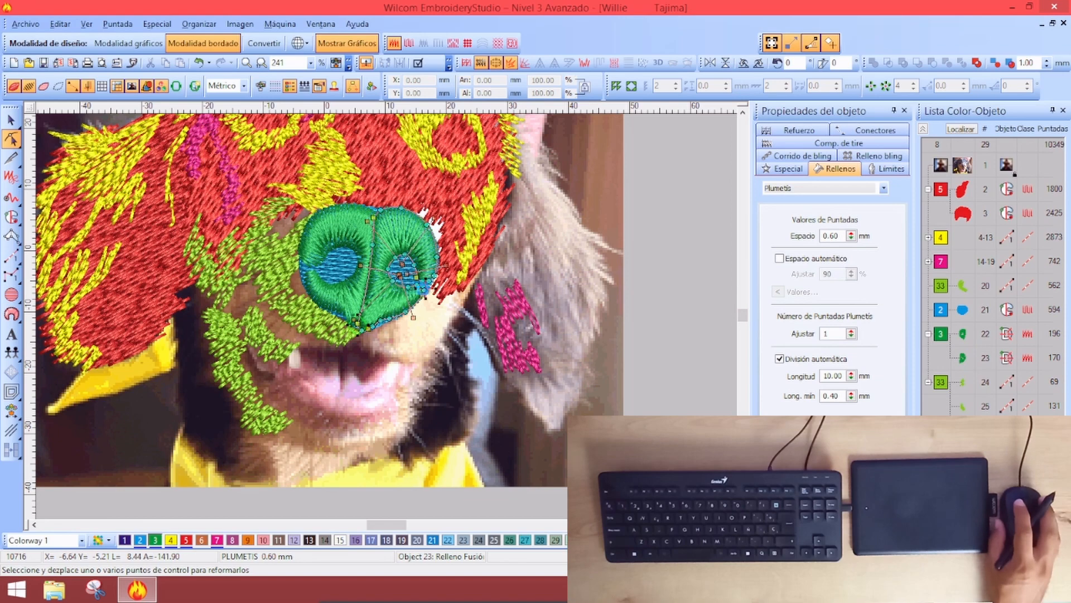
click(11, 119)
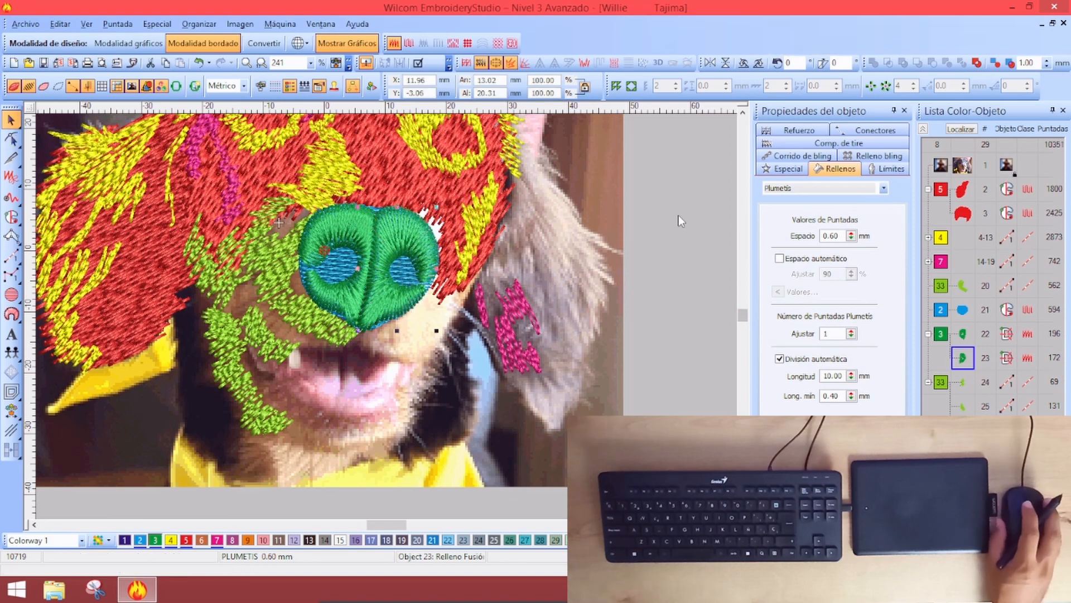
key(Escape)
key(shift+z)
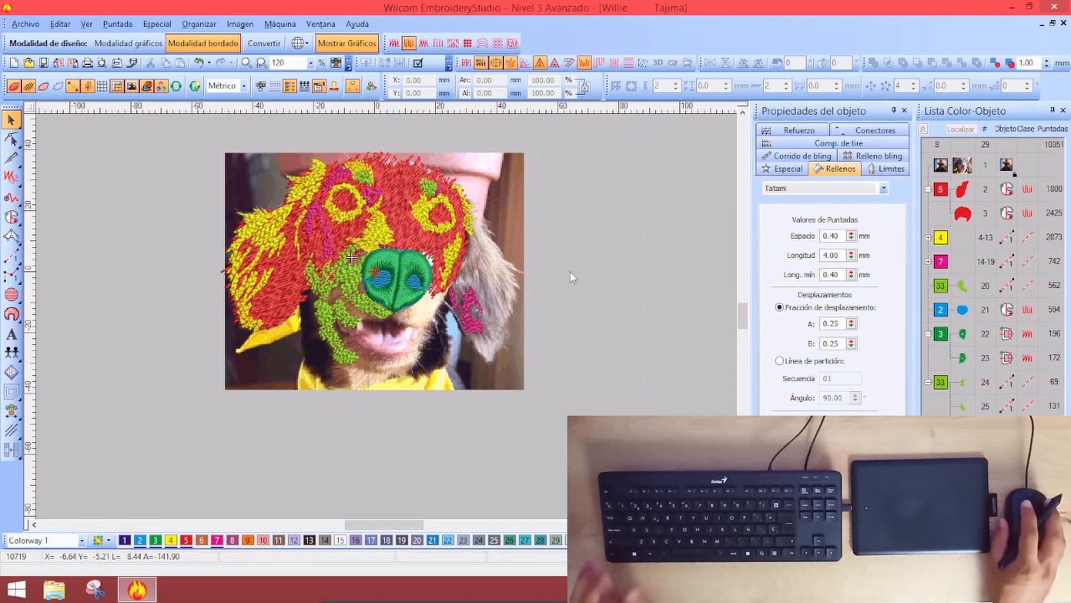
Start a Tatami complex fill and outline the muzzle's right side, chin and left side
click(9, 218)
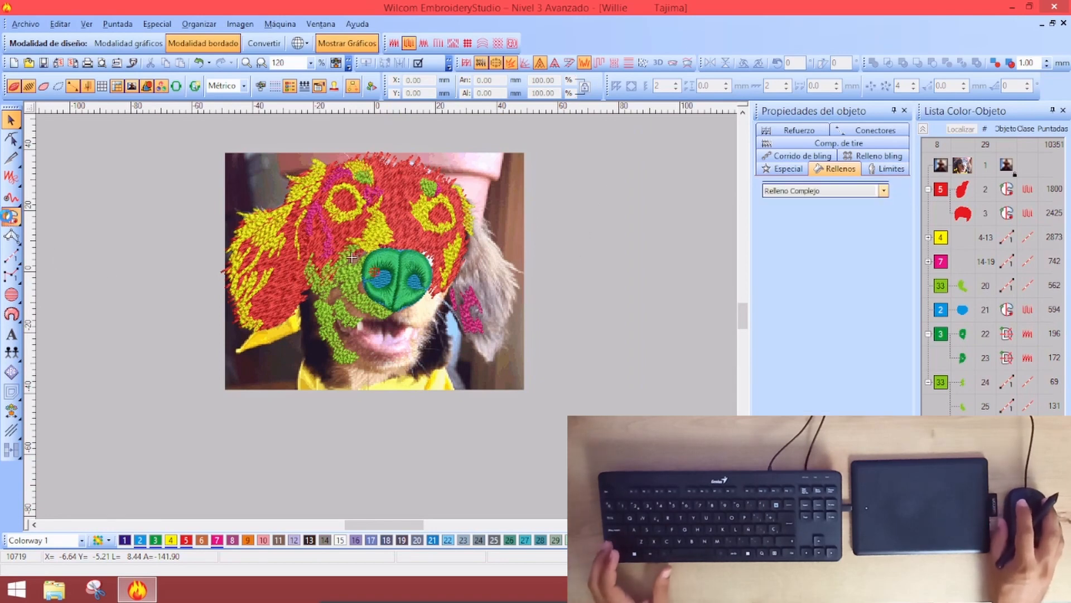
click(825, 168)
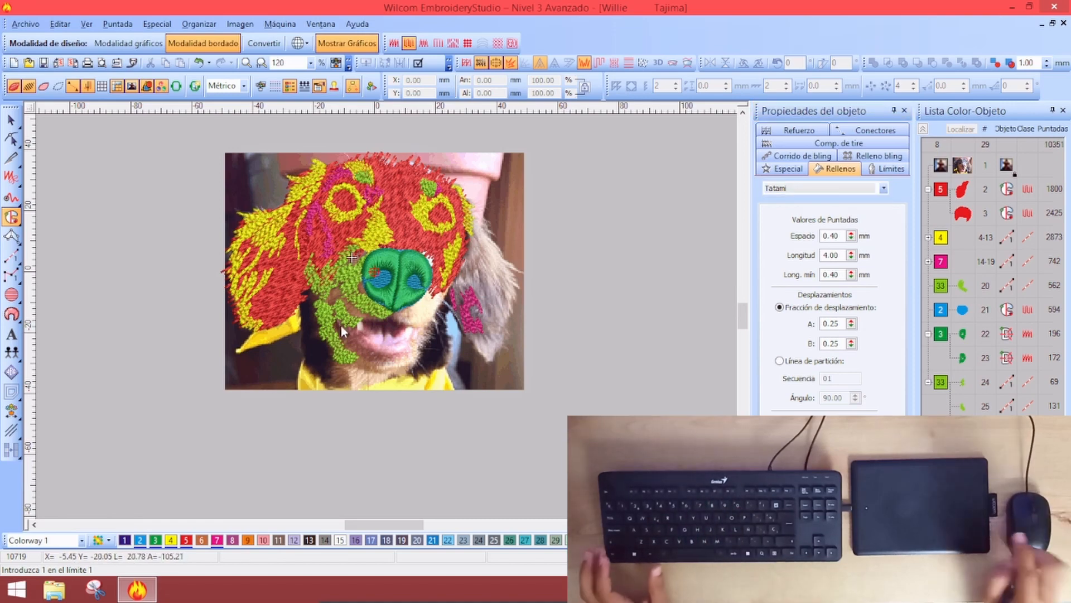
key(z)
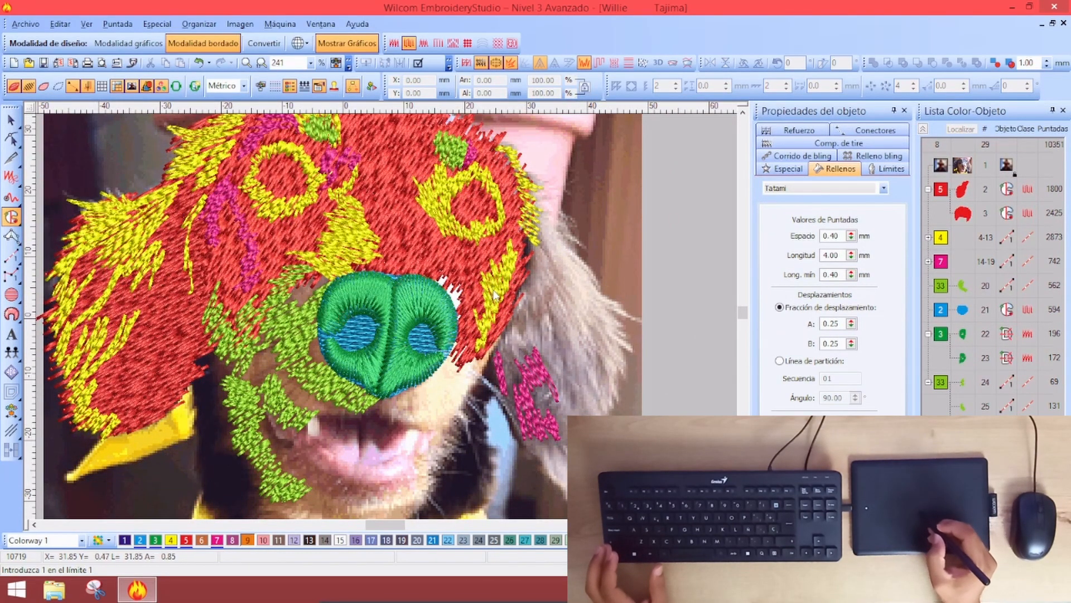
click(489, 363)
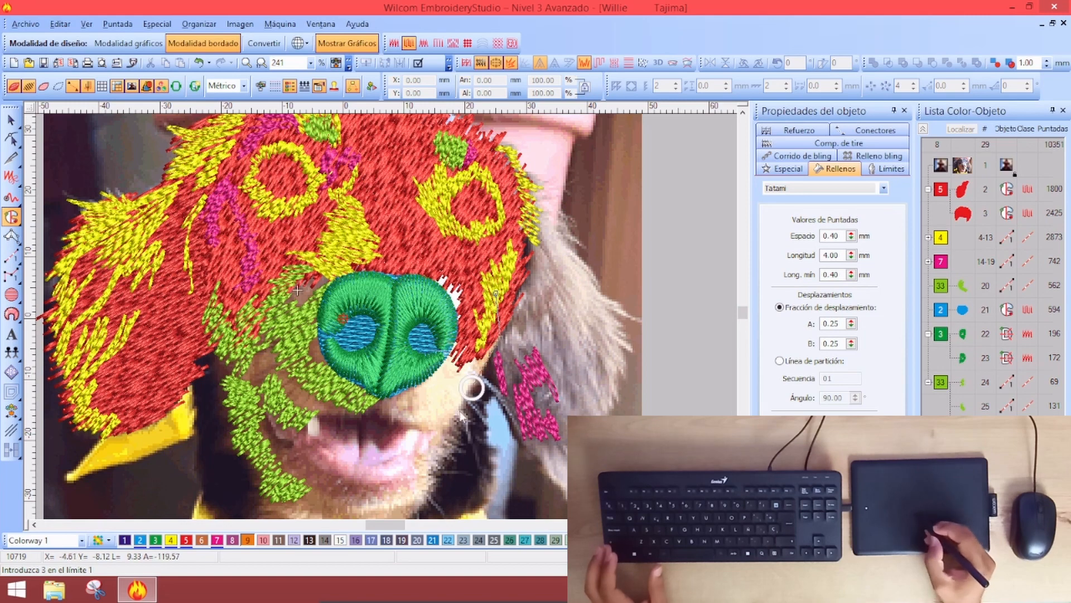
click(475, 403)
click(460, 430)
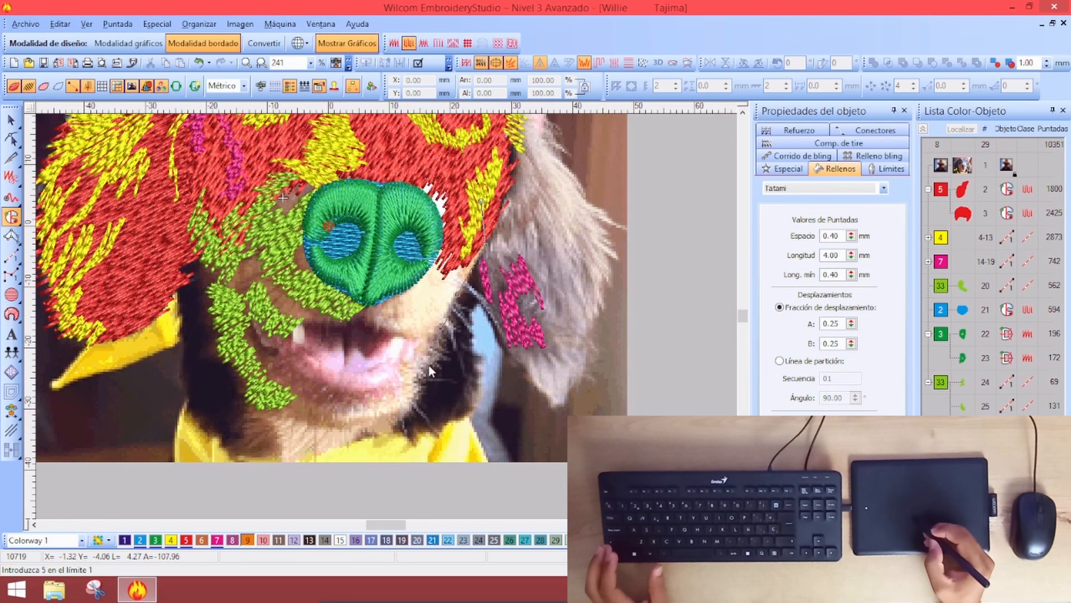
click(351, 431)
click(304, 427)
click(242, 372)
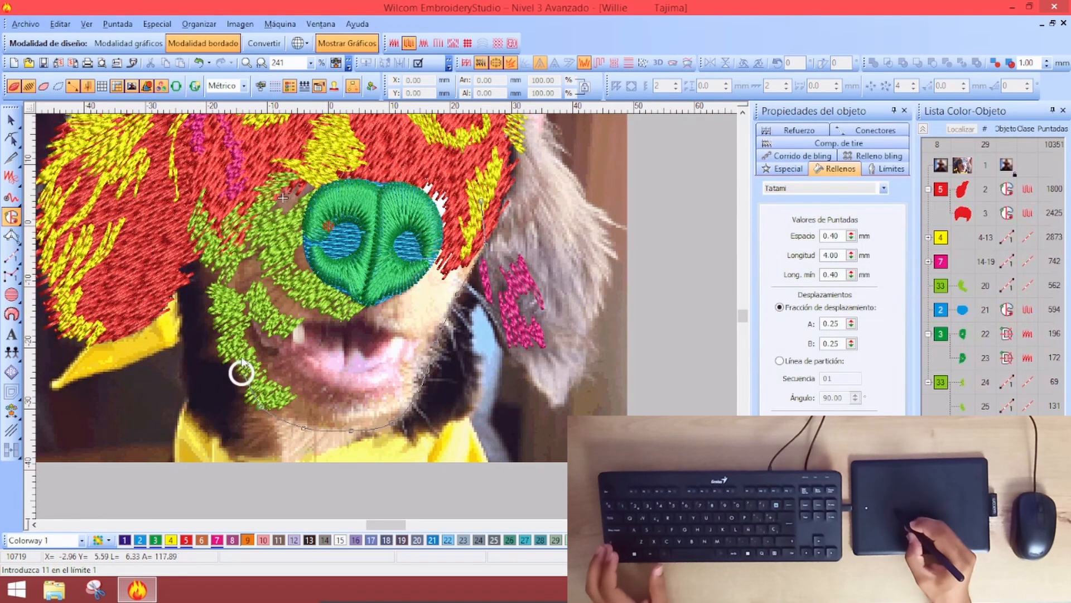
click(215, 319)
click(207, 276)
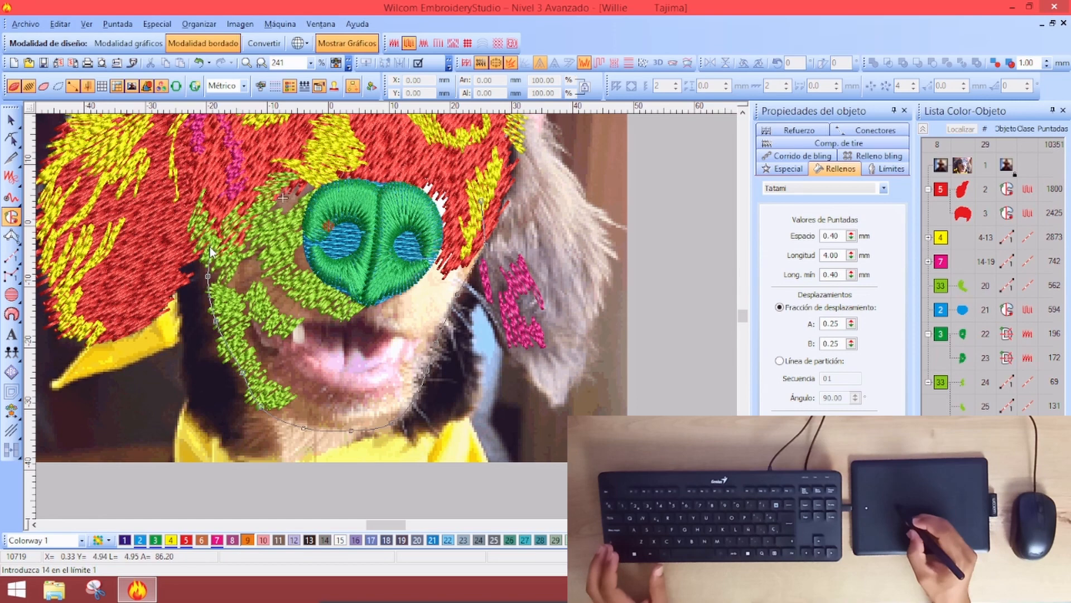
Finish the boundary over the top of the nose and create the orange fill
click(210, 258)
click(206, 240)
click(235, 197)
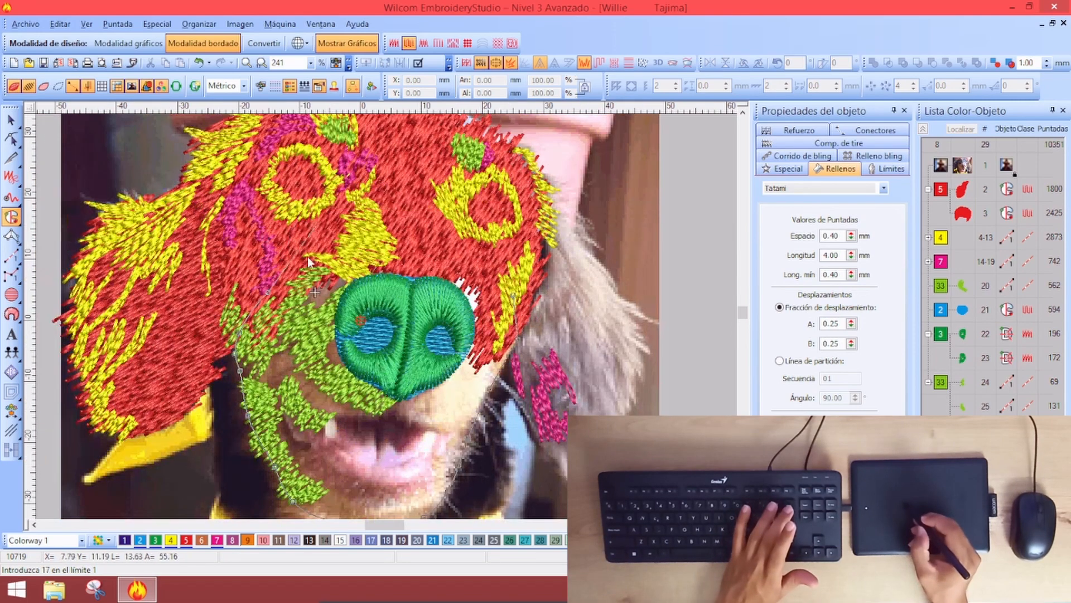
click(324, 254)
click(439, 260)
click(490, 274)
click(493, 291)
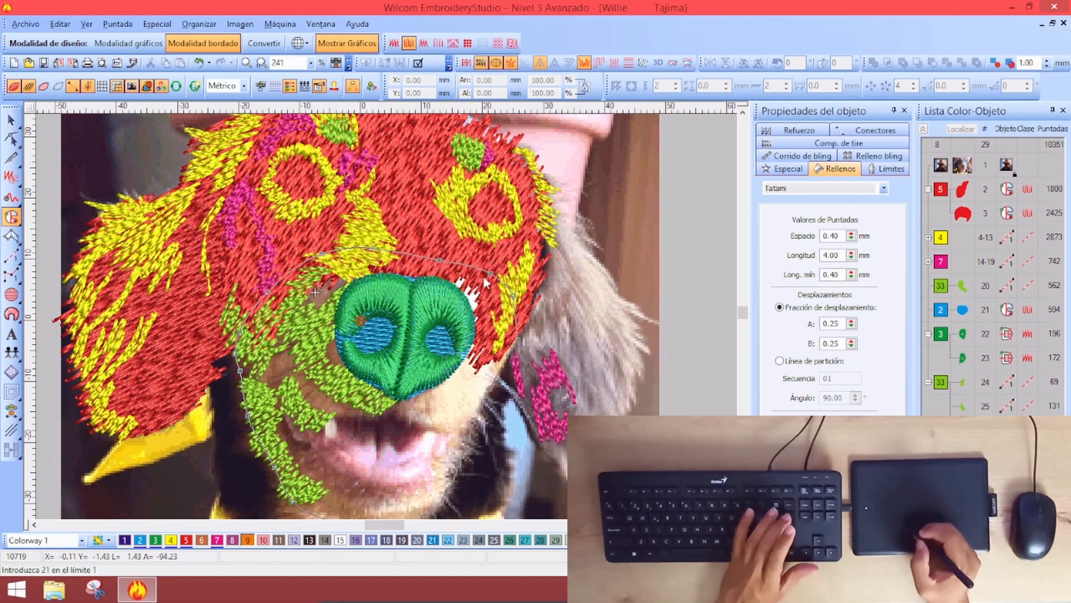
key(Return)
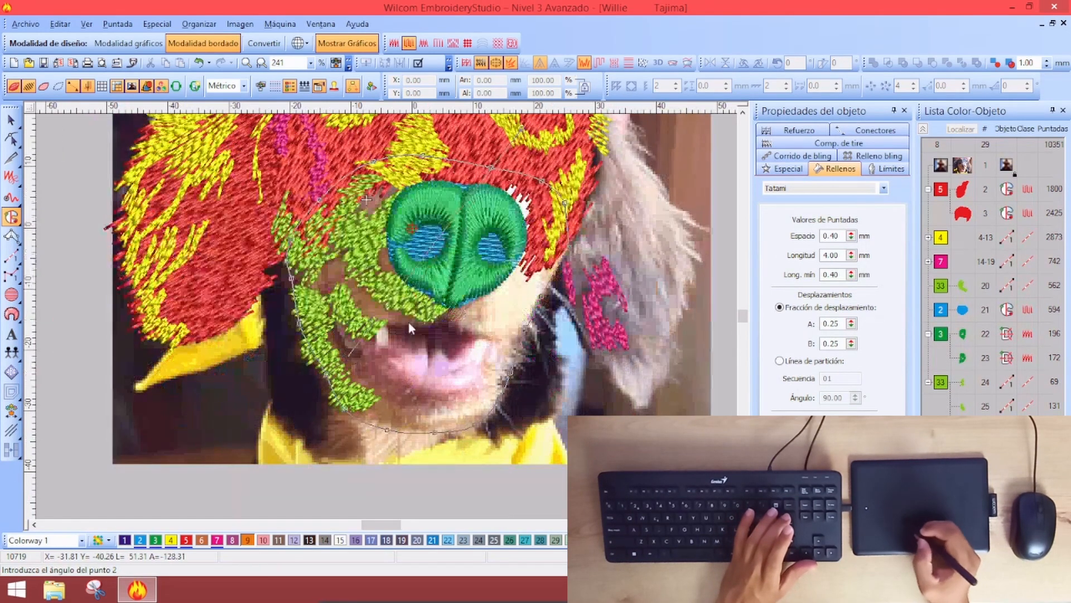
key(Return)
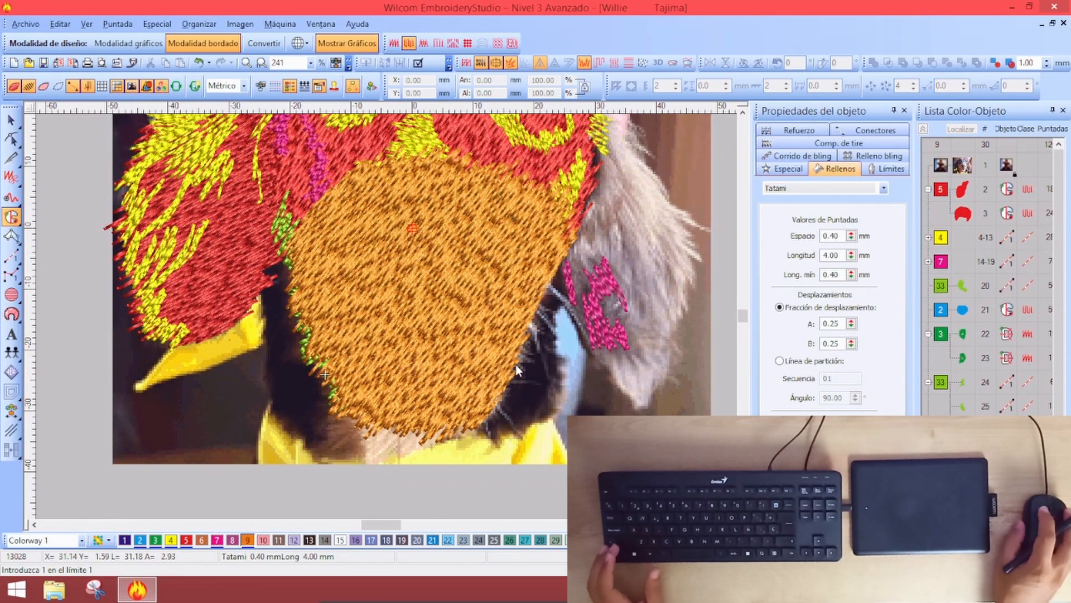
Group the object list by colour and move the orange muzzle fill up to object 4
click(923, 130)
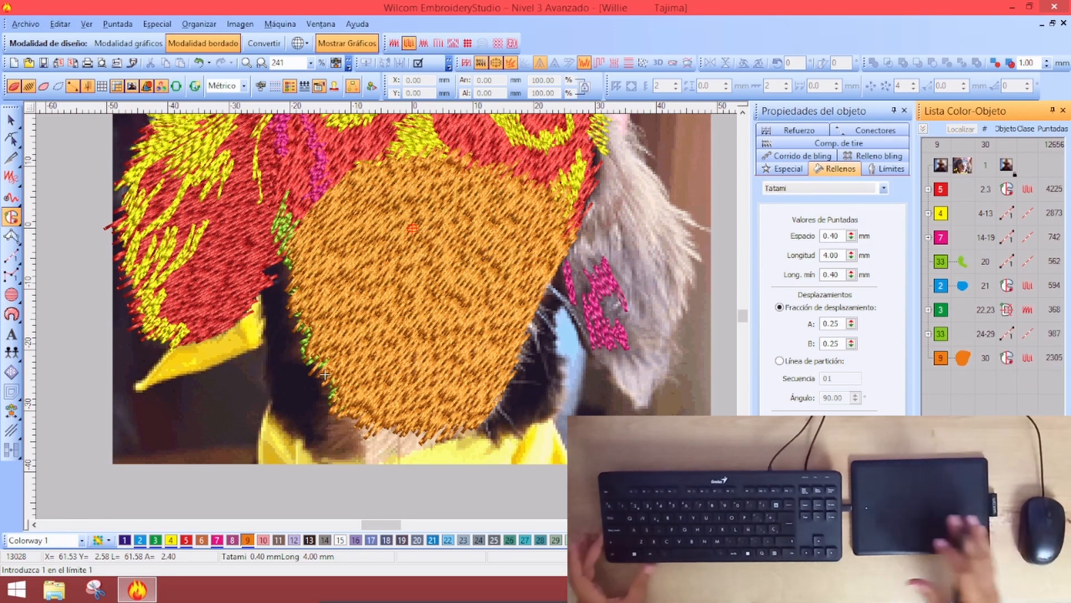
click(962, 358)
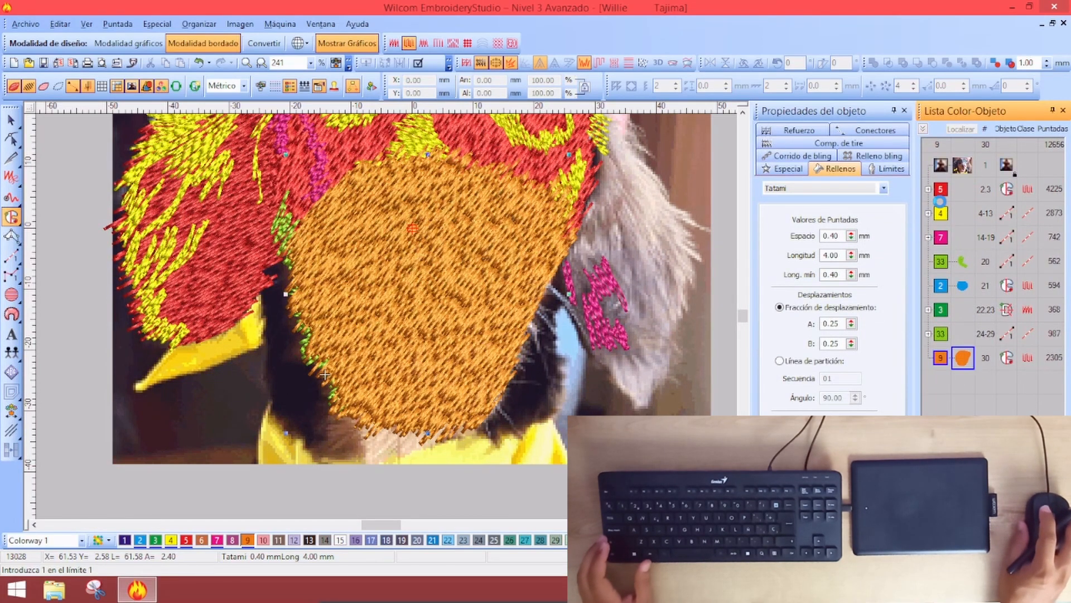
drag(962, 358, 936, 211)
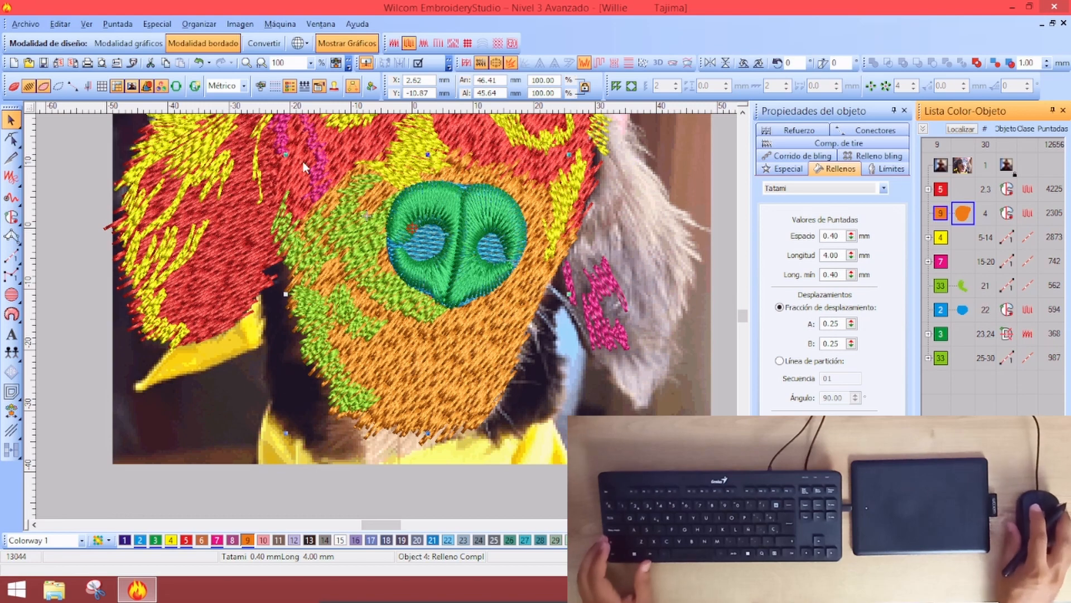
click(327, 146)
click(229, 233)
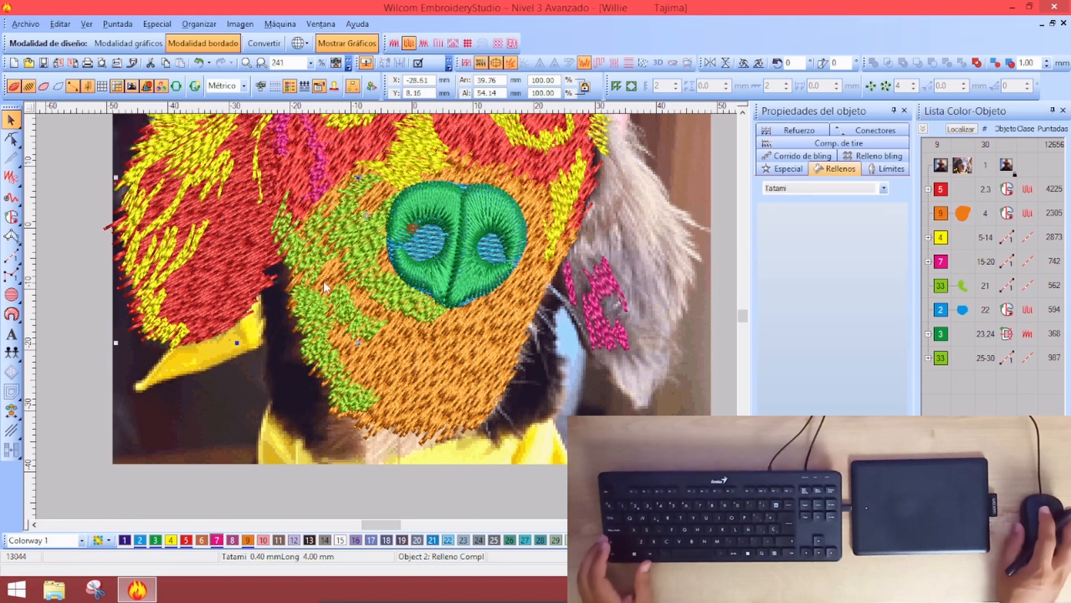
scroll(594, 269, down, 3)
click(594, 270)
scroll(497, 285, up, 1)
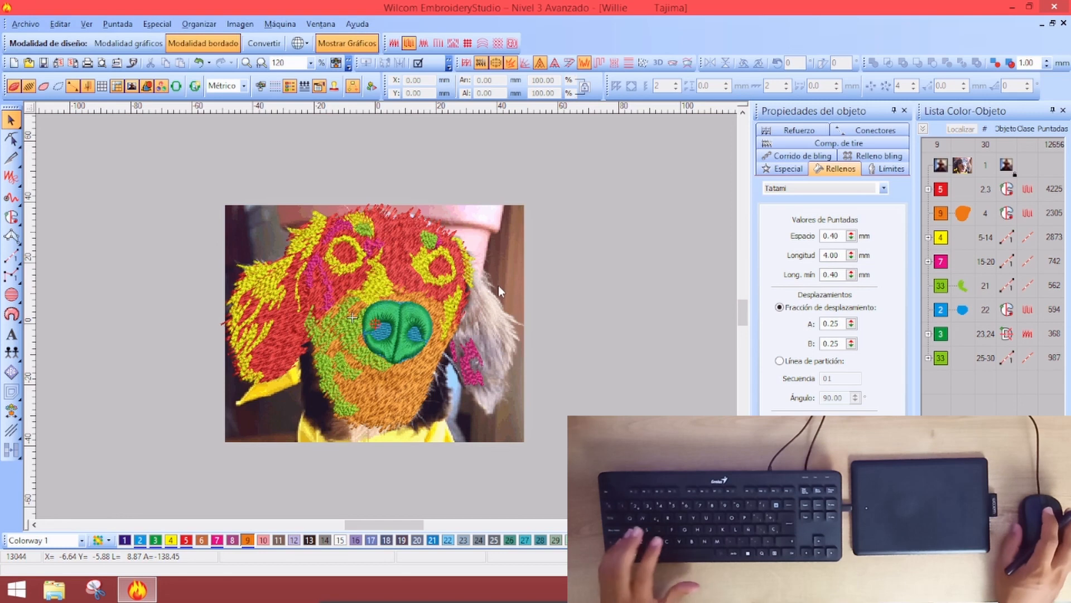
Drag-copy the dog photo to place a duplicate to the right of the design
scroll(489, 300, down, 1)
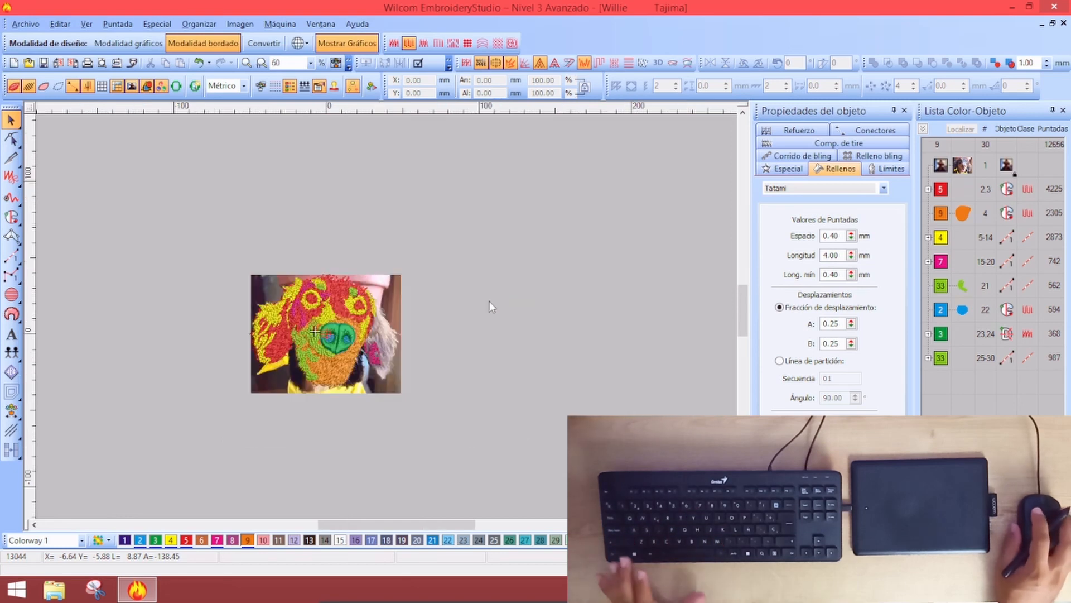
click(391, 294)
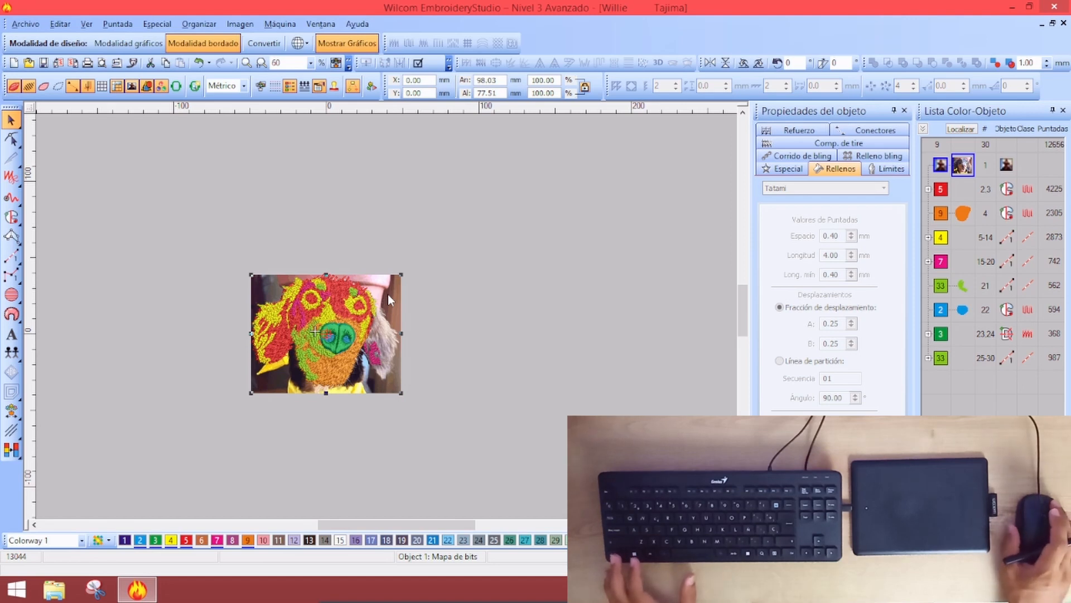
drag(387, 294, 479, 344)
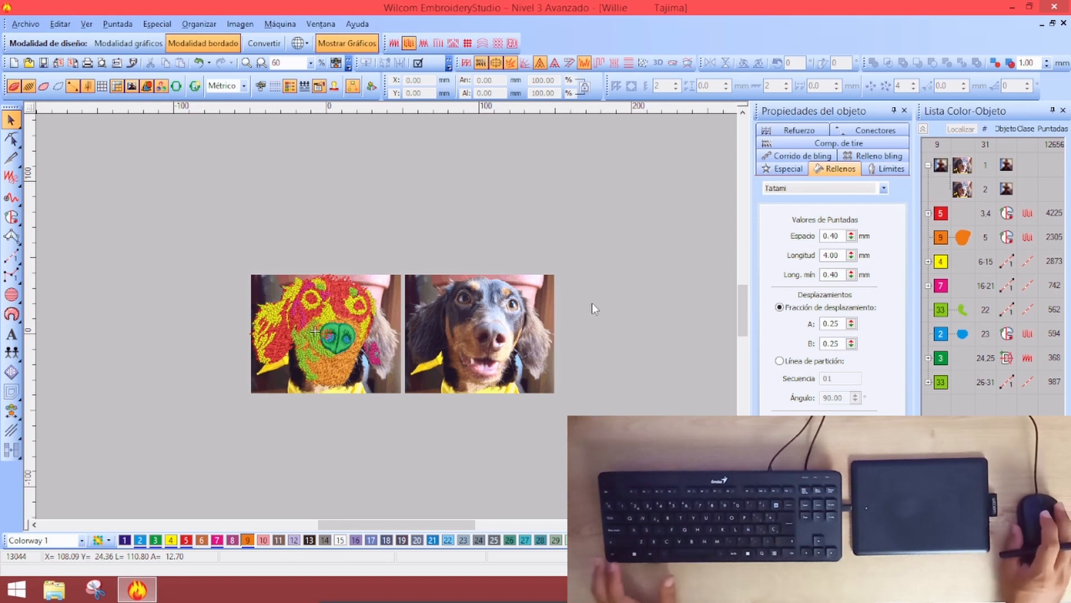
right_click(389, 283)
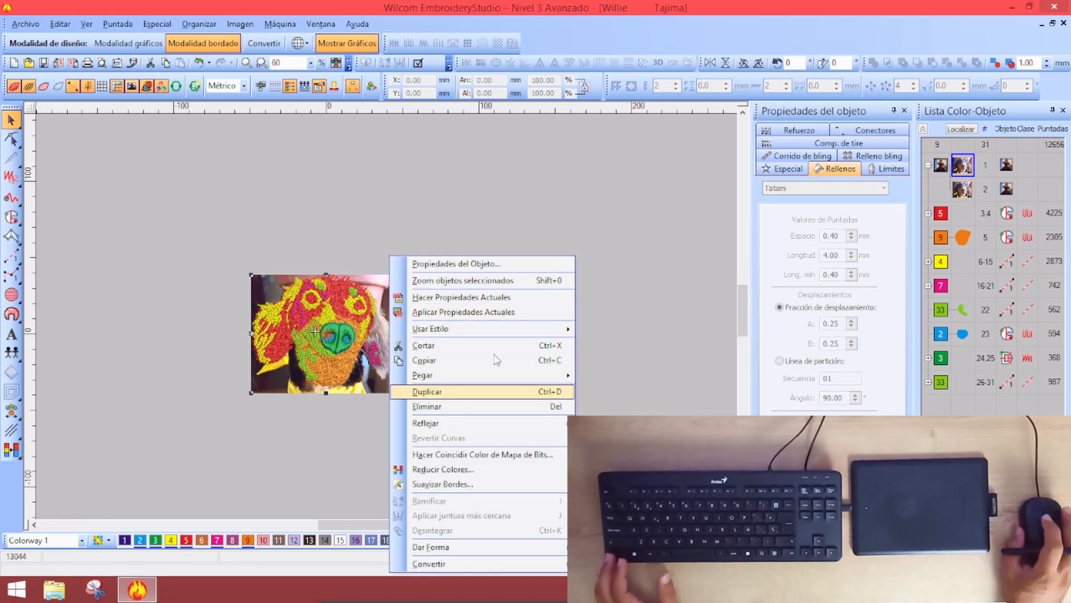
click(634, 243)
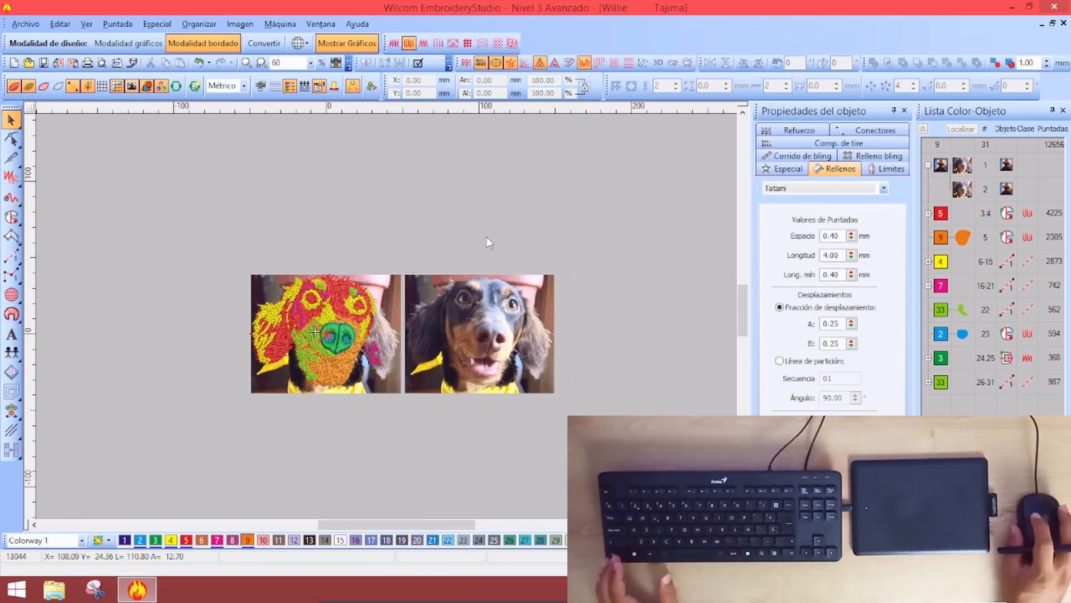
click(442, 305)
ctrl+click(384, 283)
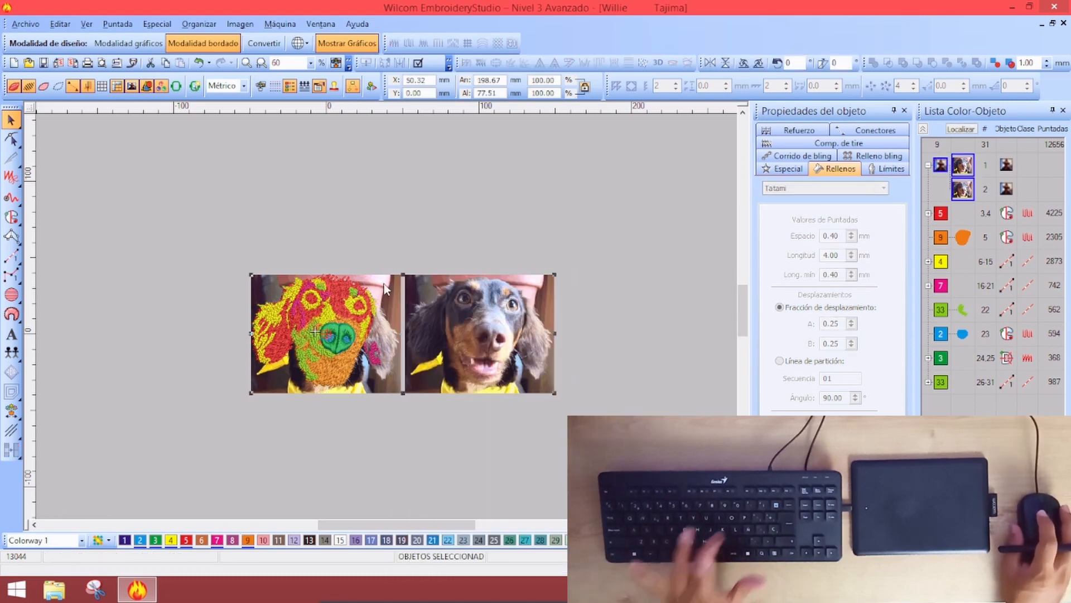
key(Escape)
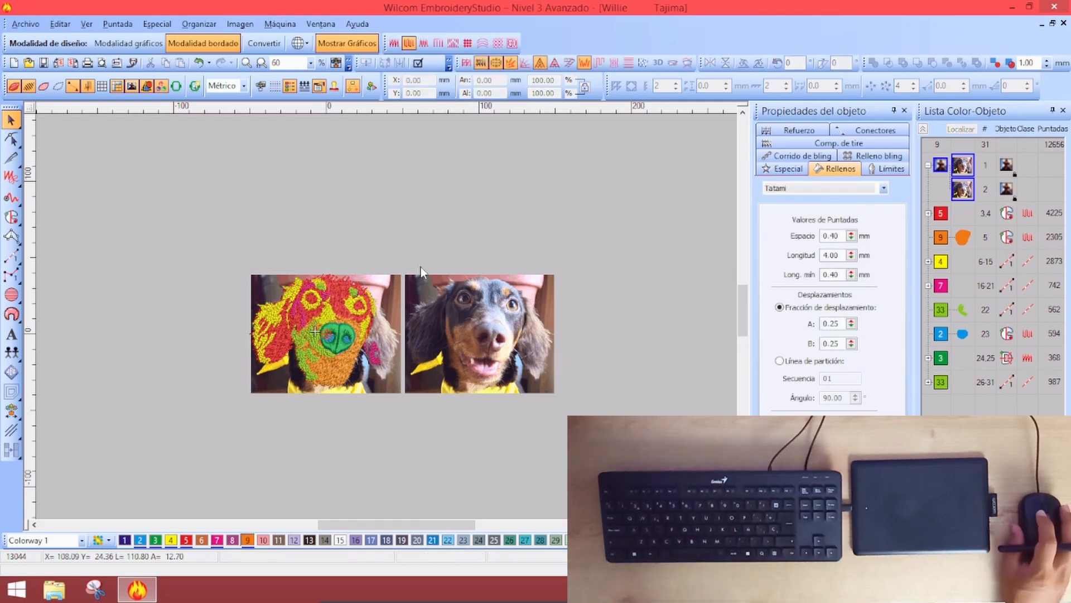
Recolour the red colour-5 head and ear fills to dark thread 13
key(0)
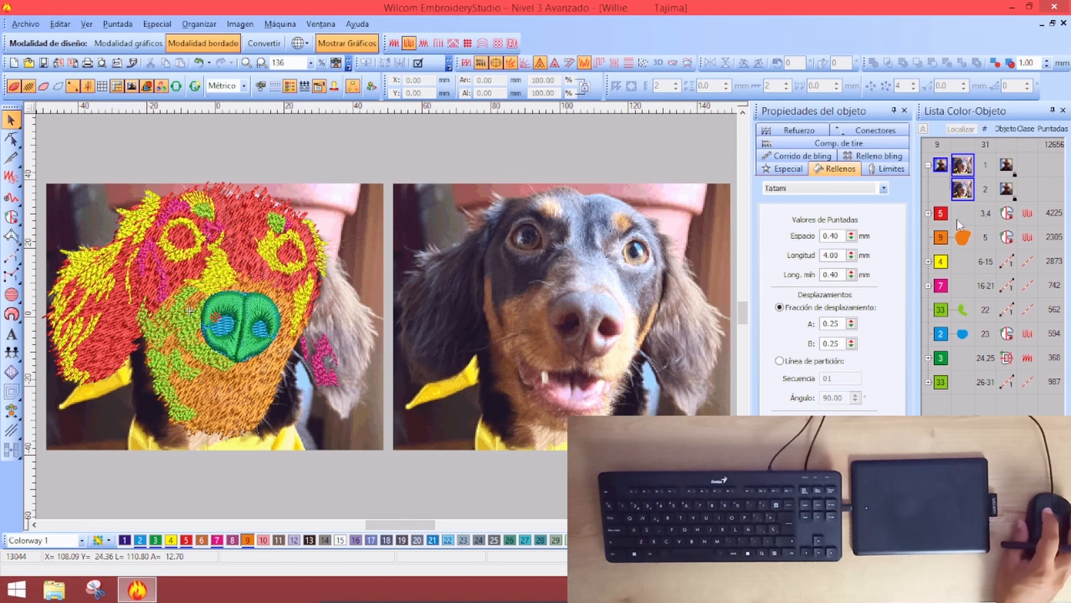
click(941, 219)
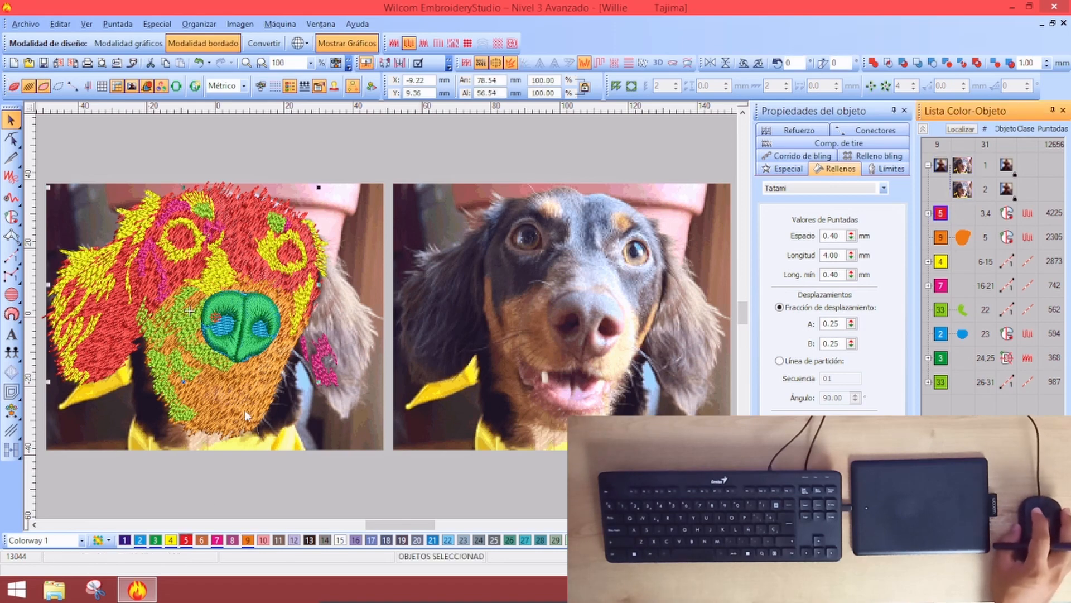
click(311, 539)
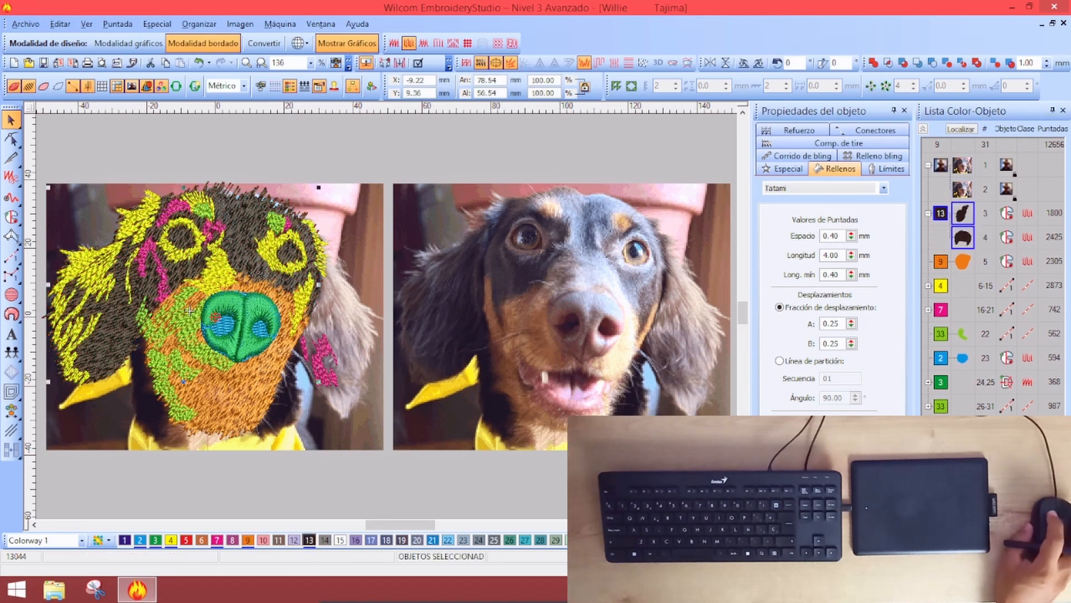
Recolour the blue nose object to thread 13 and the green nose pieces to Dark Brown 11
key(Escape)
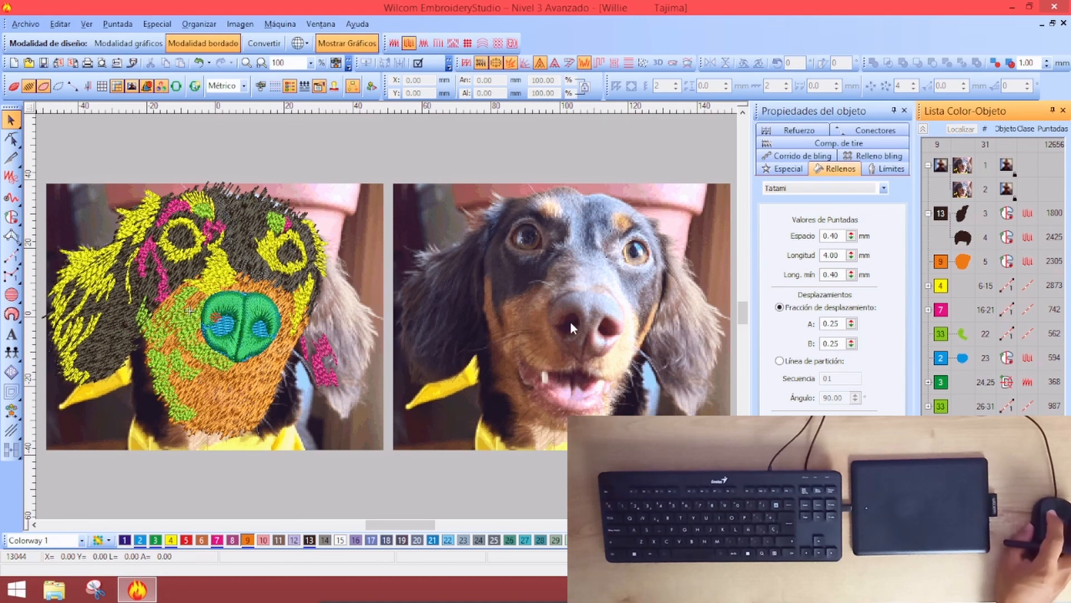
click(941, 363)
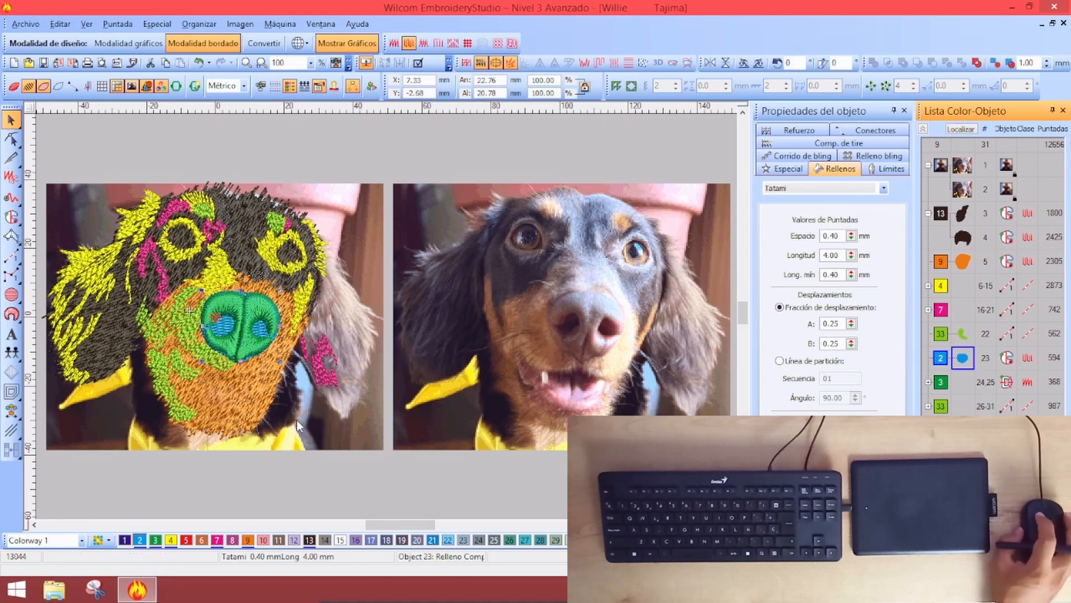
click(309, 539)
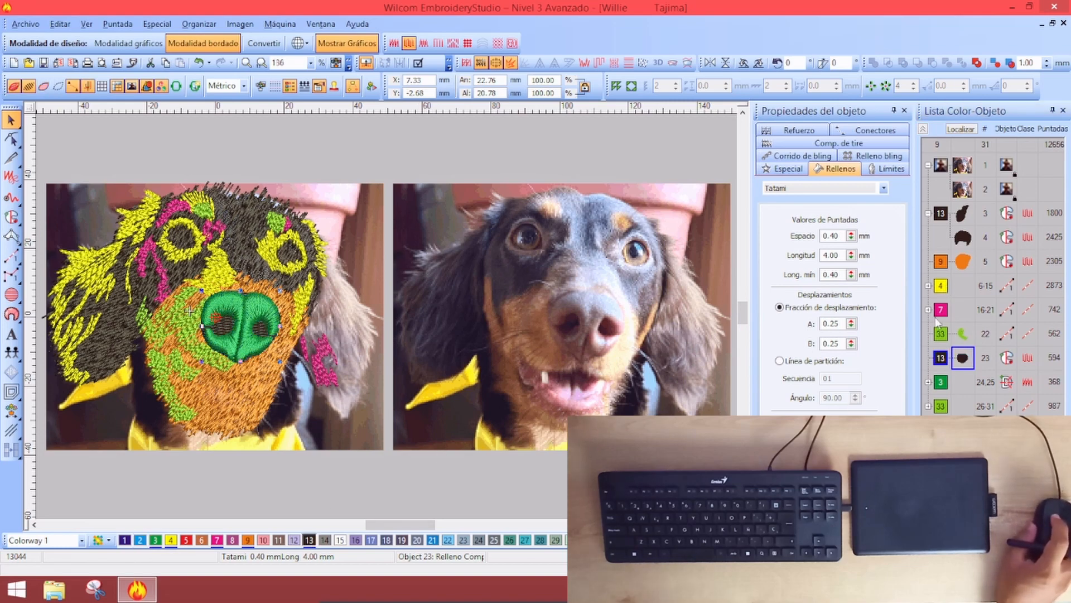
click(939, 385)
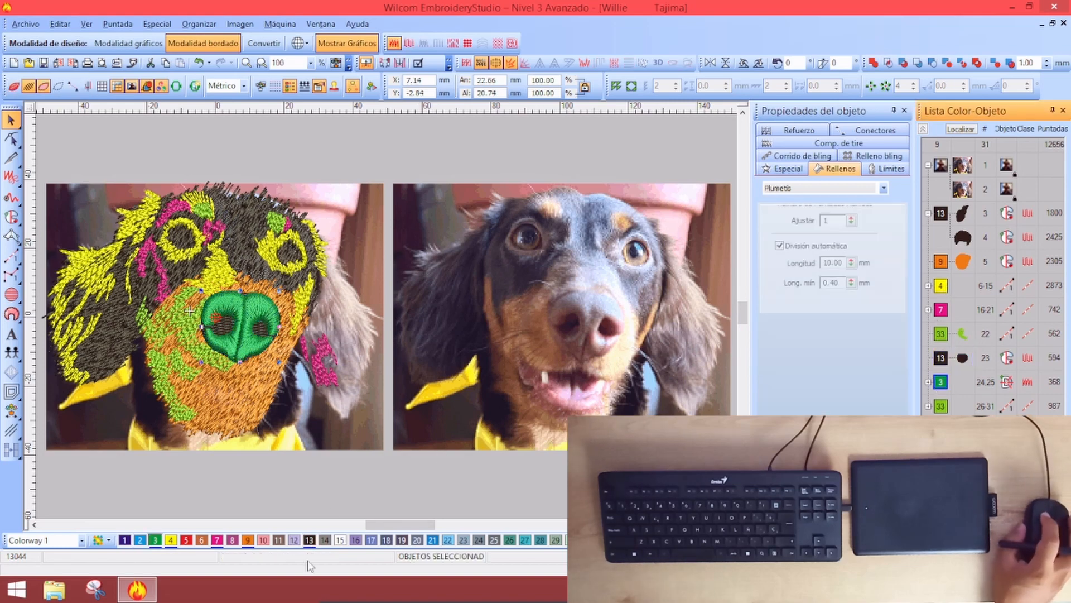
click(280, 540)
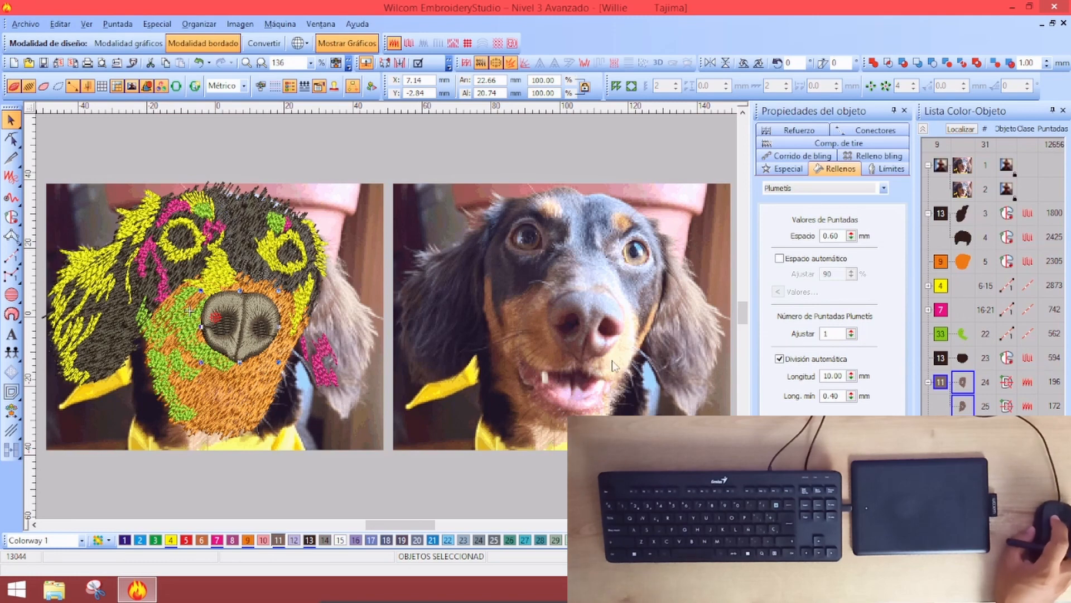
Move green outline object 22 to the end of the sequence and recolour it tan 44
click(190, 310)
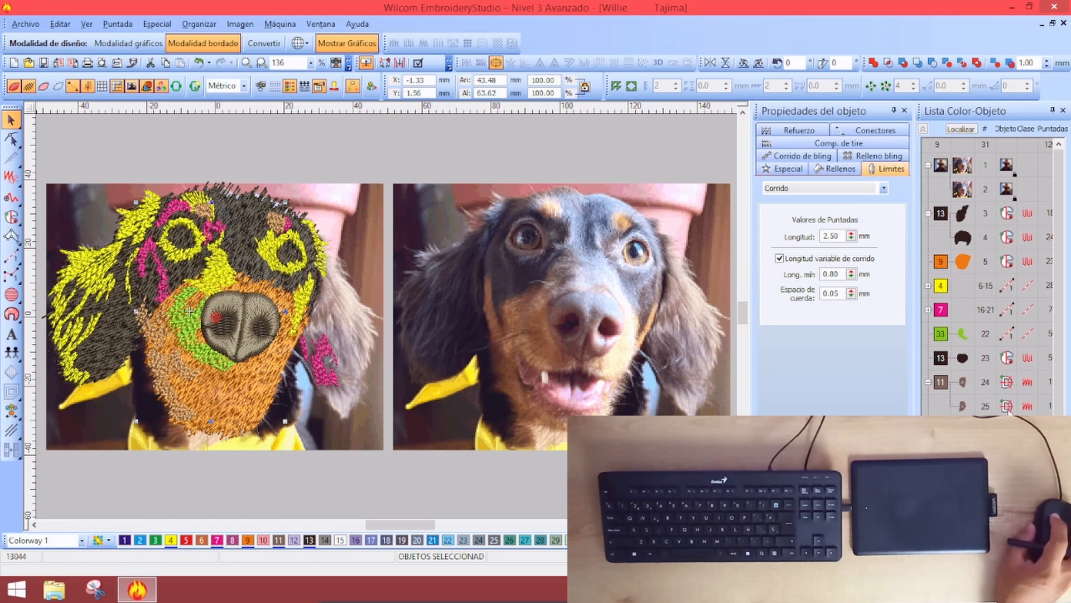
click(940, 337)
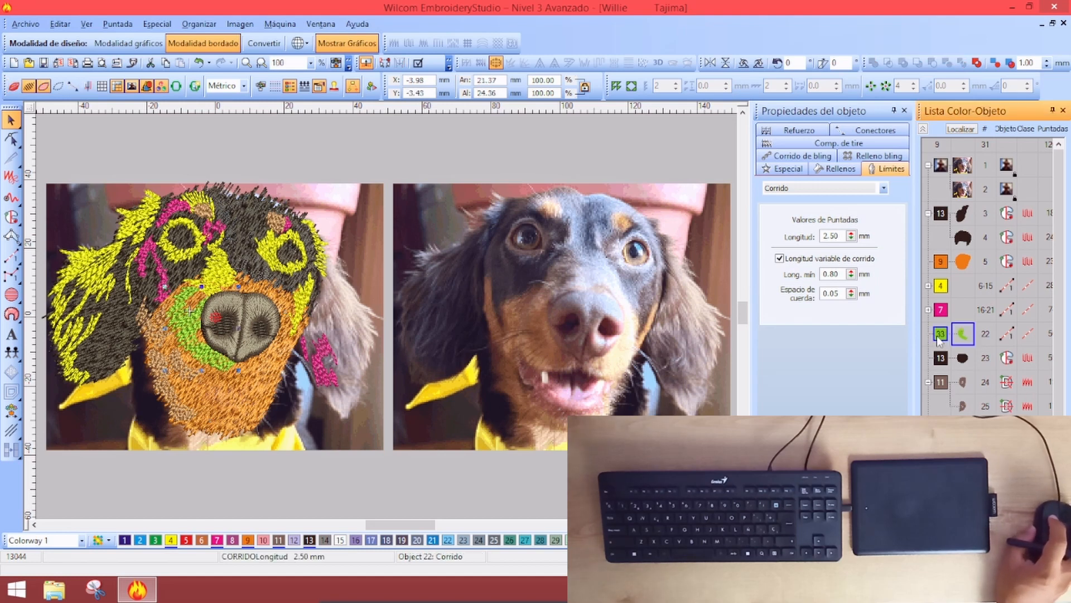
key(ctrl+shift+period)
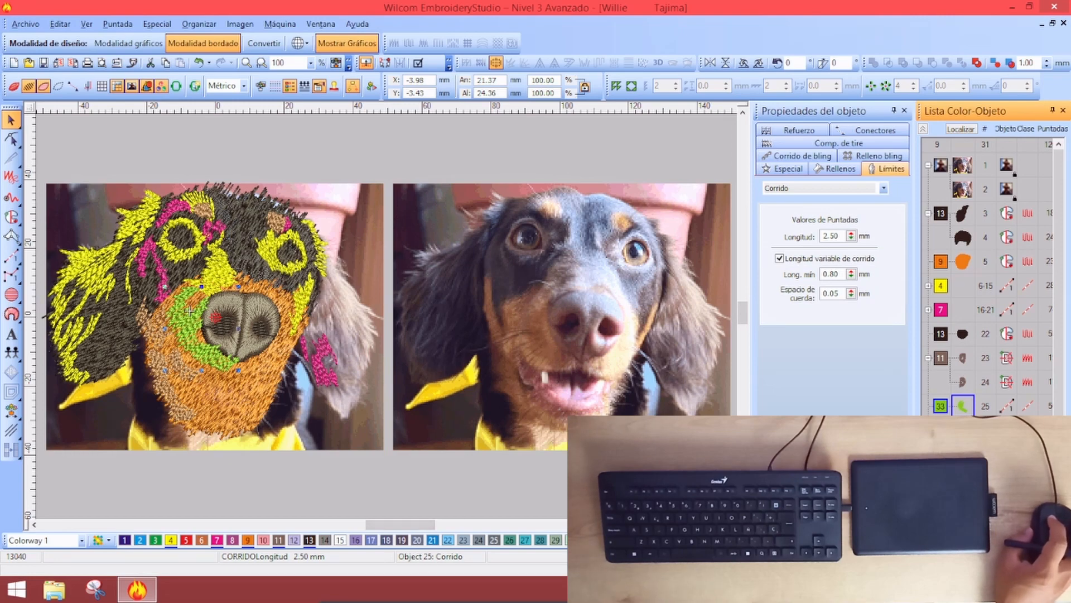
click(190, 310)
key(Escape)
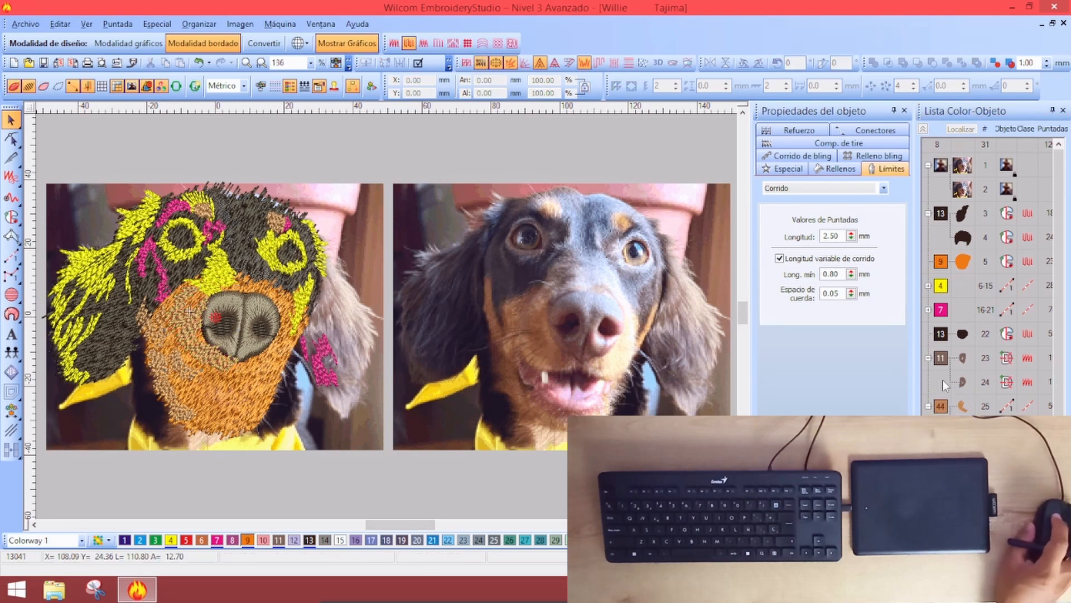
Recolour the orange muzzle fill, object 5, with the light tan thread
click(941, 264)
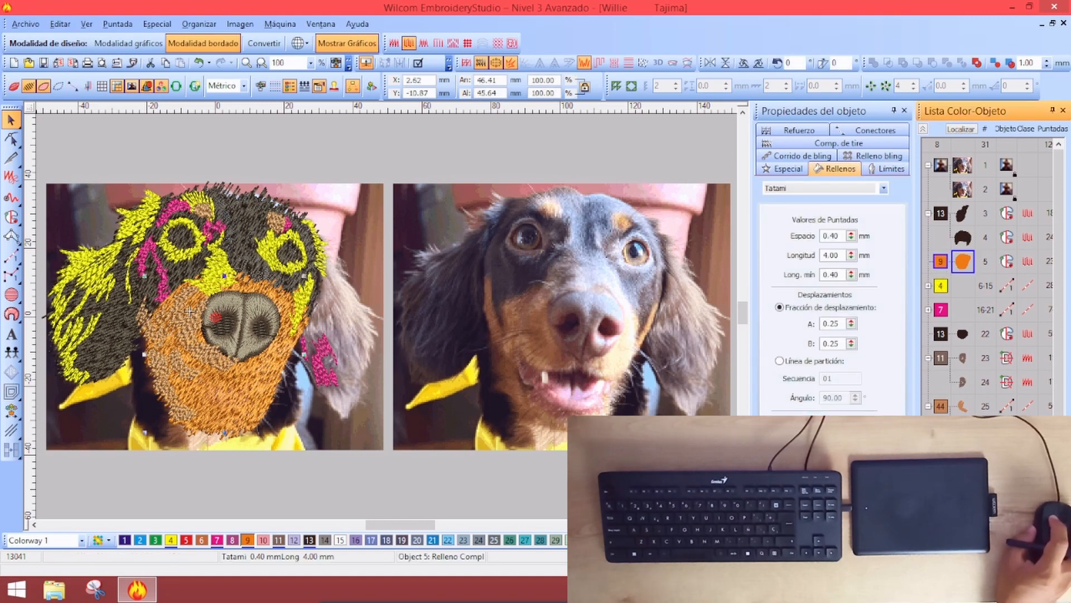
click(189, 310)
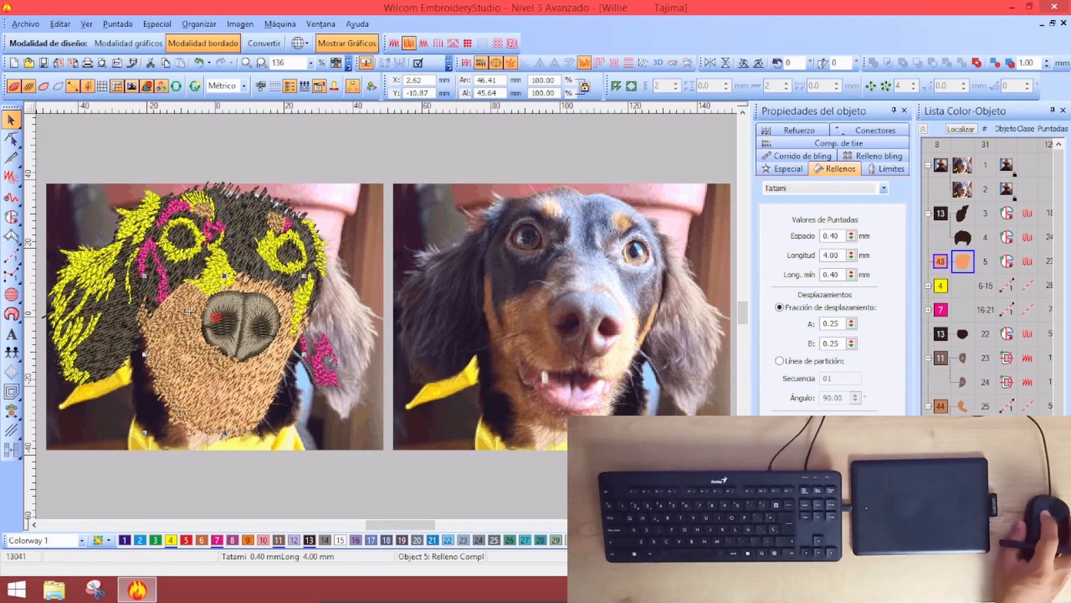
key(Escape)
click(172, 356)
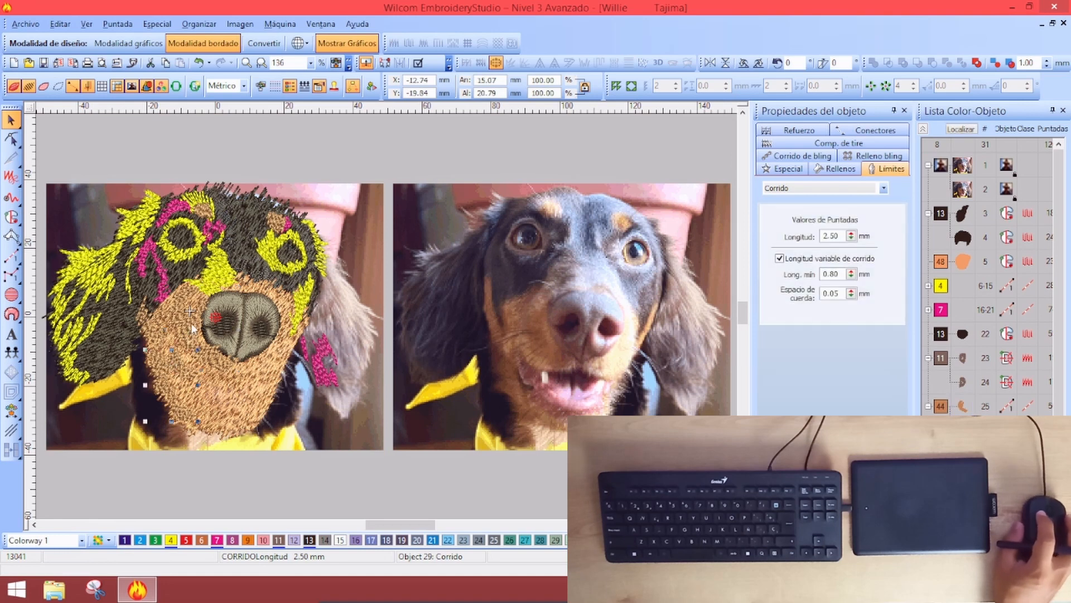
click(282, 389)
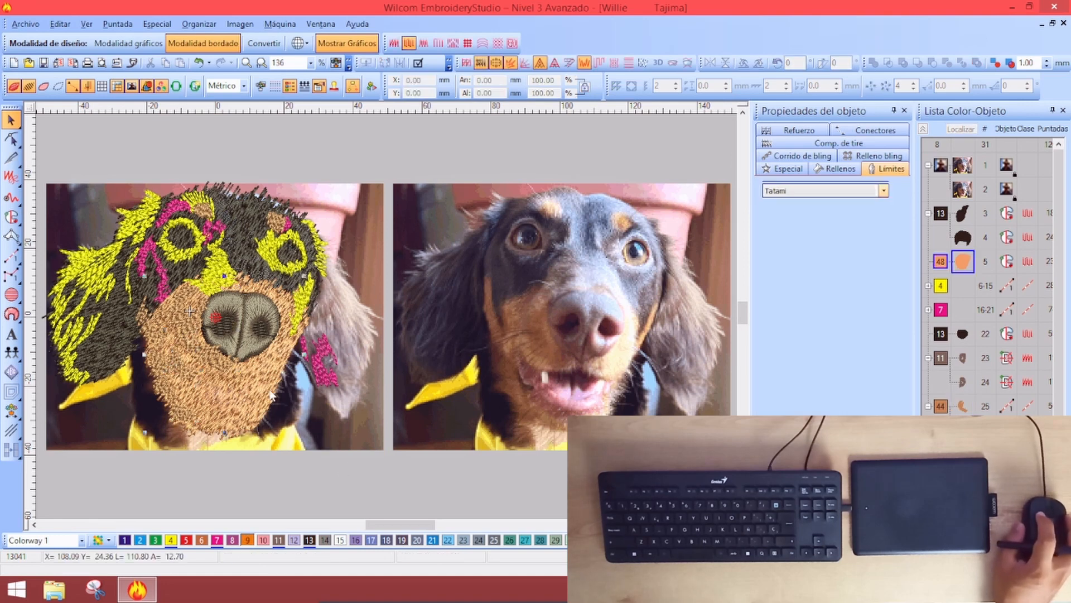
click(357, 467)
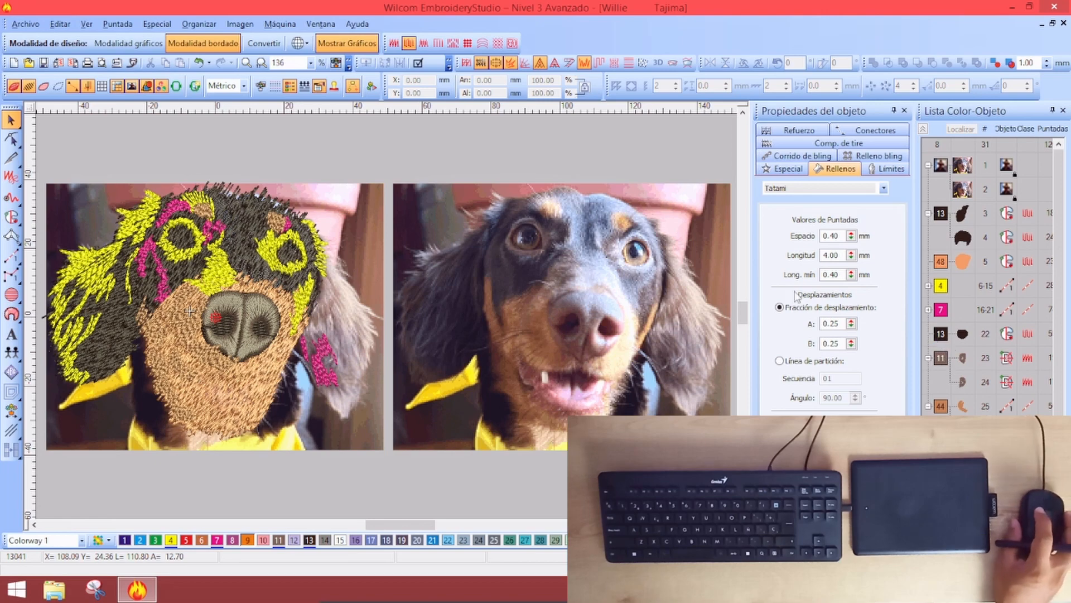
click(927, 308)
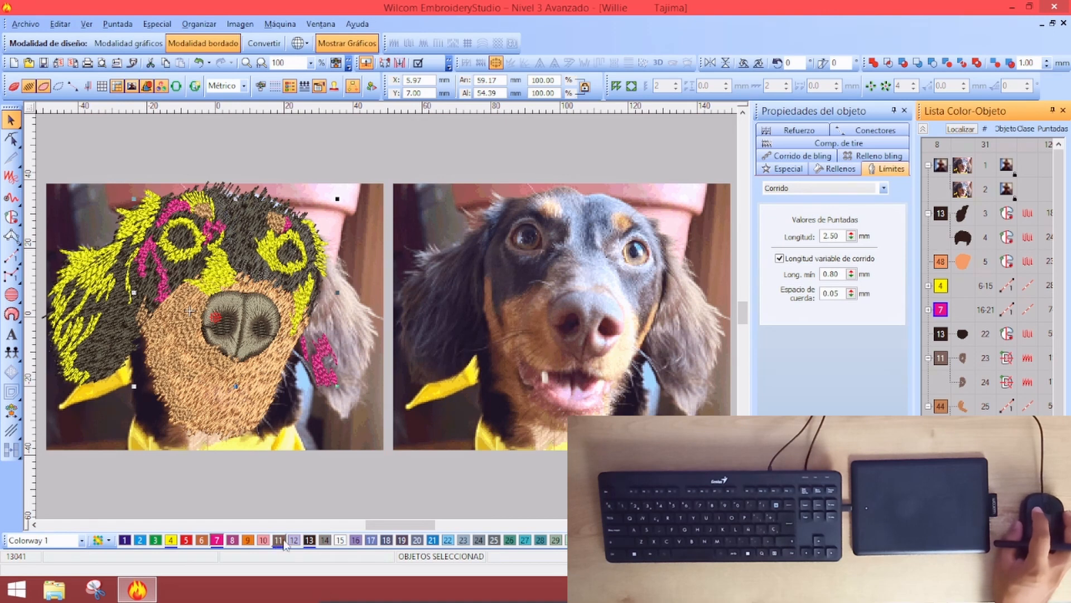
Recolour the yellow hair strands, group 6-15, grey with thread 14
click(324, 542)
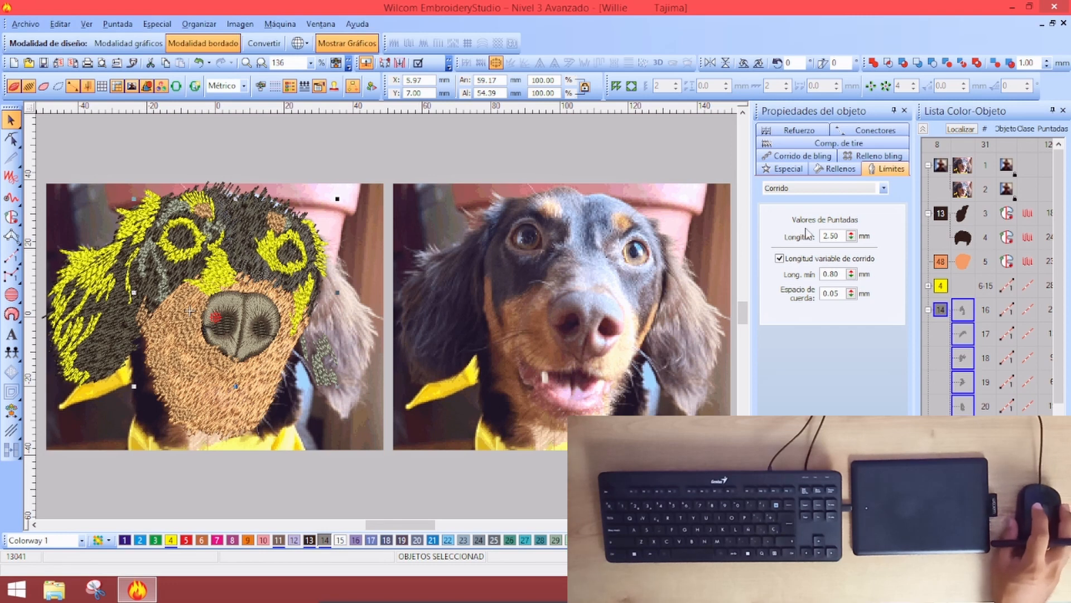
click(217, 539)
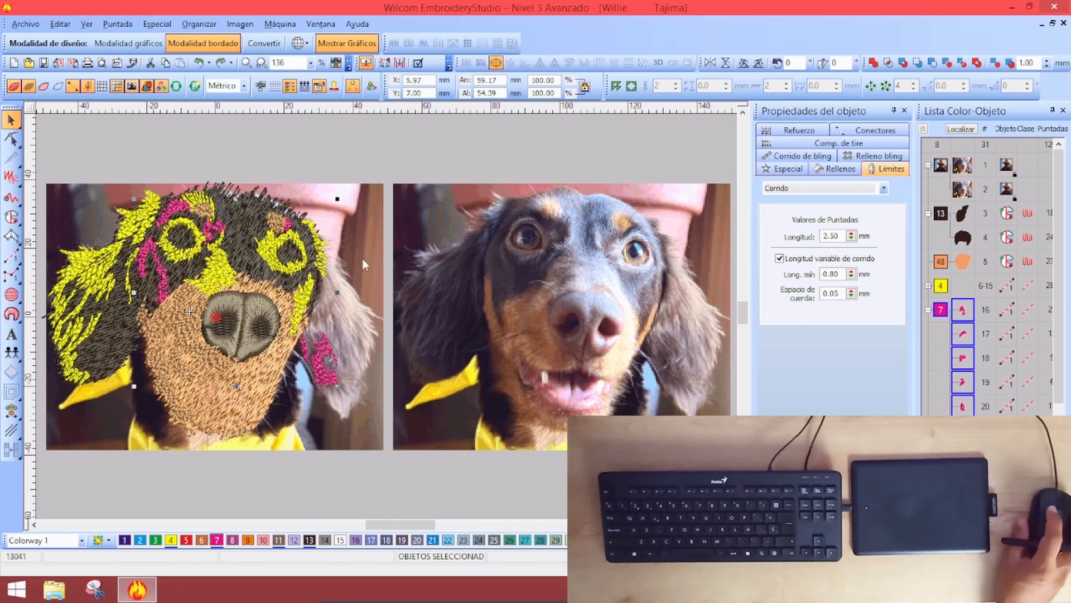
click(943, 306)
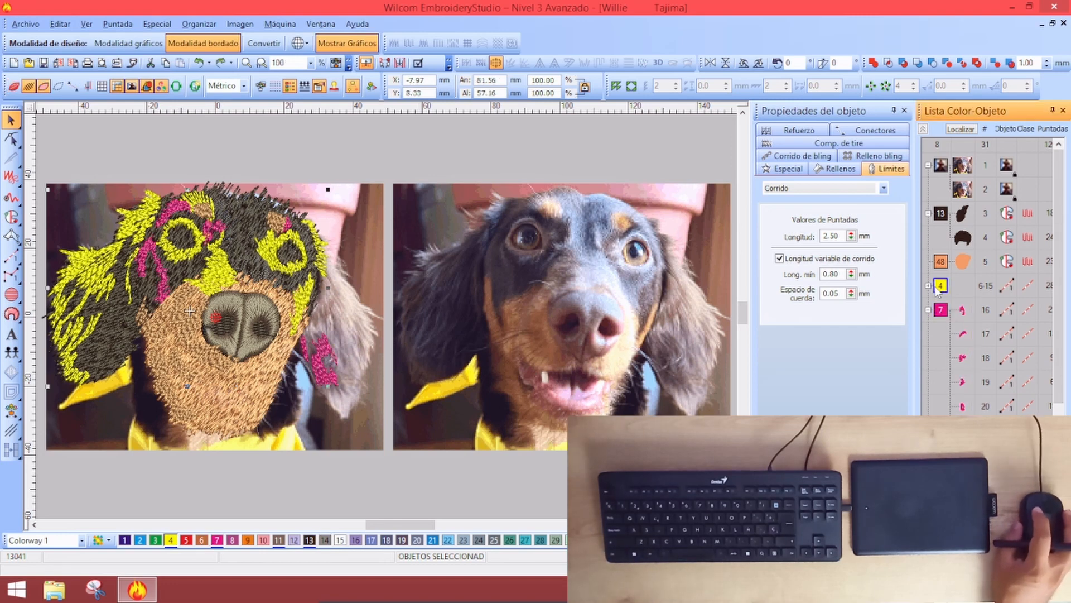
click(326, 540)
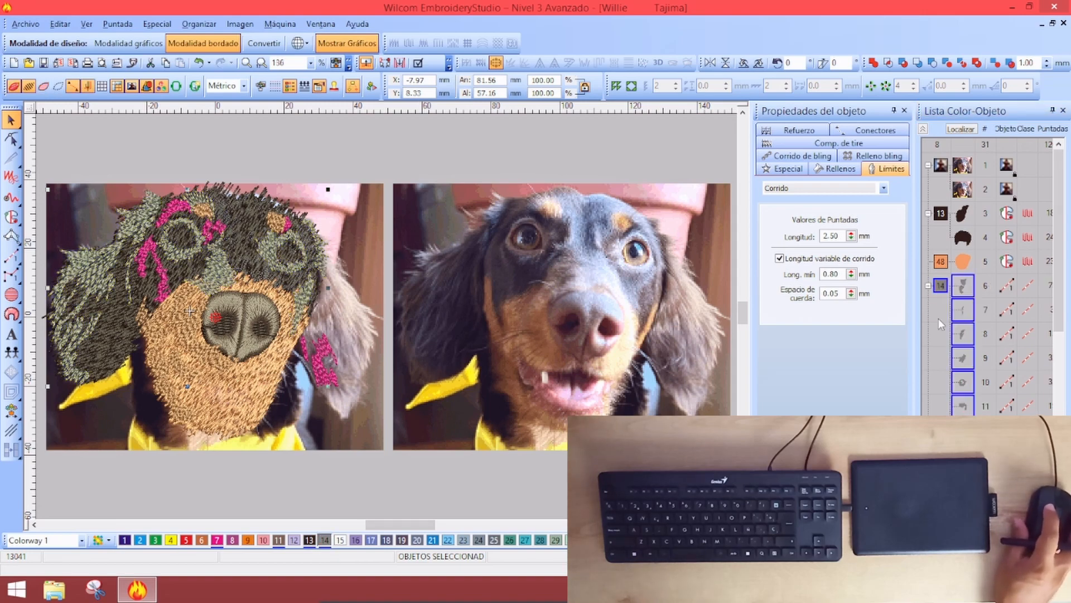
Recolour the magenta fur strands, objects 16-21, Deep Navy Blue thread 19
click(923, 129)
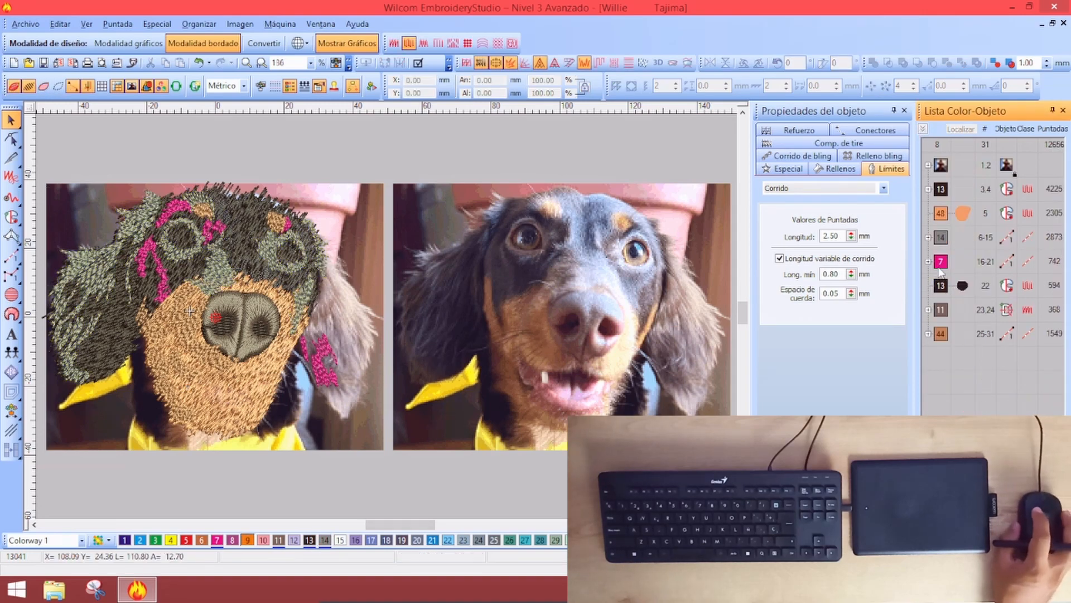
click(939, 267)
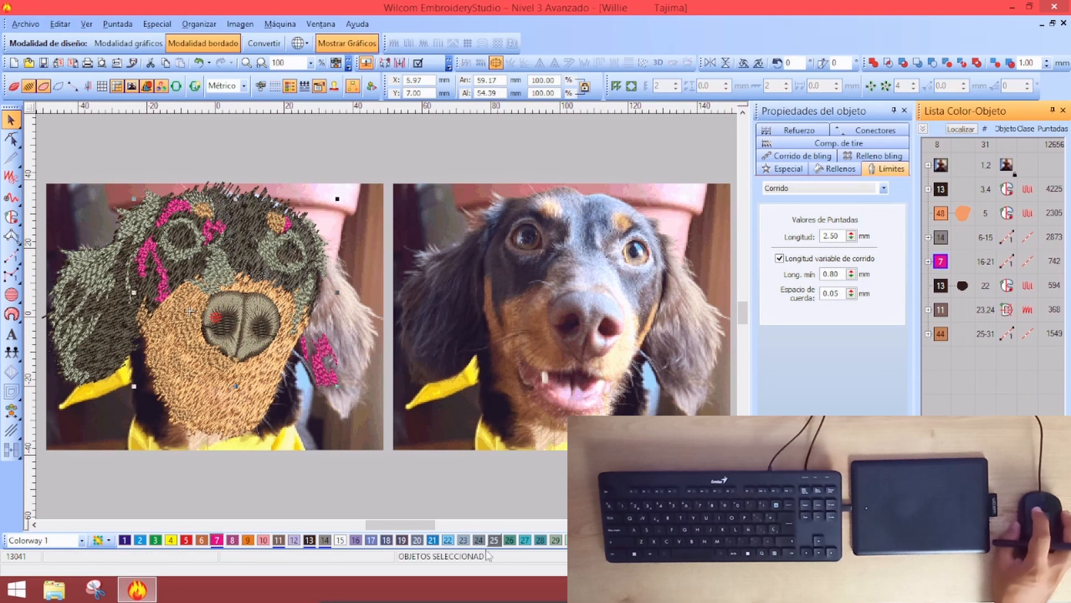
click(403, 540)
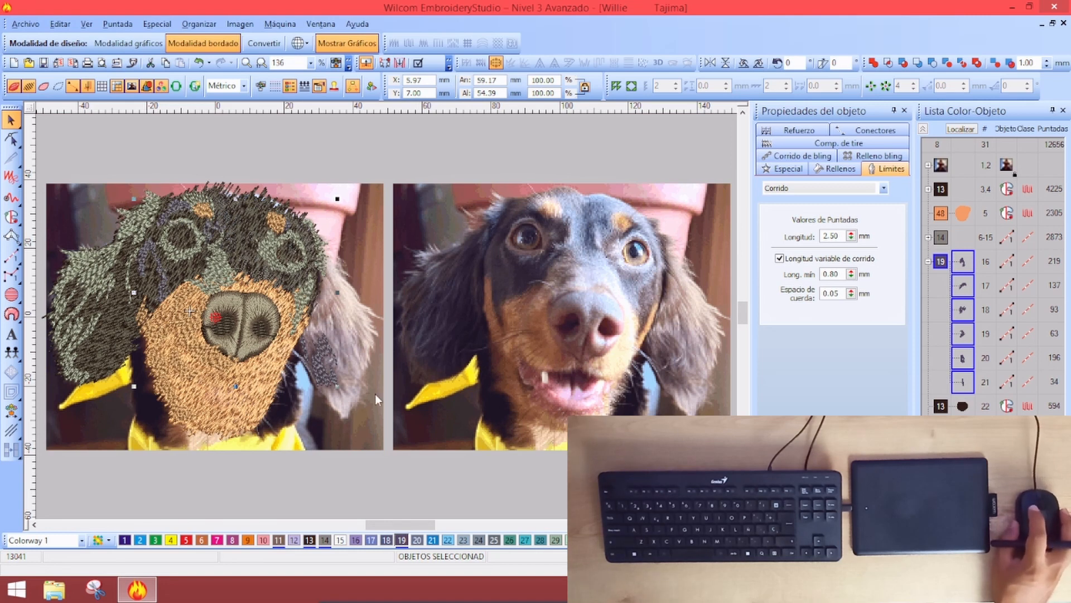
click(349, 490)
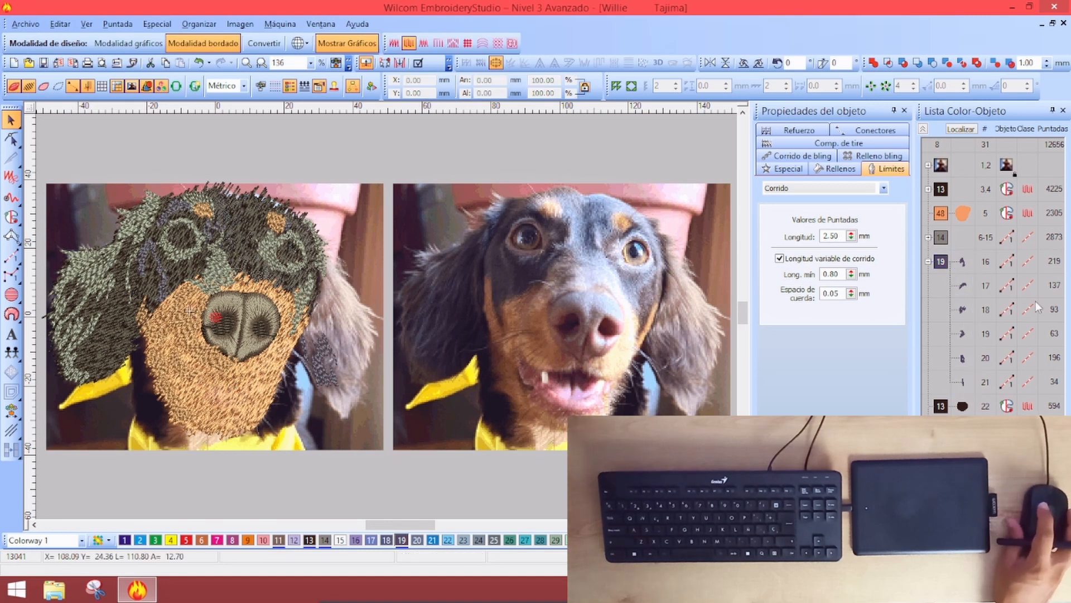
click(924, 129)
Open thread 11 Dark Brown for editing in the thread palette editor
key(ctrl+shift+c)
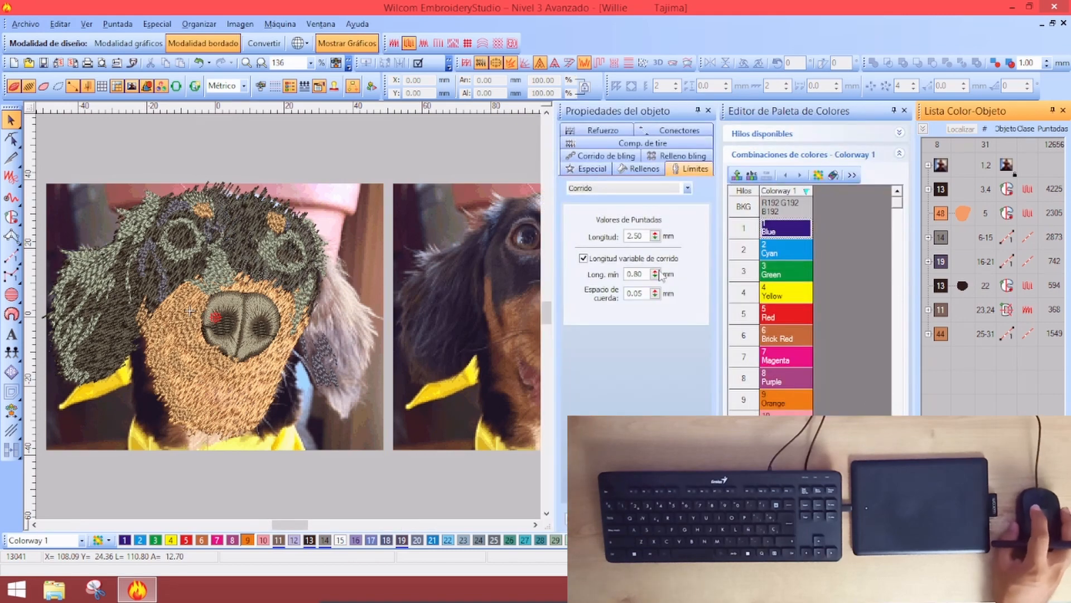
click(535, 525)
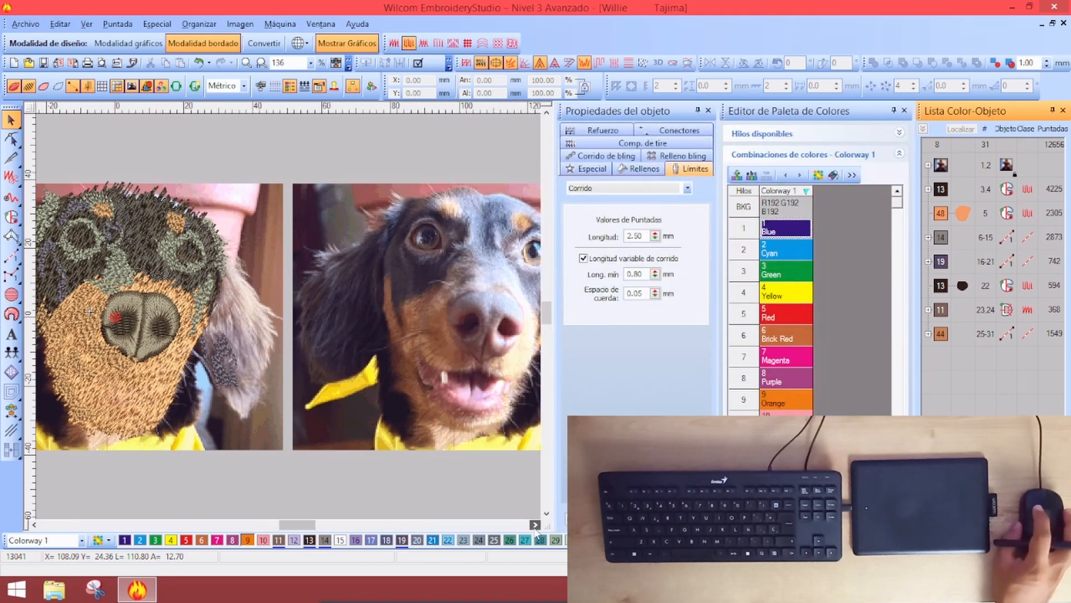
scroll(786, 302, down, 1)
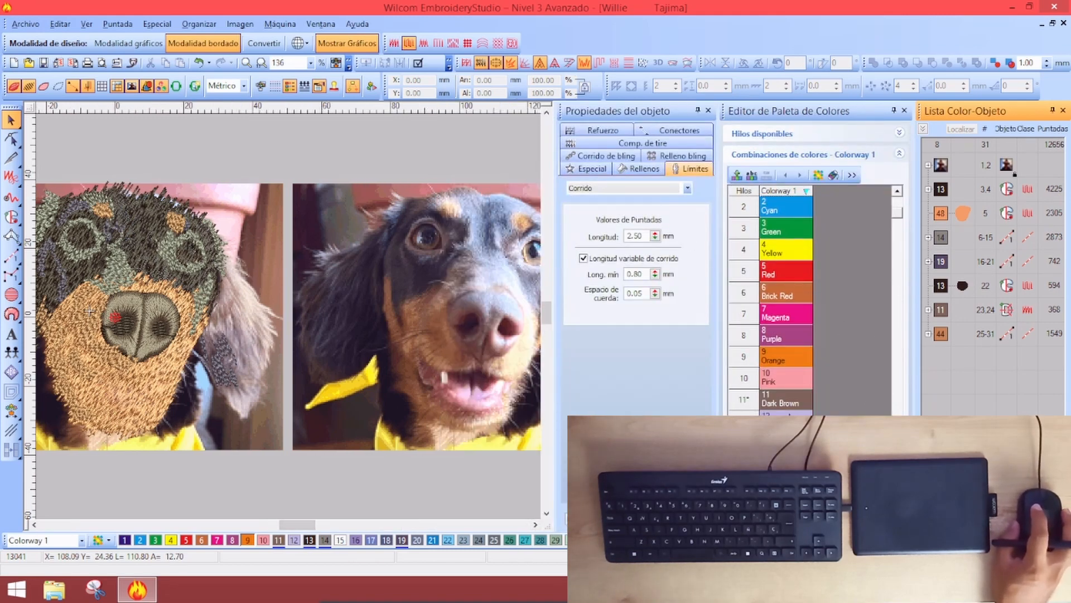
double_click(787, 399)
drag(535, 223, 685, 178)
click(650, 215)
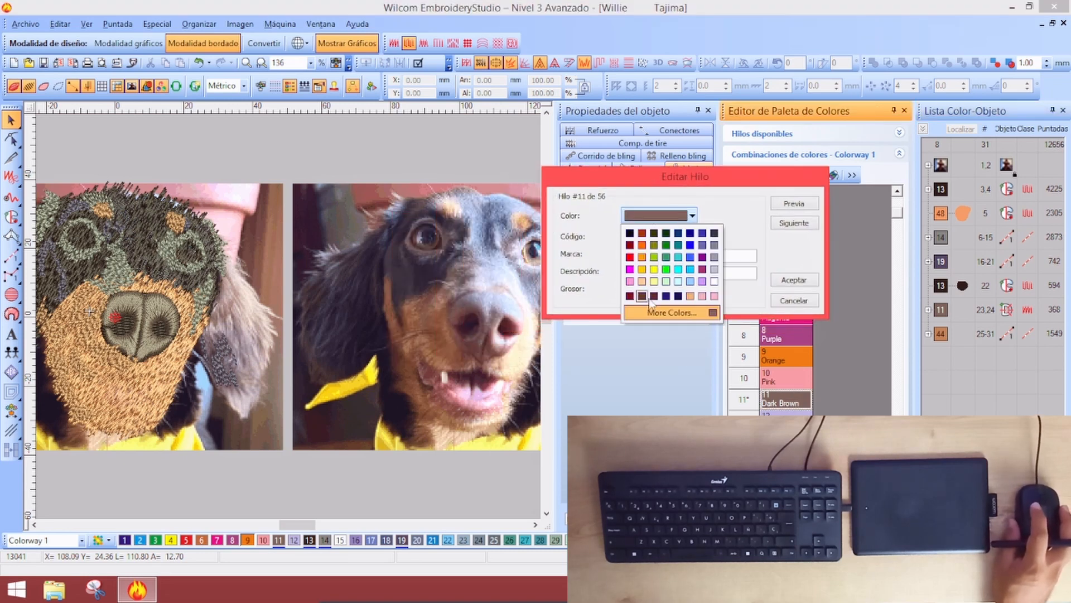
click(650, 218)
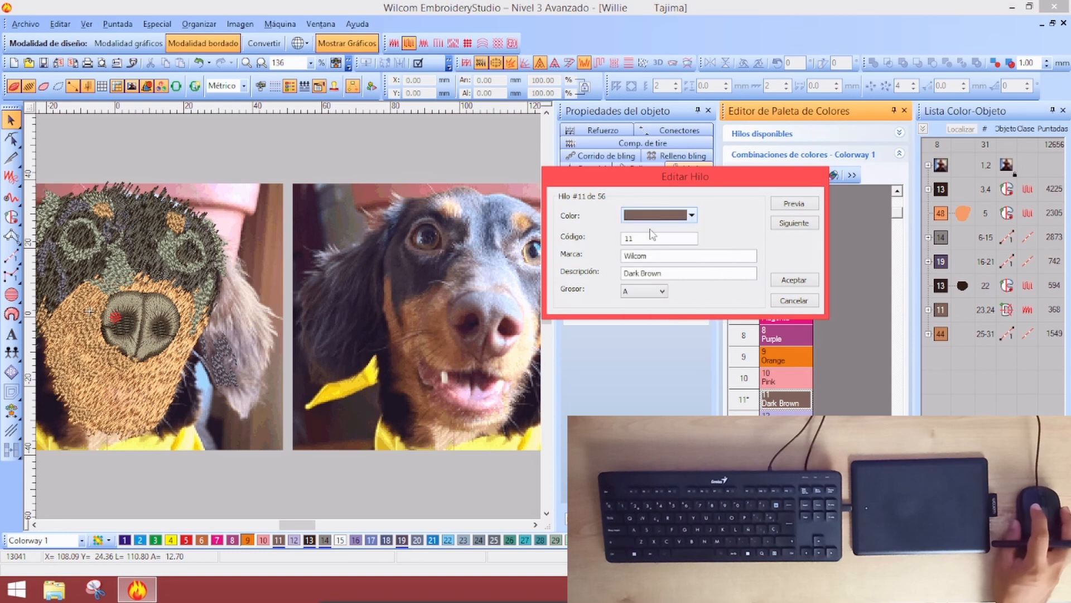
Redefine thread 11 as a custom dark reddish brown, RGB 85/59/58, and apply it
click(687, 216)
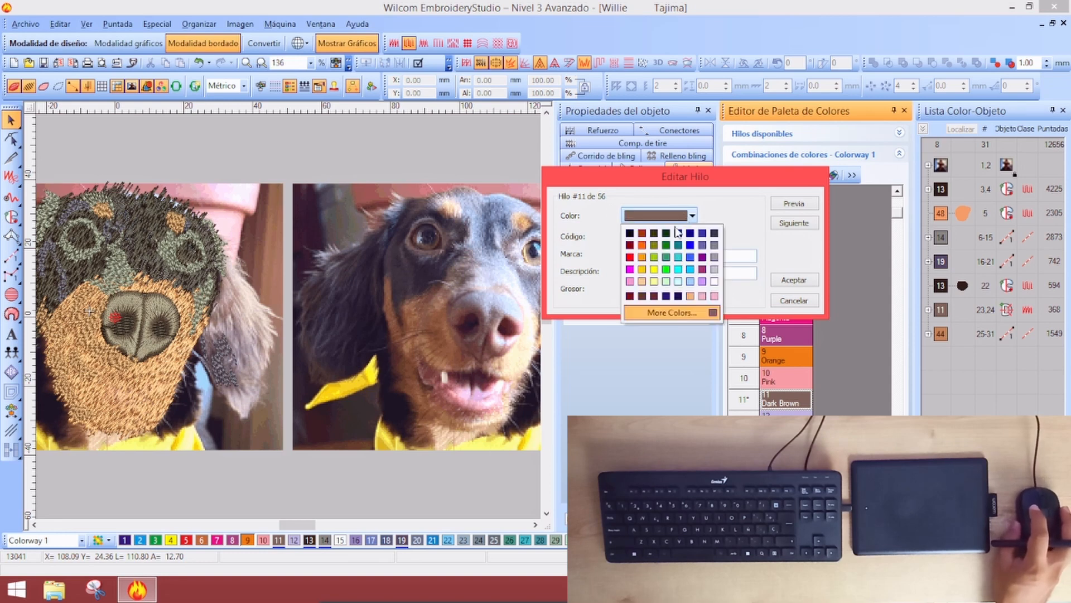
click(652, 318)
click(631, 152)
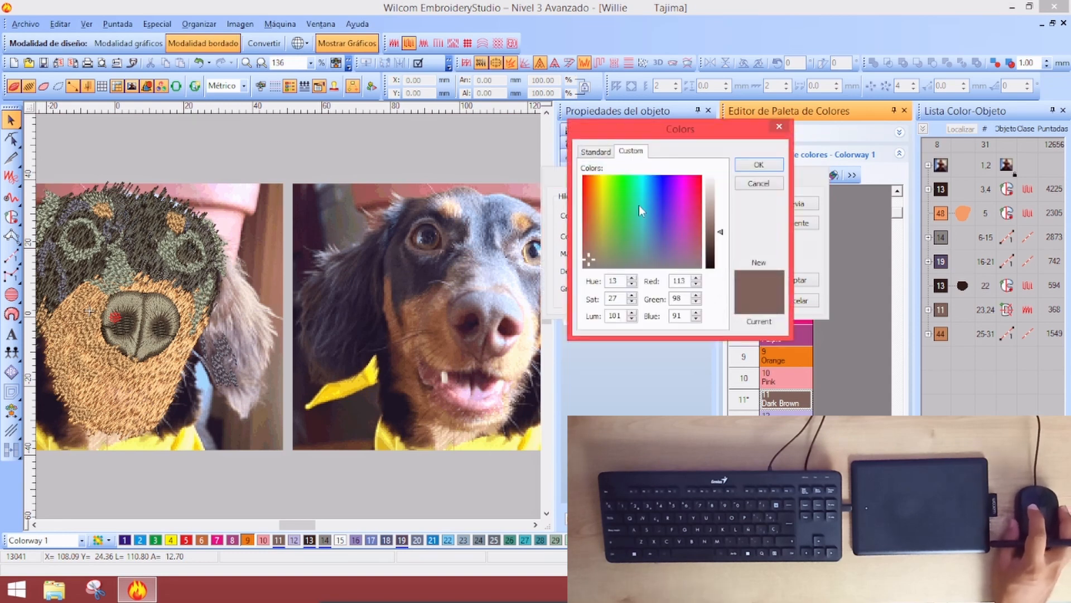
drag(588, 253, 587, 254)
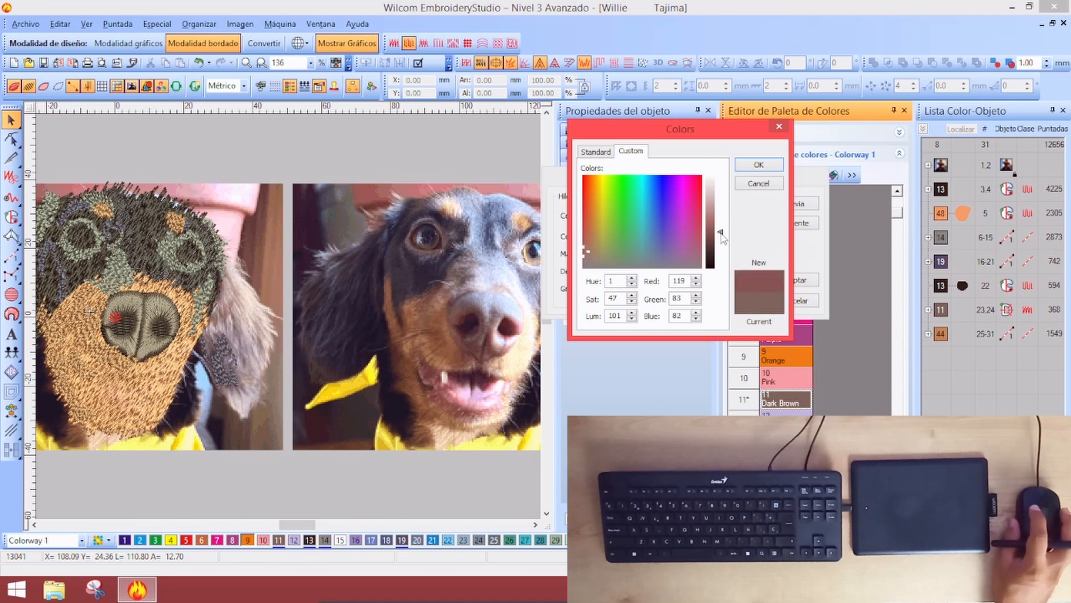
drag(723, 238, 719, 245)
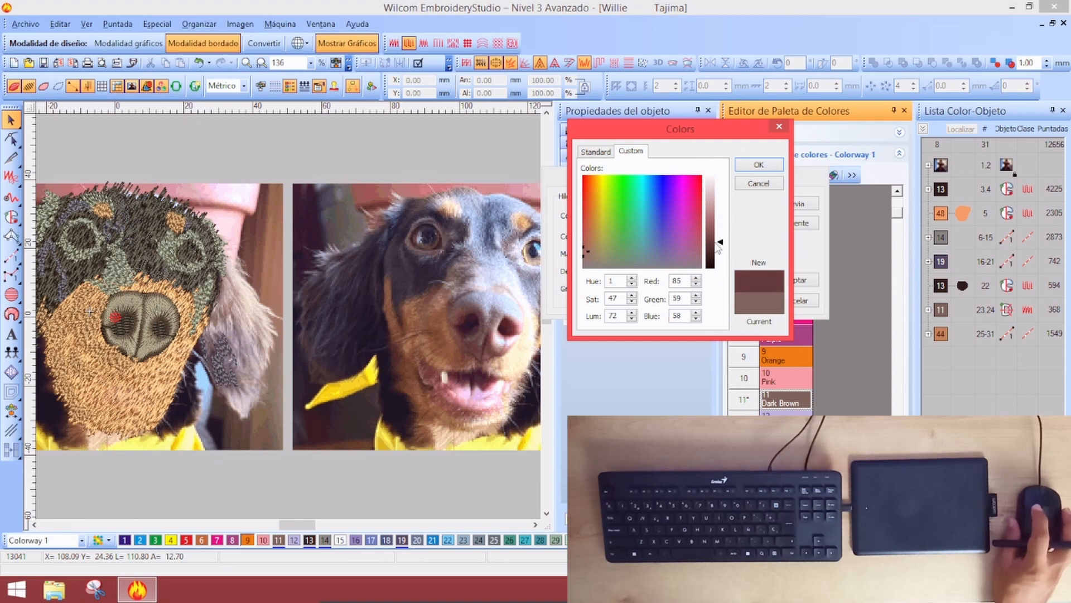
click(771, 166)
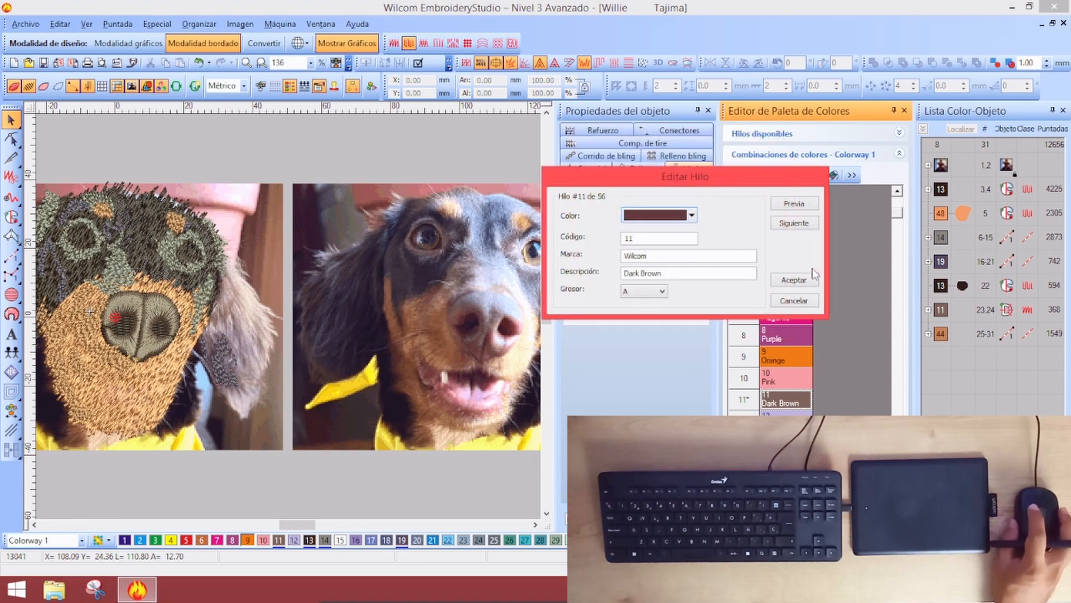
click(804, 285)
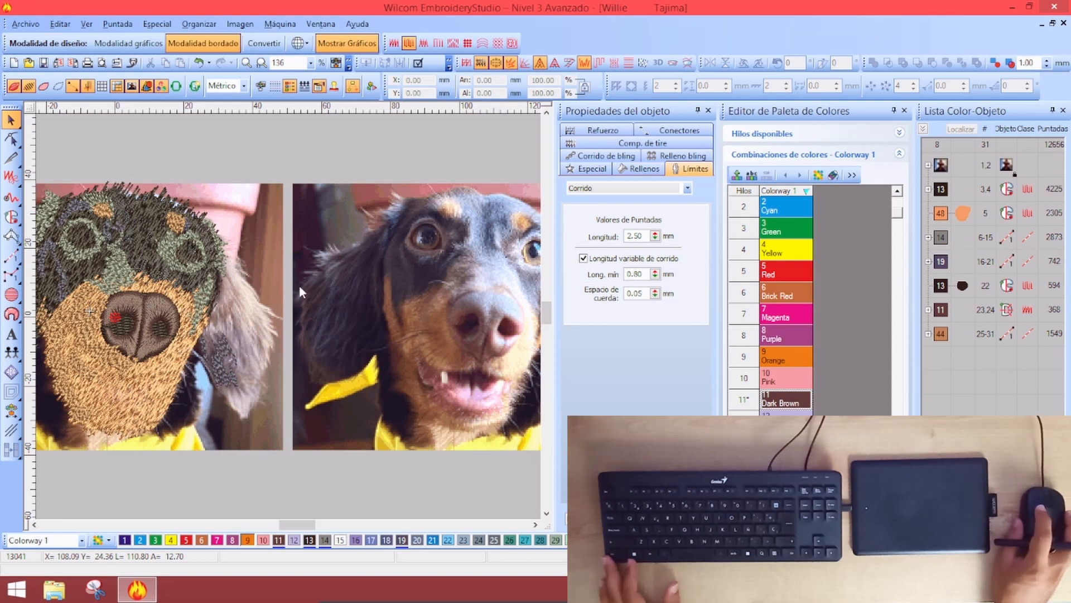
Lighten Peach thread 48 by raising its luminosity in the custom colour picker
drag(897, 218, 887, 406)
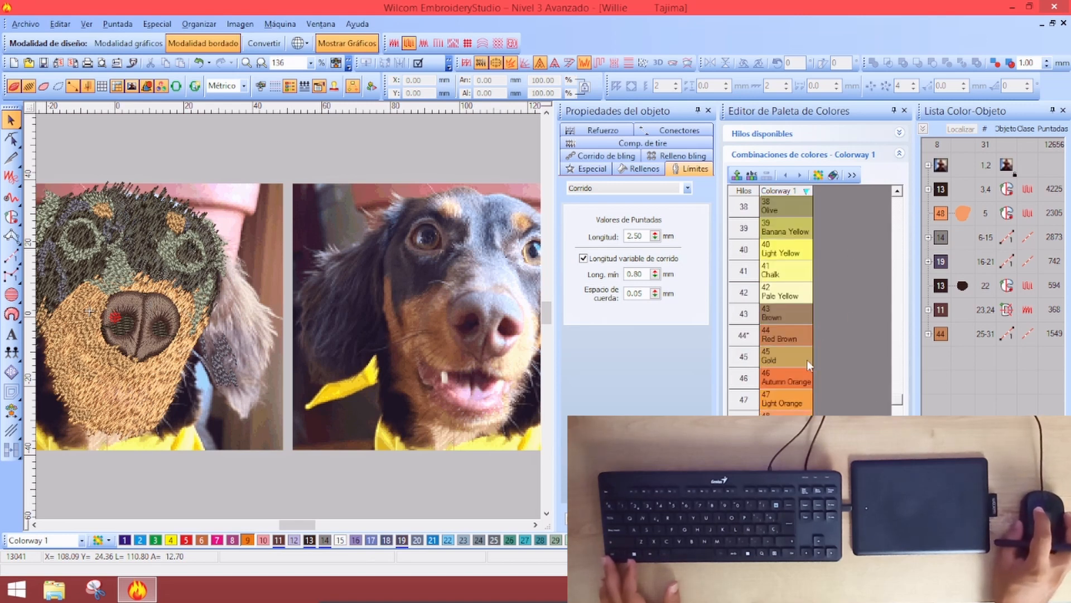
double_click(787, 413)
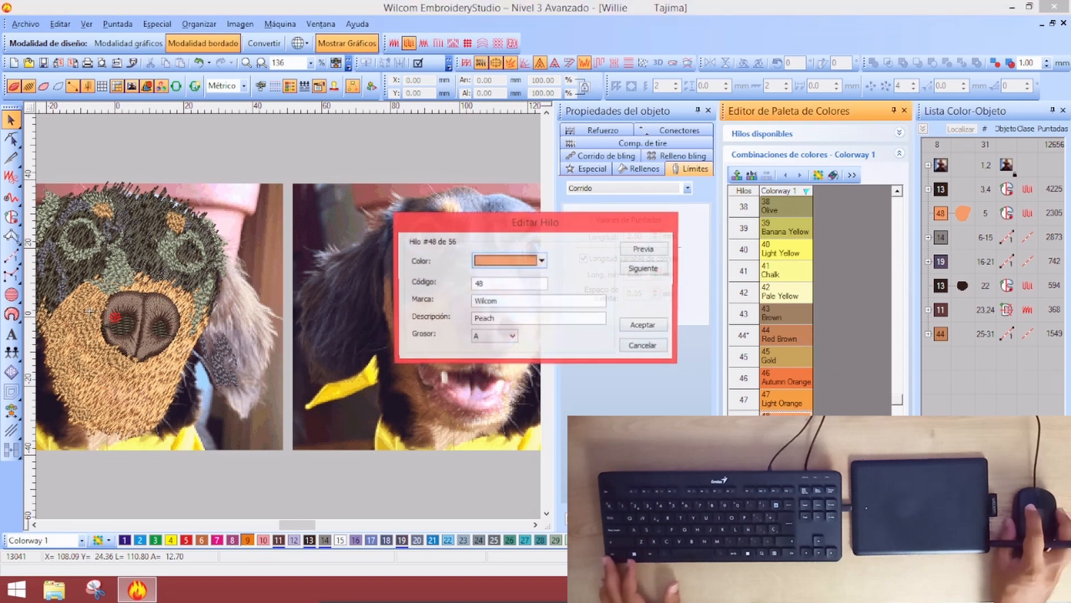
click(542, 260)
click(519, 358)
click(482, 199)
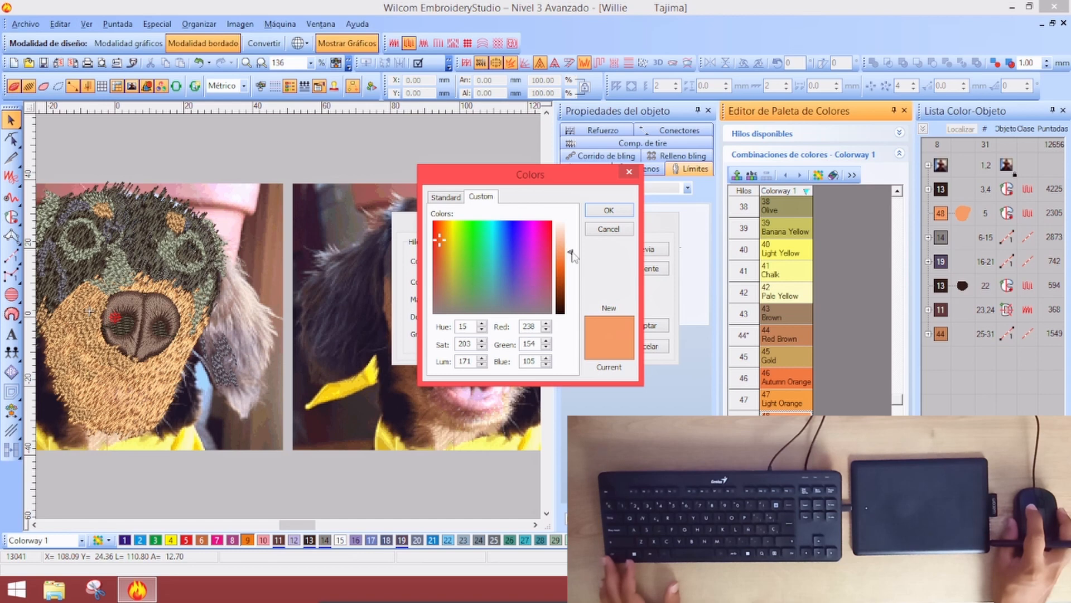
drag(571, 255, 568, 247)
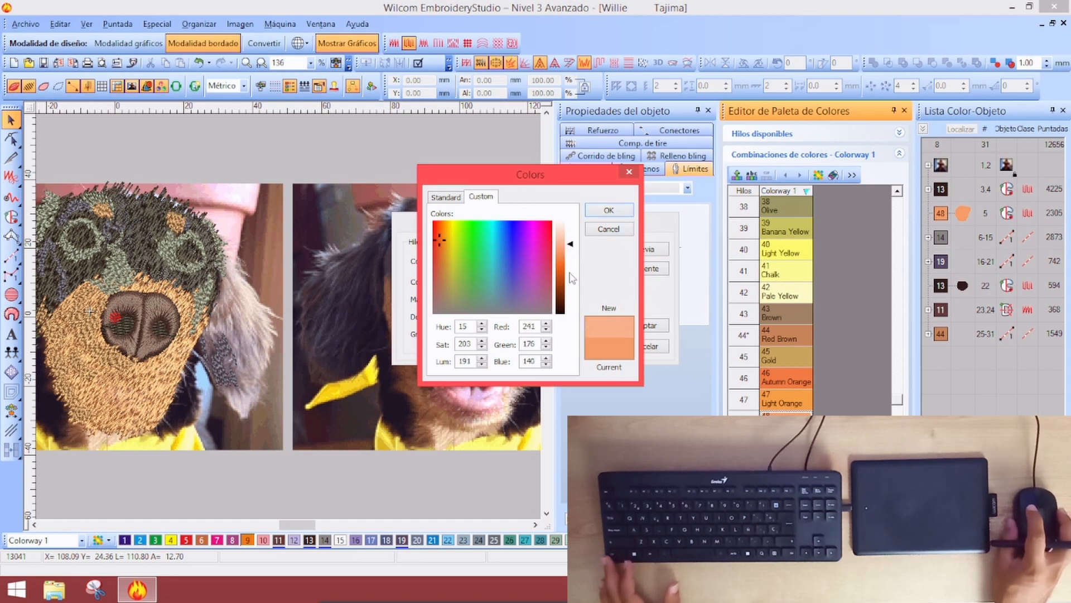
click(611, 212)
click(649, 328)
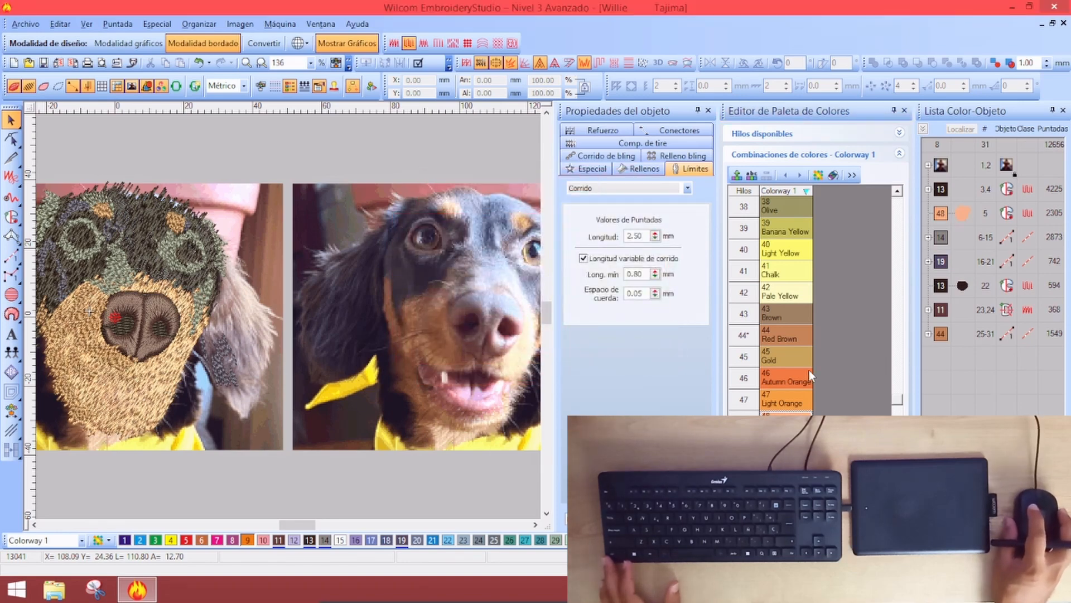
Make Red Brown thread 44 darker and redder by lowering luminosity and shifting hue
double_click(781, 338)
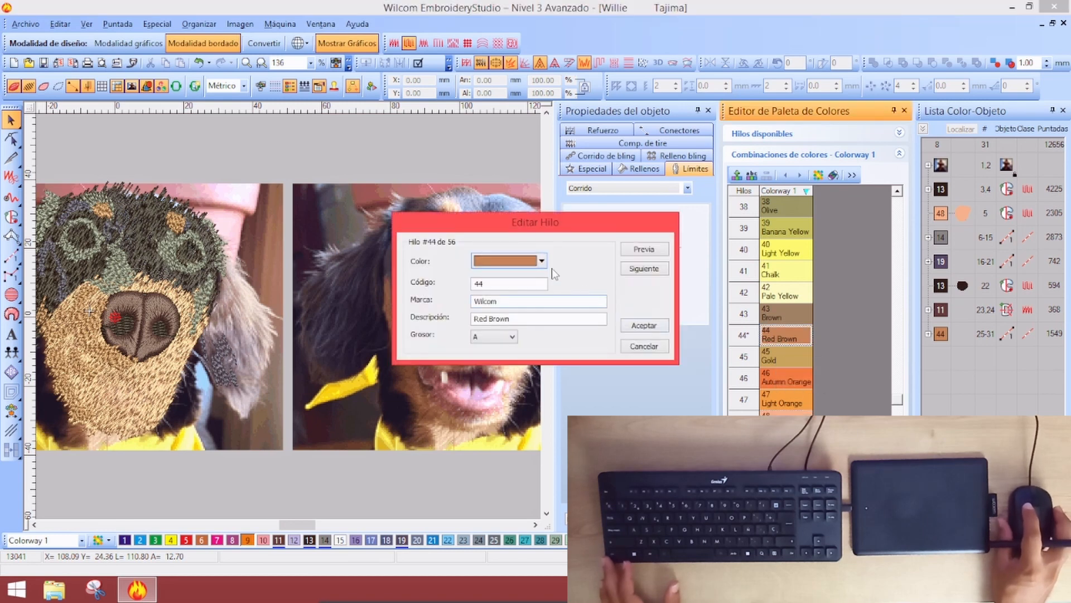
drag(554, 212, 617, 219)
click(613, 256)
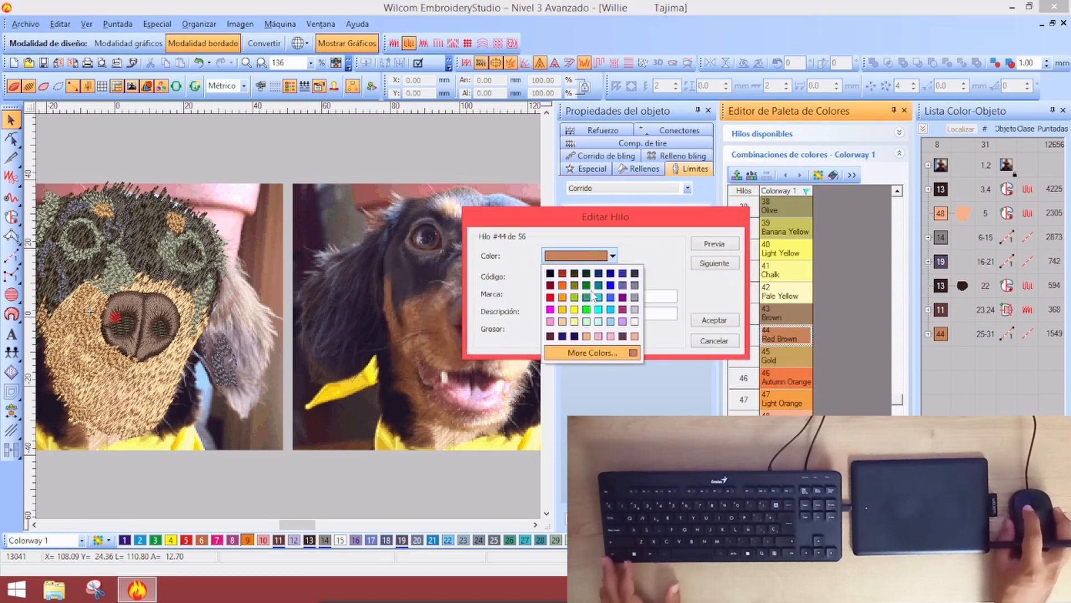
click(593, 353)
click(551, 191)
drag(642, 261, 642, 270)
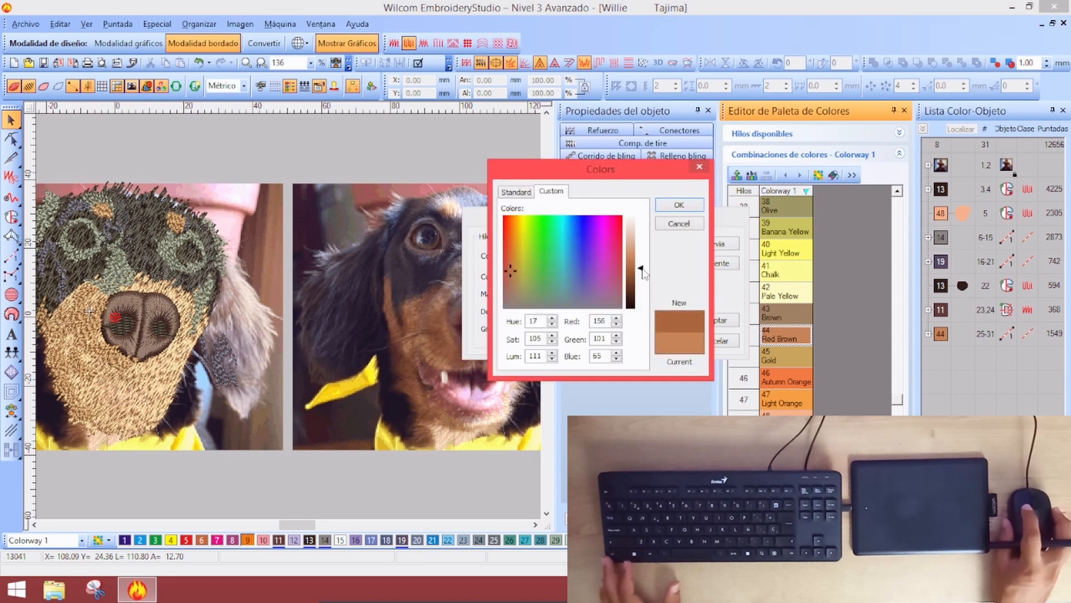
drag(512, 272, 508, 276)
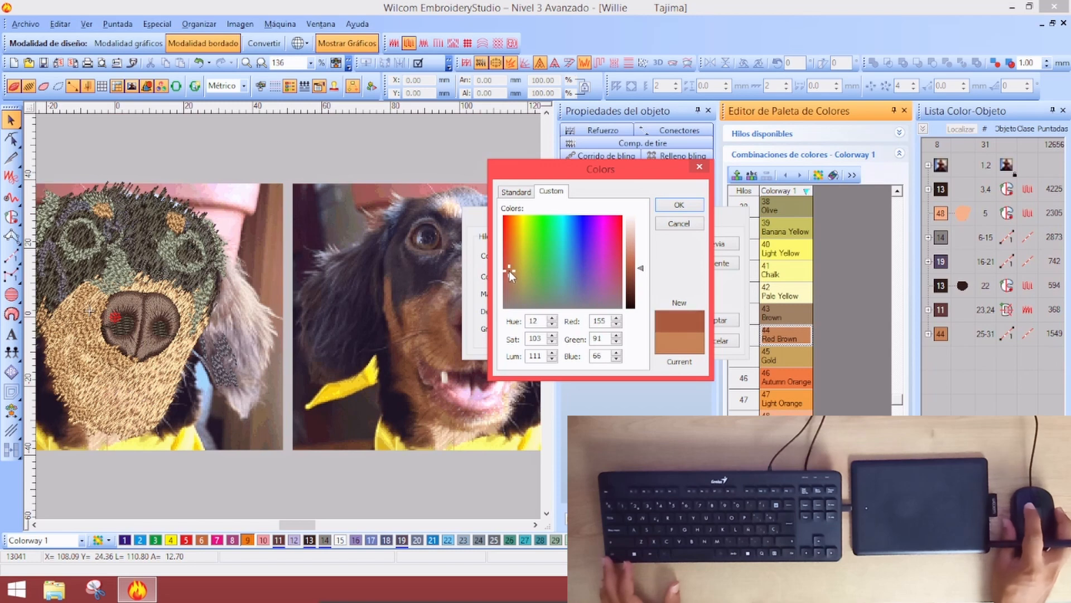
click(680, 206)
click(730, 322)
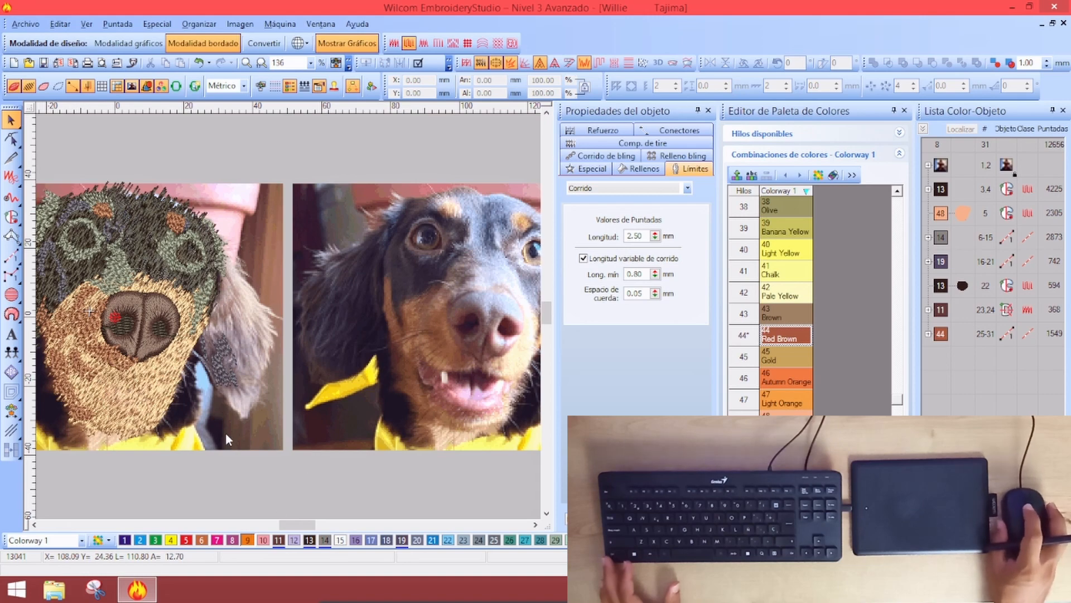
key(shift+z)
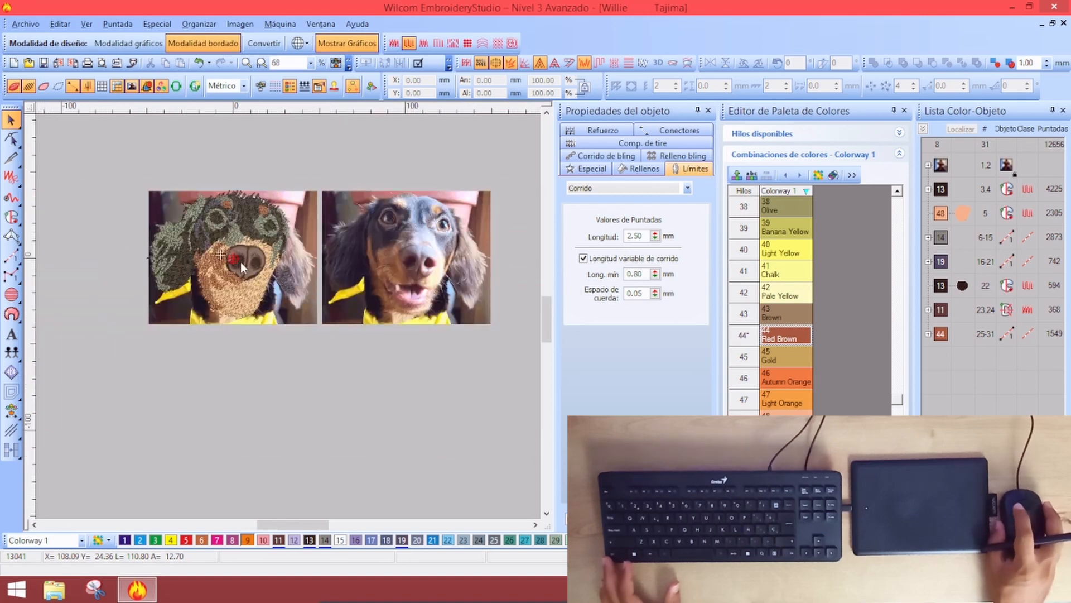
key(z)
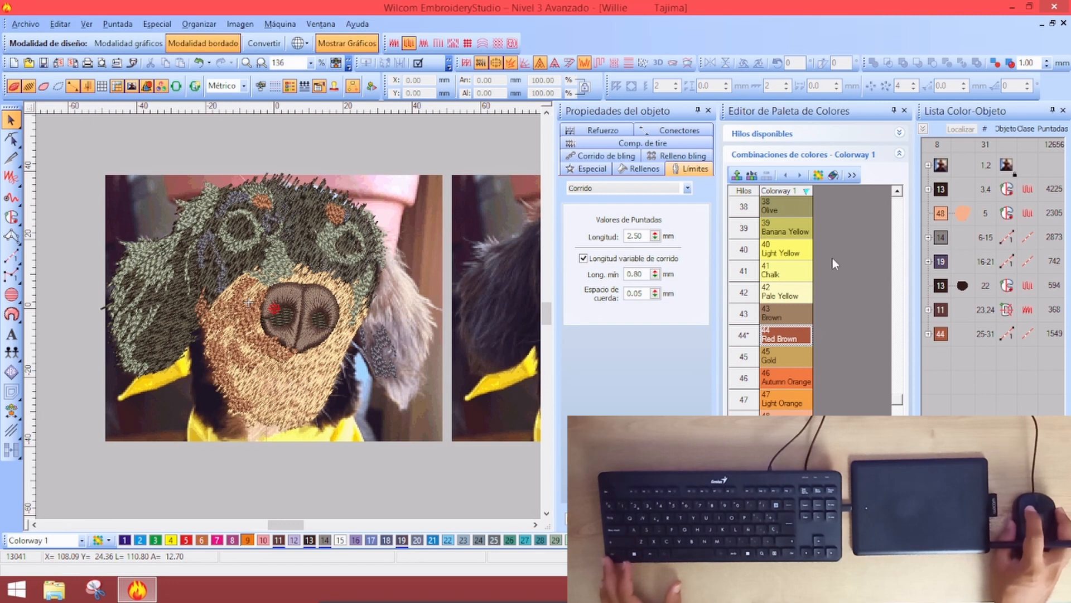
Give thread 14 Grey a slightly cooler, bluish custom tint
drag(900, 404, 903, 253)
double_click(793, 381)
click(503, 262)
click(520, 357)
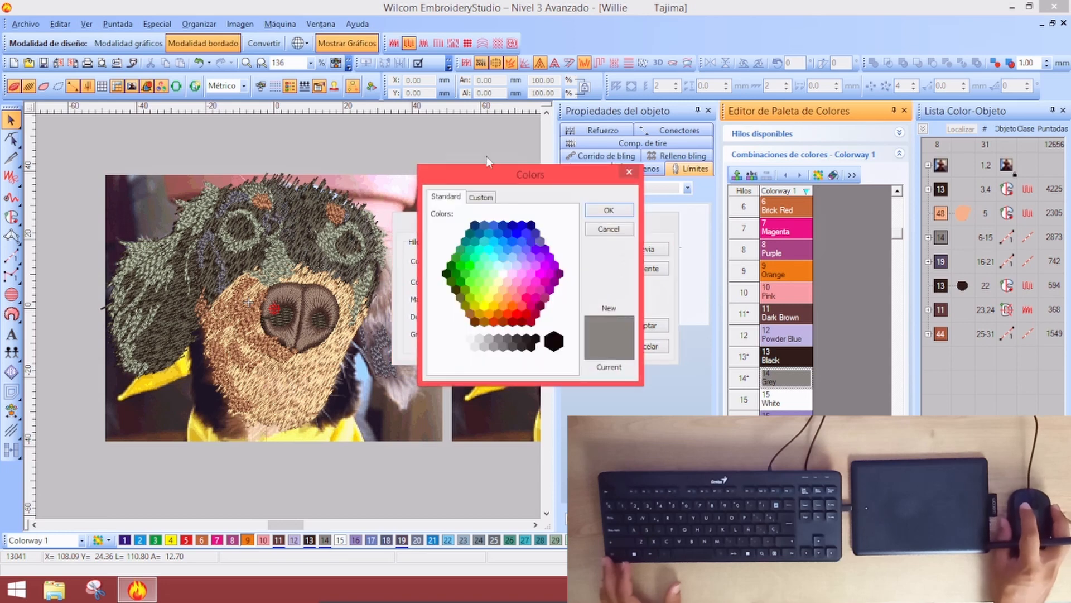
click(481, 197)
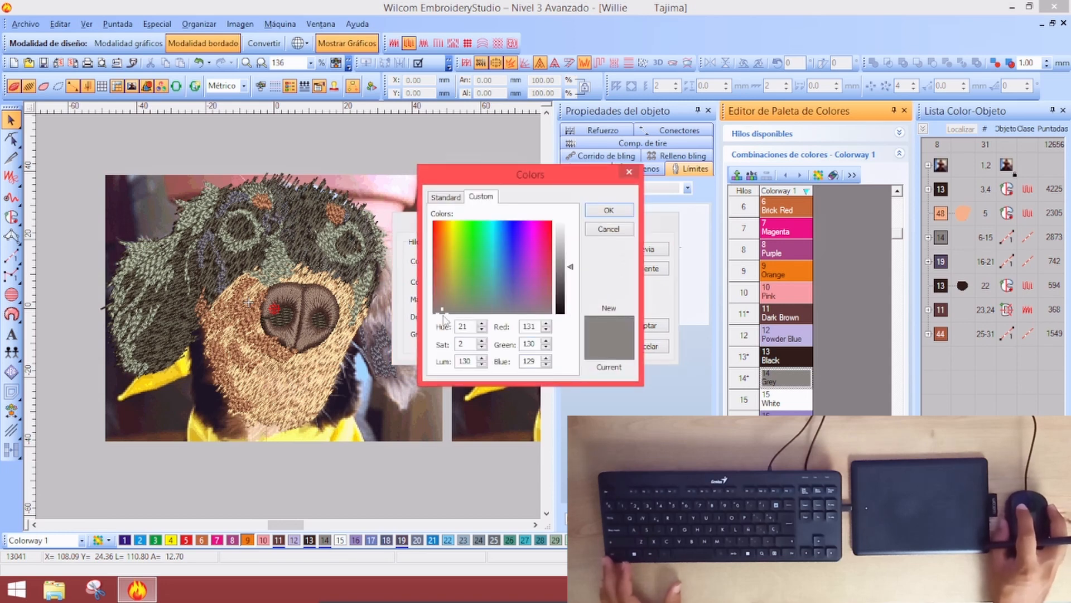
drag(445, 317, 513, 314)
click(608, 210)
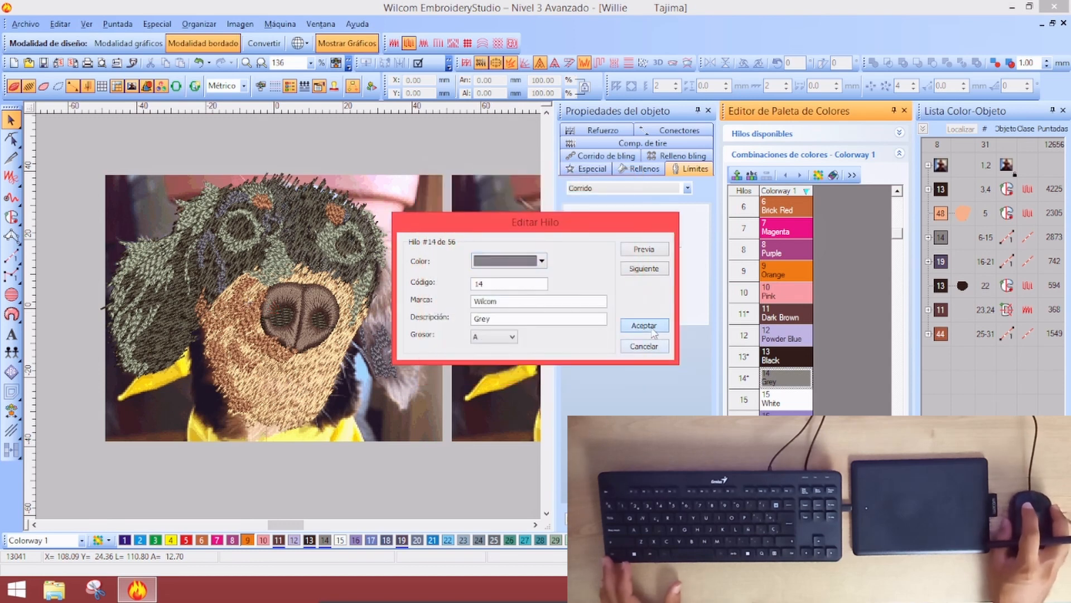
click(652, 326)
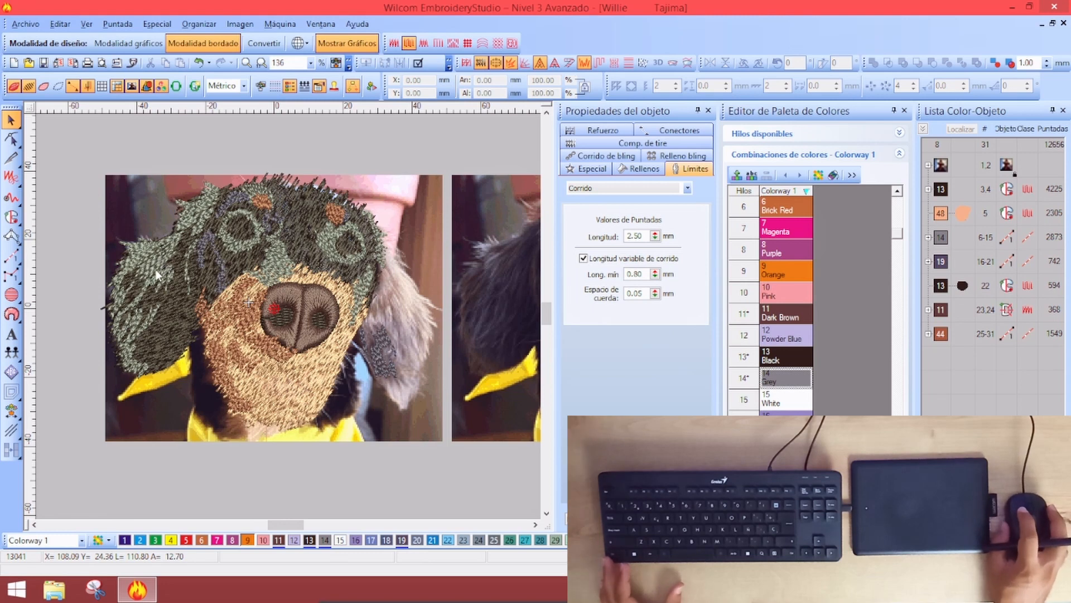
Set thread 13 Black to pure black
double_click(781, 357)
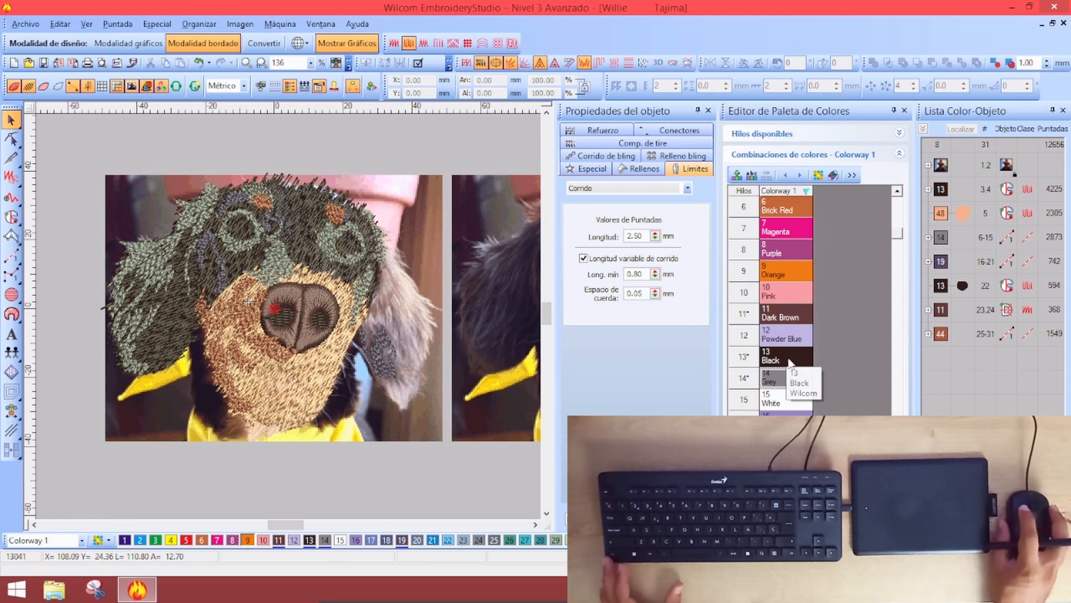
click(499, 262)
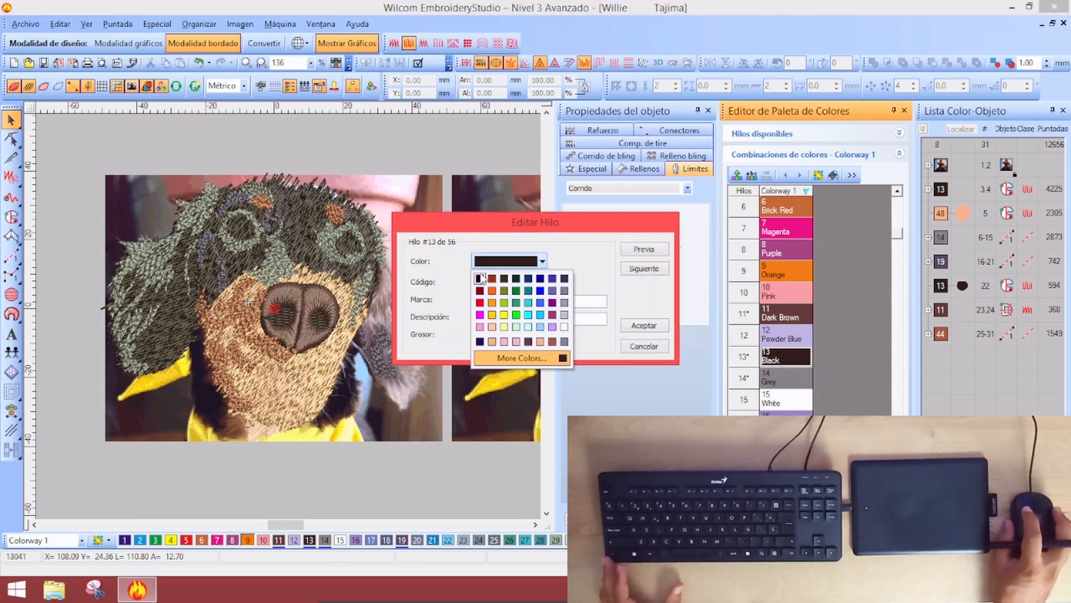
click(480, 278)
click(658, 326)
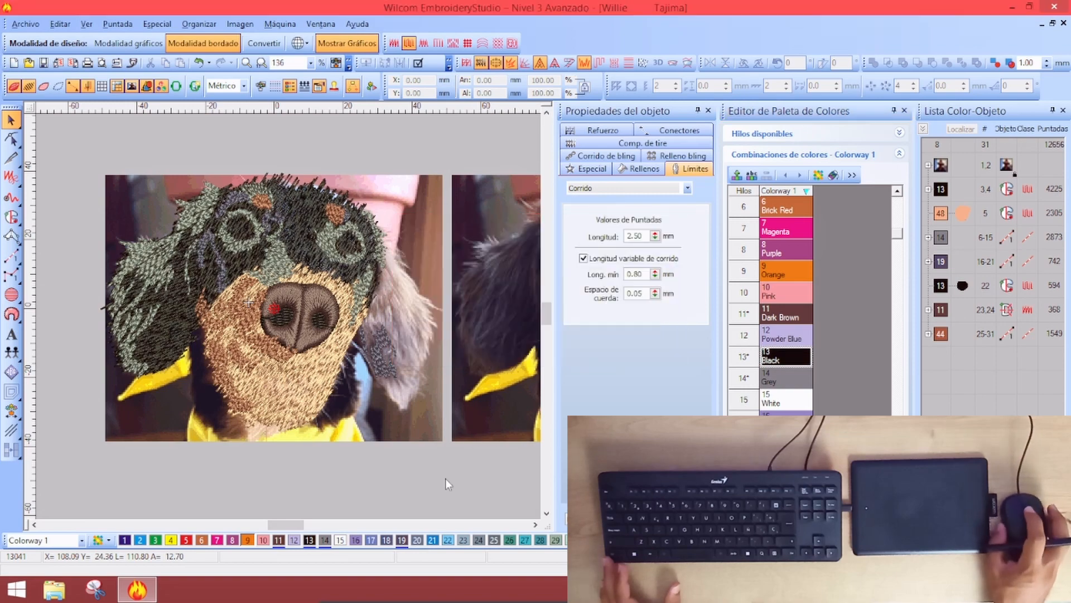
scroll(353, 285, down, 2)
scroll(355, 293, up, 1)
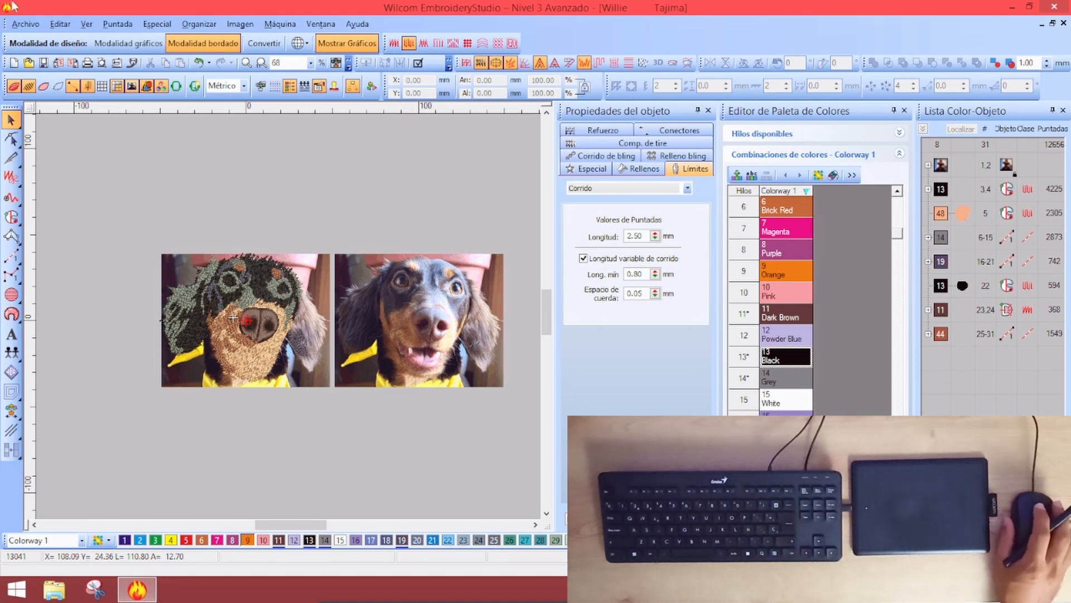
Move nose object 22 and the colour-11 dark brown group to the end of the stitching order
key(z)
key(z)
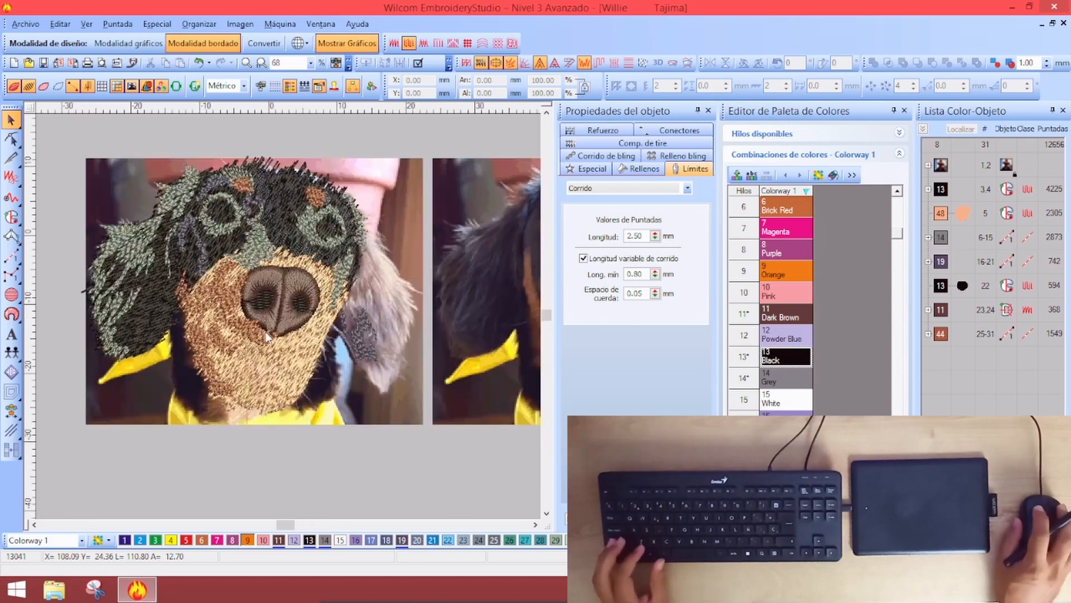
click(946, 286)
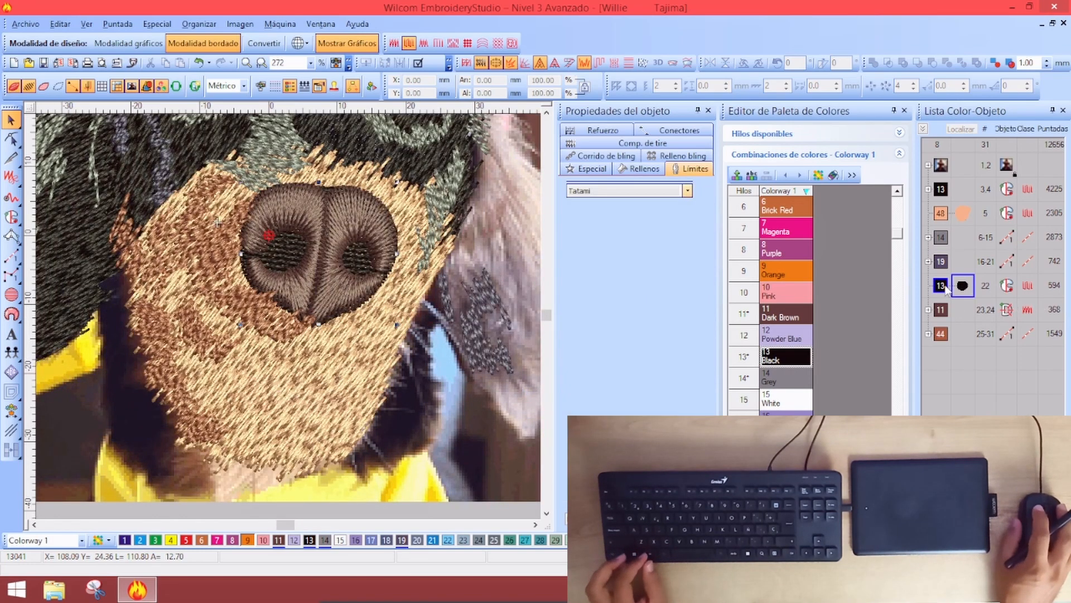
ctrl+click(943, 314)
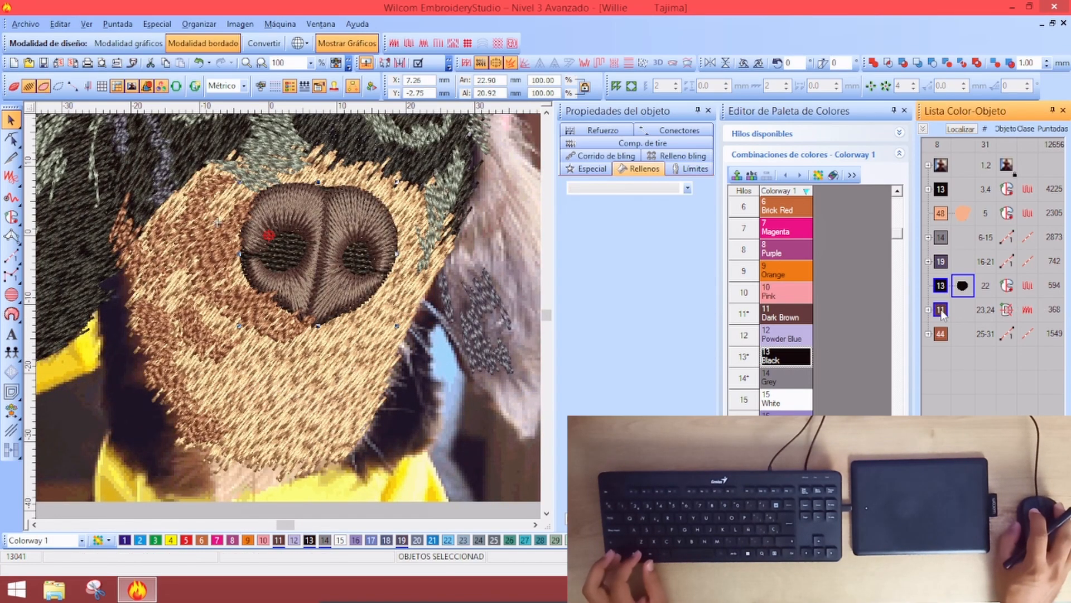
drag(943, 314, 985, 389)
click(984, 389)
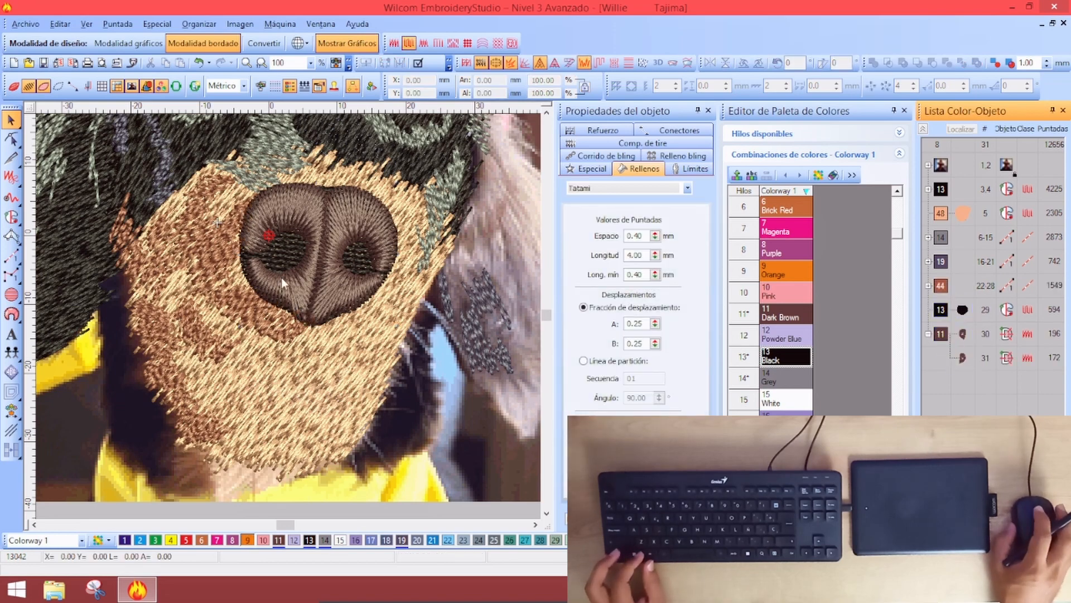
click(435, 391)
scroll(375, 353, down, 2)
scroll(248, 263, up, 1)
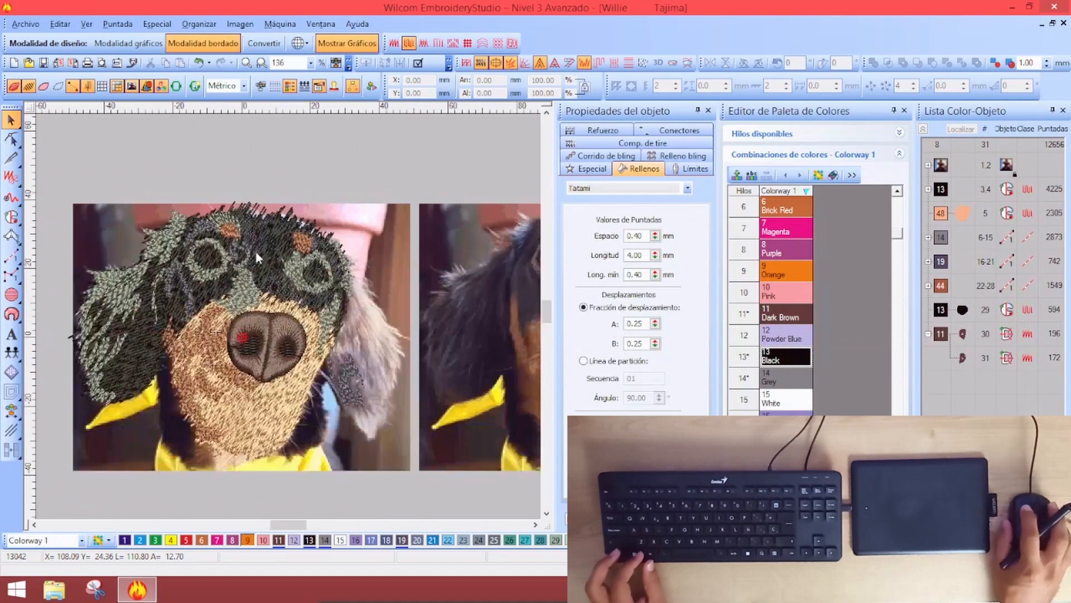
scroll(231, 308, up, 1)
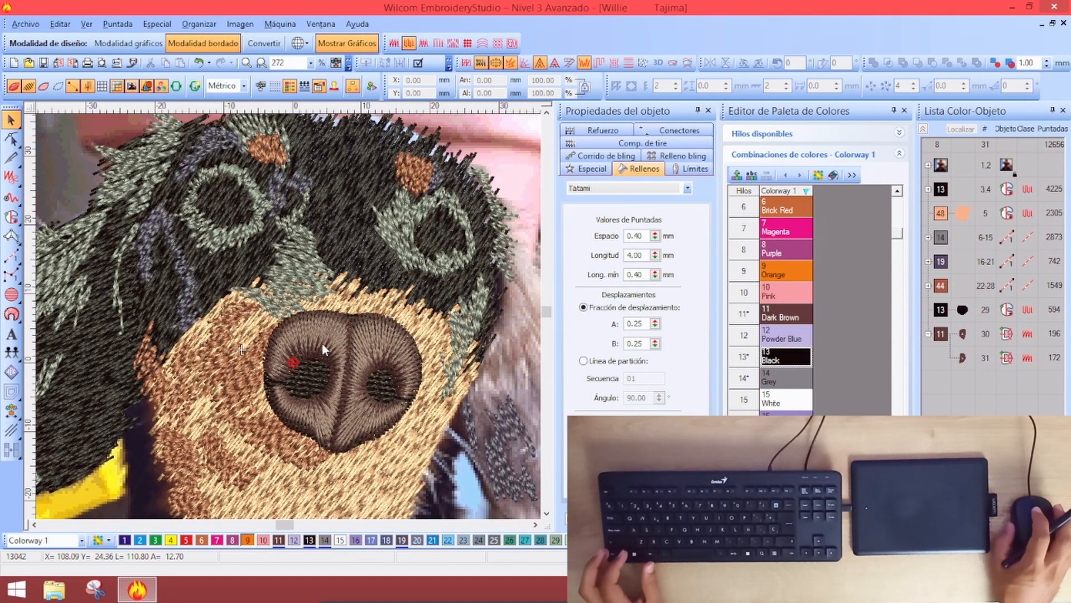
Zoom back out to the whole embroidered face and start the Freehand tool
key(shift+z)
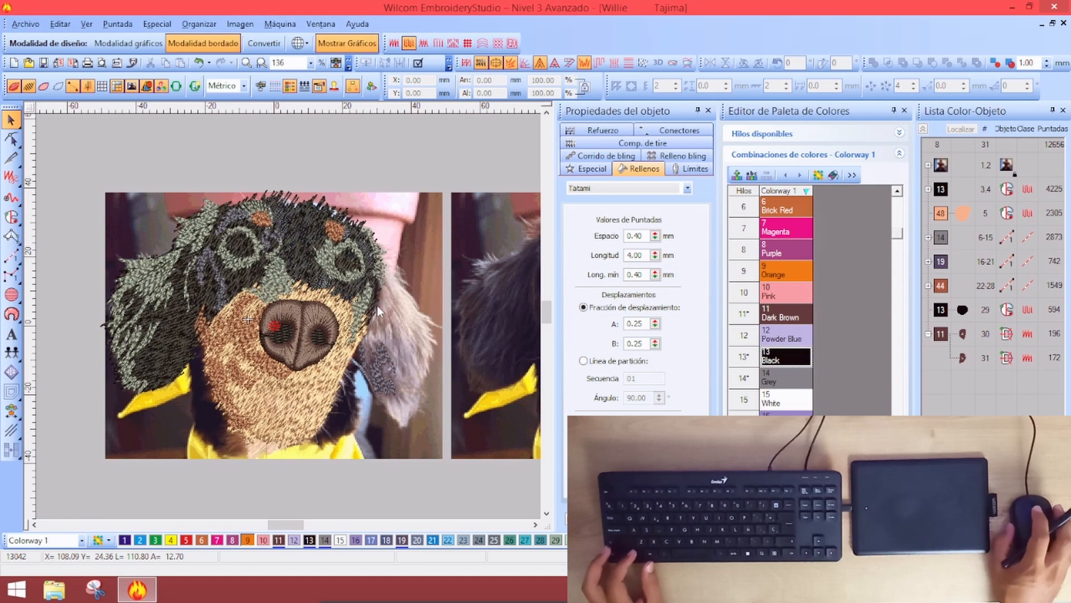
scroll(358, 369, down, 1)
scroll(311, 291, up, 2)
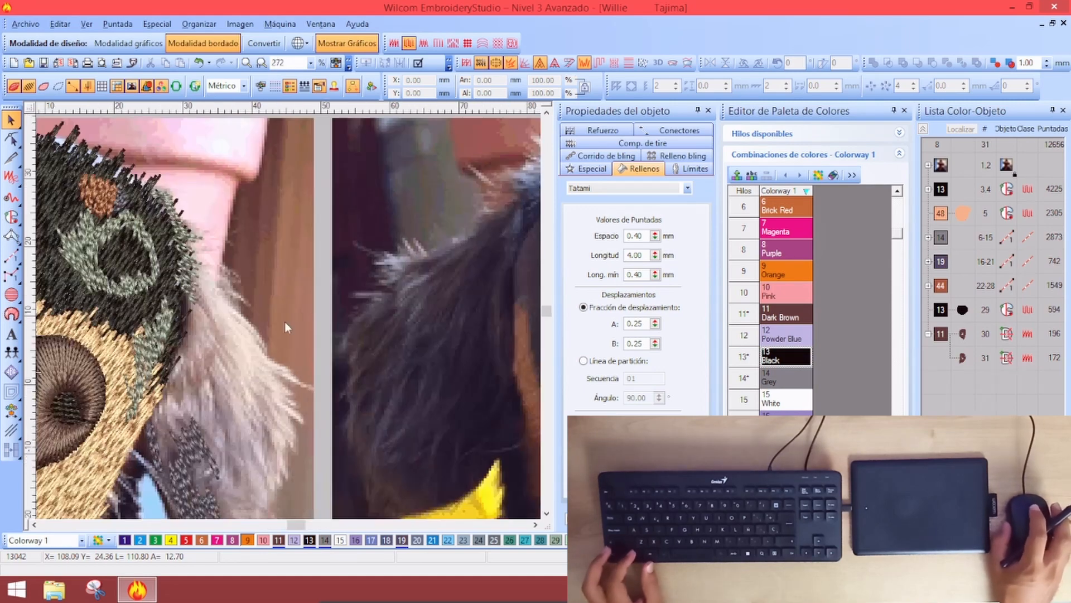
scroll(226, 335, down, 1)
click(11, 197)
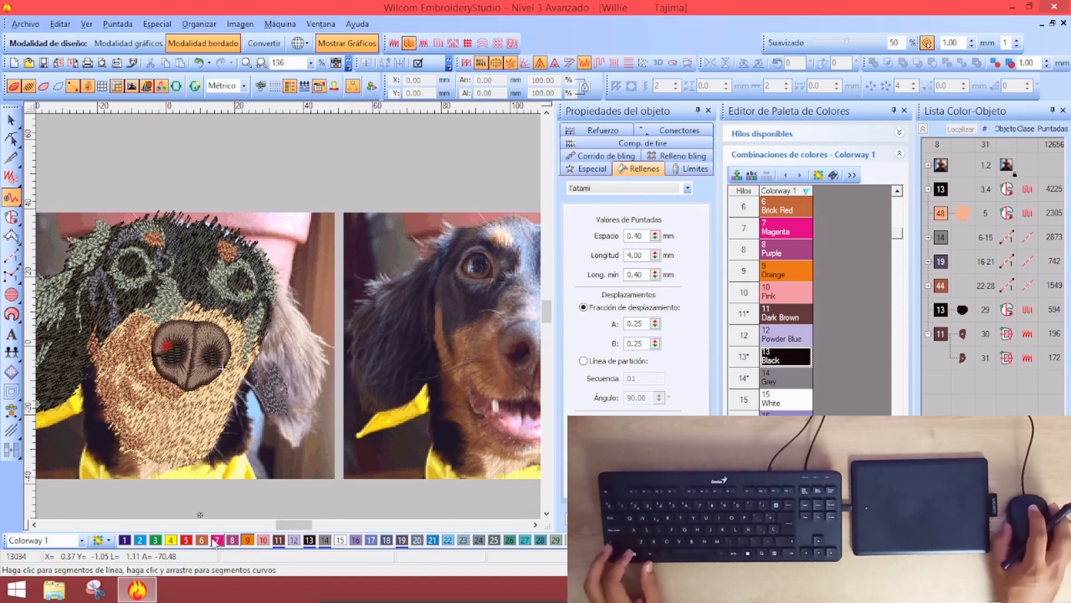
Close the palette editor and draw magenta fur strands down the right ear's edge
scroll(373, 296, up, 2)
scroll(495, 313, down, 2)
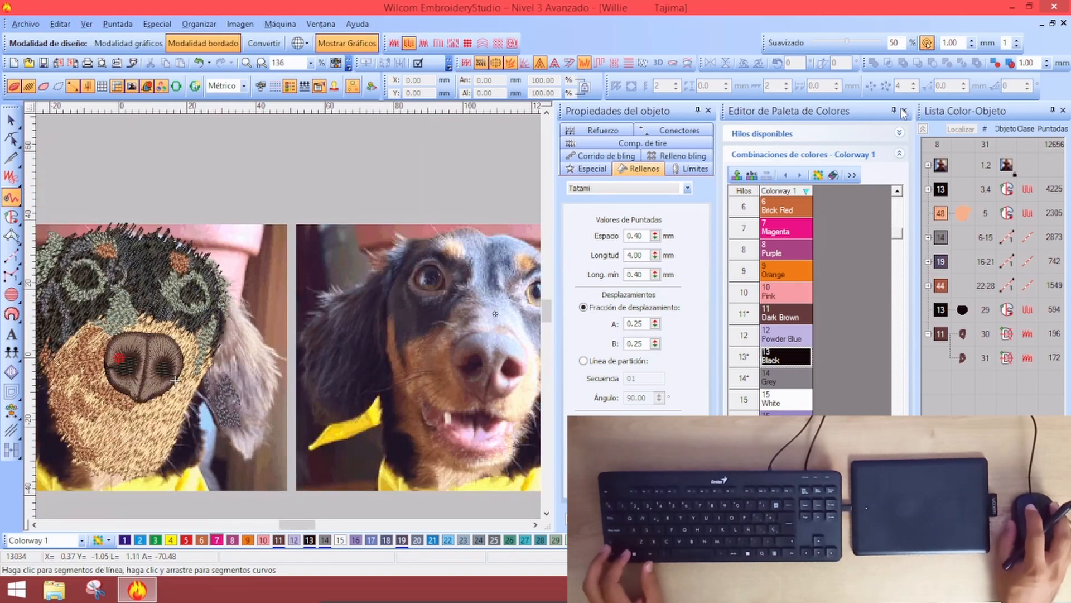
click(904, 112)
scroll(388, 306, up, 1)
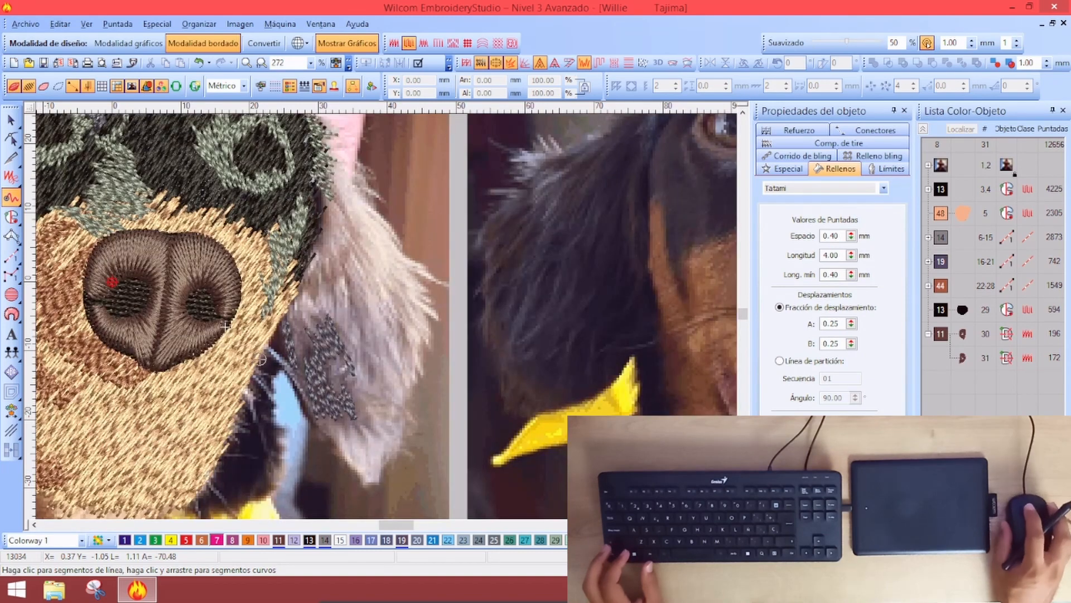
scroll(698, 144, up, 1)
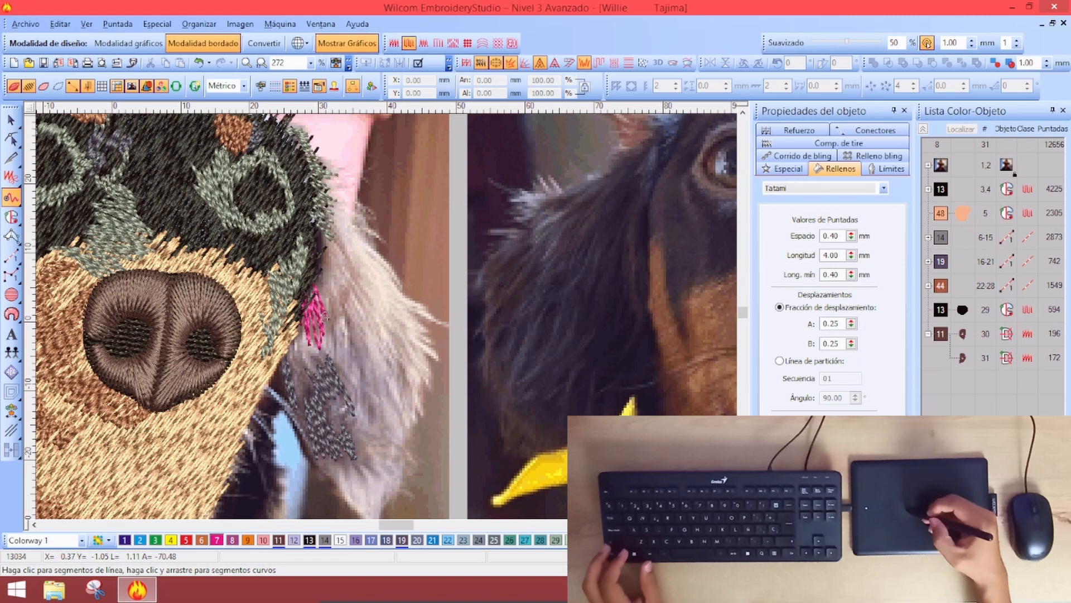
mouse_move(337, 313)
mouse_down()
mouse_move(389, 365)
mouse_move(387, 313)
mouse_move(402, 334)
mouse_move(404, 319)
mouse_move(412, 398)
mouse_move(402, 422)
mouse_move(395, 412)
mouse_move(413, 422)
mouse_move(413, 359)
mouse_move(425, 380)
mouse_move(418, 347)
mouse_move(429, 369)
mouse_move(432, 351)
mouse_move(408, 316)
mouse_move(315, 244)
mouse_move(333, 220)
mouse_move(405, 297)
mouse_move(353, 222)
mouse_move(315, 202)
mouse_move(332, 192)
mouse_move(327, 164)
mouse_move(345, 175)
mouse_move(355, 256)
mouse_up()
key(Return)
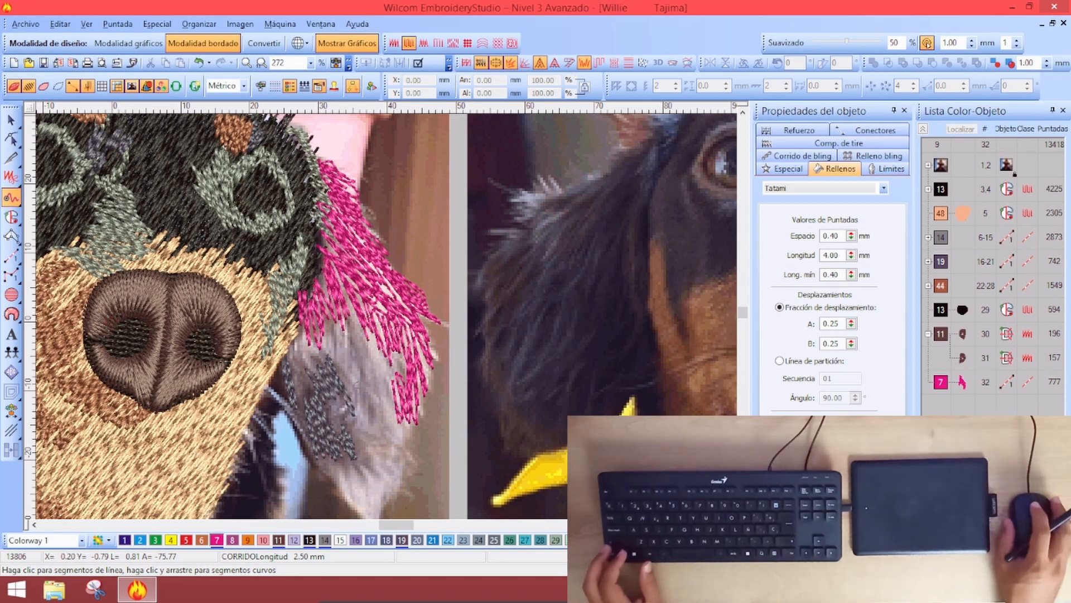
Switch to thread colour 2 and draw cyan strands across the lower ear toward its tip
scroll(356, 283, down, 1)
scroll(356, 283, up, 1)
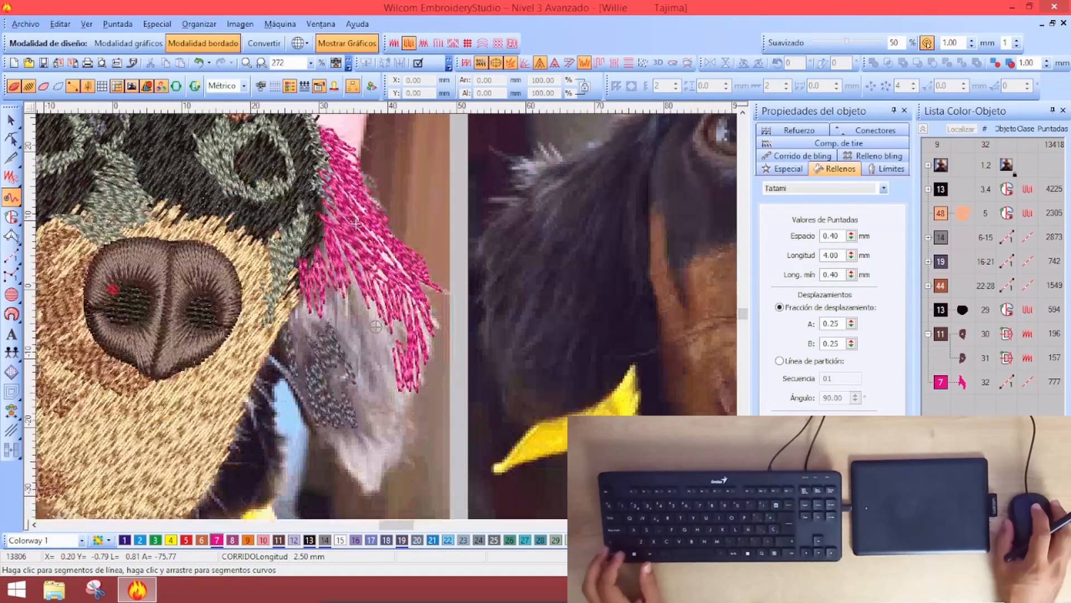
scroll(374, 257, down, 1)
click(140, 540)
scroll(283, 379, up, 1)
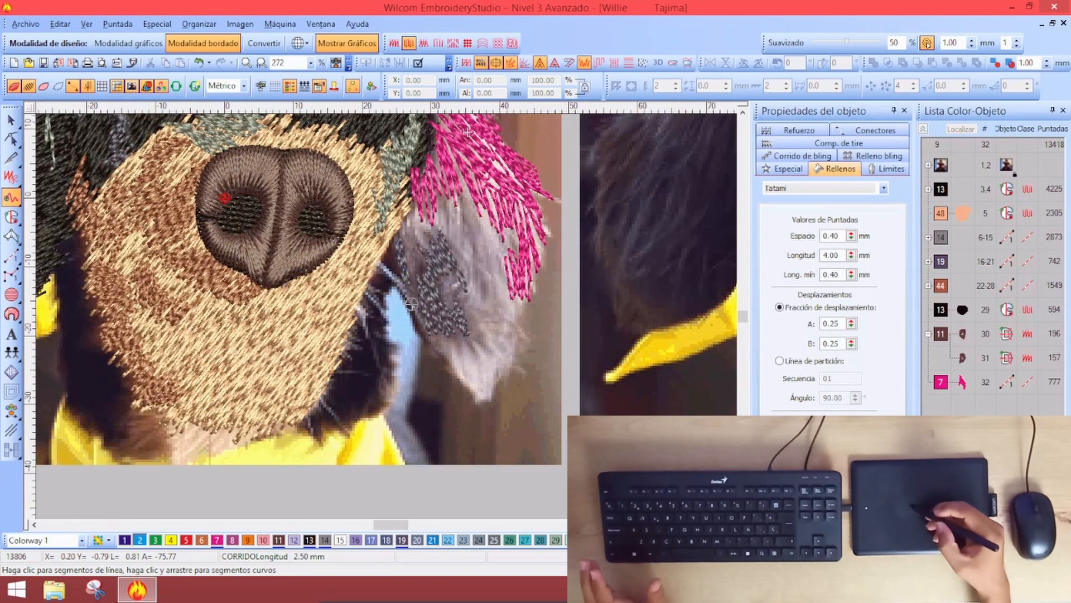
drag(404, 271, 397, 267)
mouse_move(432, 333)
mouse_down()
mouse_move(478, 400)
mouse_move(494, 384)
mouse_move(497, 393)
mouse_move(482, 395)
mouse_move(510, 322)
mouse_move(491, 195)
mouse_move(483, 336)
mouse_move(452, 269)
mouse_move(450, 302)
mouse_up()
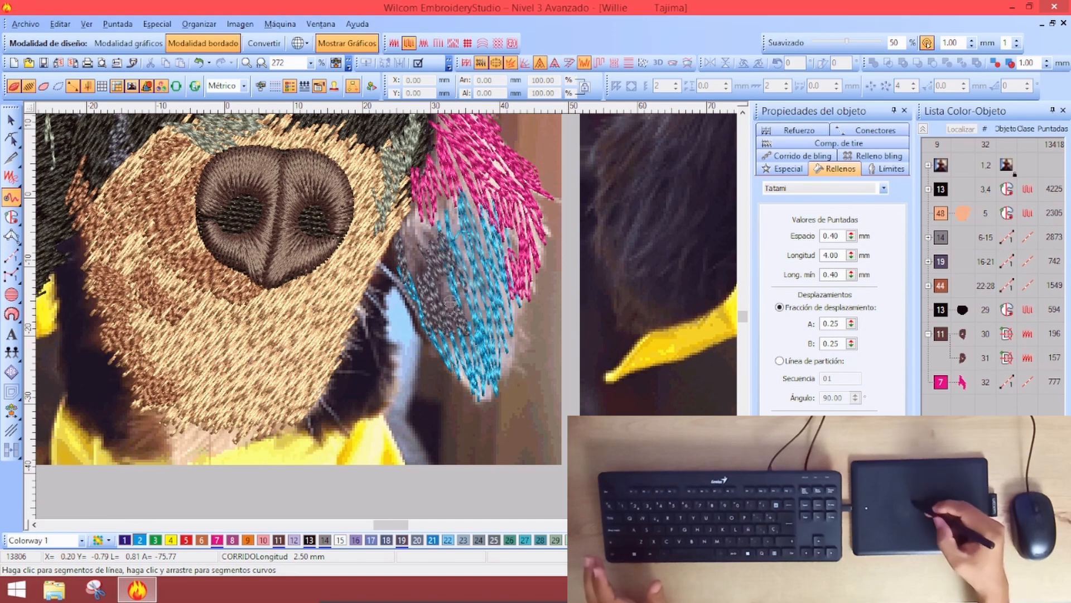
Finish the cyan strands as their own object and leave freehand drawing
key(Return)
key(shift+z)
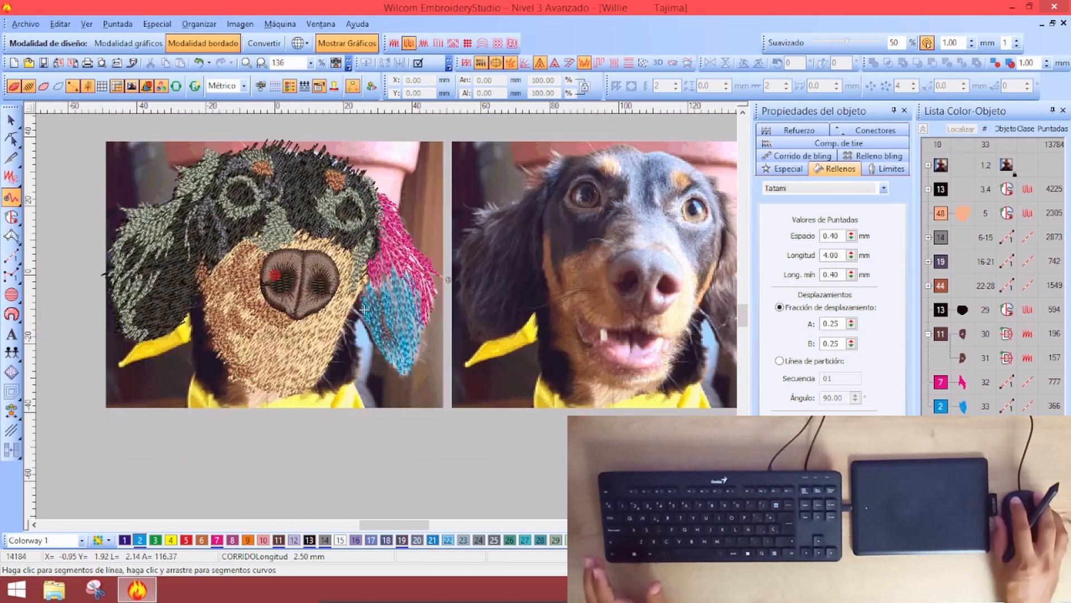
key(Escape)
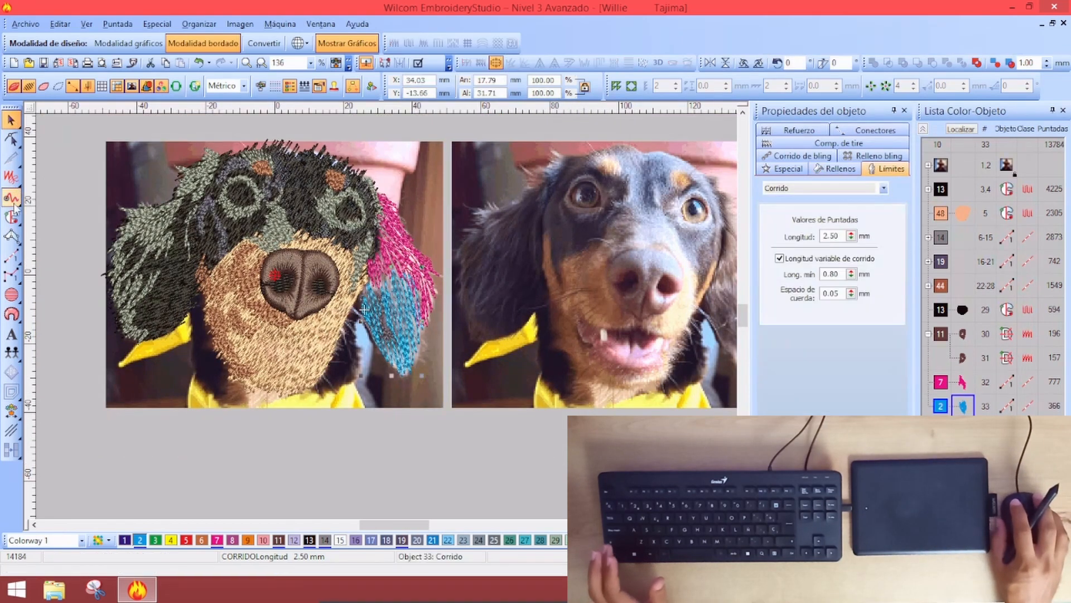
Start a Complex Fill shape with Tatami stitches, zoomed in on the right ear
click(11, 217)
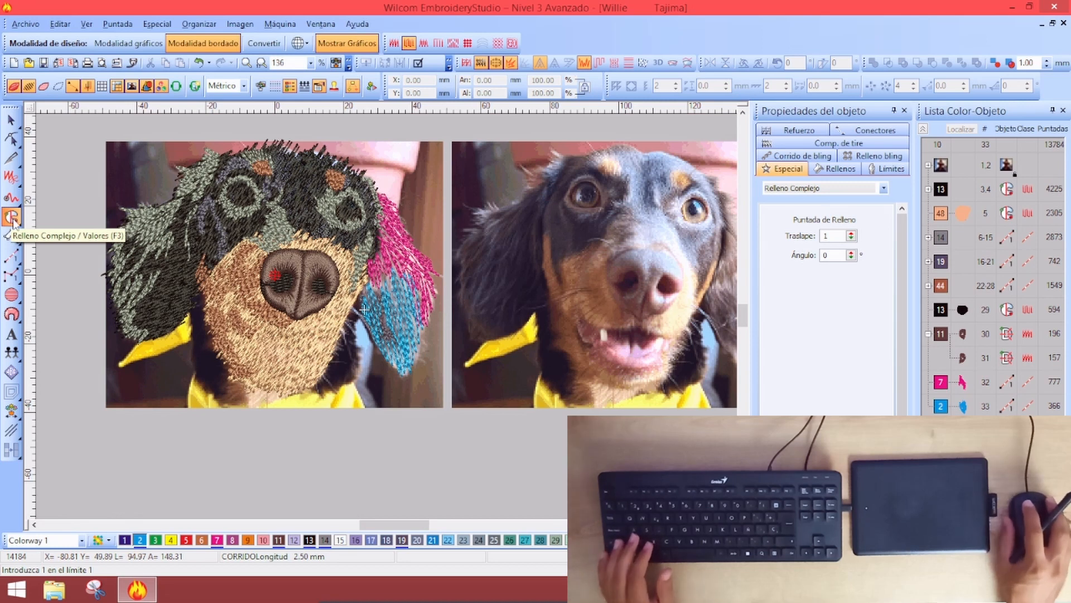
click(835, 169)
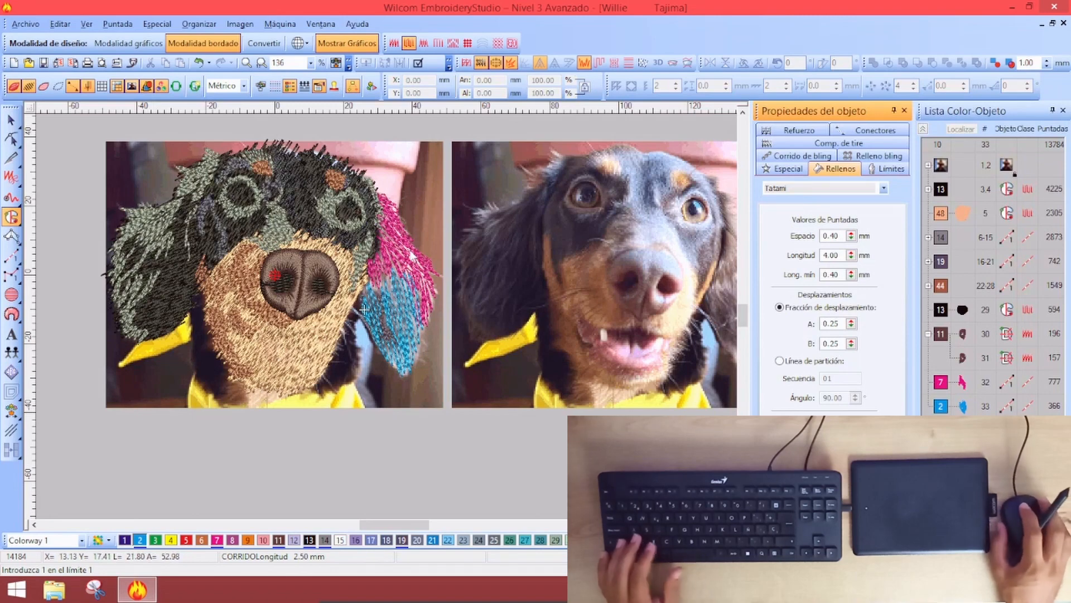
key(z)
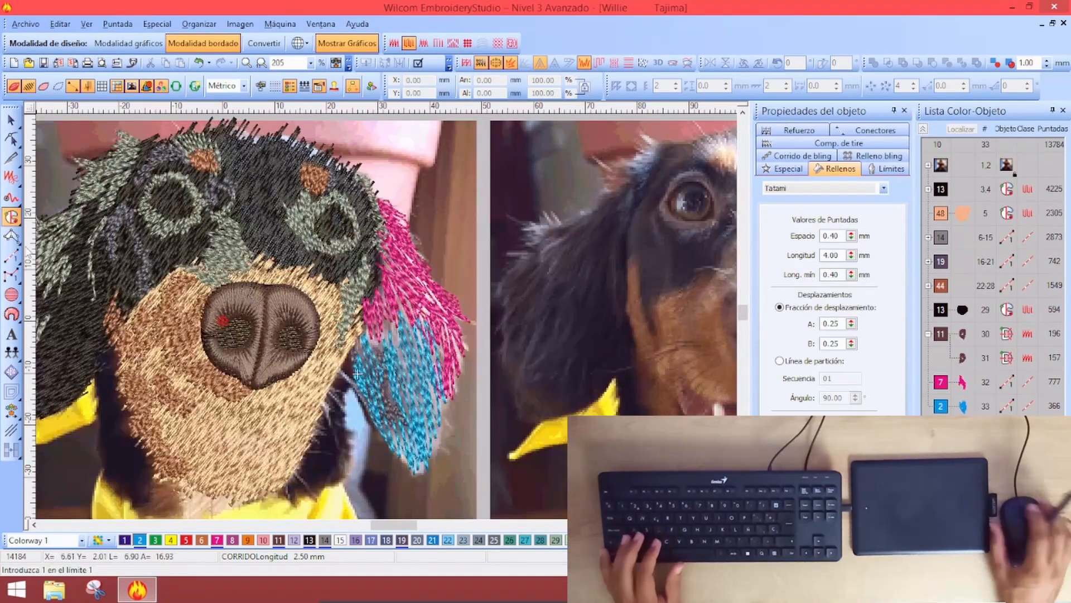
click(385, 257)
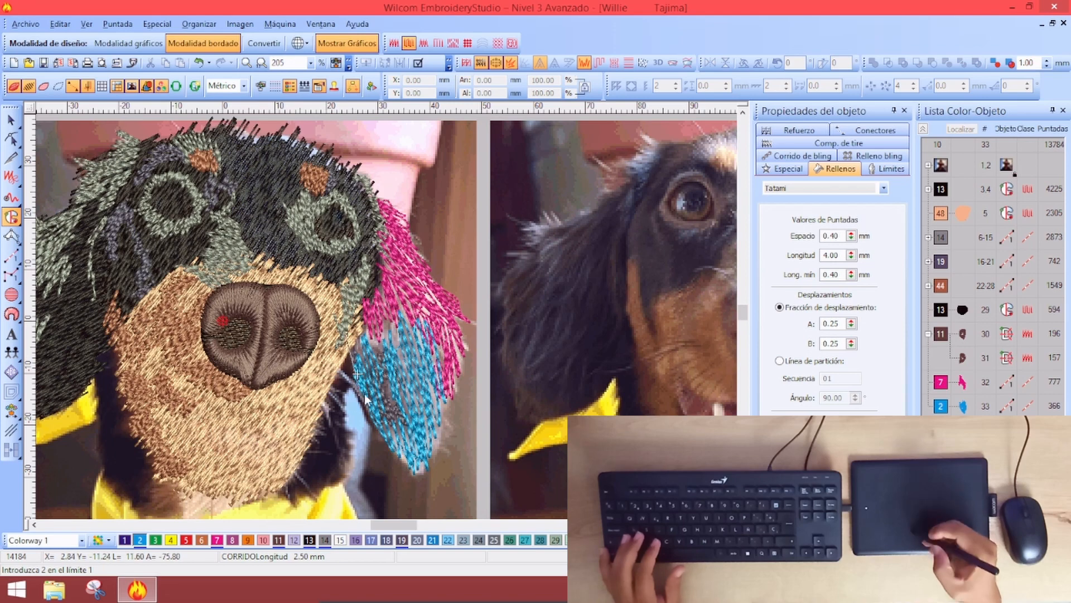
scroll(363, 318, down, 2)
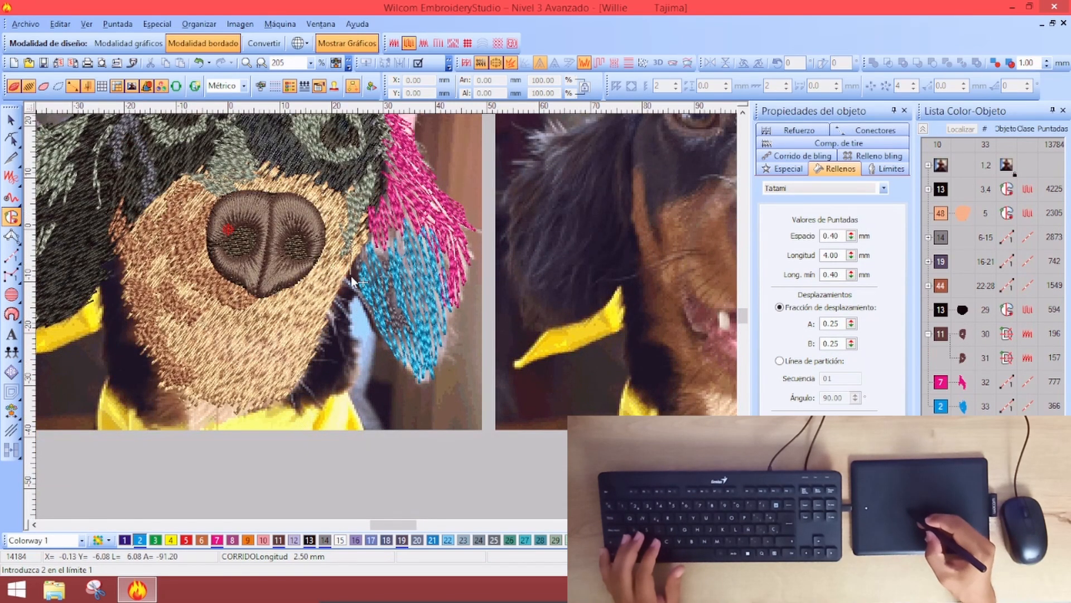
Trace the right ear's outline around the tip and up the pink fur's edge, without holes
click(367, 314)
click(397, 360)
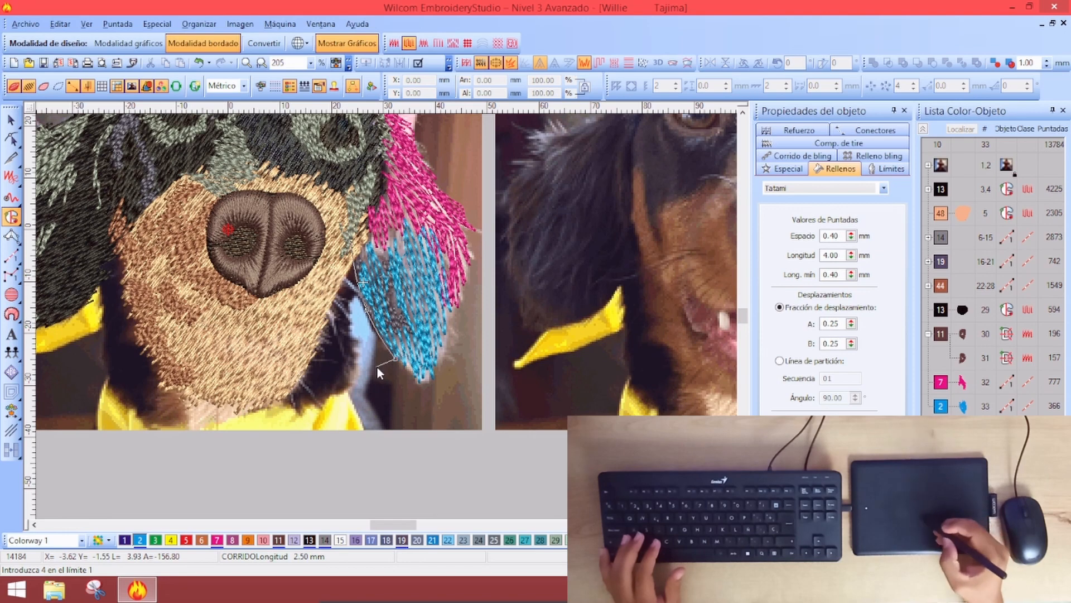
click(422, 382)
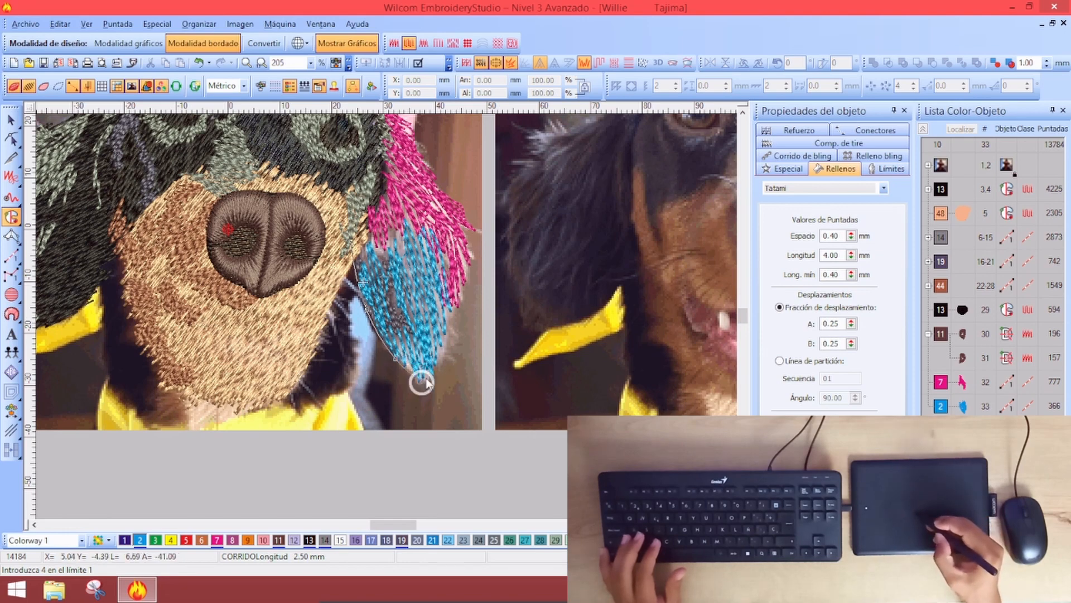
click(471, 259)
click(463, 223)
key(c)
click(415, 274)
click(392, 231)
click(367, 201)
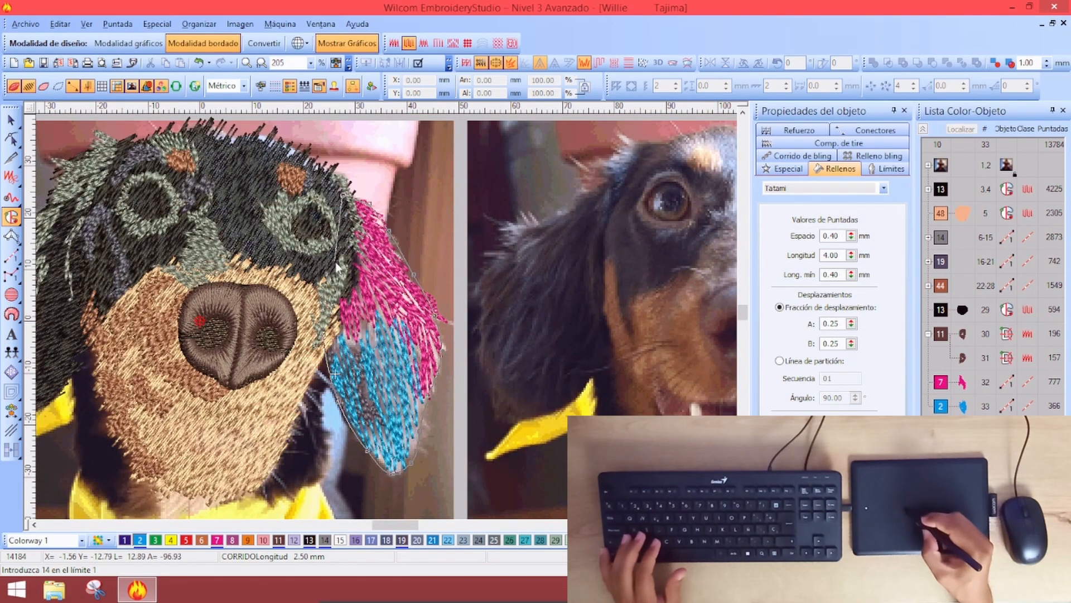
key(Return)
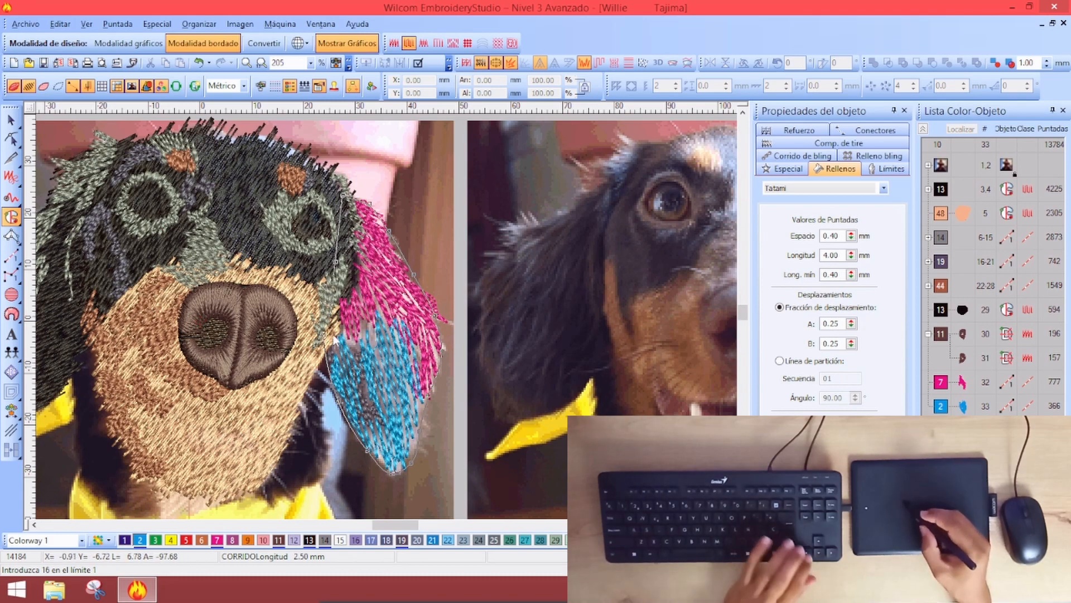
key(Return)
Set the stitch direction along the ear to generate the blue Tatami fill
click(297, 230)
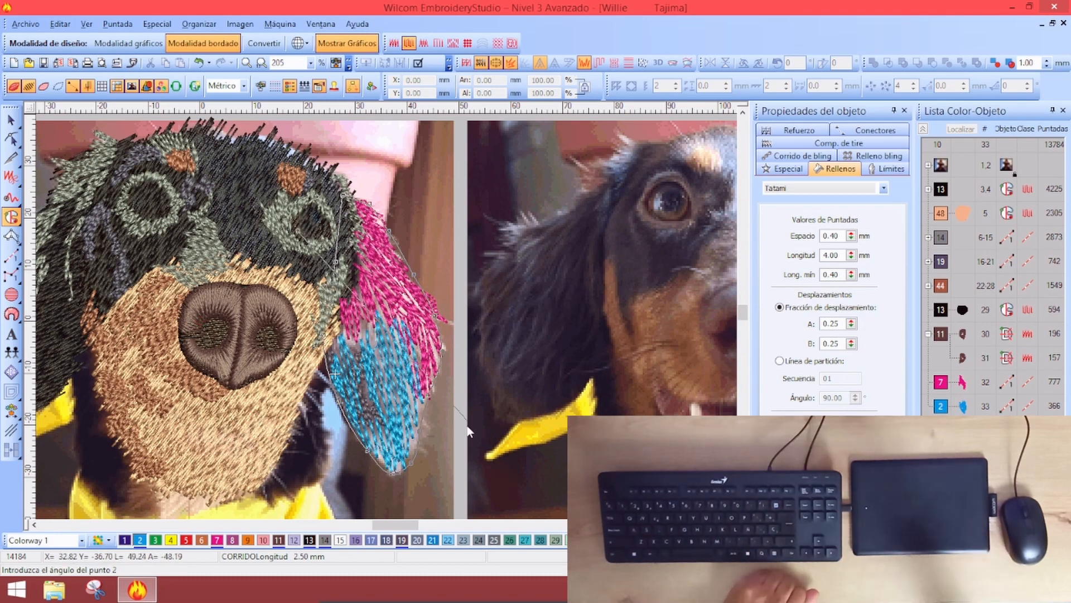
click(471, 429)
key(Return)
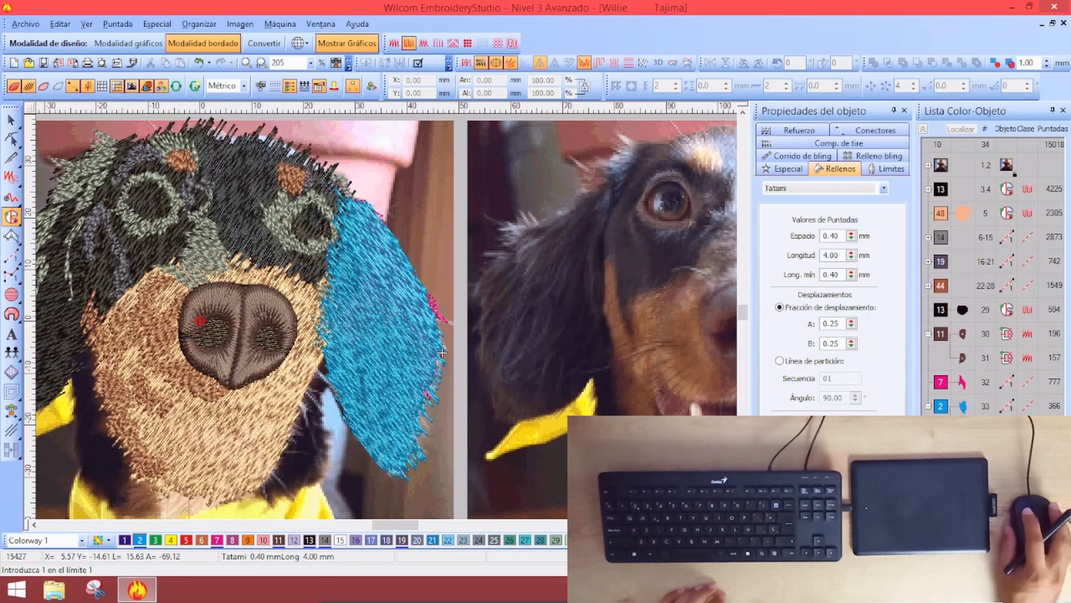
key(Escape)
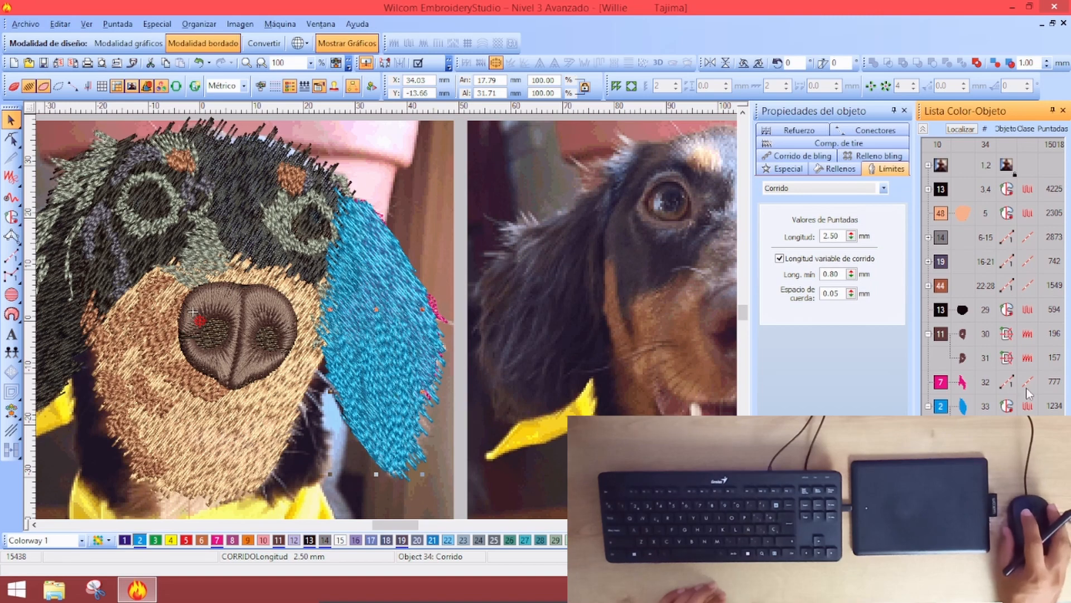
Sequence the blue ear fill before the strands, and the ear objects before the dark hair
drag(949, 409, 968, 380)
key(Escape)
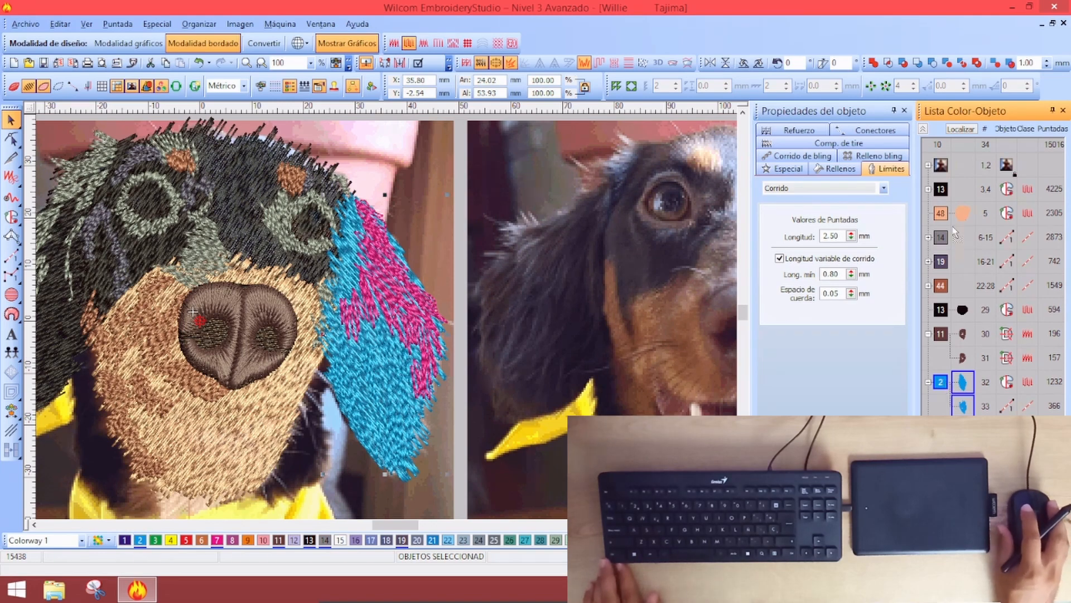
drag(940, 189, 940, 190)
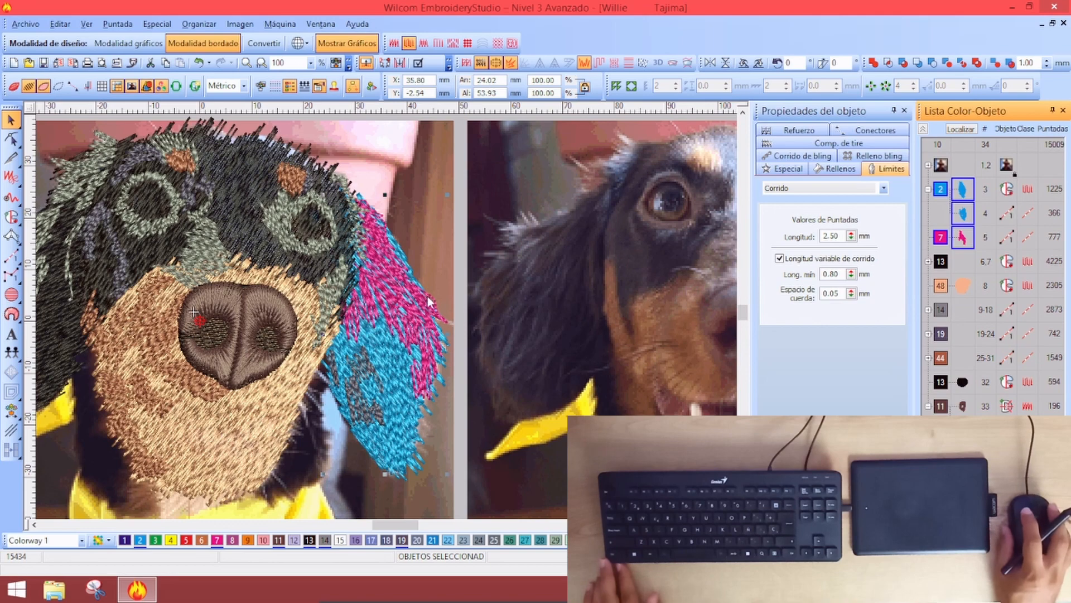
key(0)
key(Escape)
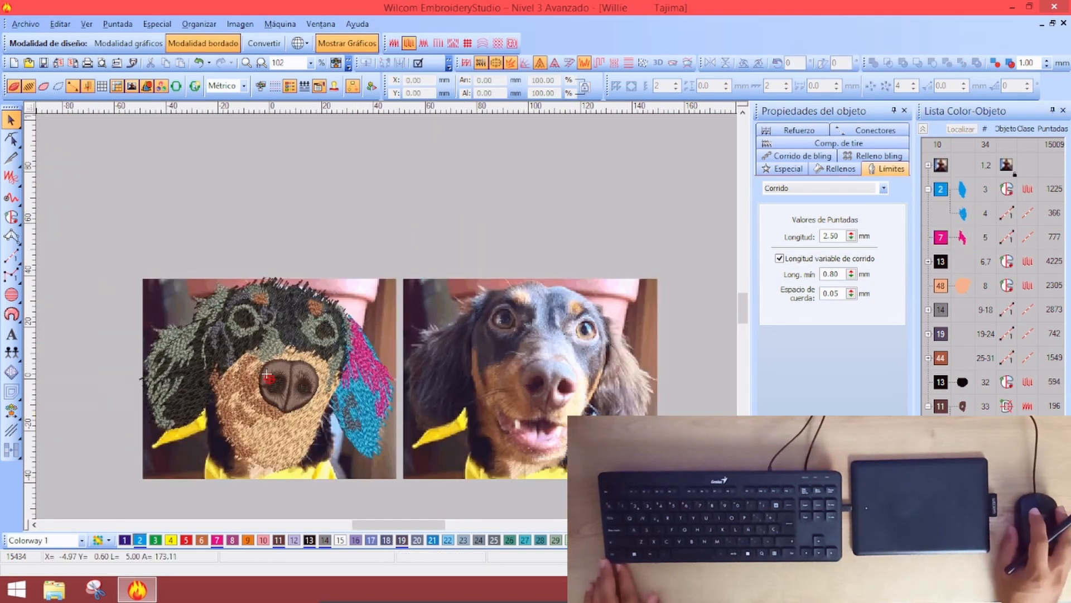
click(922, 273)
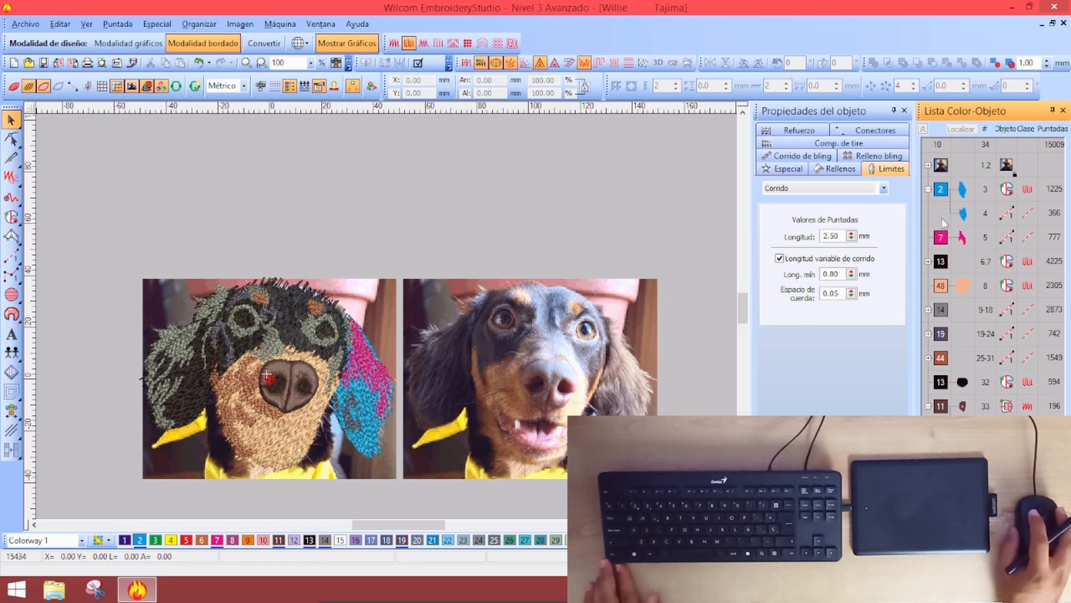
click(942, 190)
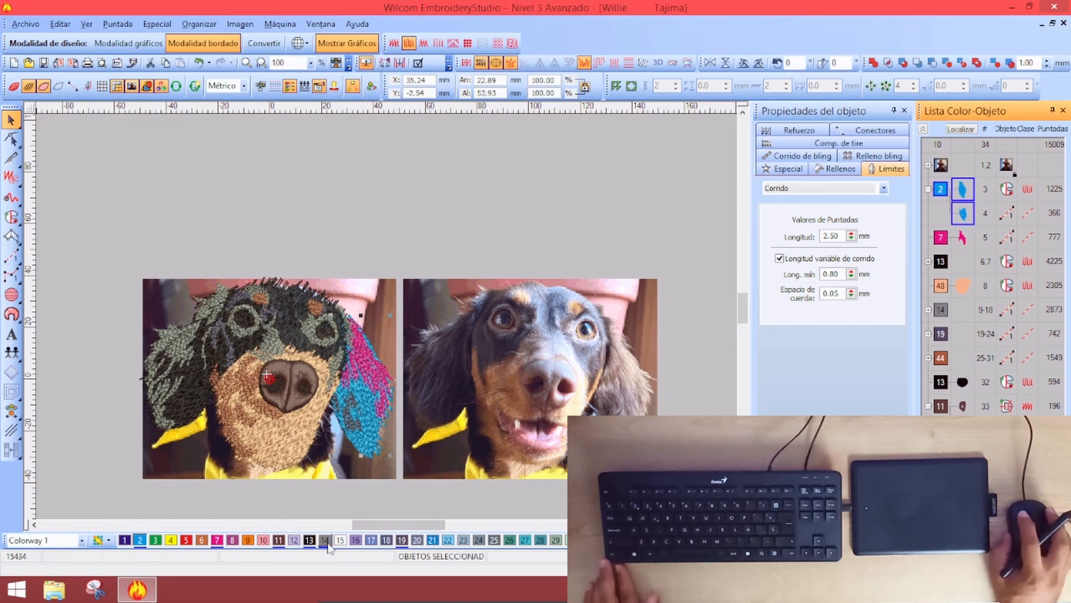
key(Escape)
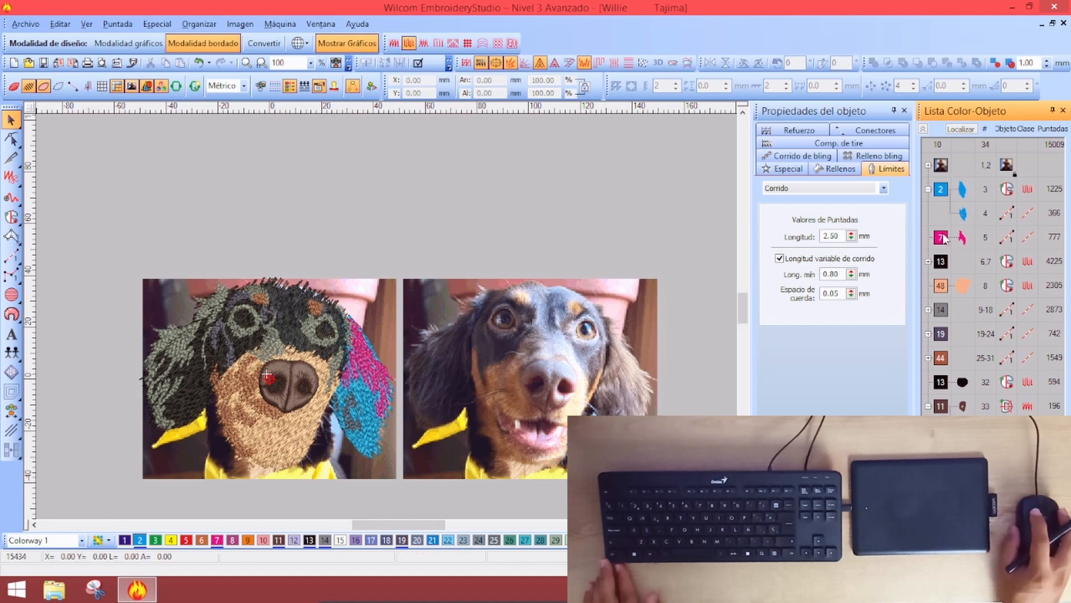
Recolour the magenta fur strands with peach thread 53
click(941, 239)
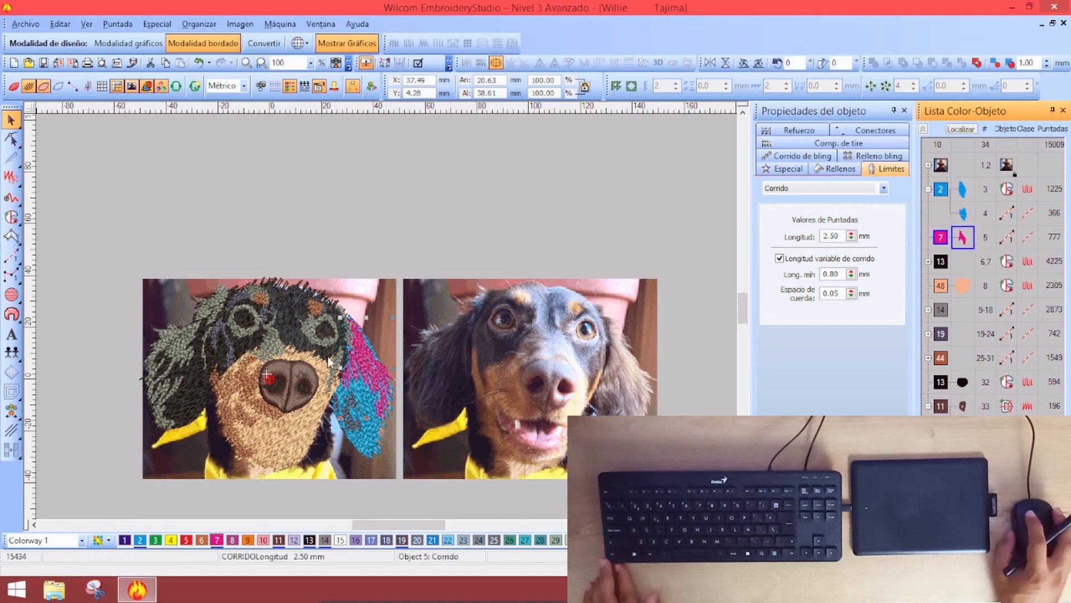
click(268, 376)
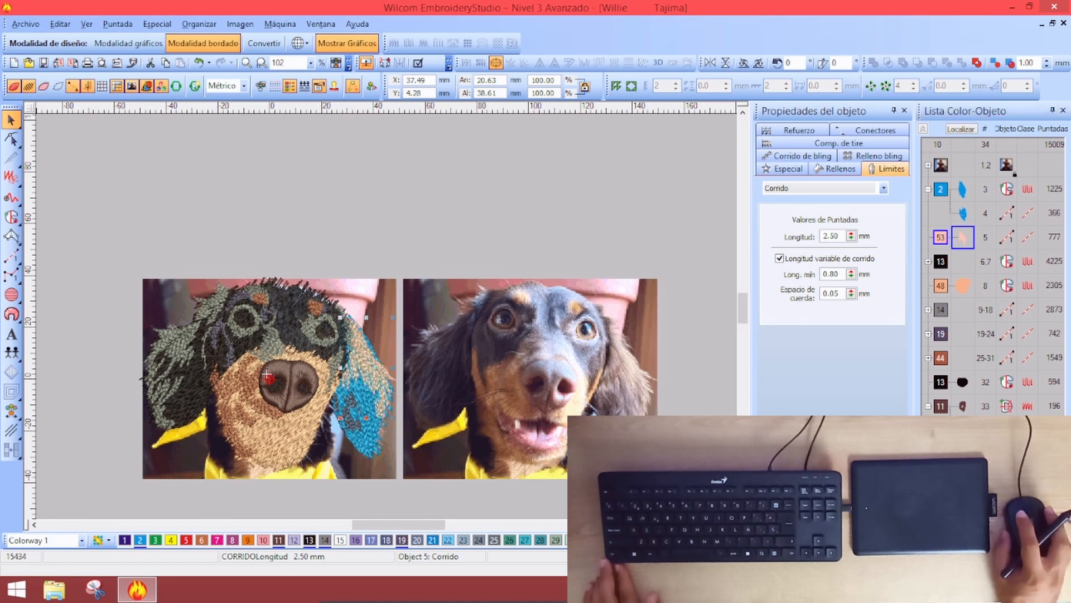
click(480, 215)
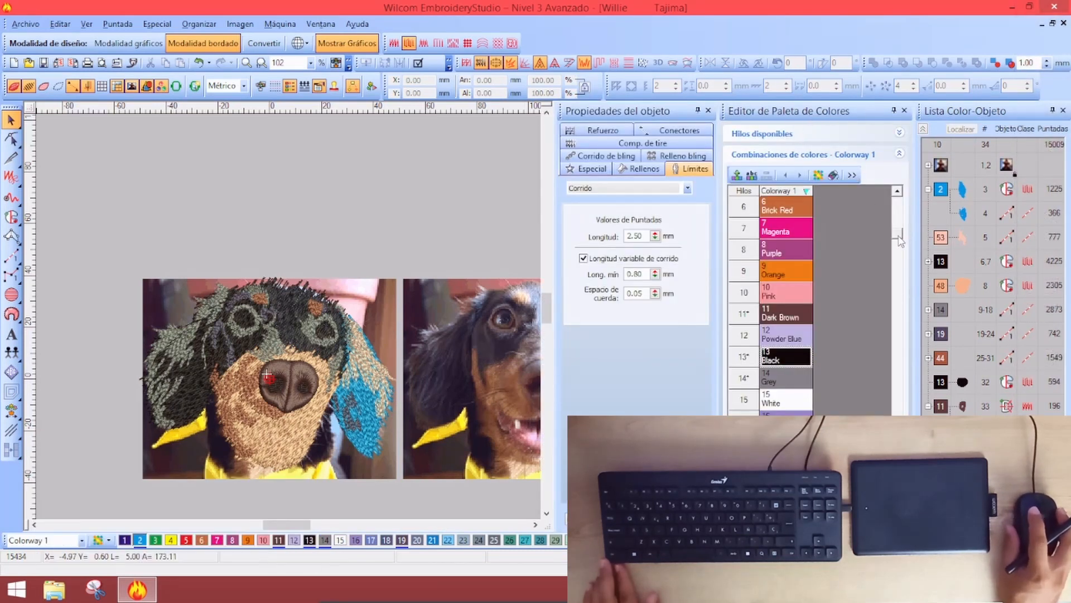
Change thread 2 from Cyan to a light grey named 'Light Grey'
drag(900, 240, 900, 203)
double_click(809, 250)
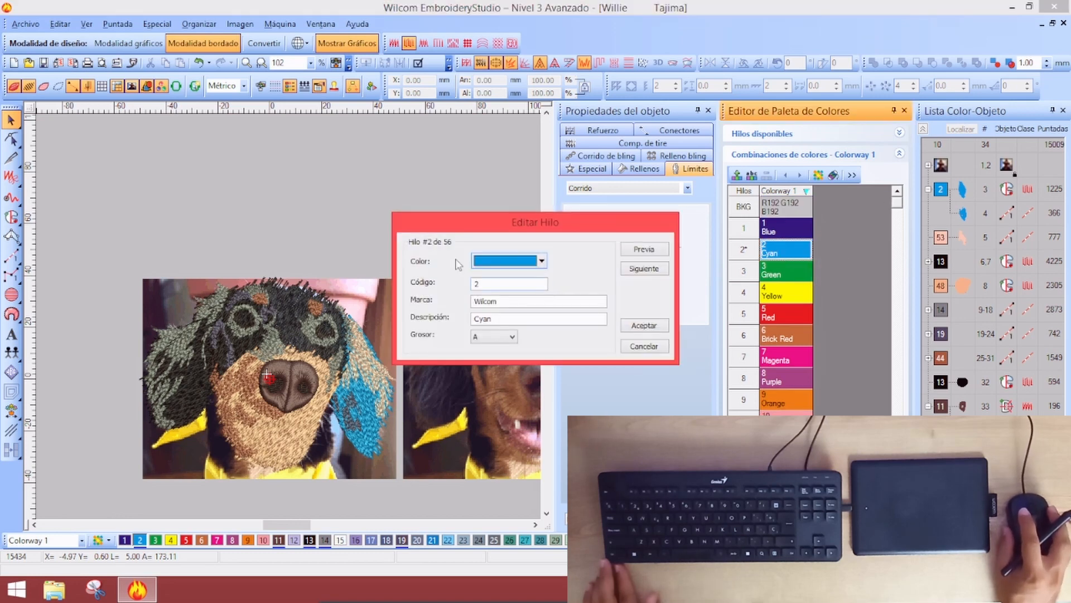
click(505, 261)
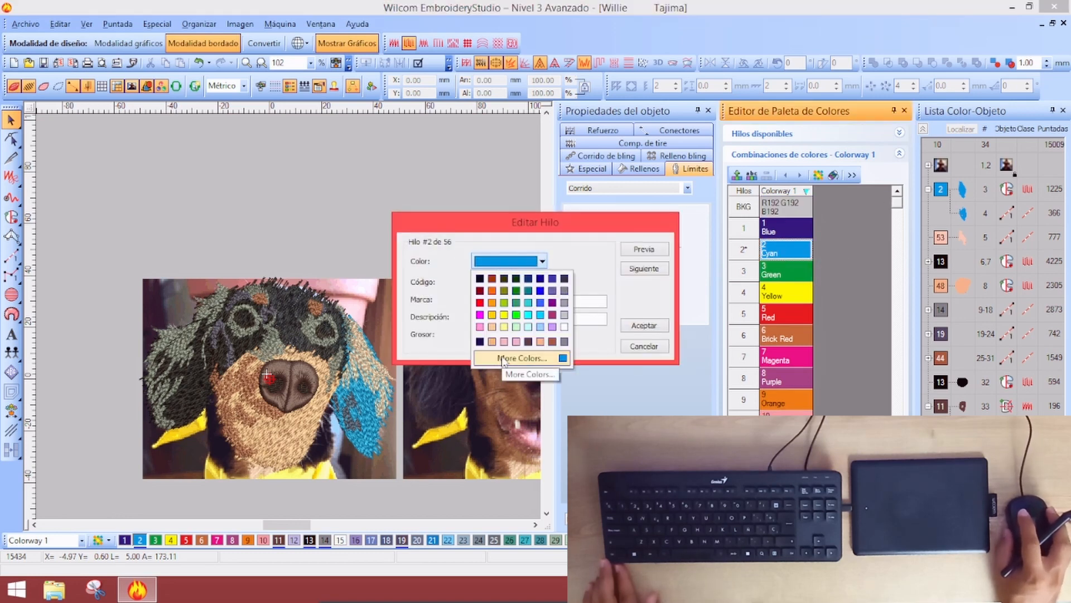
click(566, 305)
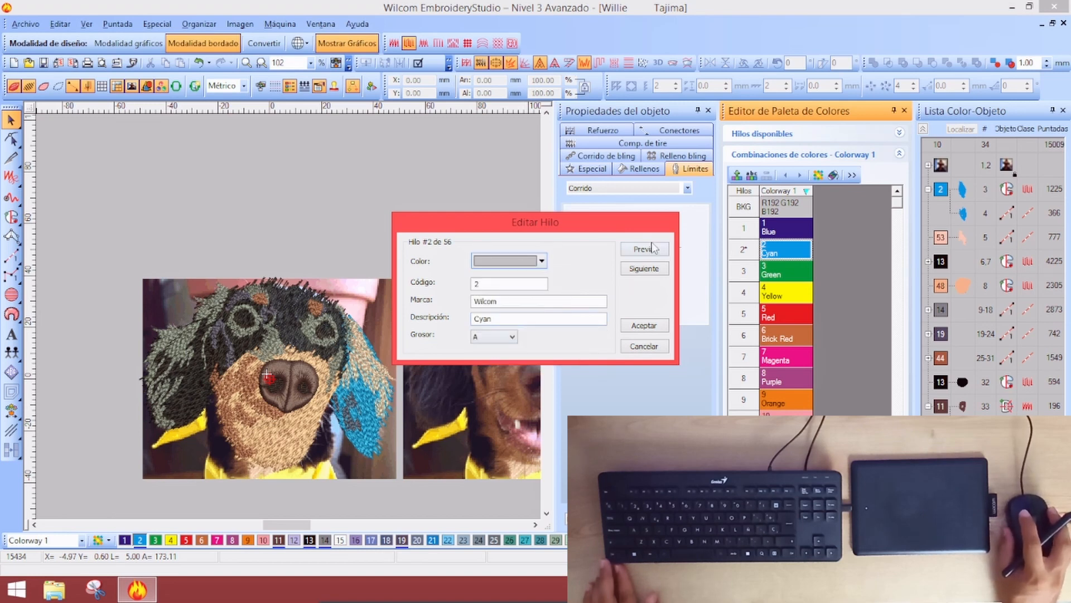
key(Tab)
key(Tab)
key(Tab)
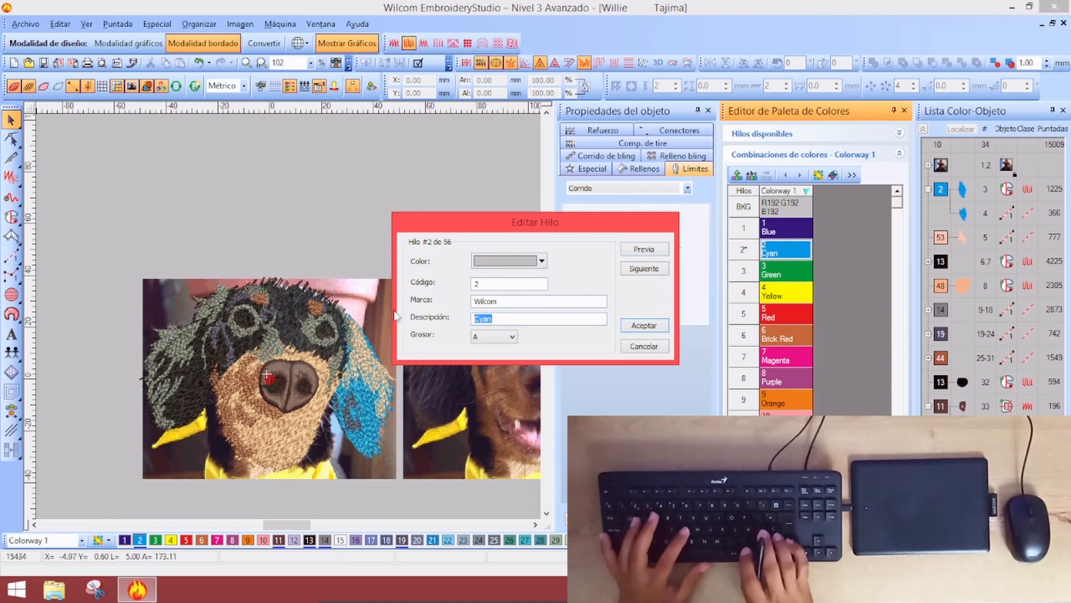
text(G)
key(BackSpace)
text(Lig)
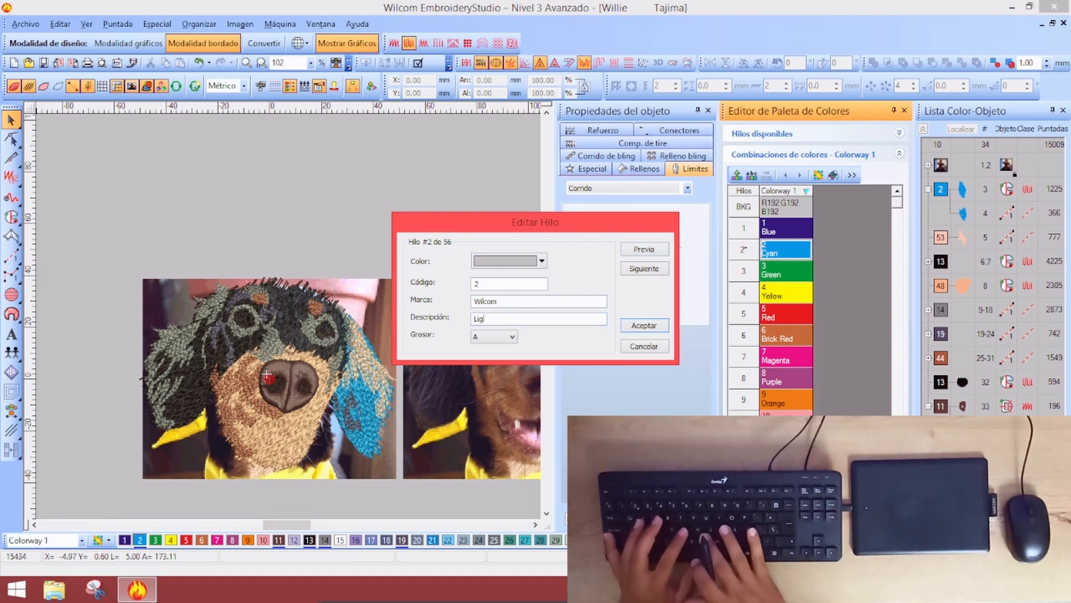
text(ht)
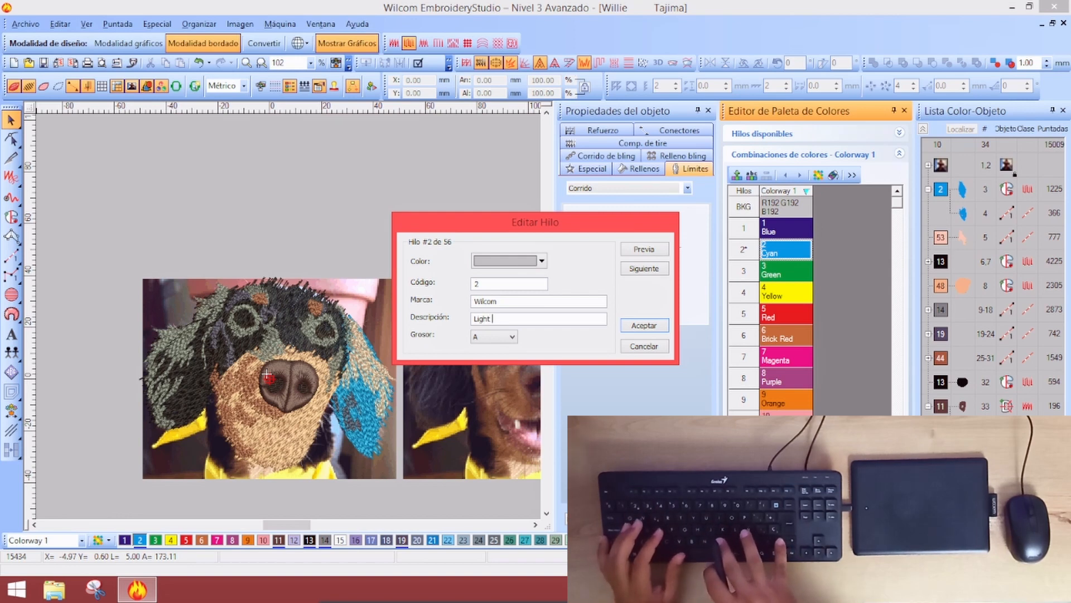
text( Gr)
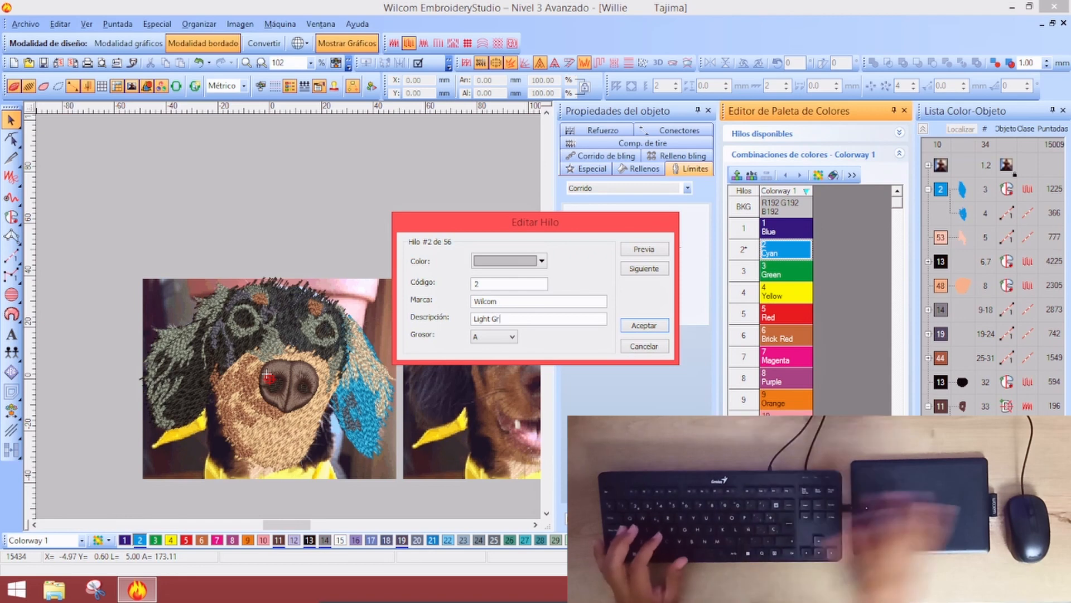
text(ey)
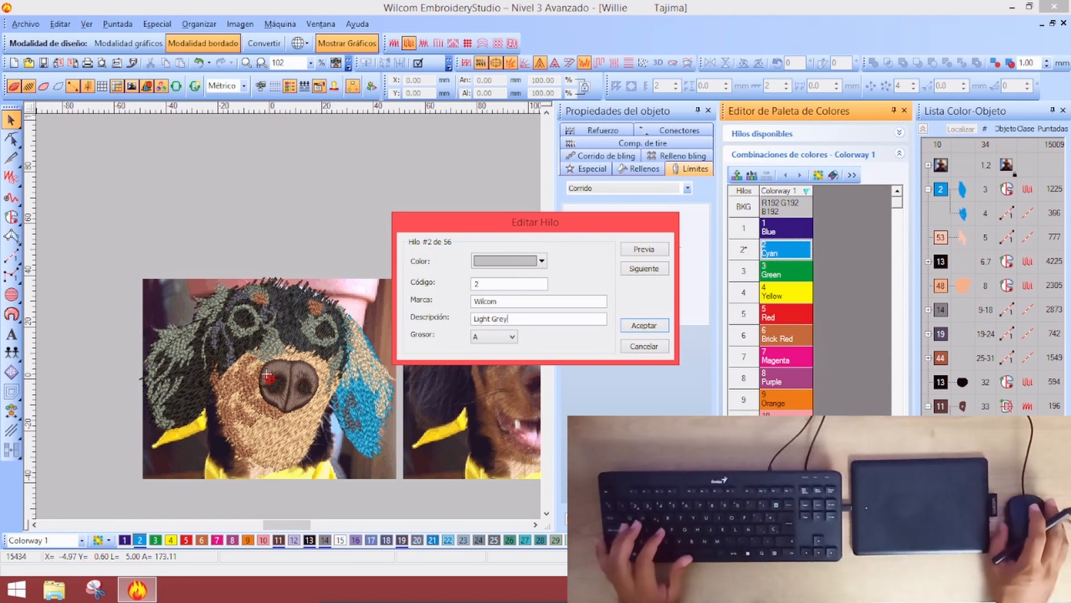
click(643, 326)
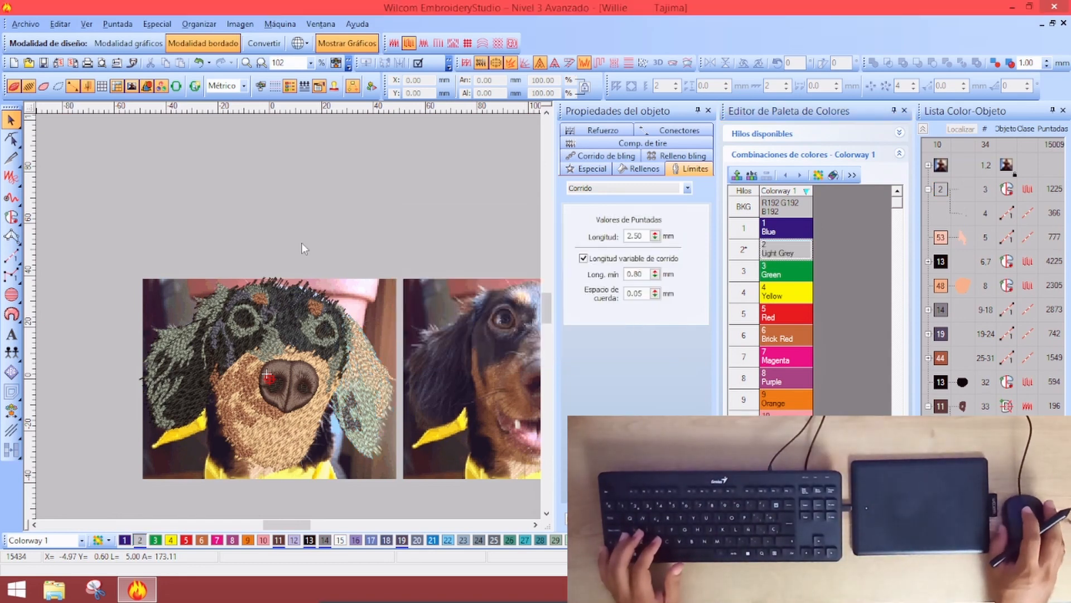
Try threads 48 and 50 on the ear strands
scroll(318, 312, down, 3)
scroll(337, 329, up, 3)
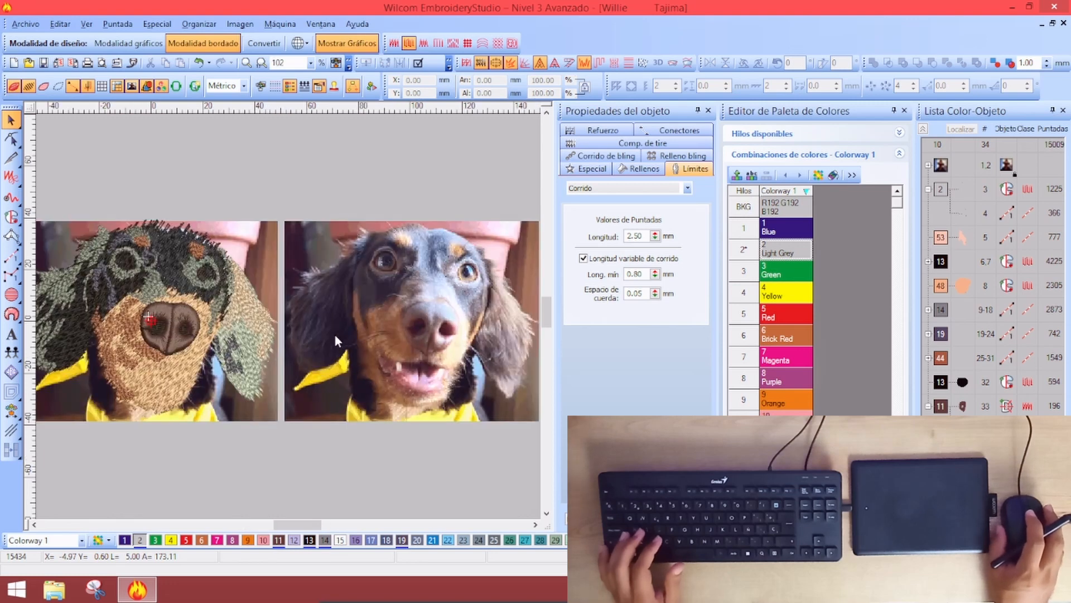
click(253, 303)
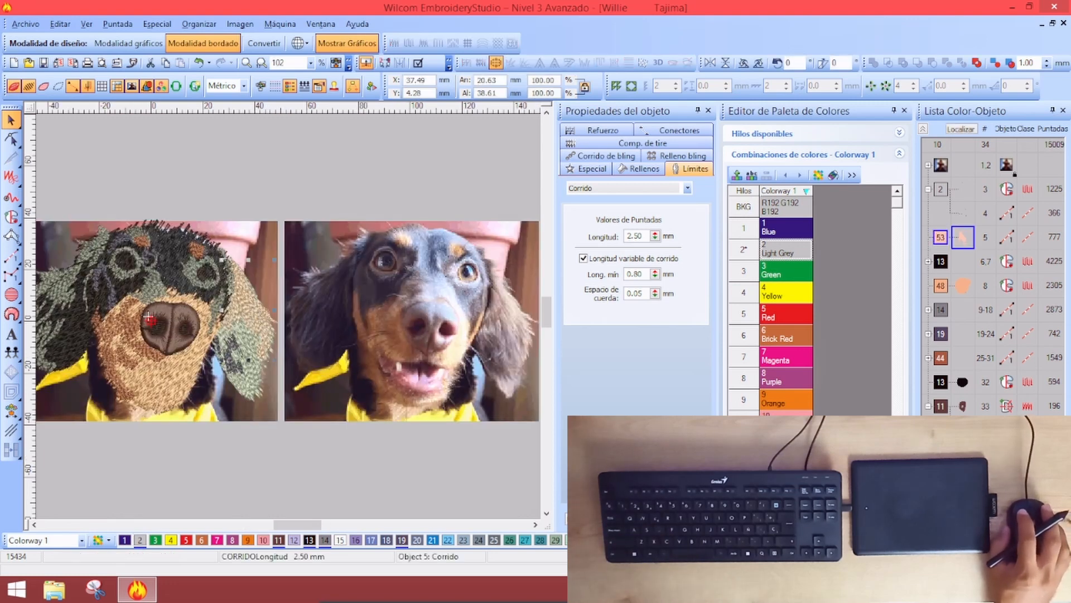
click(148, 318)
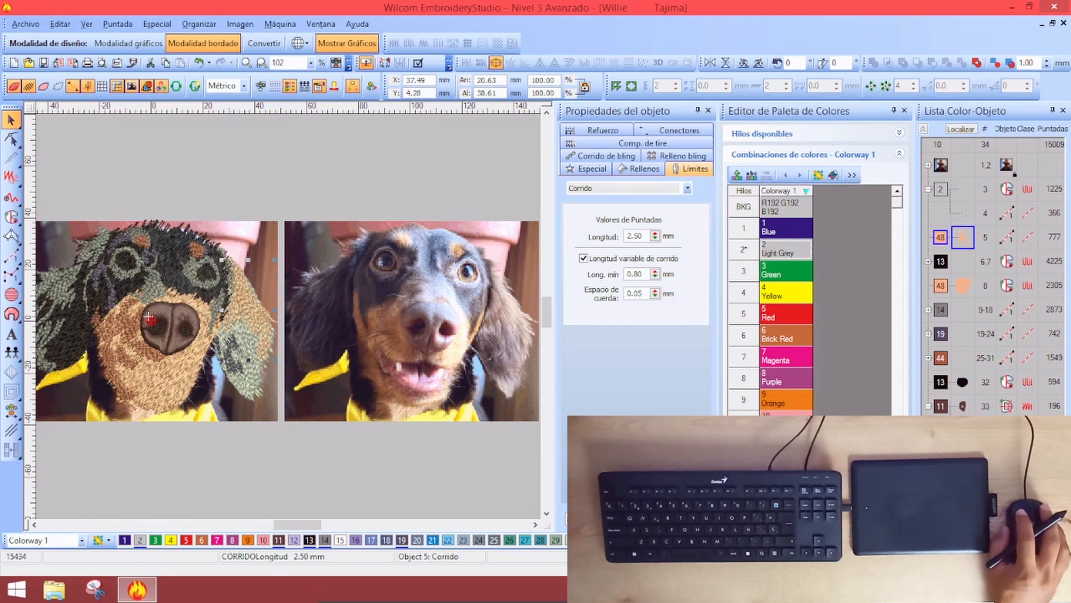
click(149, 318)
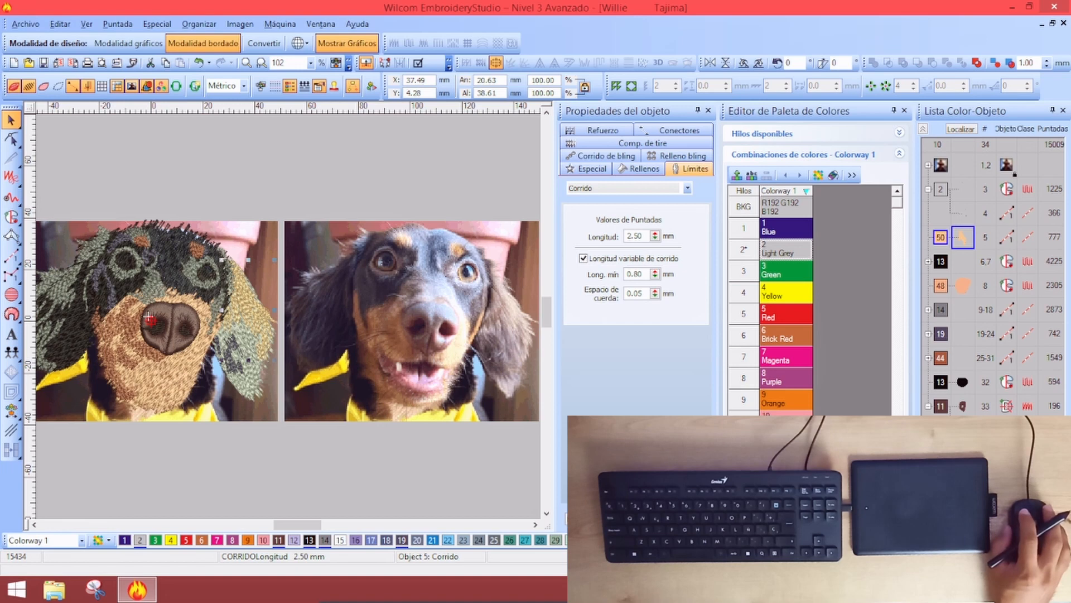
drag(897, 208, 895, 410)
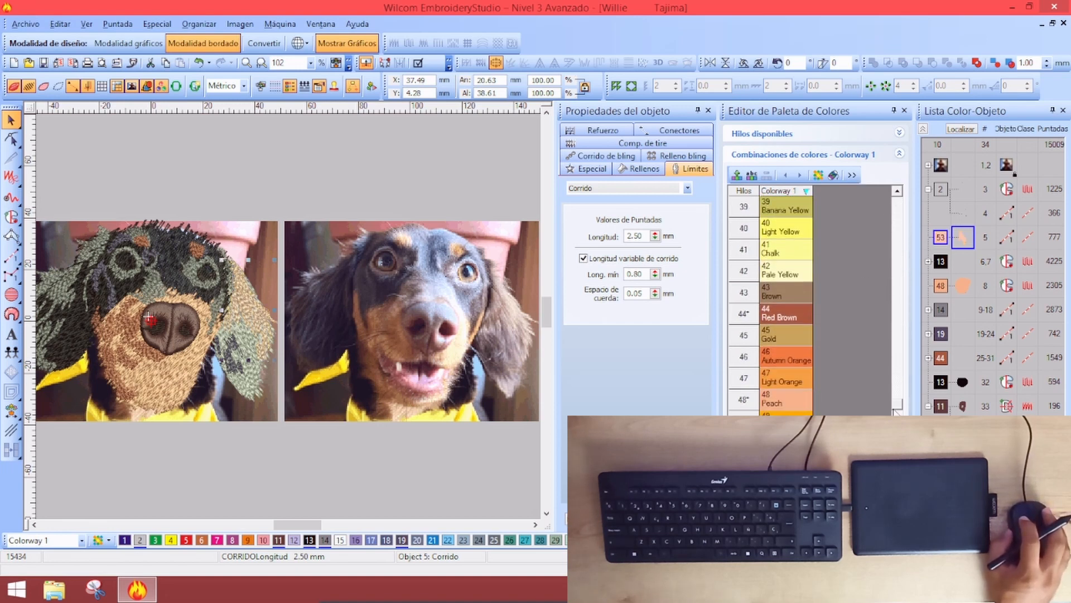
scroll(828, 410, down, 3)
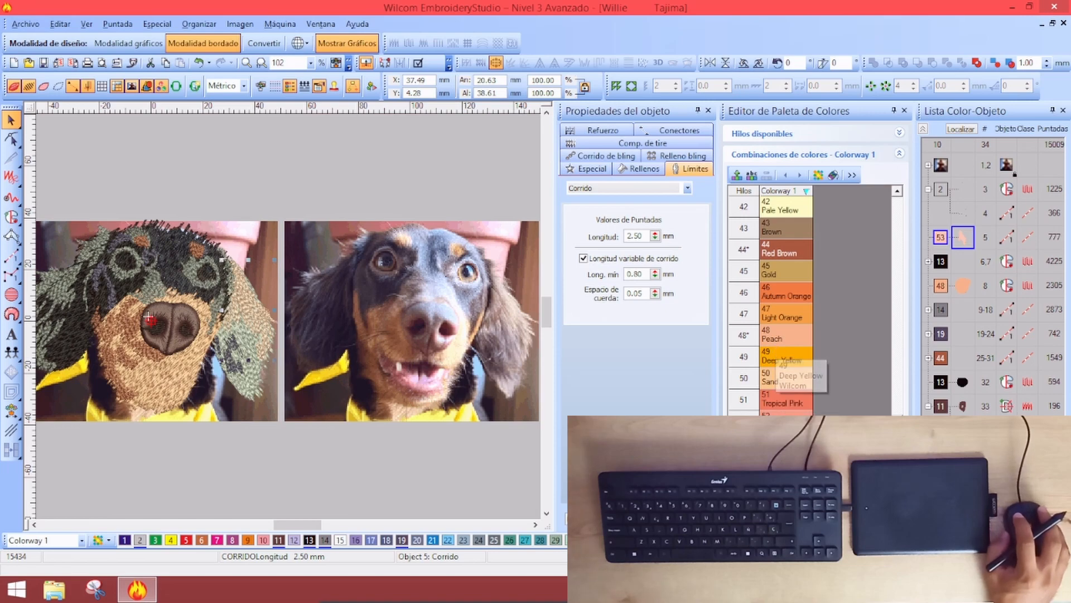
click(737, 175)
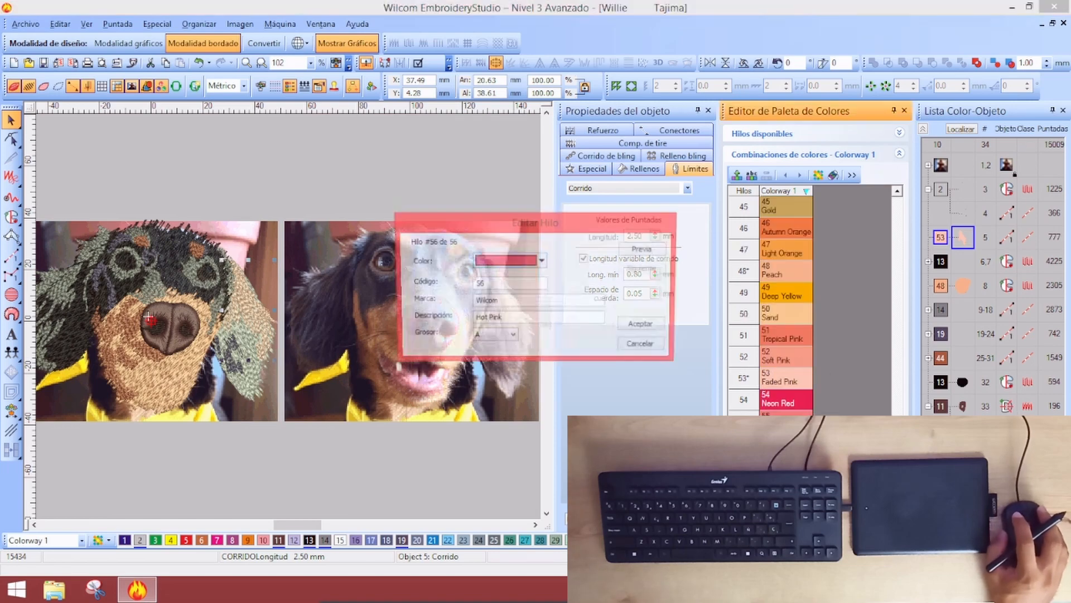
click(643, 346)
Lighten thread 53 Faded Pink to RGB 249, 212, 200 by raising luminance to 229
double_click(787, 385)
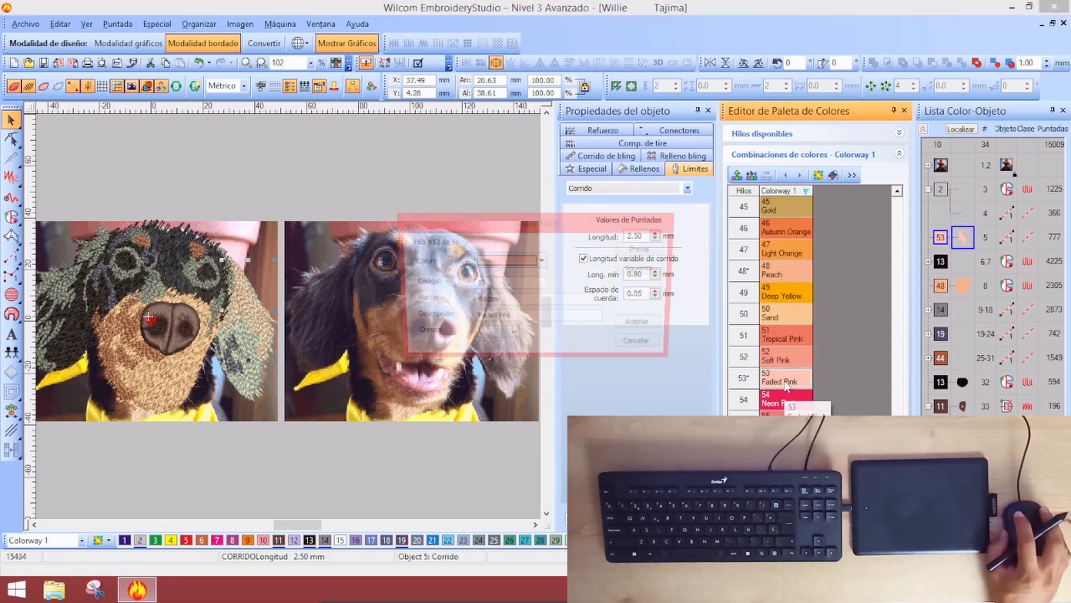
click(521, 262)
click(523, 361)
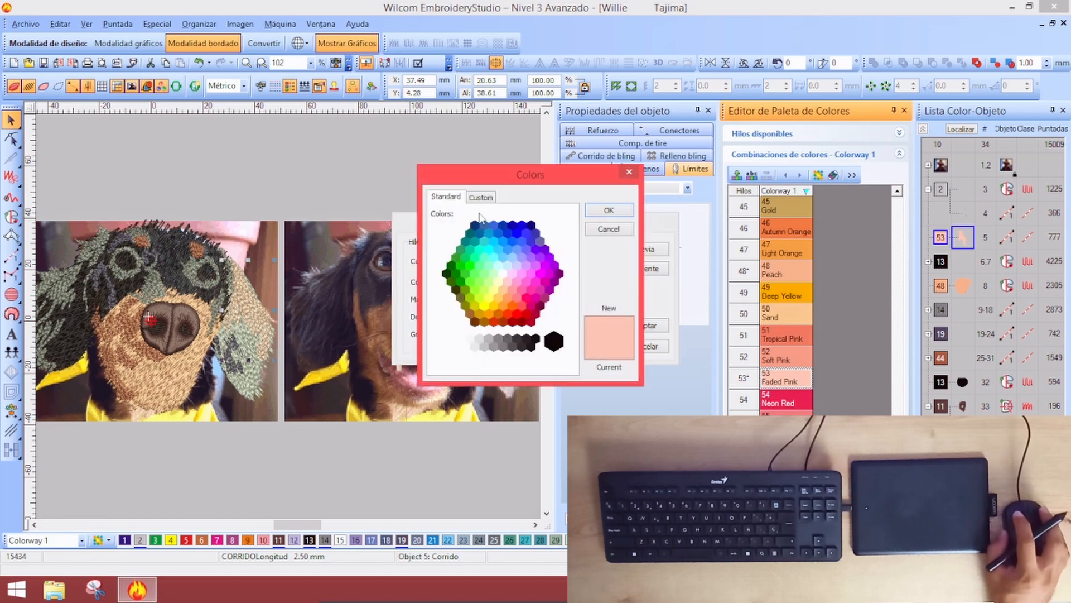
click(480, 199)
drag(571, 238, 567, 235)
click(625, 213)
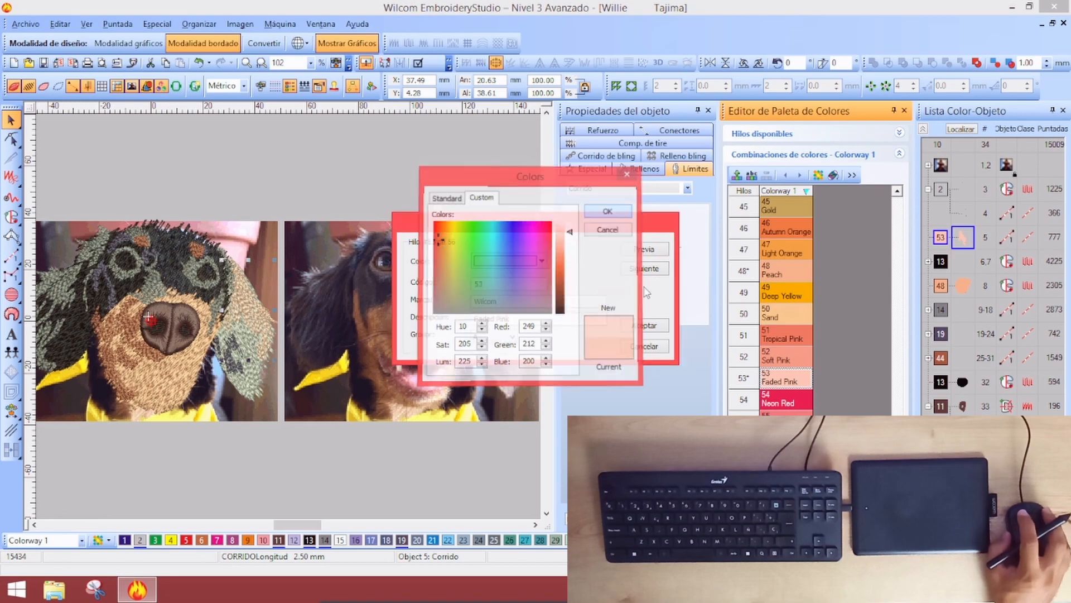
click(647, 327)
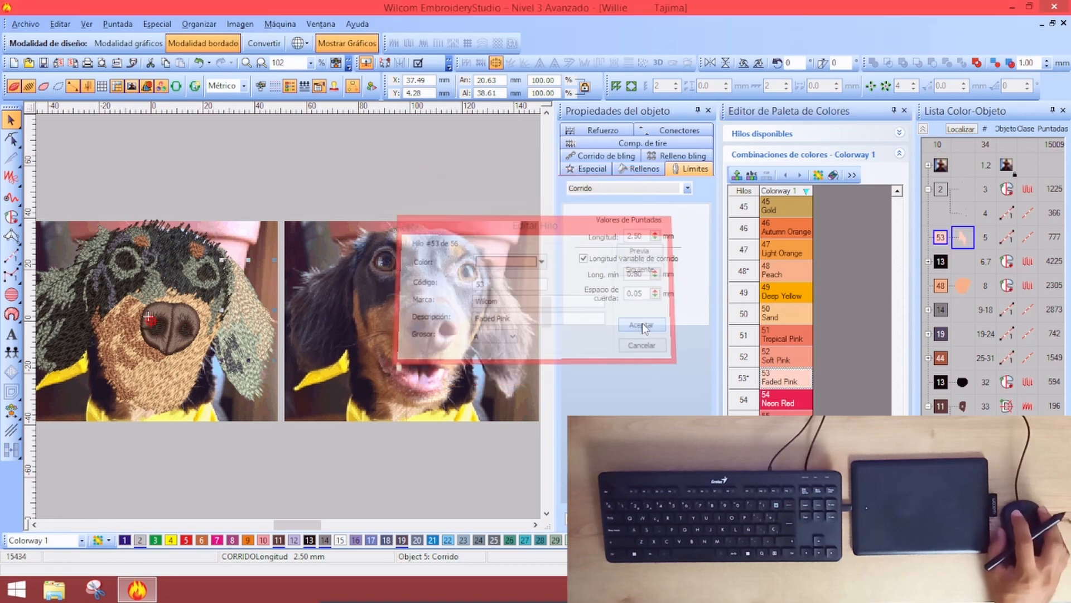
click(354, 161)
scroll(296, 319, down, 1)
scroll(306, 320, up, 1)
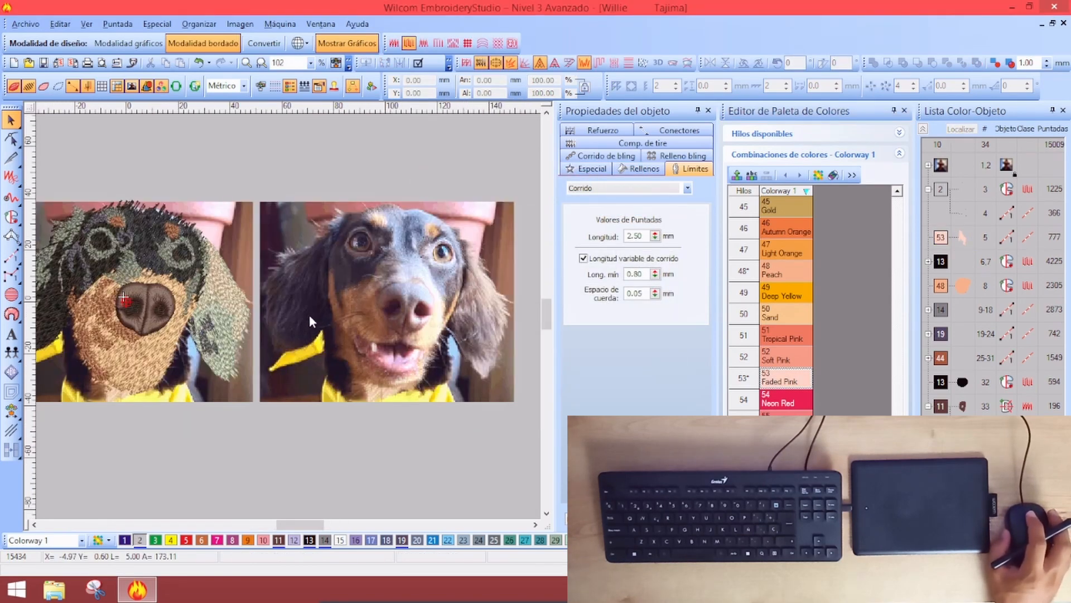
Close the colour palette editor and zoom in to inspect the forehead fur stitches
scroll(317, 323, down, 1)
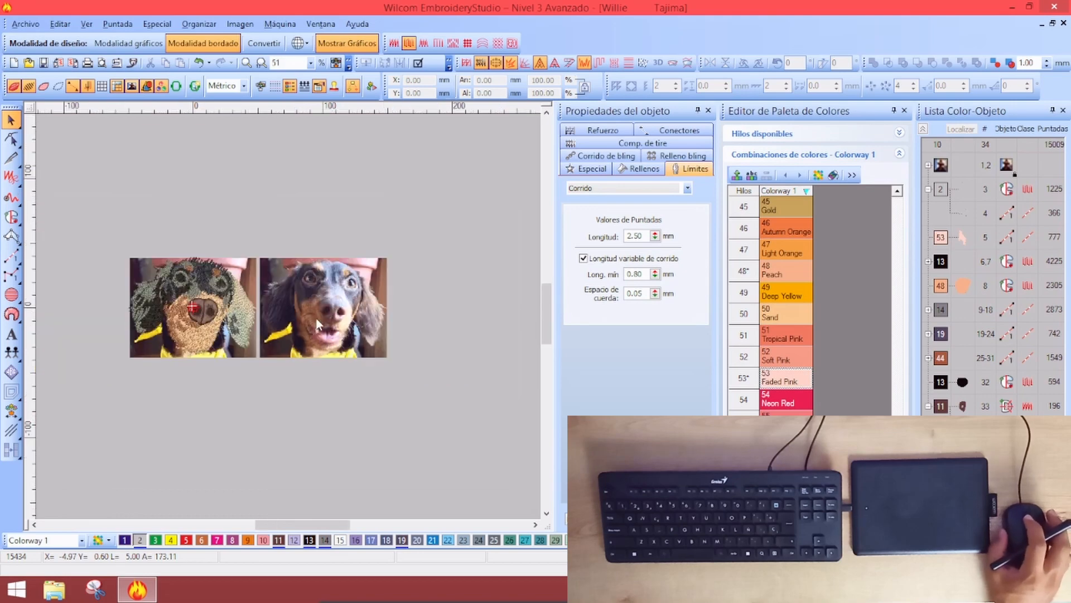
scroll(220, 307, up, 1)
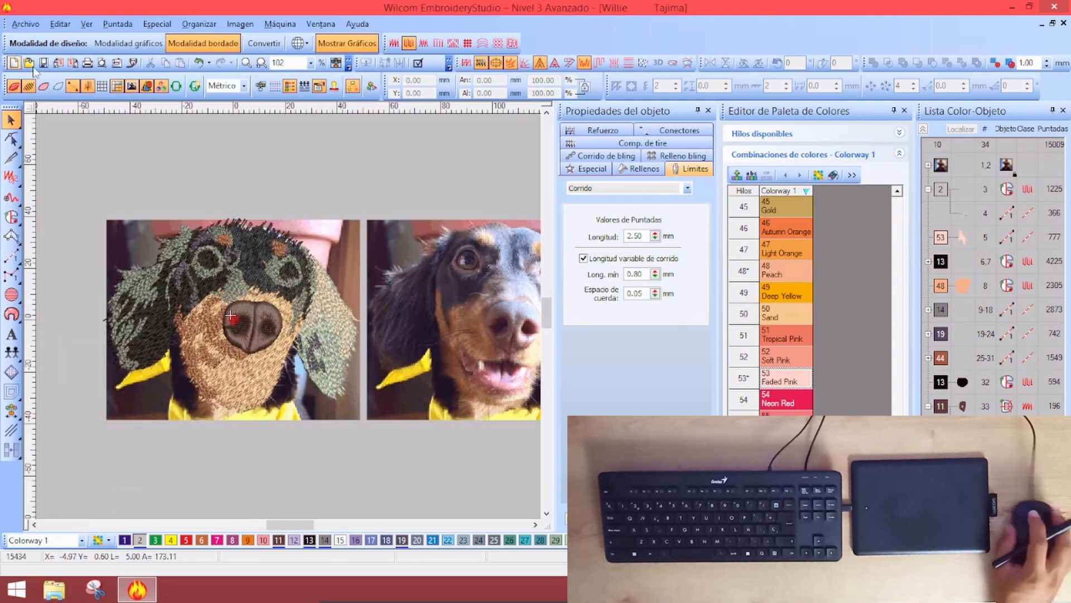
click(904, 111)
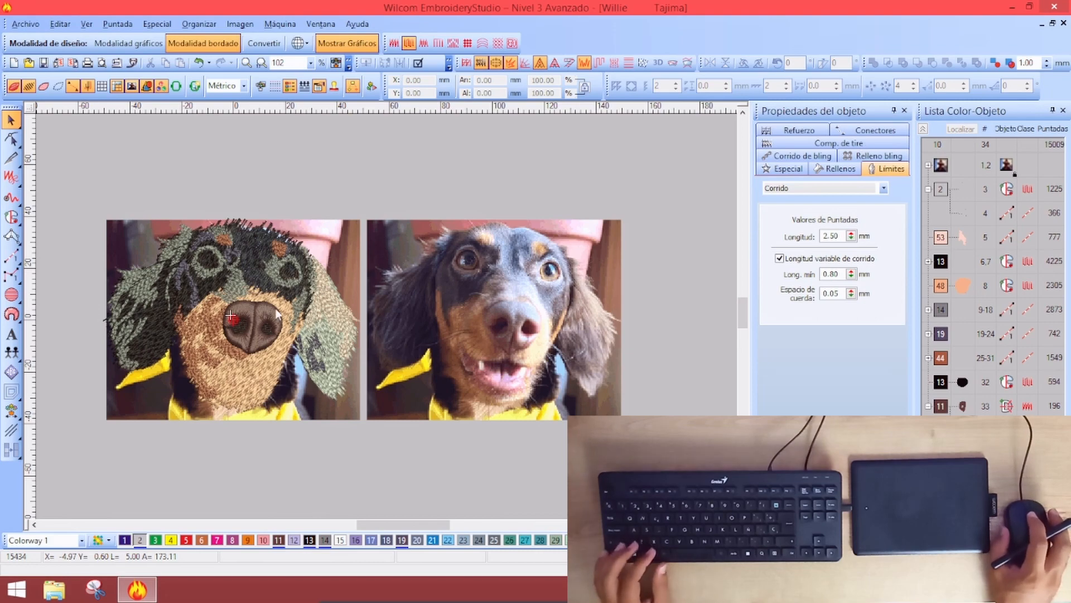
scroll(270, 324, up, 1)
scroll(290, 376, down, 1)
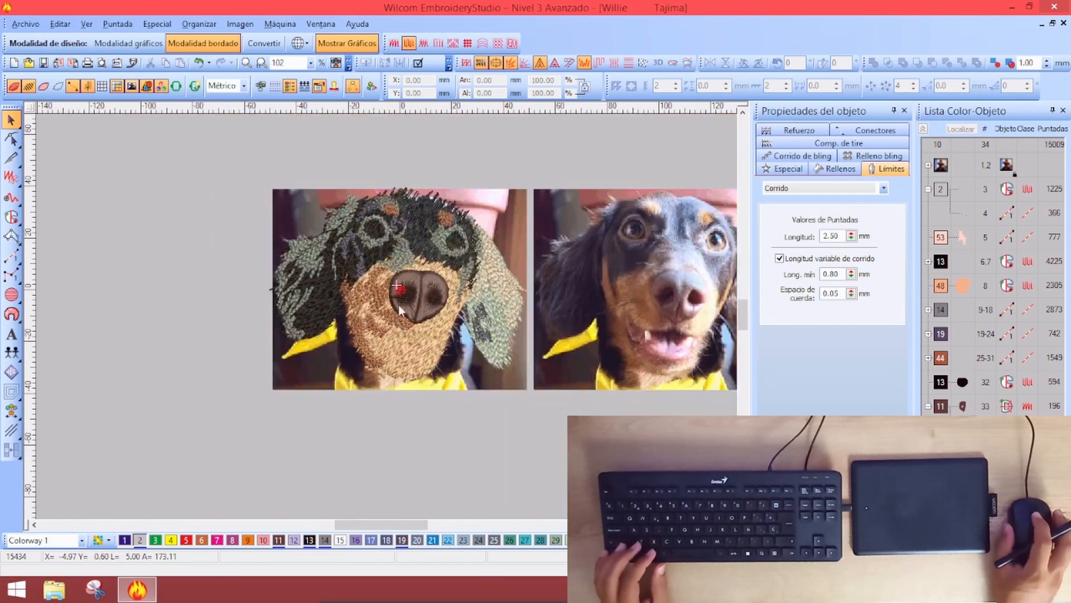
scroll(409, 250, up, 3)
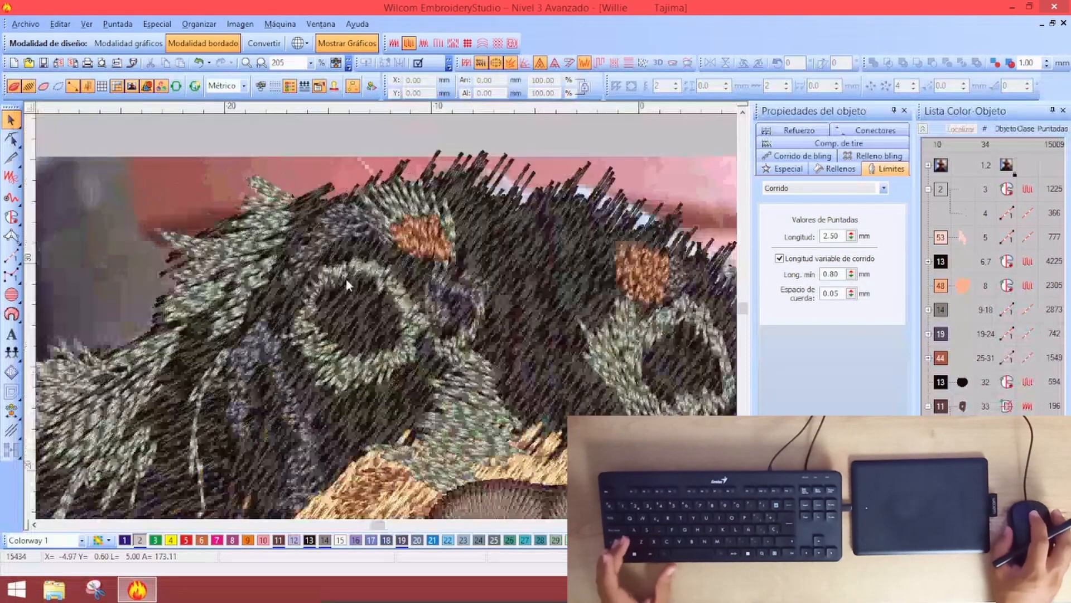
scroll(372, 332, down, 1)
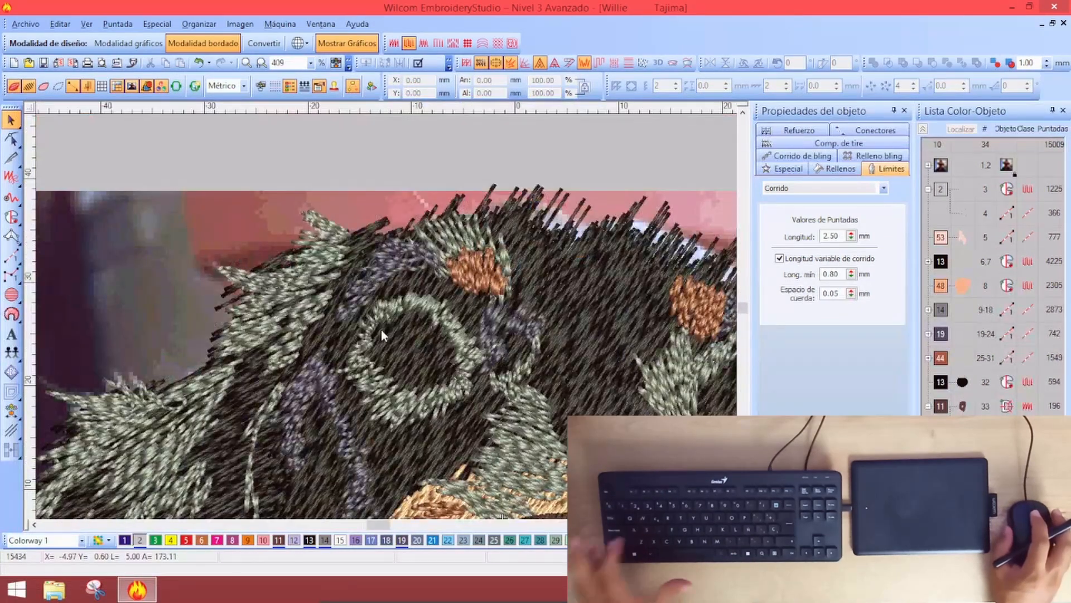
Select all objects, fit the whole dog in view, and hide the stitches
key(ctrl+a)
key(0)
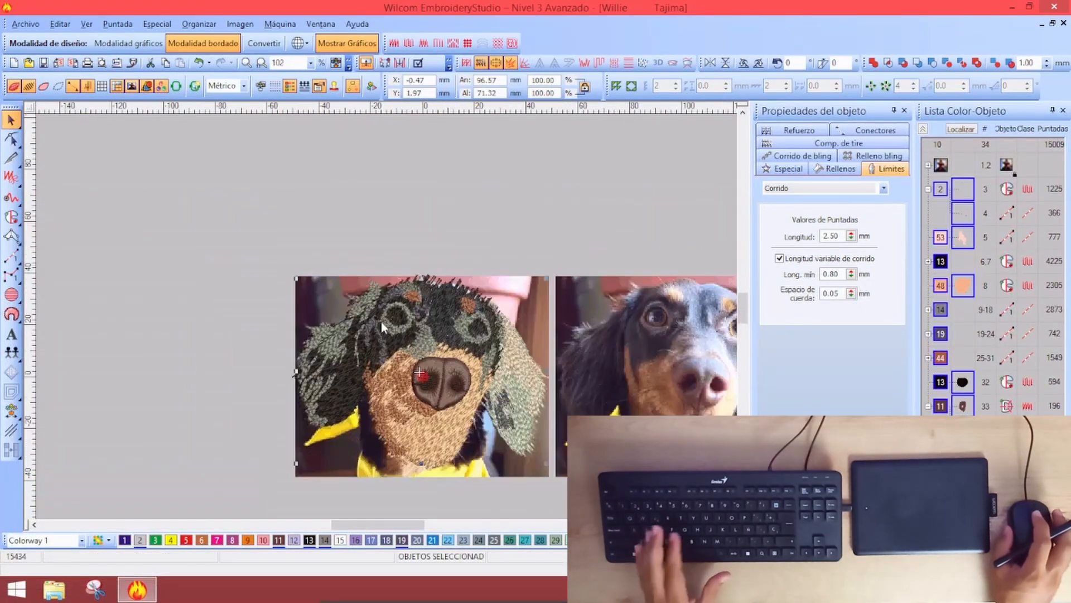
key(s)
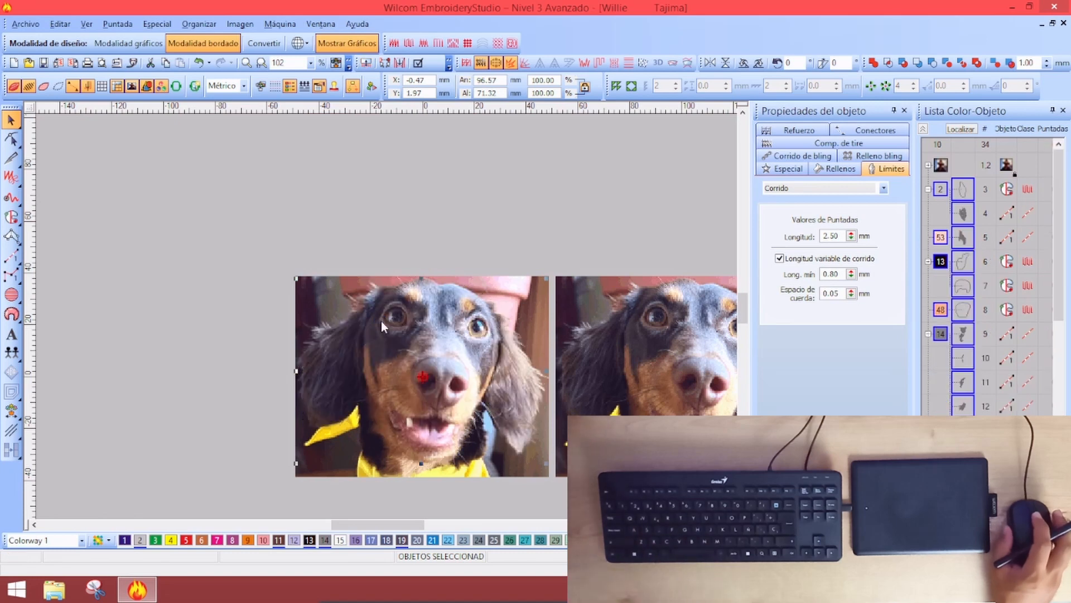
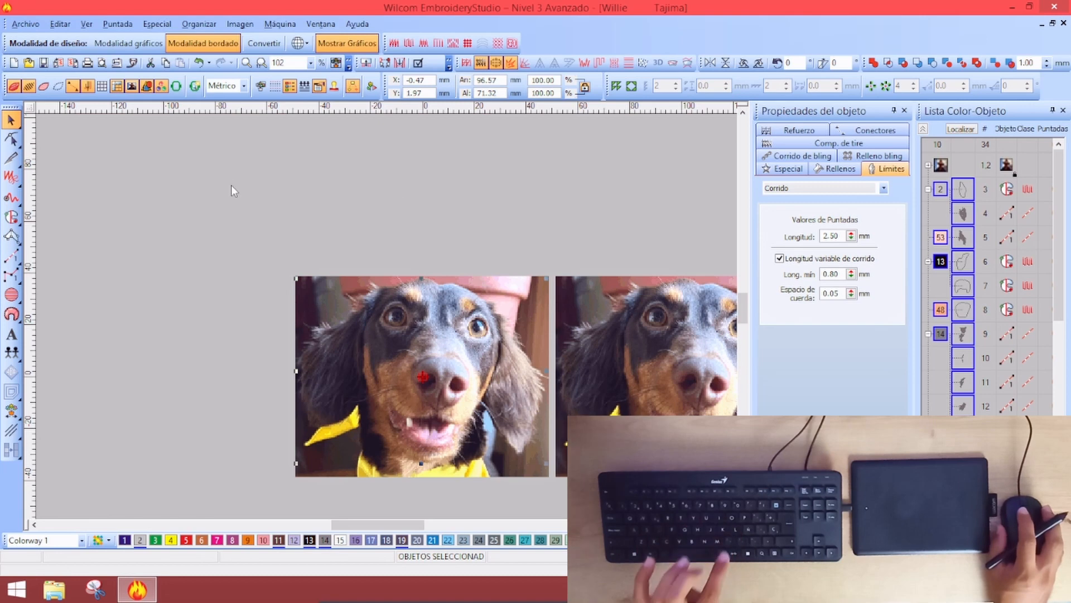
Preview the stitching of all objects over the photo, deselect, then zoom in on the left eye
key(s)
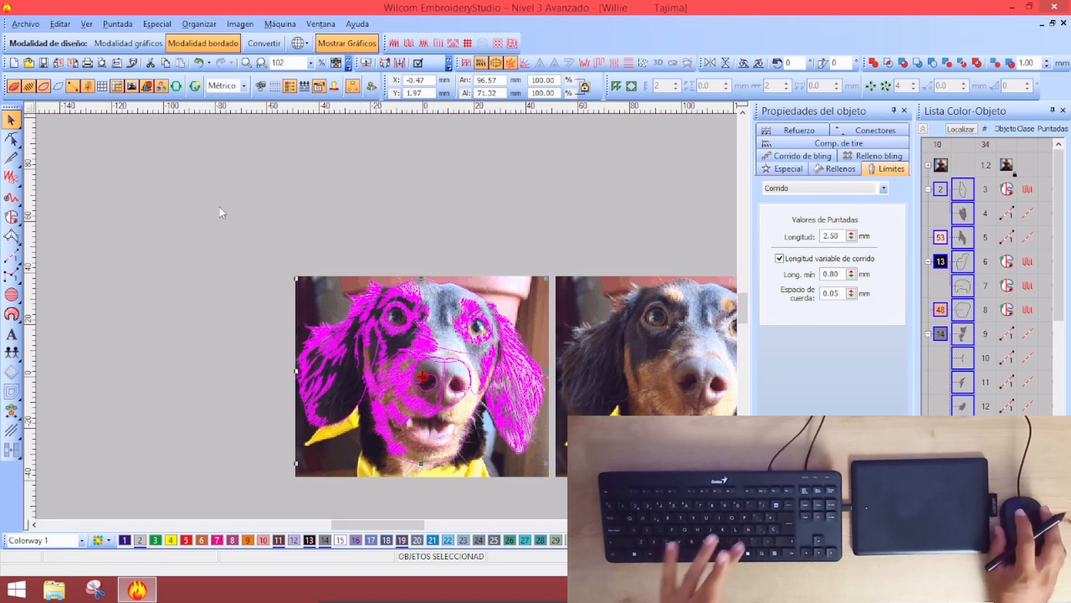
key(Delete)
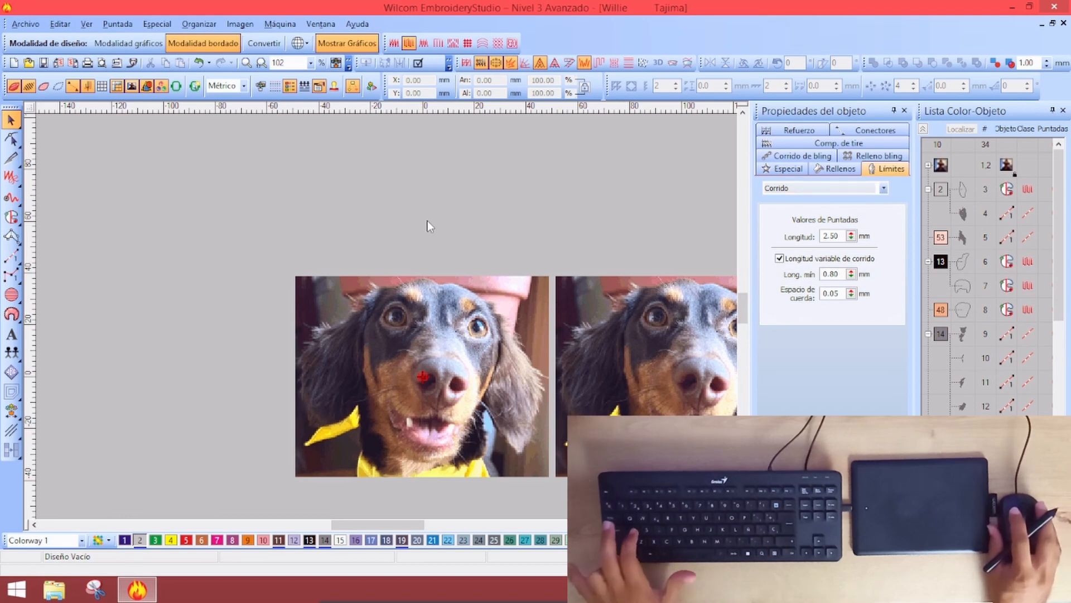
key(ctrl+a)
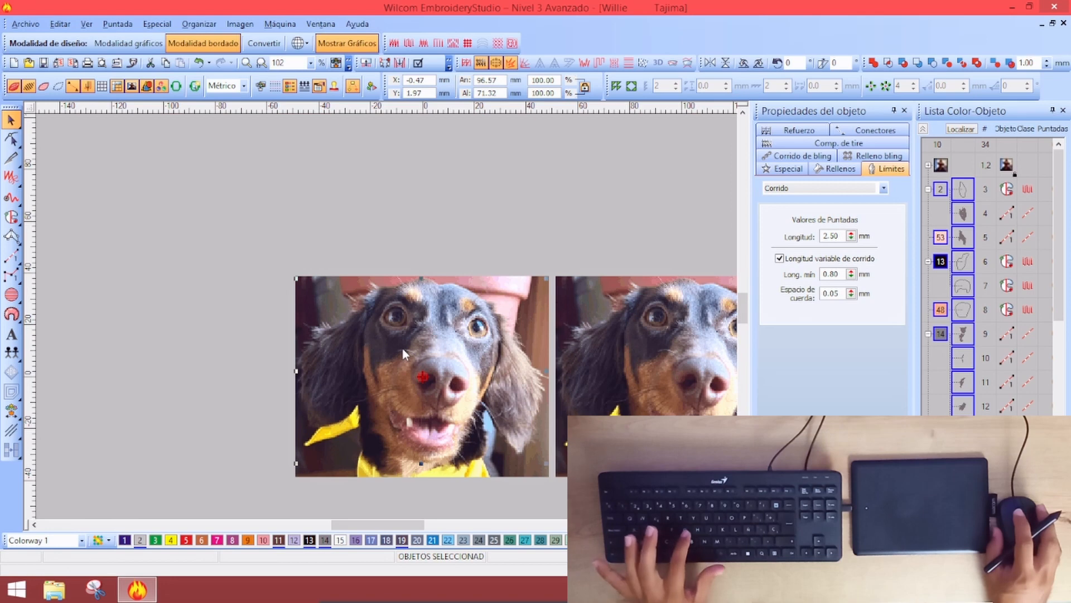
key(g)
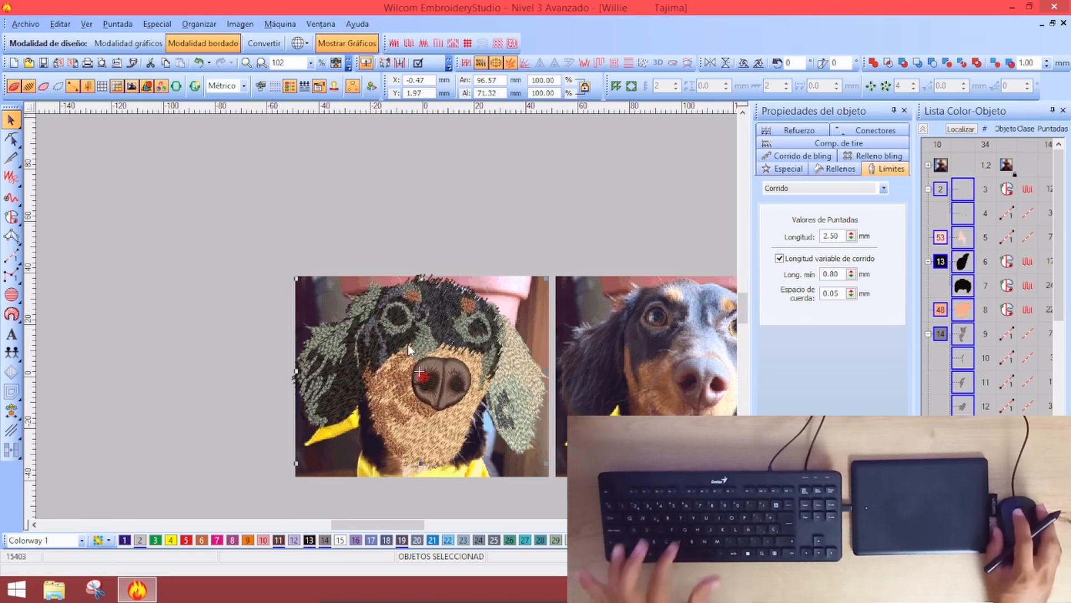
key(s)
key(s)
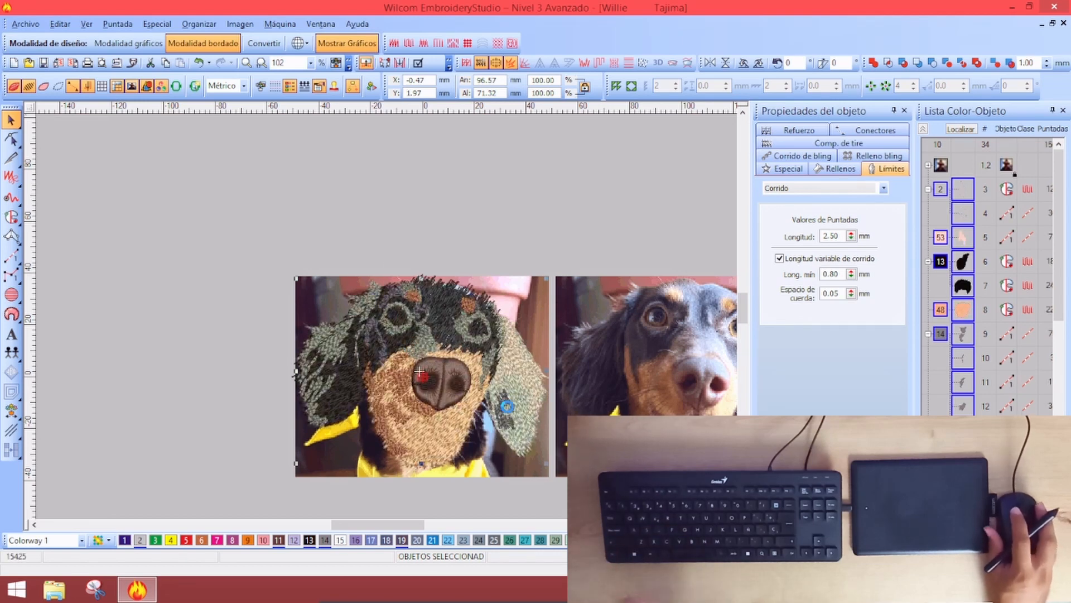
key(s)
click(403, 208)
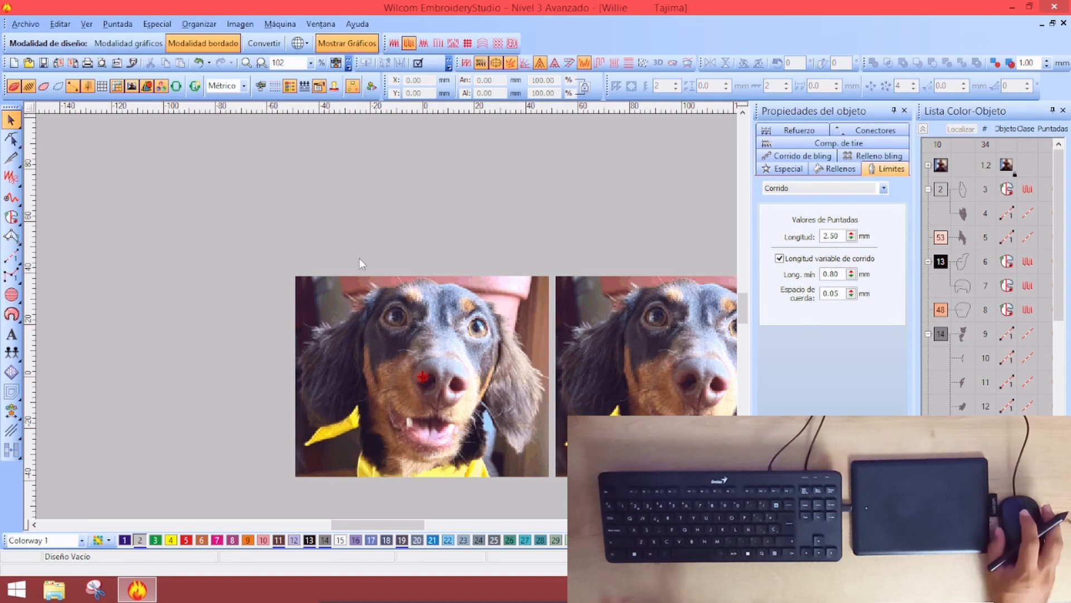
key(z)
key(z)
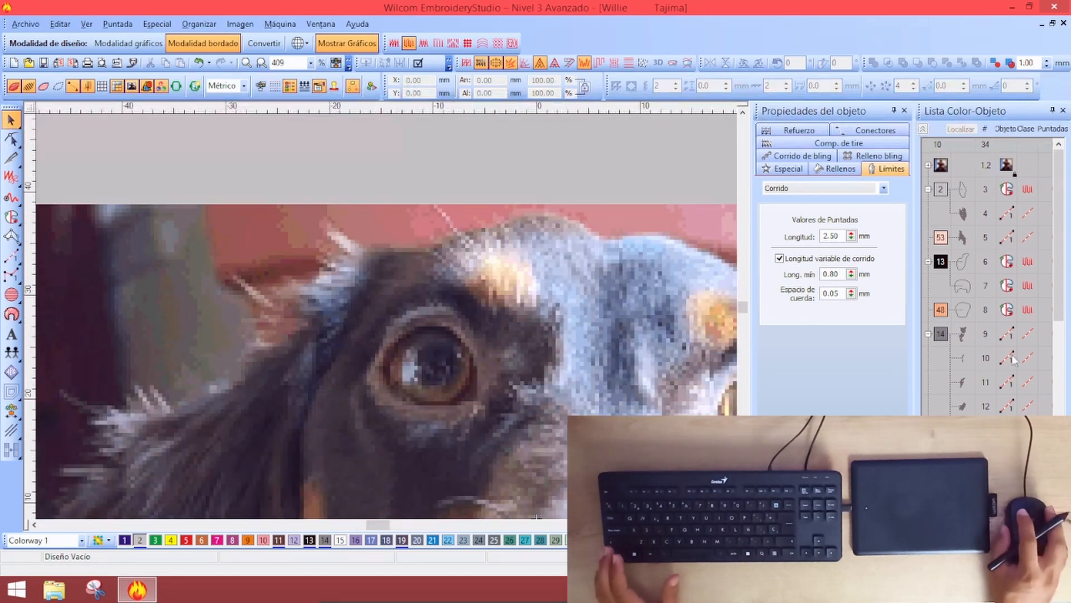
Activate the Complex Fill tool from the toolbox flyout and zoom in closer on the eye
click(939, 374)
click(12, 217)
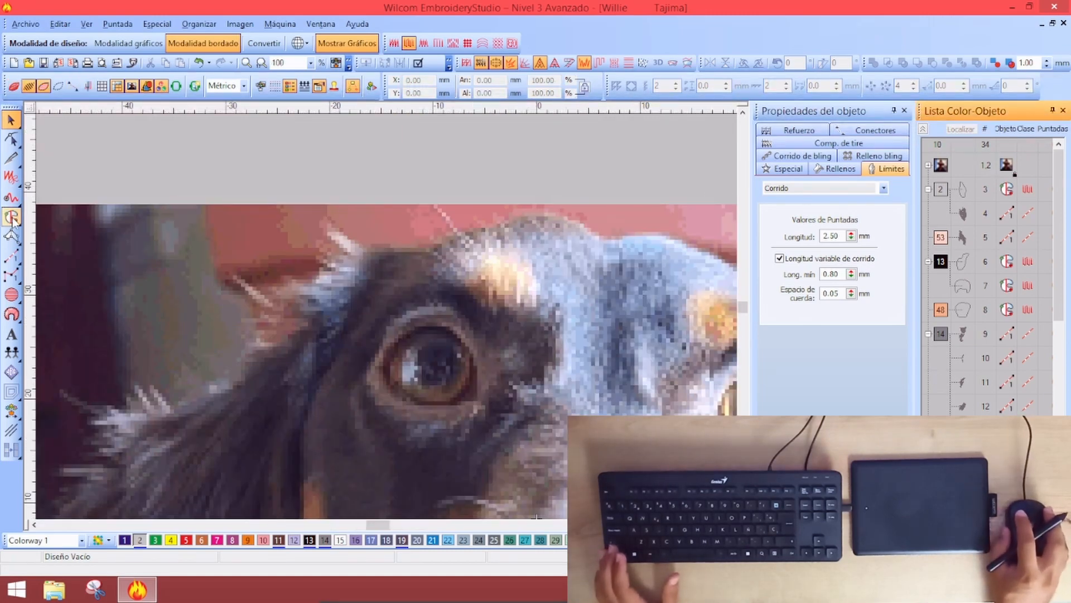
mouse_move(13, 218)
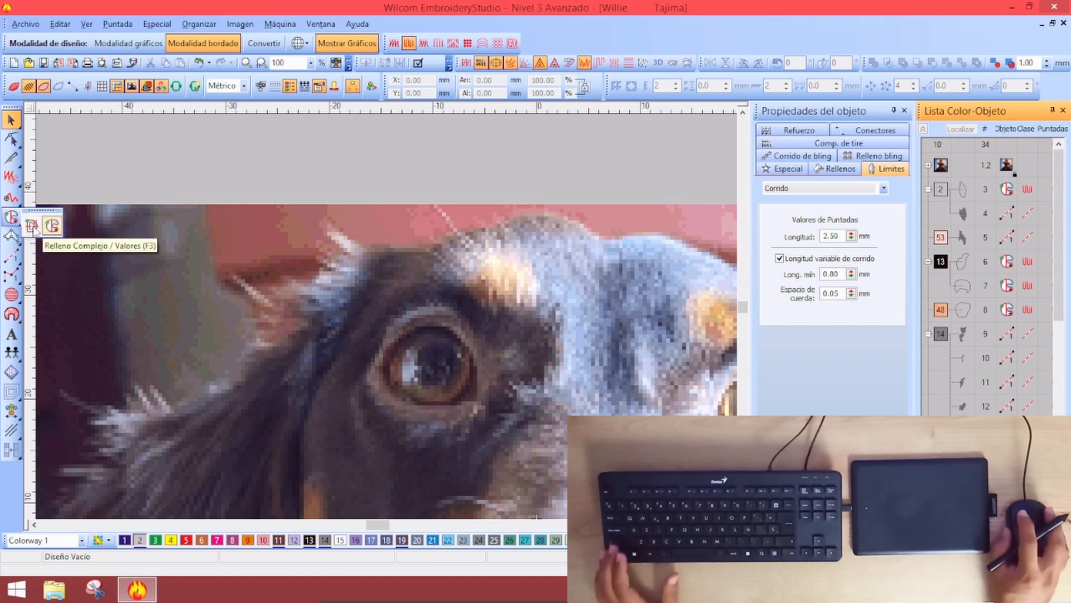
click(31, 227)
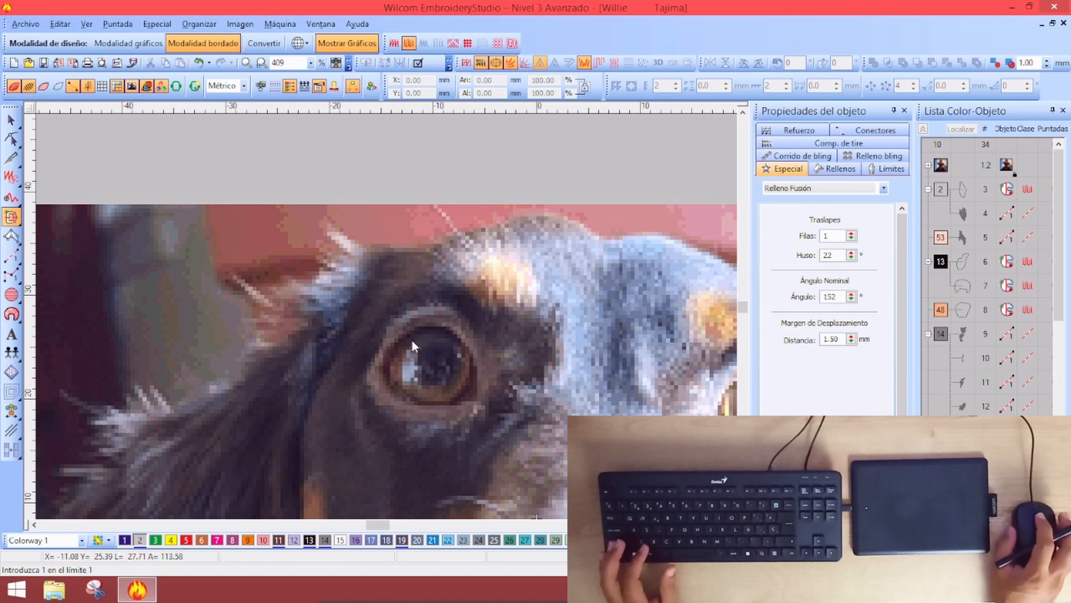
key(z)
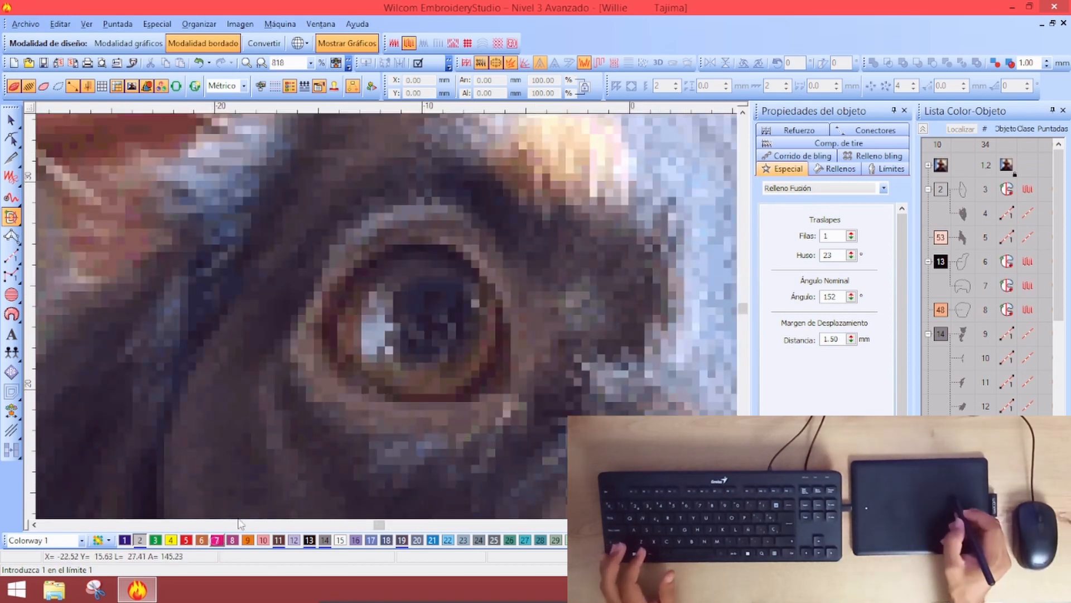
Set the fill stitch type to Plumetis with 0.70 mm spacing
click(841, 173)
click(820, 188)
click(812, 203)
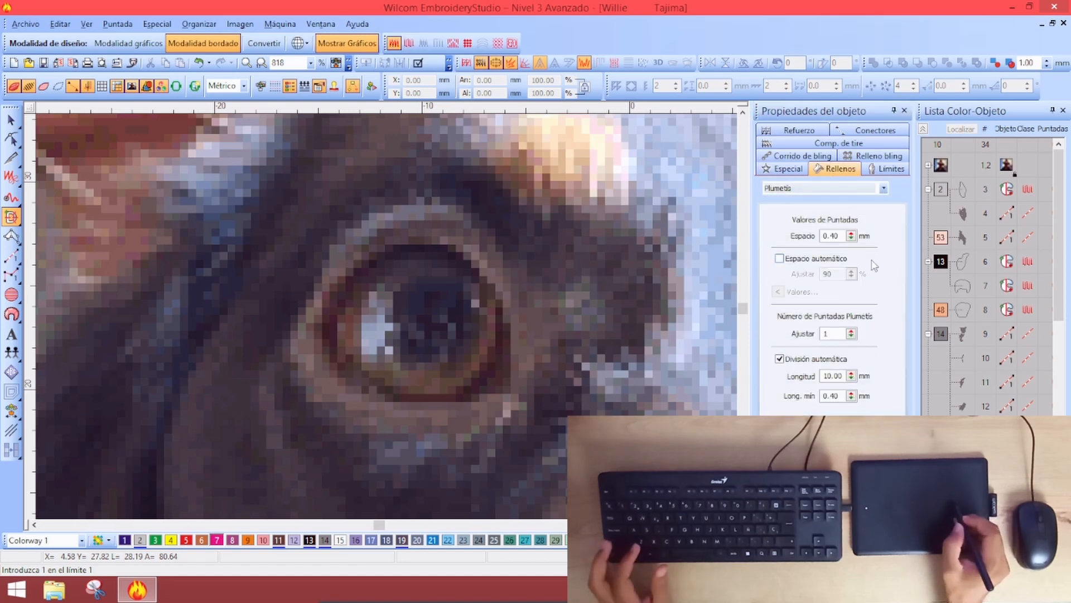
double_click(842, 236)
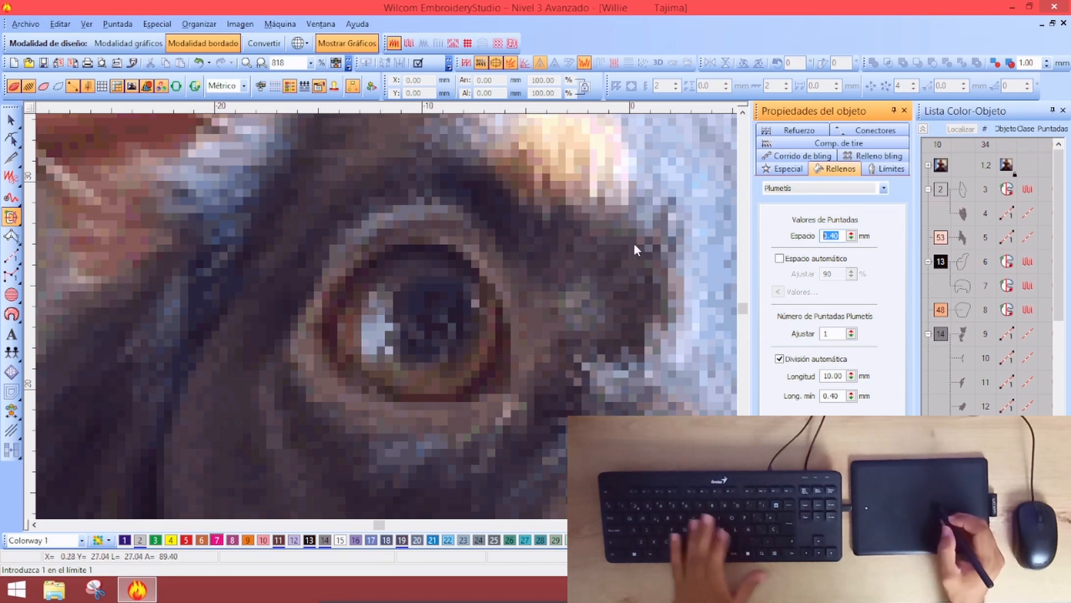
text(0.)
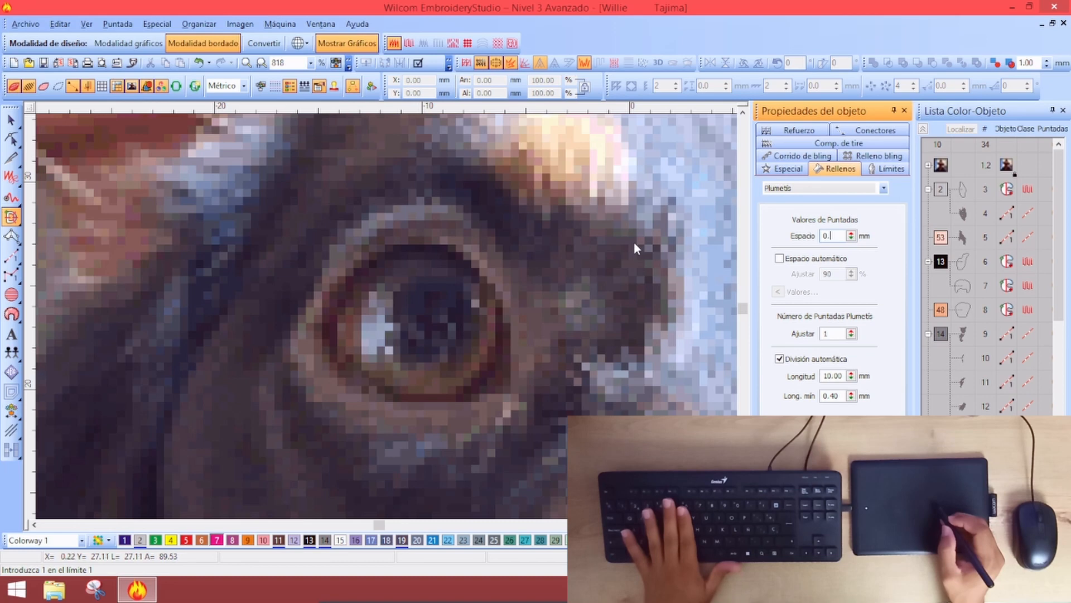
text(70)
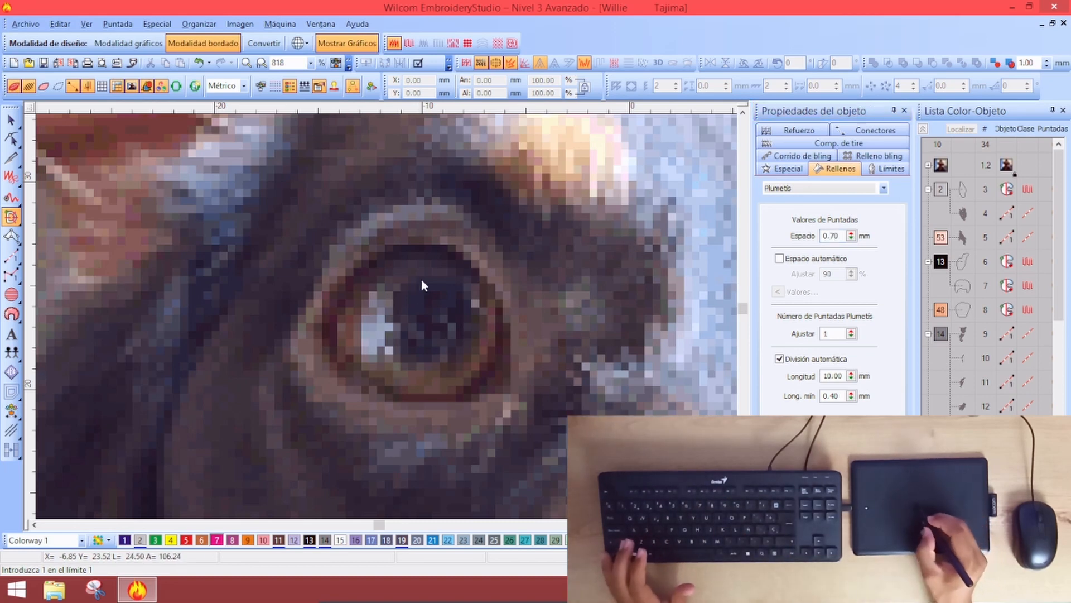
Trace the inner oval boundary around the iris
click(437, 259)
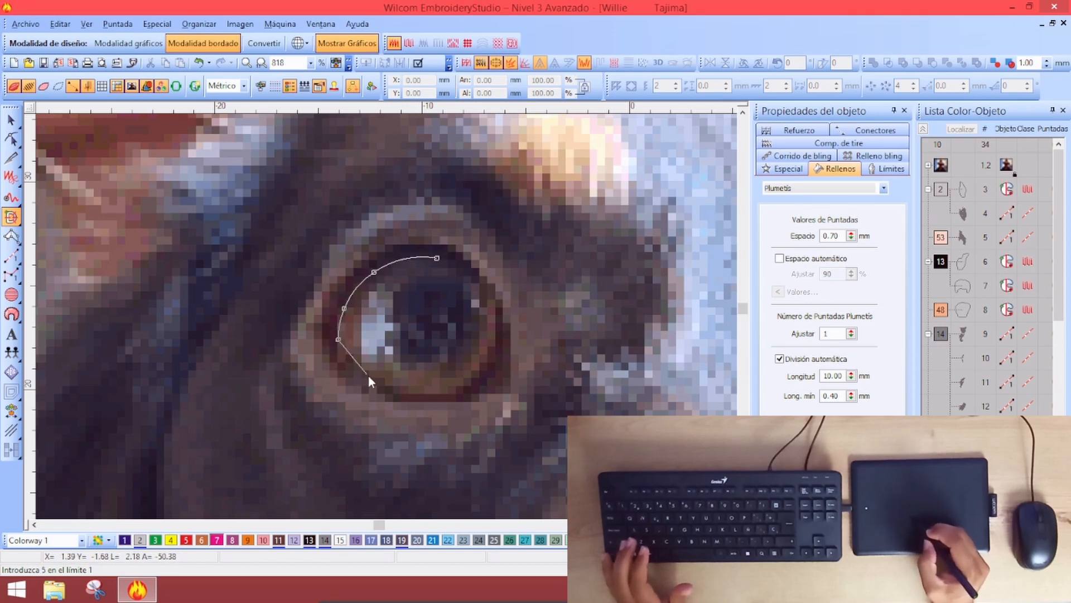
click(493, 320)
click(475, 290)
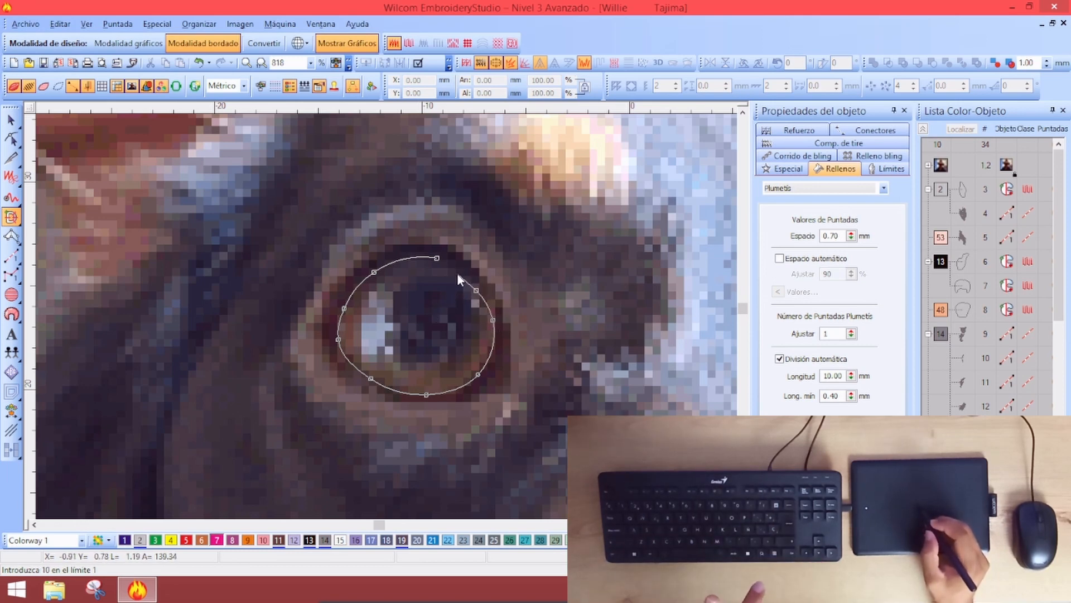
key(Return)
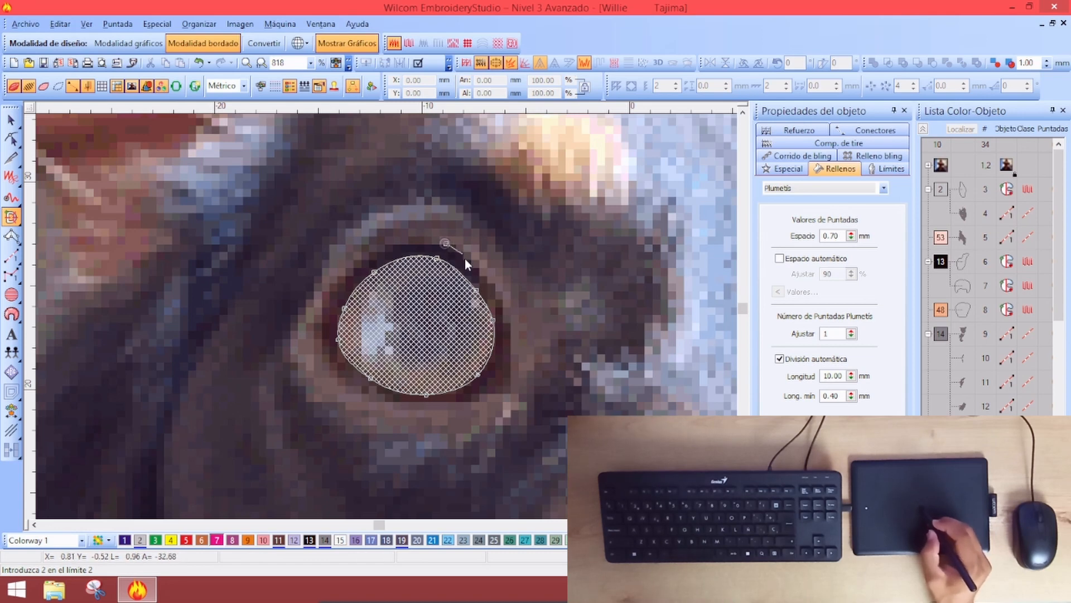
Trace the outer boundary around the eye to form a ring, fixing three misplaced points
click(504, 381)
click(482, 399)
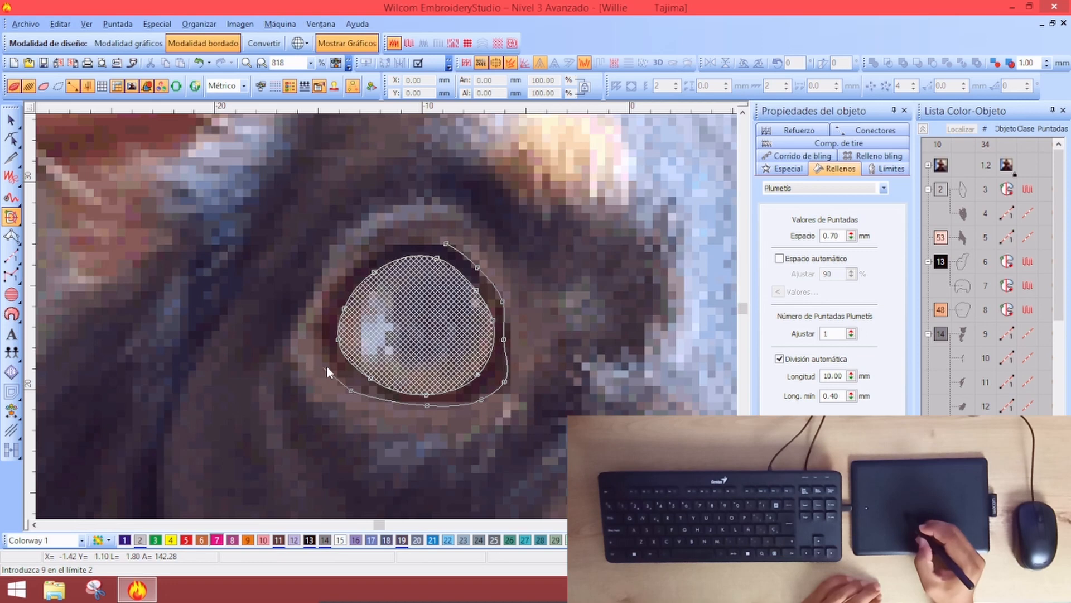
click(324, 360)
right_click(304, 335)
click(321, 314)
key(BackSpace)
key(BackSpace)
key(BackSpace)
click(322, 357)
click(348, 269)
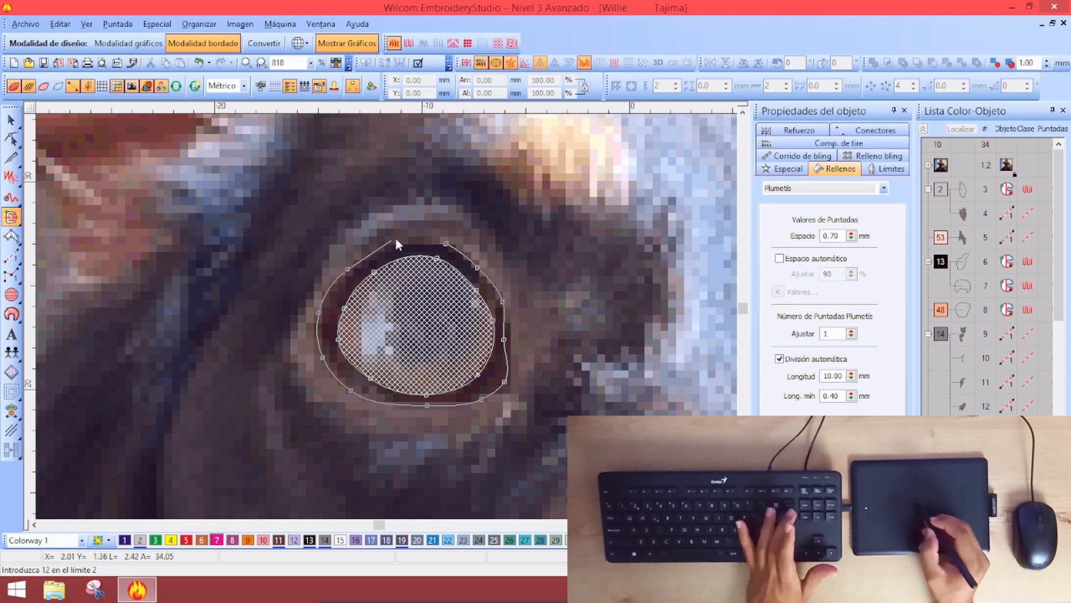
click(398, 241)
key(Return)
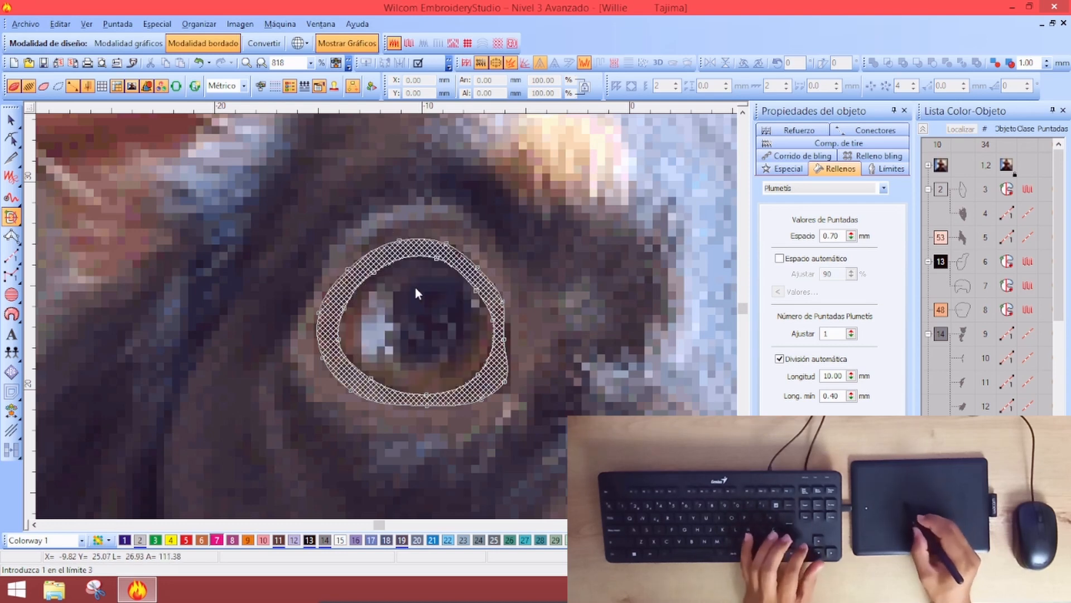
Set the ring's exit point and stitch angle, then generate its Plumetis stitching
click(310, 384)
click(368, 439)
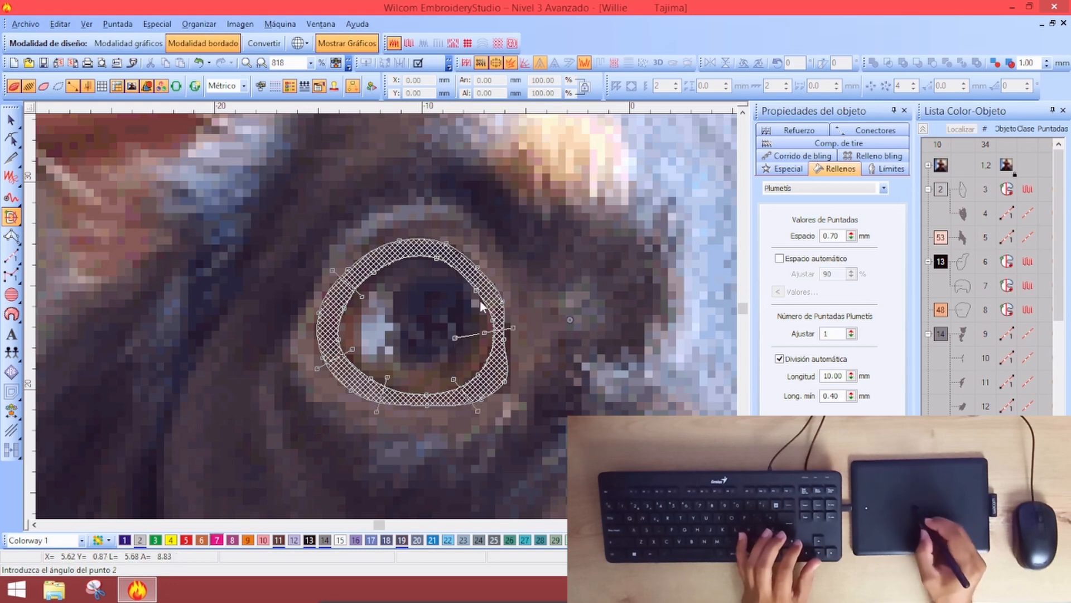
click(418, 221)
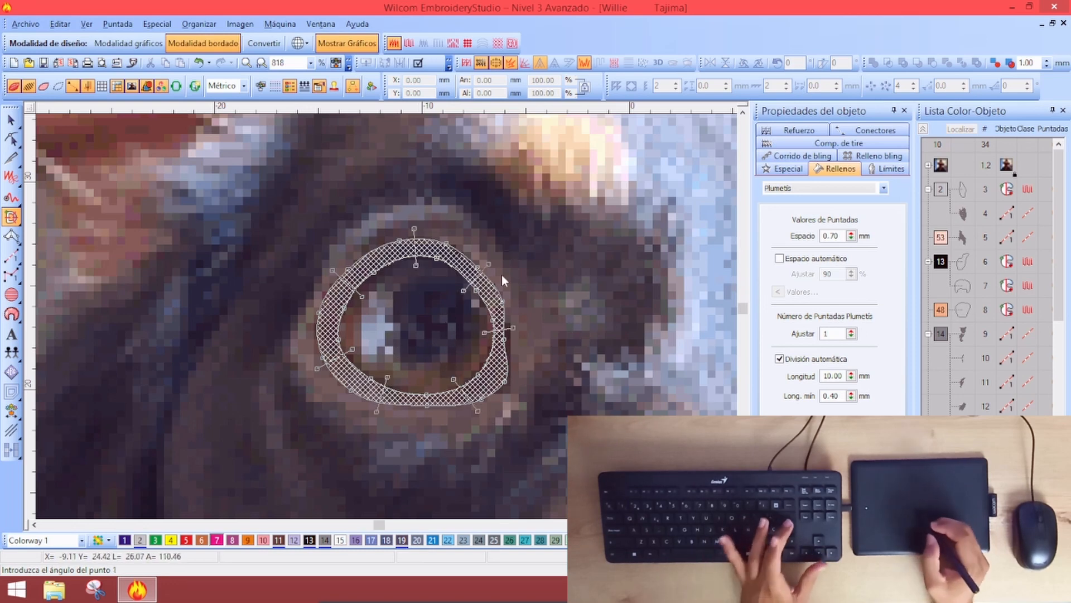
key(Return)
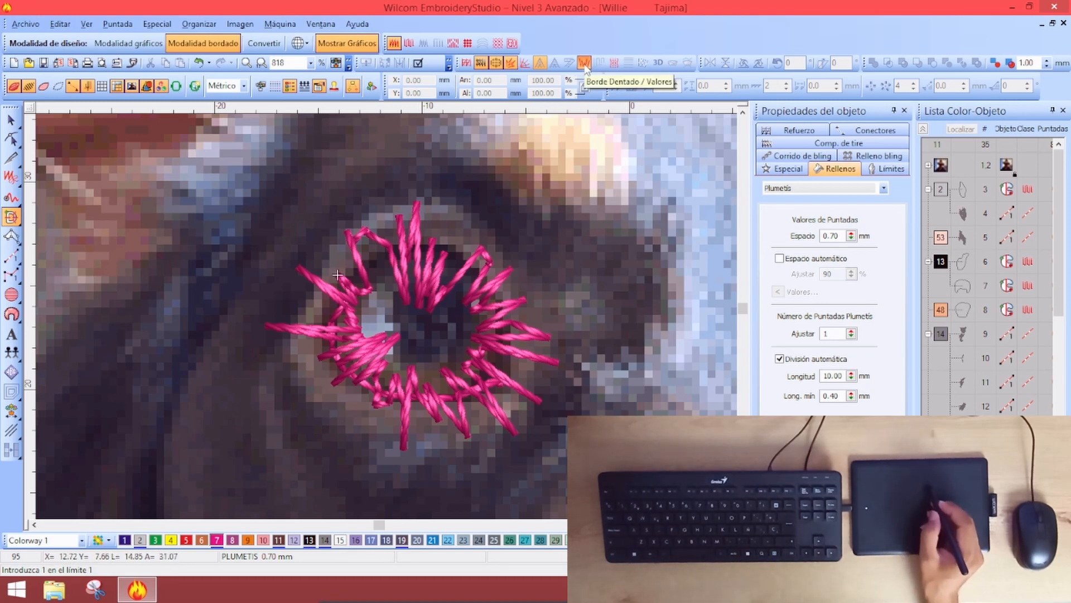
Select the pink ring and toggle its jagged edge, leaving it off, then deselect
click(11, 120)
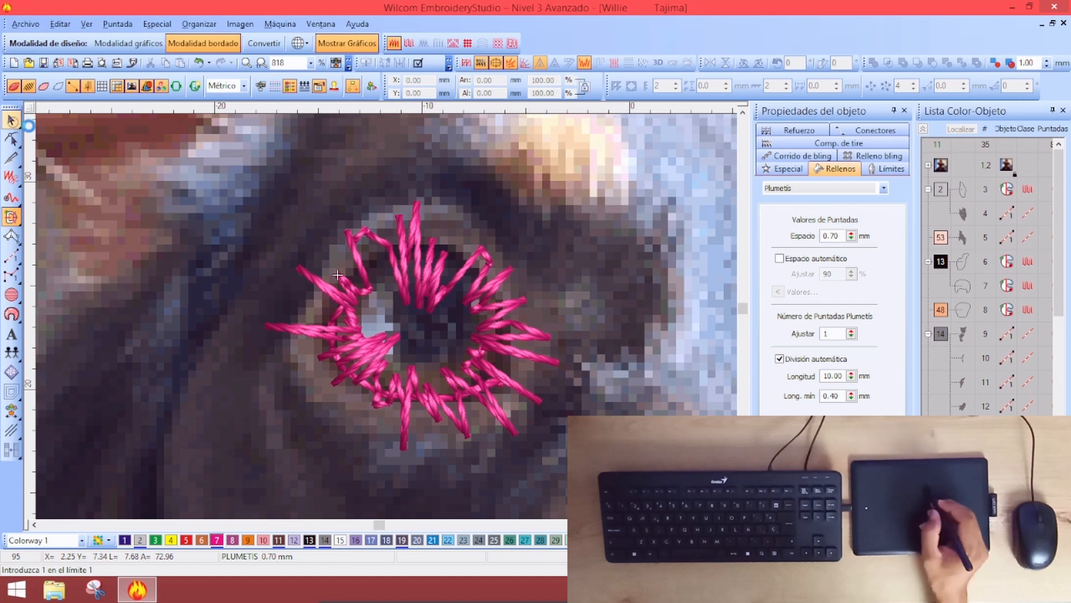
click(416, 240)
click(585, 62)
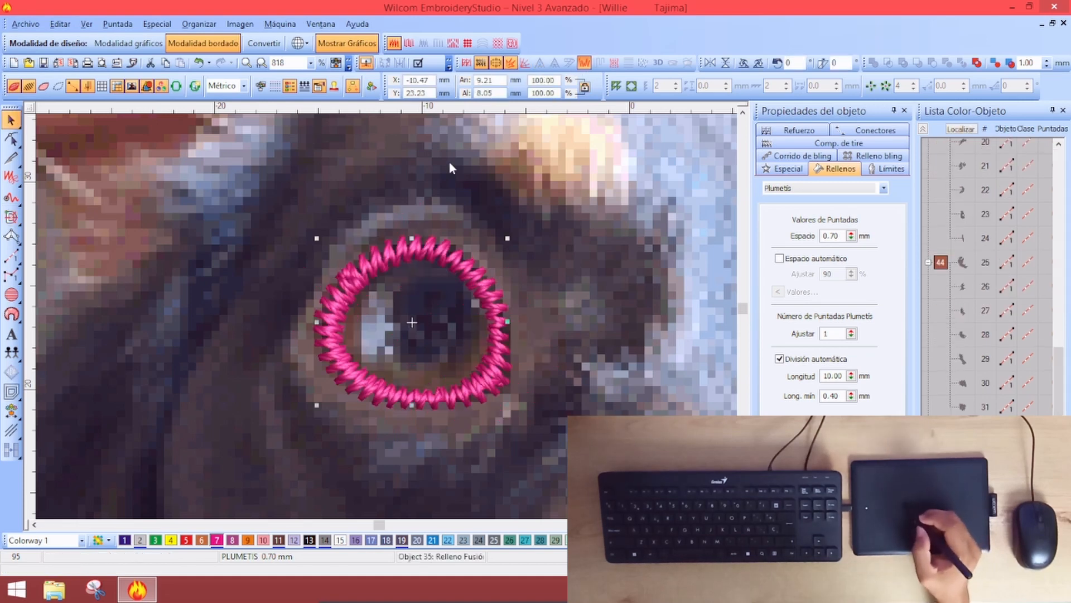
click(585, 62)
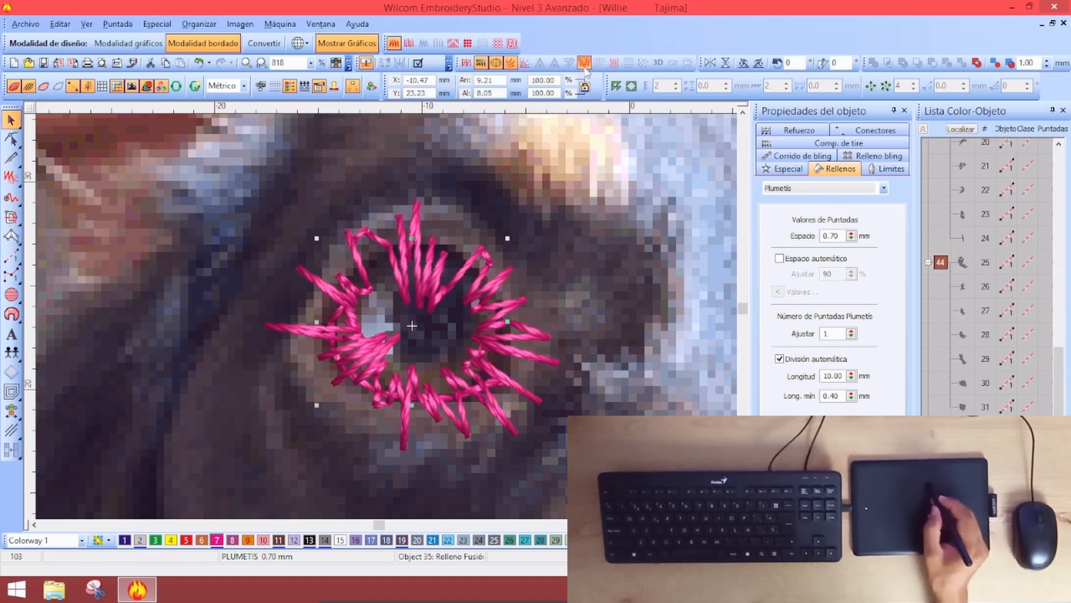
click(585, 62)
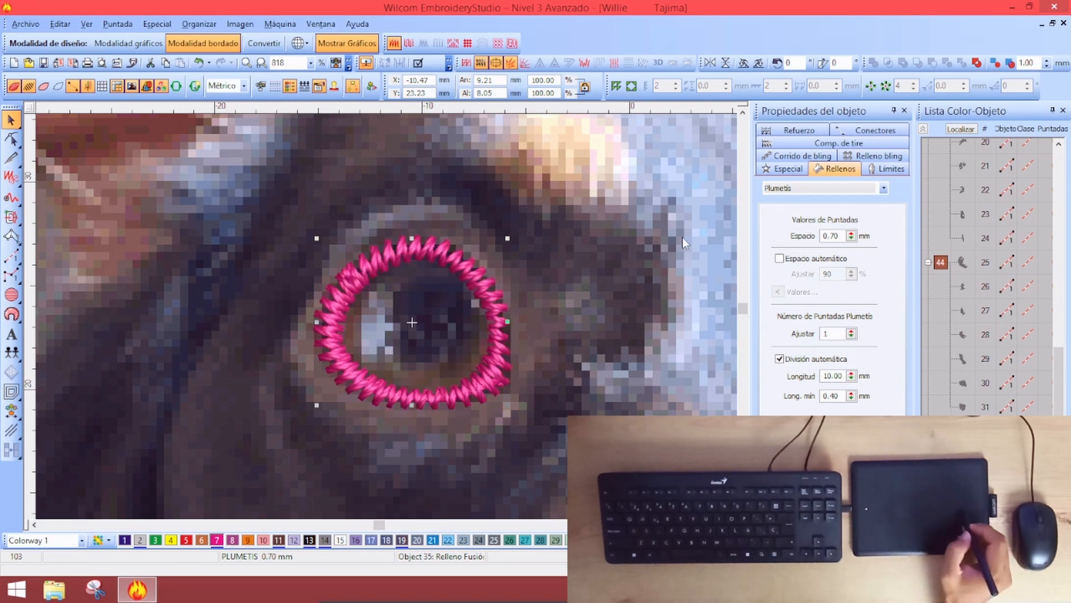
click(947, 327)
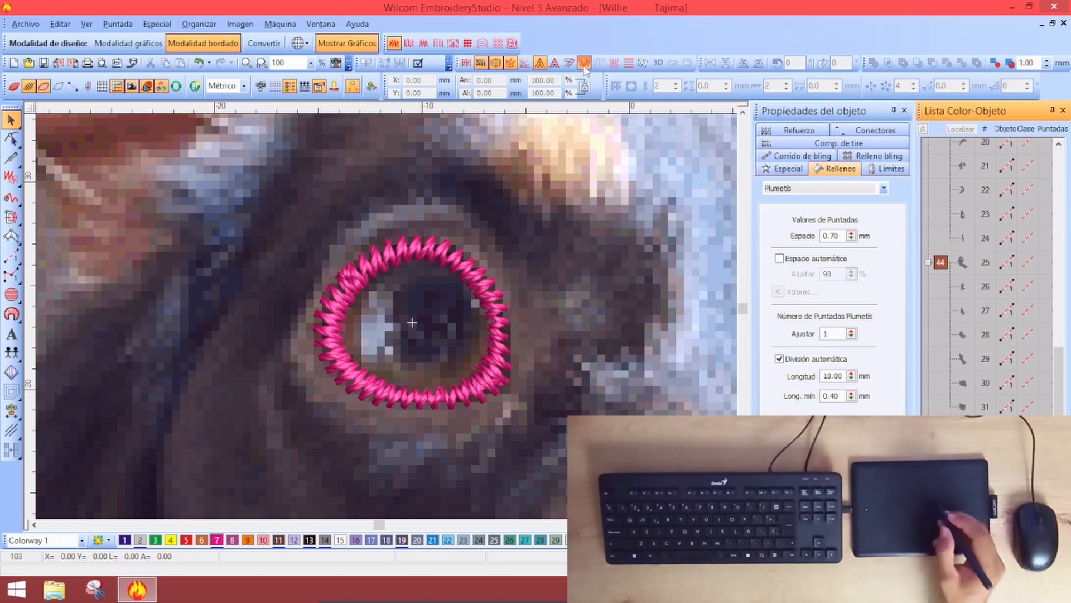
Switch from freehand digitizing to the Relleno Complejo tool in the fill flyout
click(521, 371)
key(f)
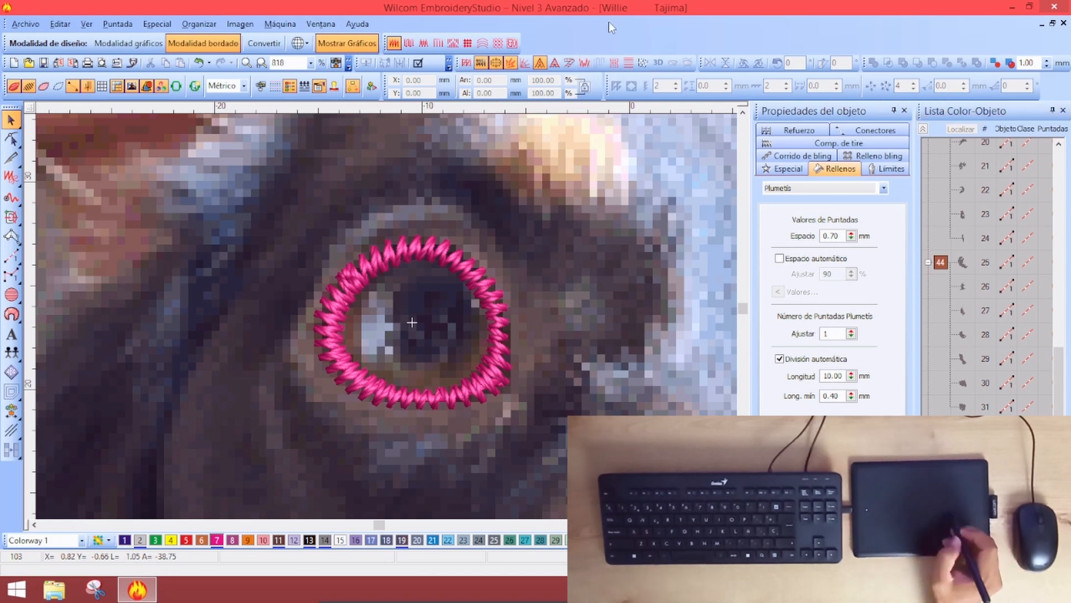
click(942, 323)
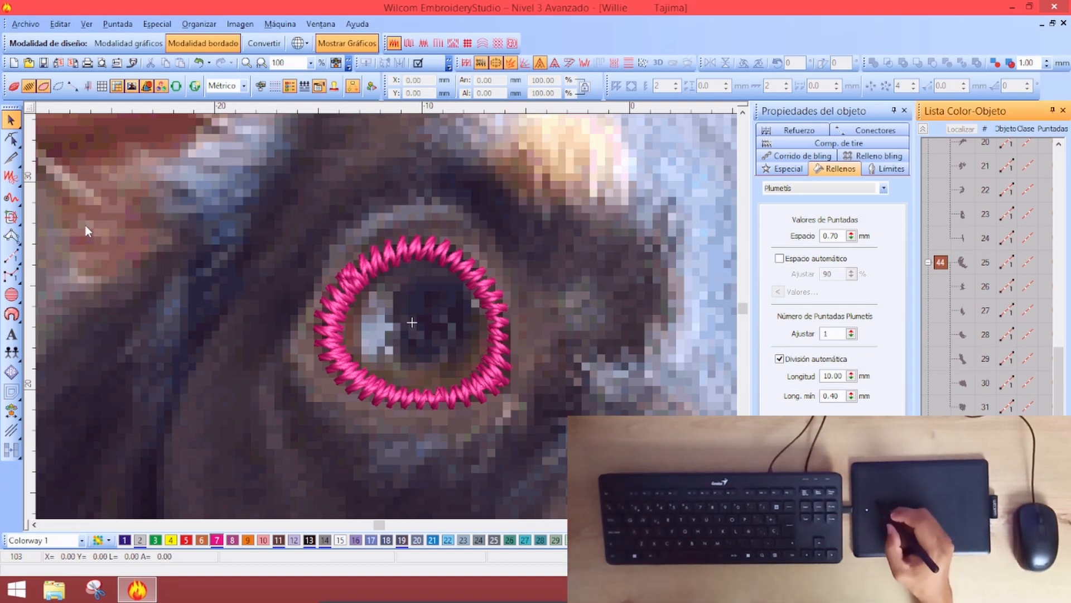
click(11, 217)
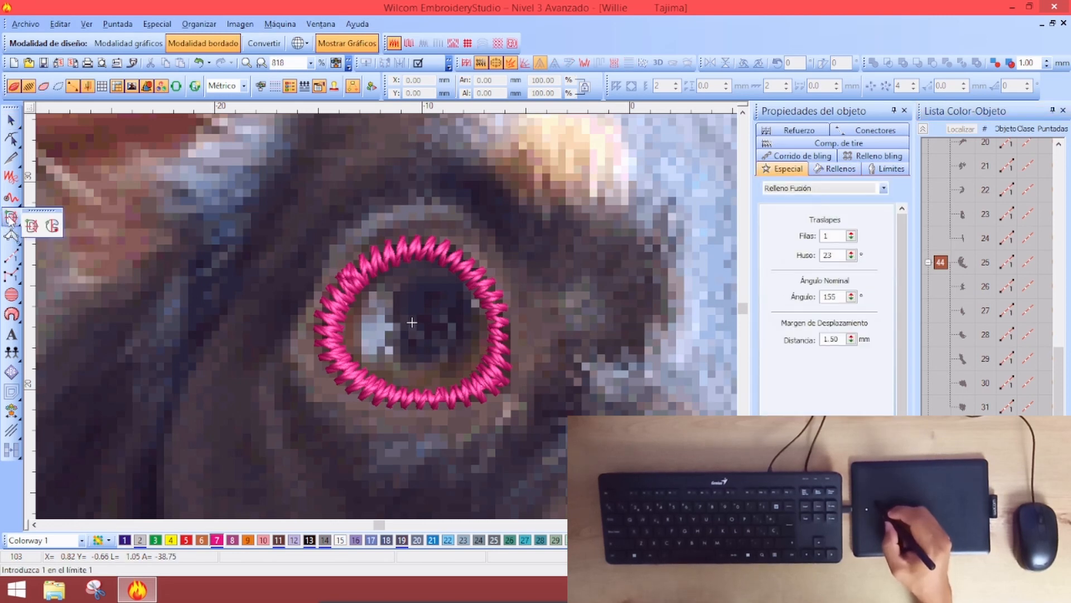
click(12, 220)
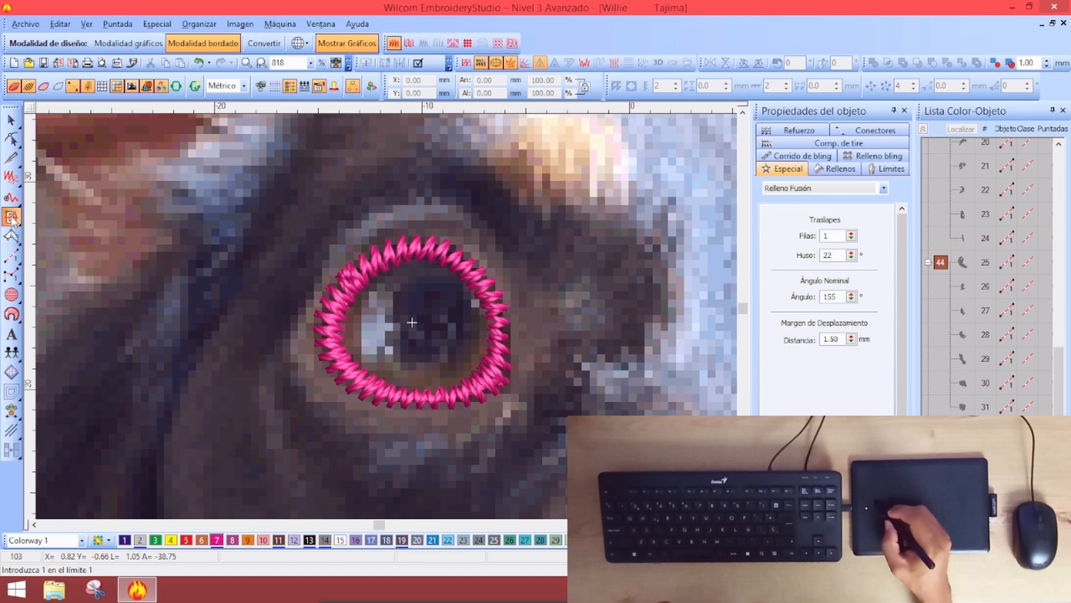
click(12, 220)
click(52, 226)
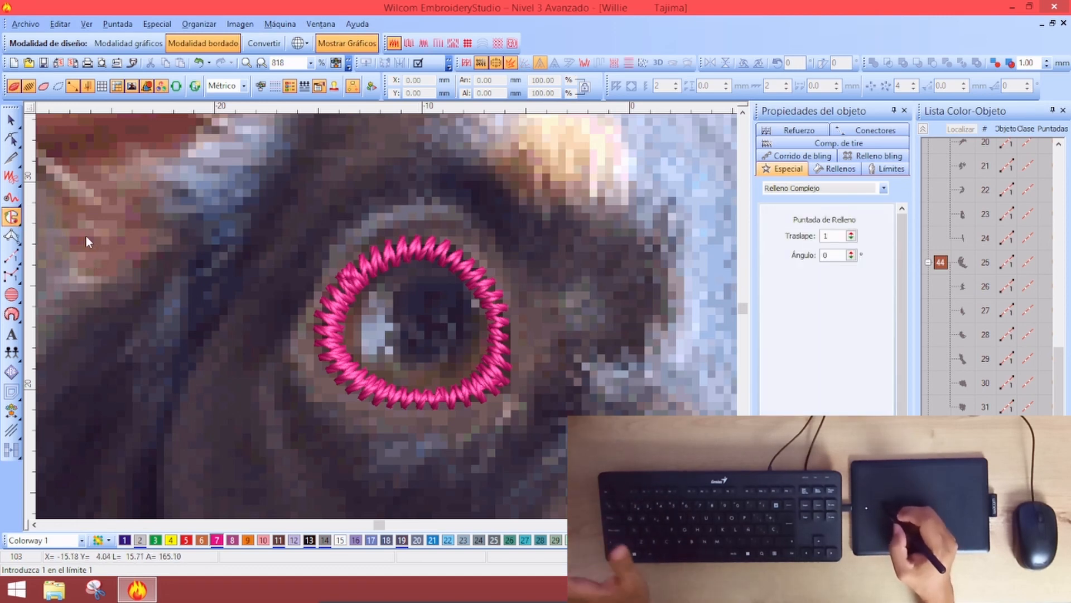
Set the fill stitch type to Tatami
click(837, 169)
click(814, 189)
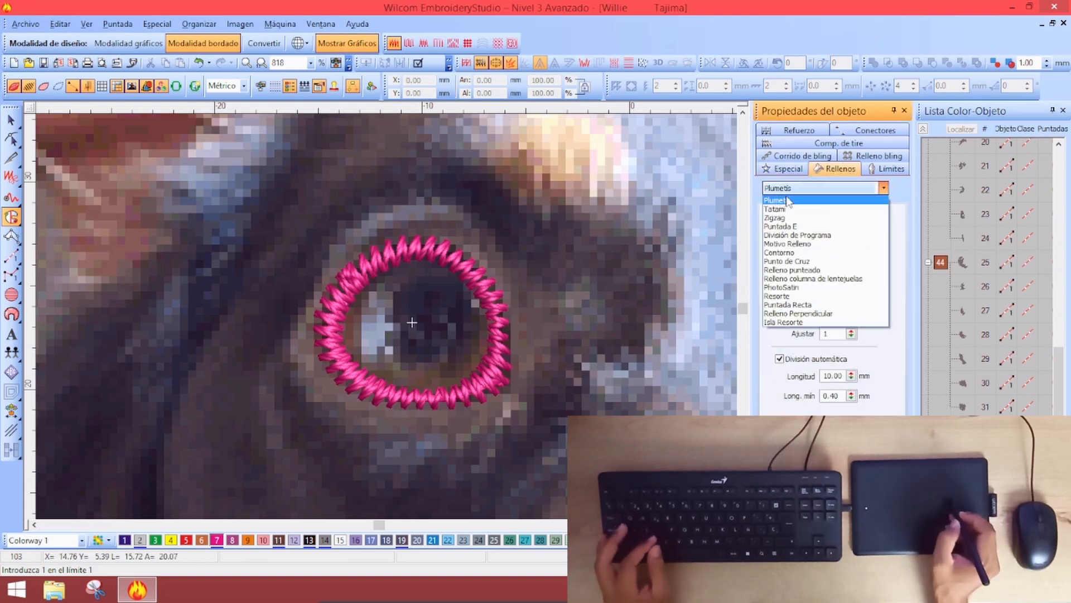
click(800, 189)
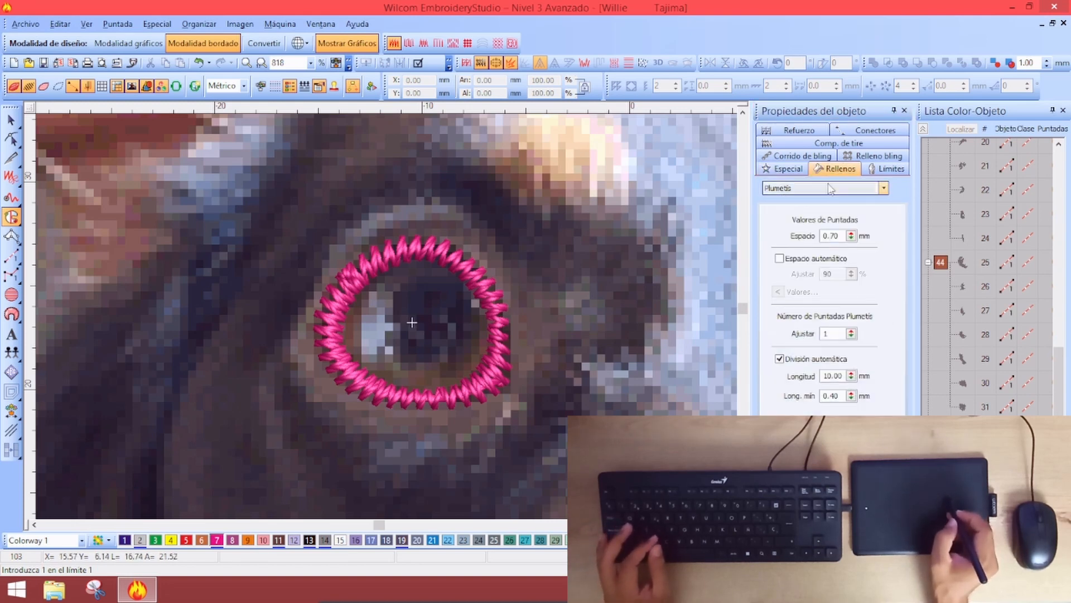
click(800, 189)
click(790, 210)
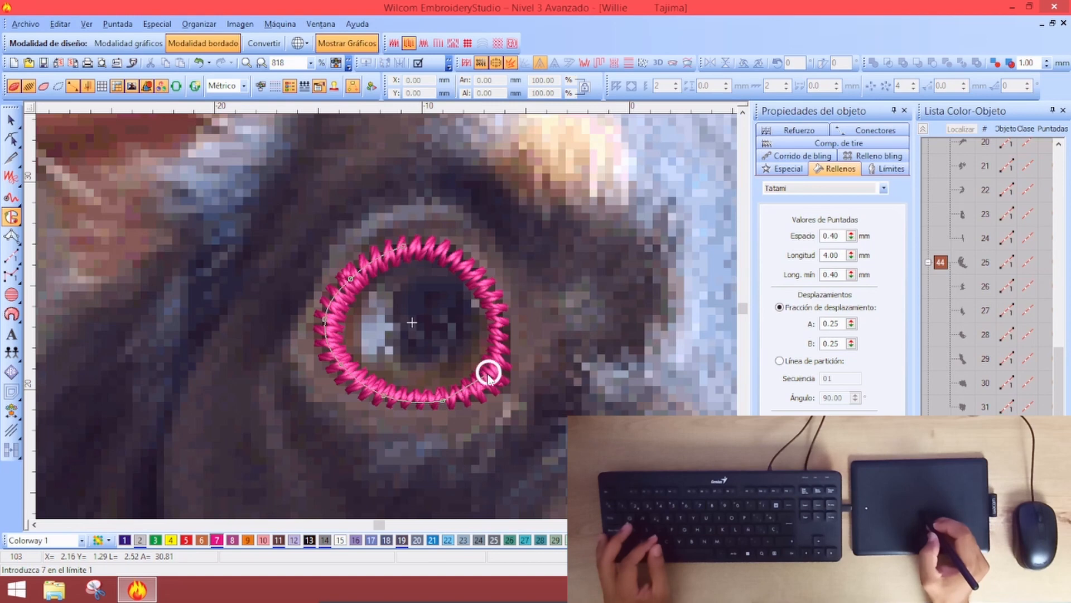
Outline the eye inside the ring and set its stitch angle across the eye
click(450, 255)
click(425, 247)
key(Return)
key(Return)
click(266, 331)
click(639, 337)
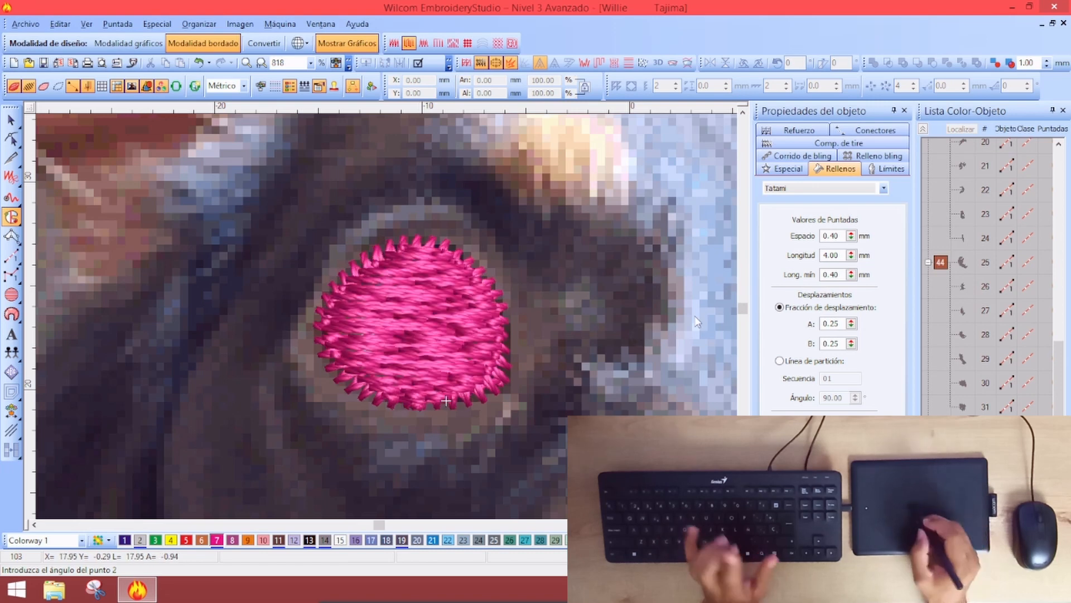
key(space)
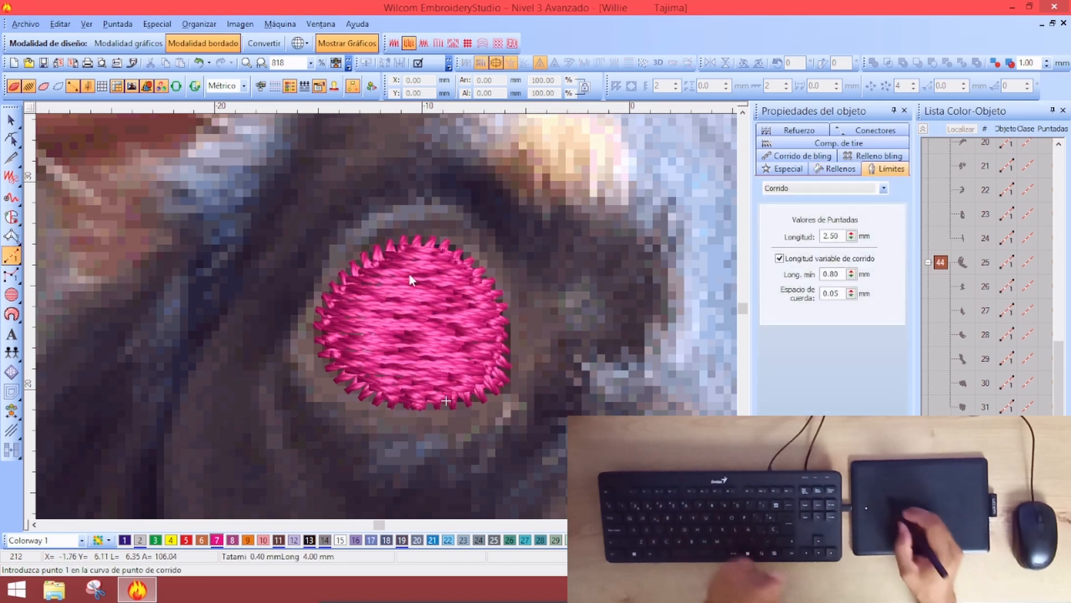
key(Escape)
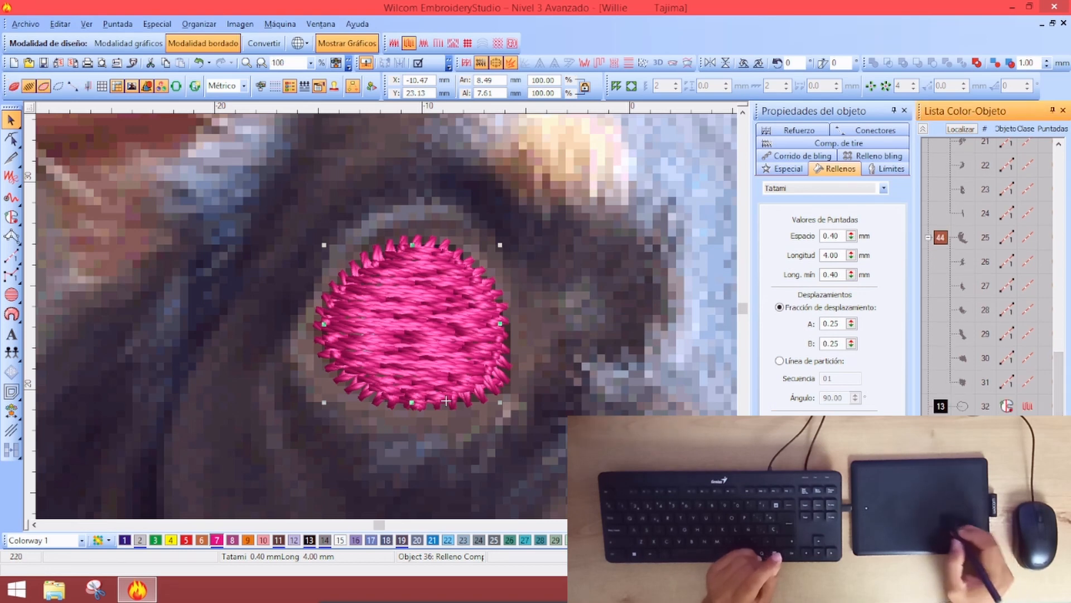
Move the pink eye fill beneath the ring's border in the object list and compare with the photo
drag(963, 503, 963, 478)
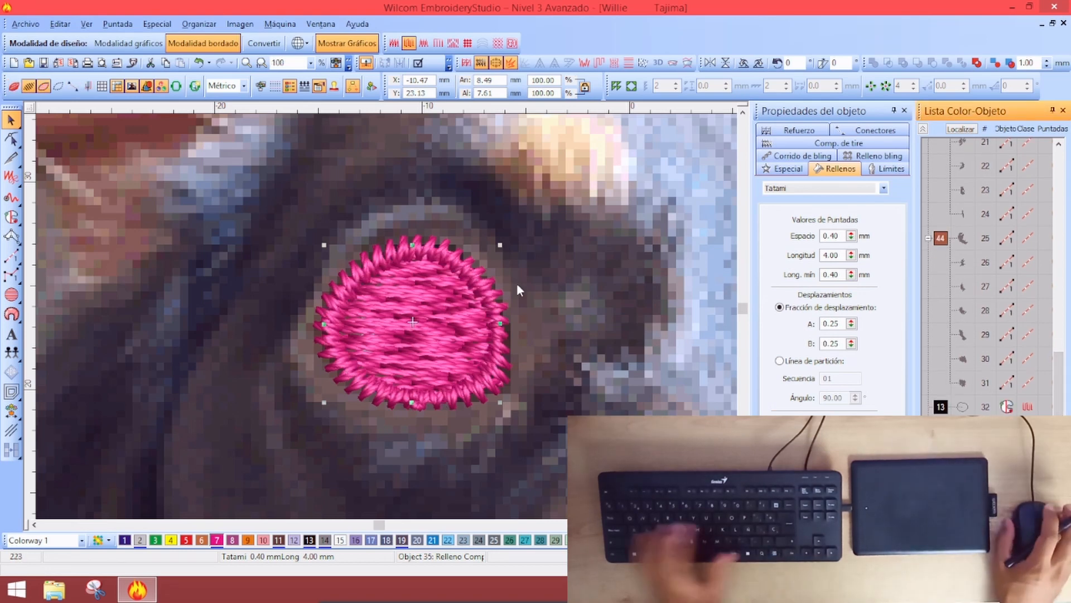
key(s)
key(s)
key(s)
key(s)
key(s)
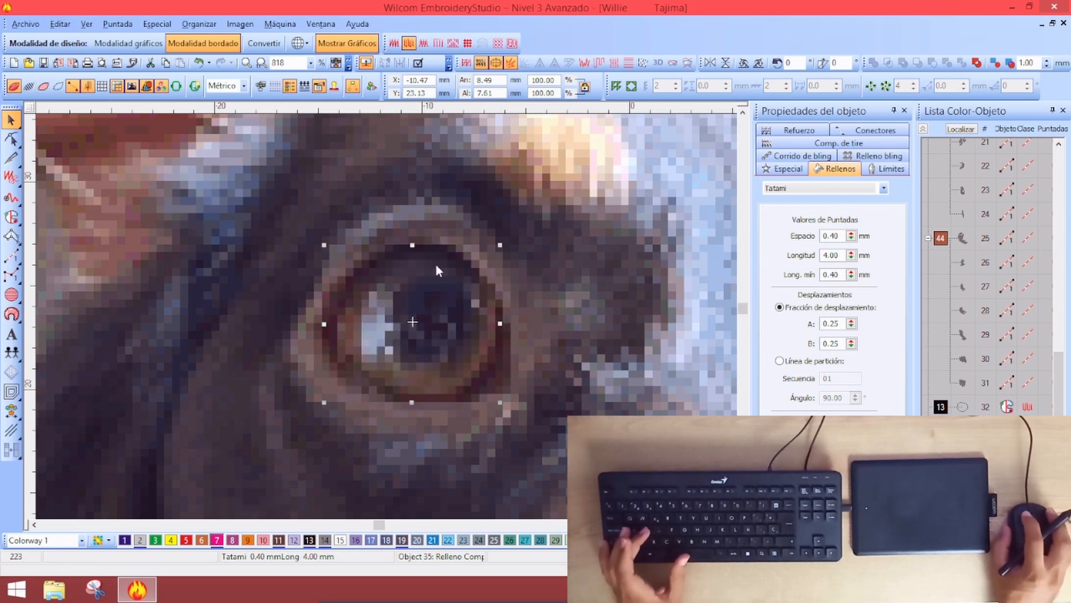
key(s)
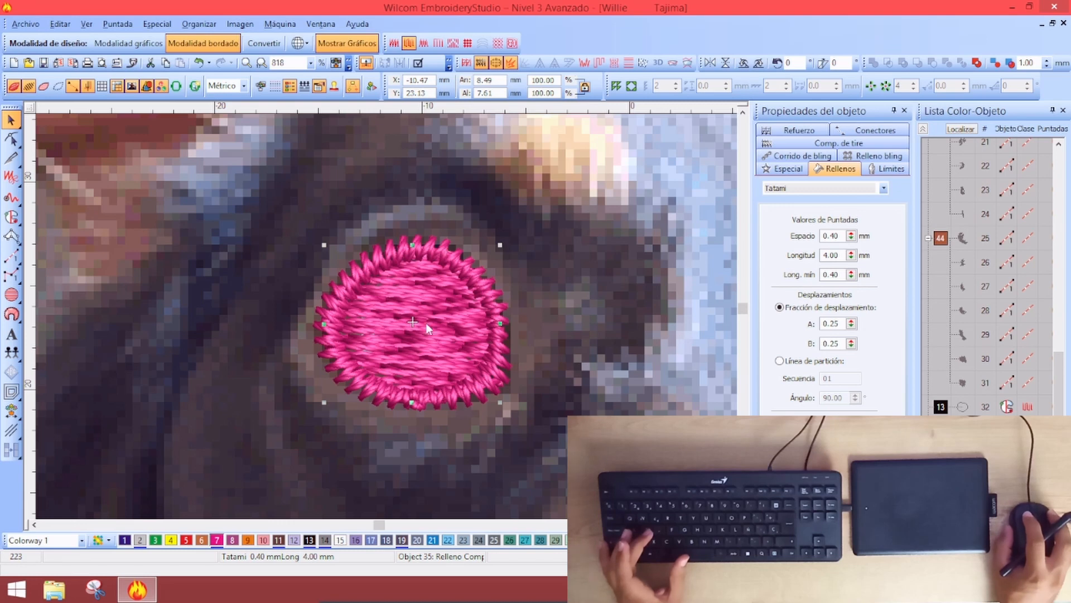
key(s)
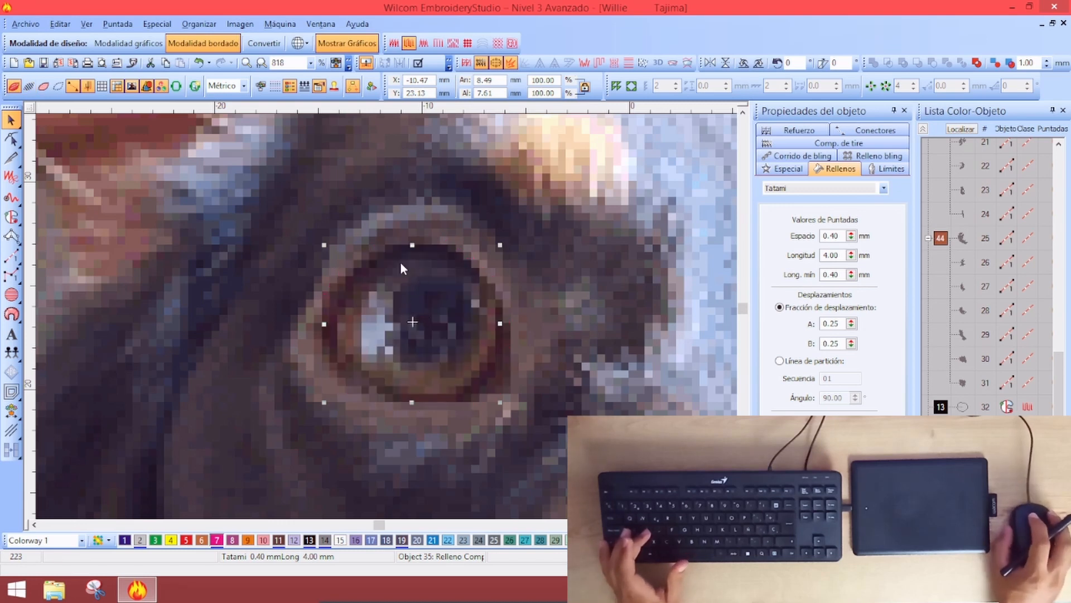
key(s)
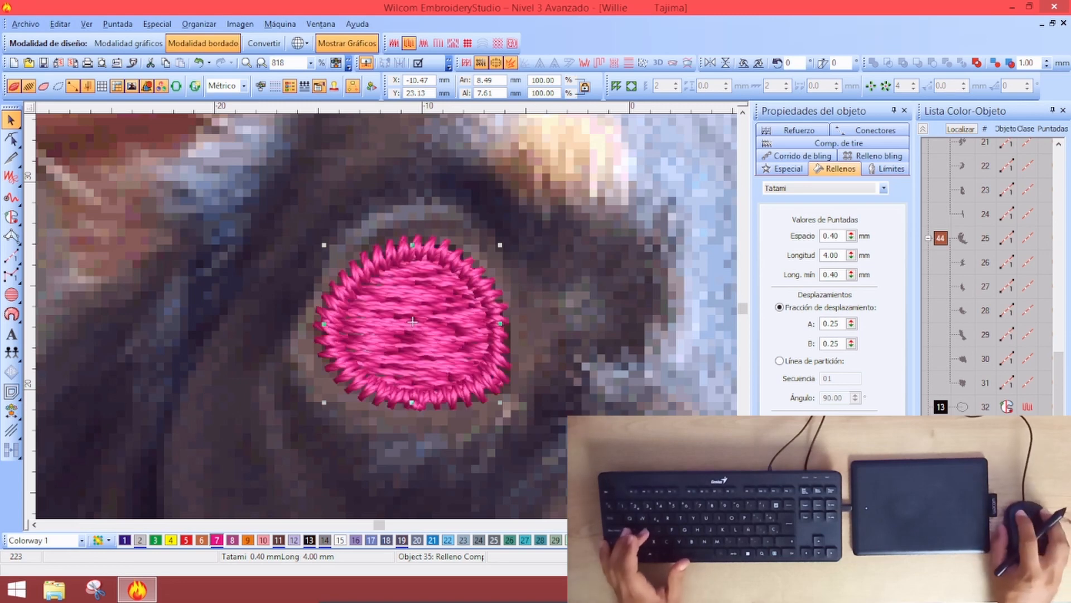
key(Escape)
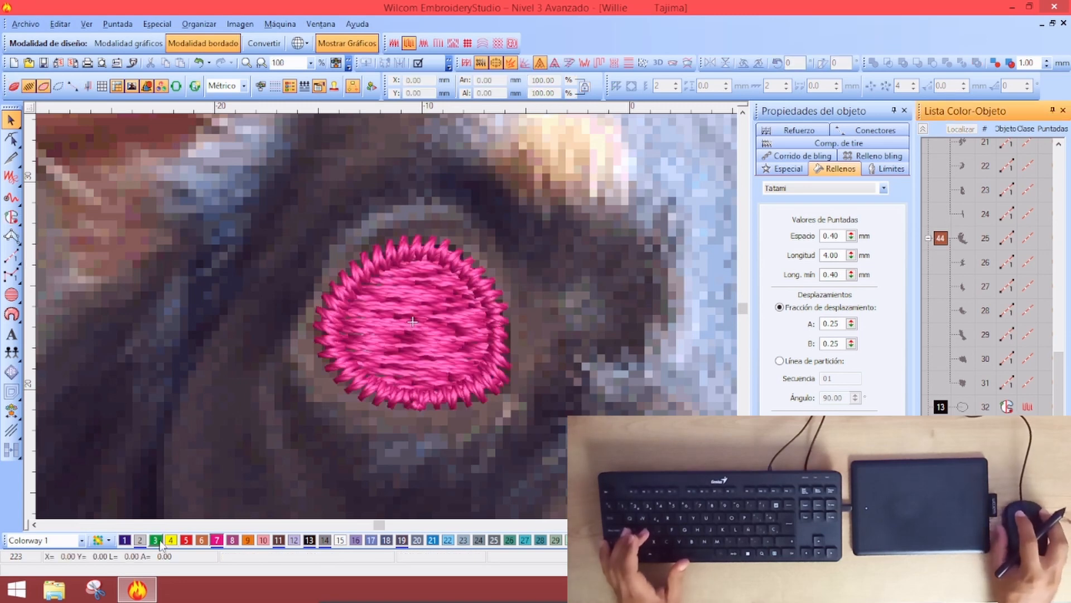
key(m)
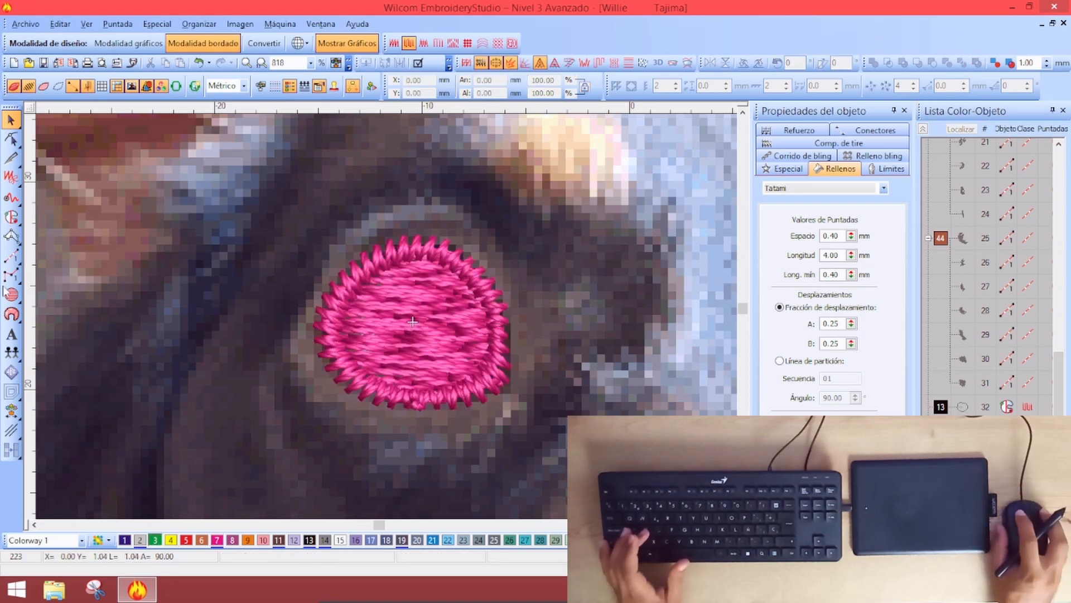
Outline a complex fill crescent around the pupil, accepting the default entry point
click(11, 217)
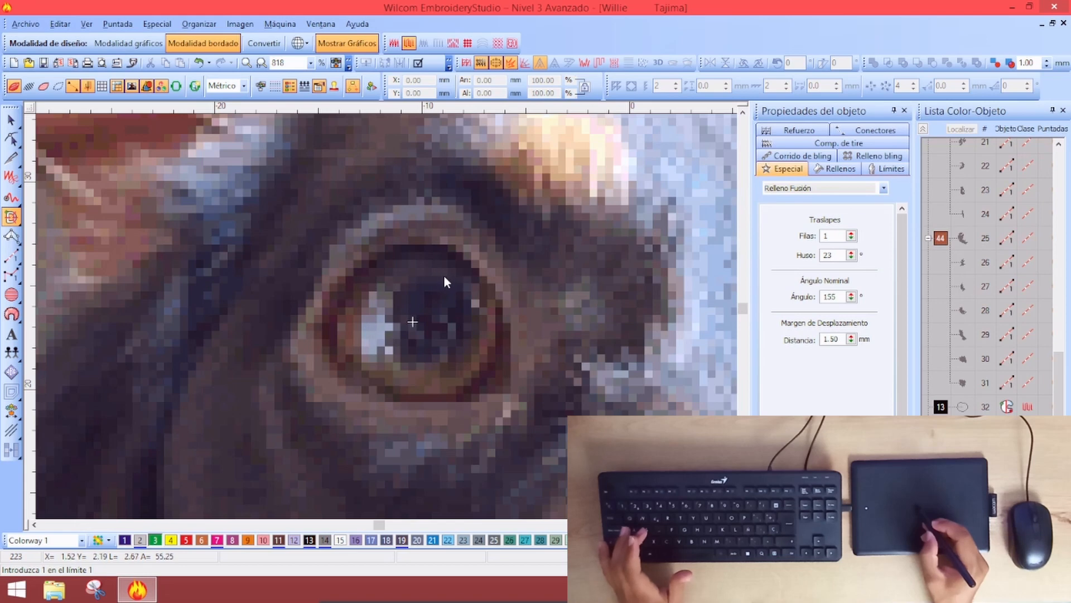
click(444, 277)
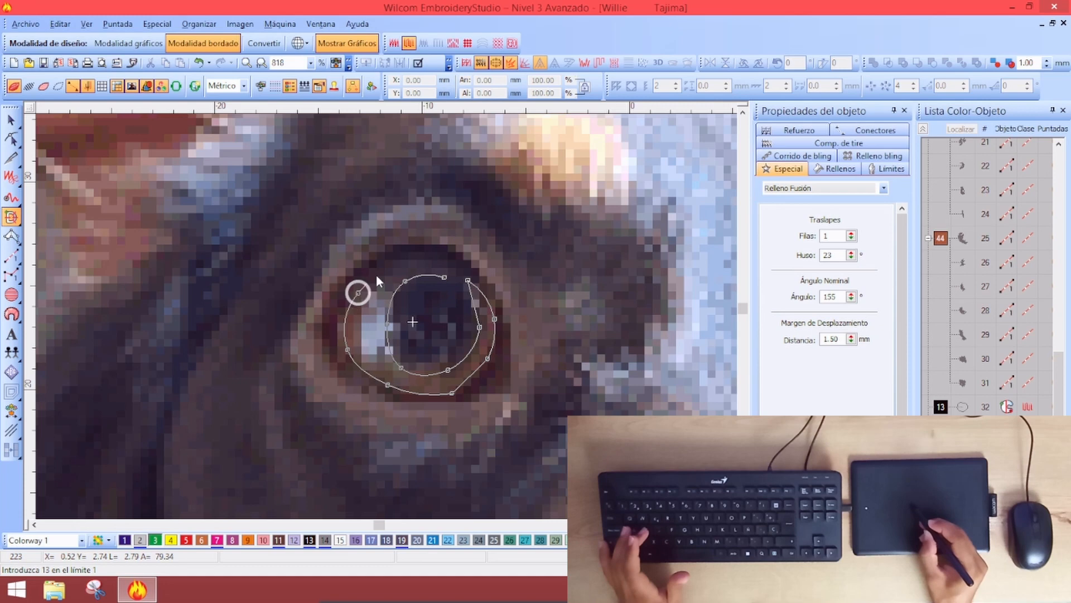
click(393, 258)
click(431, 260)
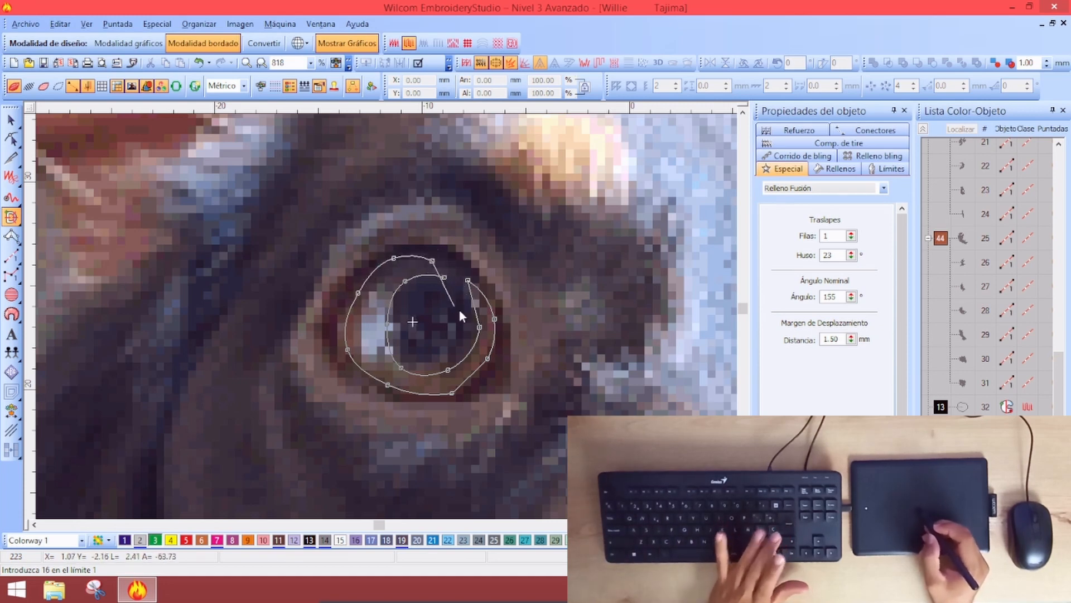
key(Return)
key(Return)
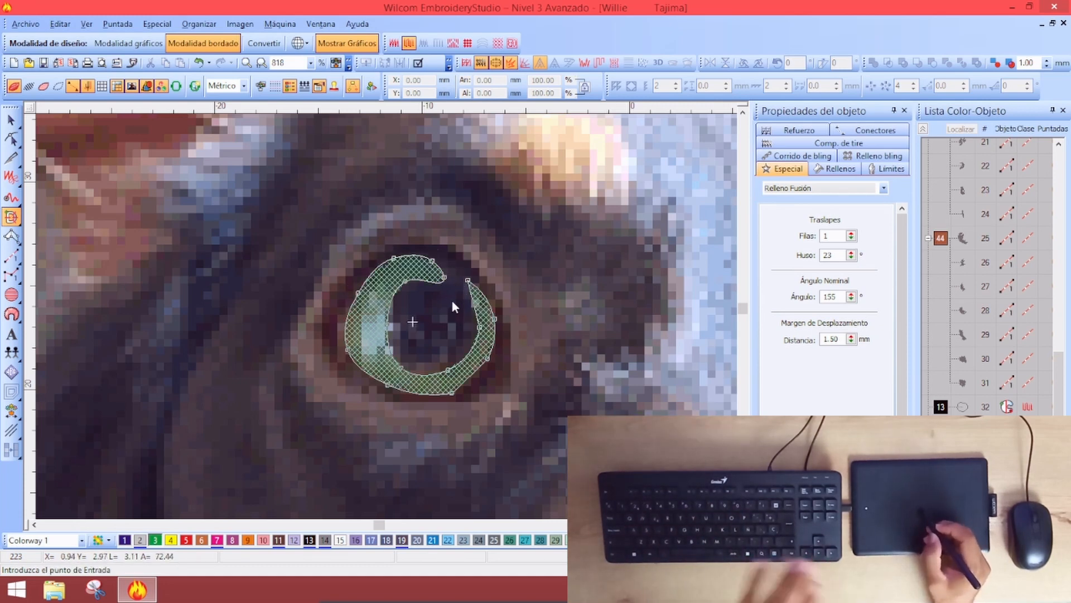
key(Return)
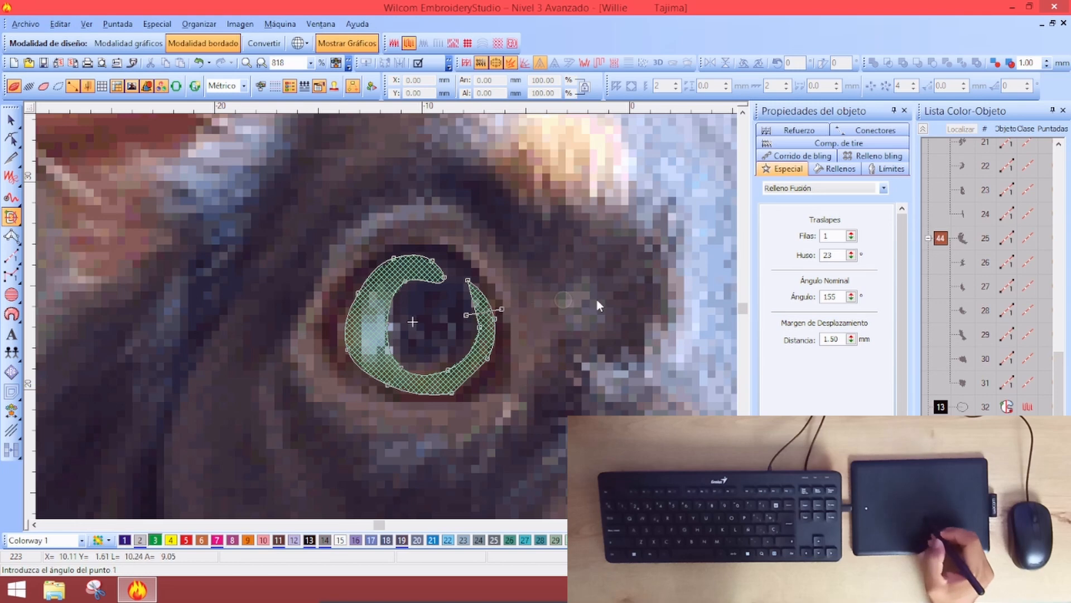
Add eight stitch-angle lines following the crescent's curve and generate its stitches
click(464, 342)
click(495, 363)
click(450, 403)
click(439, 363)
click(410, 363)
click(380, 391)
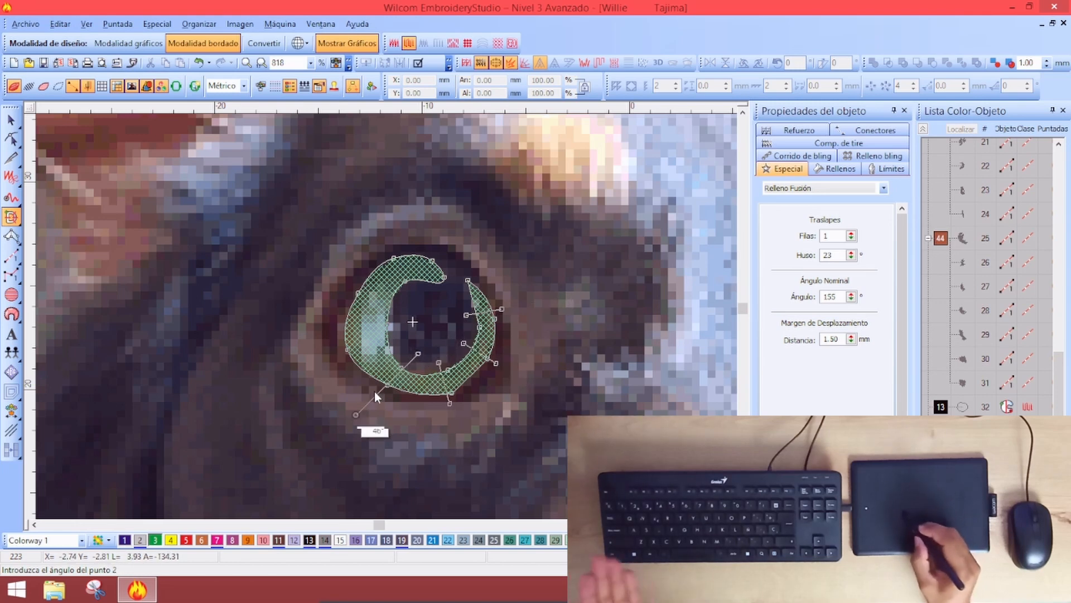
click(334, 336)
click(397, 328)
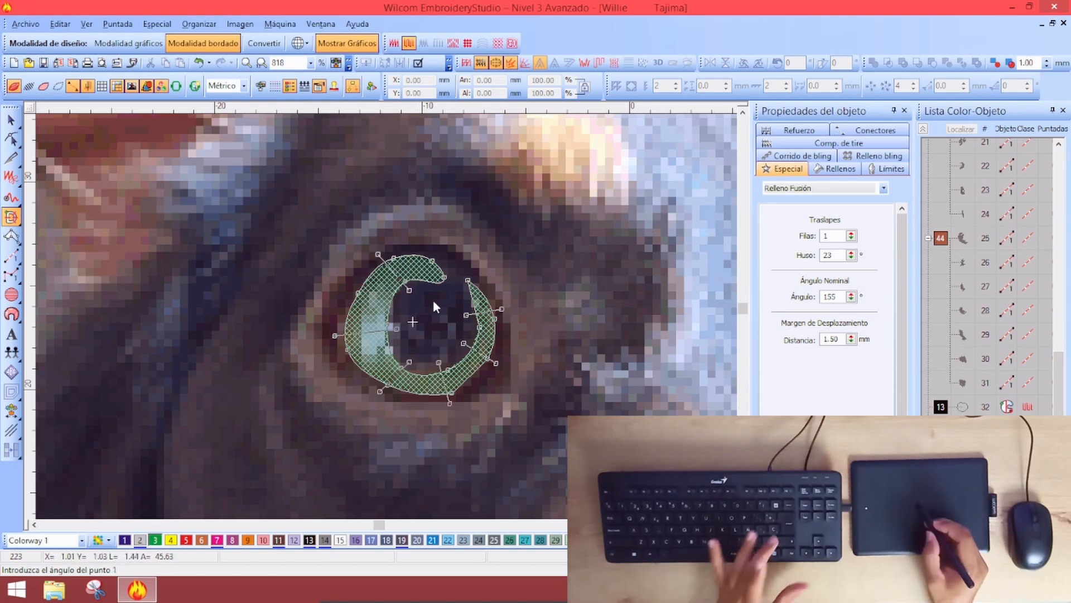
key(Return)
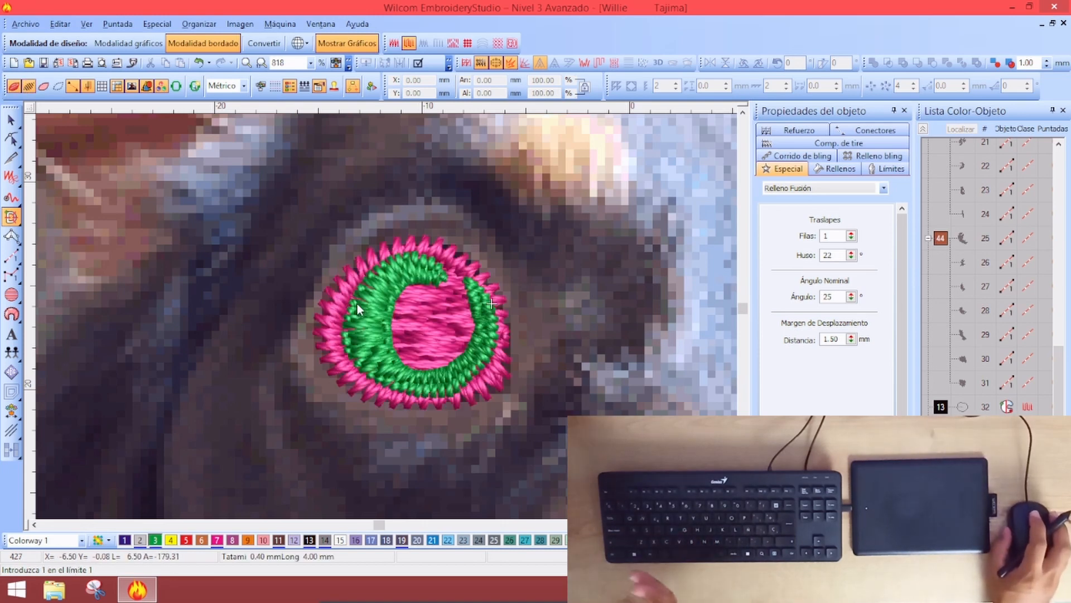
click(11, 120)
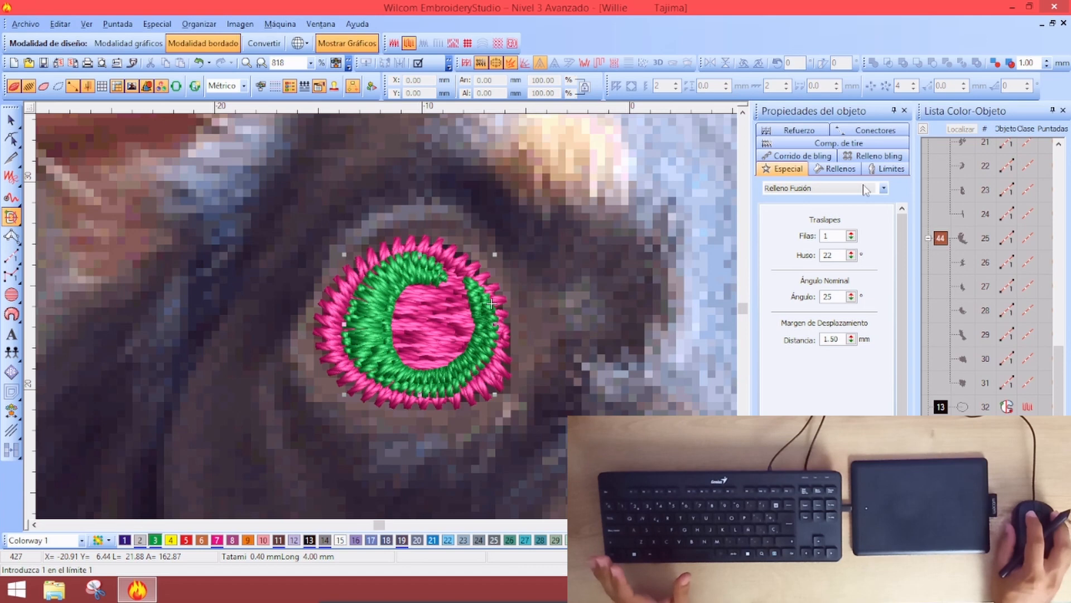
Change the crescent's fill to Plumetis and rotate its stitch angles at the lower right
click(839, 167)
click(837, 188)
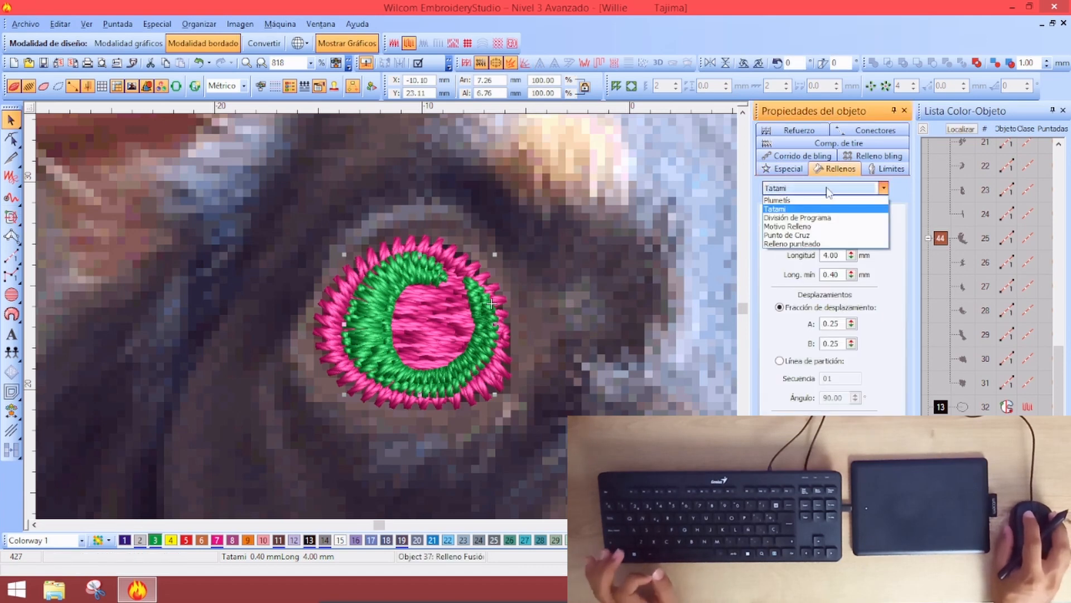
click(815, 212)
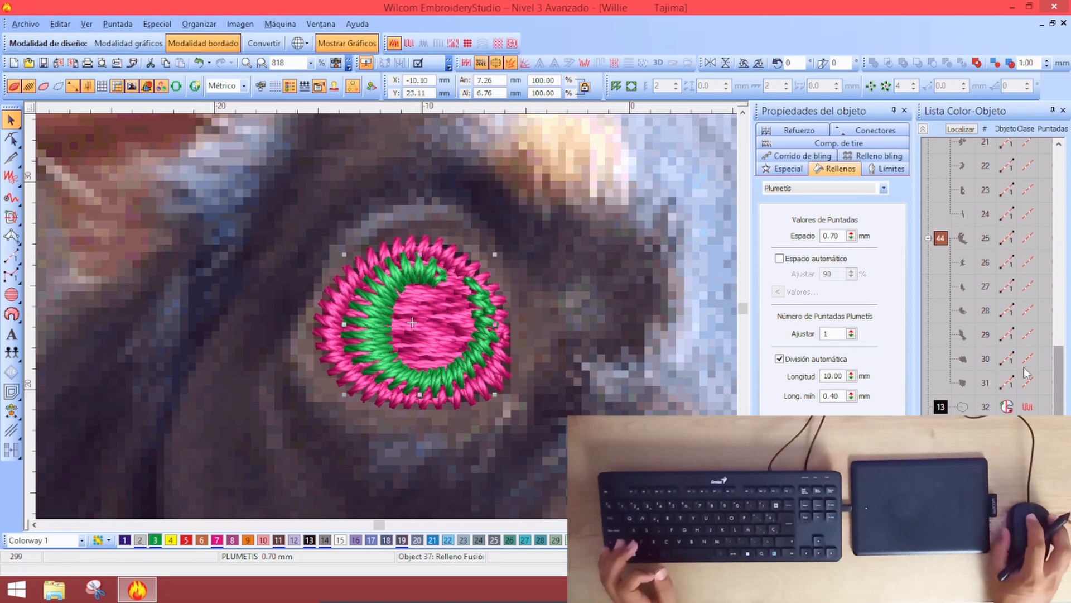
click(11, 138)
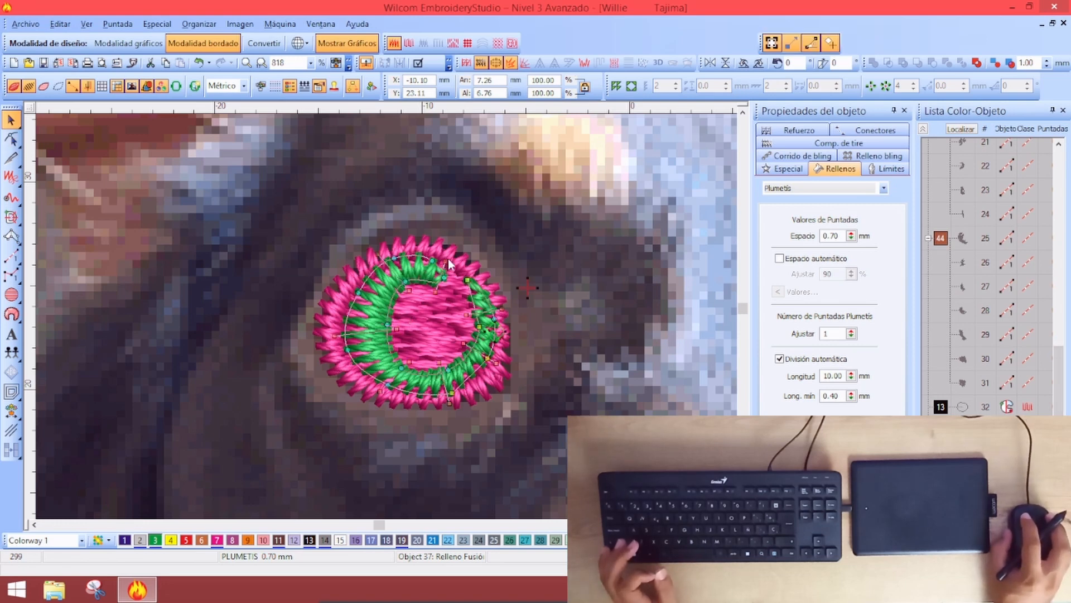
drag(501, 300, 500, 304)
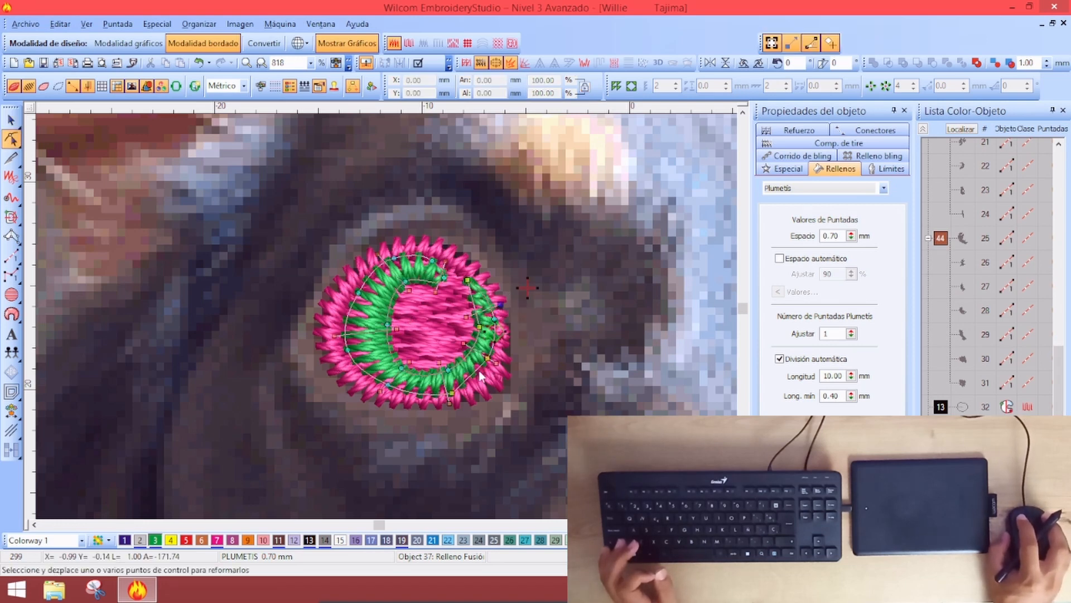
drag(451, 384, 475, 368)
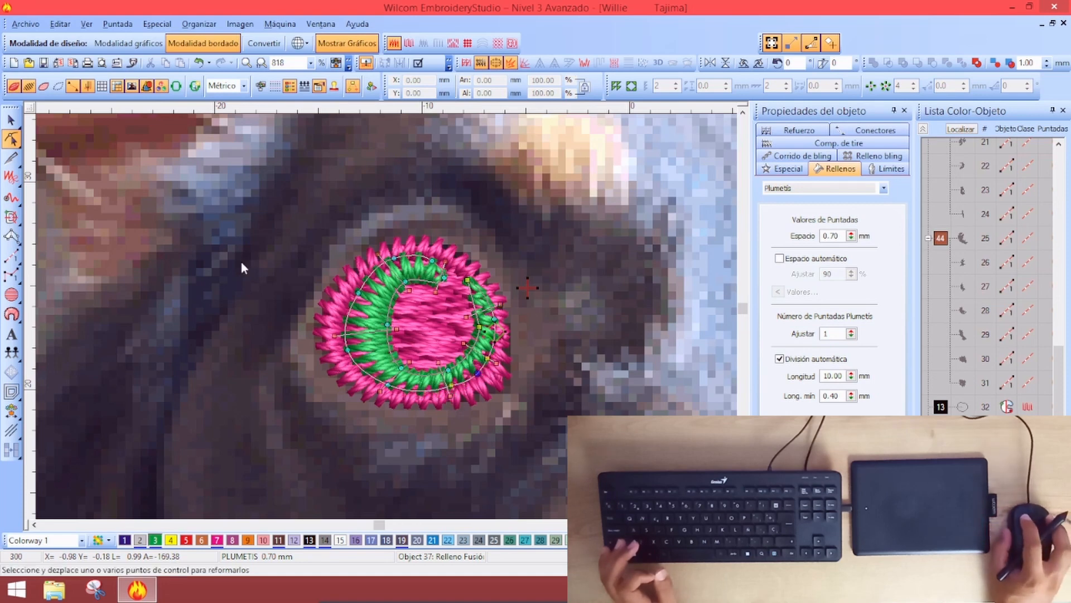
Zoom out to view the whole dog photo and deselect the eye ring
click(10, 118)
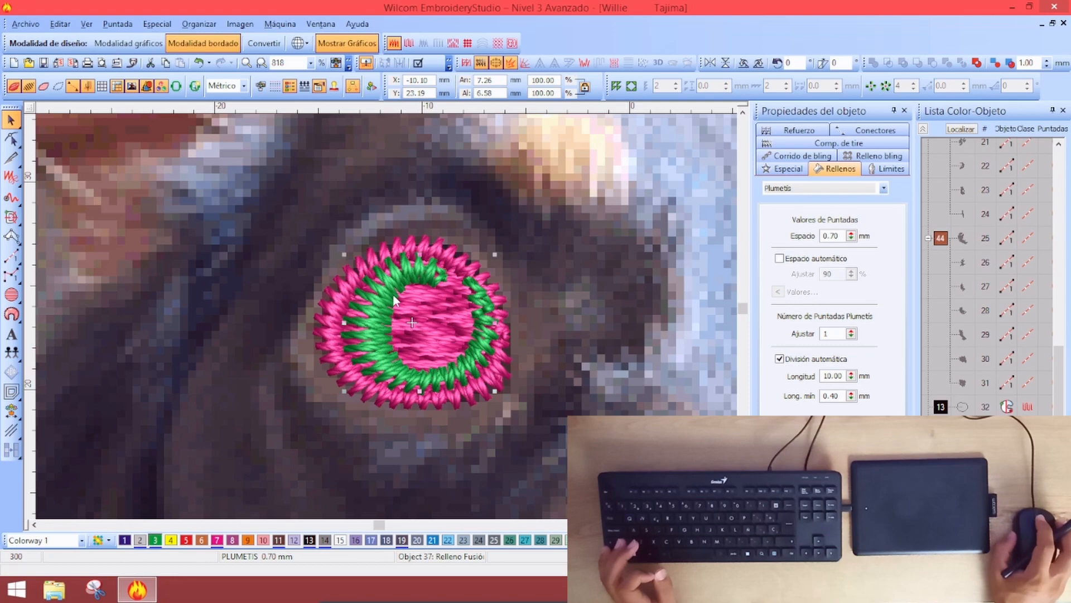
key(shift+z)
key(shift+z)
key(shift+z)
key(z)
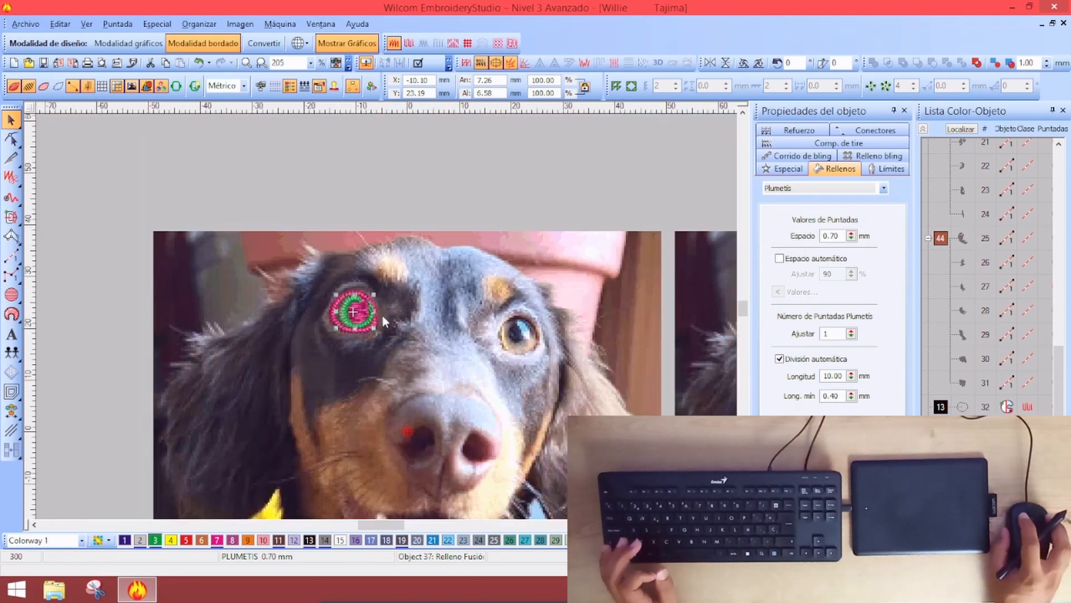
click(130, 149)
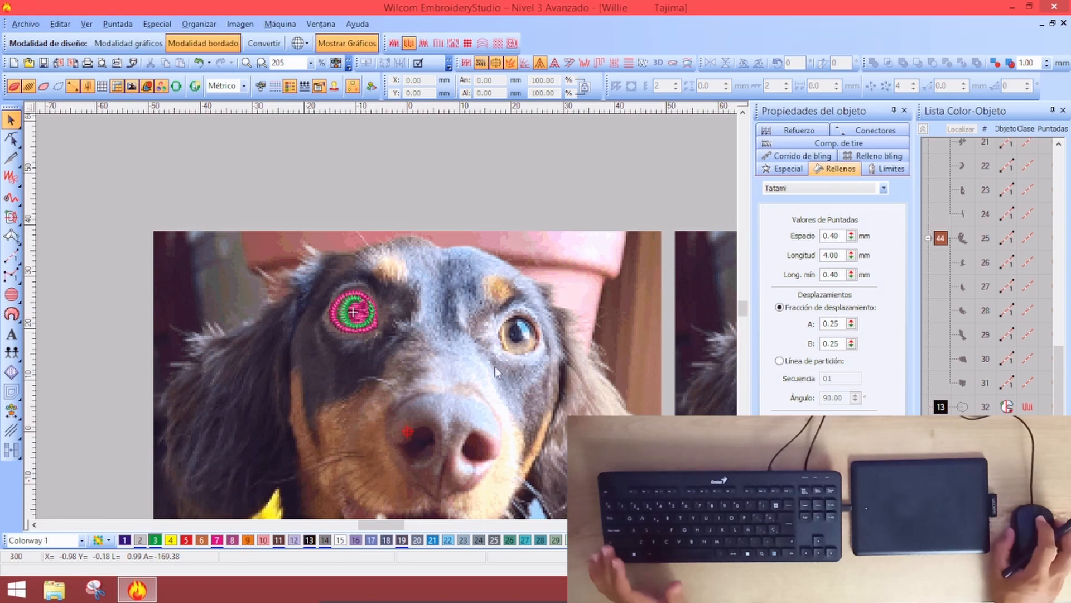
Zoom in on the eye ring and toggle stitches to compare with the photo
key(z)
key(z)
key(s)
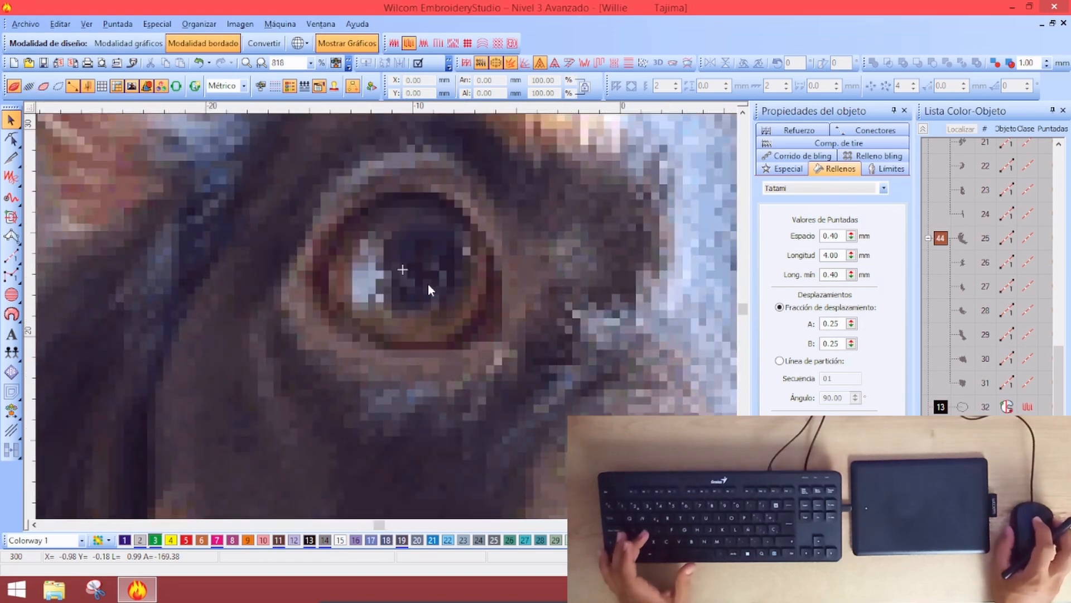
key(s)
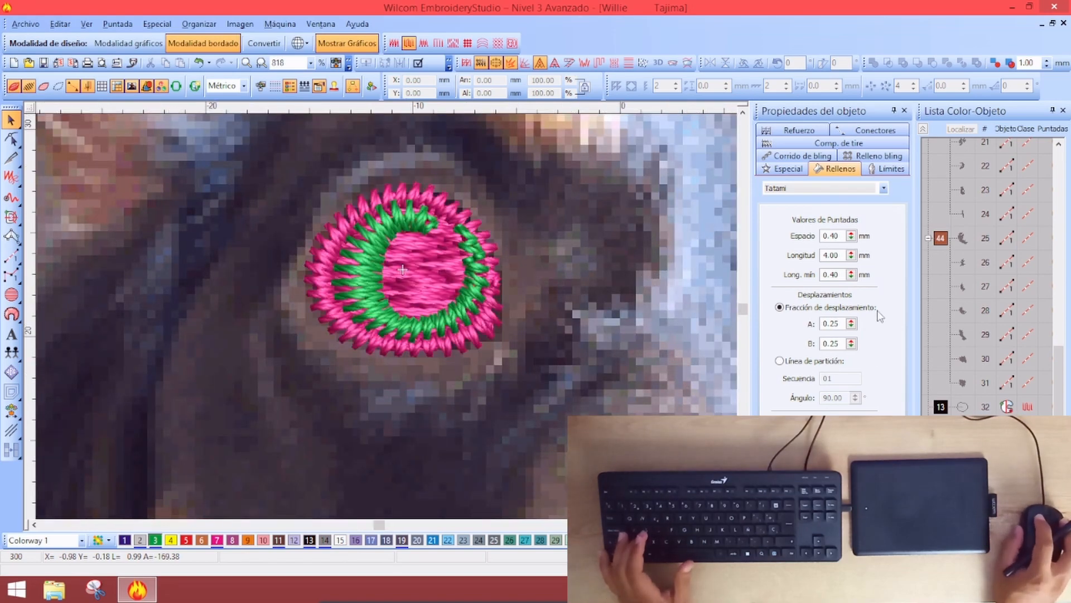
click(927, 343)
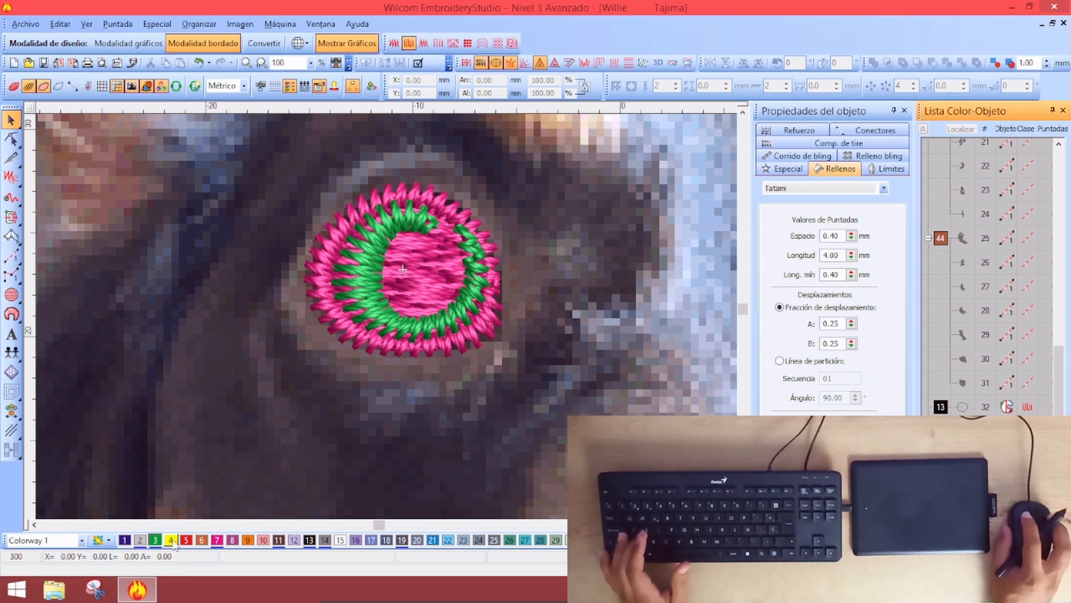
Digitize a round Relleno Fusión fill over the eye highlight with its exit point and angle
click(12, 217)
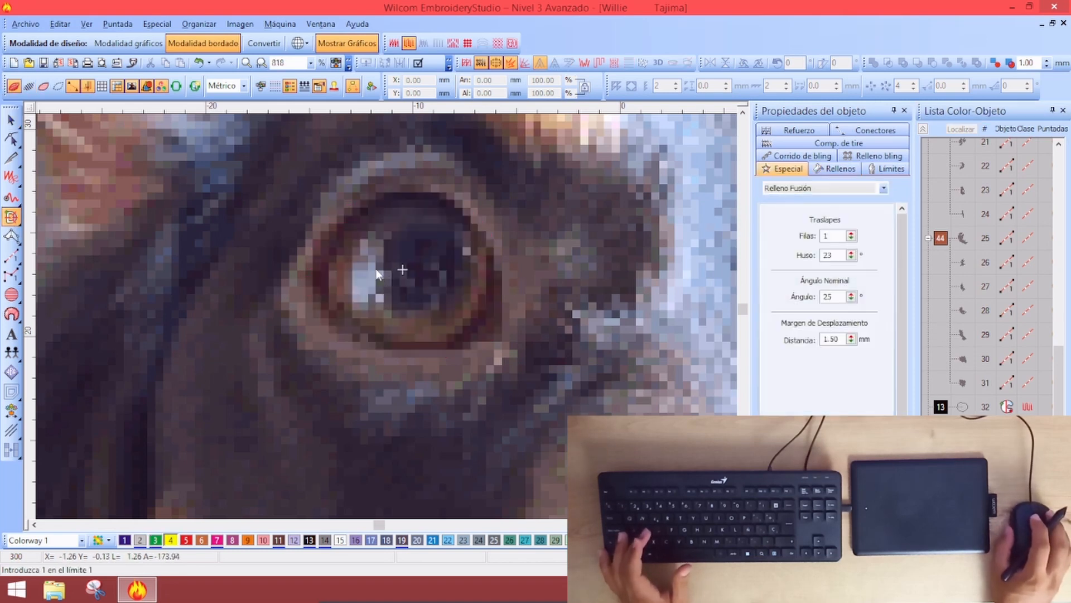
click(346, 296)
click(382, 302)
click(392, 267)
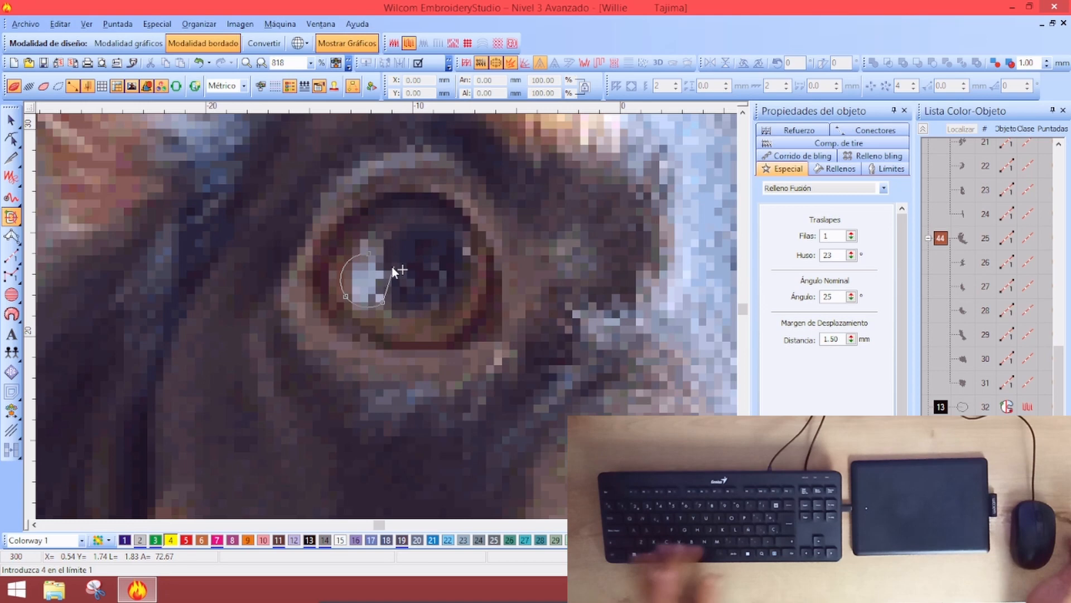
key(Return)
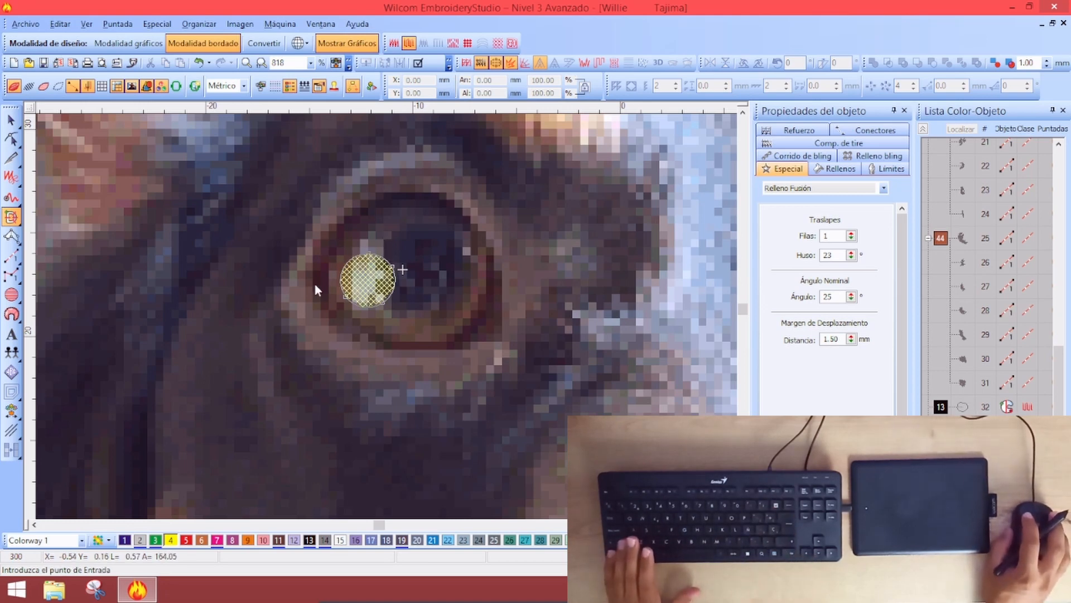
click(403, 269)
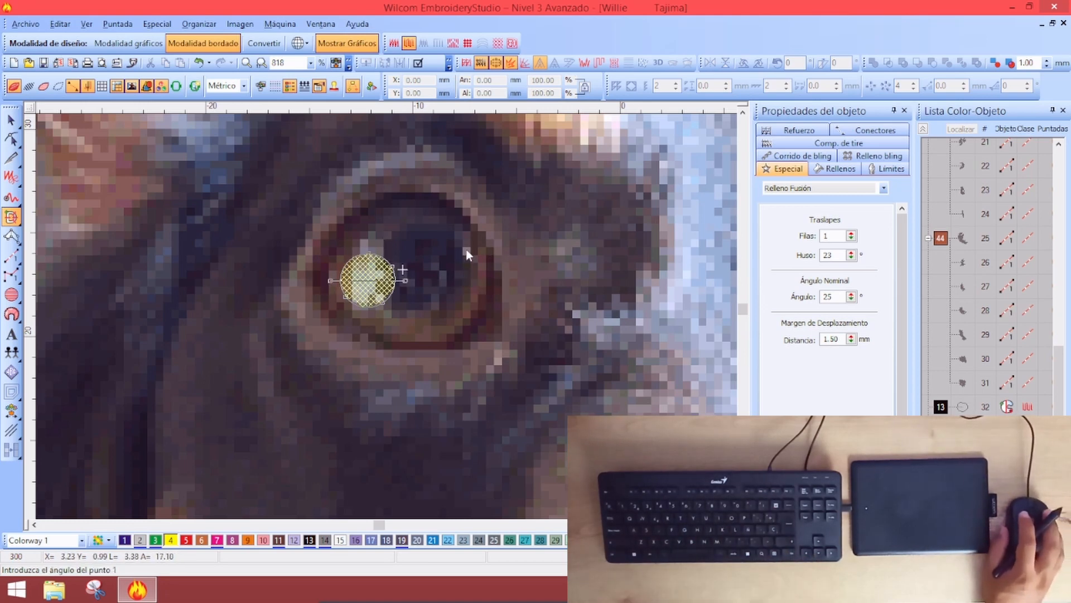
click(56, 87)
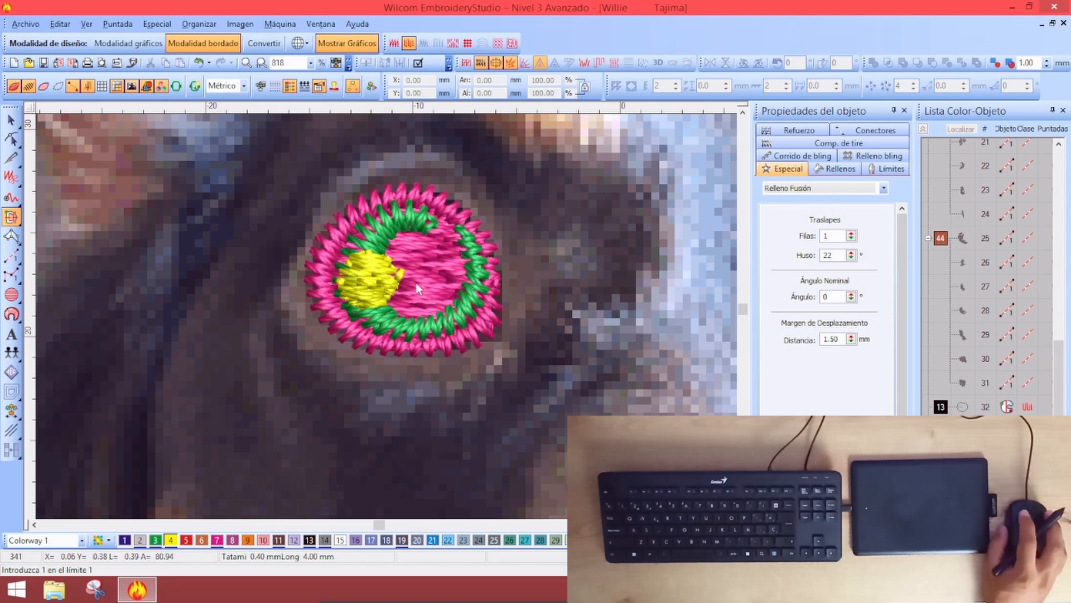
Reshape the yellow highlight with a new stitch angle and pull its right edge up-left
click(10, 120)
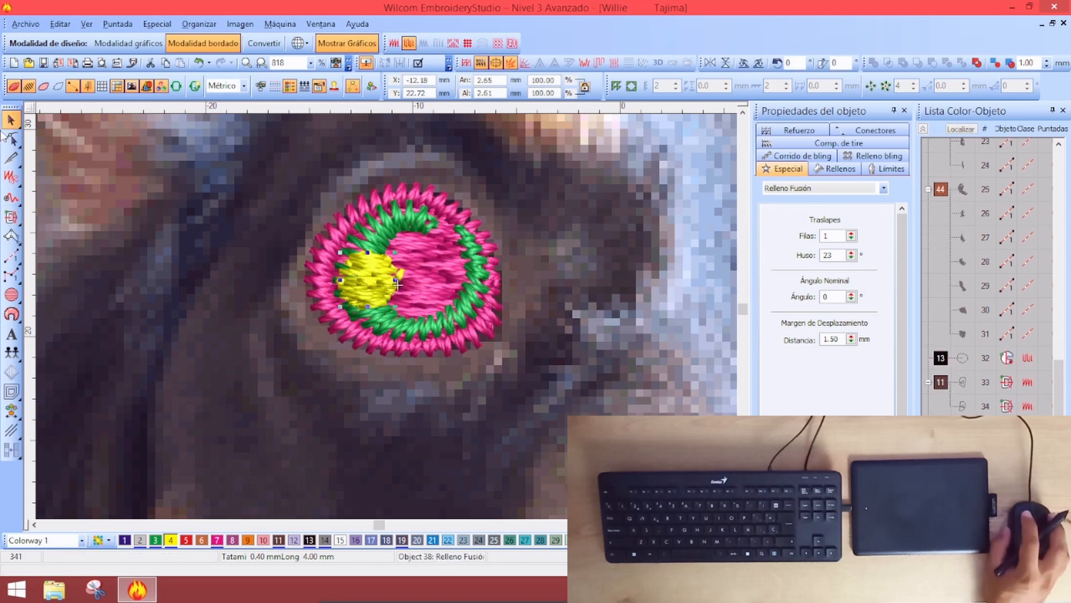
click(11, 138)
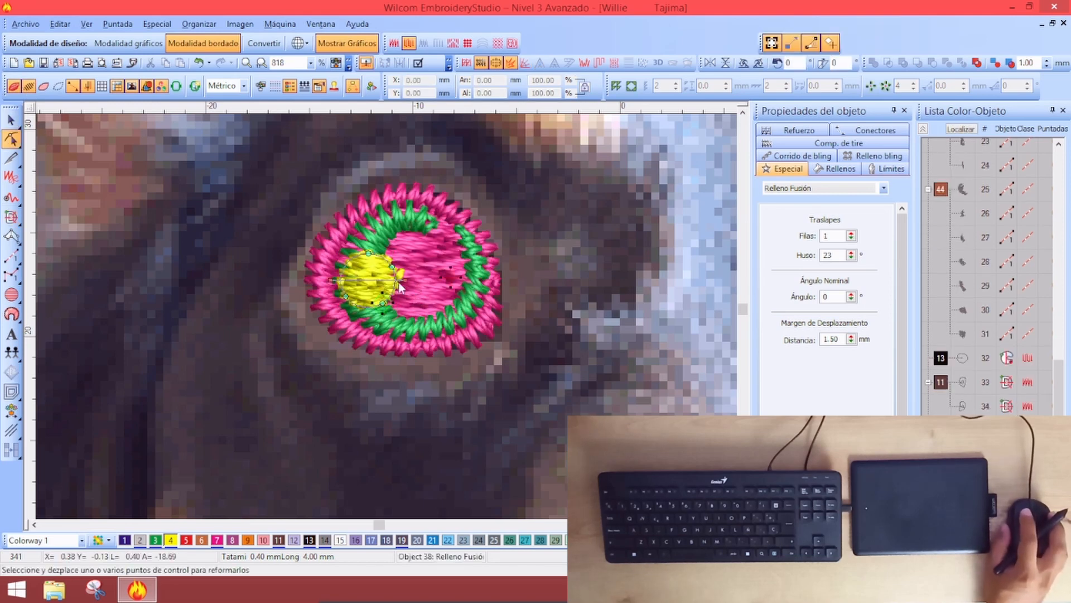
click(357, 207)
drag(339, 285, 351, 325)
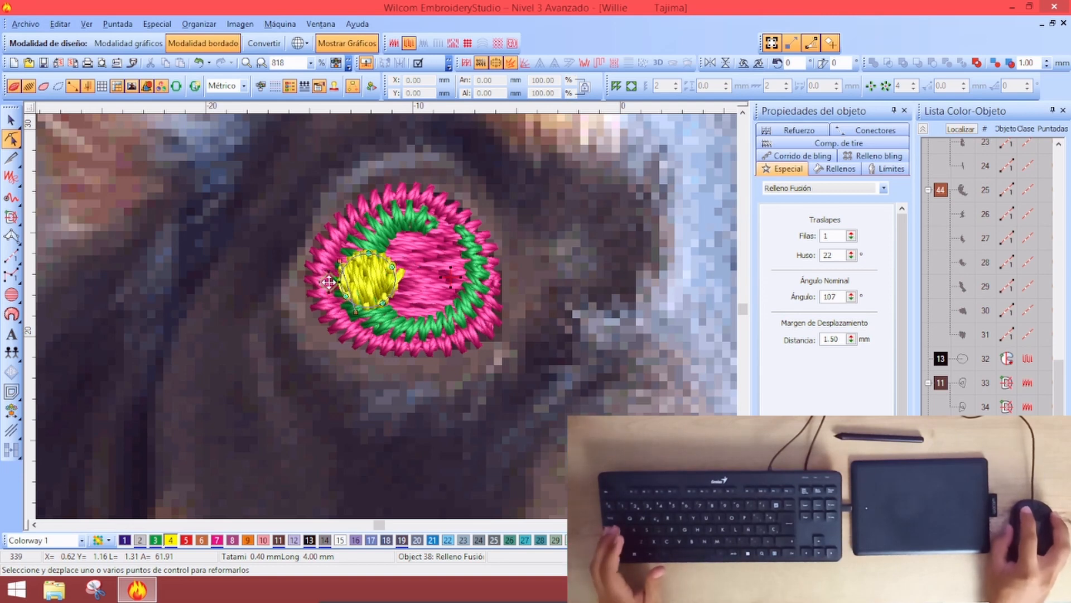
drag(406, 273, 384, 268)
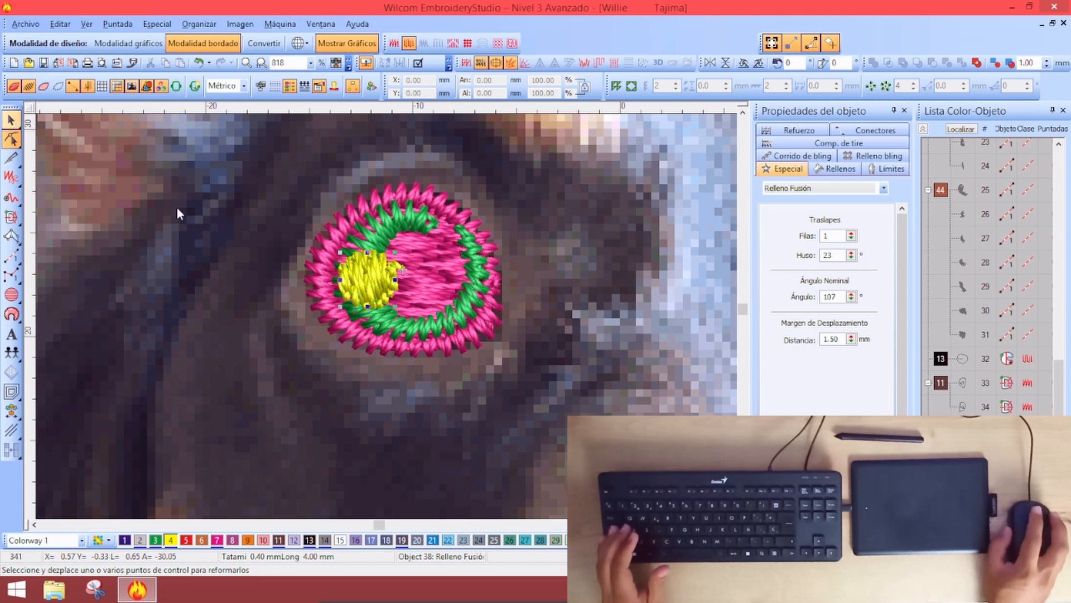
key(Escape)
Change the yellow highlight's fill type to Plumetis, then zoom out and deselect
click(835, 169)
click(804, 188)
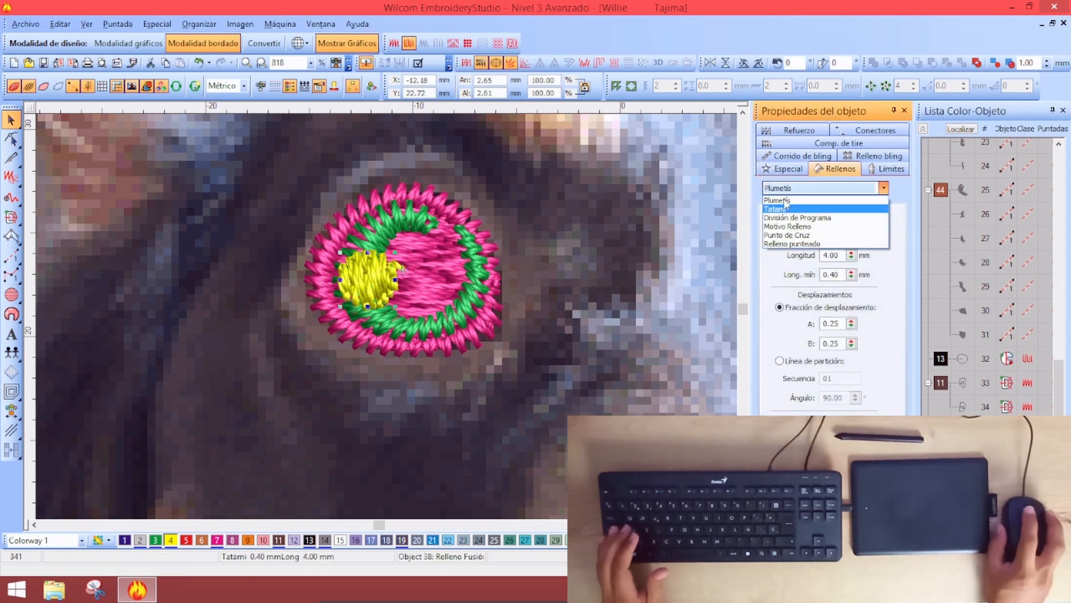
click(786, 200)
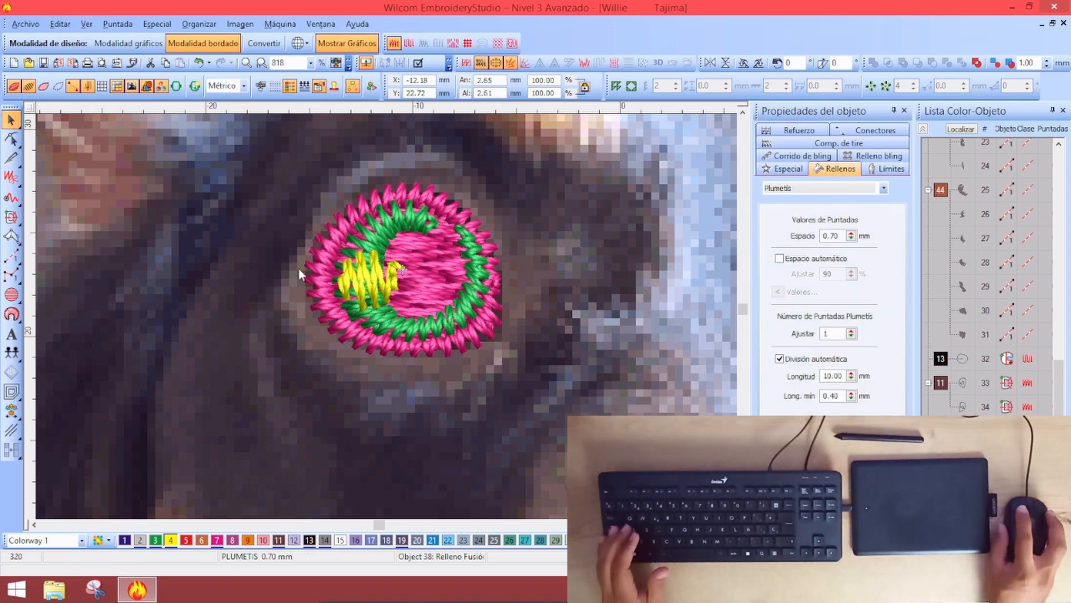
key(shift+z)
key(Escape)
key(shift+z)
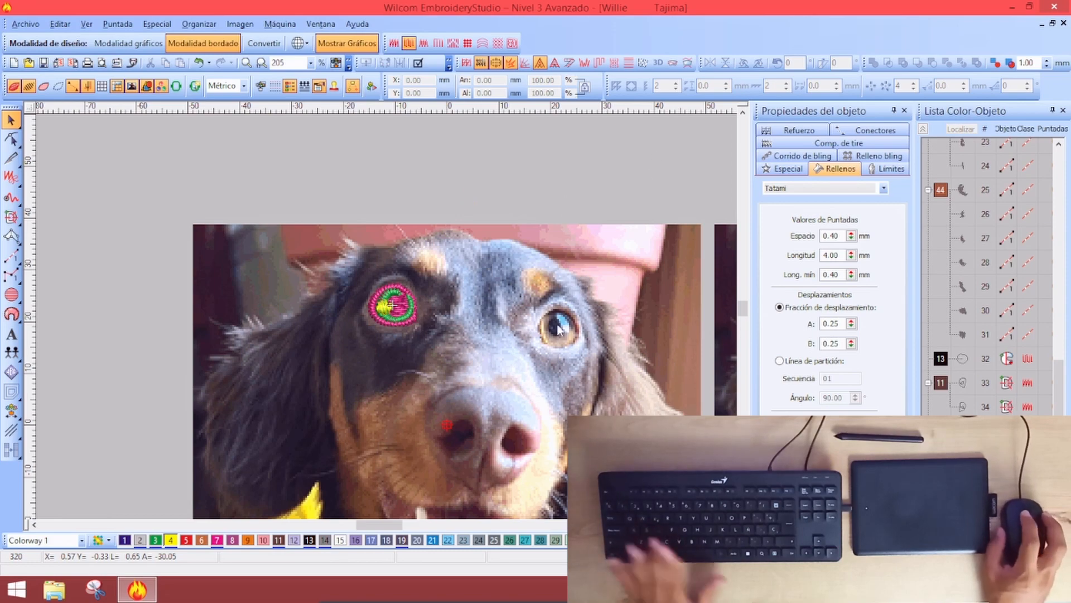
Zoom in on the other eye and start a Relleno Fusión fill set to Plumetis
key(z)
key(z)
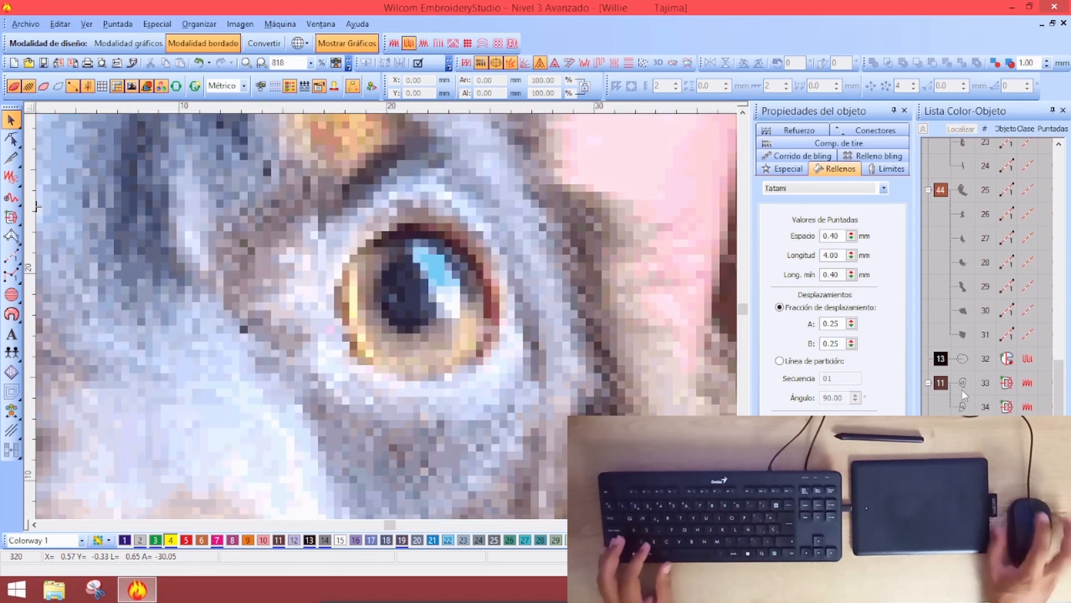
click(936, 307)
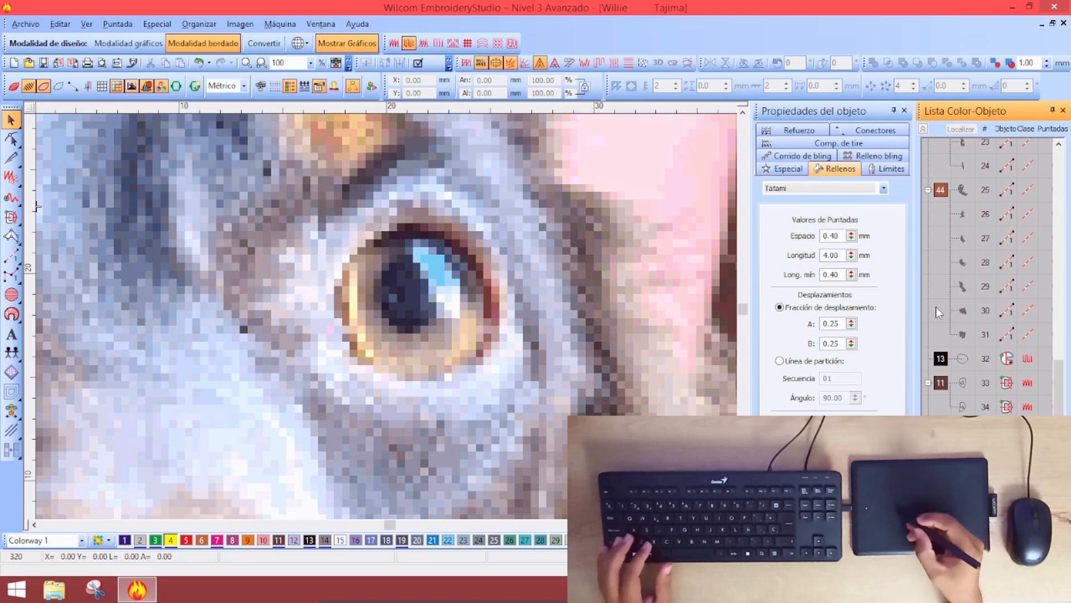
key(f)
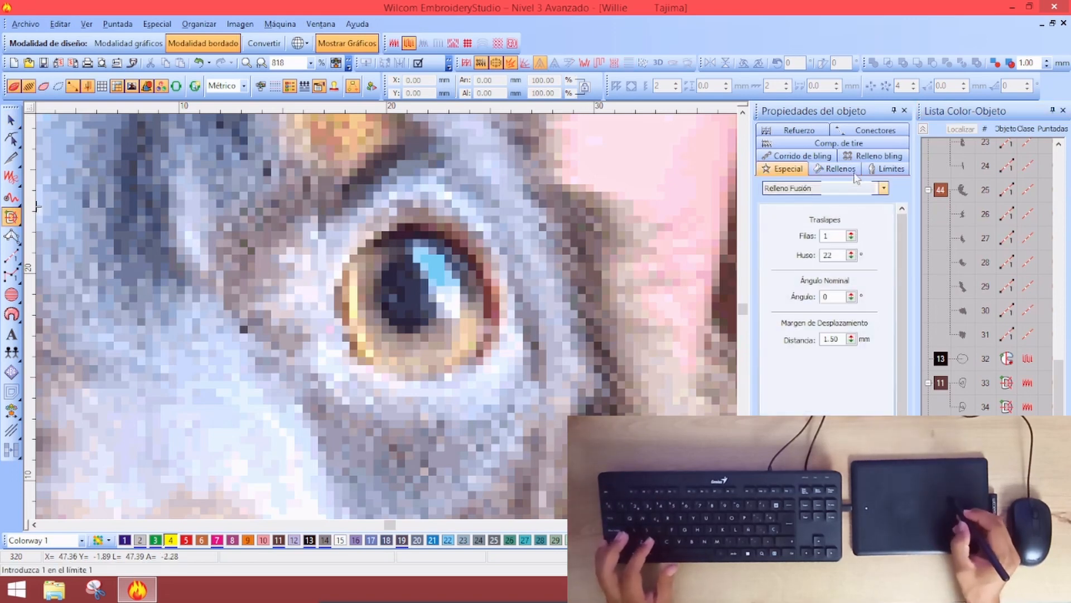
click(835, 169)
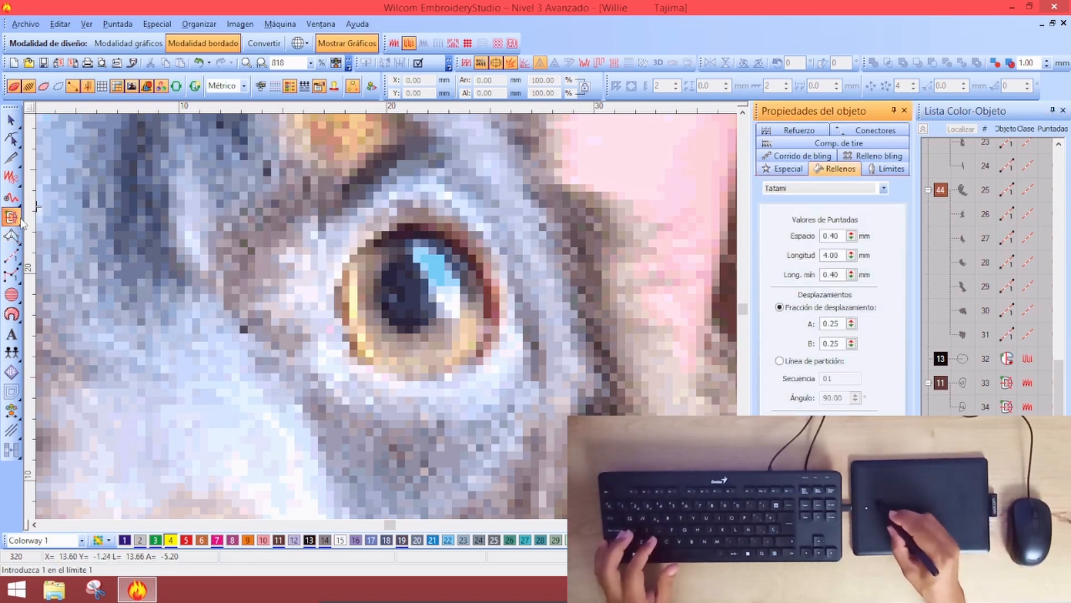
click(824, 188)
click(798, 208)
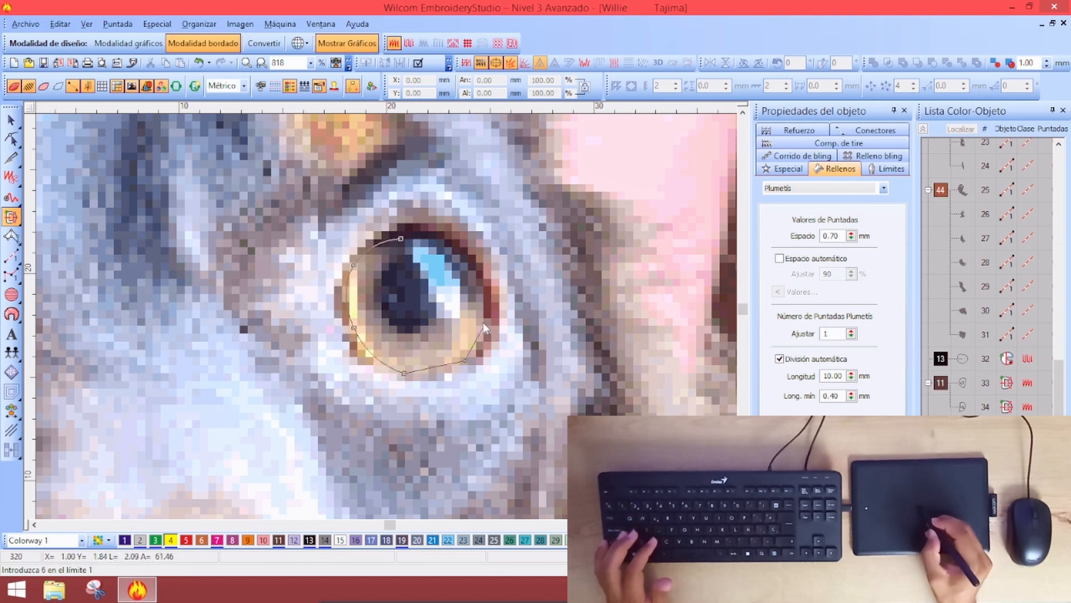
Fix a misplaced point and trace outline points around the eye's lower and right side
key(BackSpace)
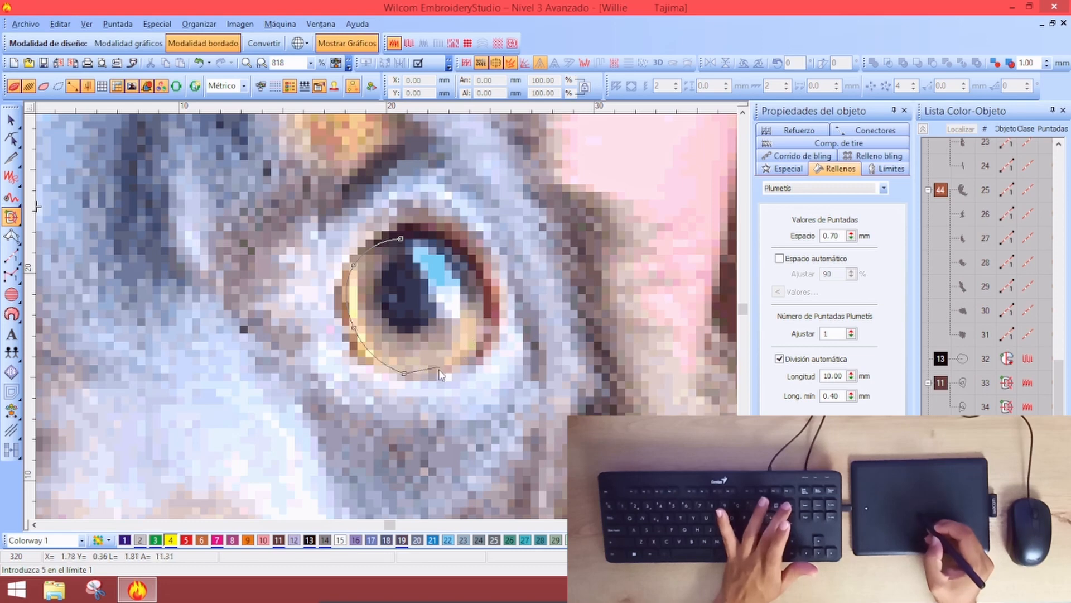
click(438, 368)
click(473, 343)
click(482, 299)
click(452, 254)
Close the outer and inner boundaries around the eye and generate the ring's stitching
click(421, 238)
key(Return)
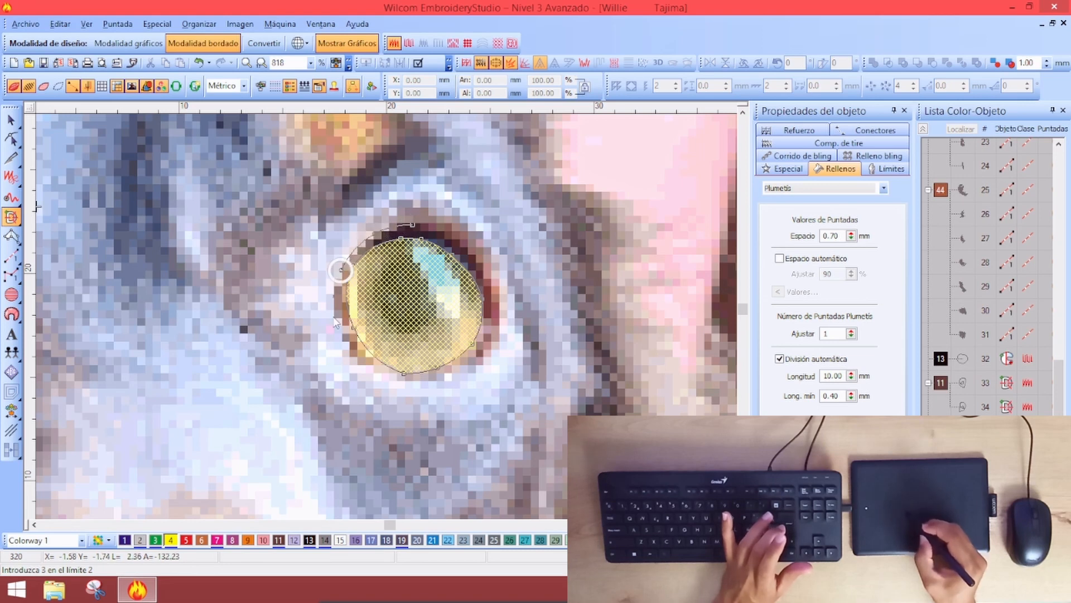
click(385, 377)
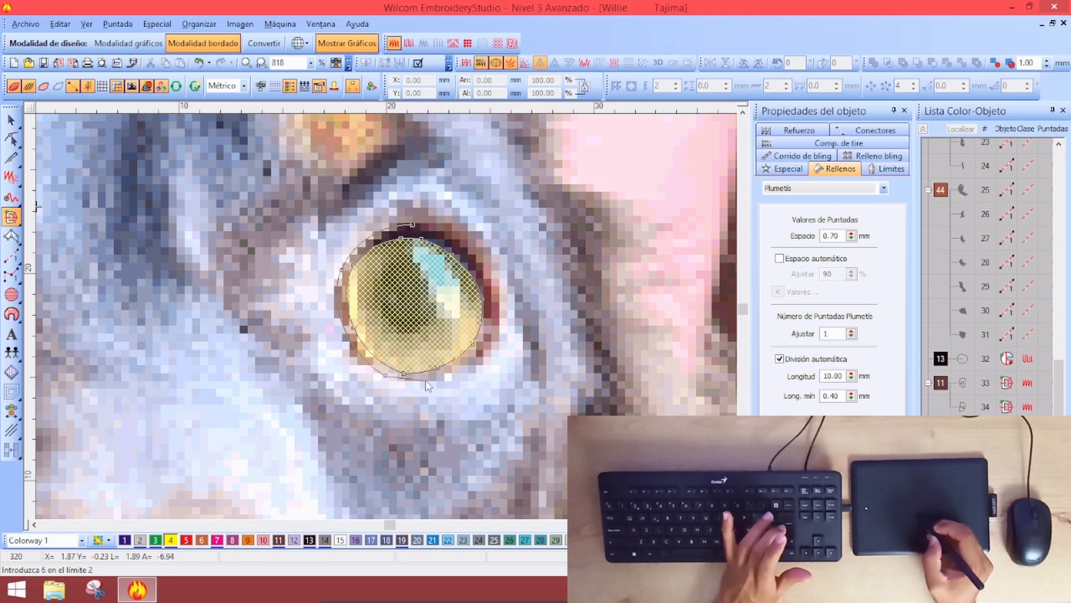
click(478, 263)
click(444, 232)
key(Return)
click(396, 324)
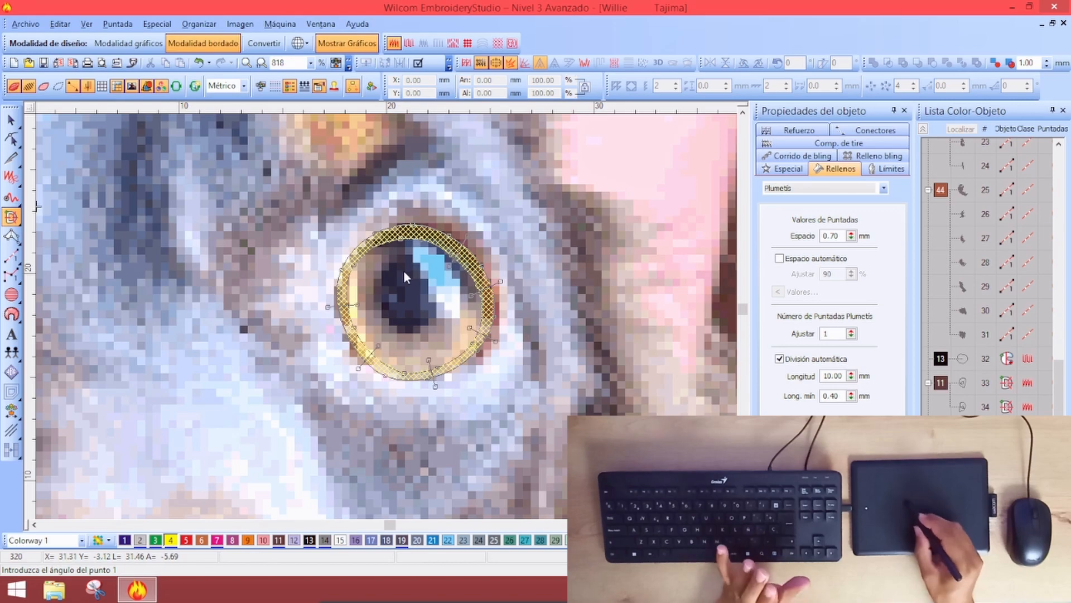
click(395, 225)
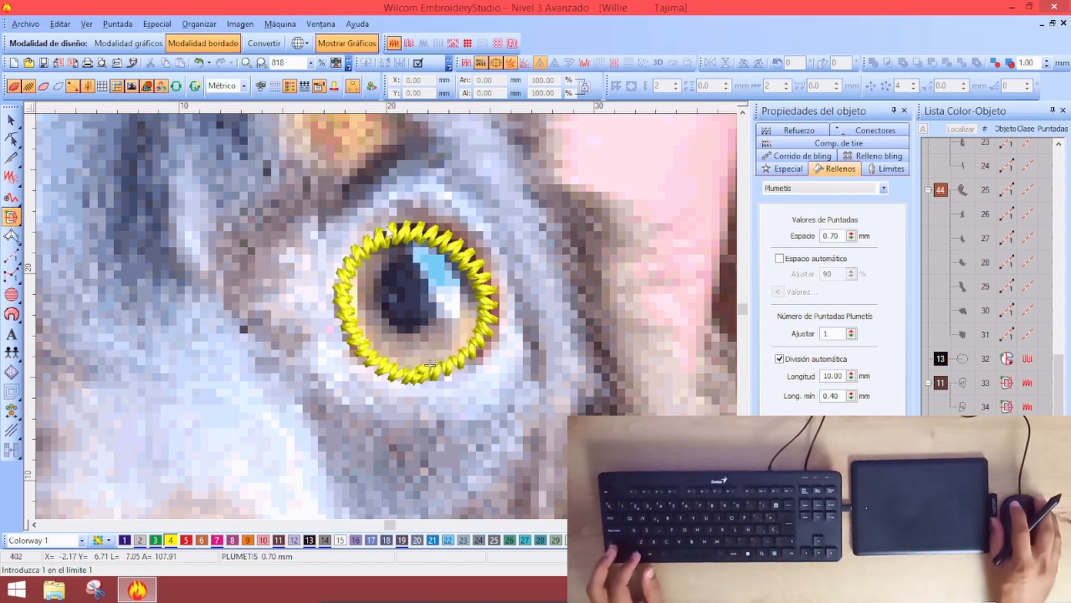
key(shift+z)
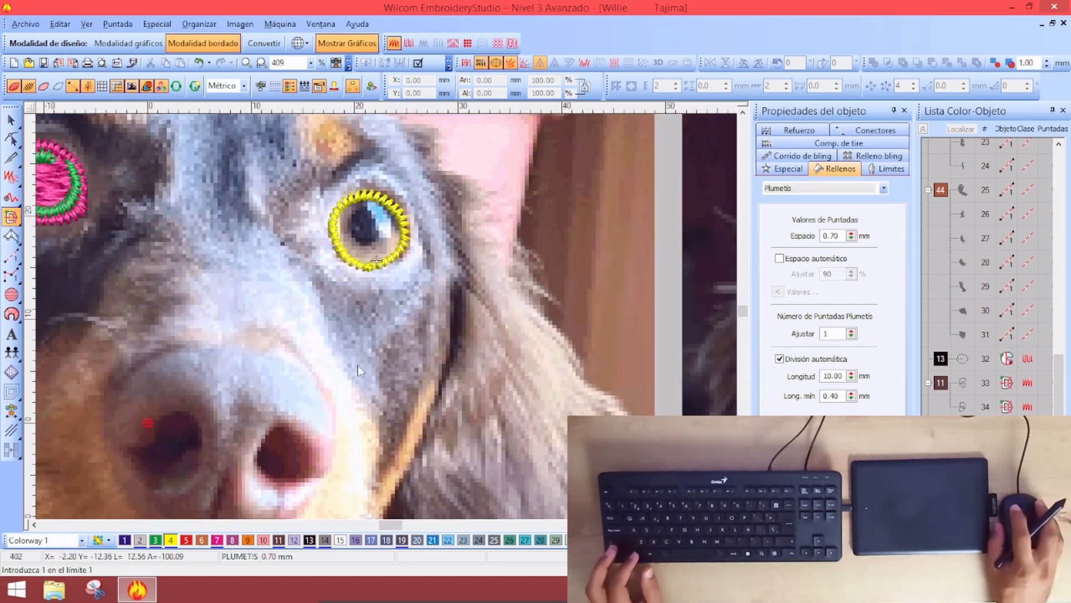
Select the finished eye ring and recolour it pink with swatch 7
click(11, 120)
click(215, 541)
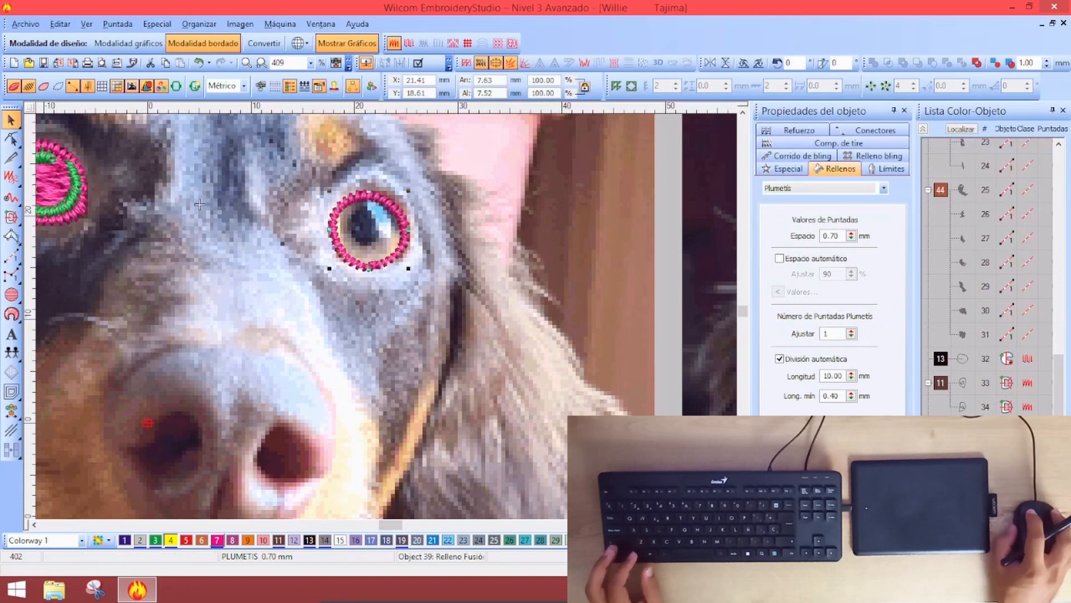
click(199, 204)
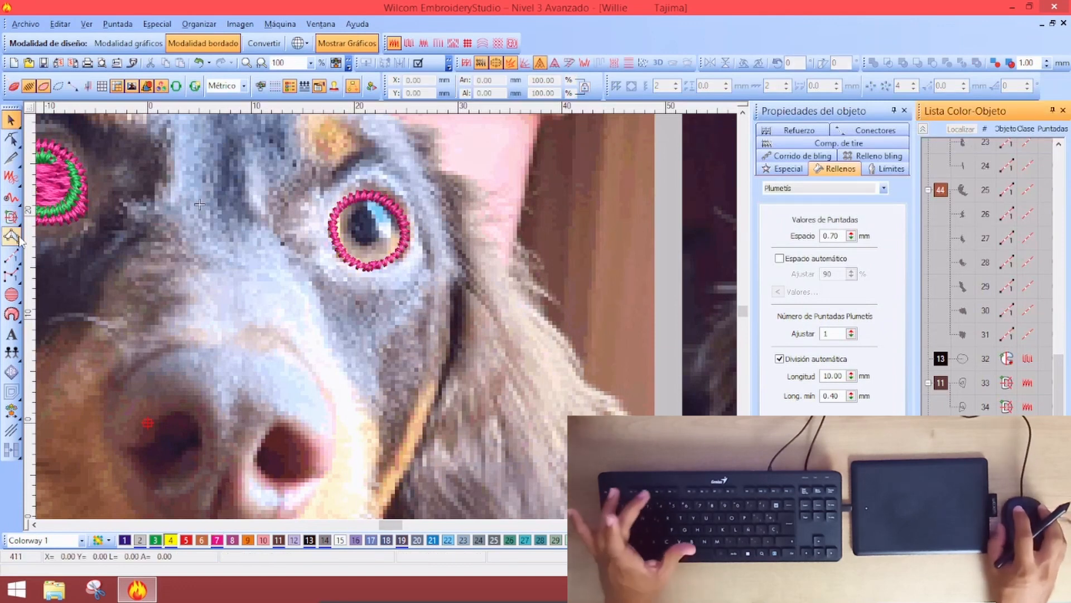
Start a Complex Fill shape with Tatami chosen as the fill type
click(11, 218)
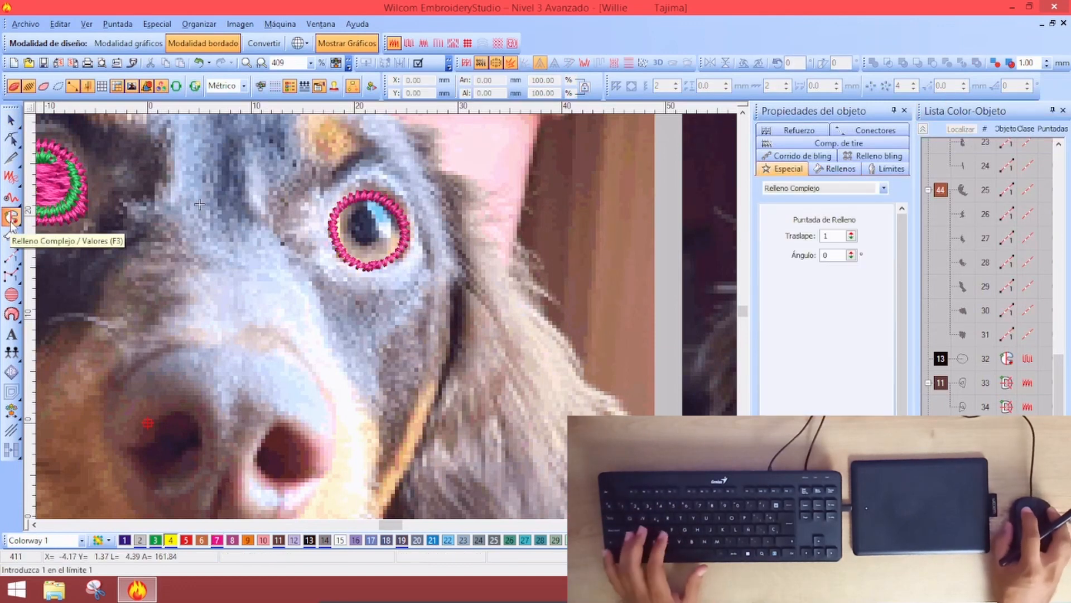
click(814, 188)
click(814, 196)
click(814, 190)
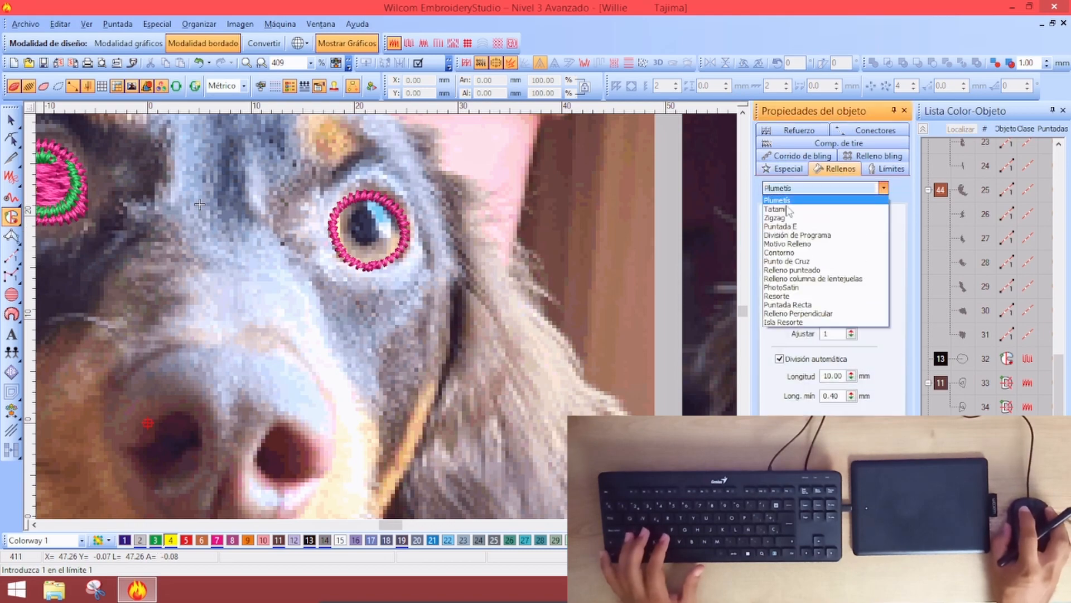
click(781, 209)
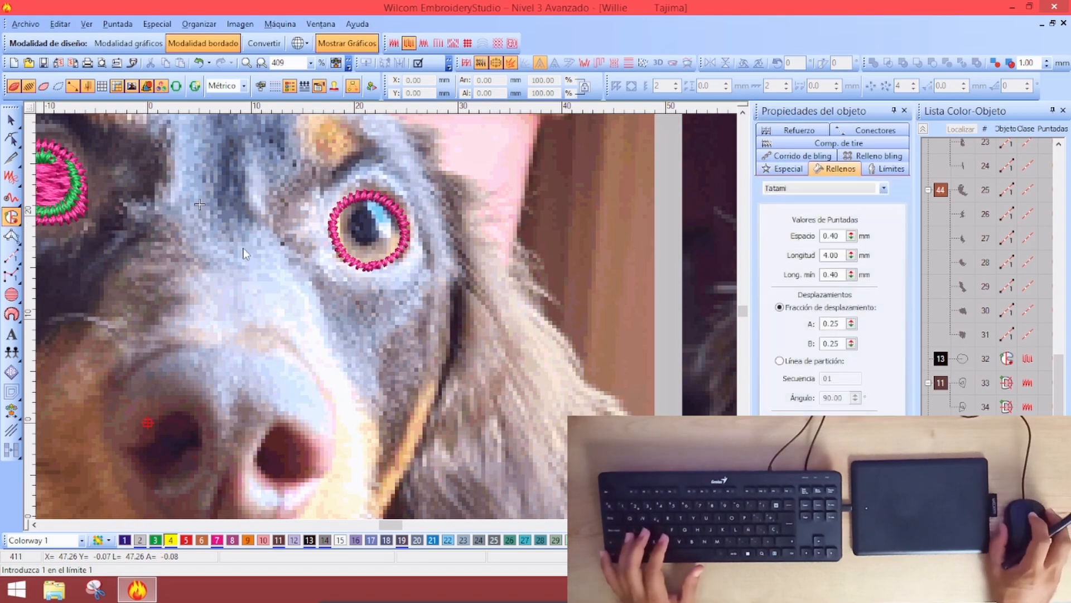
key(z)
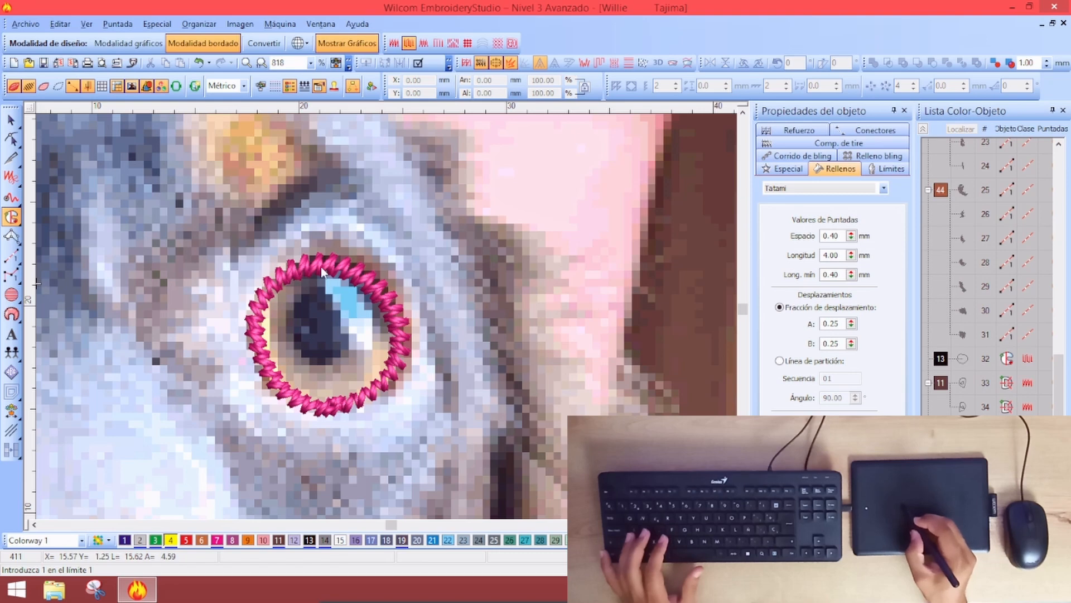
Trace a curved boundary inside the eye ring and generate the fill without holes
right_click(278, 278)
right_click(259, 308)
right_click(258, 355)
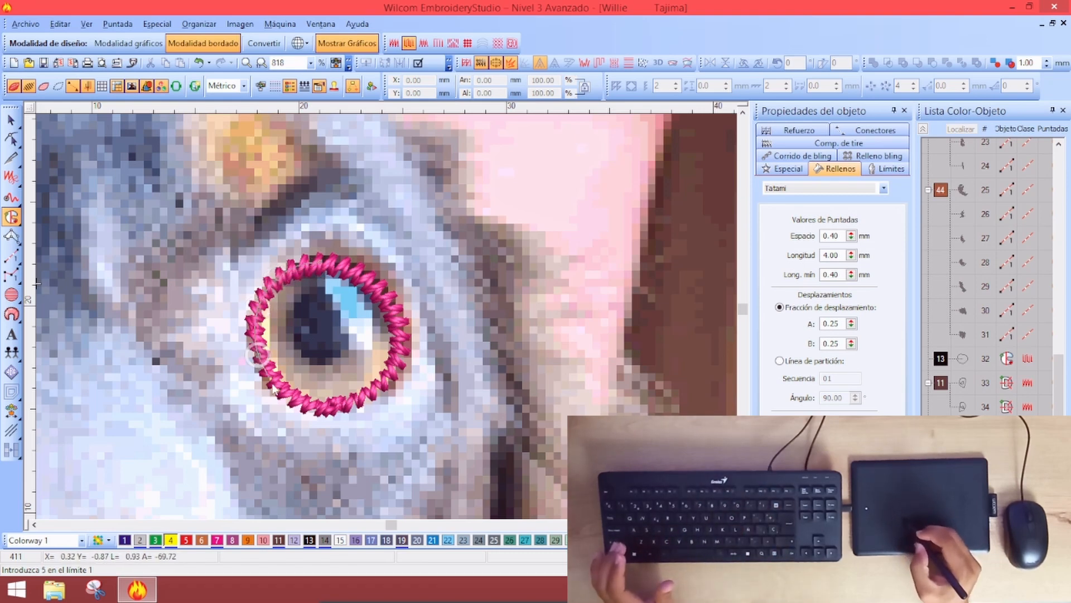
right_click(283, 394)
right_click(326, 412)
right_click(370, 395)
right_click(396, 360)
right_click(389, 307)
right_click(356, 275)
key(Return)
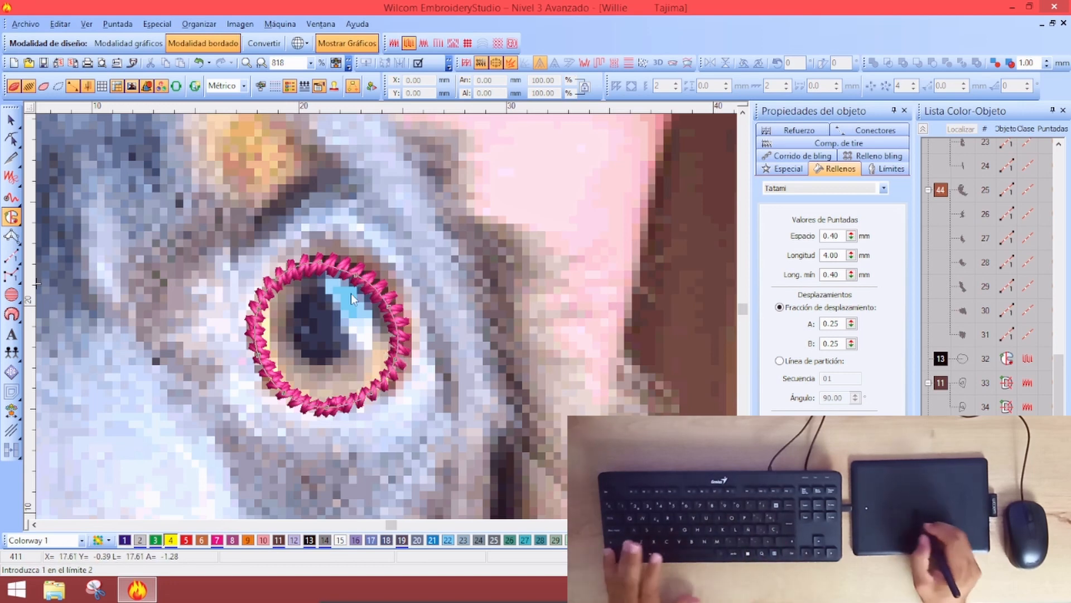
key(Return)
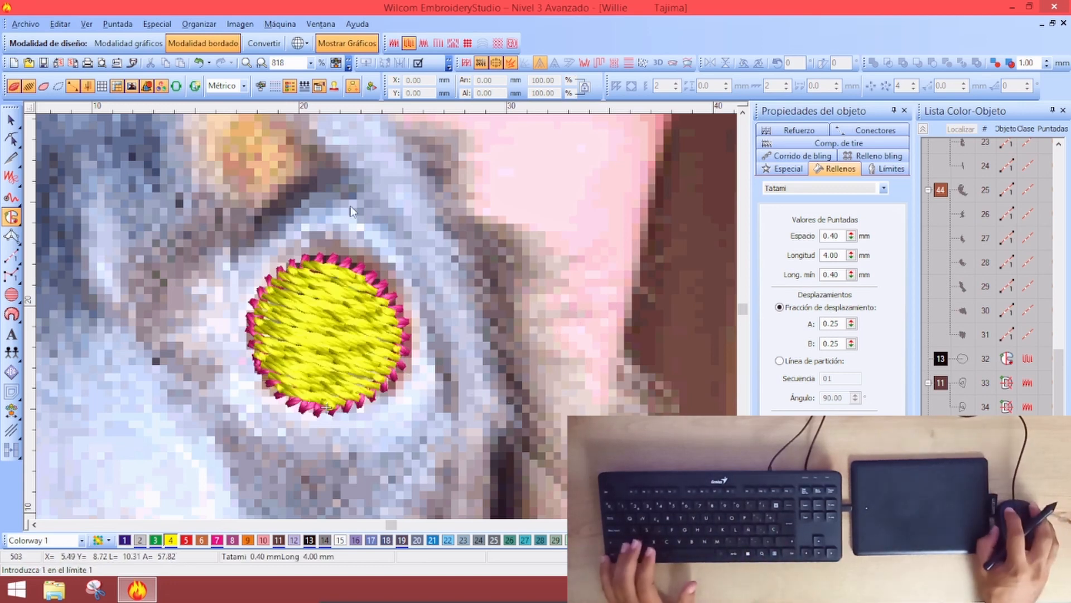
Make the fill's stitch angle horizontal and recolour it pink with swatch 7
key(h)
drag(545, 413, 564, 317)
drag(1058, 362, 1059, 380)
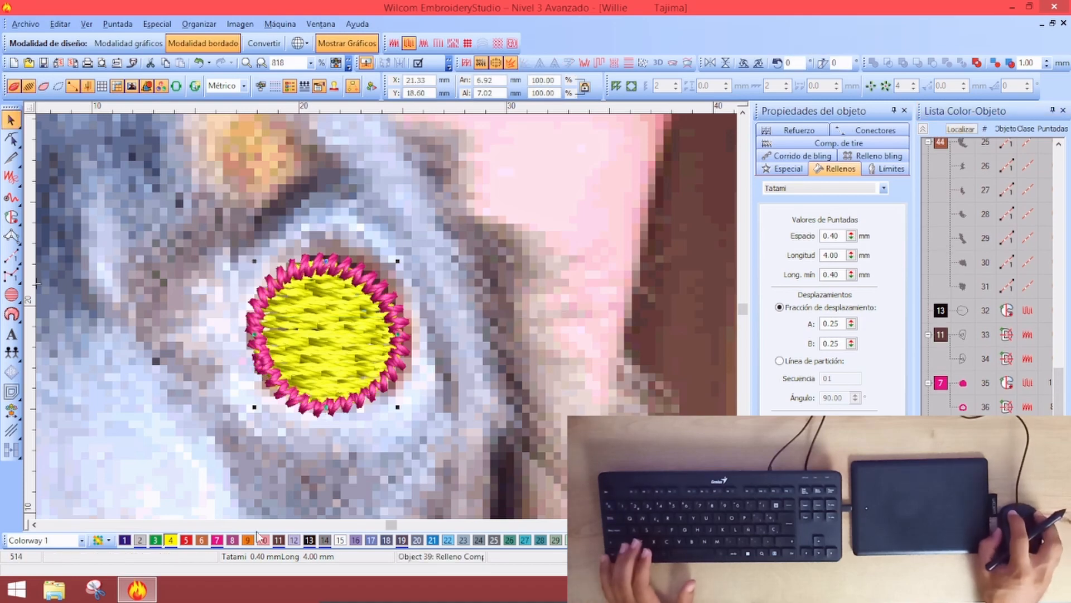
click(215, 541)
key(Escape)
key(shift+z)
key(shift+z)
key(shift+z)
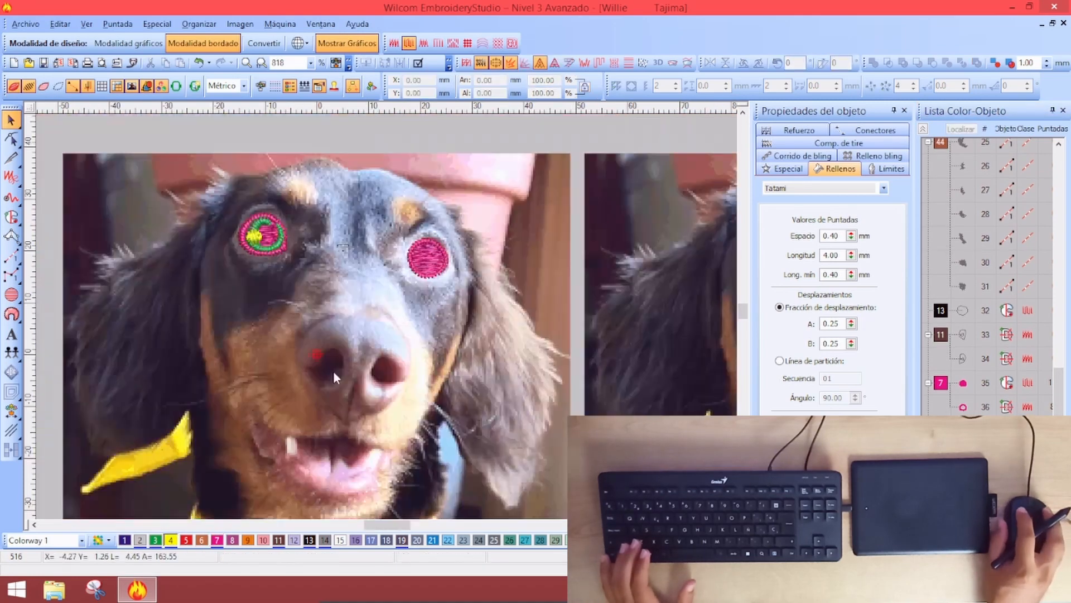
Zoom in on the eye and start a Fusion Fill with Plumetis as the fill type
key(z)
key(z)
key(z)
key(shift+z)
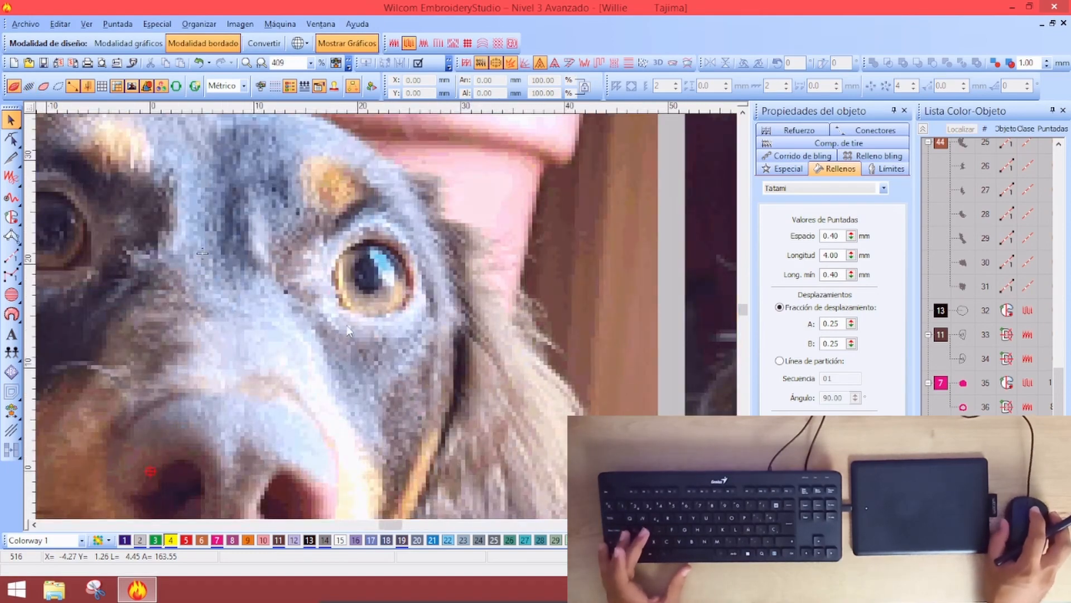
key(z)
click(937, 356)
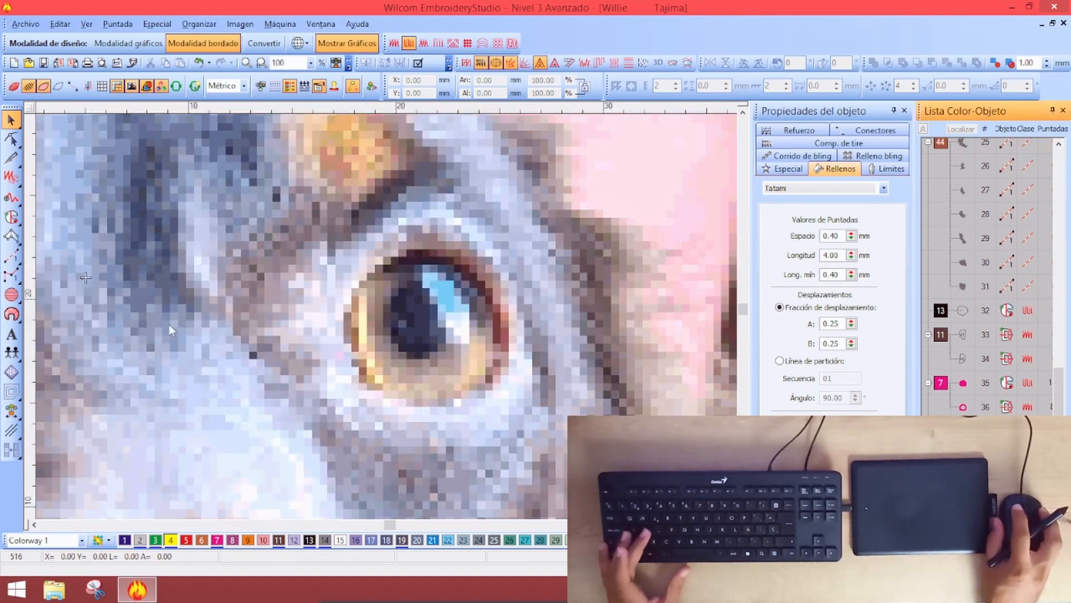
click(11, 217)
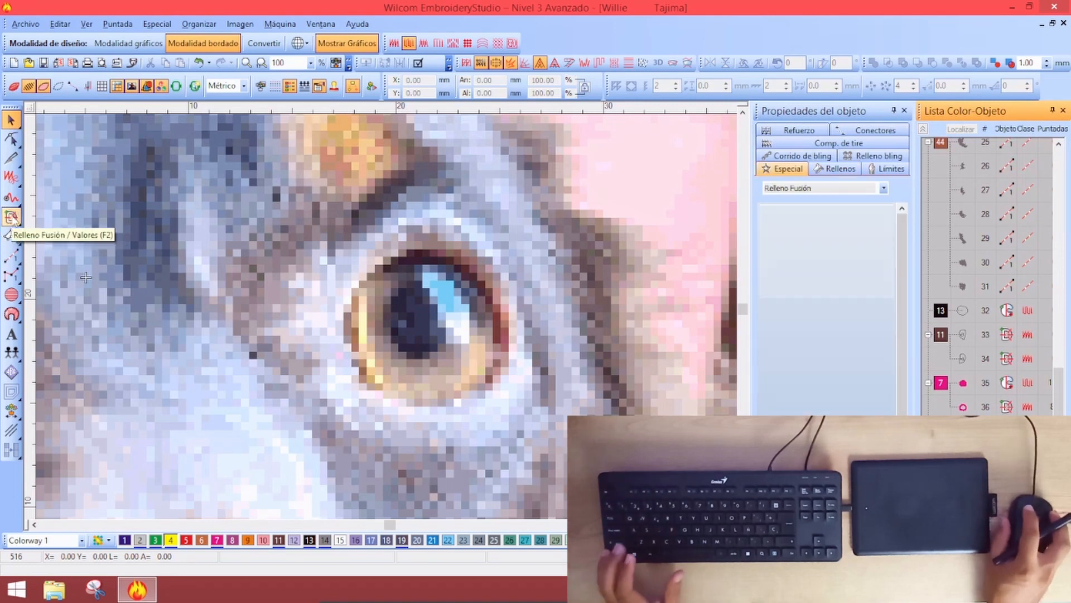
click(835, 169)
click(821, 188)
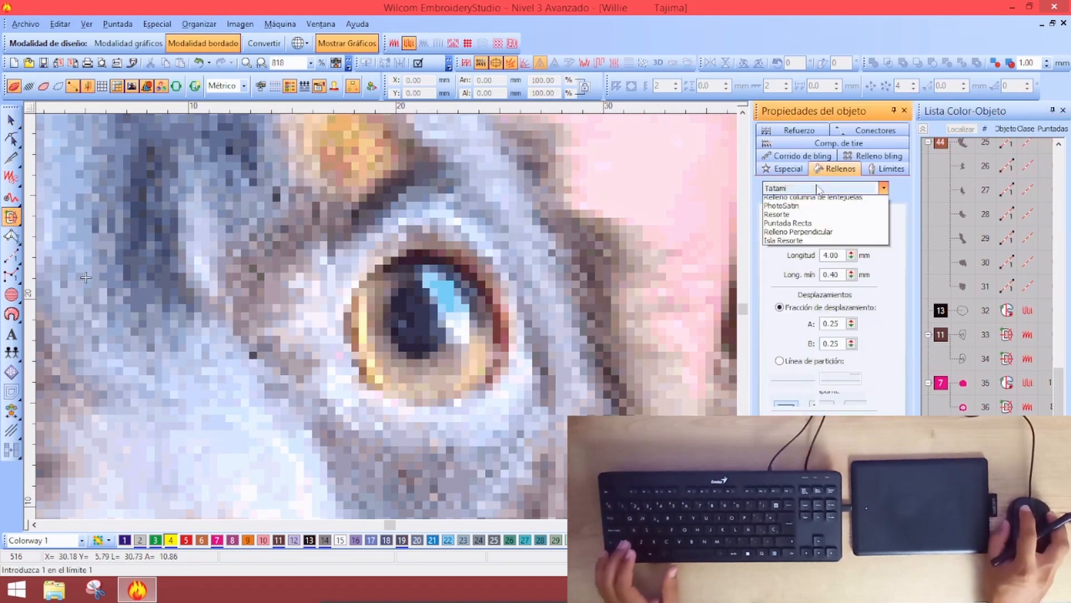
click(794, 201)
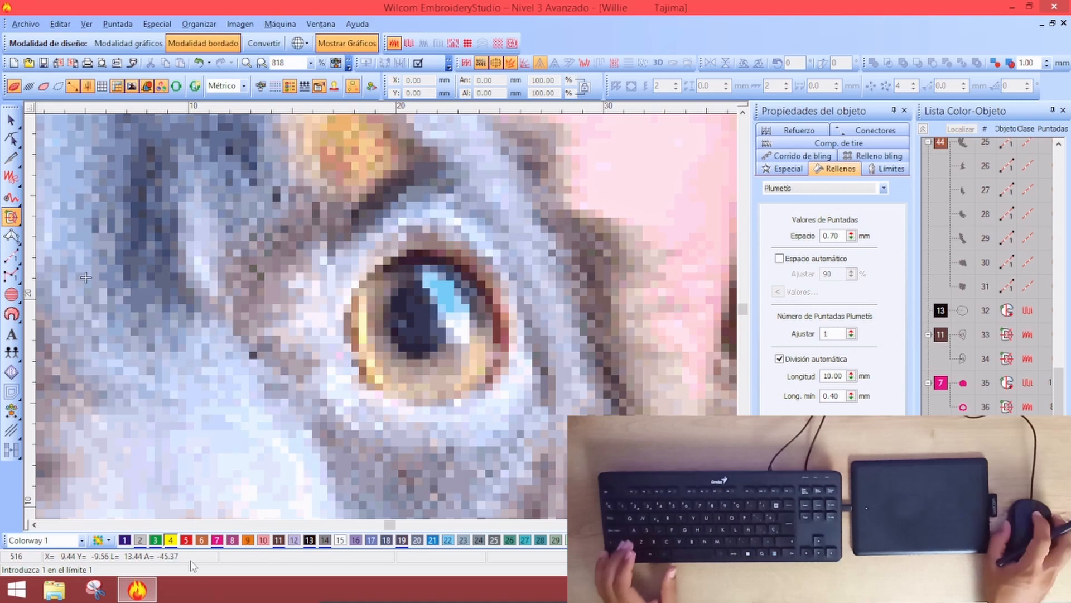
key(shift+z)
key(shift+z)
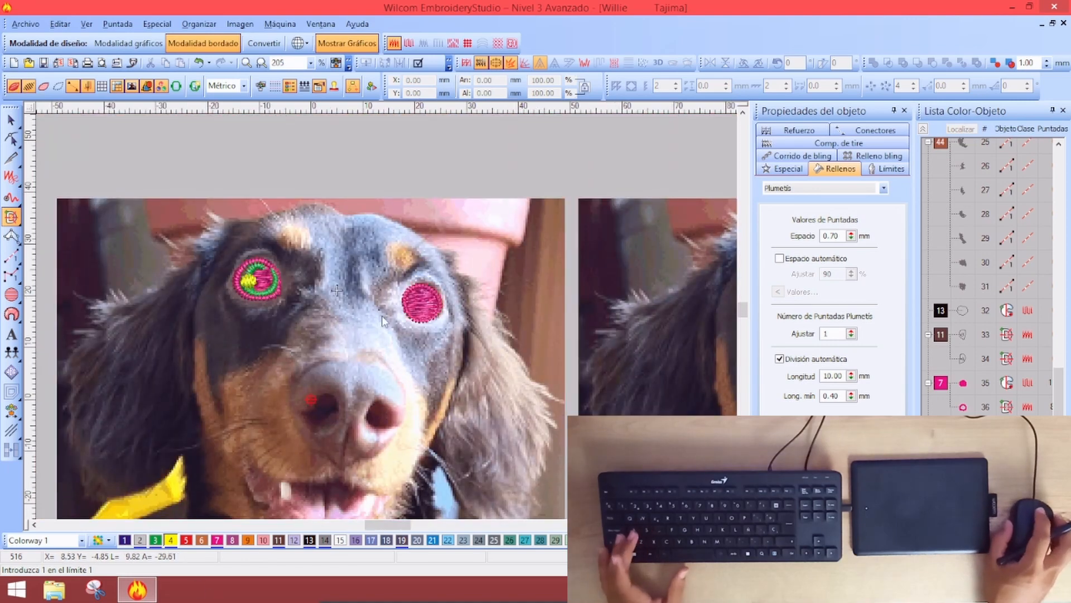
key(z)
key(z)
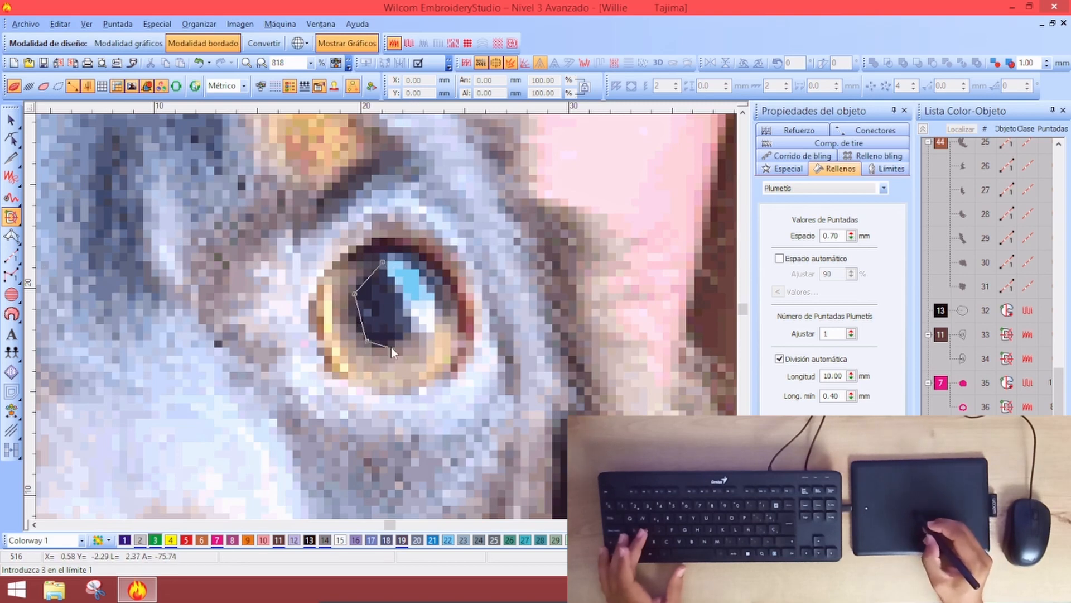
Trace and close the outline around the unstitched eye, correcting misplaced points
click(403, 338)
click(422, 304)
key(BackSpace)
key(BackSpace)
key(BackSpace)
key(BackSpace)
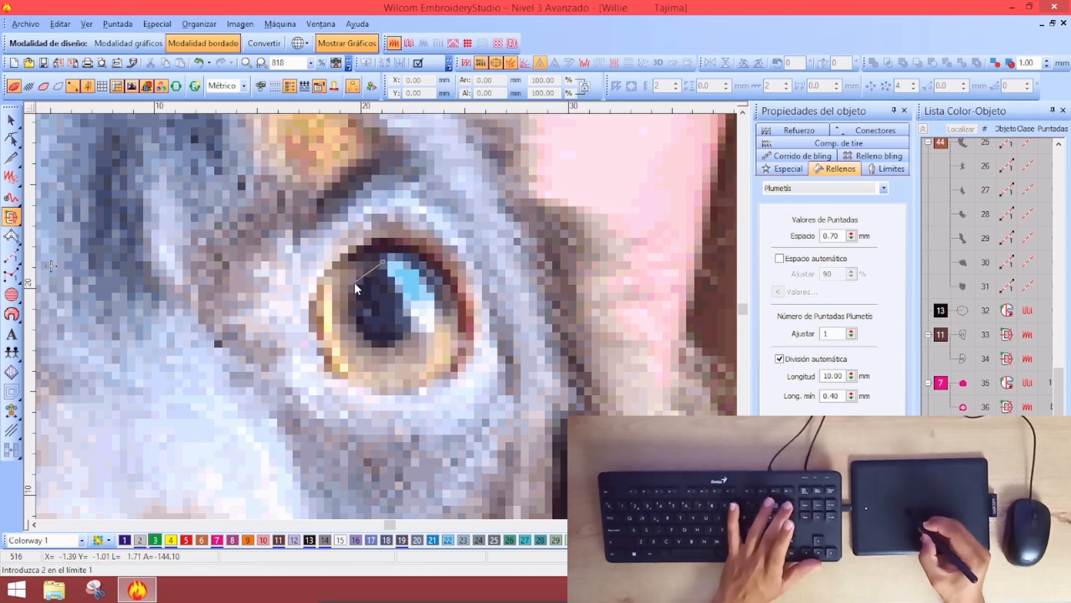
click(370, 343)
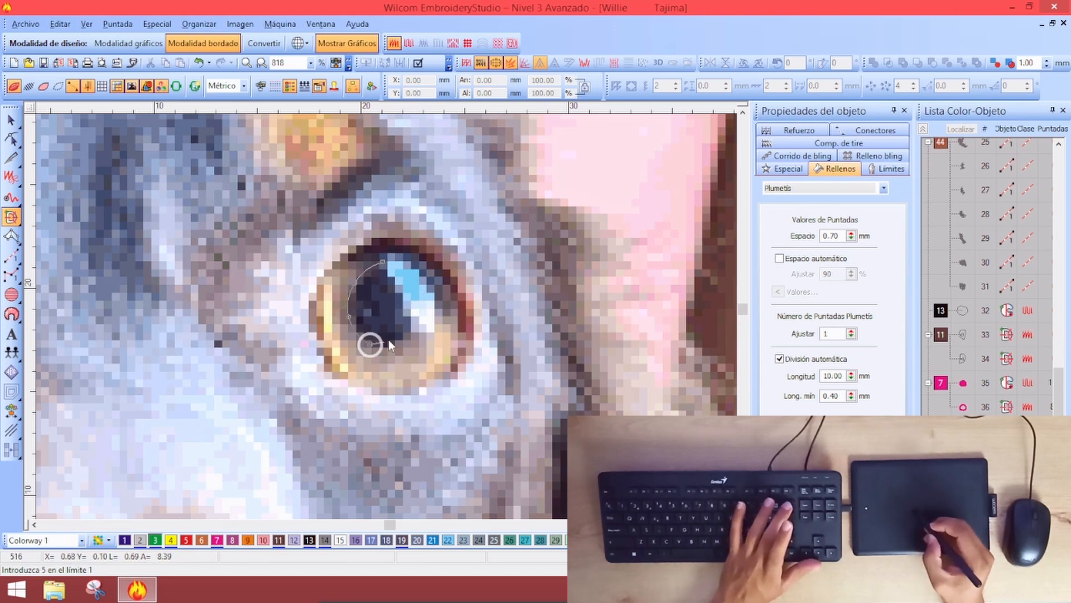
click(407, 333)
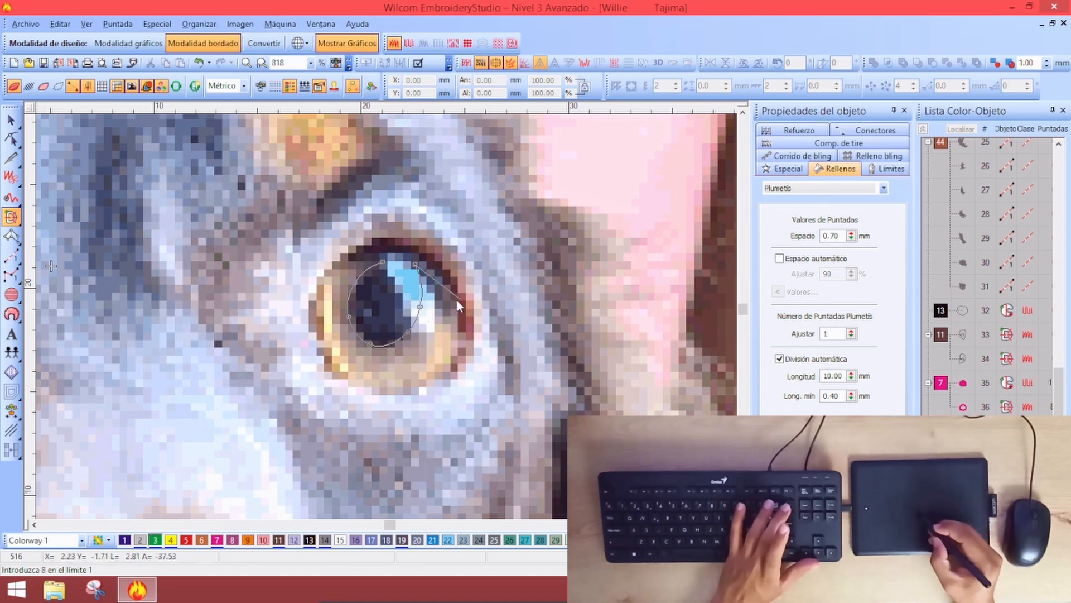
click(455, 347)
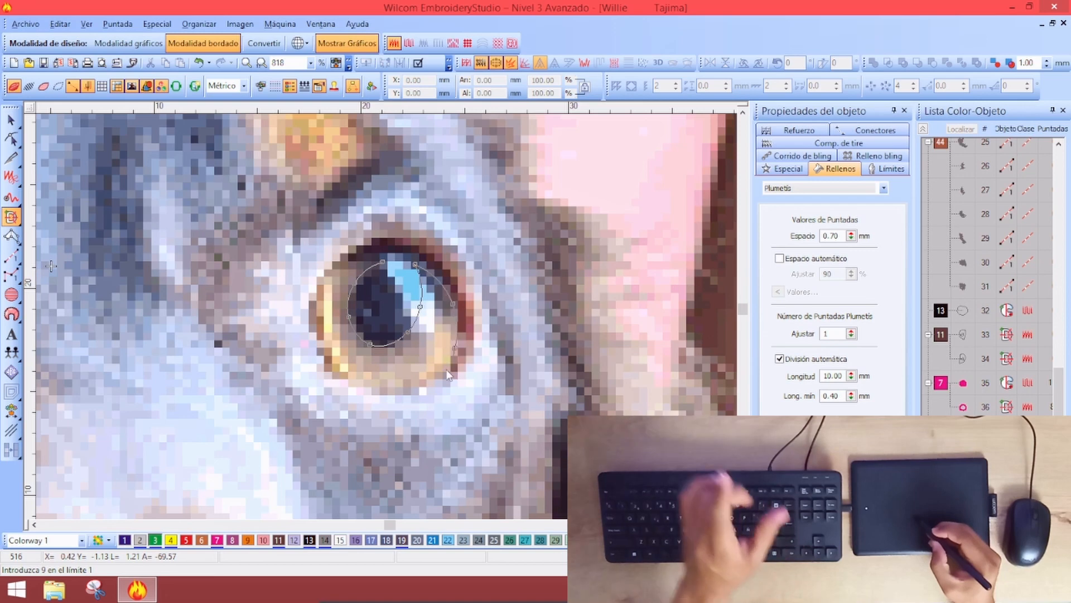
click(417, 385)
click(348, 377)
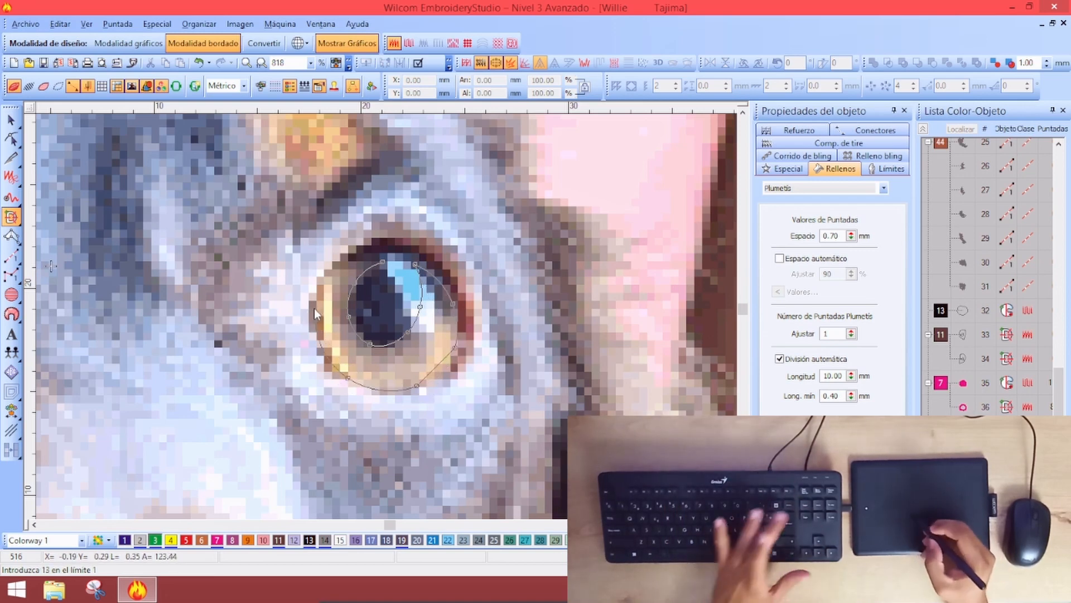
key(BackSpace)
key(BackSpace)
key(BackSpace)
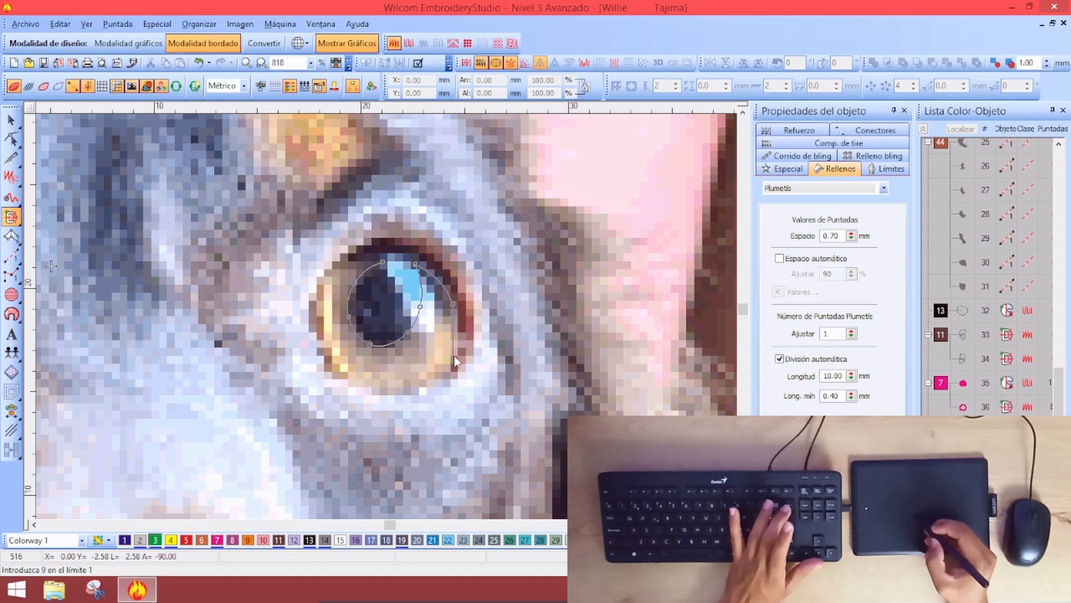
click(432, 377)
click(395, 387)
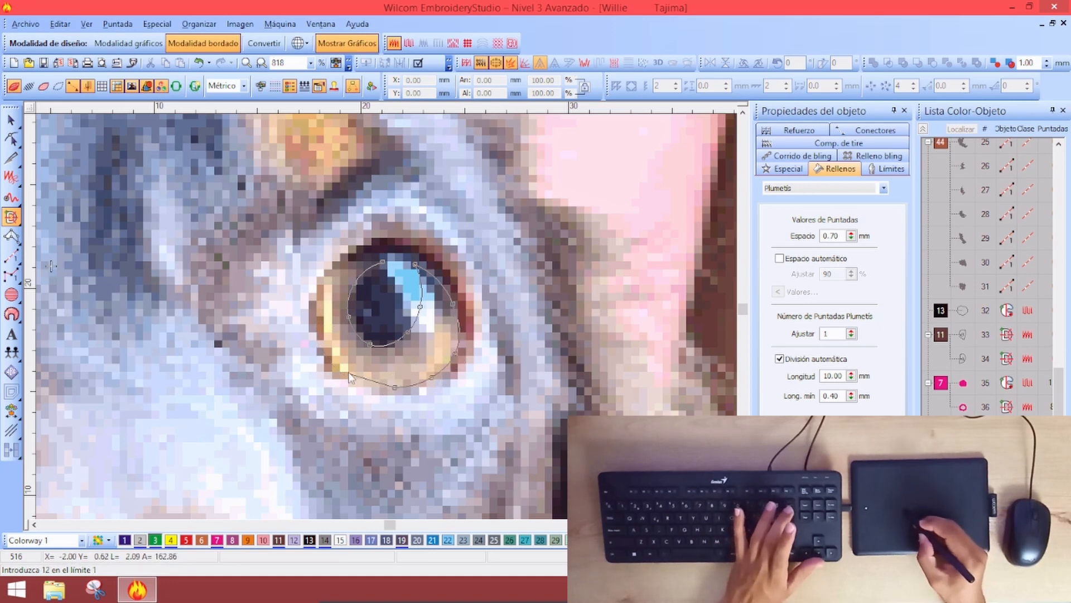
click(343, 367)
click(323, 313)
click(331, 271)
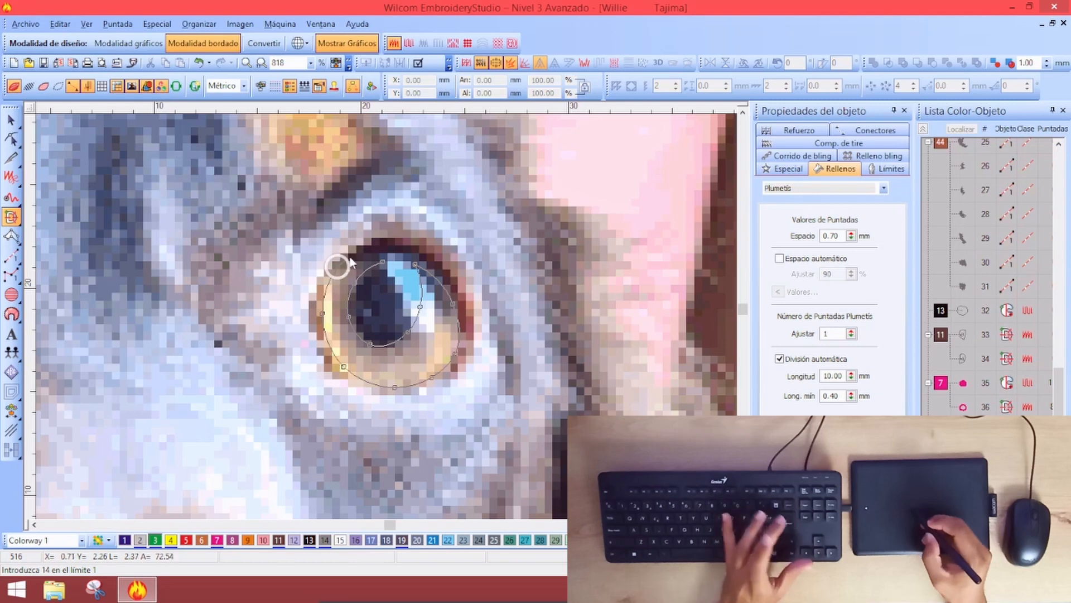
click(361, 255)
key(Return)
key(Return)
Set stitch-angle lines around the iris, generate the Plumetis fill, and shrink it to about 96%
click(370, 279)
click(344, 223)
click(358, 312)
click(301, 336)
click(377, 321)
click(331, 413)
click(390, 319)
click(446, 388)
click(398, 306)
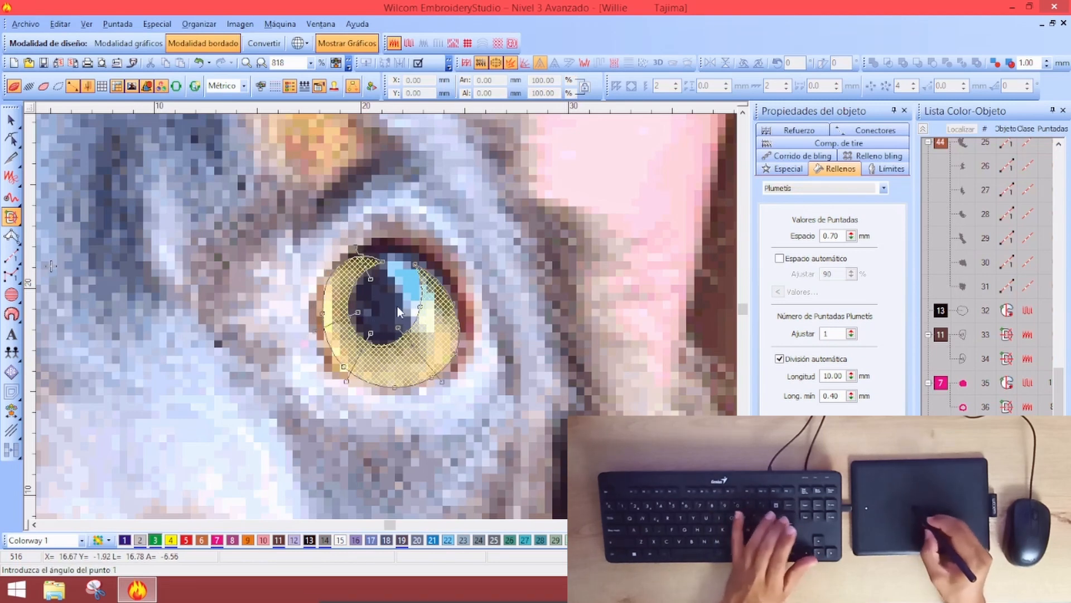
click(481, 293)
click(400, 297)
click(493, 249)
key(Return)
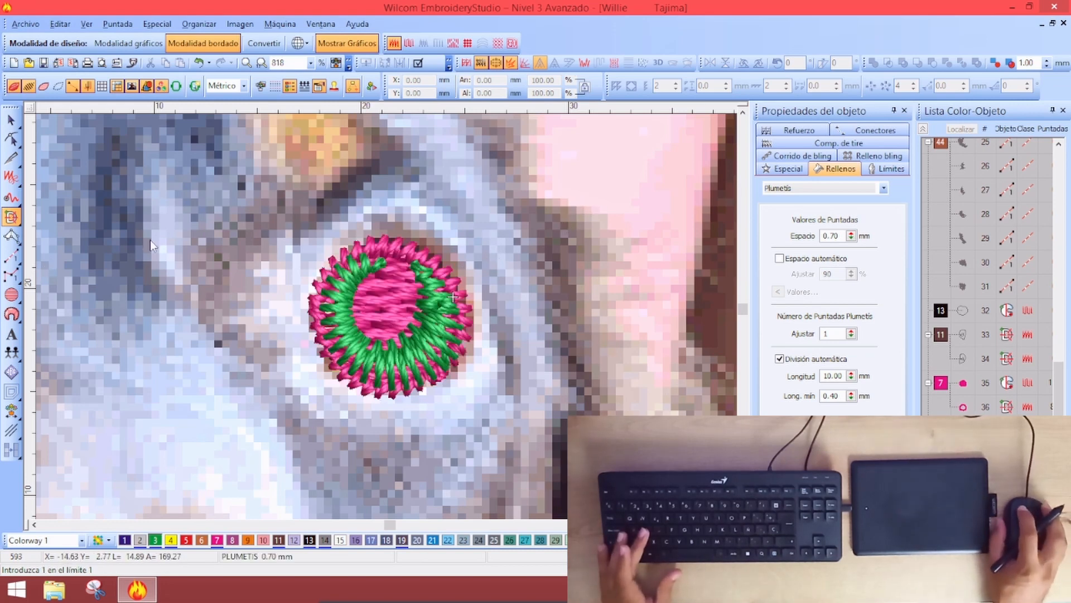
click(11, 119)
drag(315, 249, 322, 255)
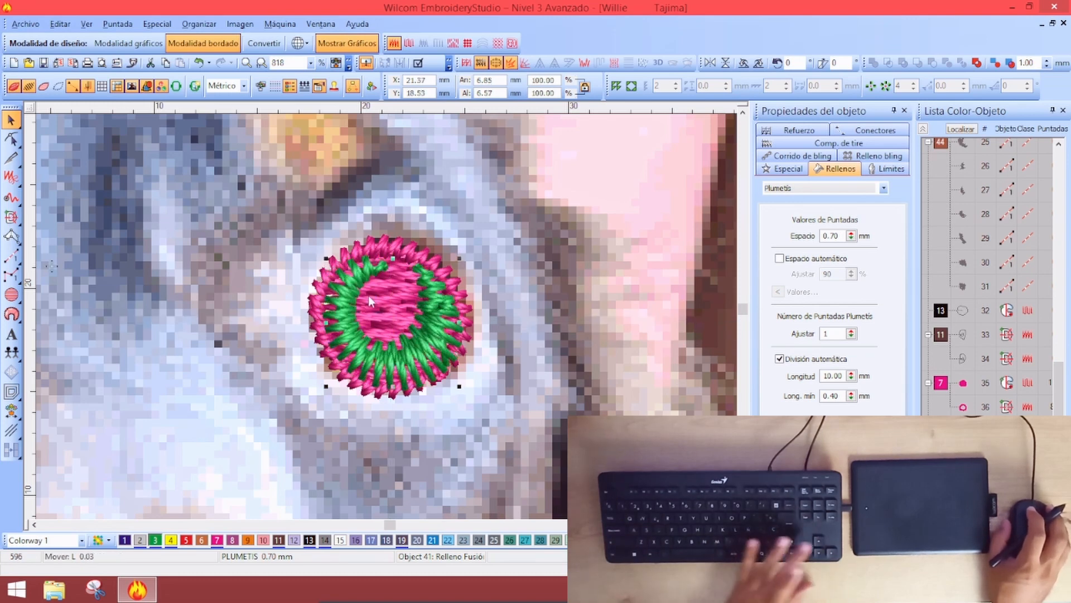
Nudge the Plumetis eye fill into place and check it against the photo
drag(368, 295, 371, 299)
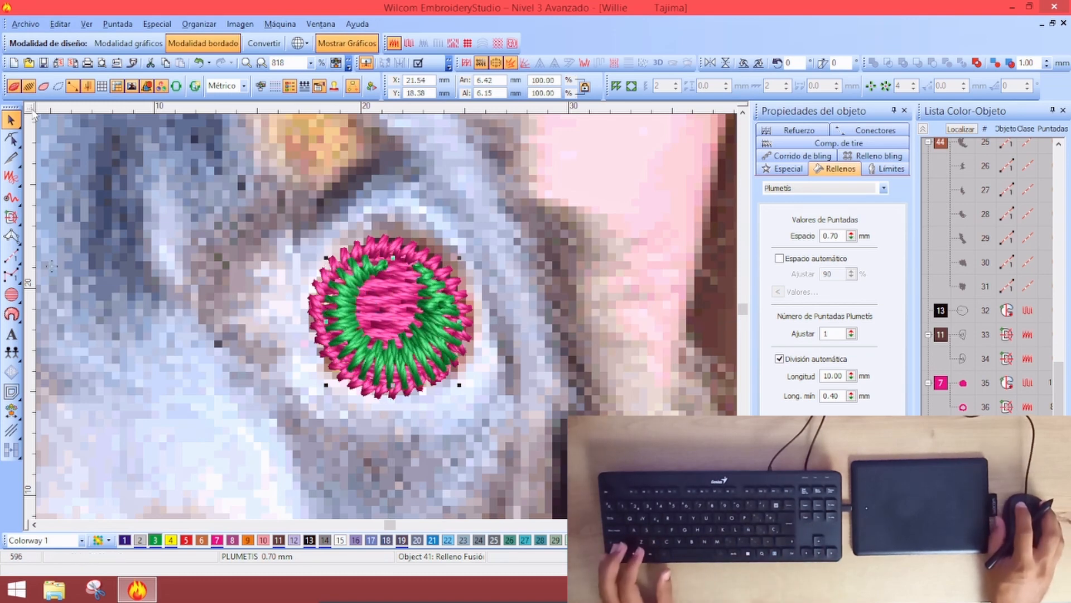
click(29, 86)
click(28, 86)
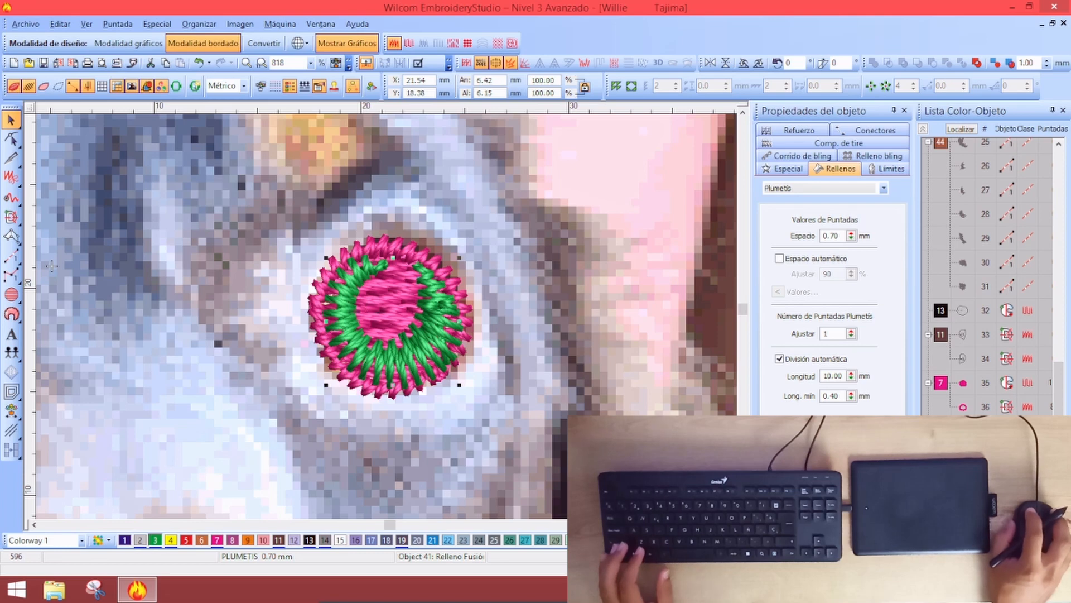
key(Escape)
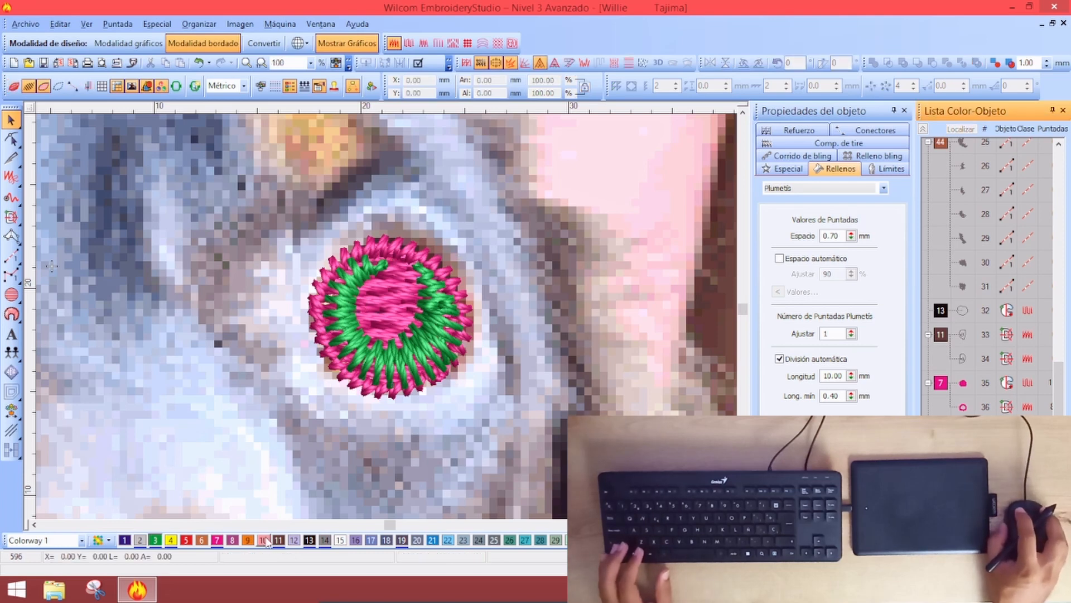
Trace the eye highlight with the Fusion Fill tool and generate its fill
click(12, 217)
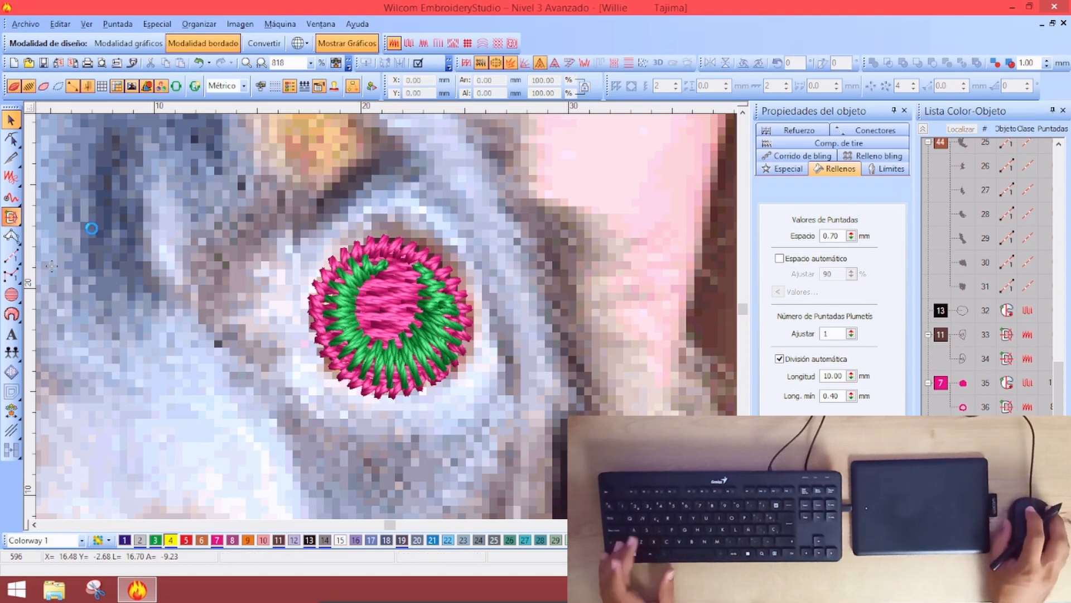
key(s)
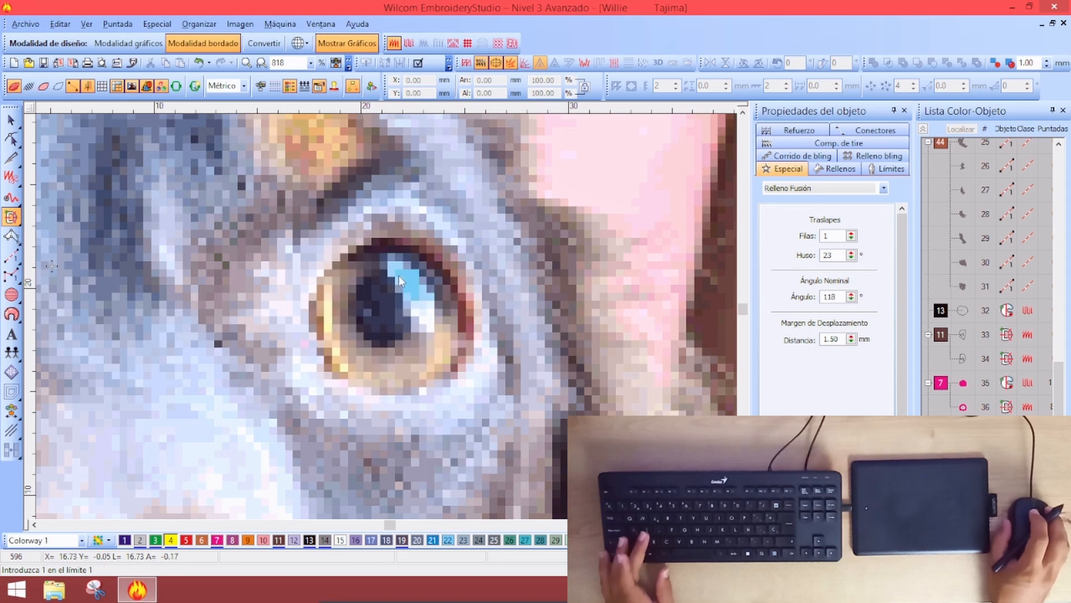
click(392, 269)
click(403, 302)
click(434, 307)
key(Return)
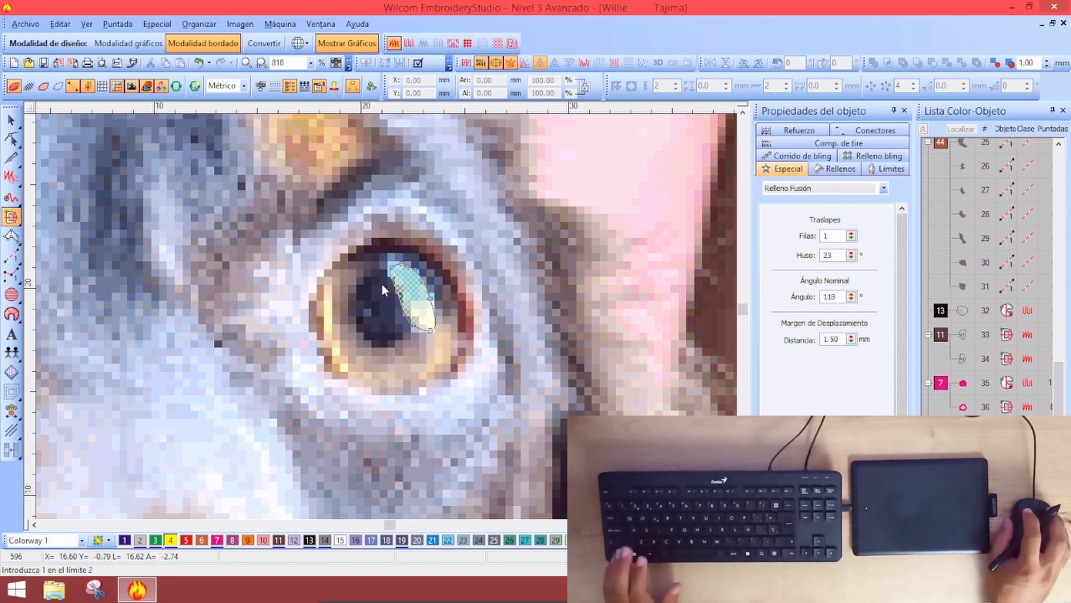
key(Return)
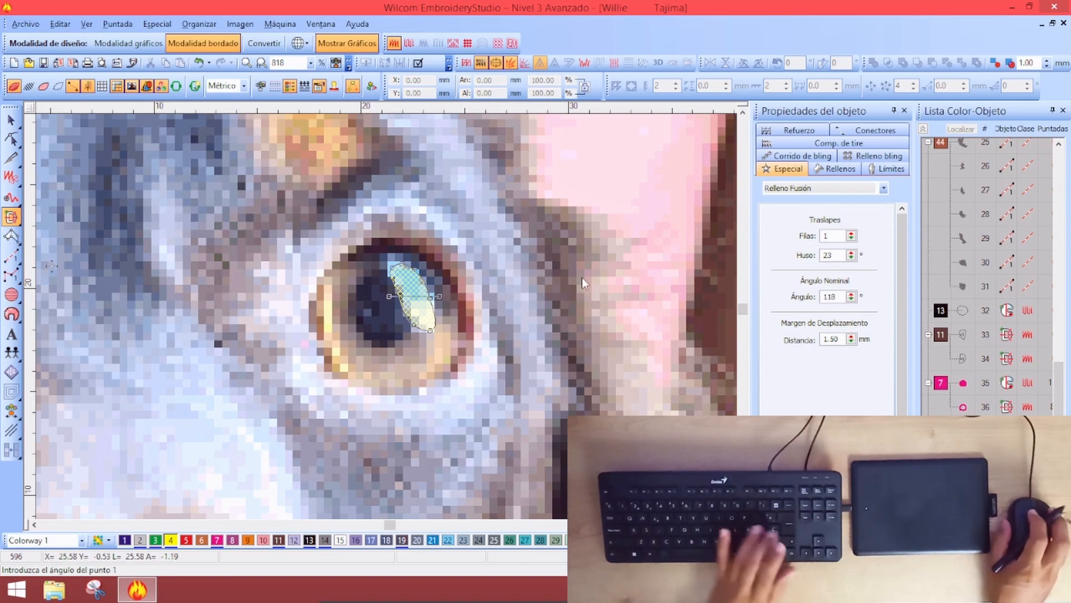
key(Return)
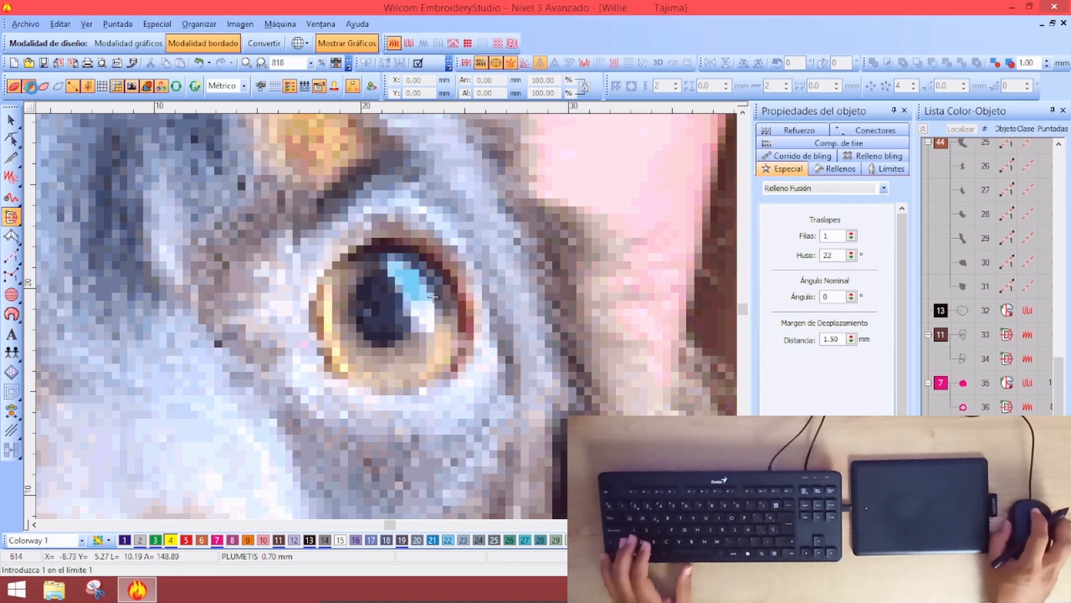
scroll(432, 302, down, 1)
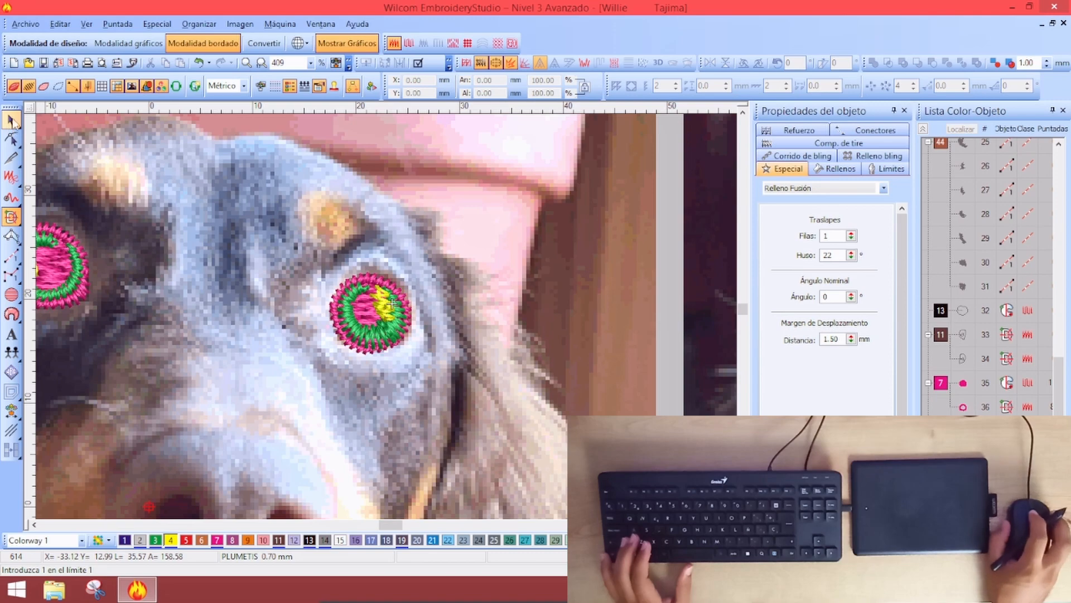
key(Escape)
scroll(392, 303, up, 1)
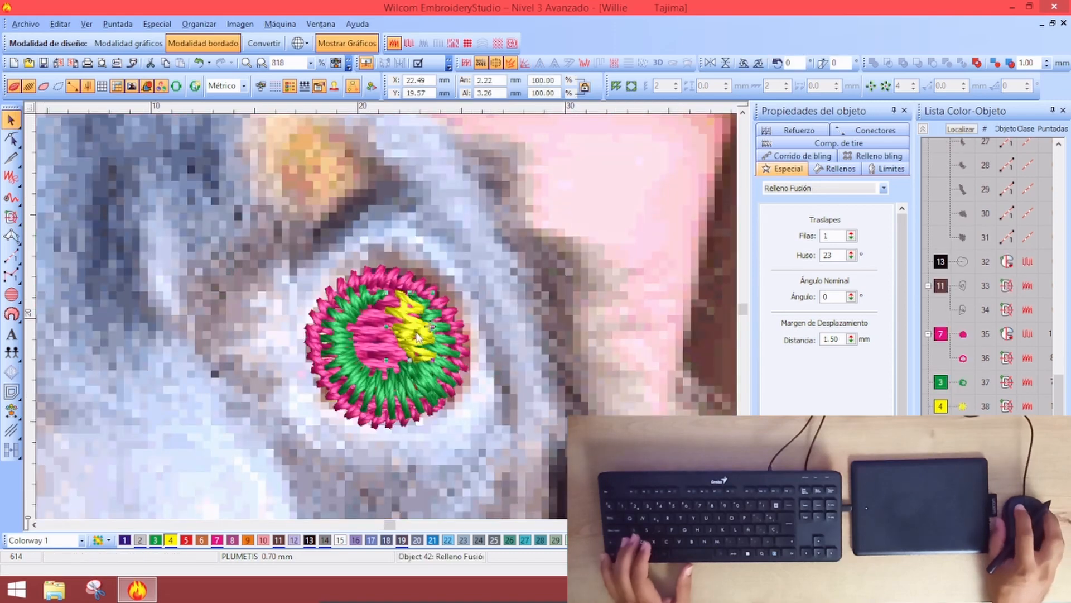
Tilt the highlight's stitch angle to 37 degrees
key(h)
drag(441, 328, 429, 299)
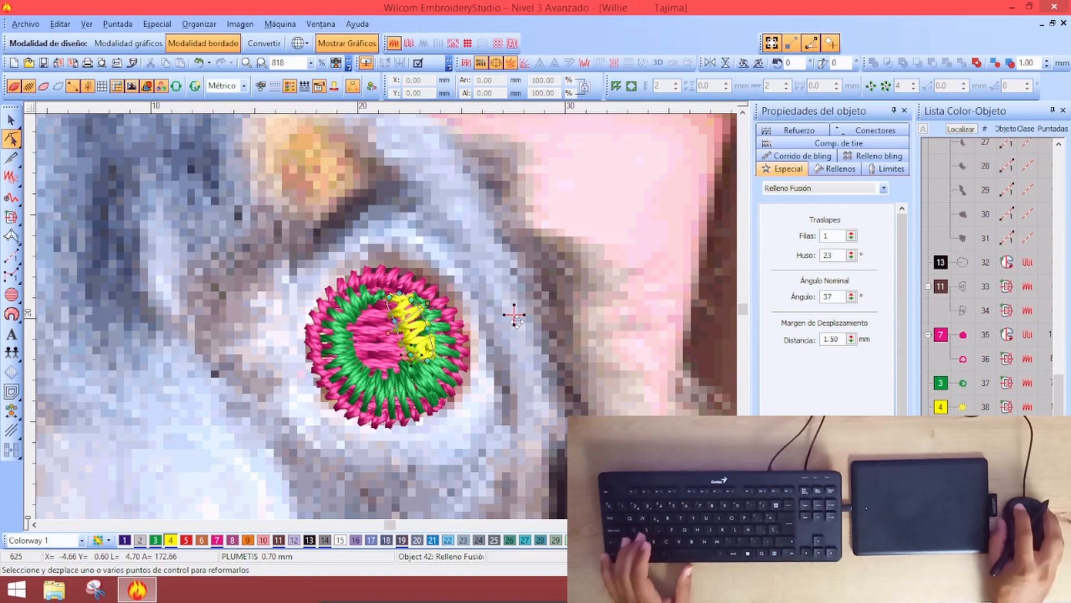
click(16, 129)
key(shift+z)
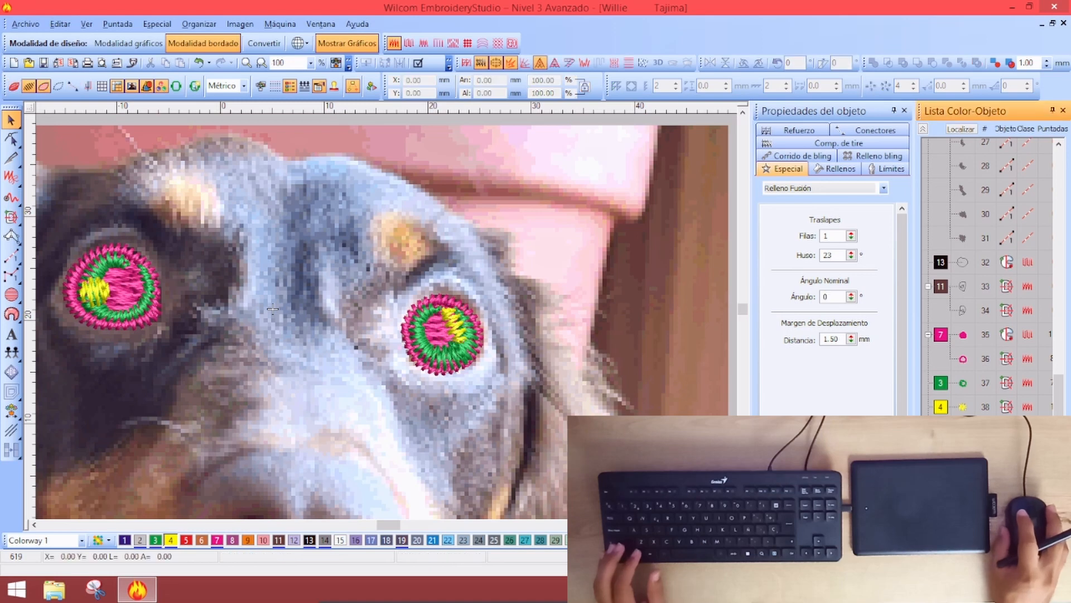
Review the right eye's objects and group the object list by colour
key(Tab)
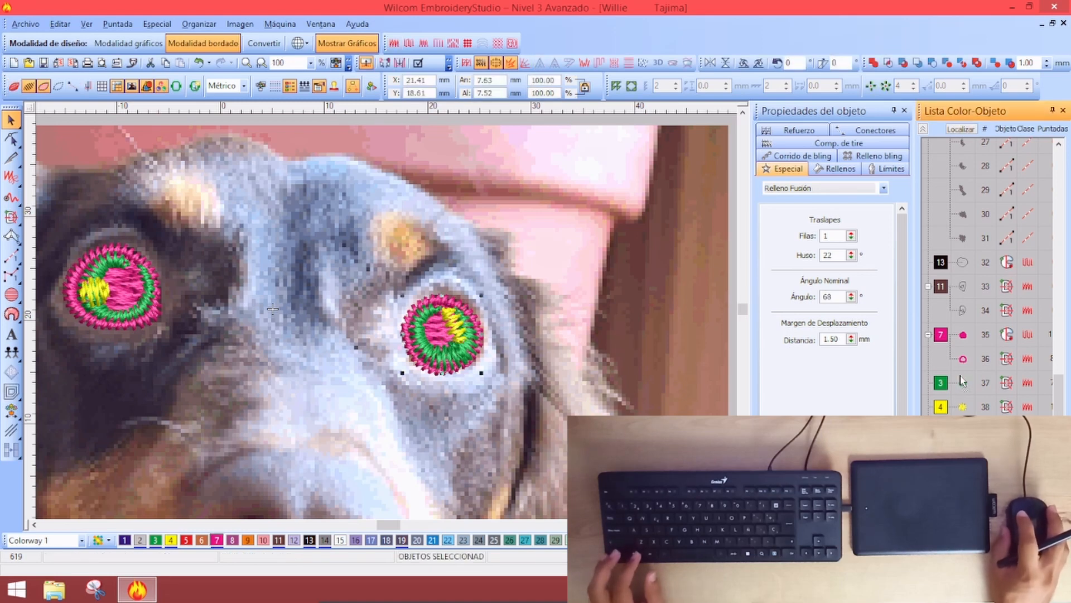
click(963, 372)
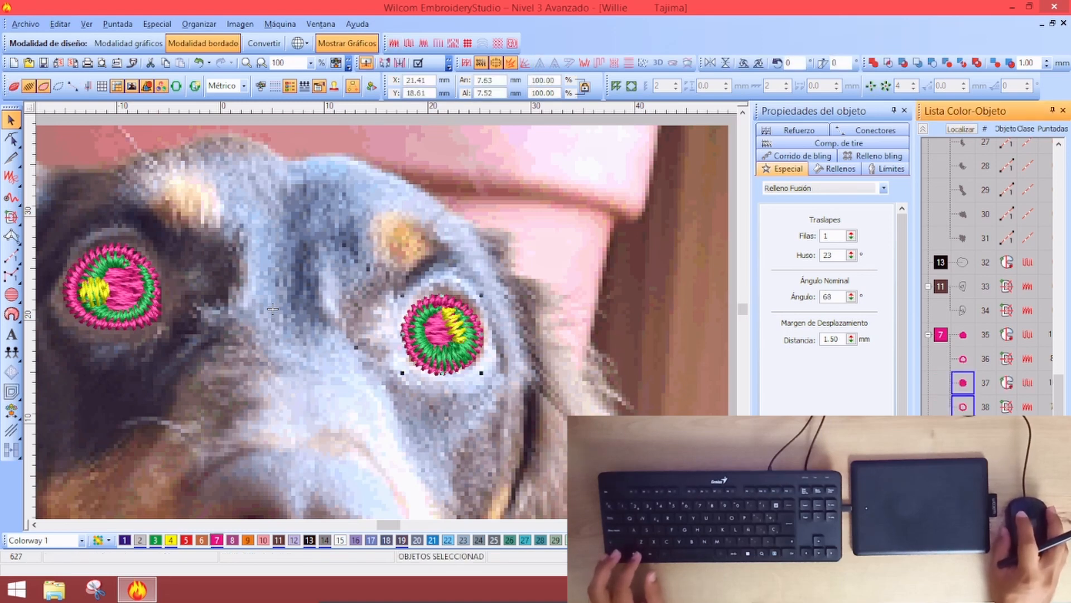
key(Tab)
key(Tab)
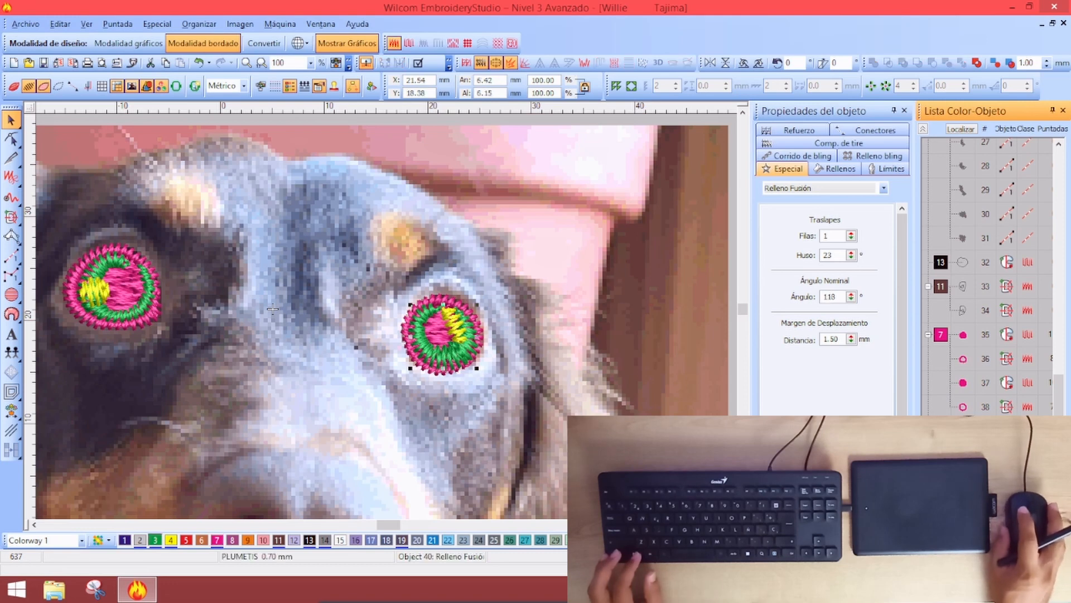
click(923, 129)
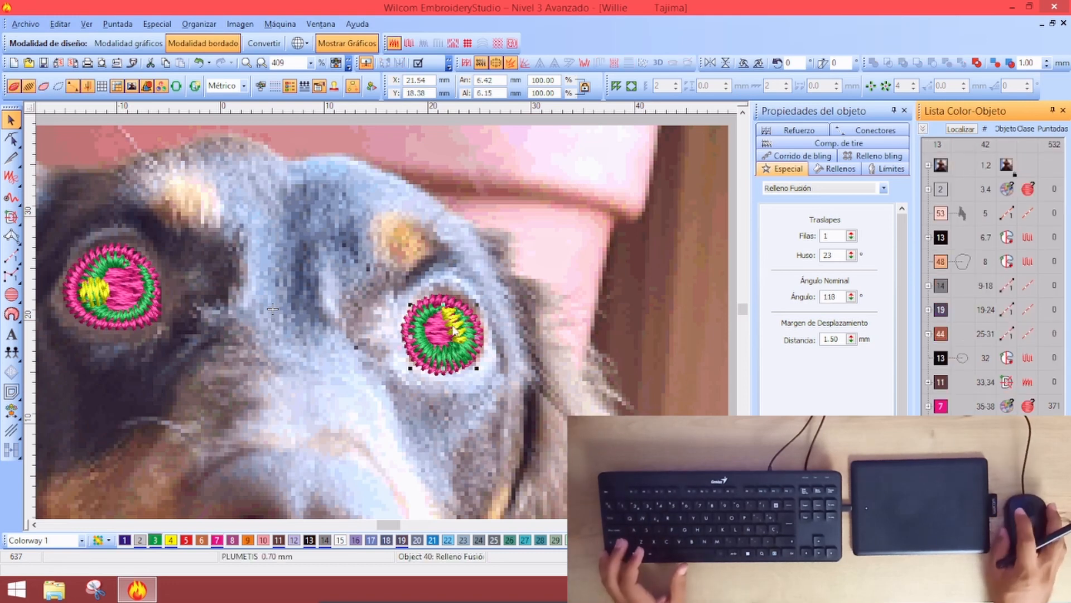
key(Escape)
Check the whole design and collapse all colour groups in the Color-Object list
key(0)
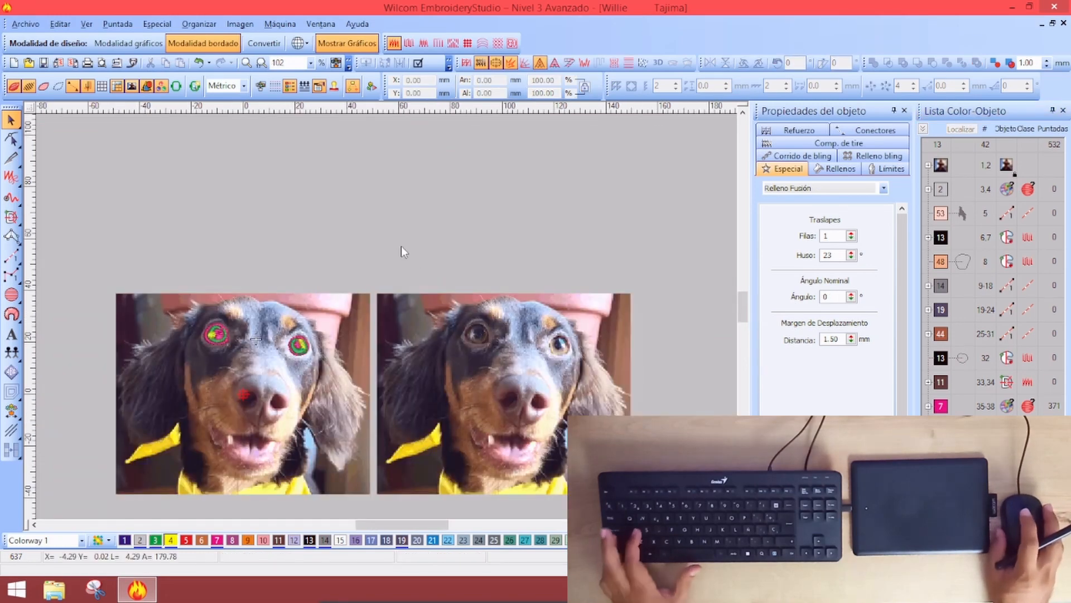
key(ctrl+a)
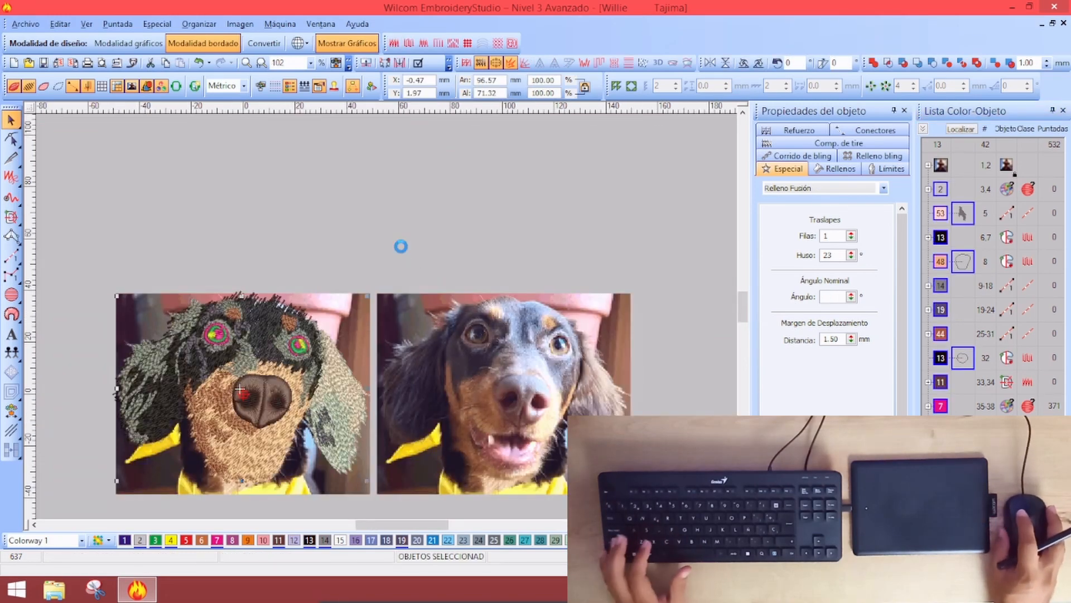
key(Escape)
key(z)
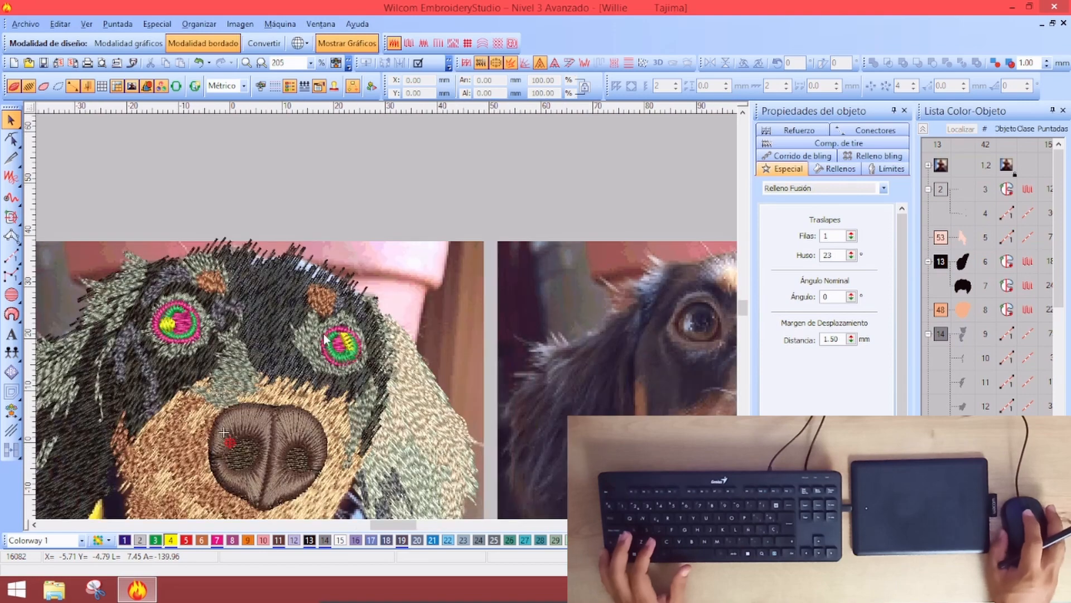
key(0)
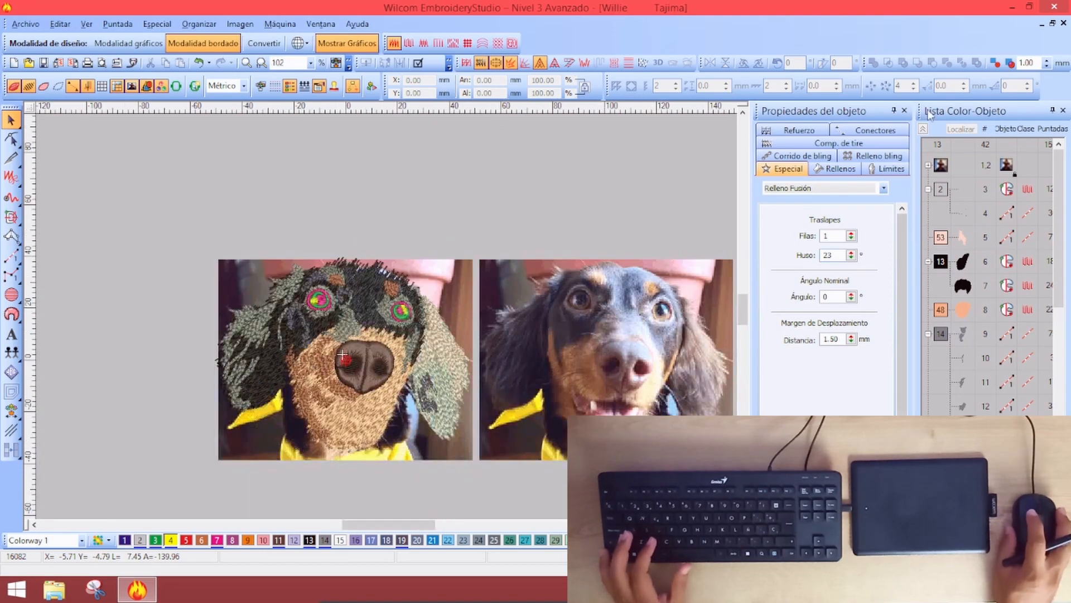
click(924, 129)
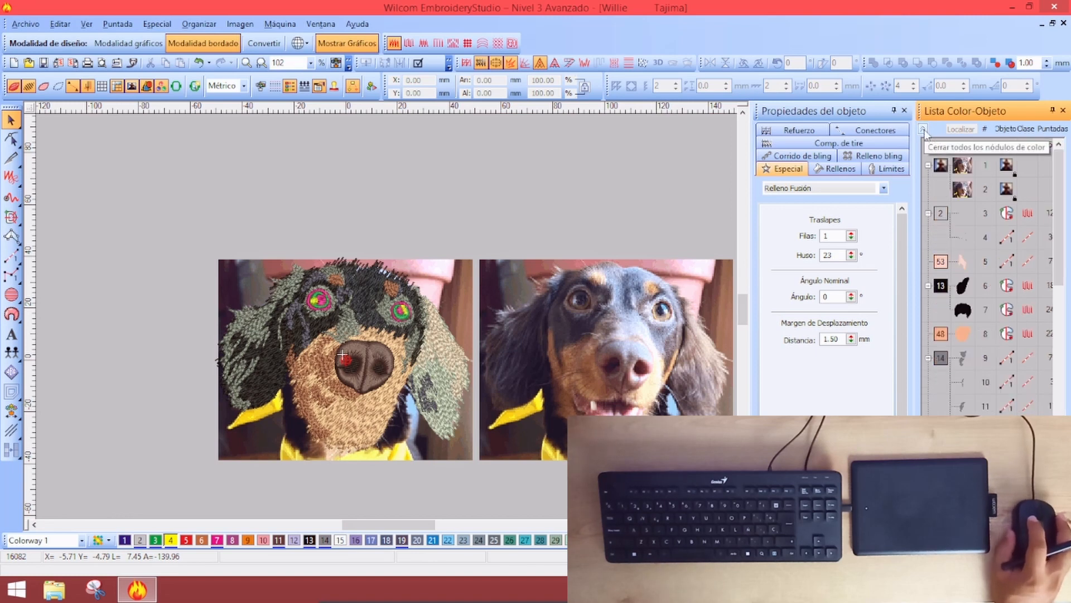
Inspect the forehead object and the pink eye objects by selecting each in turn
key(Tab)
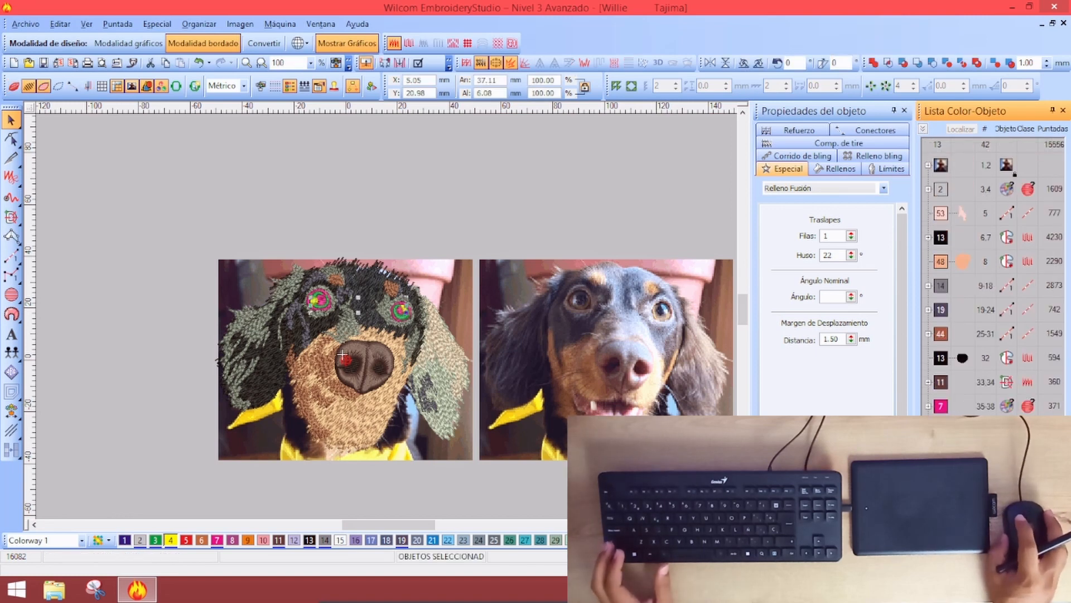
key(Escape)
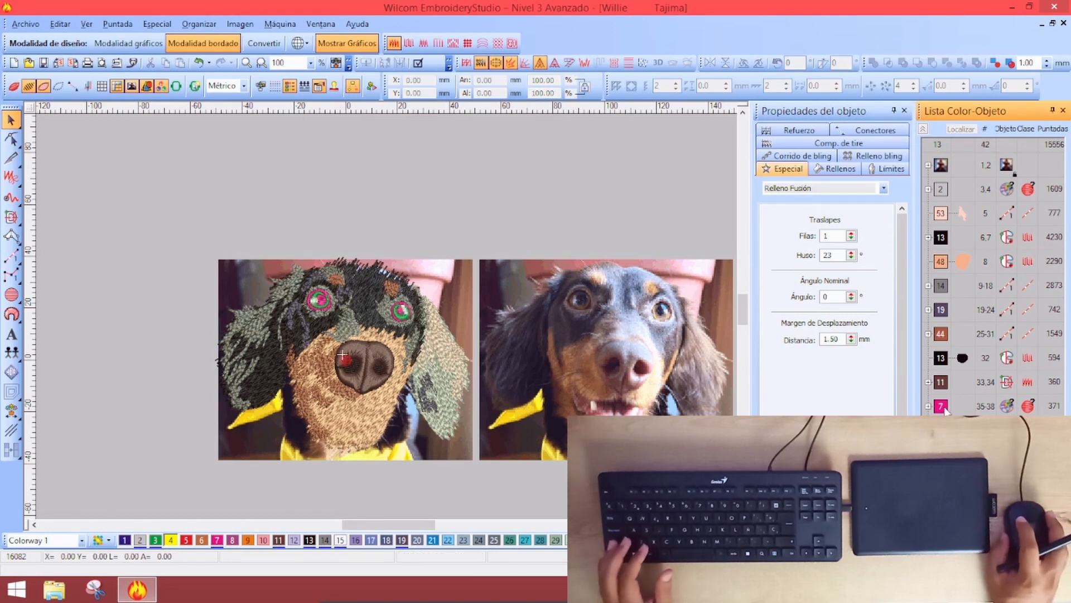
key(Tab)
key(Escape)
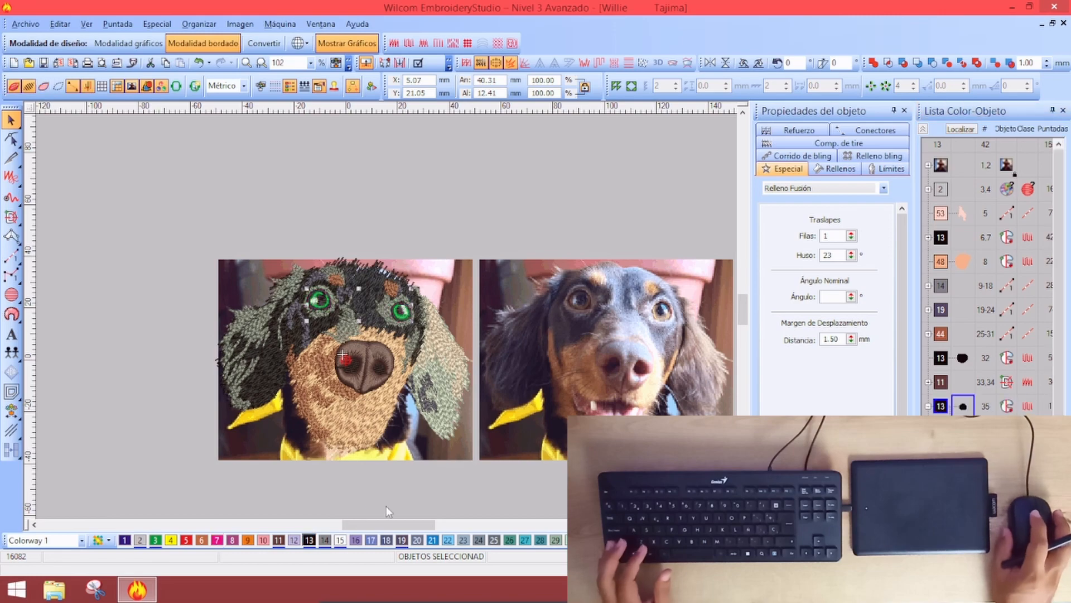
scroll(397, 315, up, 3)
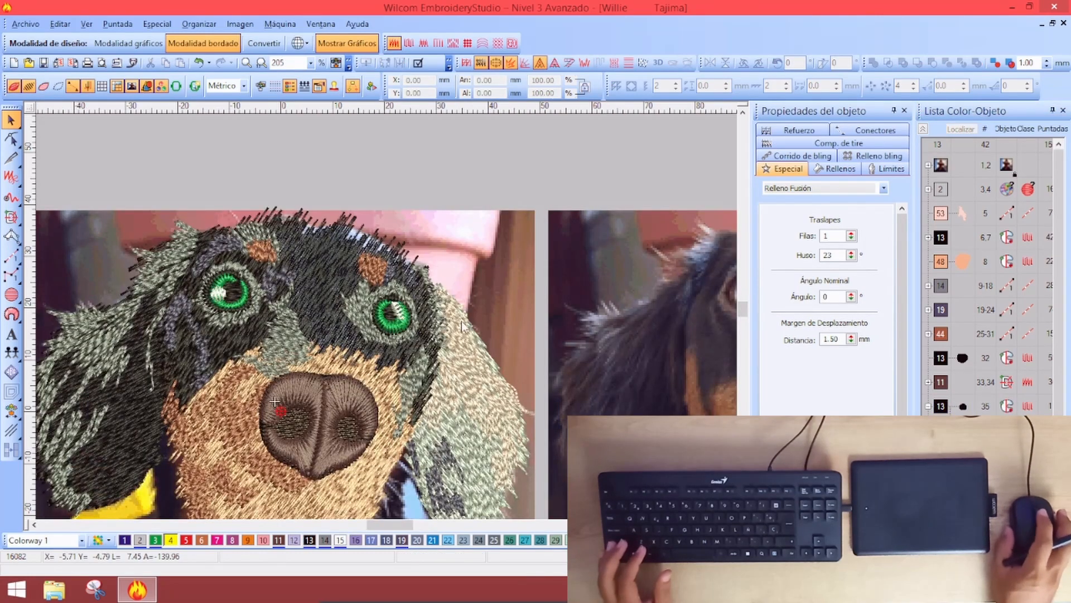
scroll(461, 323, down, 4)
scroll(460, 319, up, 6)
scroll(451, 333, down, 2)
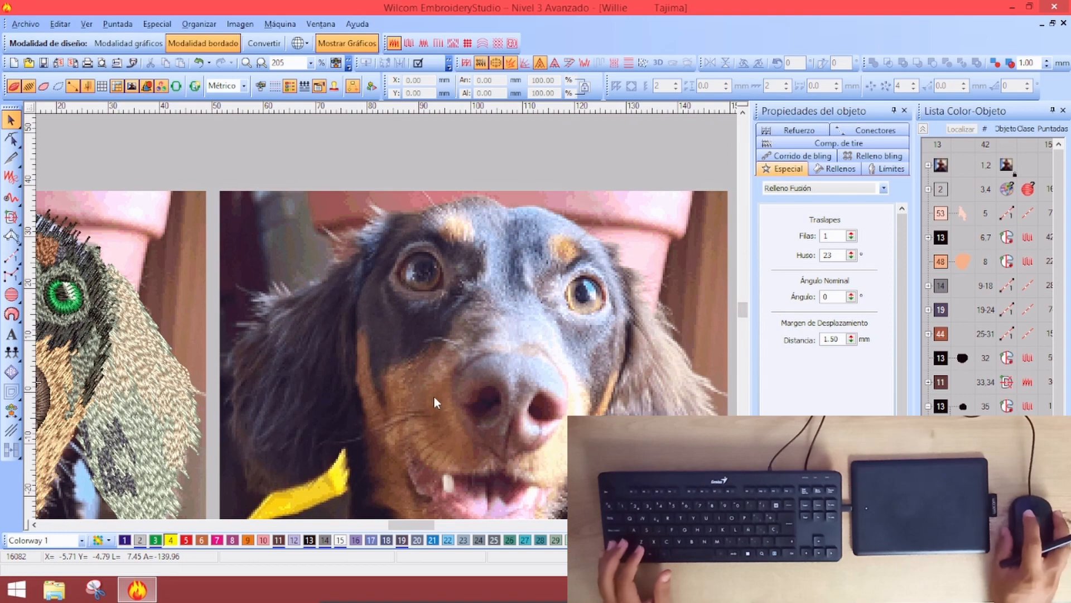
scroll(470, 415, down, 2)
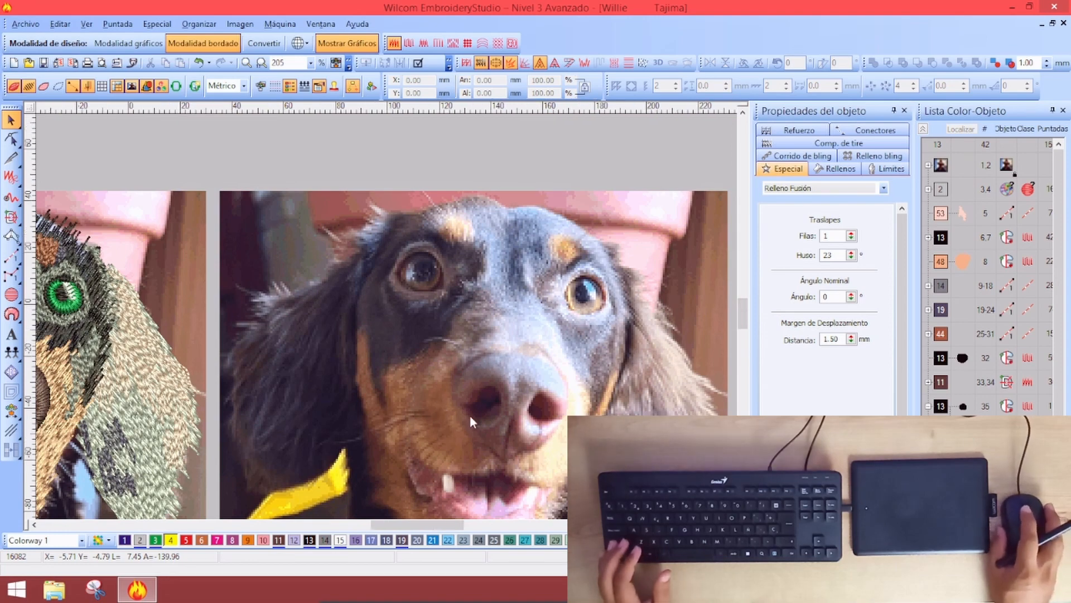
scroll(304, 311, down, 2)
scroll(289, 308, up, 2)
scroll(407, 343, up, 4)
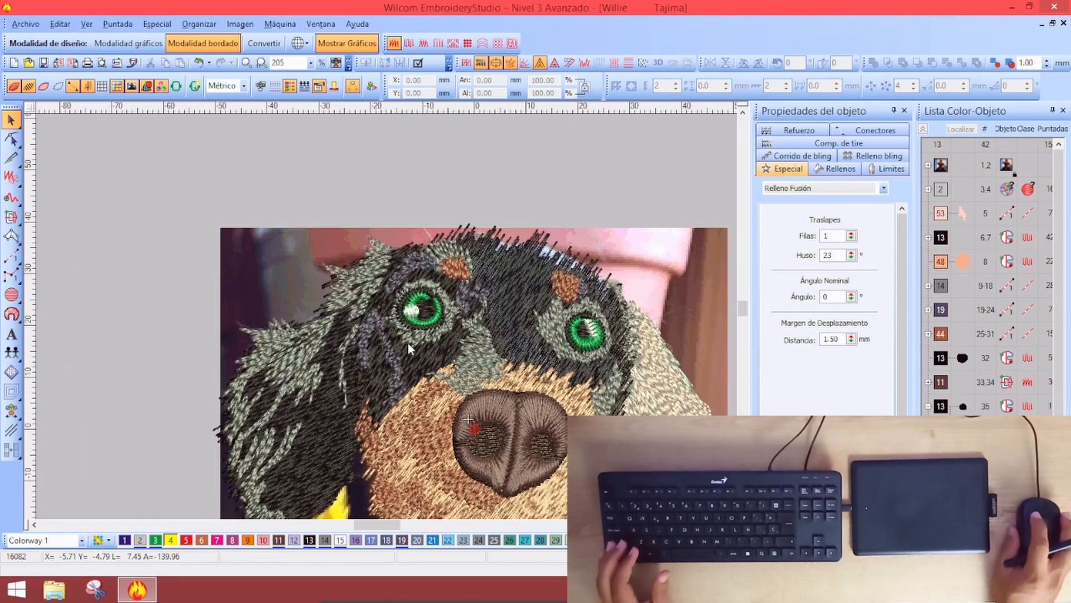
scroll(407, 343, down, 2)
Recolour the eye objects to natural amber-brown irises with dark pupils
key(Tab)
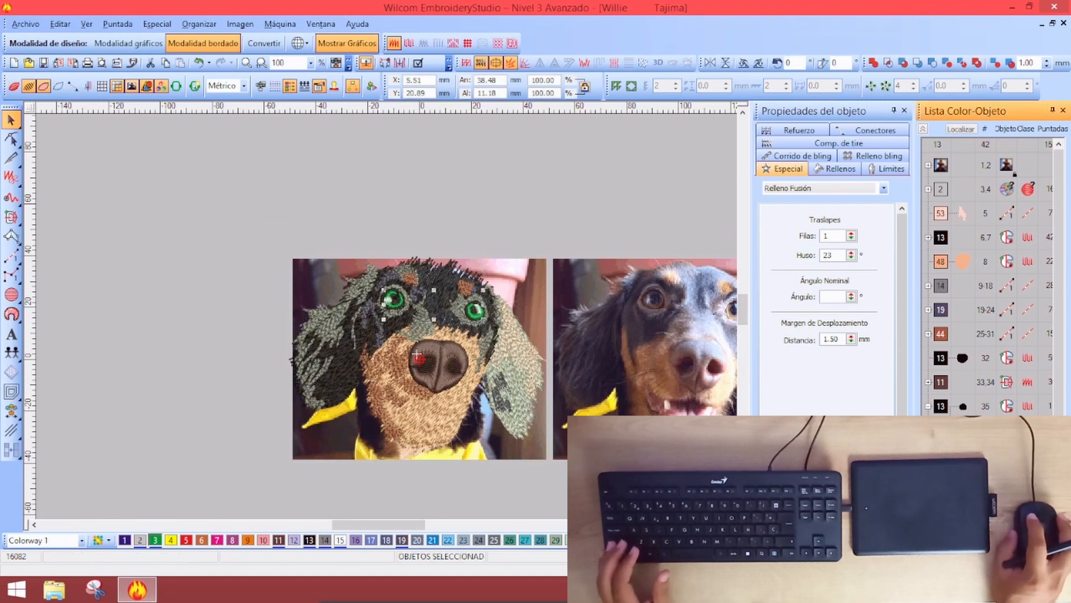
key(Tab)
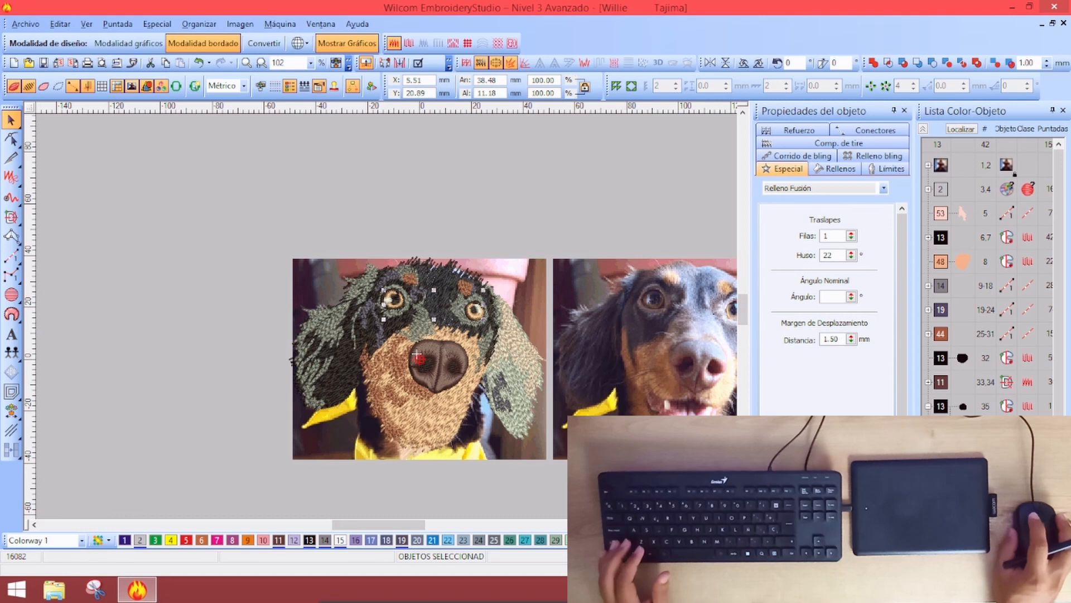
click(511, 481)
key(shift+z)
Expand the colour 13 group in the object list and save the design
key(z)
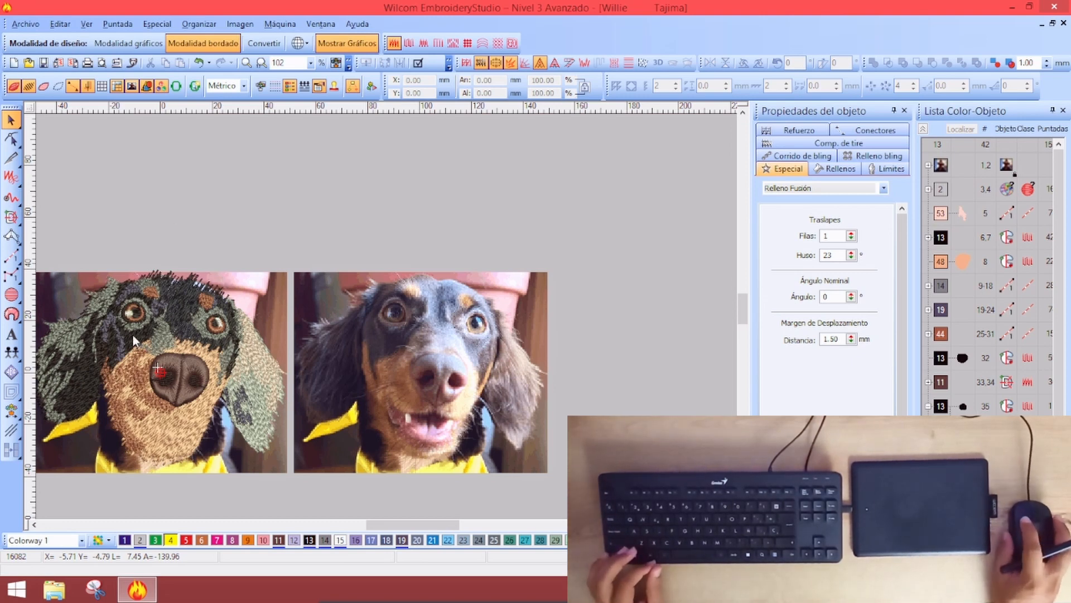
click(154, 333)
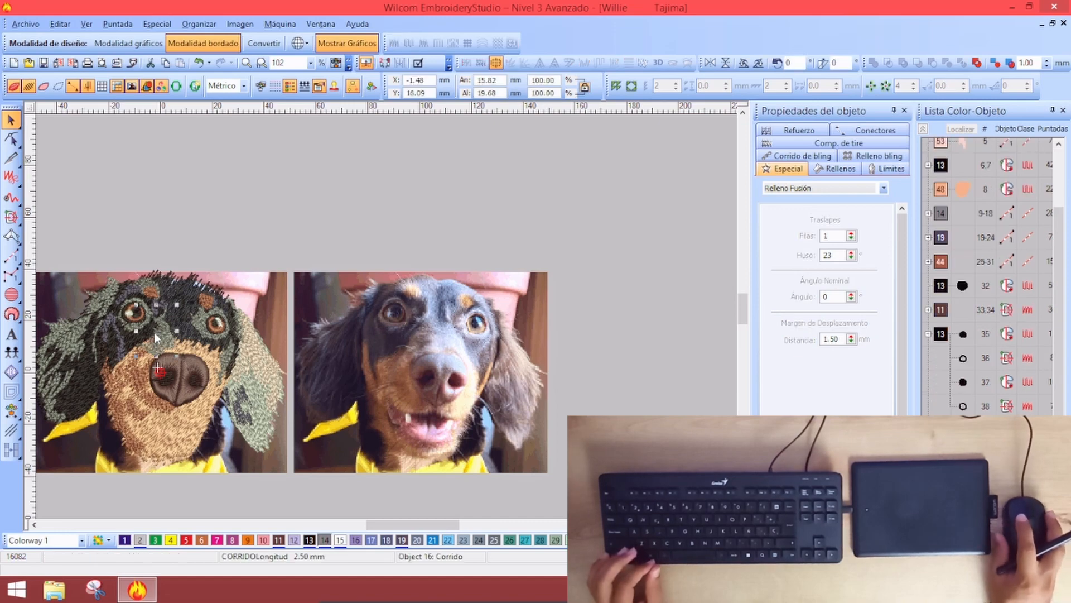
click(43, 63)
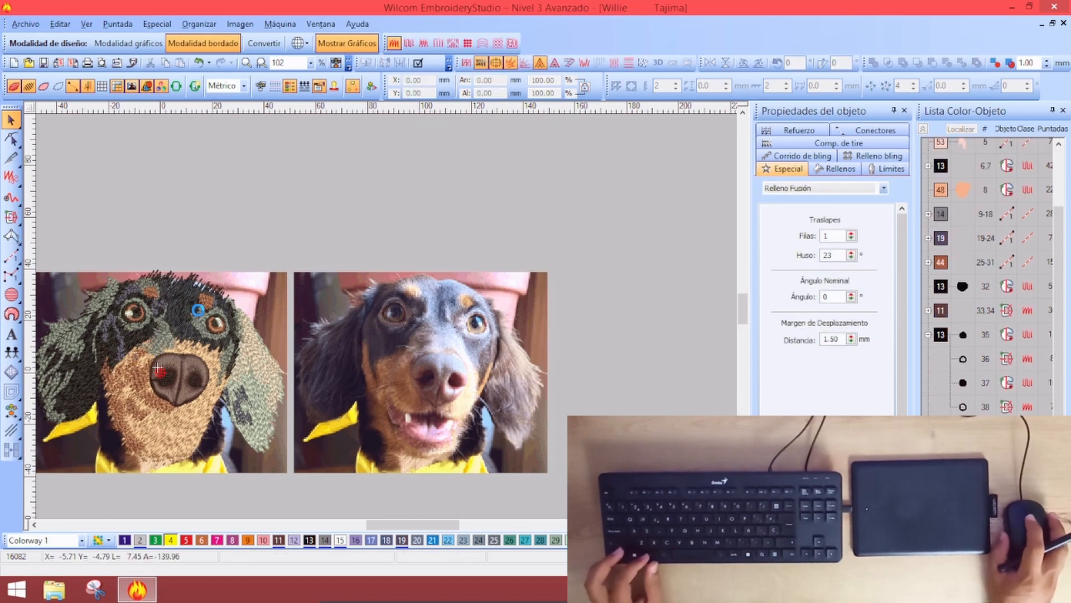
Compare stitches with the photo, then hide all embroidery so only the dog photo shows
key(z)
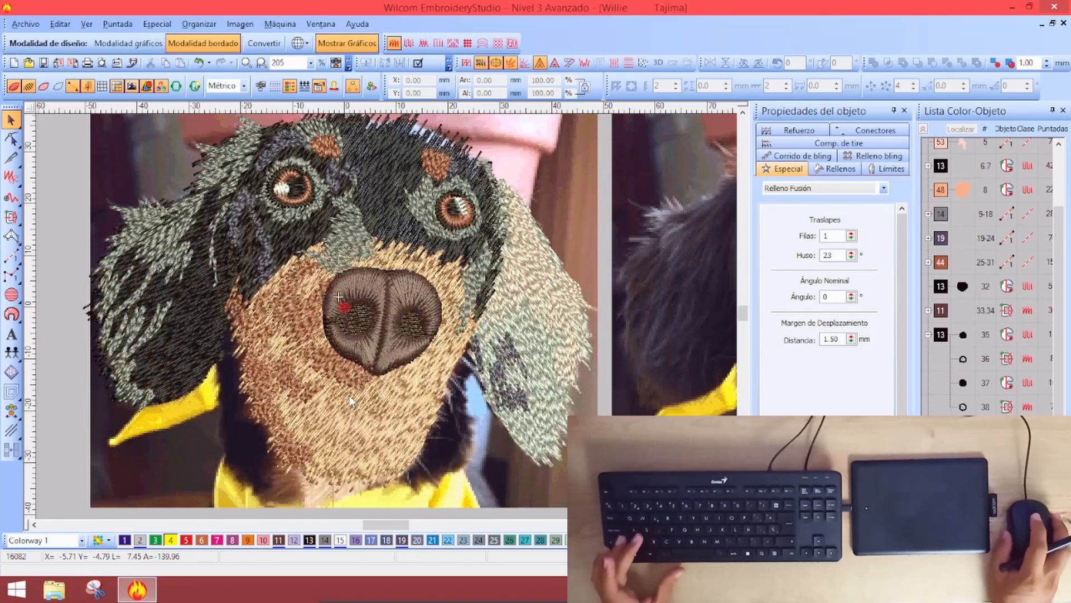
key(s)
key(s)
key(s)
key(s)
key(s)
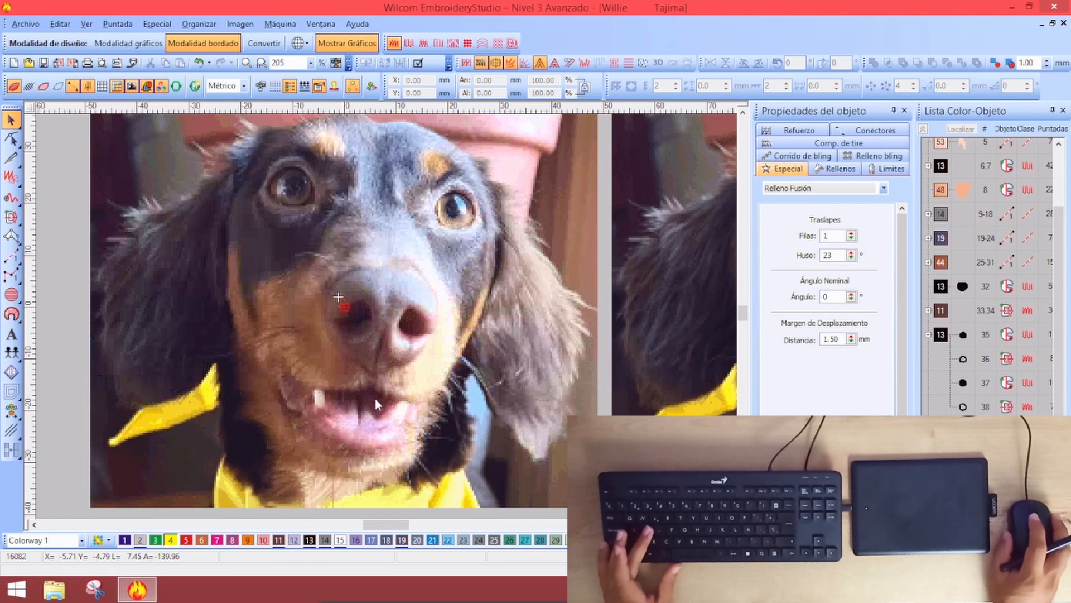
key(s)
key(s)
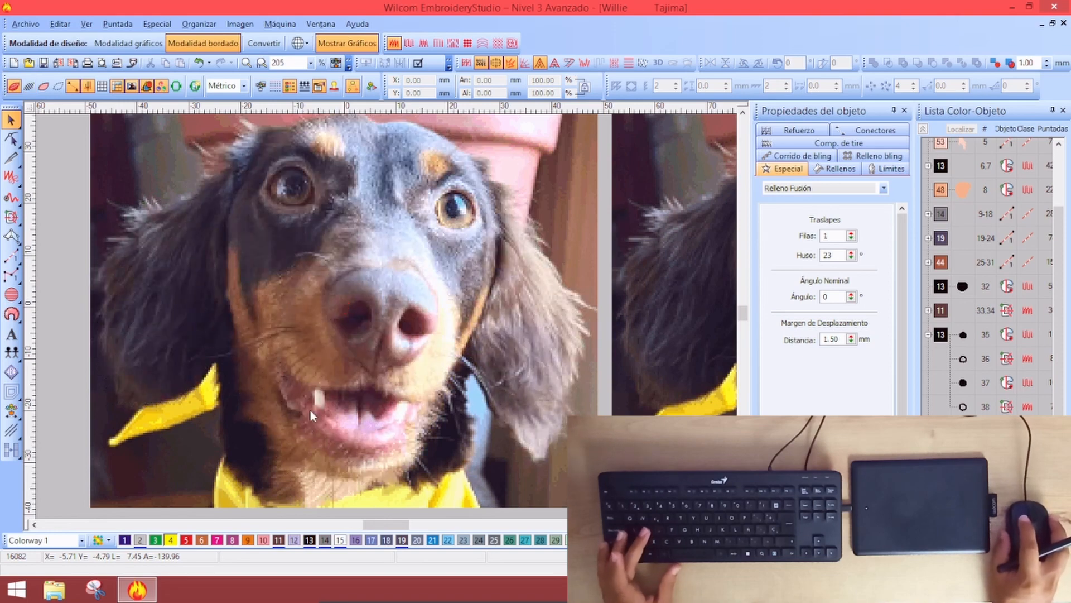
key(s)
key(s)
key(s)
key(s)
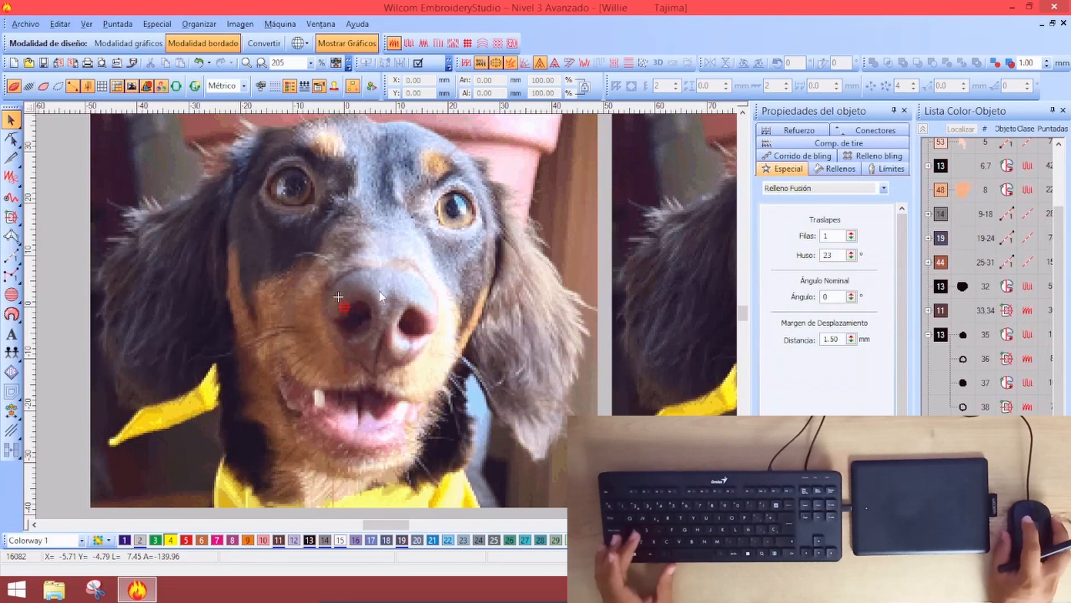
key(s)
key(ctrl+a)
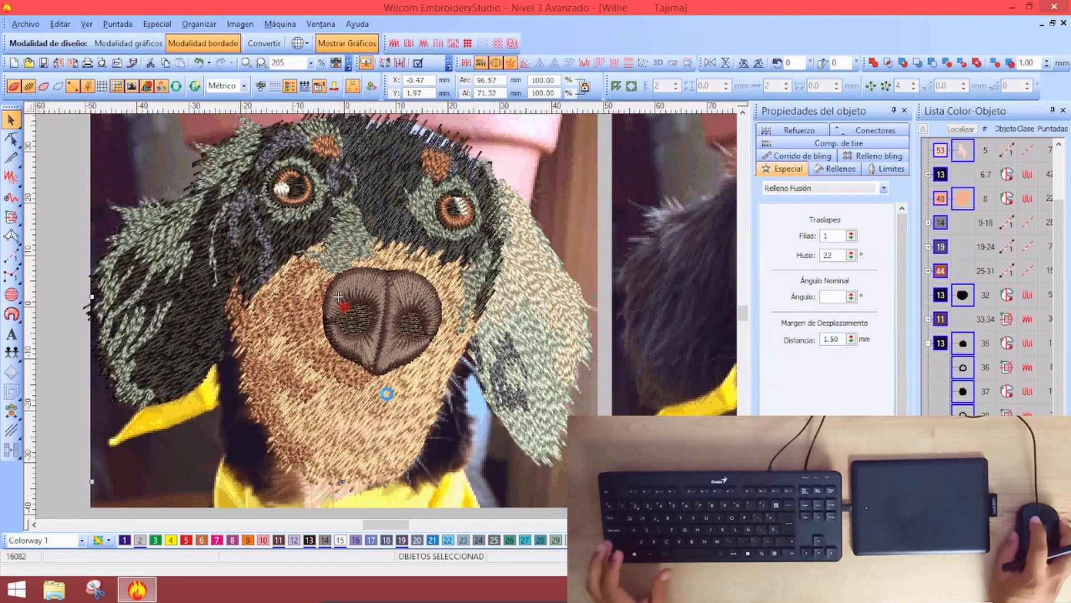
key(s)
key(Escape)
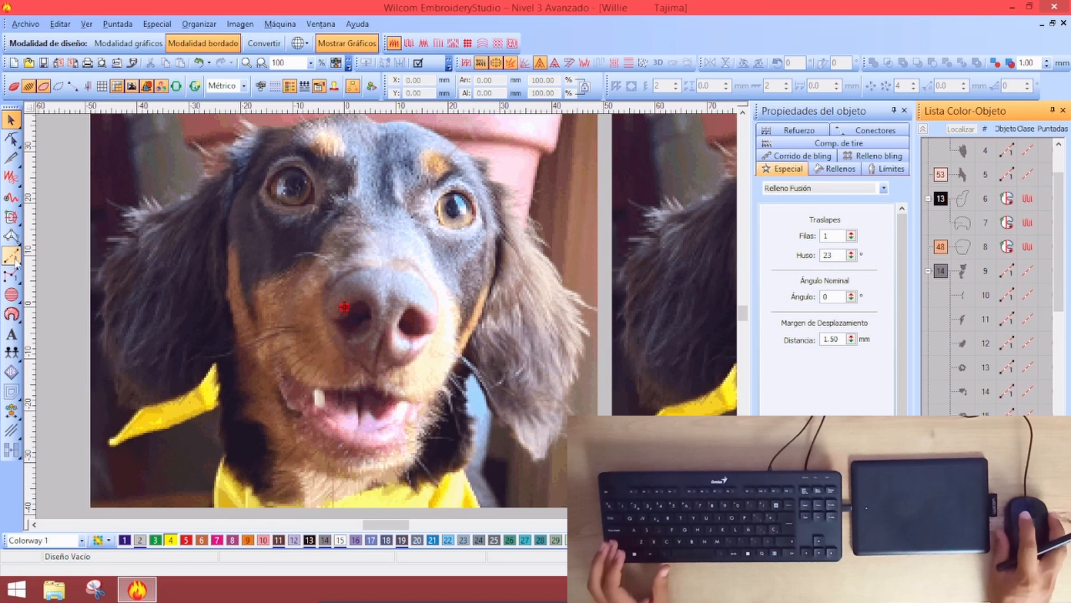
Zoom in on the mouth and stitch pink freehand runs along the upper and lower lips
click(11, 197)
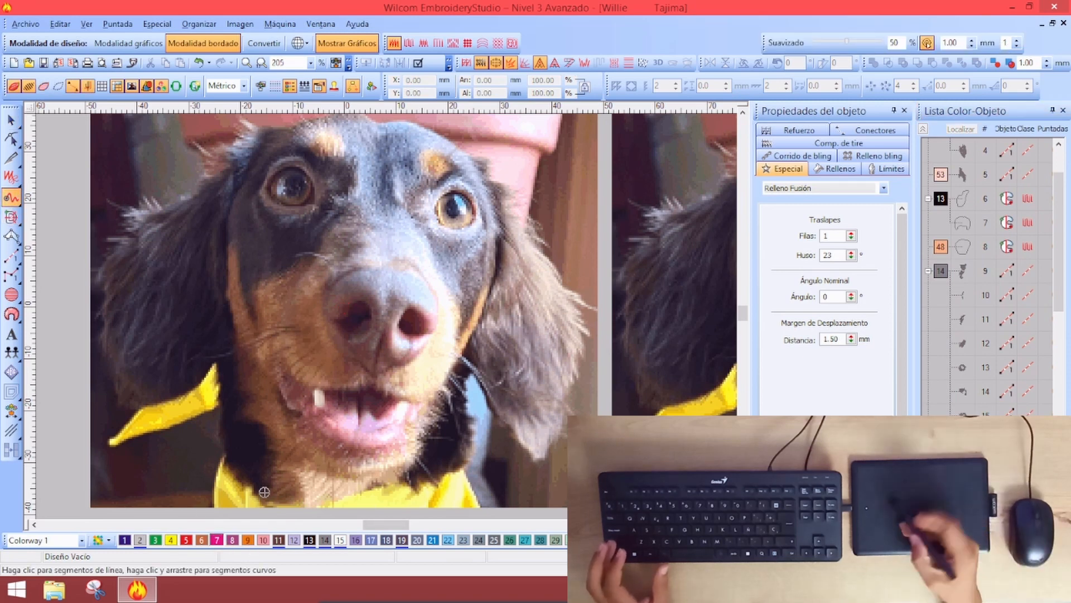
key(z)
drag(236, 337, 364, 448)
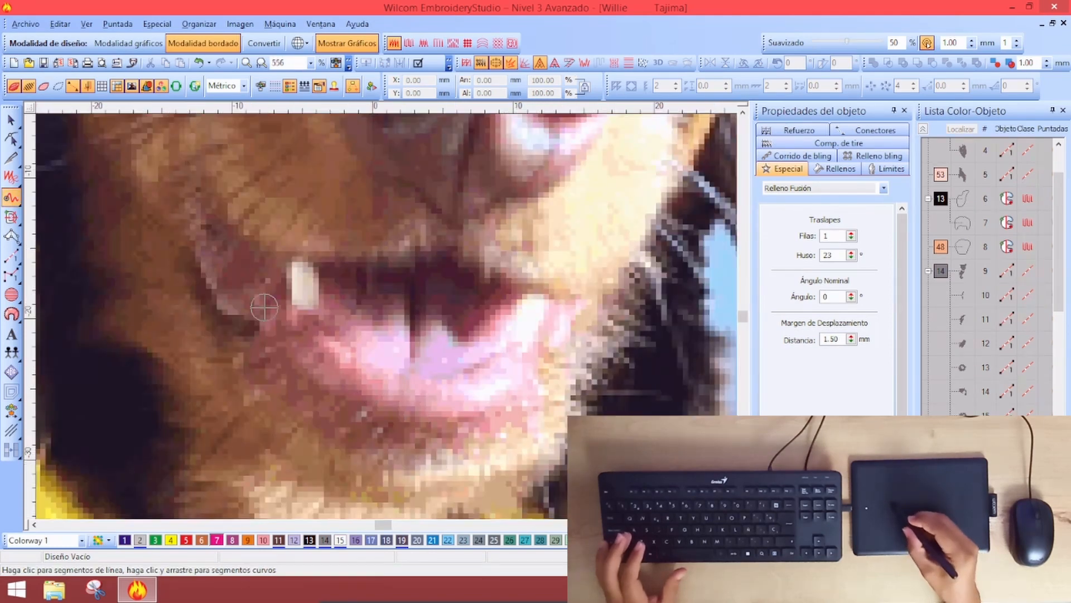
mouse_move(169, 198)
mouse_down()
mouse_move(211, 185)
mouse_move(225, 196)
mouse_move(217, 245)
mouse_move(228, 261)
mouse_move(239, 234)
mouse_move(243, 257)
mouse_move(270, 254)
mouse_move(264, 278)
mouse_move(249, 274)
mouse_move(278, 242)
mouse_move(340, 271)
mouse_move(352, 245)
mouse_move(378, 278)
mouse_move(396, 257)
mouse_move(415, 270)
mouse_move(438, 254)
mouse_move(452, 235)
mouse_up()
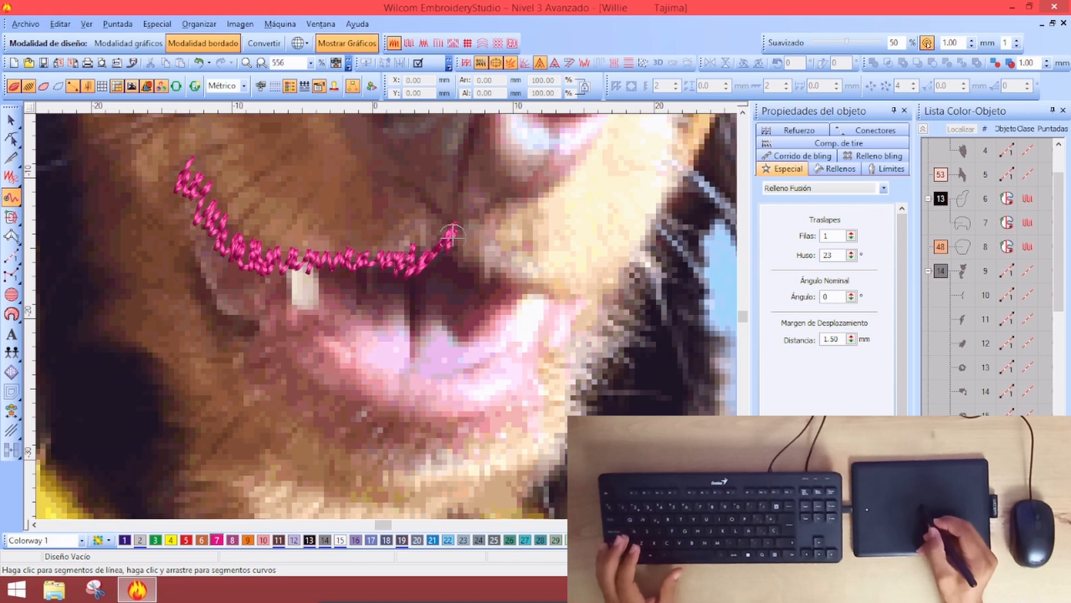
mouse_move(458, 271)
mouse_down()
mouse_move(487, 253)
mouse_move(496, 258)
mouse_move(483, 297)
mouse_move(476, 257)
mouse_move(483, 276)
mouse_move(515, 295)
mouse_move(542, 277)
mouse_move(540, 292)
mouse_move(562, 298)
mouse_move(621, 252)
mouse_up()
mouse_move(190, 247)
mouse_down()
mouse_move(191, 317)
mouse_move(201, 329)
mouse_move(217, 296)
mouse_move(212, 356)
mouse_move(229, 350)
mouse_move(232, 372)
mouse_move(253, 335)
mouse_move(244, 375)
mouse_move(225, 358)
mouse_move(249, 351)
mouse_move(247, 389)
mouse_move(256, 394)
mouse_move(292, 355)
mouse_move(285, 408)
mouse_move(317, 403)
mouse_move(328, 381)
mouse_move(341, 402)
mouse_move(334, 447)
mouse_move(374, 416)
mouse_move(386, 416)
mouse_move(387, 443)
mouse_move(409, 413)
mouse_move(450, 430)
mouse_up()
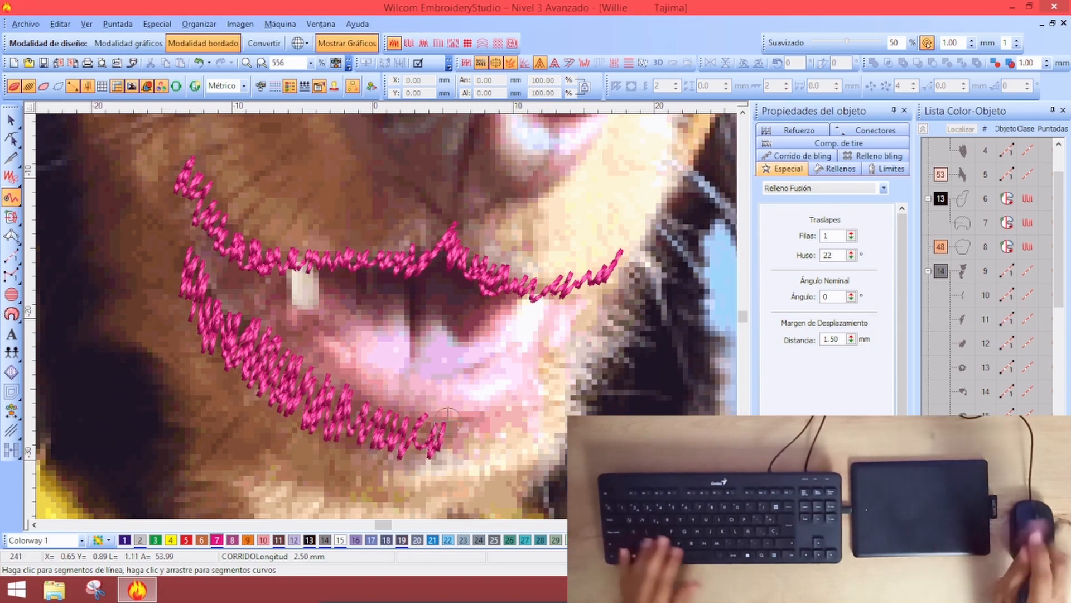
scroll(415, 408, down, 4)
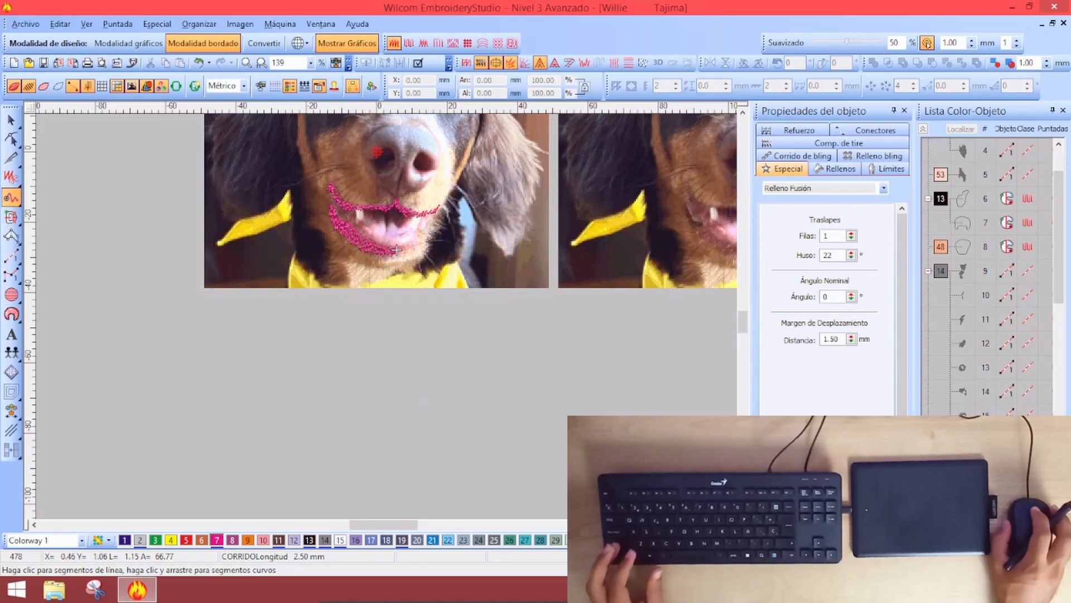
Show all the embroidery again and group the colour-object list by thread colour
scroll(396, 249, up, 2)
scroll(424, 313, down, 4)
scroll(453, 373, up, 2)
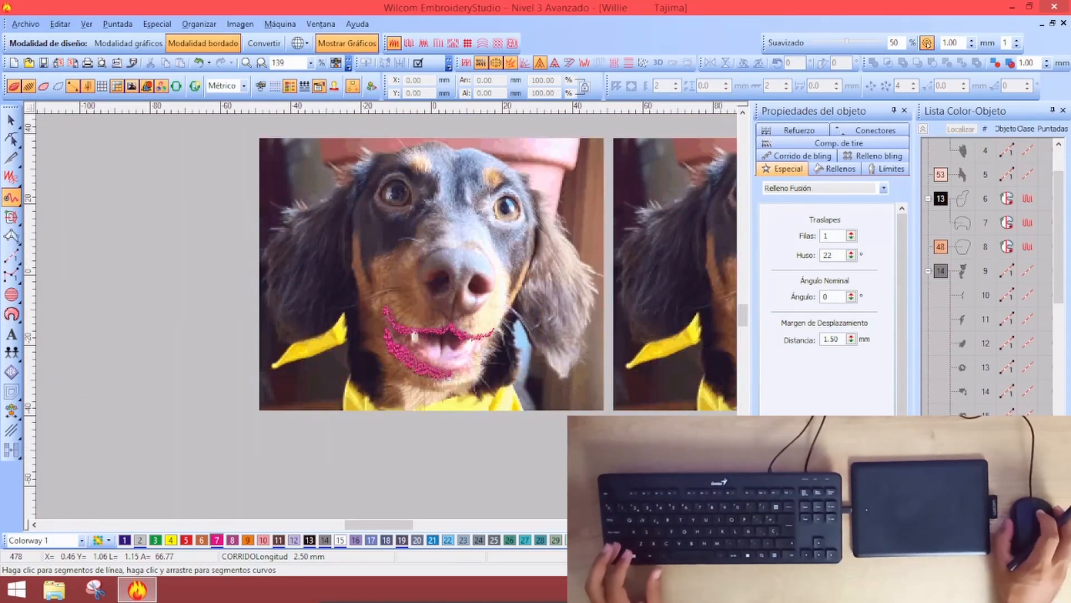
scroll(451, 373, up, 1)
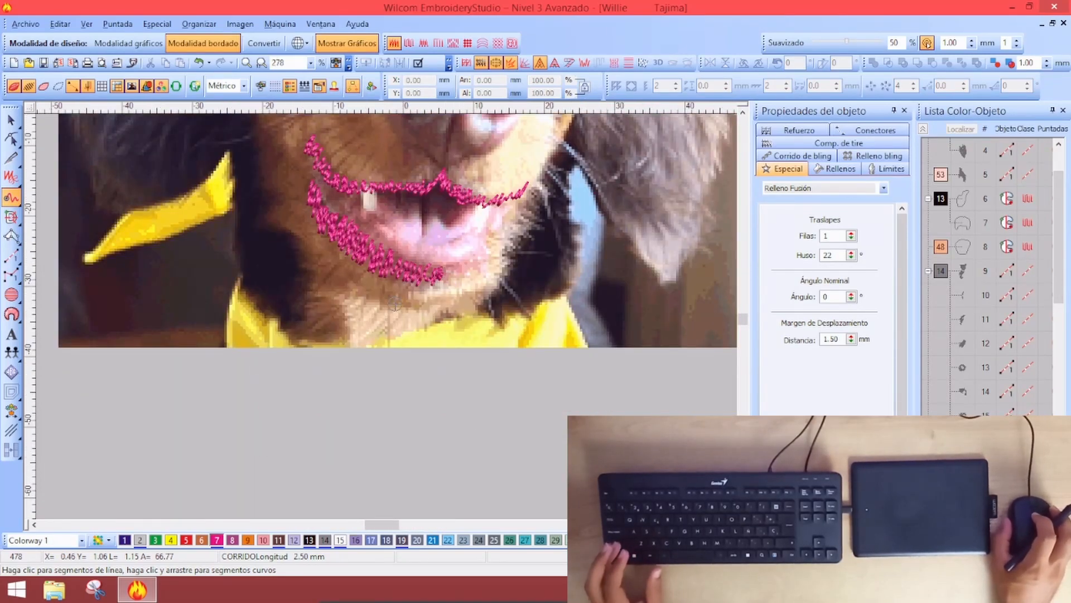
scroll(451, 304, down, 1)
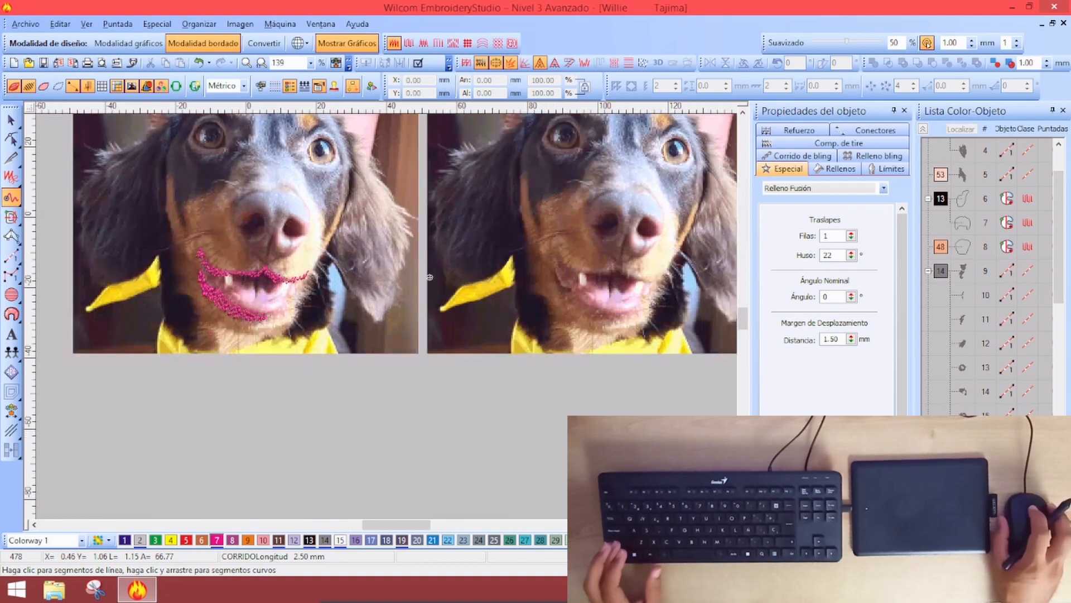
scroll(260, 316, up, 1)
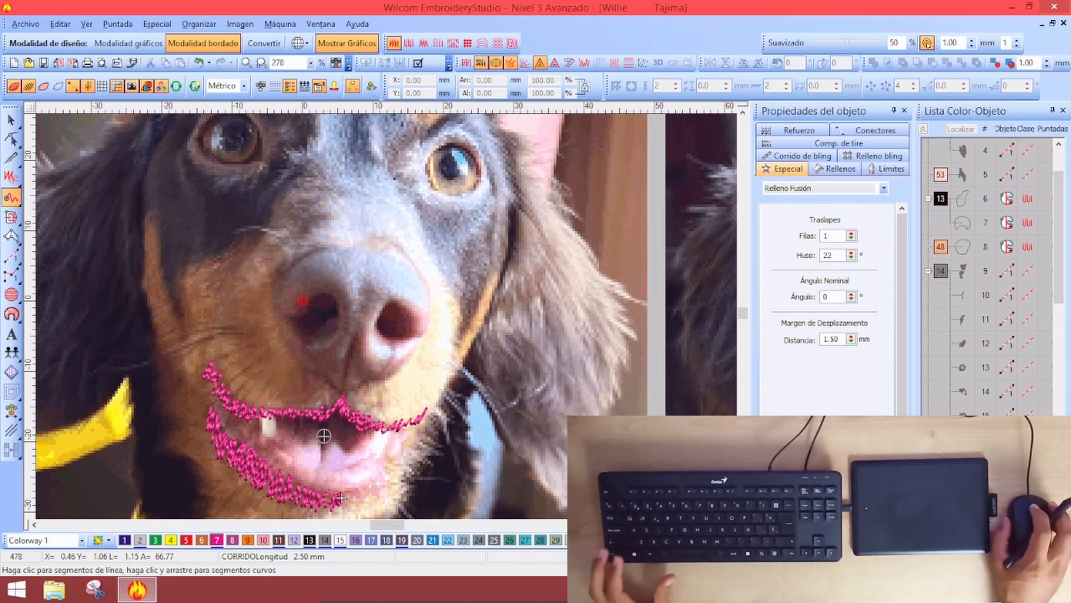
key(ctrl+a)
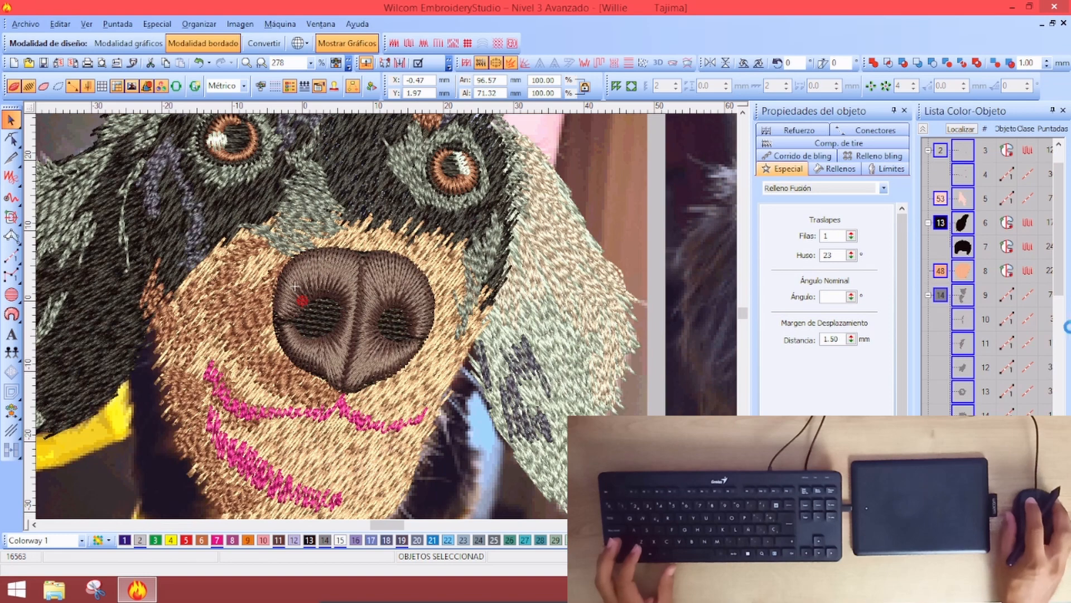
click(924, 130)
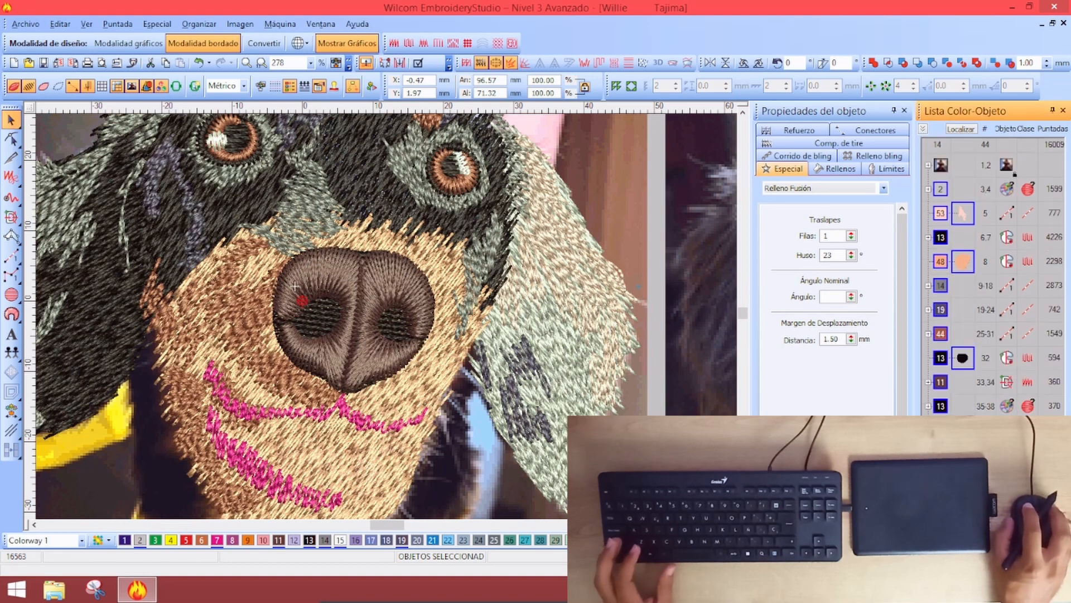
Select the pink mouth stitching, then clear the selection and zoom out to the whole design
key(Tab)
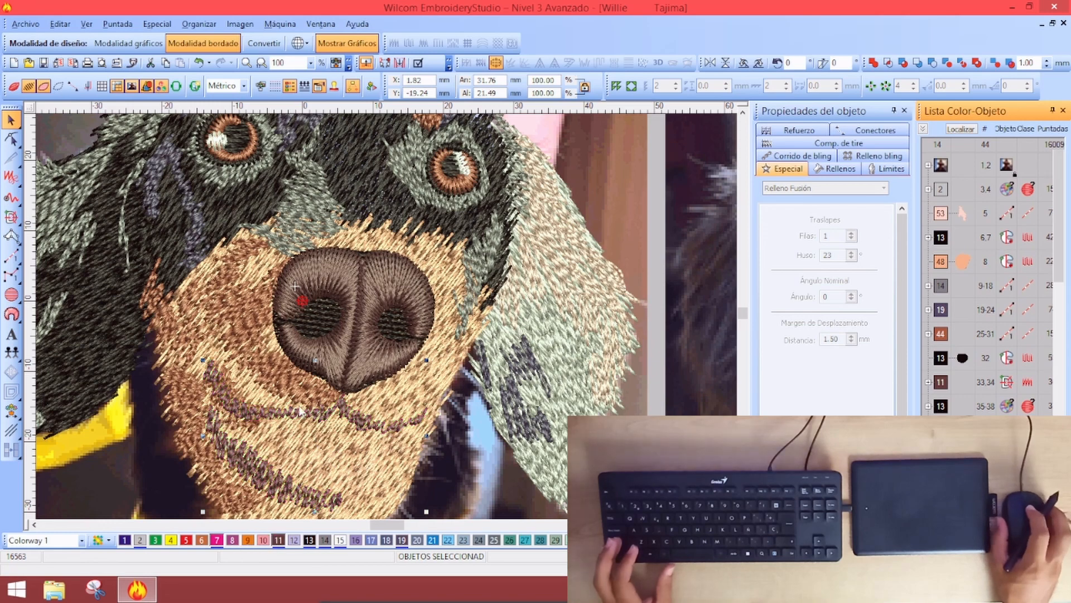
key(0)
key(Escape)
scroll(481, 318, up, 1)
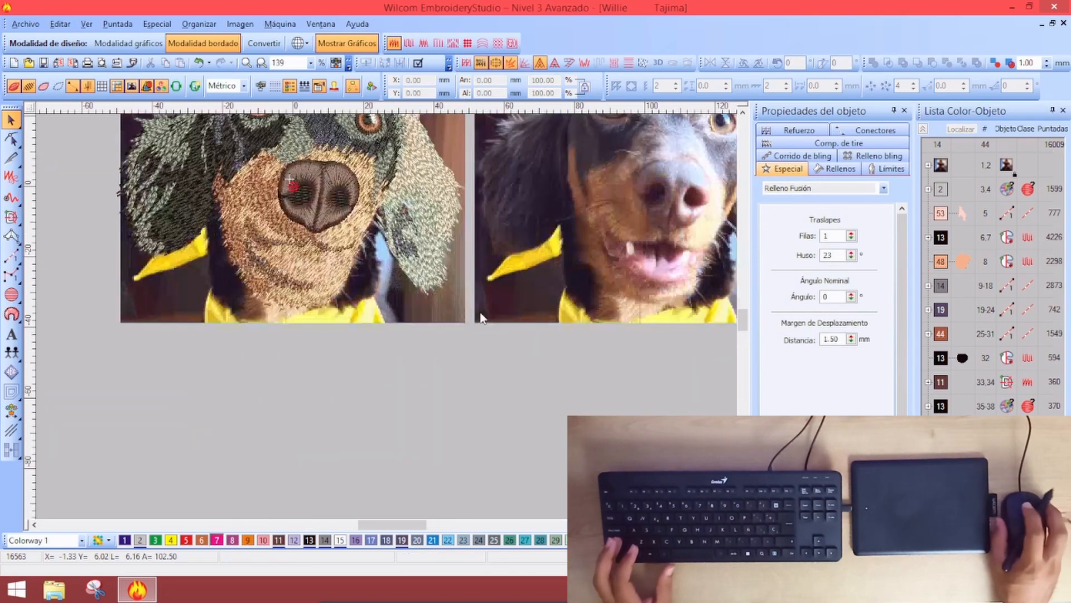
key(0)
scroll(367, 289, up, 1)
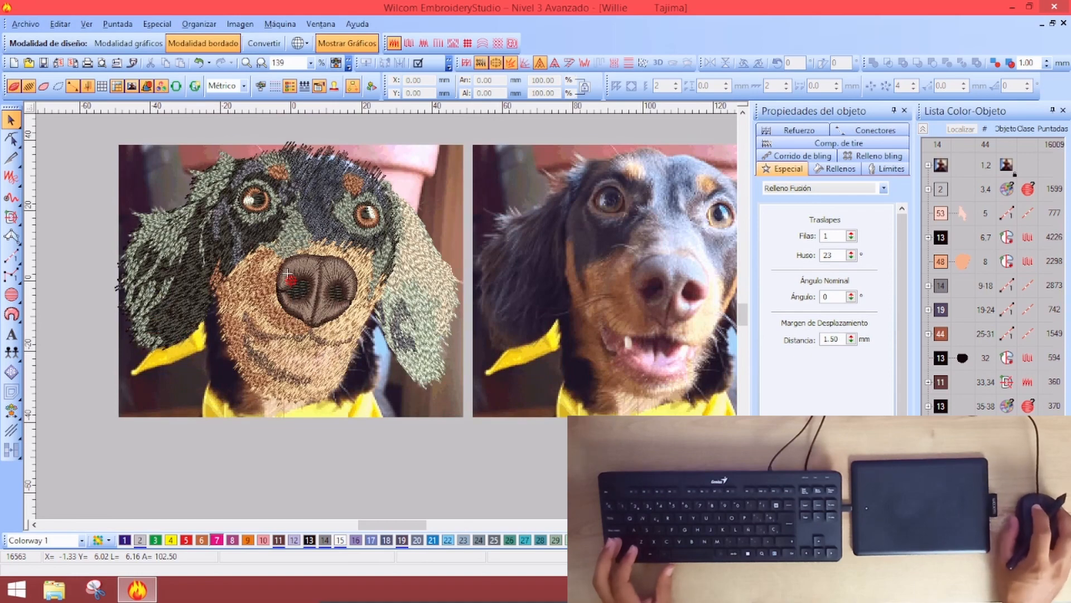
Open the thread palette editor and bring up Dark Brown thread 11 for editing
key(ctrl+shift+c)
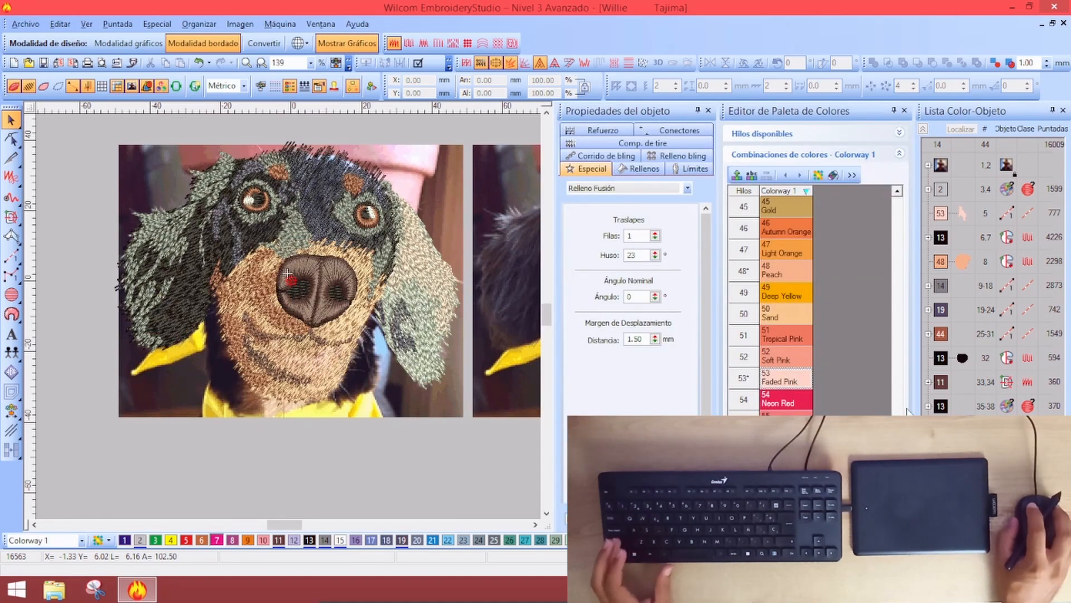
scroll(903, 383, up, 4)
scroll(902, 382, up, 8)
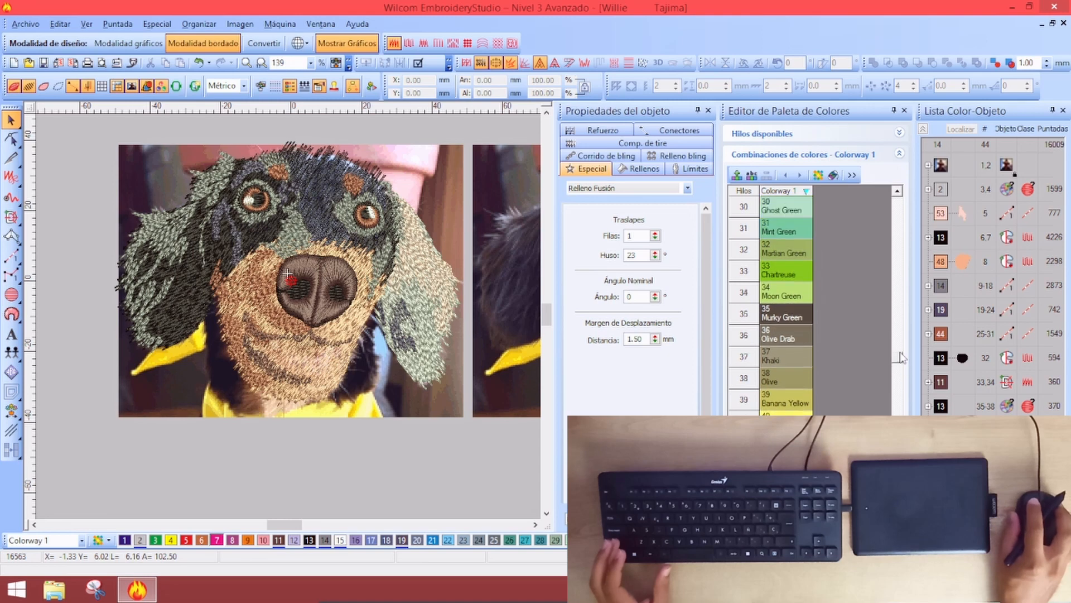
scroll(899, 264, up, 1)
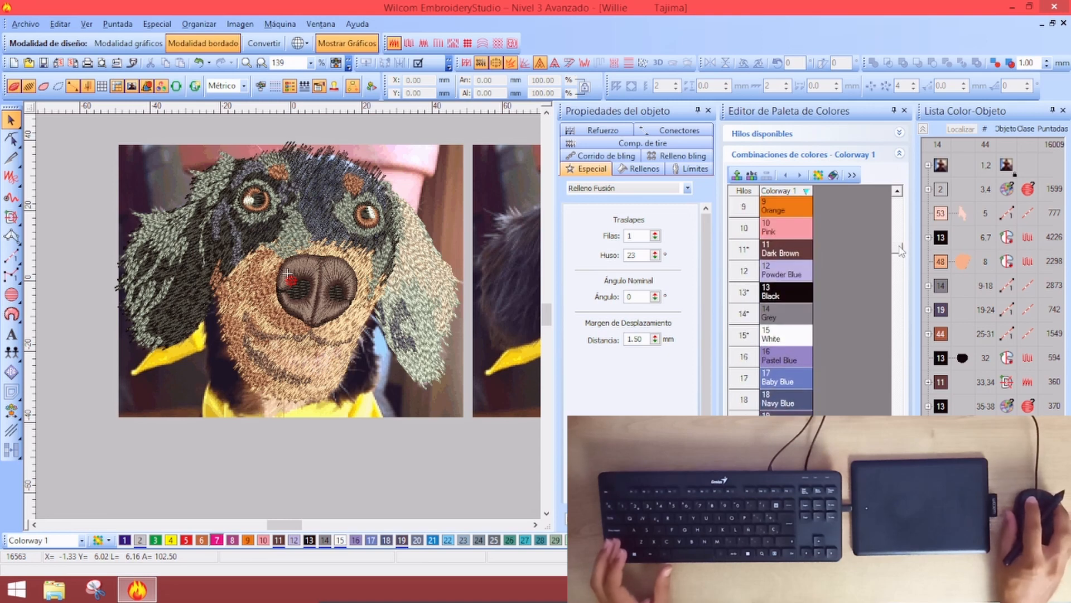
click(535, 525)
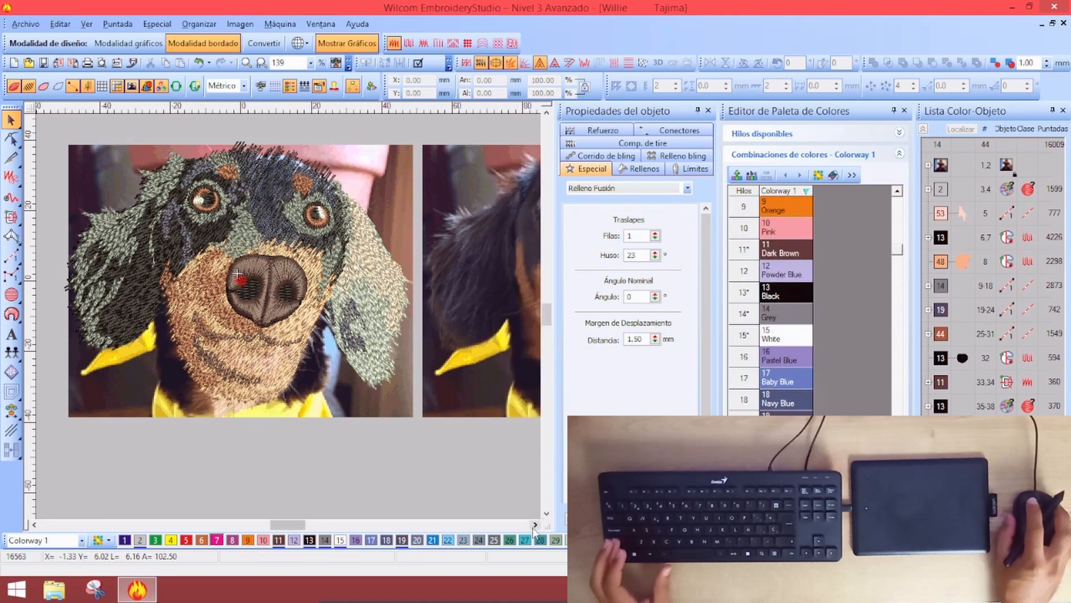
double_click(786, 251)
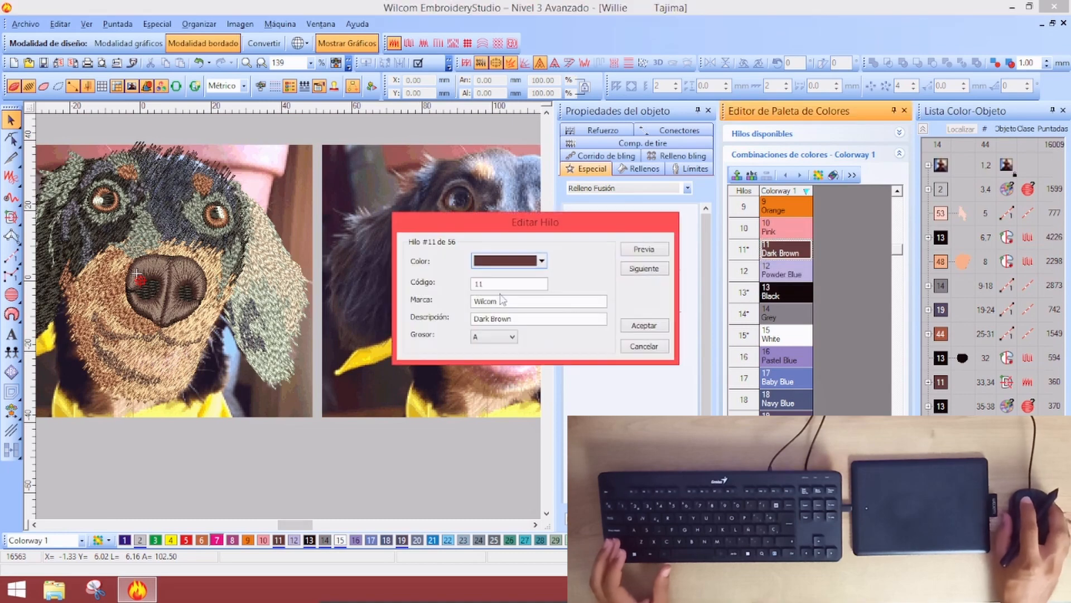
Mix a custom reddish brown, RGB 92/51/51, and apply it to thread 11
click(506, 260)
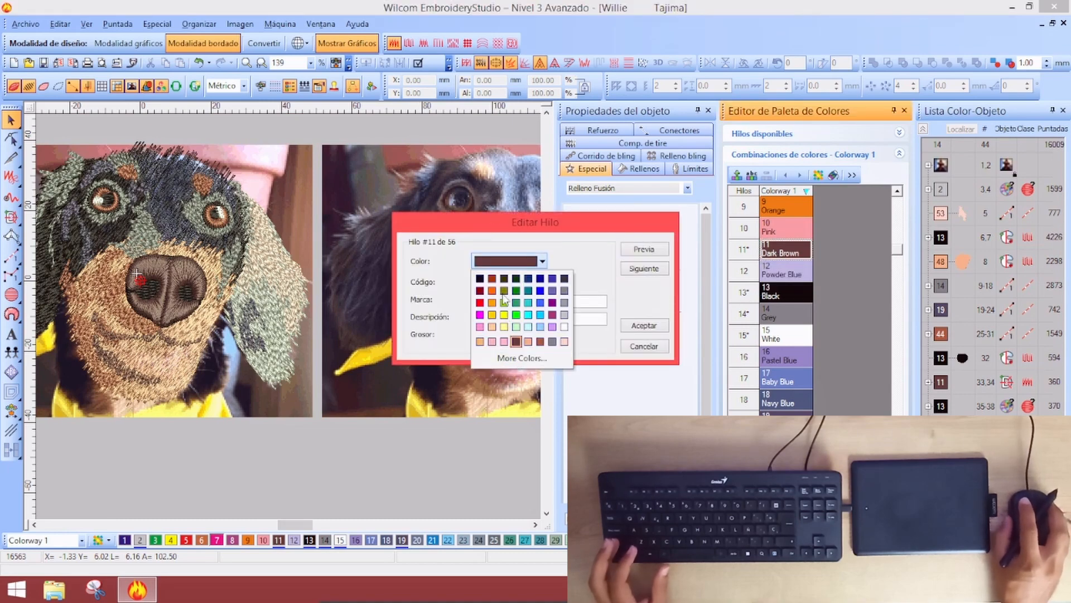
click(508, 357)
click(481, 196)
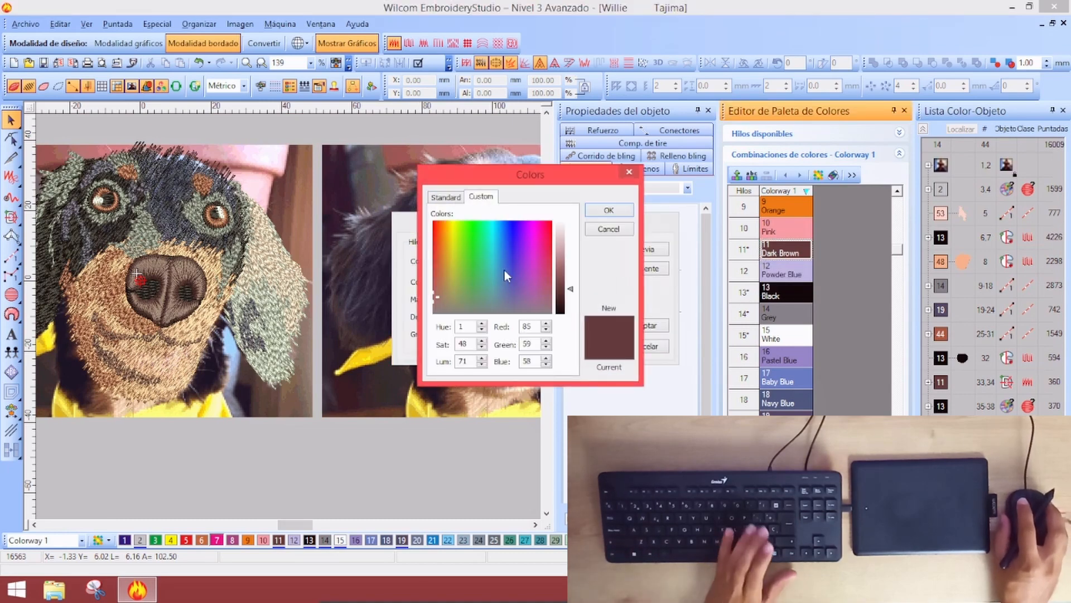
click(439, 302)
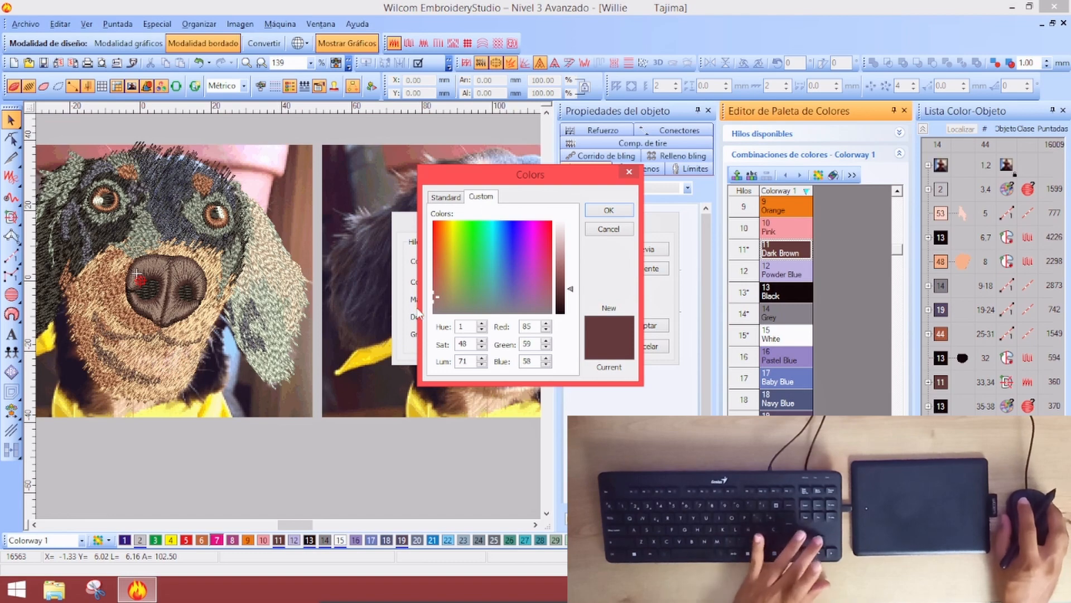
click(436, 287)
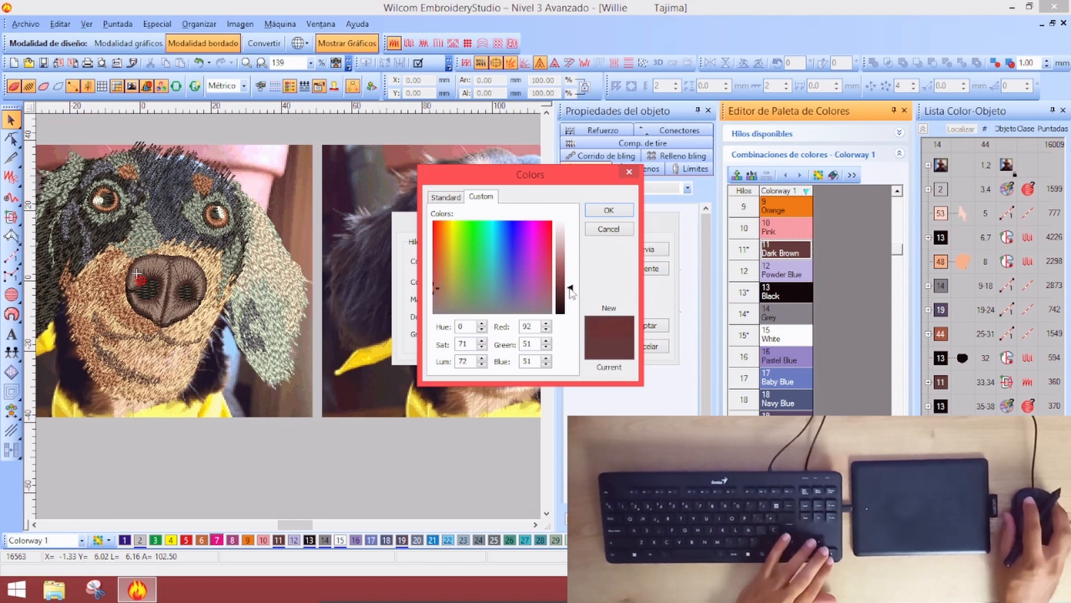
click(608, 209)
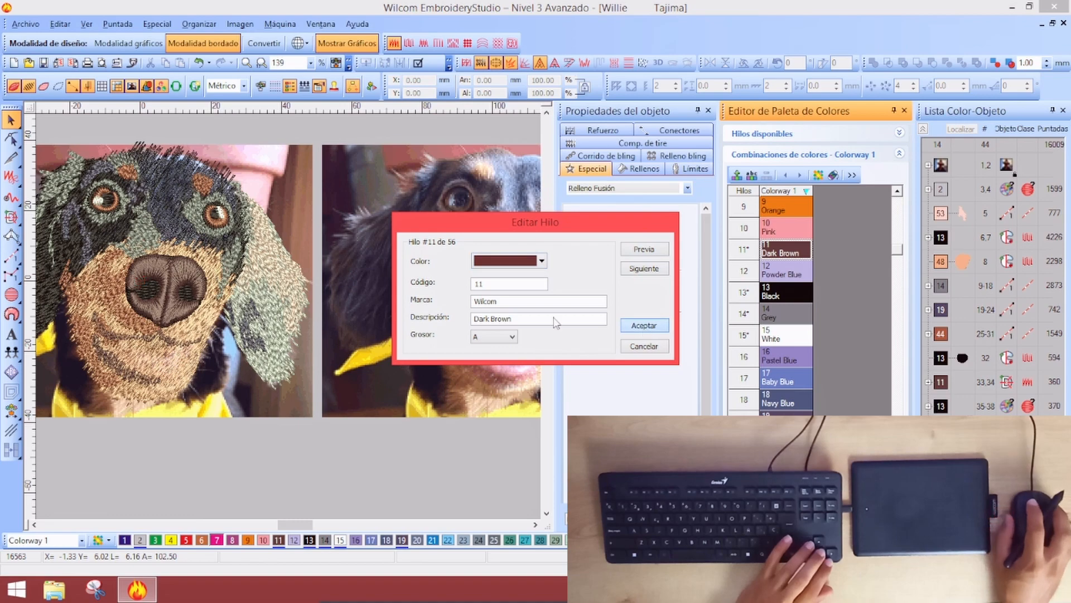
click(652, 325)
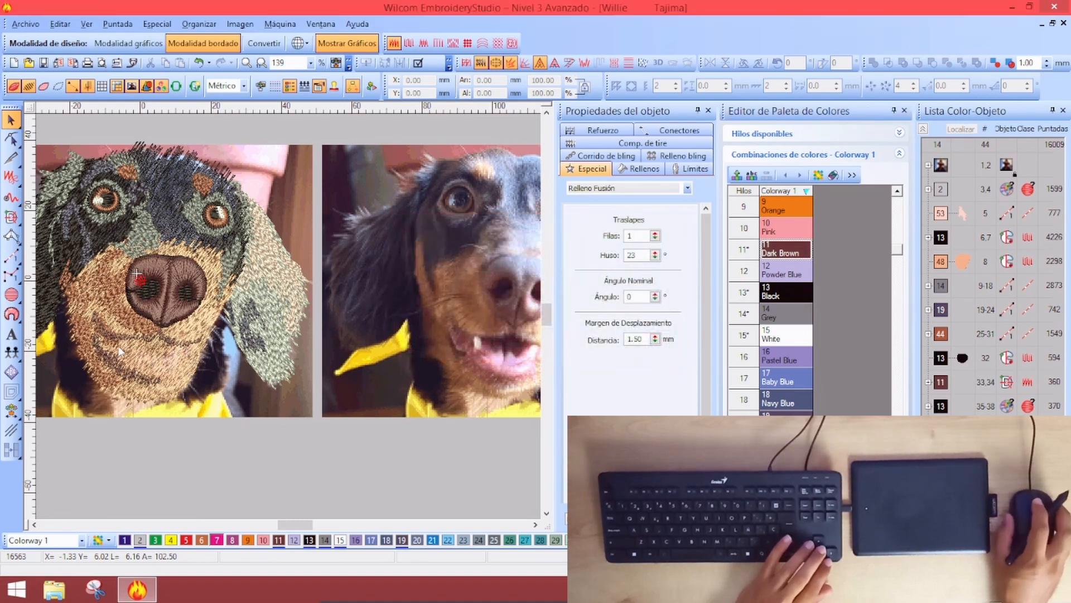
scroll(219, 427, down, 5)
scroll(218, 332, up, 5)
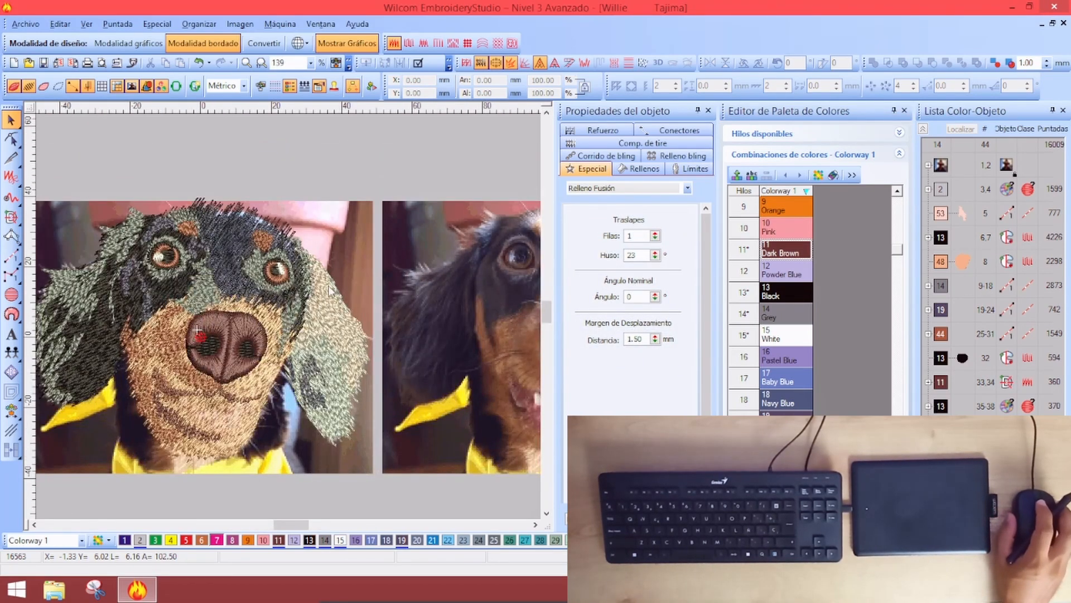
scroll(329, 290, down, 2)
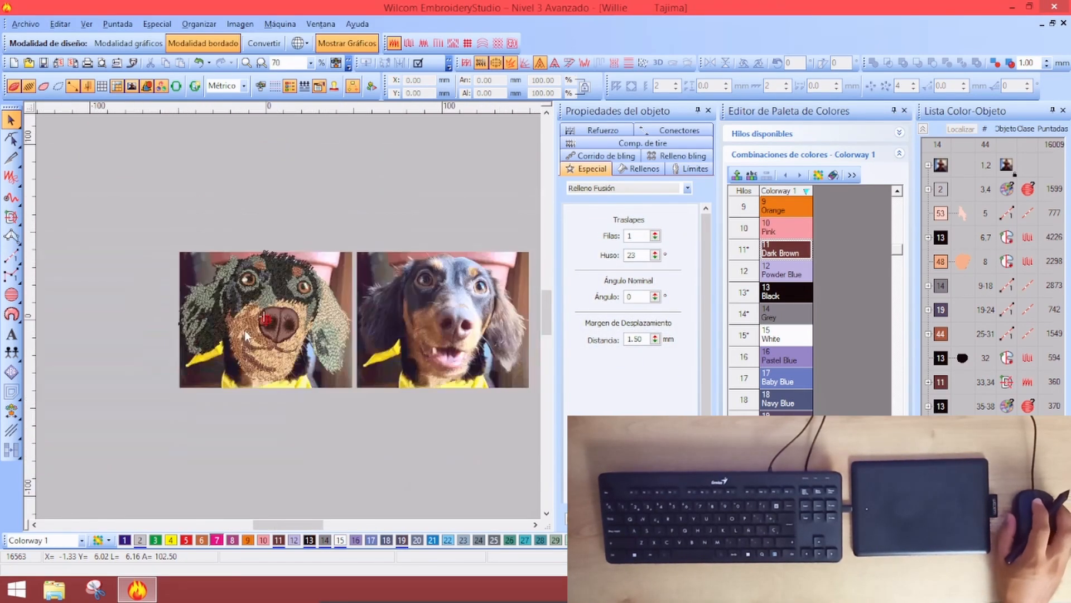
Close the colour palette editor and compare the stitches with the photo beneath
click(905, 111)
scroll(372, 389, up, 4)
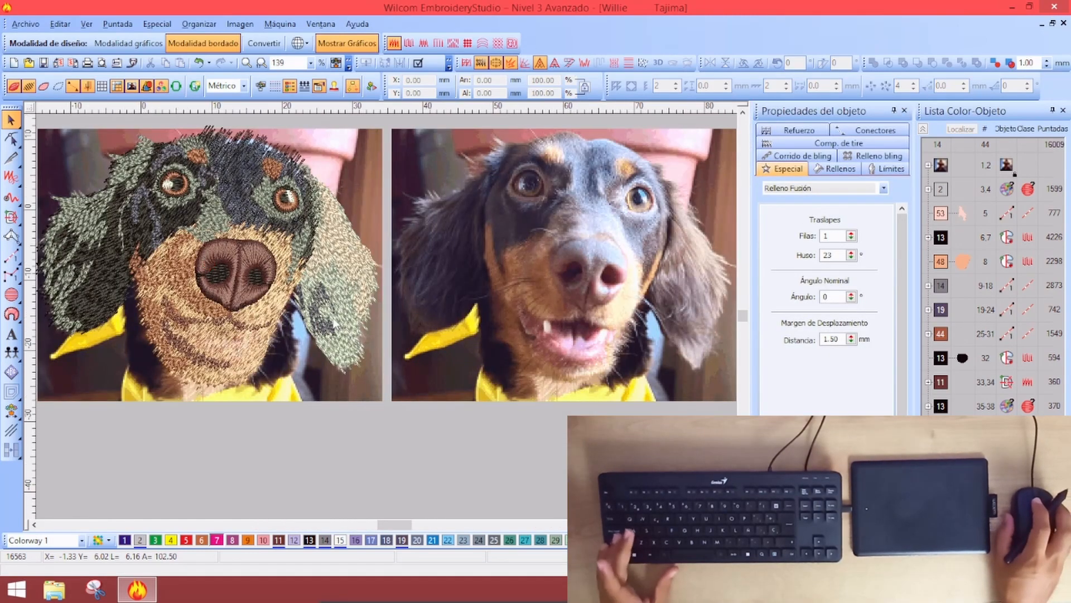
scroll(237, 370, down, 2)
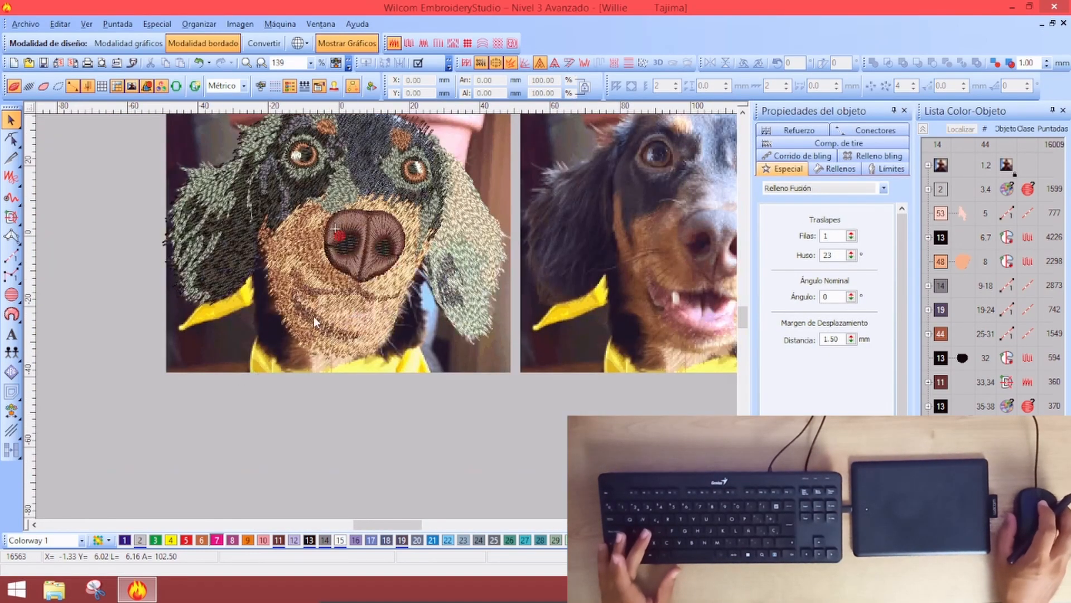
scroll(365, 304, up, 2)
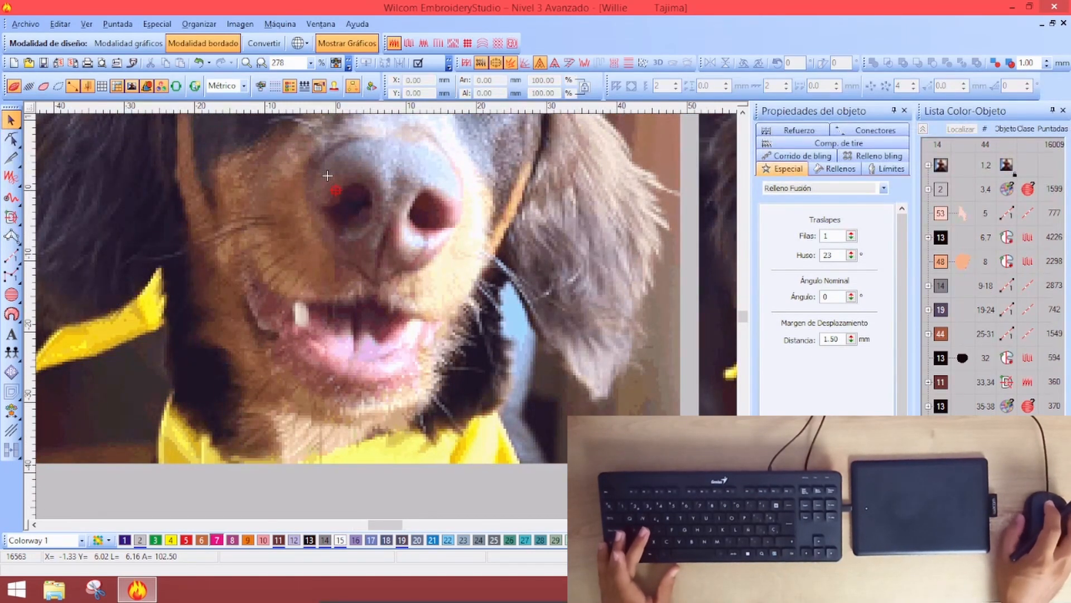
key(s)
key(s)
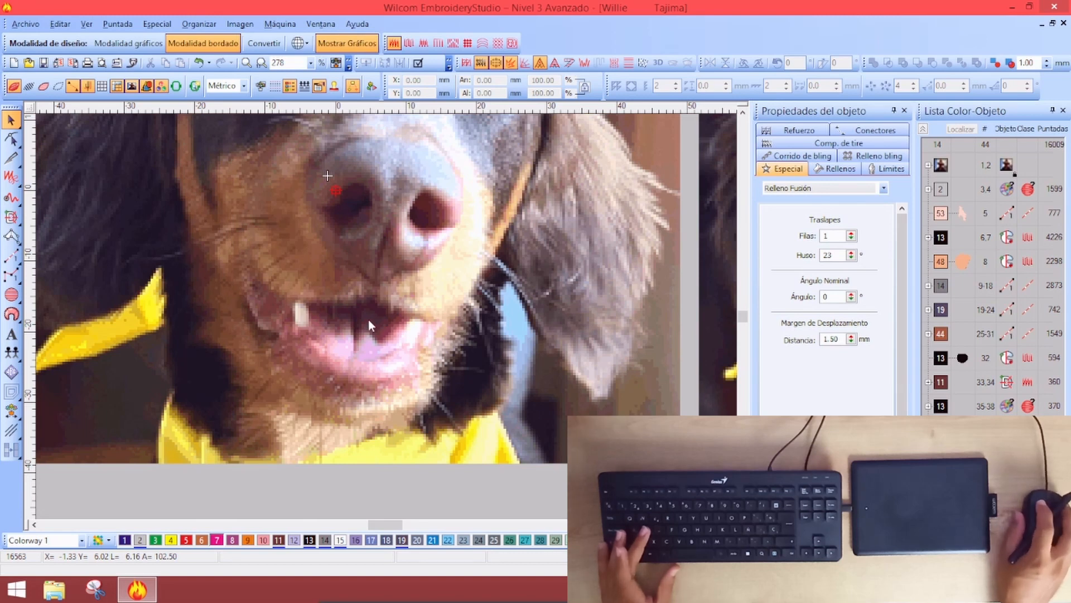
click(972, 399)
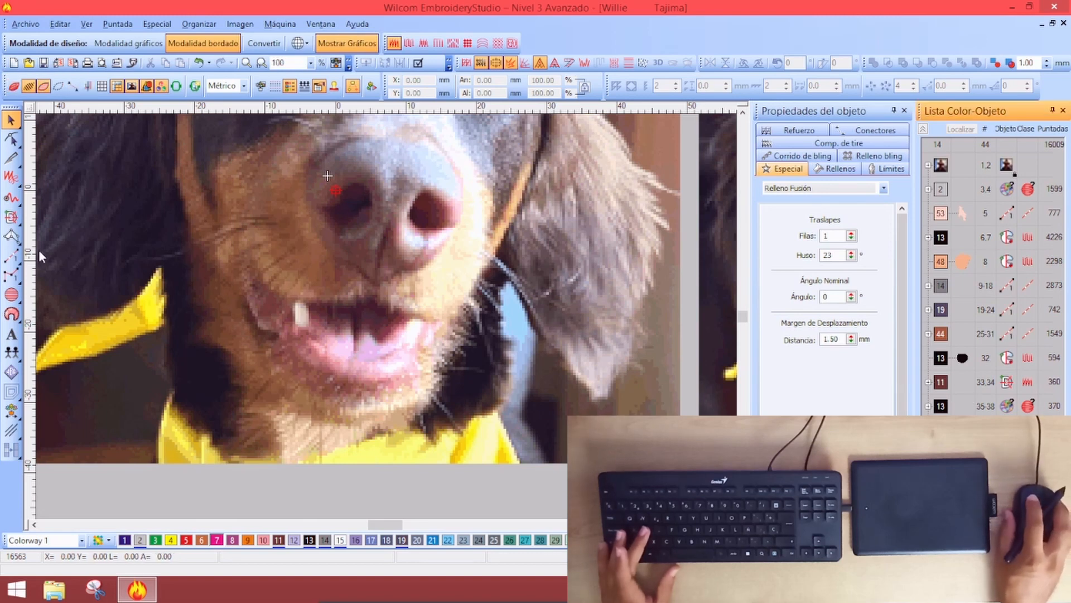
Select the Complex Fill tool with a Tatami fill of 0.40 mm spacing and 4.00 mm length
click(49, 222)
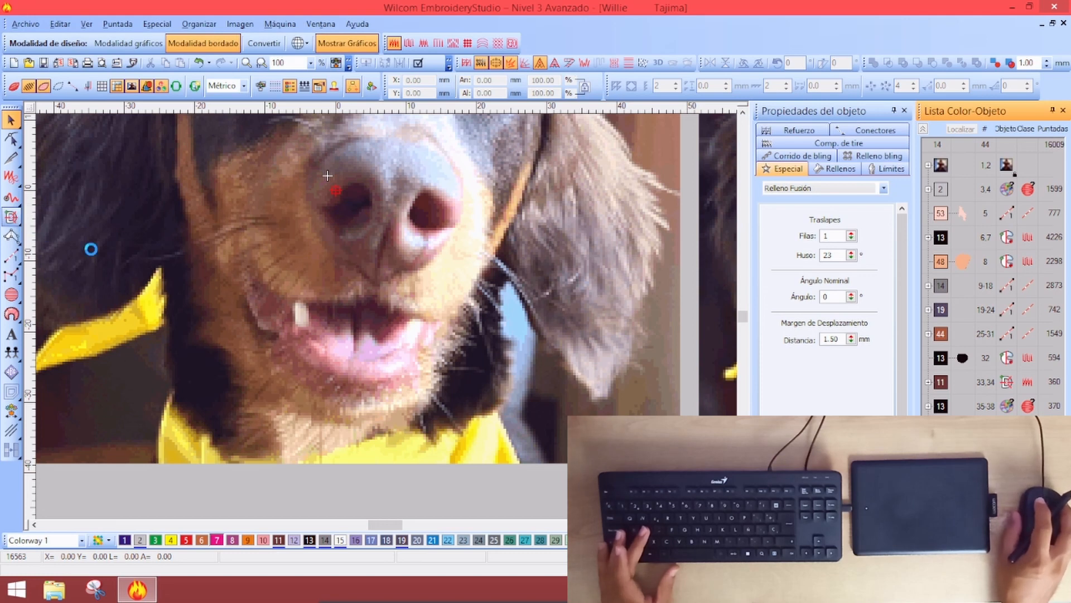
click(835, 169)
click(798, 188)
click(785, 209)
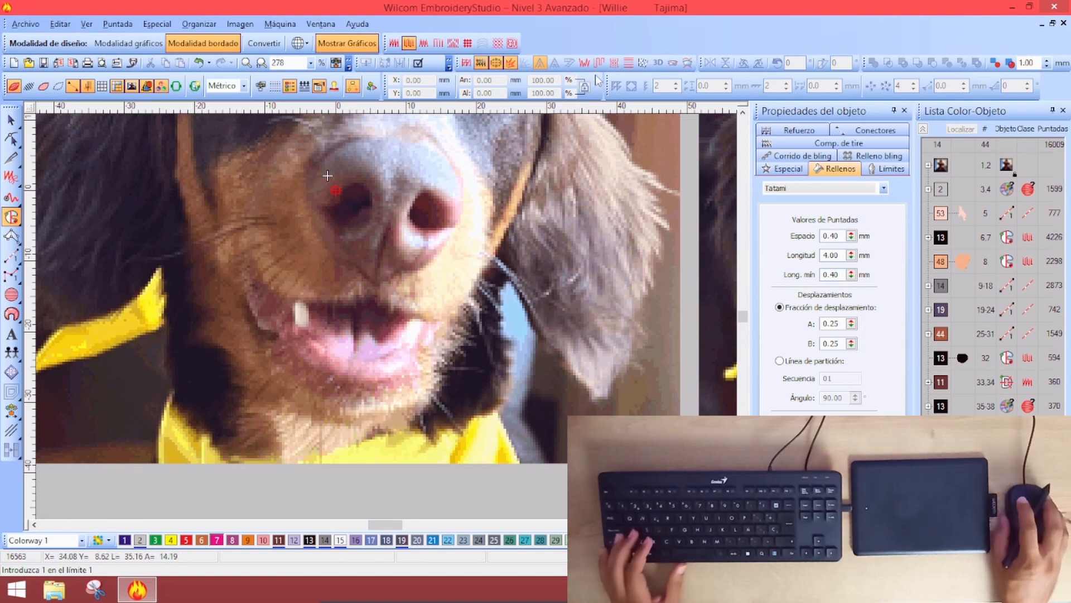
Digitize a five-point Tatami fill boundary around the open mouth and select the new object
click(265, 291)
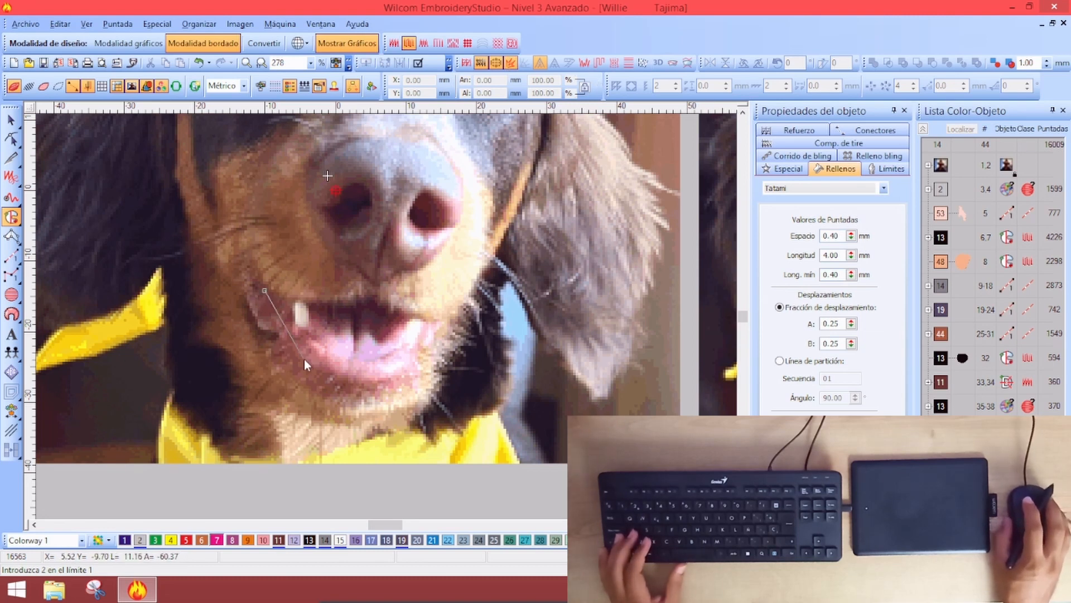
click(379, 371)
click(411, 349)
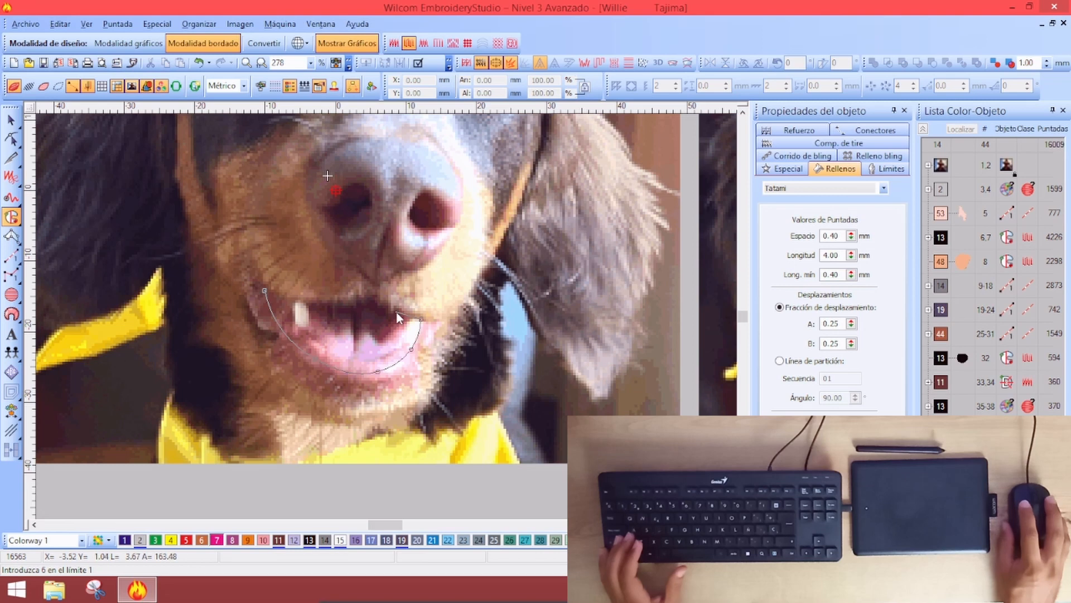
click(333, 303)
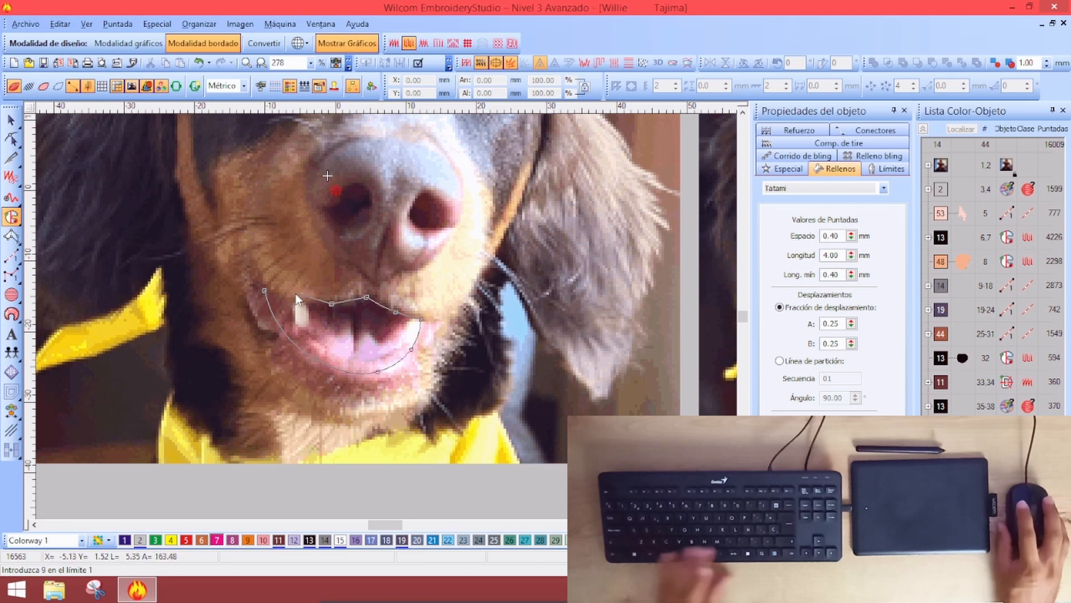
click(282, 300)
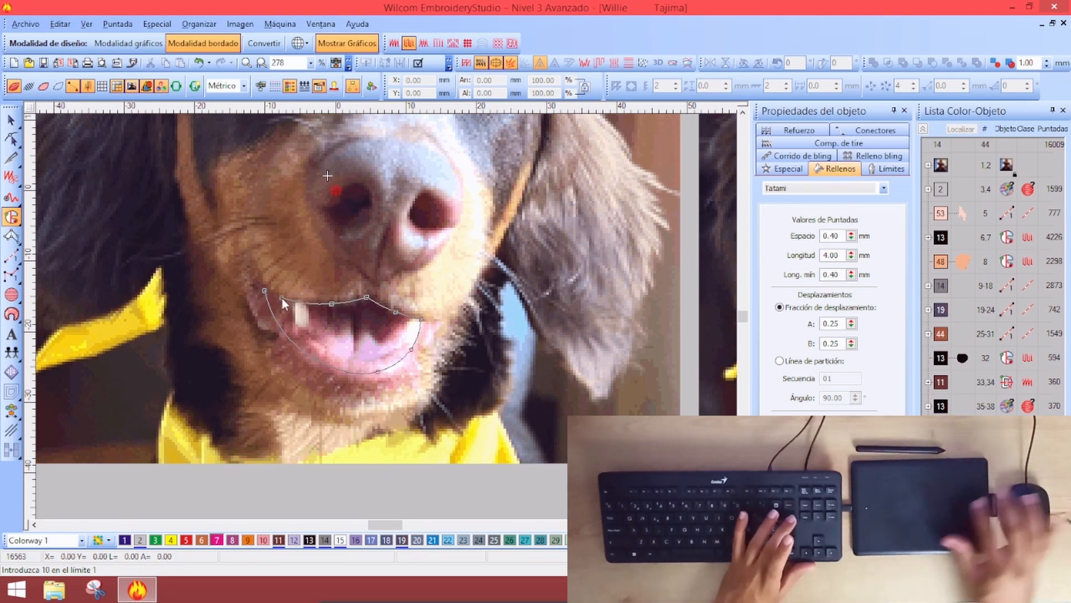
key(Return)
key(Return)
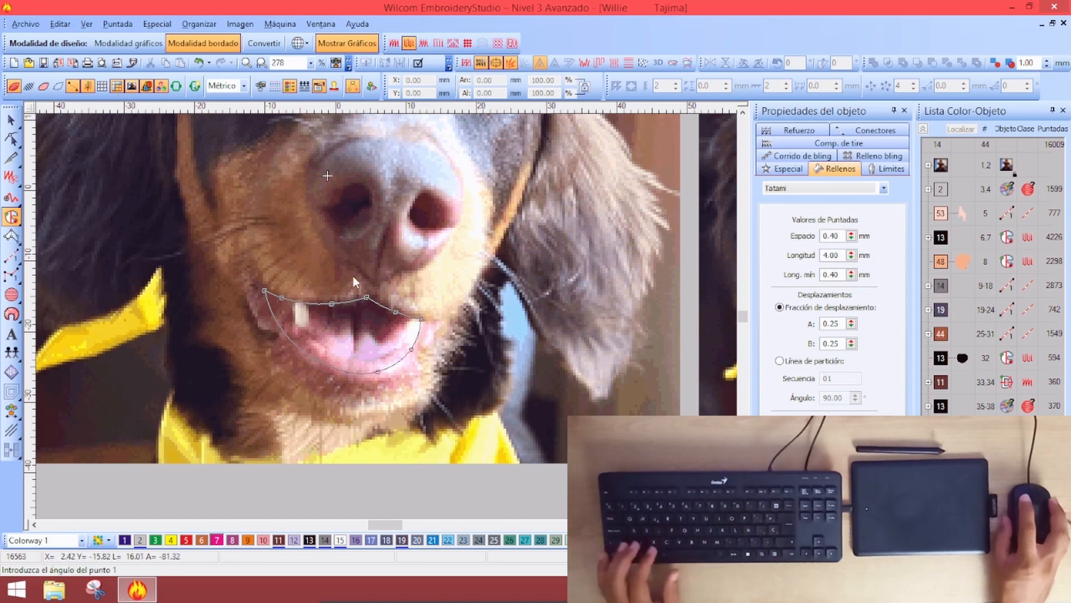
key(Return)
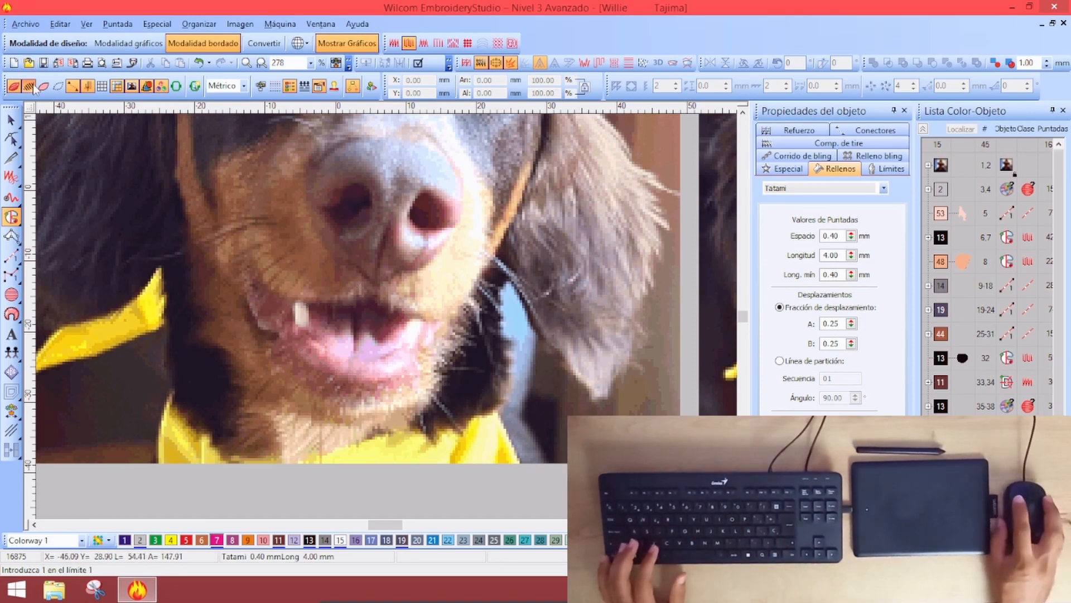
key(s)
key(s)
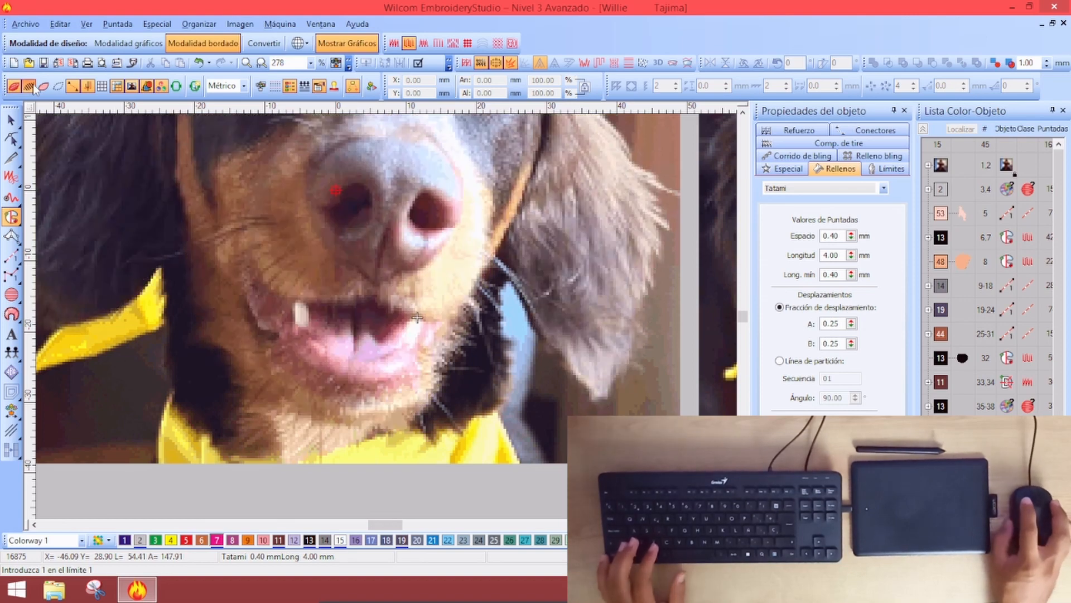
key(s)
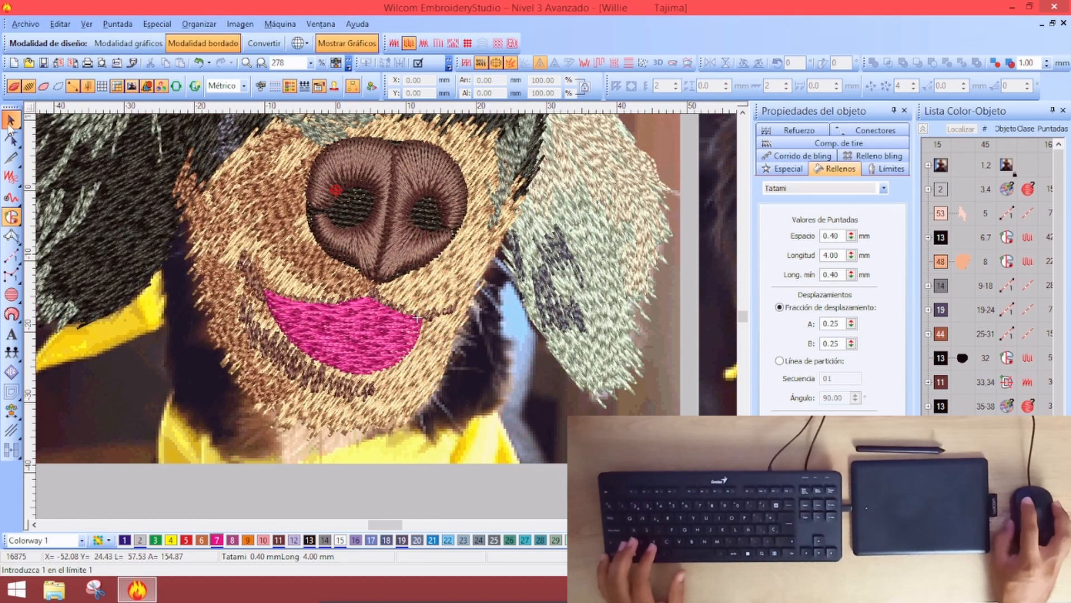
click(10, 121)
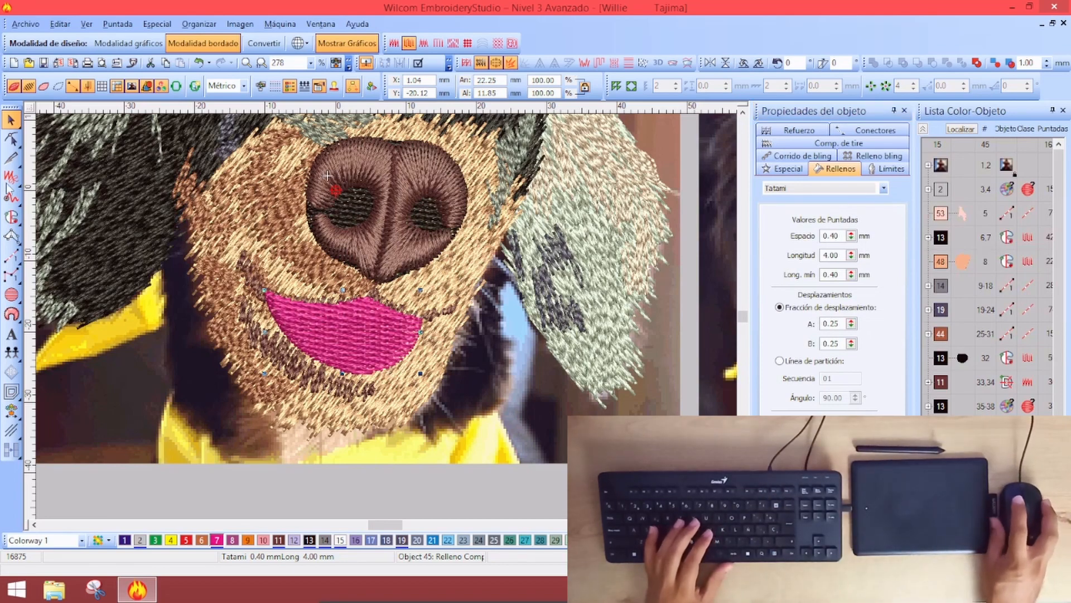
Reshape the mouth fill by nudging its top and right-edge points, then deselect and compare with the photo
key(h)
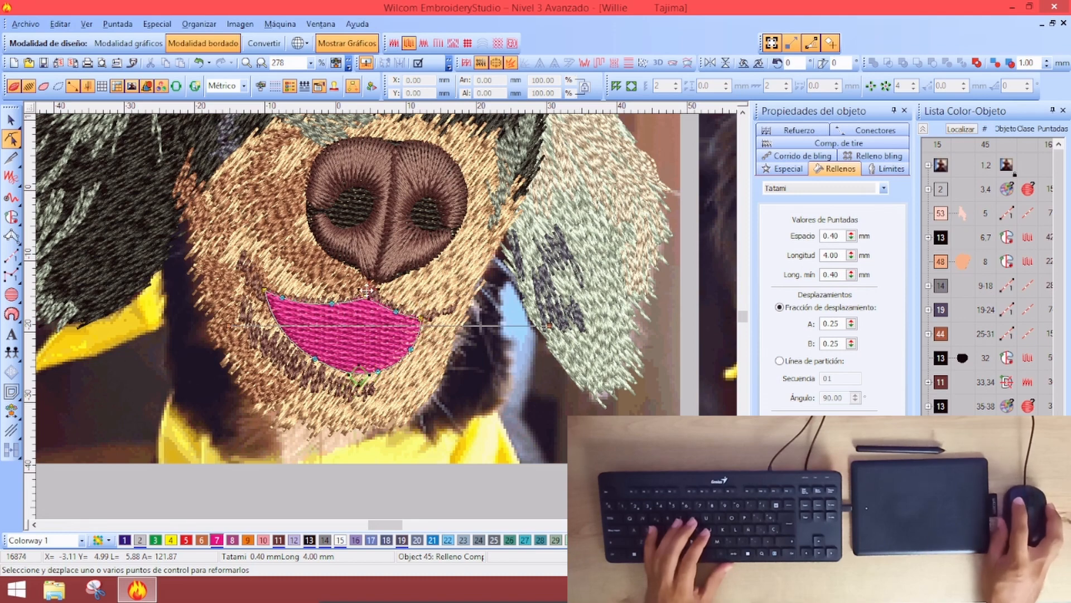
drag(373, 292, 367, 296)
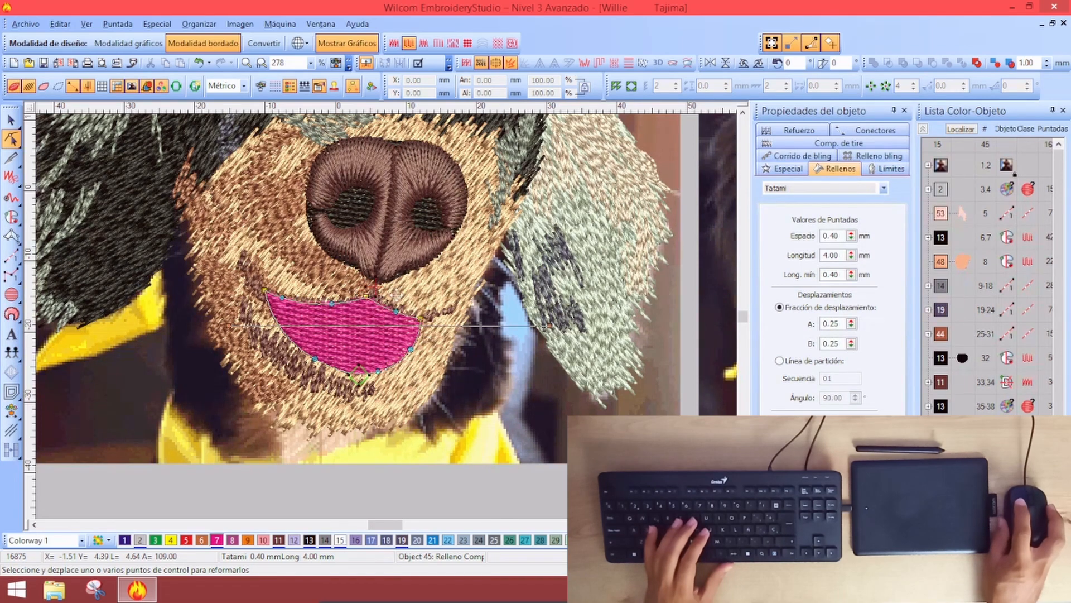
drag(425, 334, 425, 338)
scroll(370, 333, up, 3)
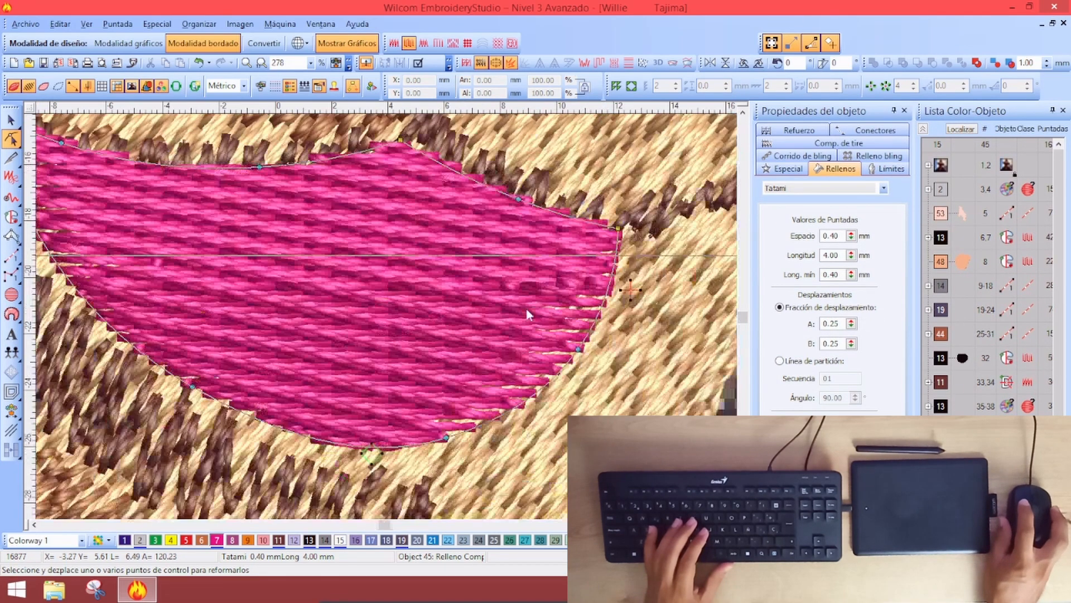
scroll(569, 293, down, 3)
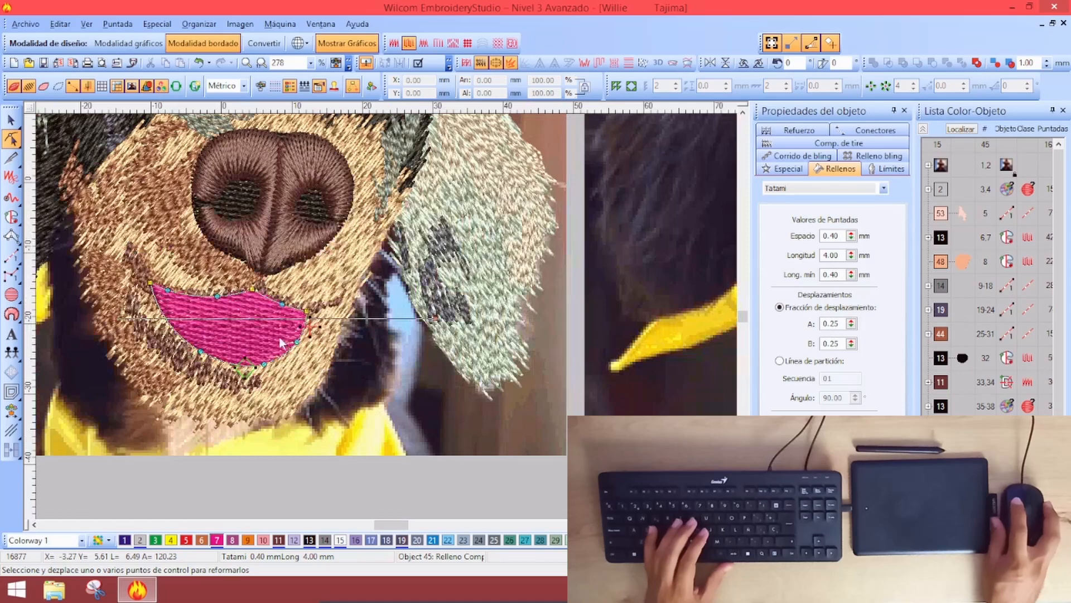
key(Escape)
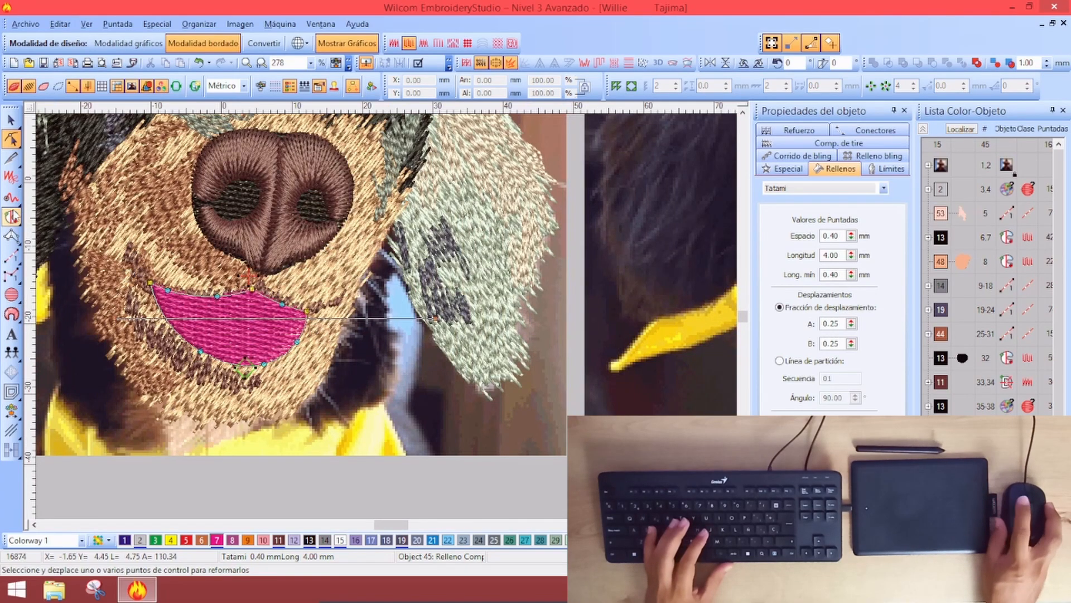
key(Escape)
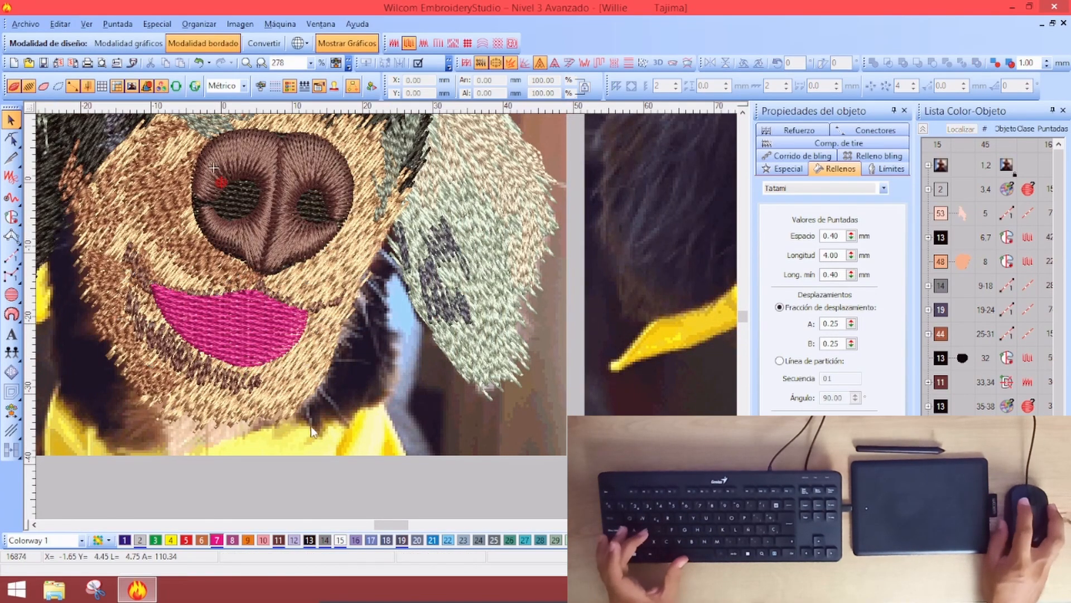
key(s)
key(s)
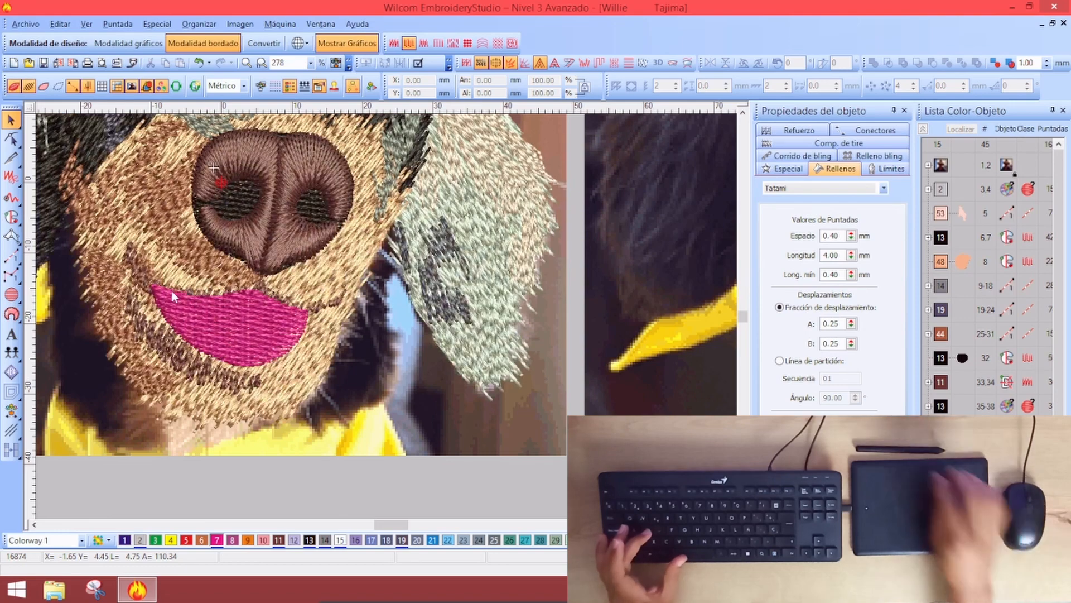
key(s)
key(s)
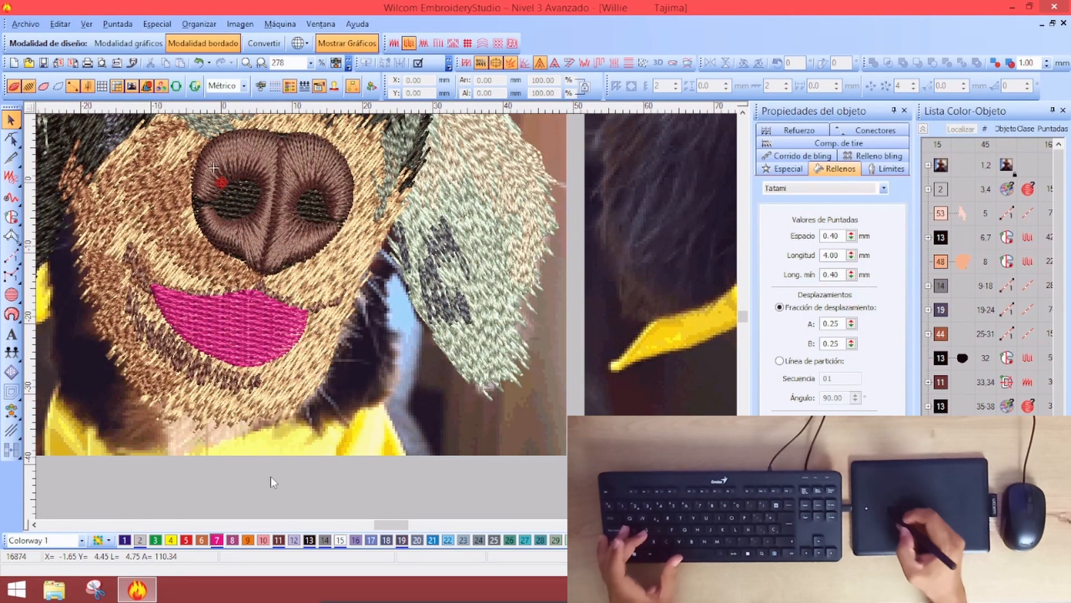
Start a new fill shape with Plumetis as the stitch type and hide stitches to trace the photo
click(11, 216)
click(835, 169)
click(785, 188)
click(776, 200)
key(s)
Digitize a three-point Plumetis rim along the lower mouth, check it, then hide the stitches
click(126, 271)
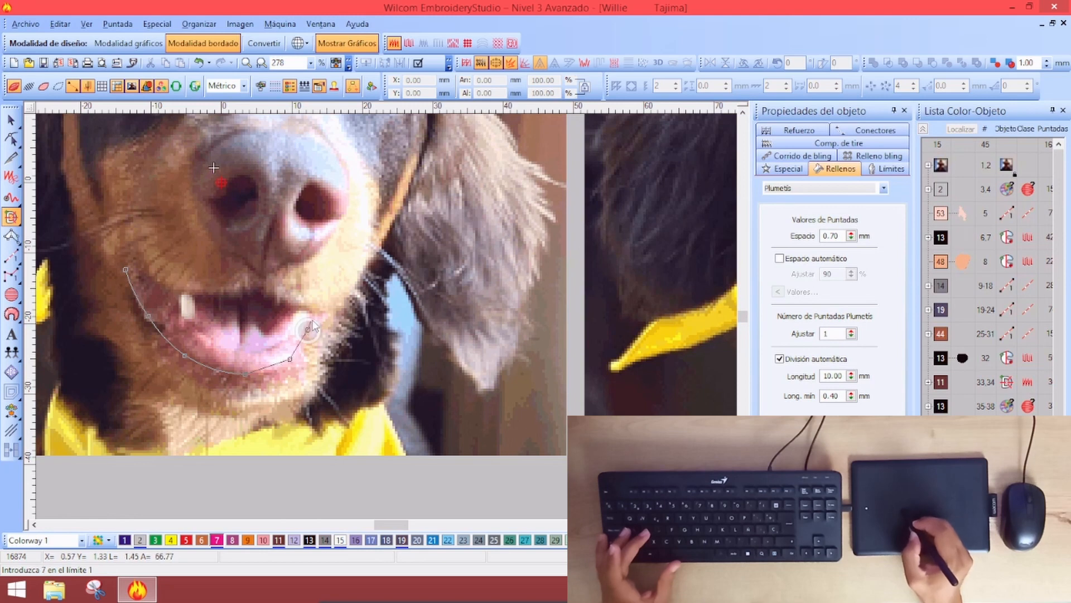
click(289, 328)
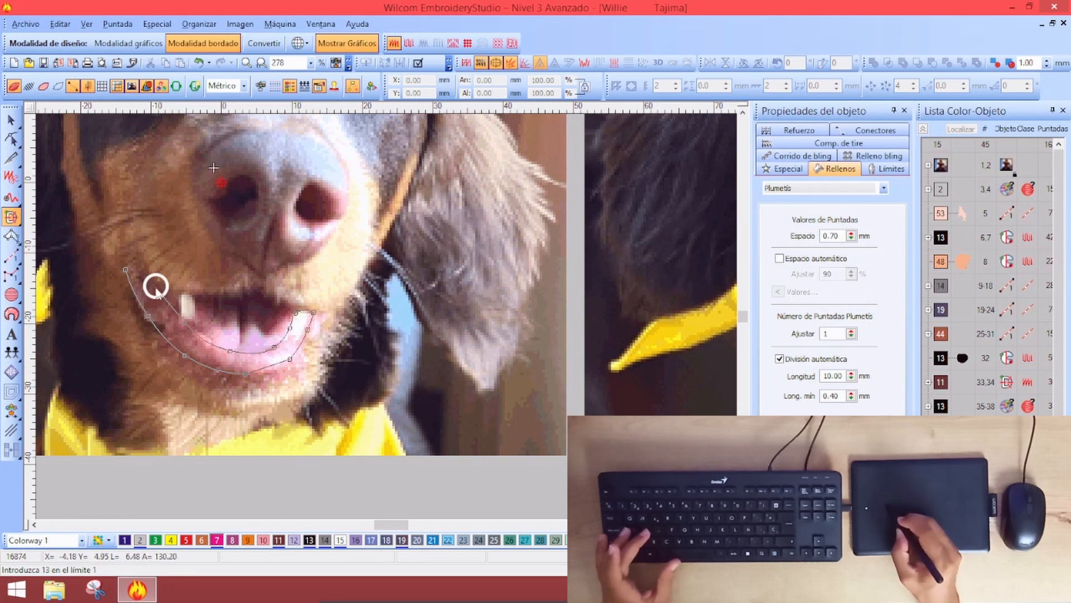
click(134, 260)
key(Return)
key(Return)
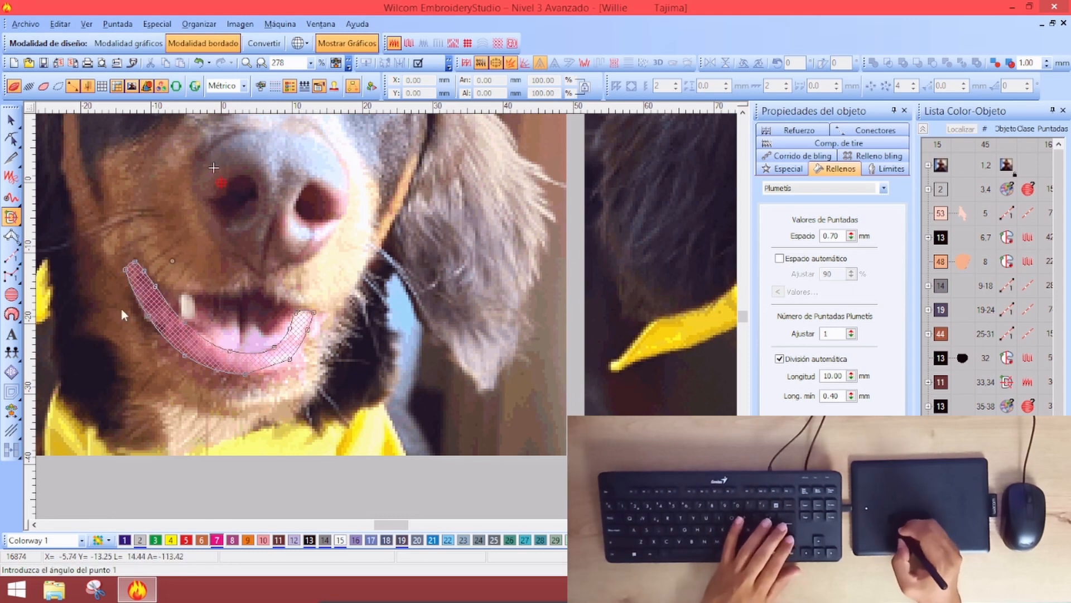
click(214, 167)
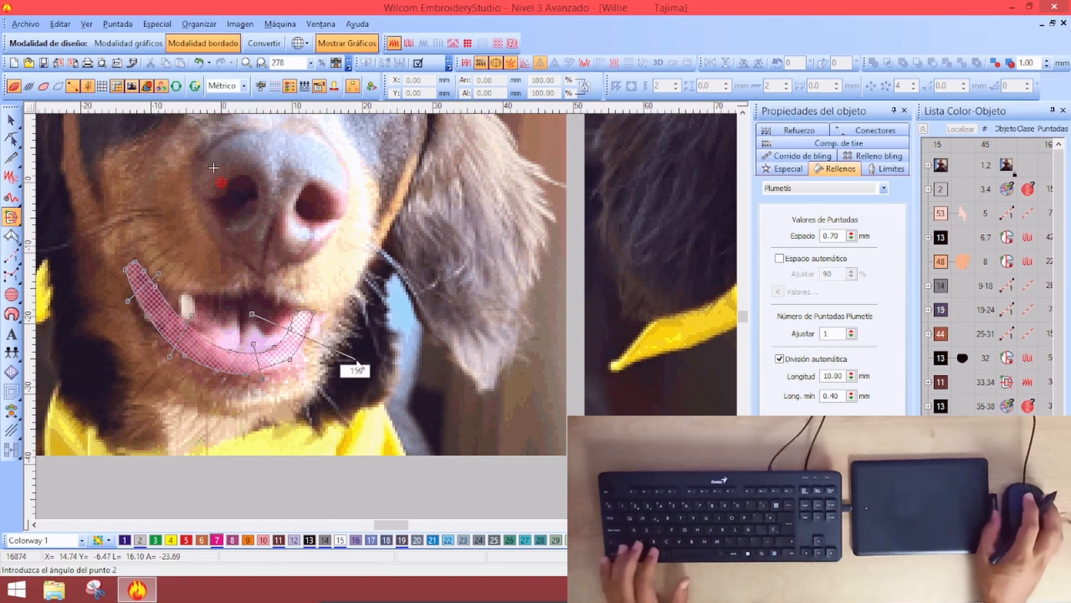
click(296, 313)
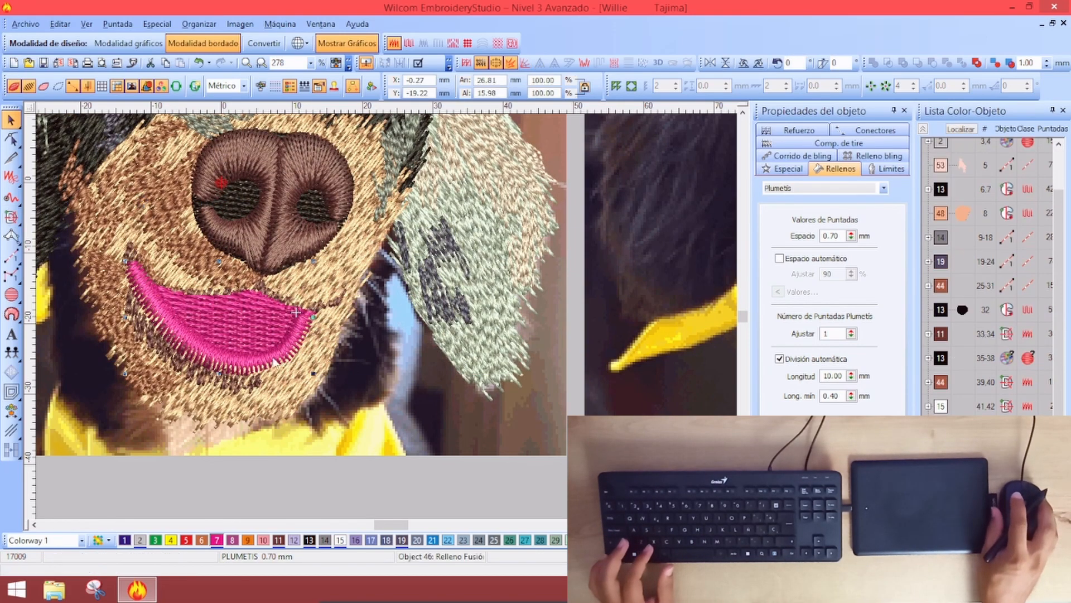
scroll(250, 364, up, 2)
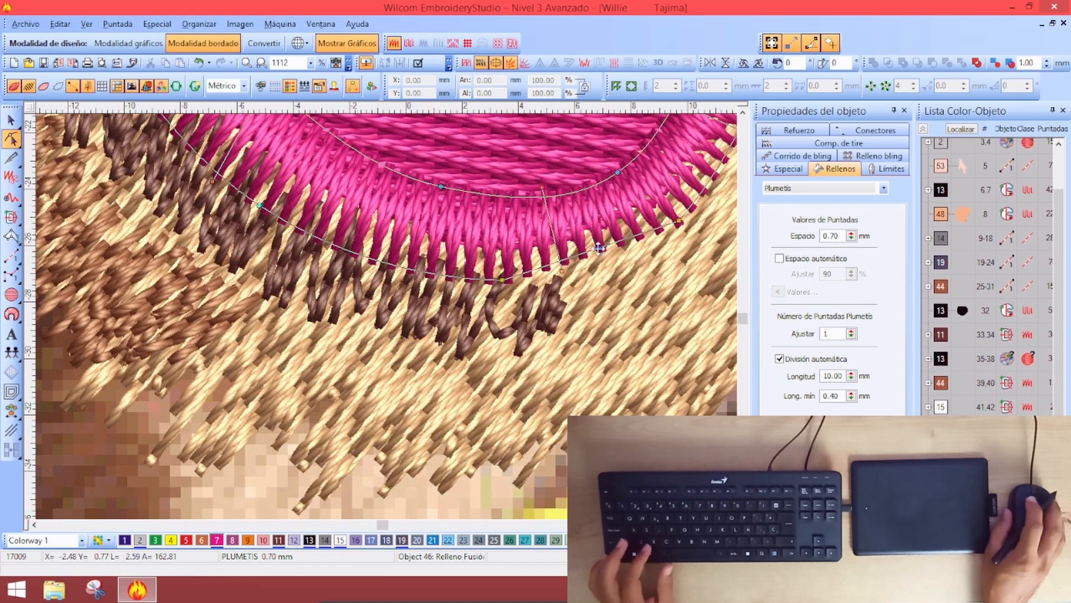
scroll(335, 165, down, 2)
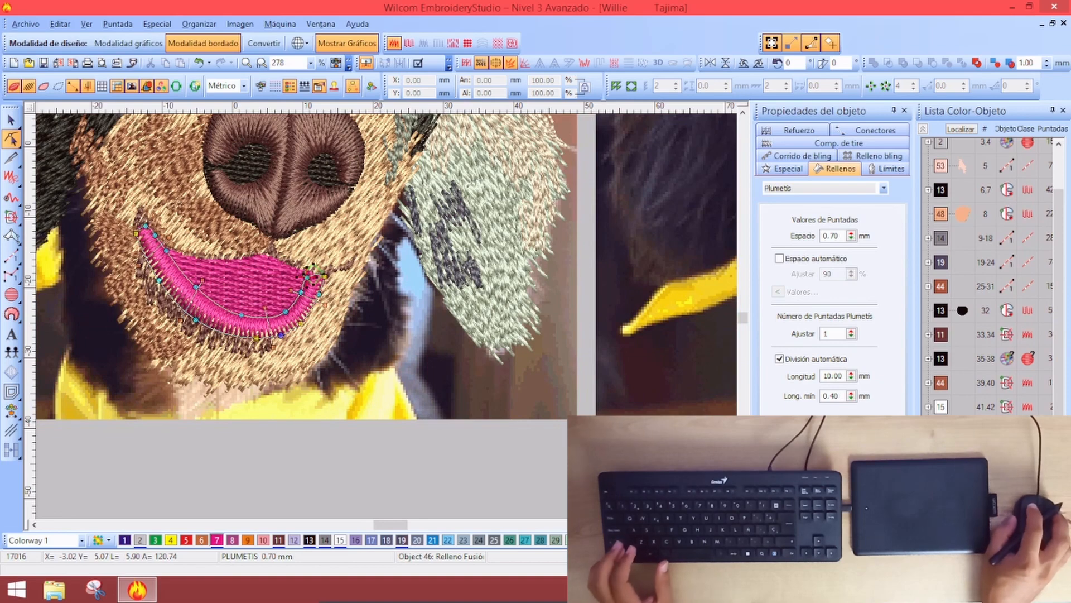
key(Escape)
key(Escape)
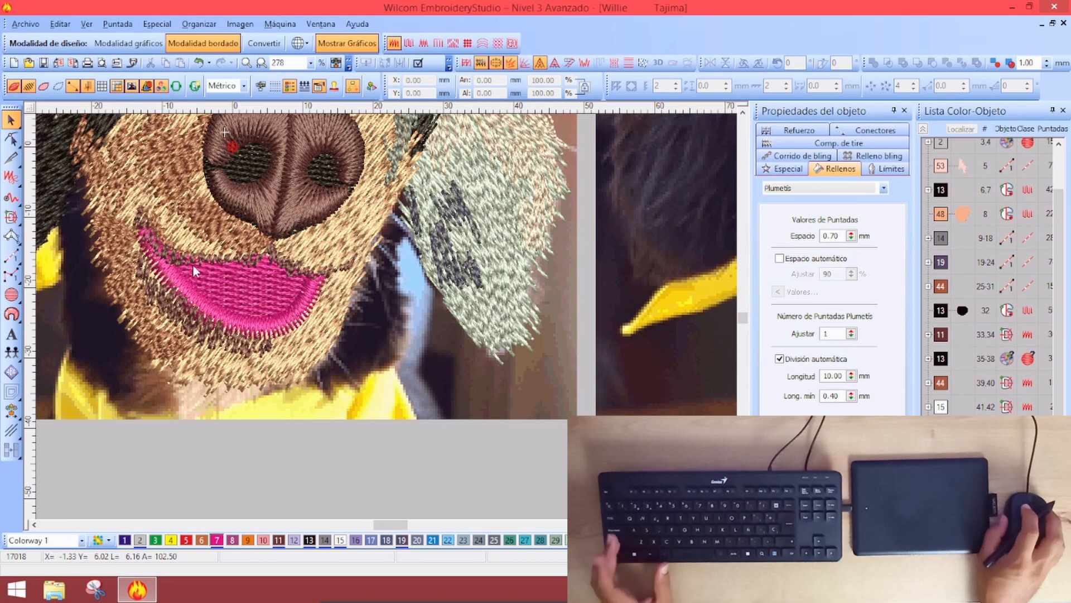
key(s)
key(s)
key(s)
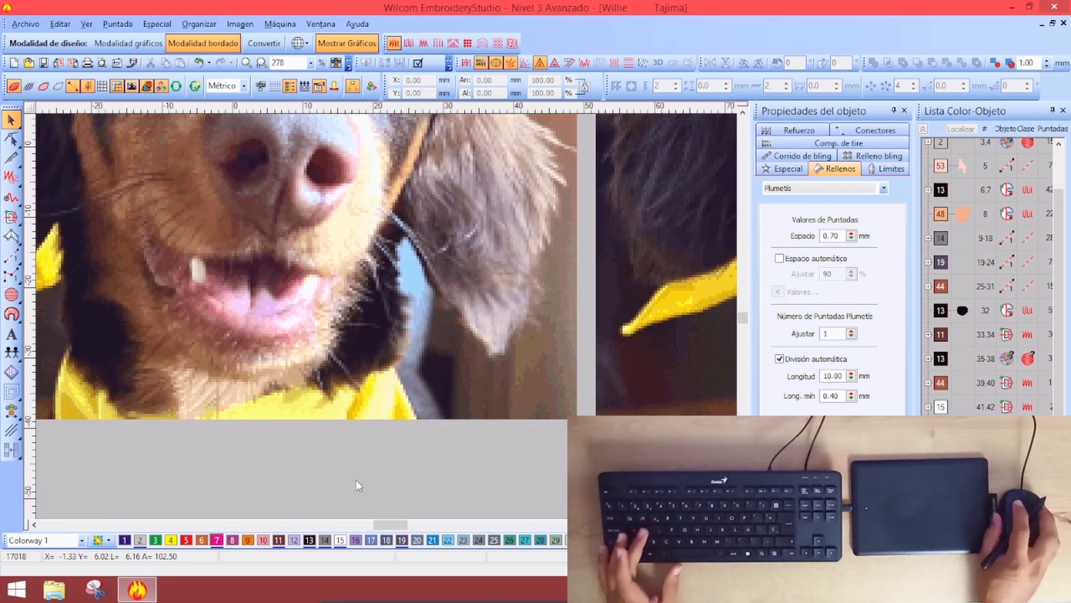
Draw a freehand running-stitch line over the tooth along the mouth's upper edge
key(s)
click(11, 196)
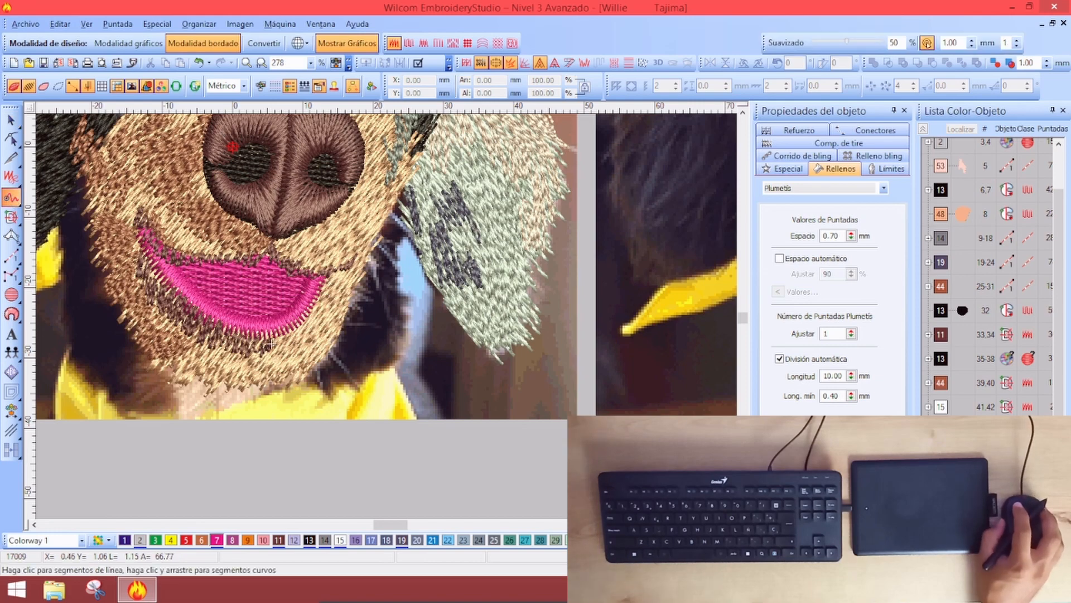
key(ctrl+a)
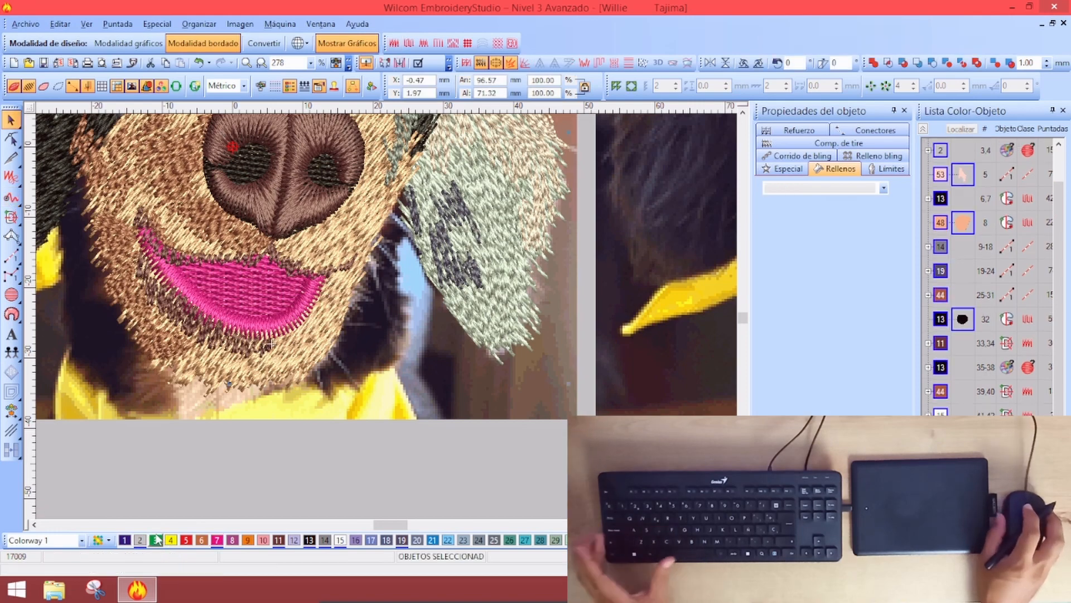
key(s)
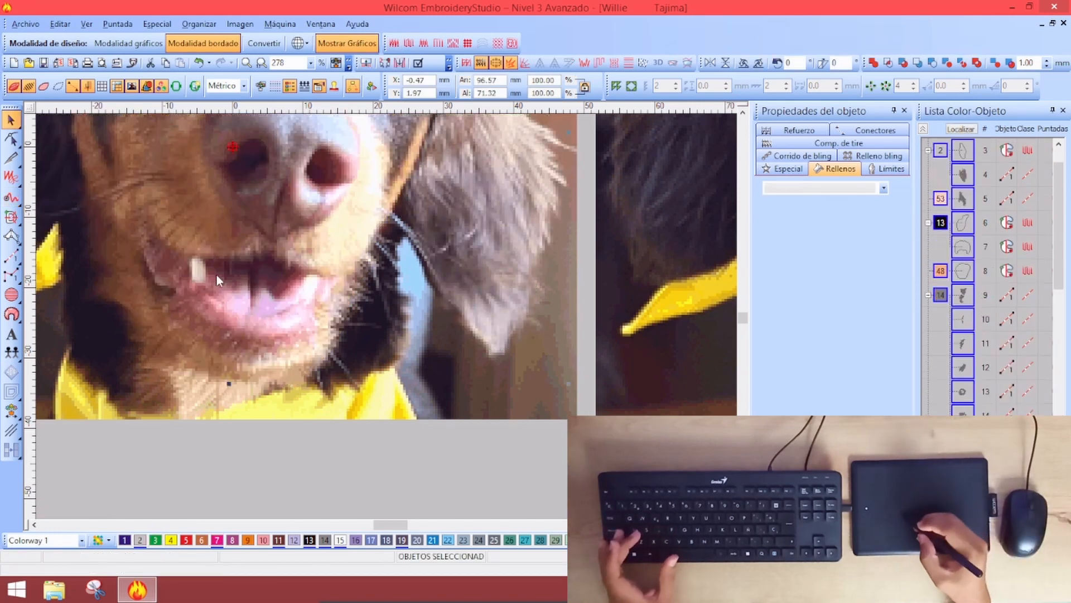
click(179, 475)
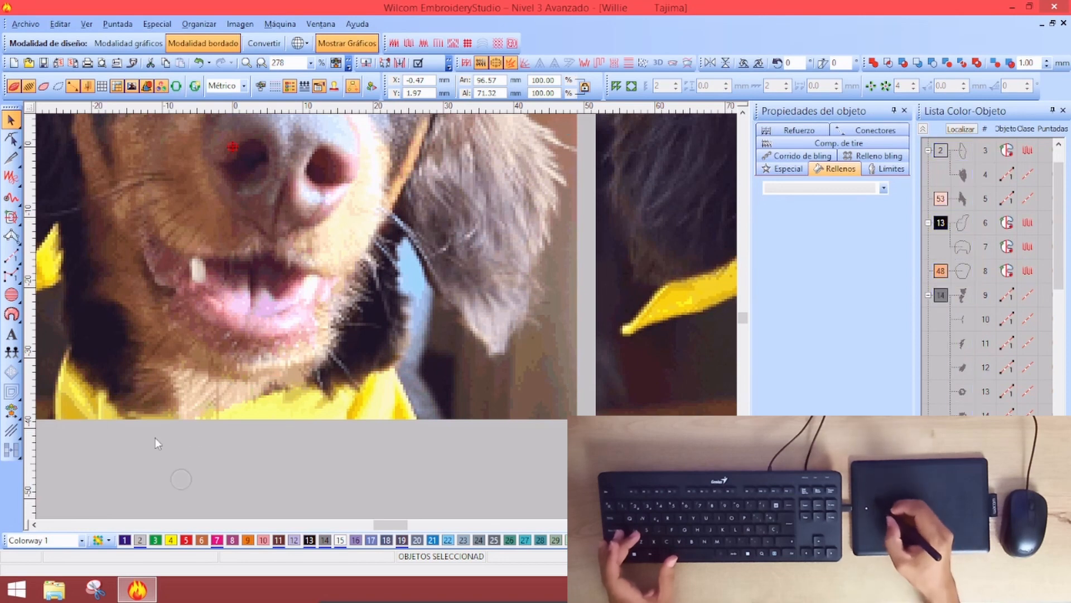
click(11, 197)
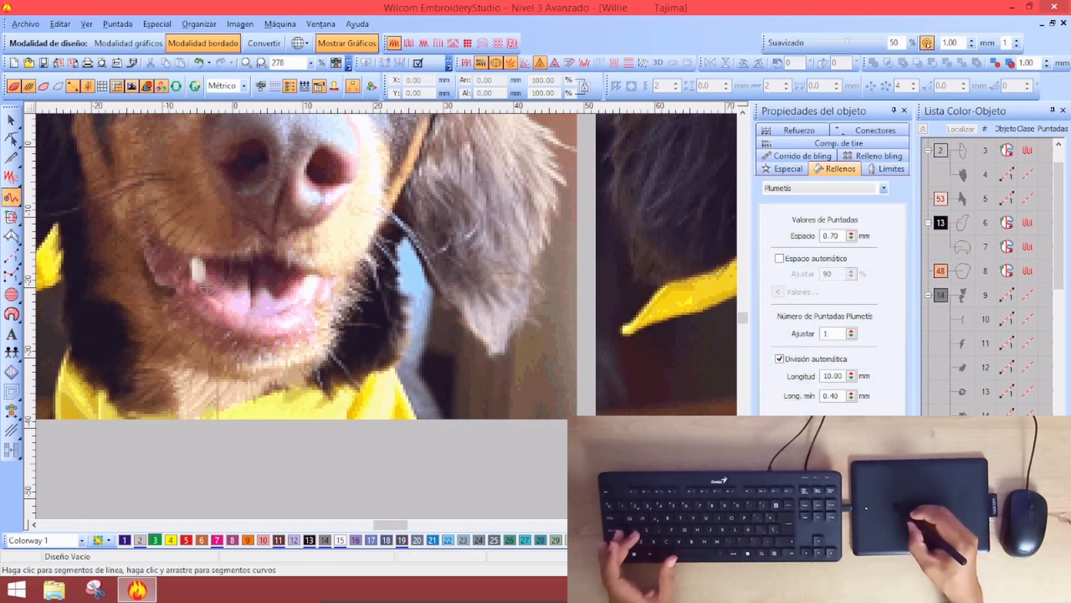
mouse_move(216, 261)
mouse_down()
mouse_move(234, 280)
mouse_move(251, 268)
mouse_move(249, 306)
mouse_up()
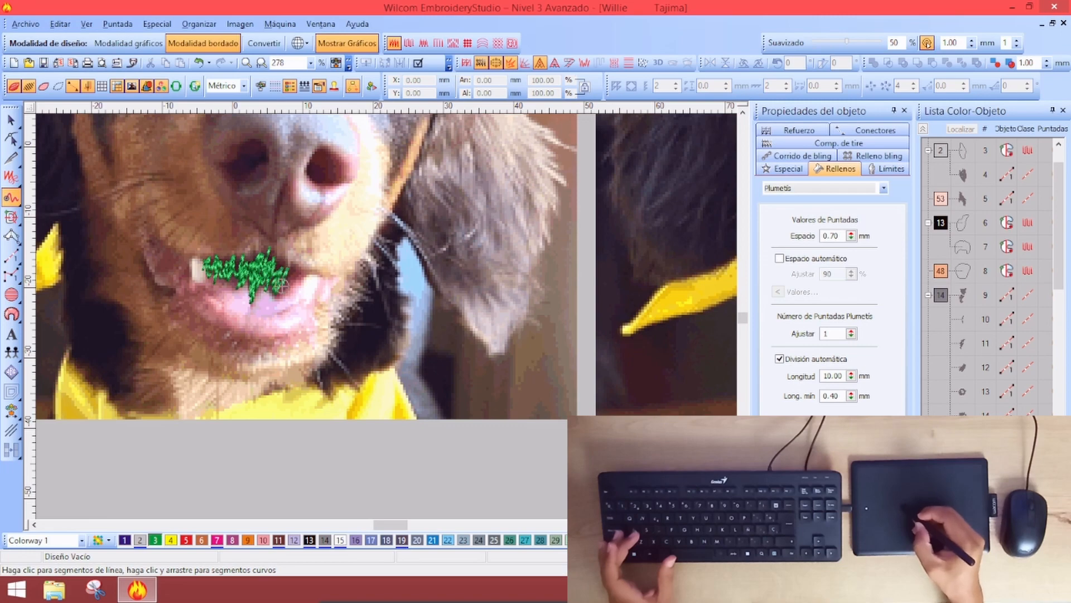
drag(279, 290, 277, 281)
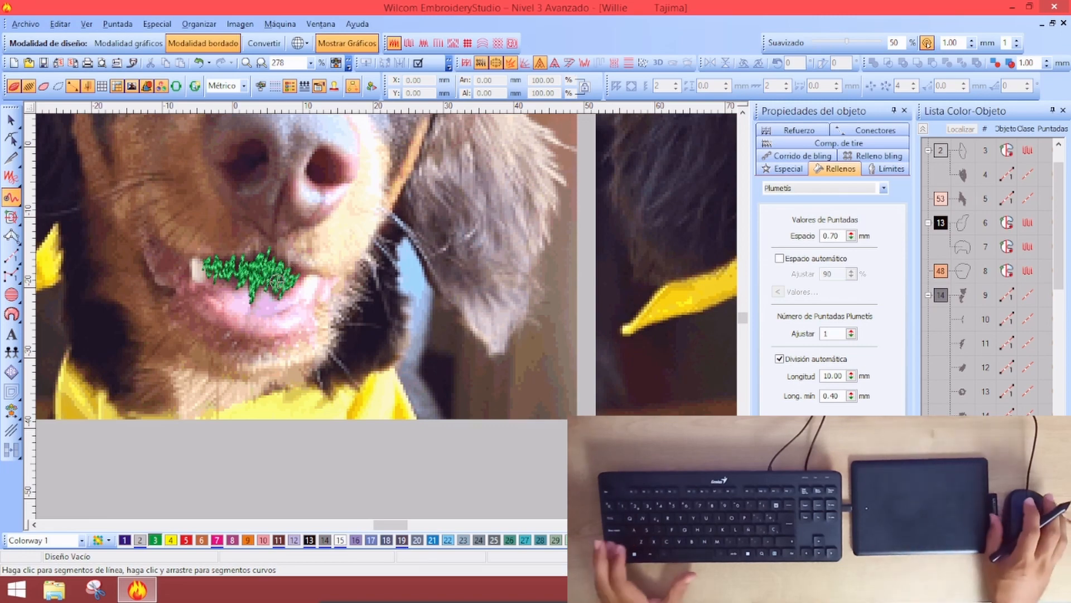
Group the colour-object list, select the mouth running-stitch objects and recolour them from the palette
key(ctrl+a)
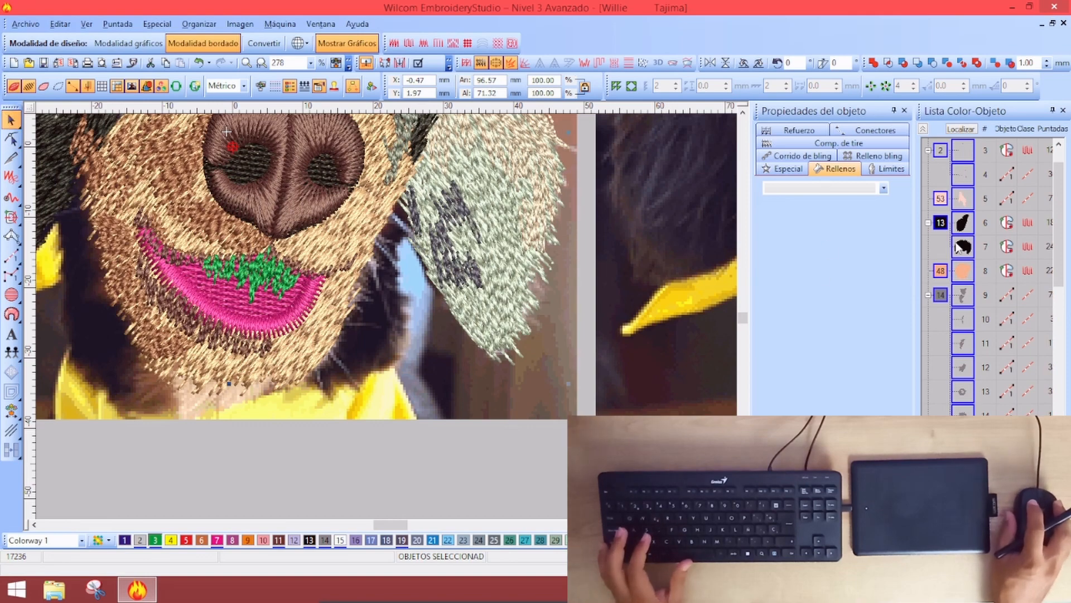
click(923, 129)
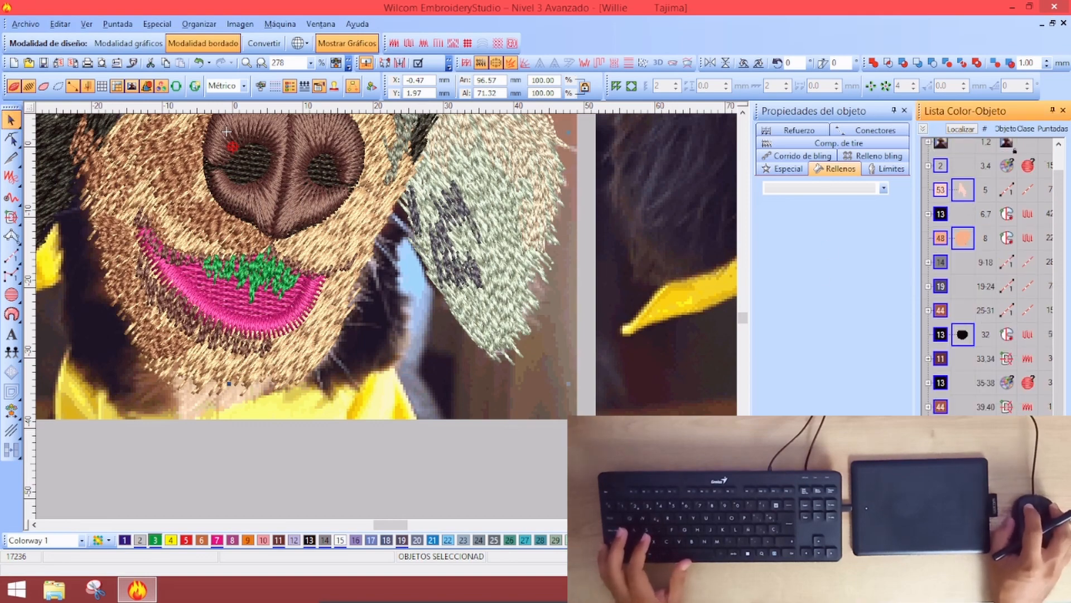
key(Tab)
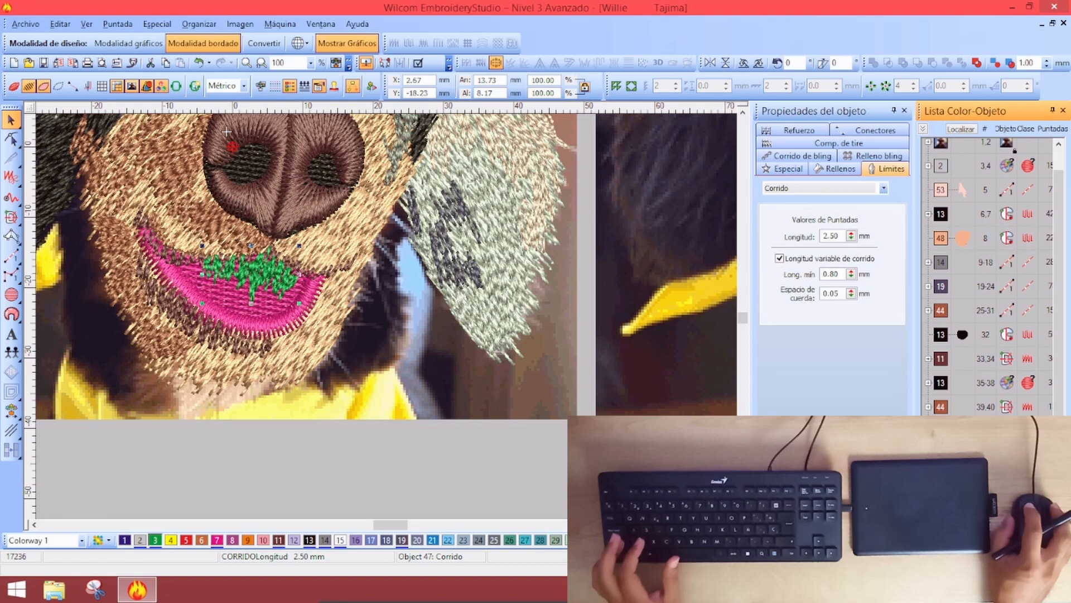
key(shift+Tab)
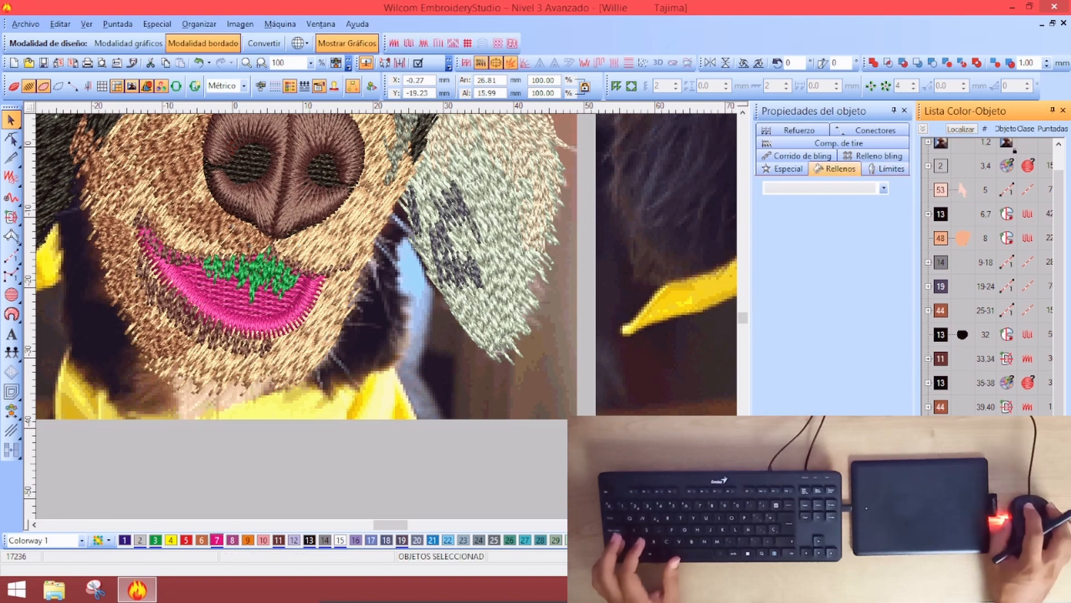
key(Tab)
click(282, 542)
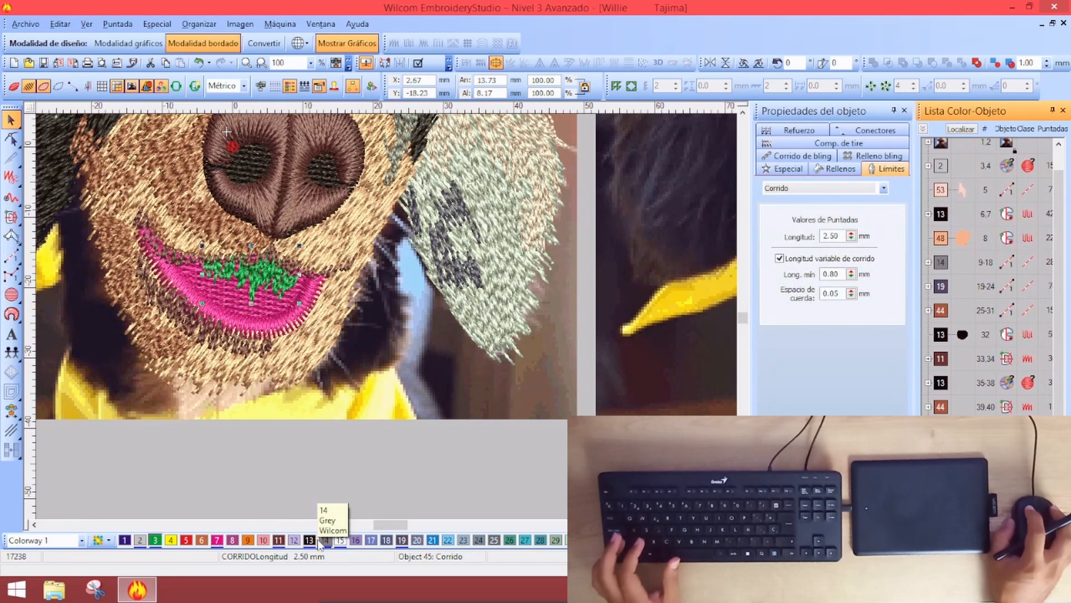
click(409, 481)
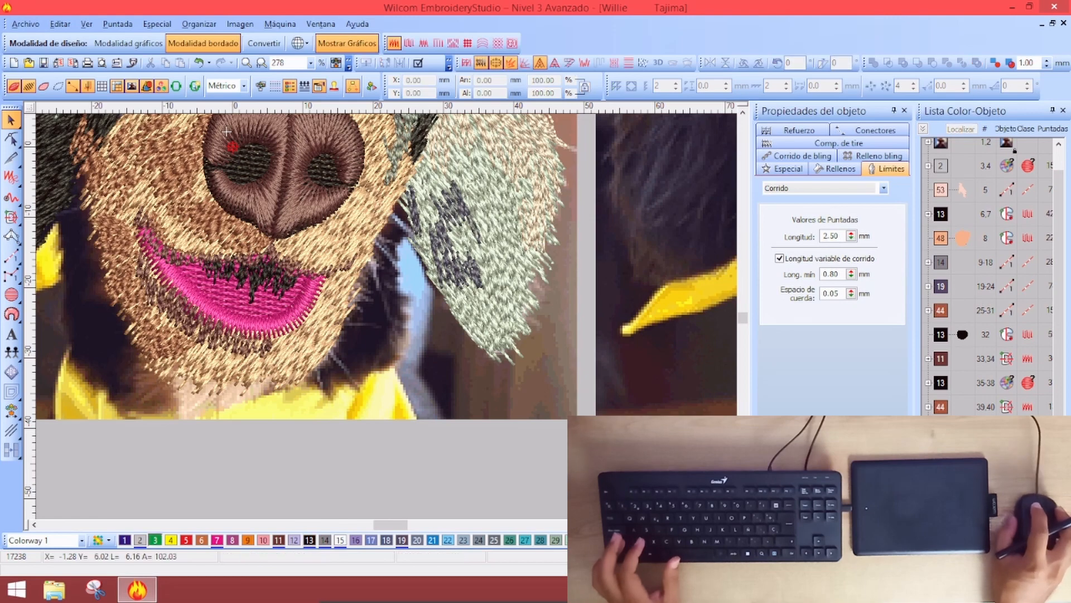
Fit both dog images in view and reselect the mouth objects
key(shift+Tab)
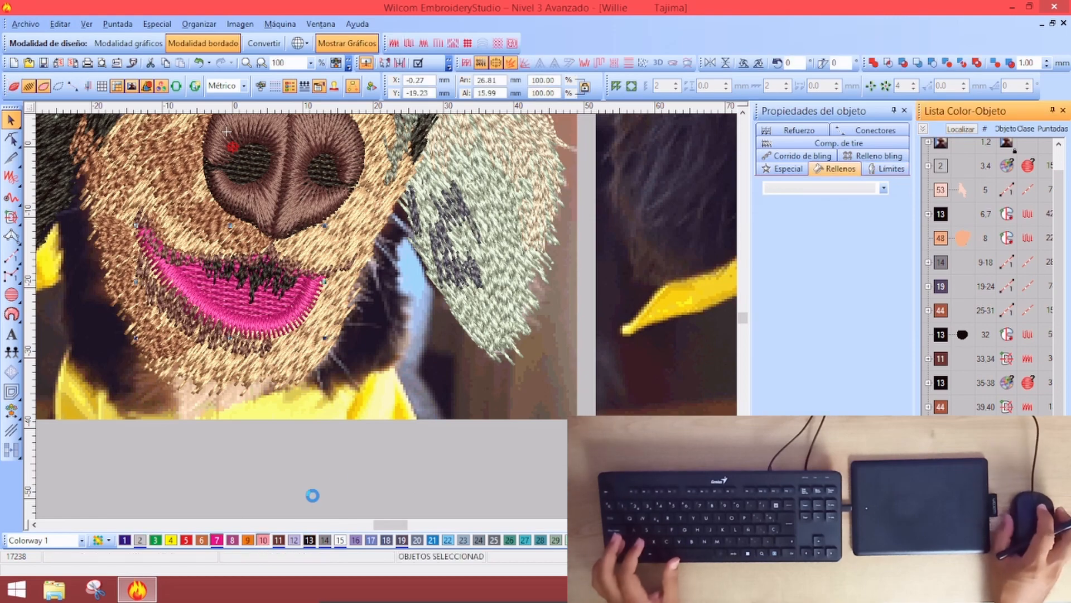
key(Escape)
key(0)
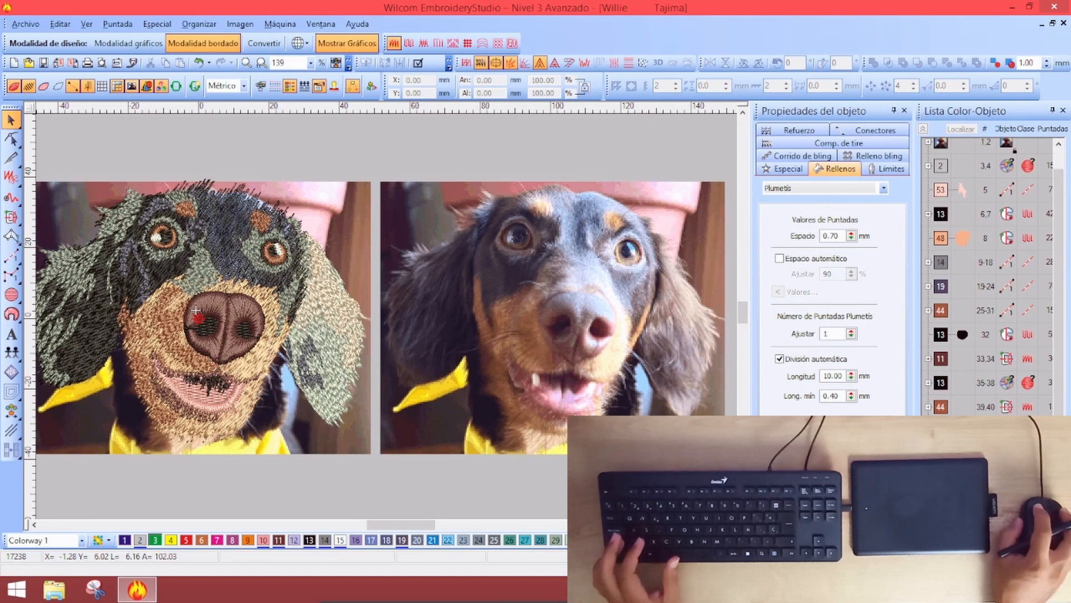
key(shift+Tab)
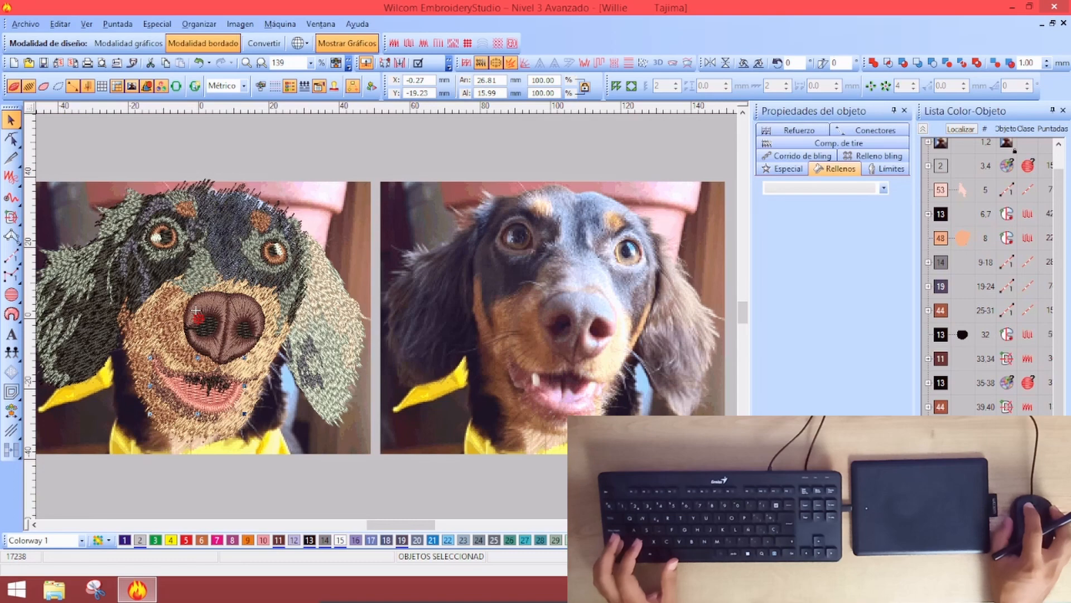
Give Pink thread 10 a brighter preset pink from its colour choices
click(449, 487)
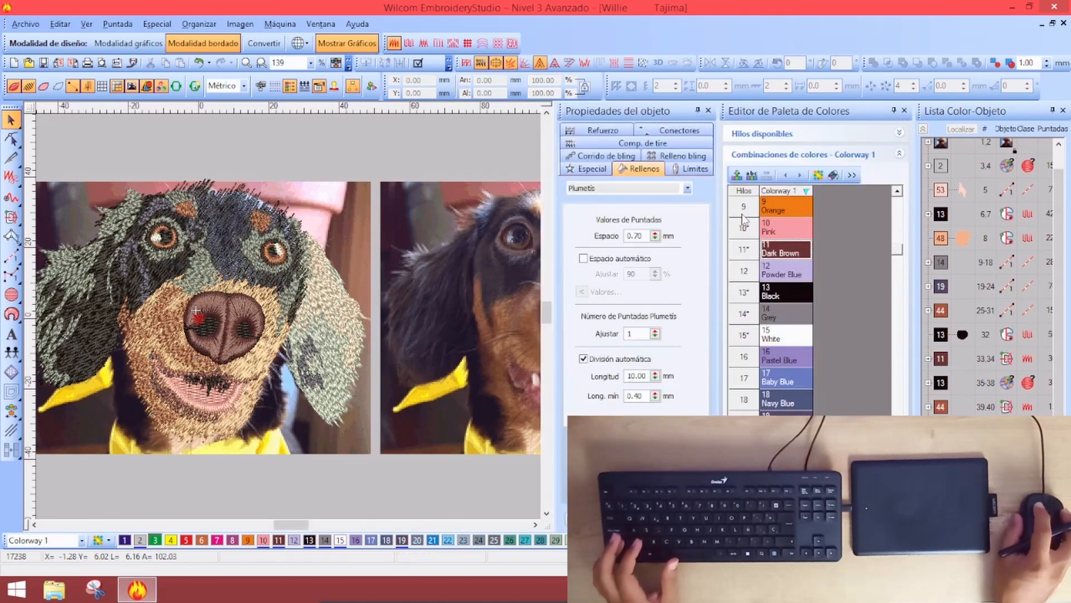
double_click(796, 223)
click(509, 261)
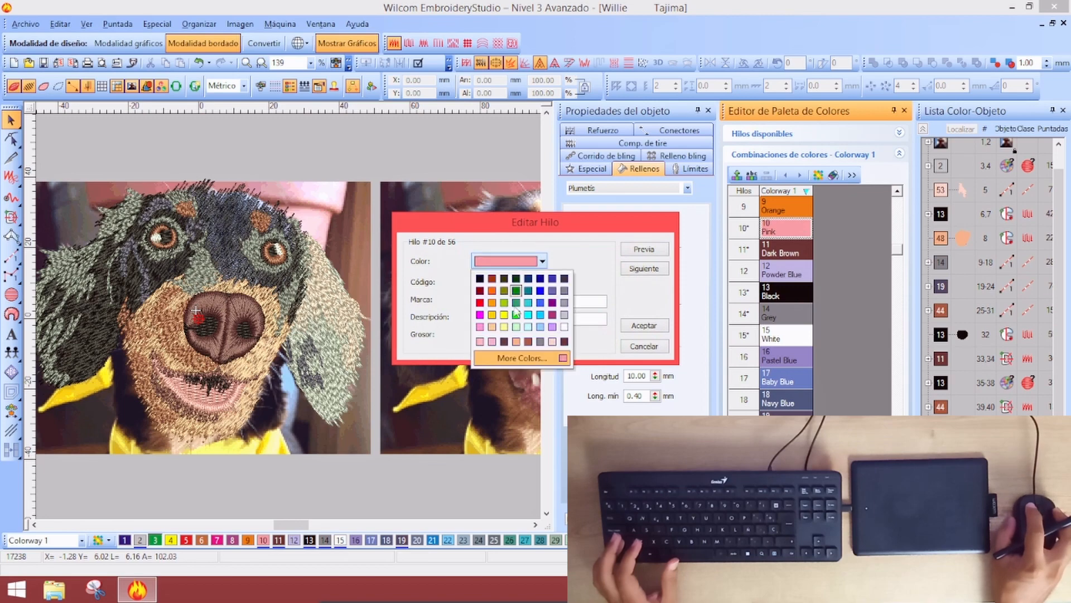
click(480, 328)
click(644, 325)
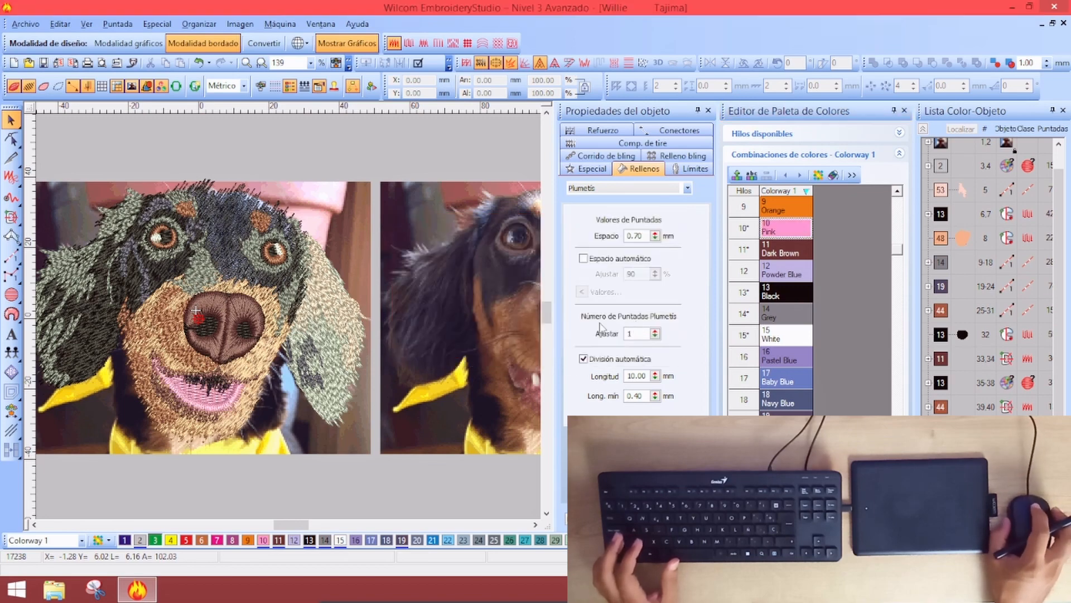
scroll(278, 393, down, 2)
scroll(415, 335, up, 2)
scroll(416, 335, down, 2)
scroll(331, 303, up, 2)
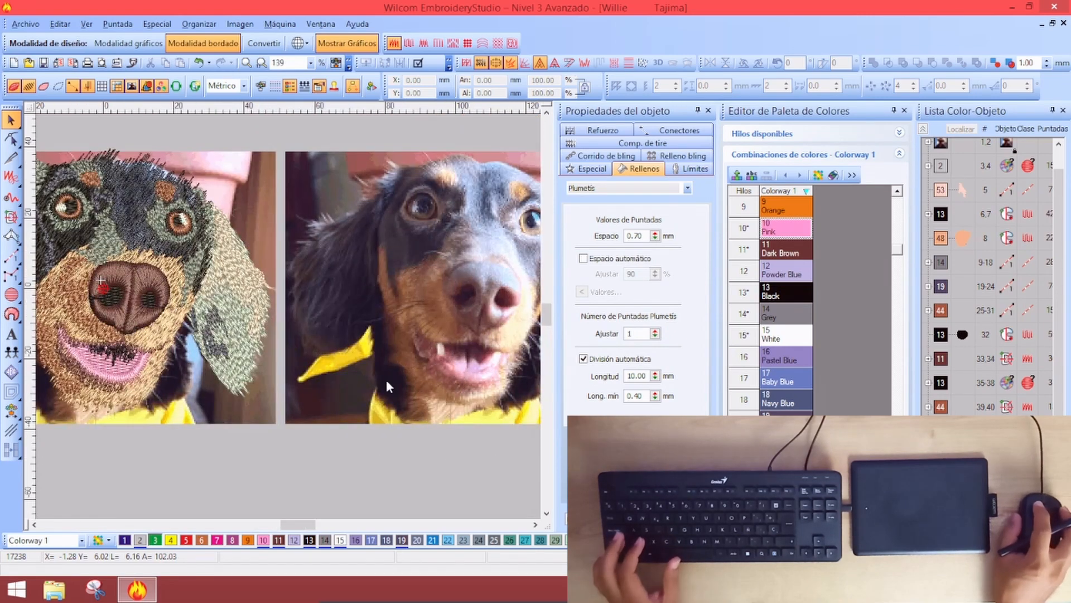
Mix a softer custom pink, RGB 254/173/204, for thread 10 and confirm it
double_click(786, 228)
click(542, 261)
click(528, 359)
click(481, 196)
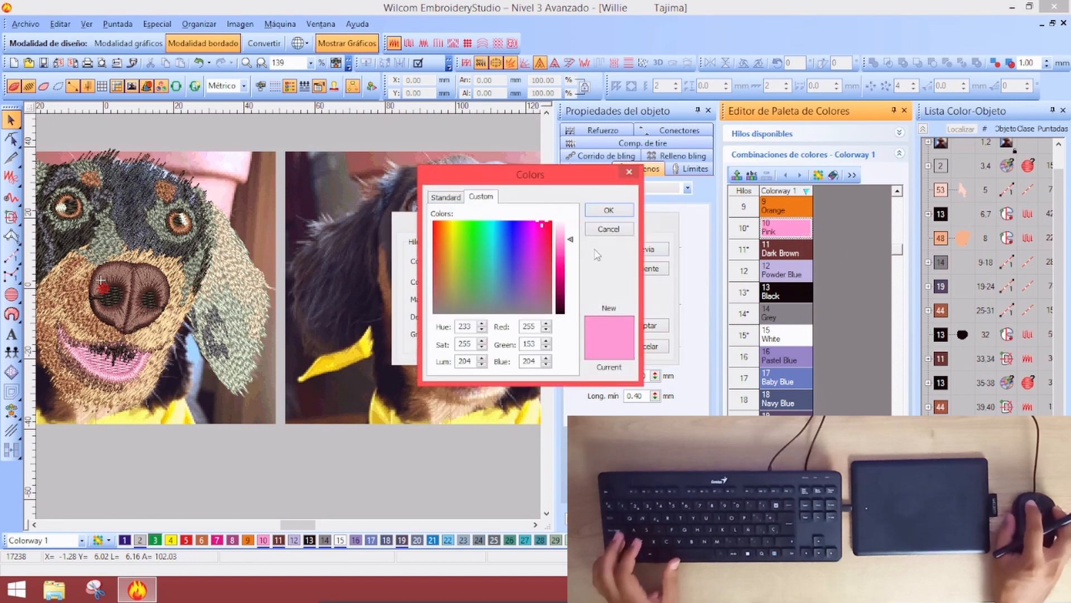
drag(563, 234, 558, 233)
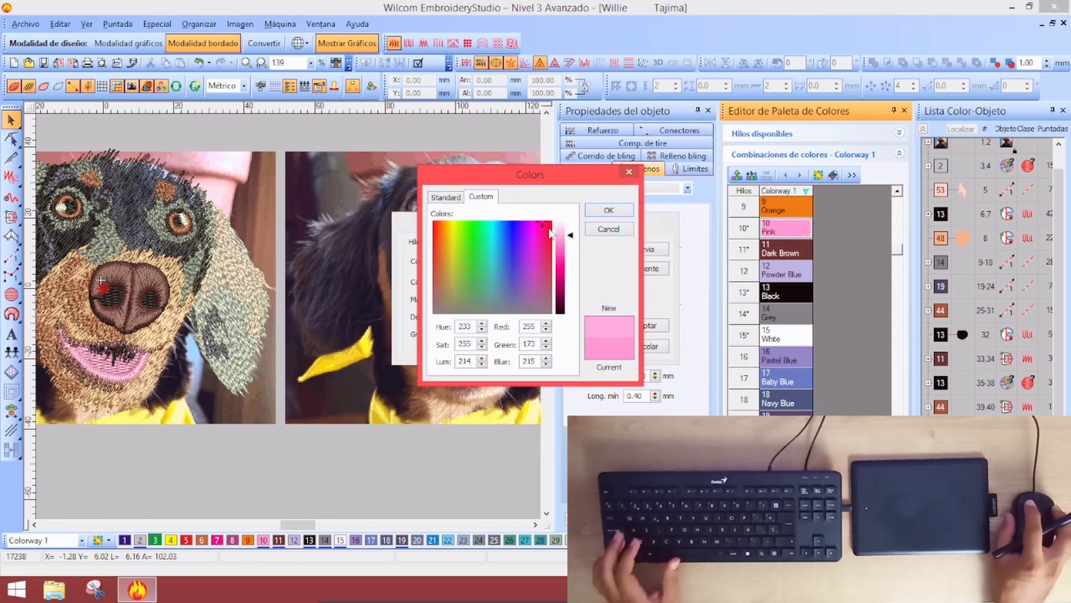
click(544, 222)
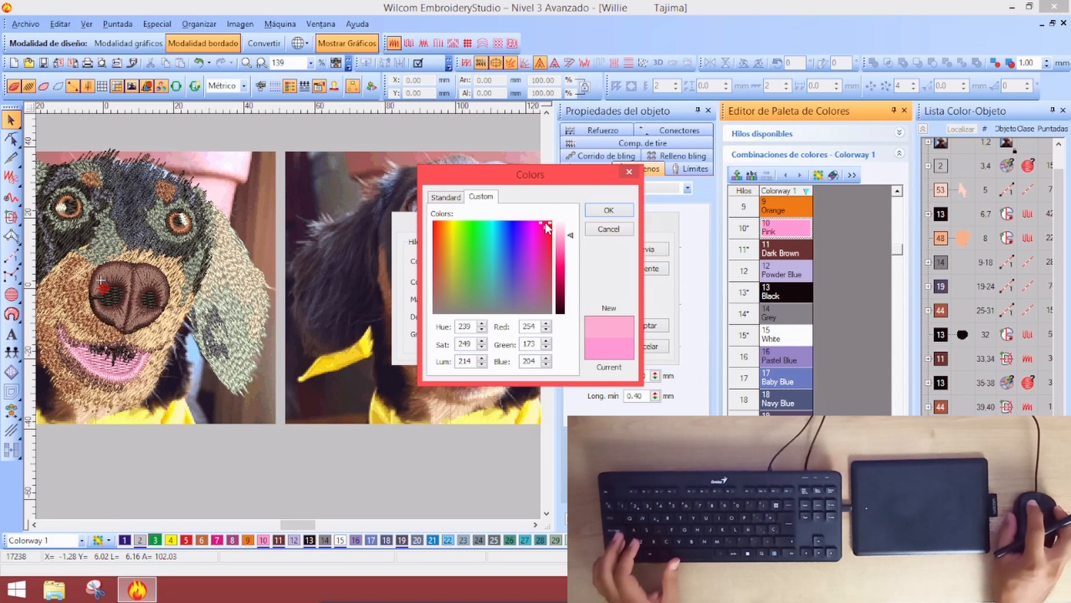
click(614, 210)
click(644, 325)
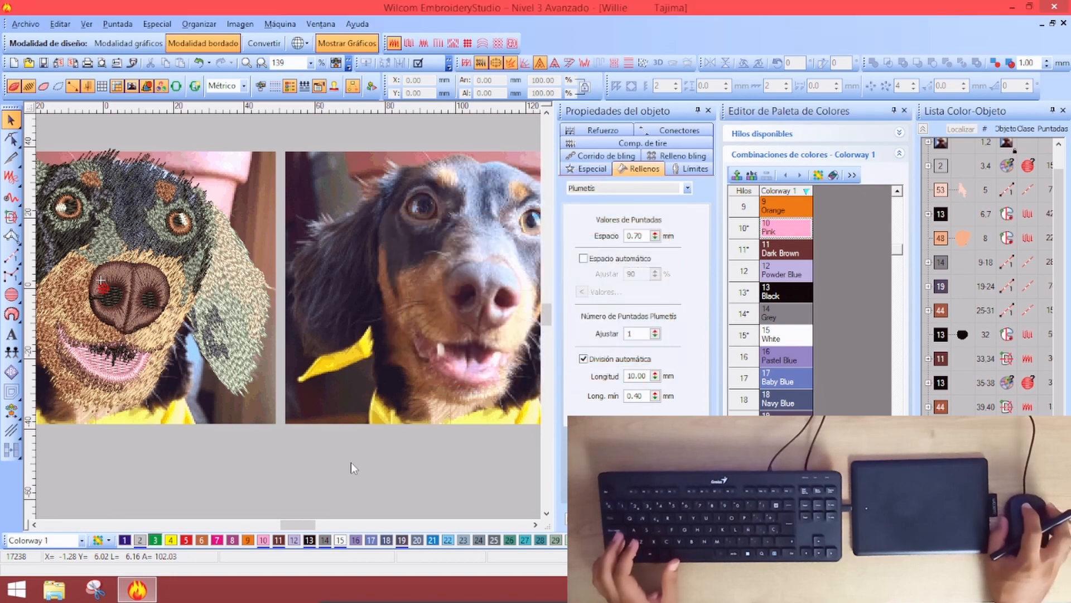
key(shift+z)
key(z)
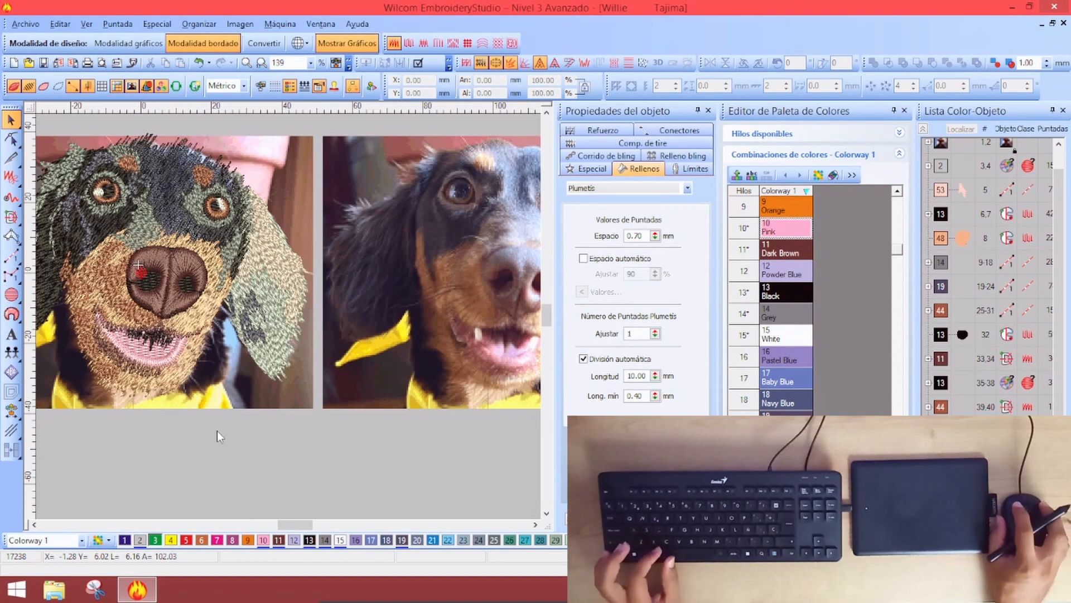
Check the mouth outline stitching, then zoom in closely on the dog's nose and mouth
click(127, 351)
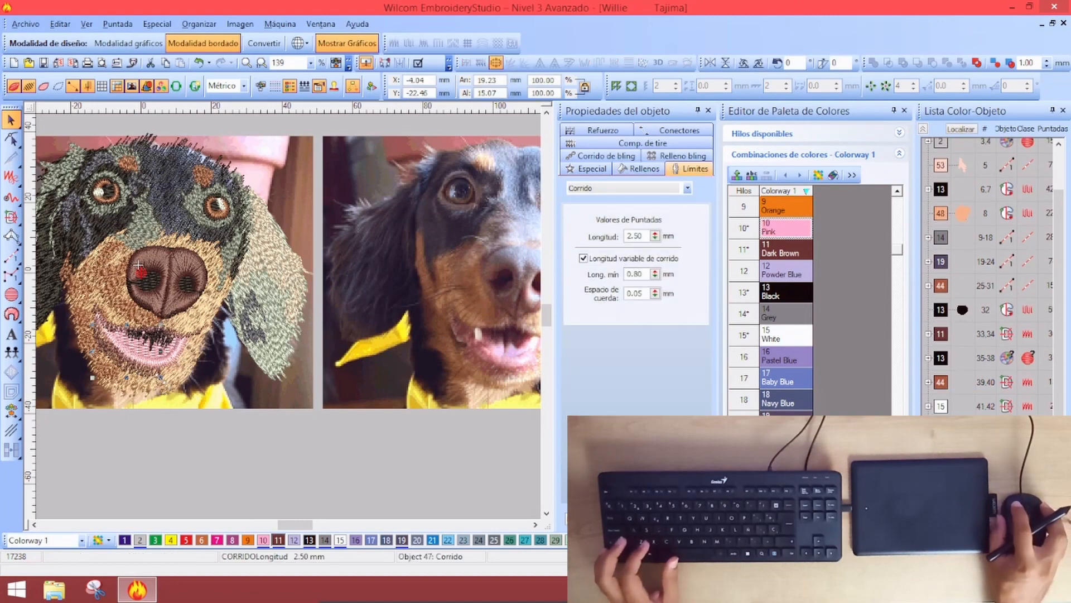
key(shift+z)
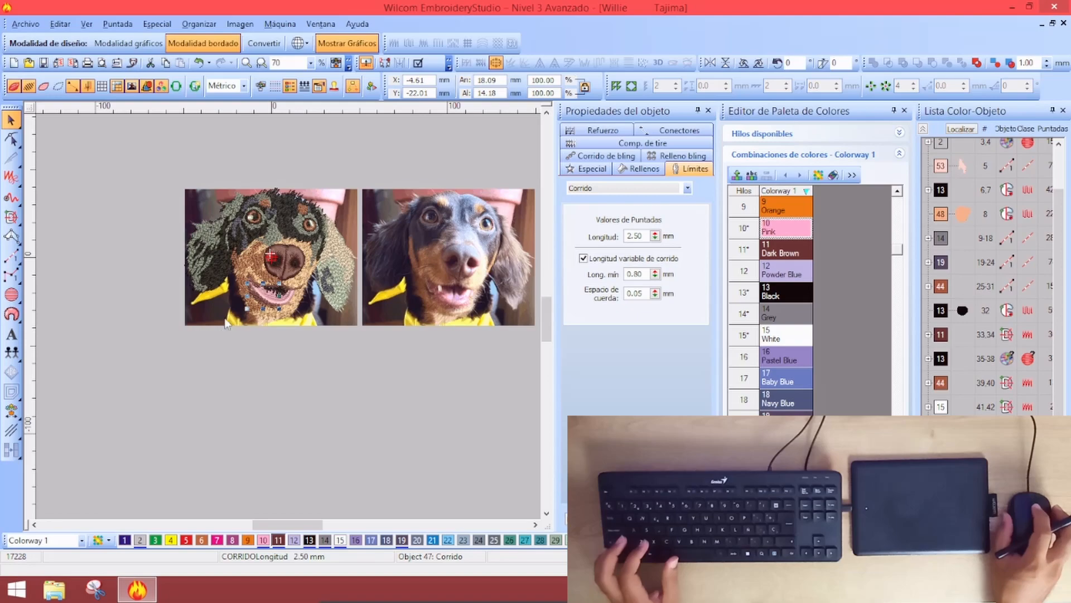
key(z)
key(shift+z)
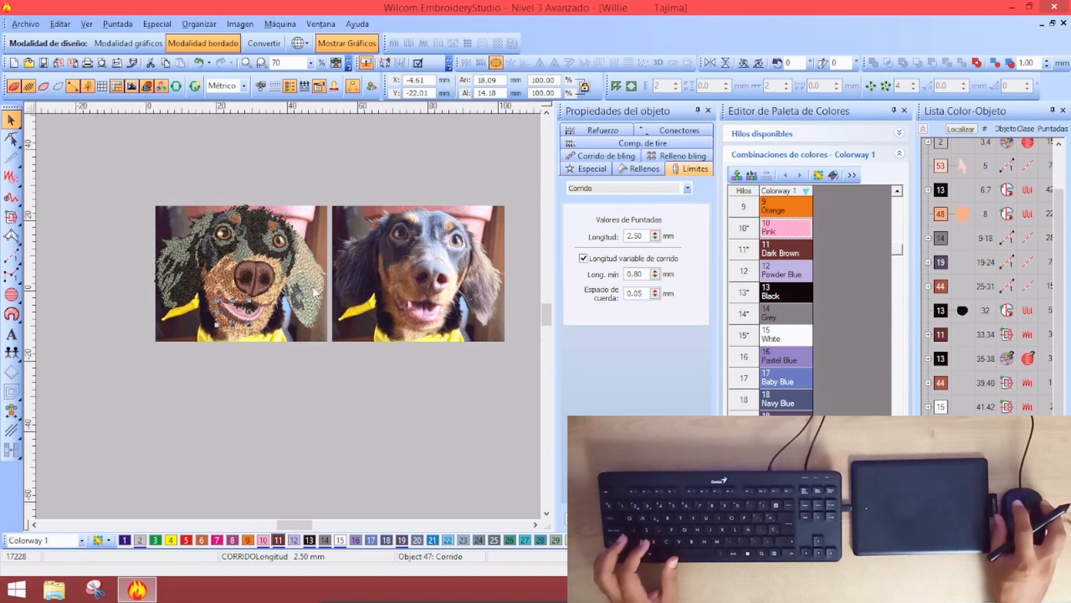
key(z)
key(Escape)
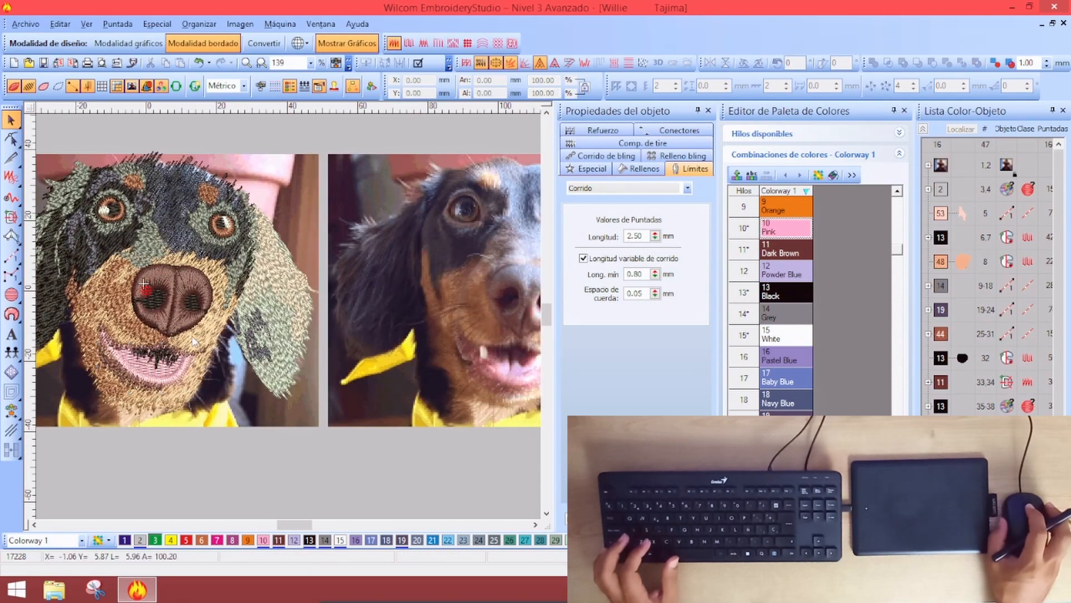
key(z)
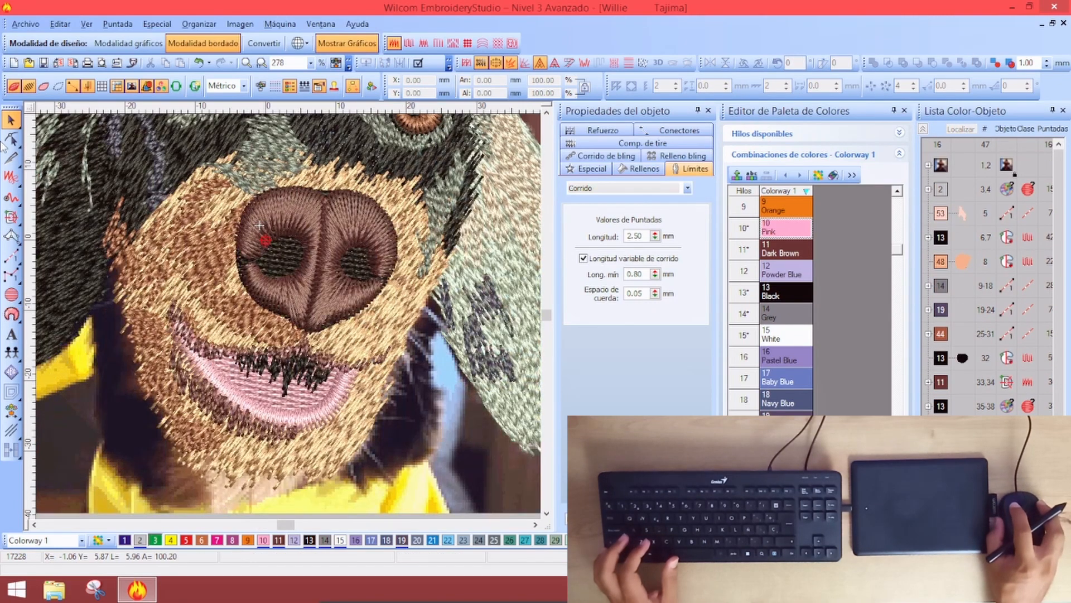
Digitize the left tooth as a Fusion Fill with its stitch angle, stitches hidden
click(11, 217)
key(s)
click(266, 240)
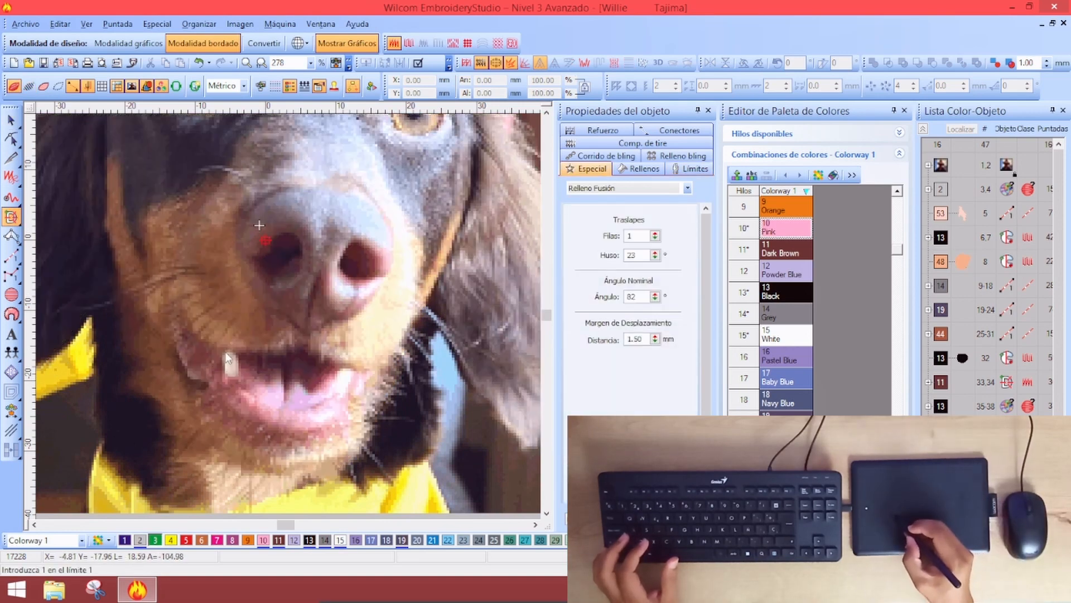
click(234, 381)
click(236, 357)
click(226, 352)
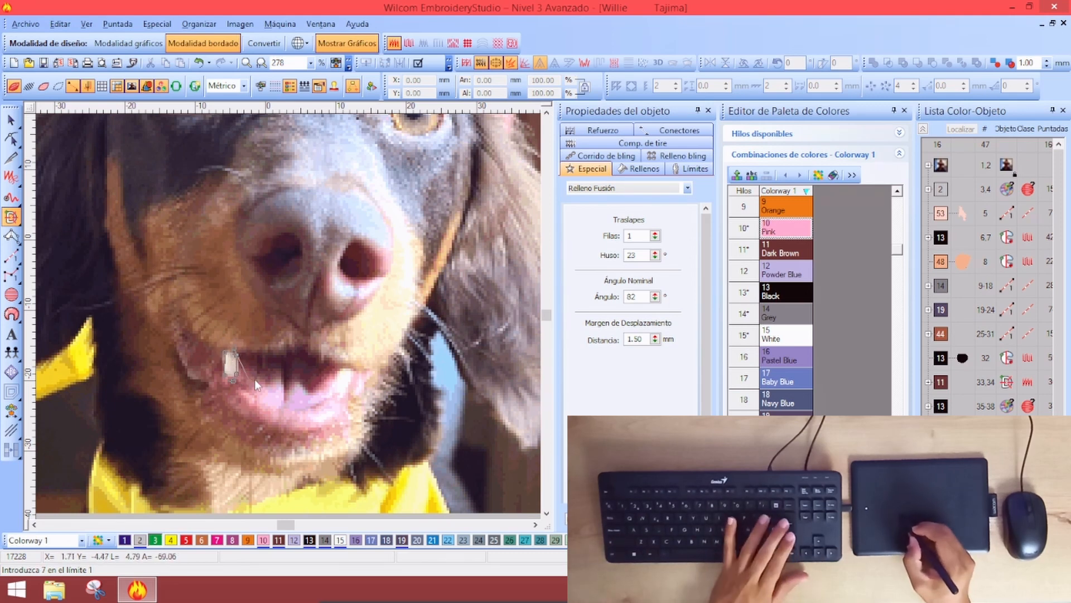
key(Return)
click(354, 357)
click(195, 359)
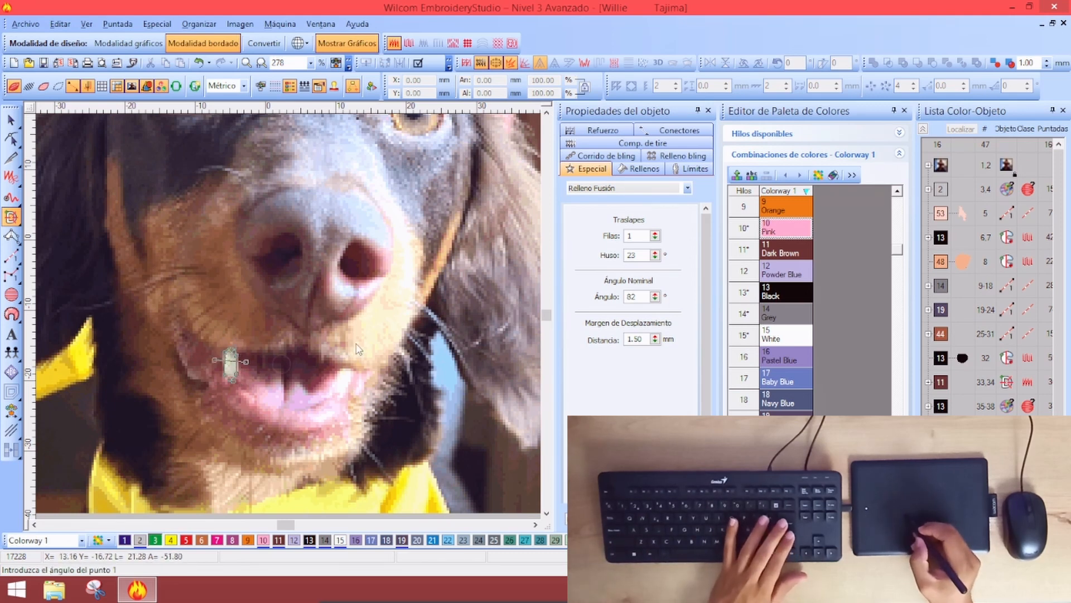
Outline the second tooth at the right mouth corner and review both new teeth
click(342, 371)
click(333, 393)
click(344, 394)
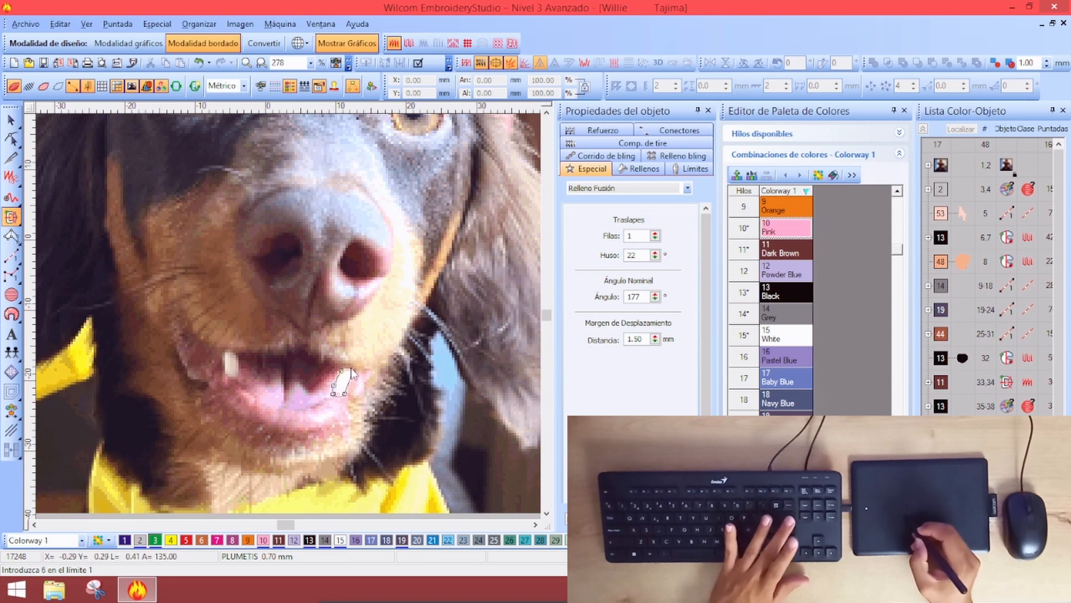
key(Return)
key(Return)
key(Return)
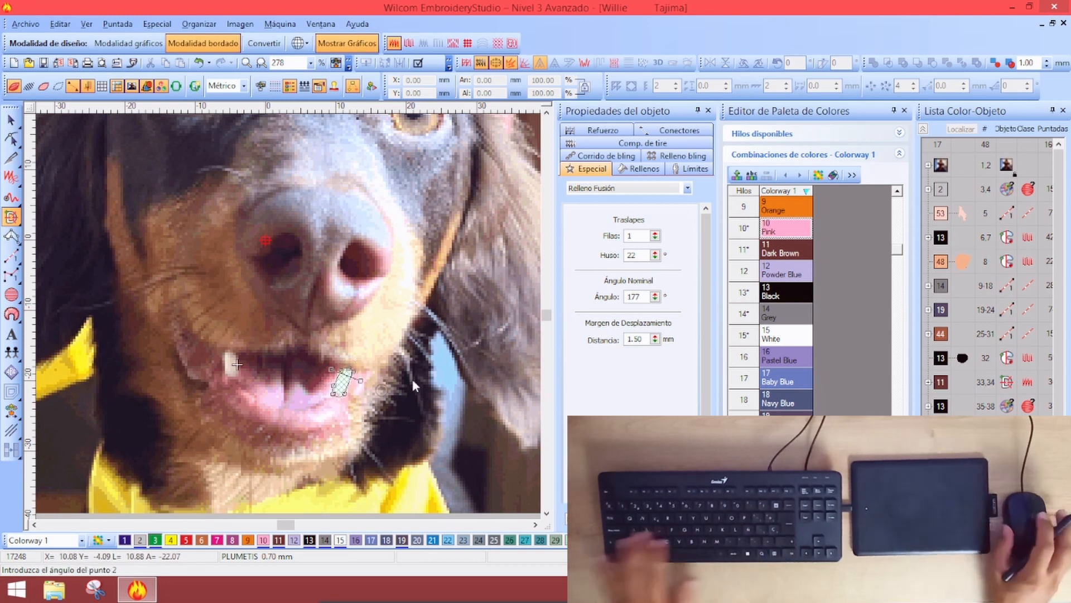
click(11, 120)
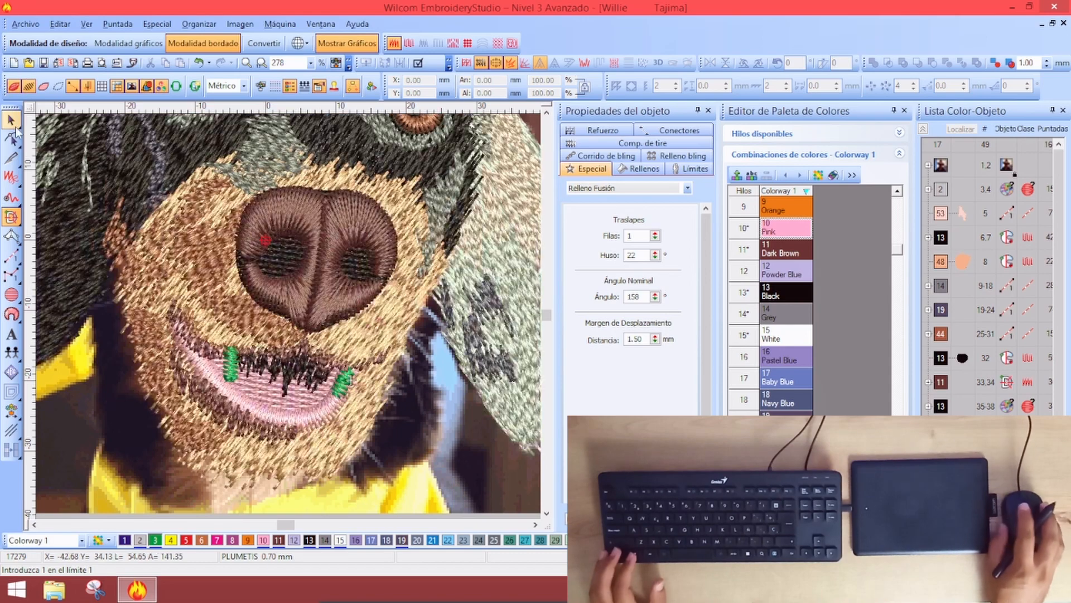
key(shift+z)
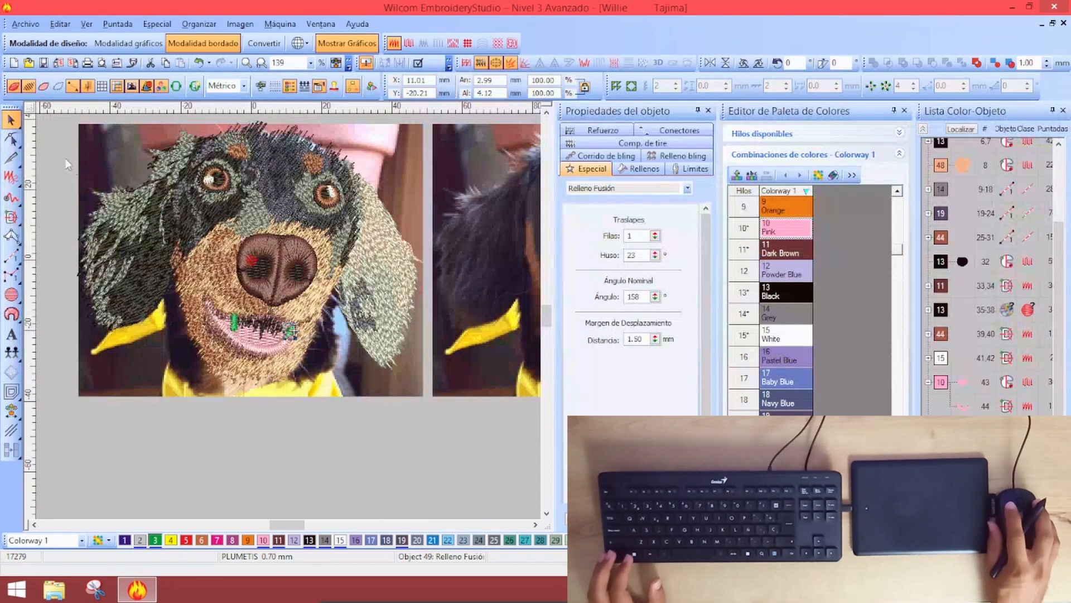
ctrl+click(290, 332)
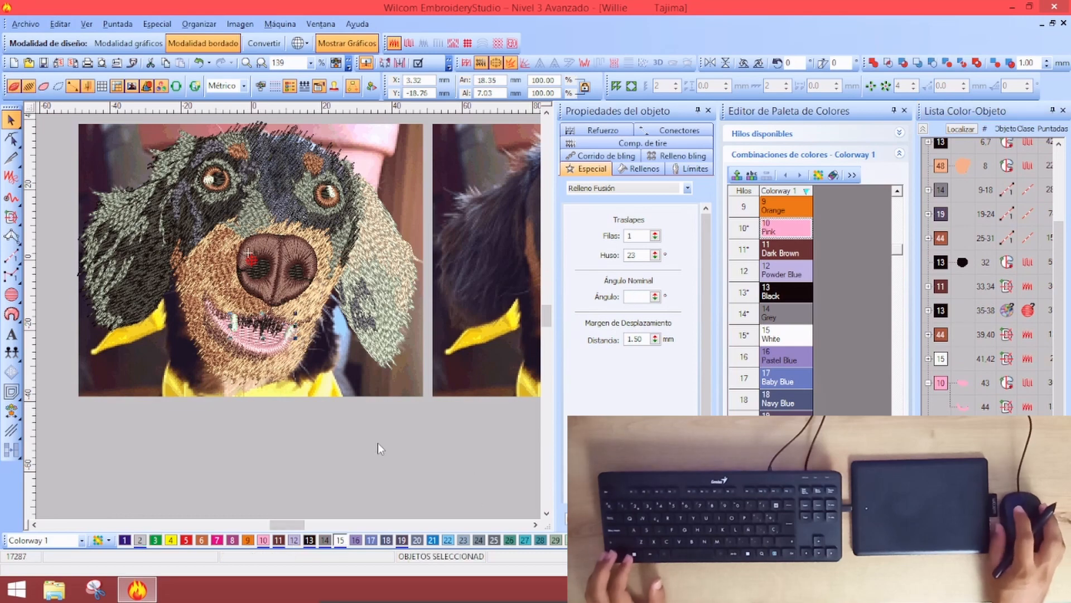
click(301, 437)
scroll(301, 438, down, 1)
scroll(394, 234, up, 1)
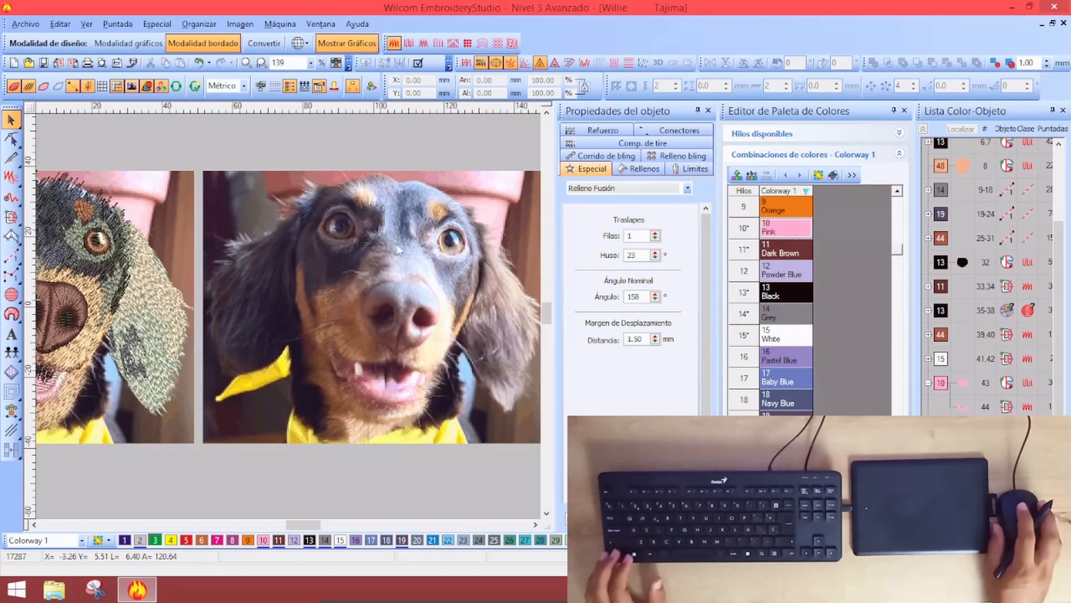
scroll(251, 279, down, 1)
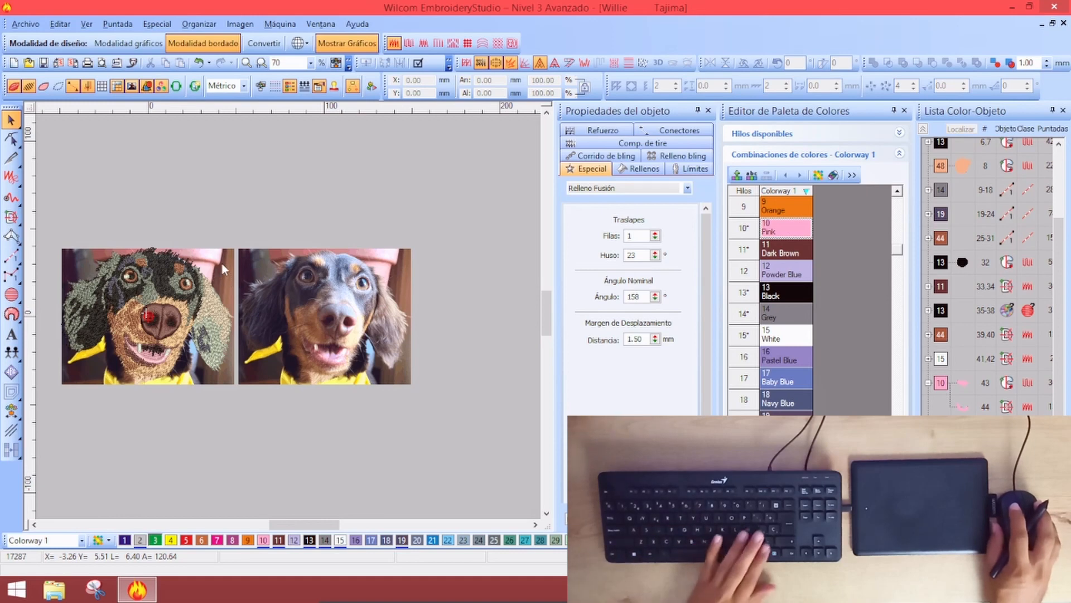
Delete the backing photo, set the design background to white, and close the Color Palette Editor
click(222, 252)
key(Delete)
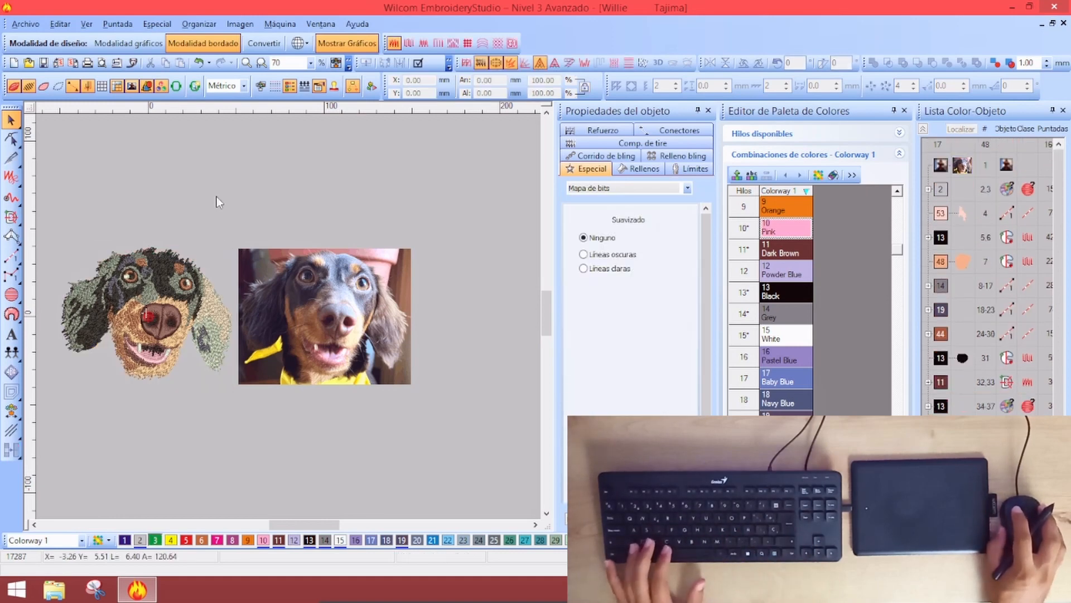
click(108, 540)
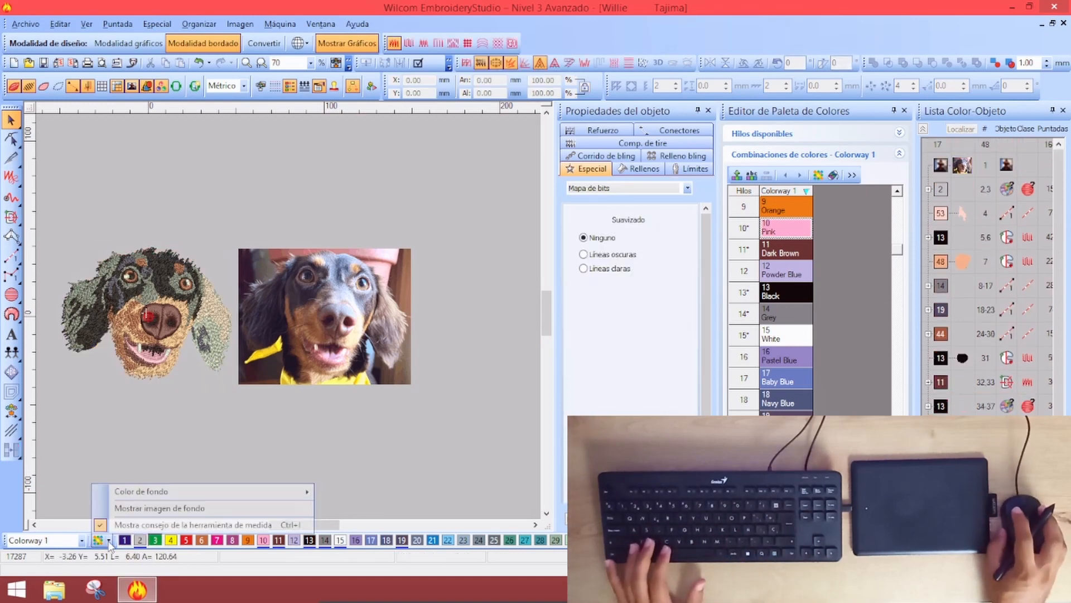
mouse_move(232, 495)
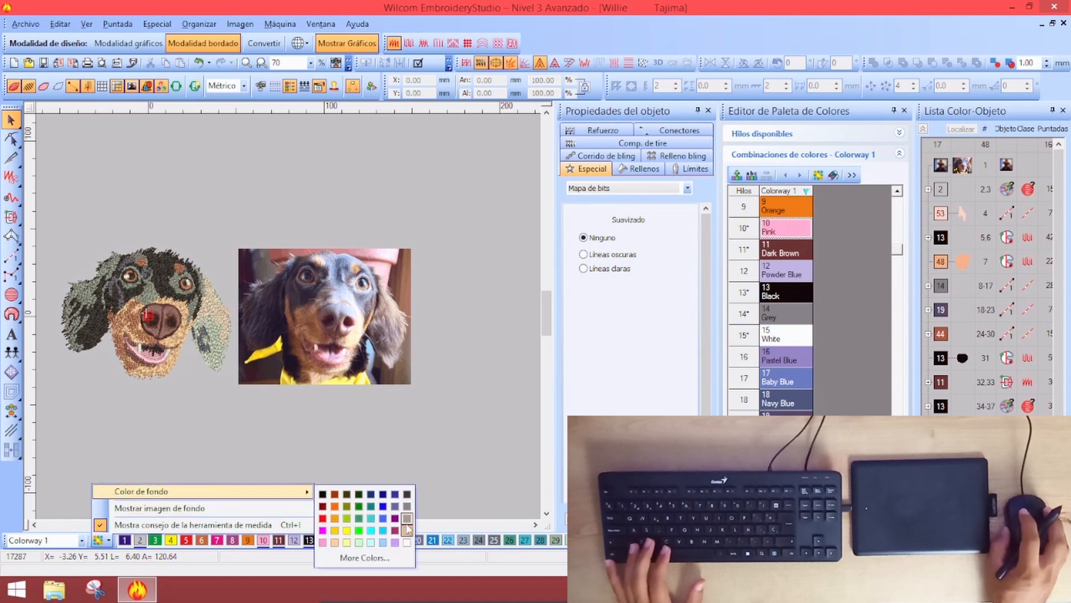
click(407, 543)
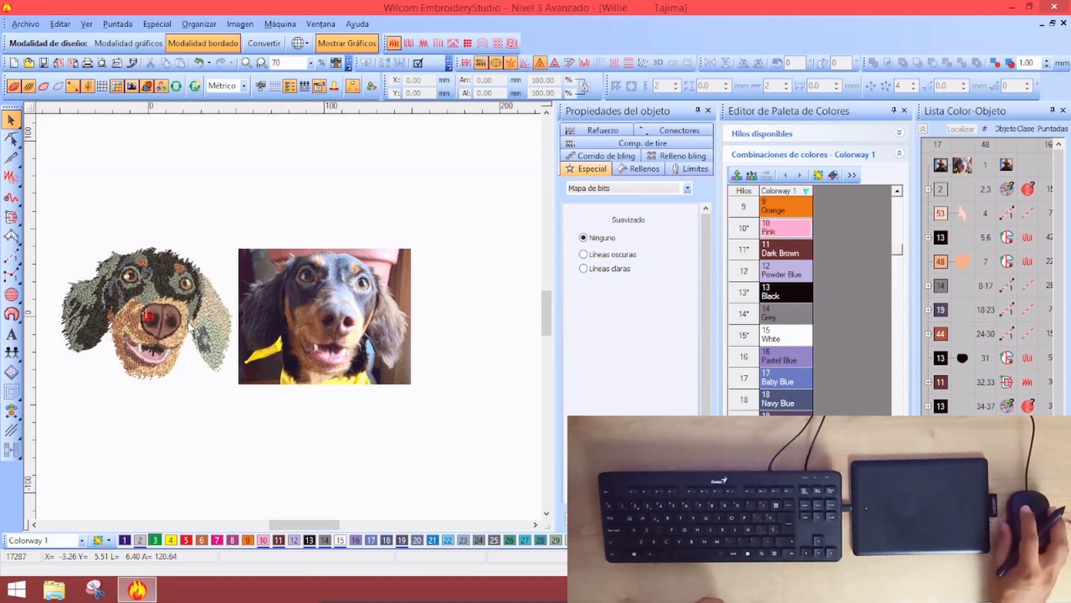
click(904, 110)
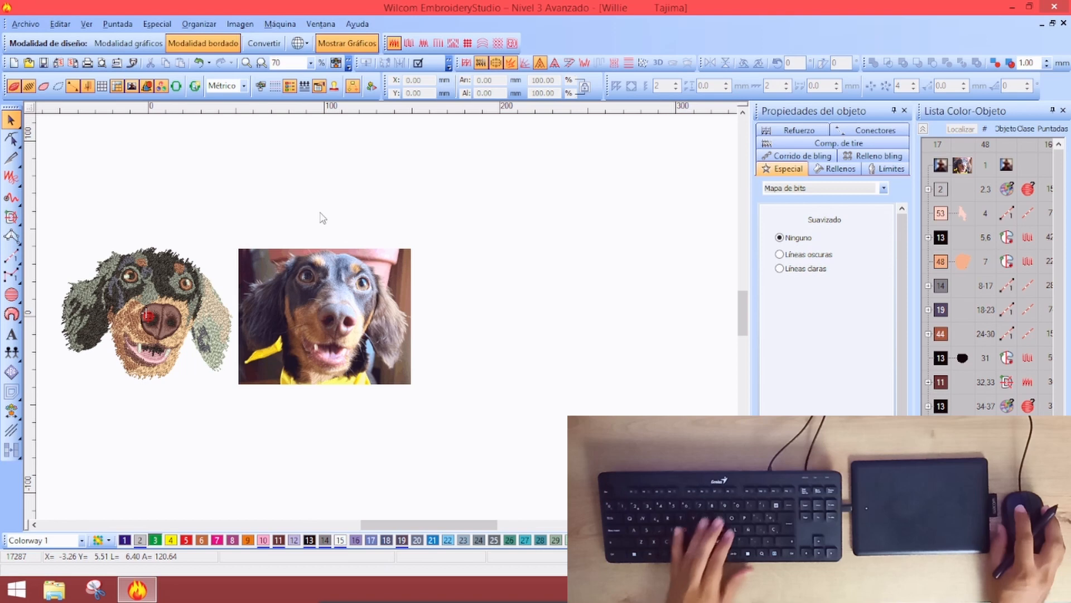
Zoom the view to 100% and select two fur fills on the embroidered dog
key(z)
click(222, 220)
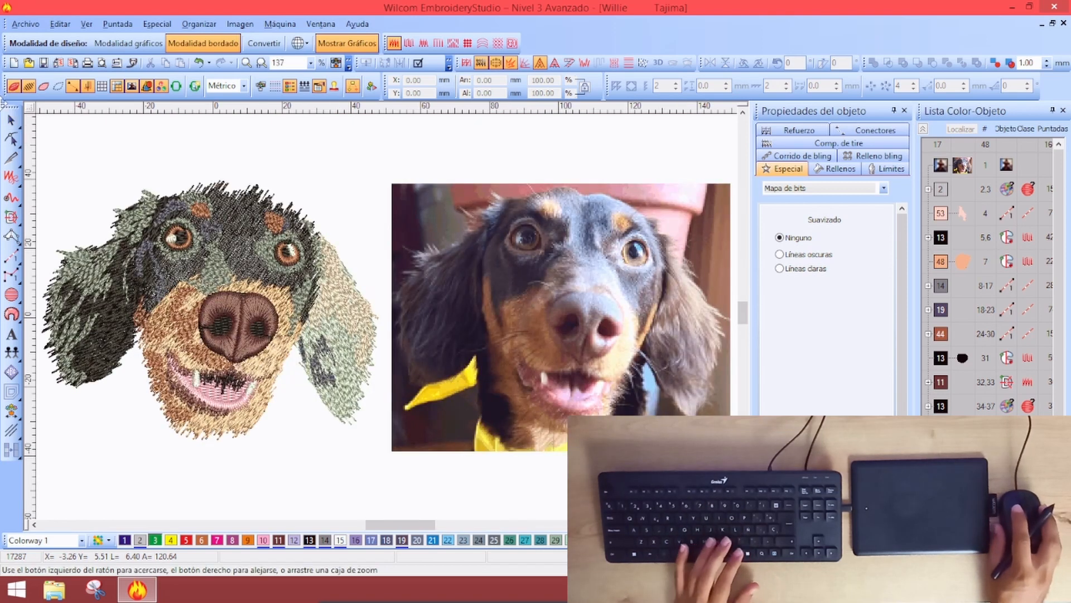
key(Escape)
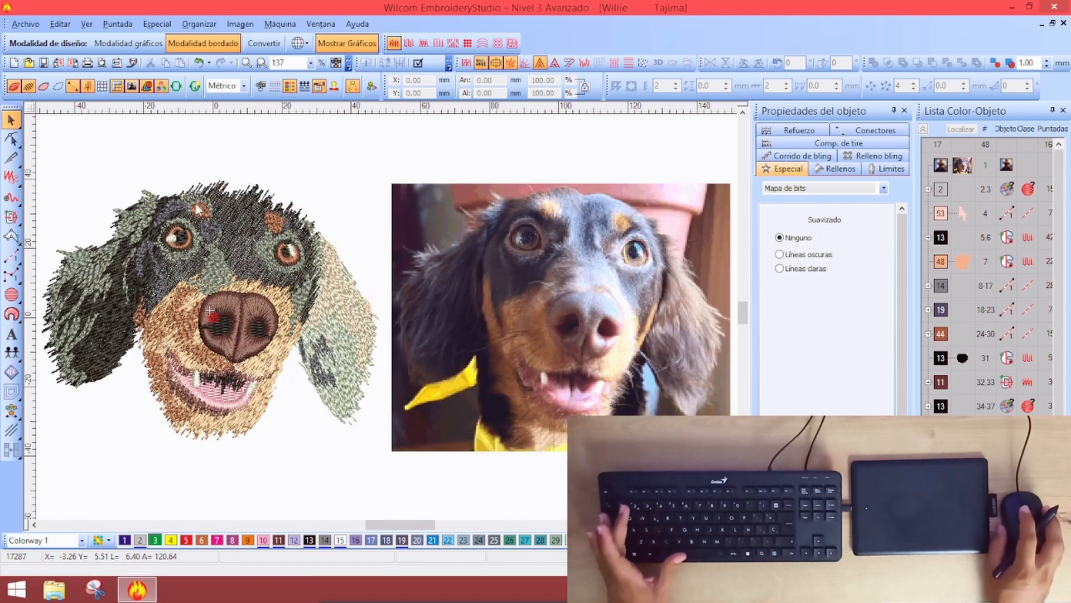
key(1)
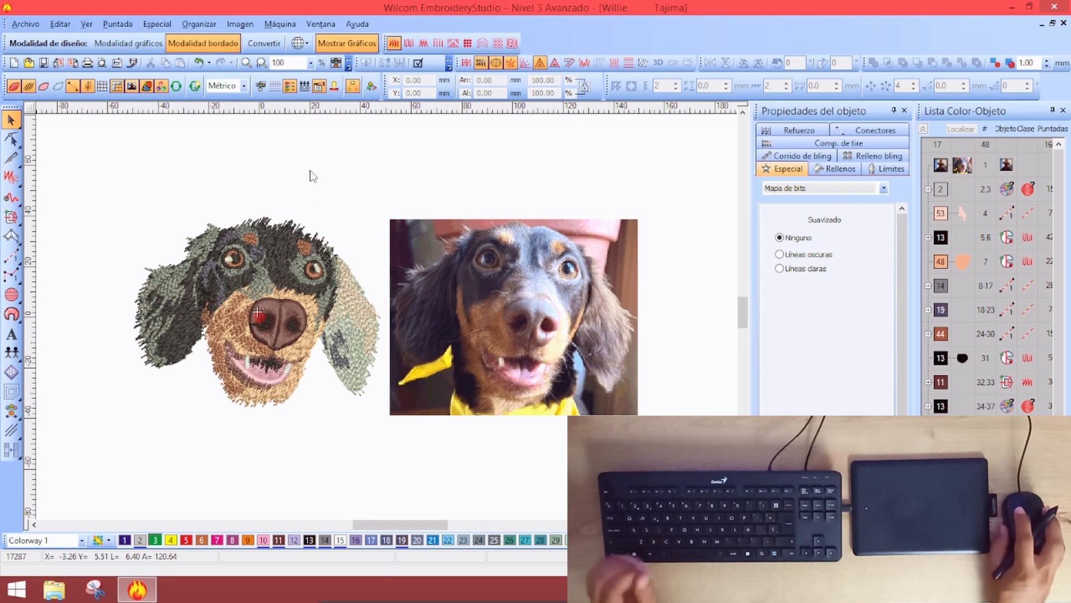
click(267, 264)
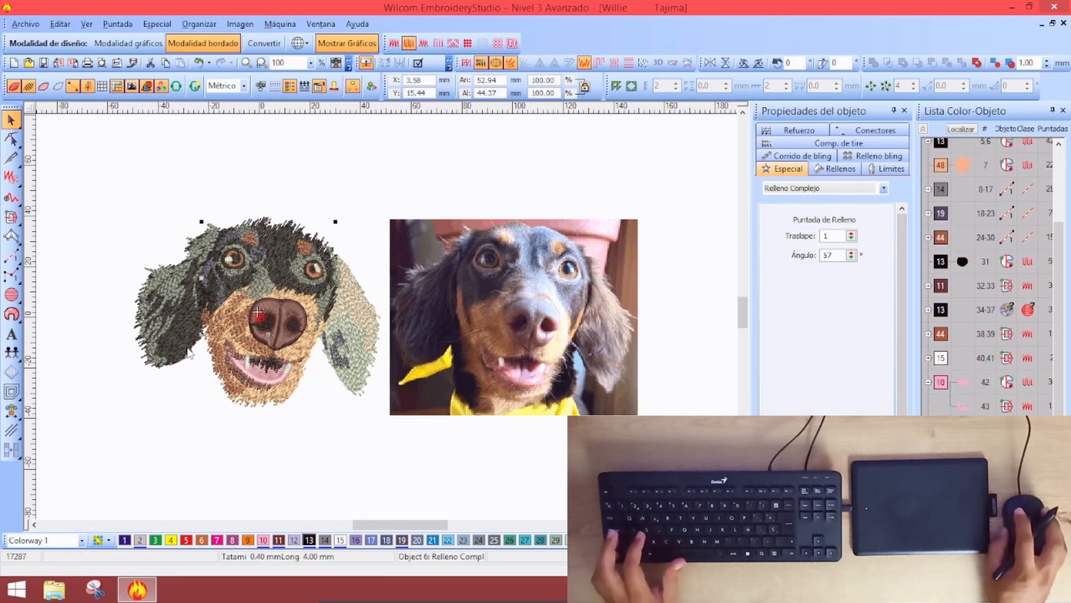
ctrl+click(309, 385)
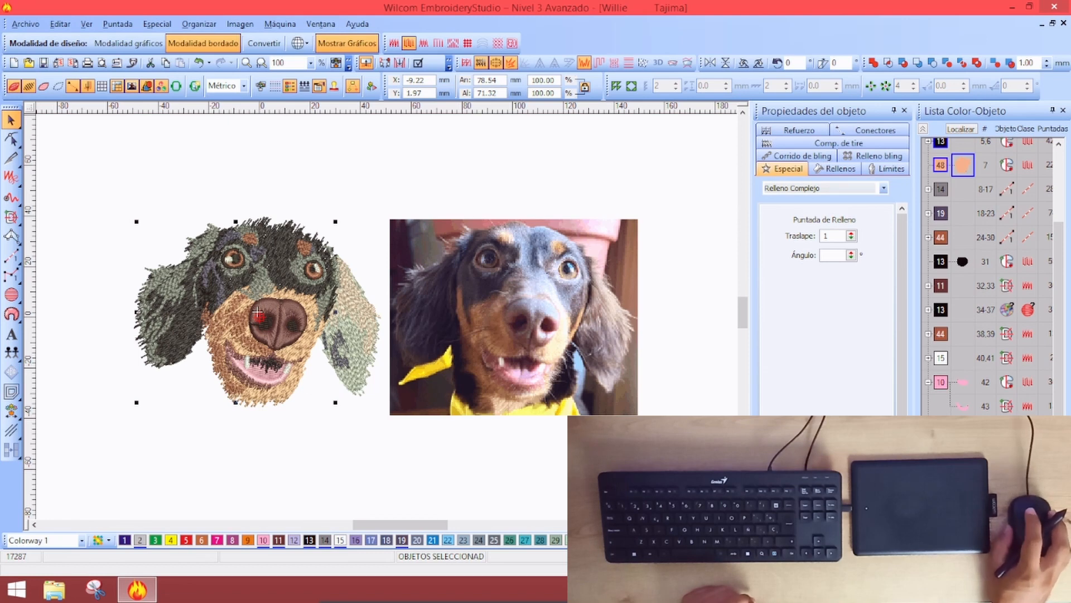
Set the Decorativo jagged-edge Rango to 3 mm for the selected fills
click(819, 168)
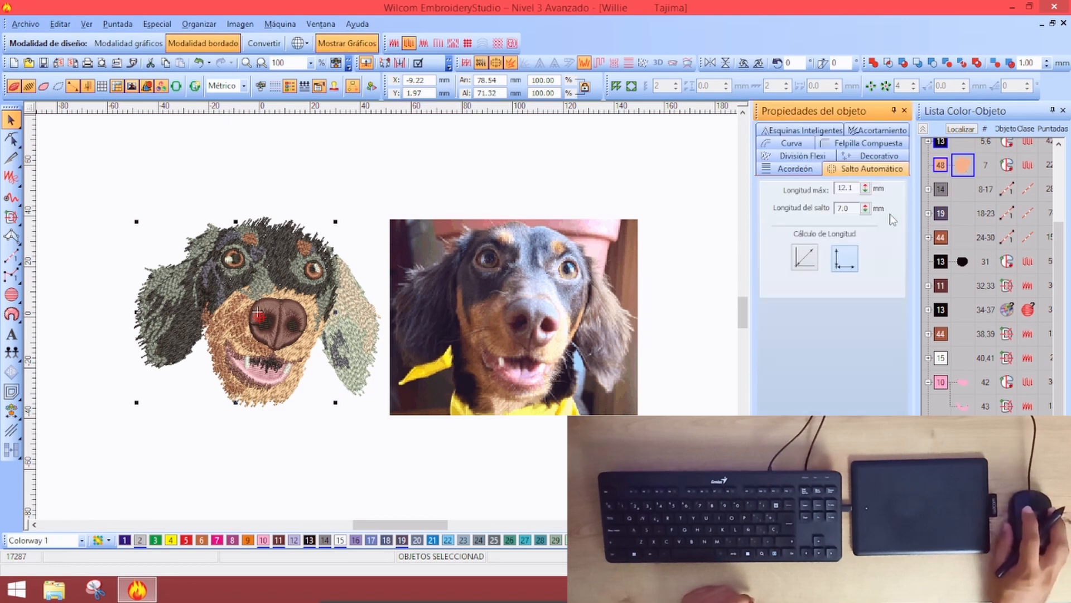
click(847, 159)
double_click(832, 280)
text(433)
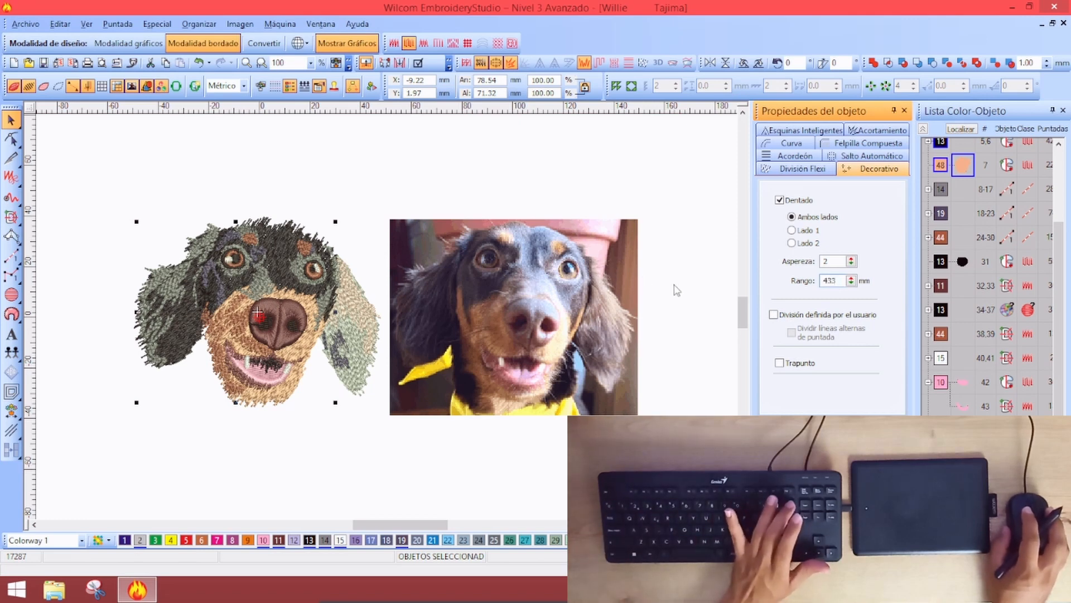
key(BackSpace)
key(BackSpace)
key(BackSpace)
text(3)
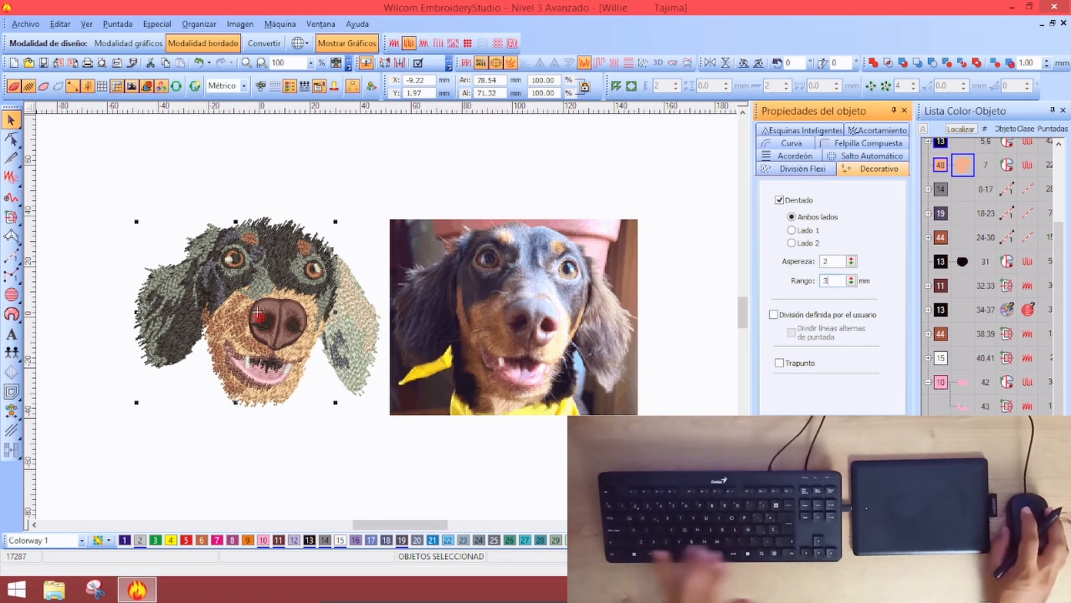
key(Return)
click(359, 388)
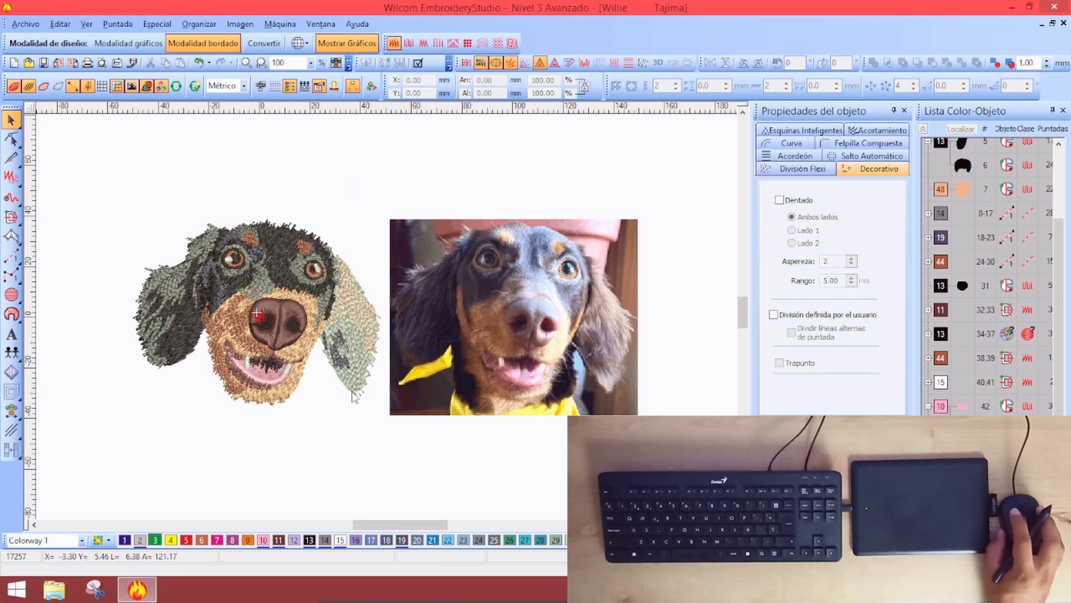
Select the right ear's fill and change its jagged Rango to 3 mm
click(354, 405)
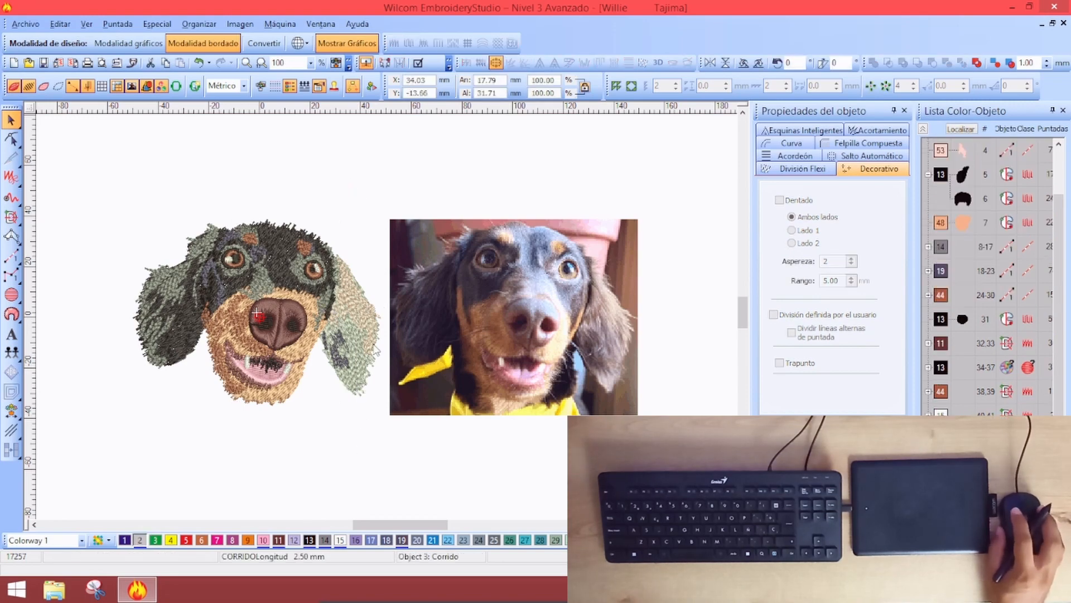
scroll(346, 335, up, 1)
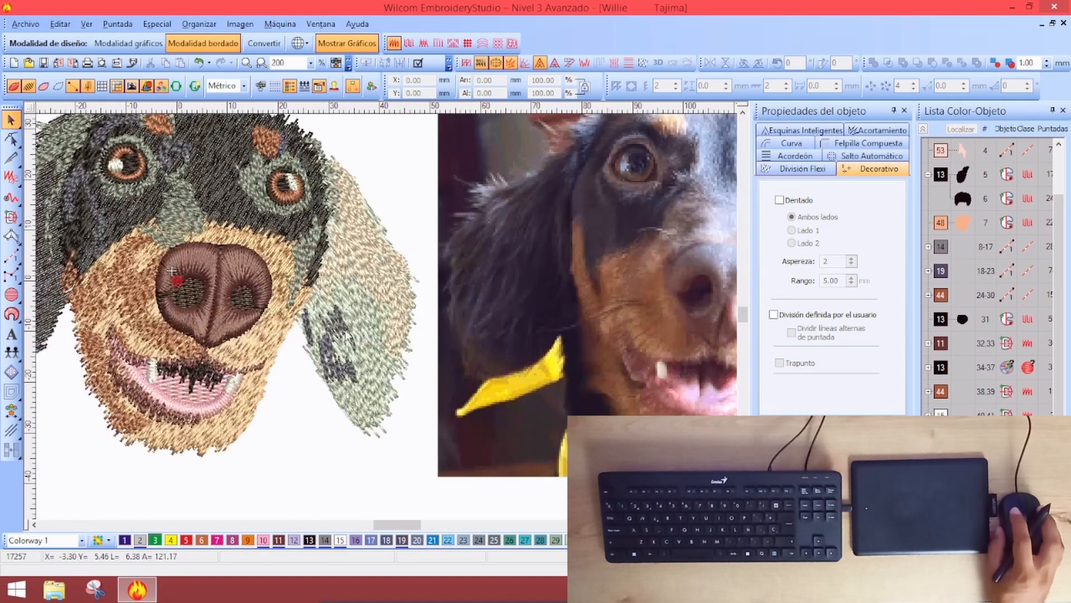
click(345, 415)
click(351, 428)
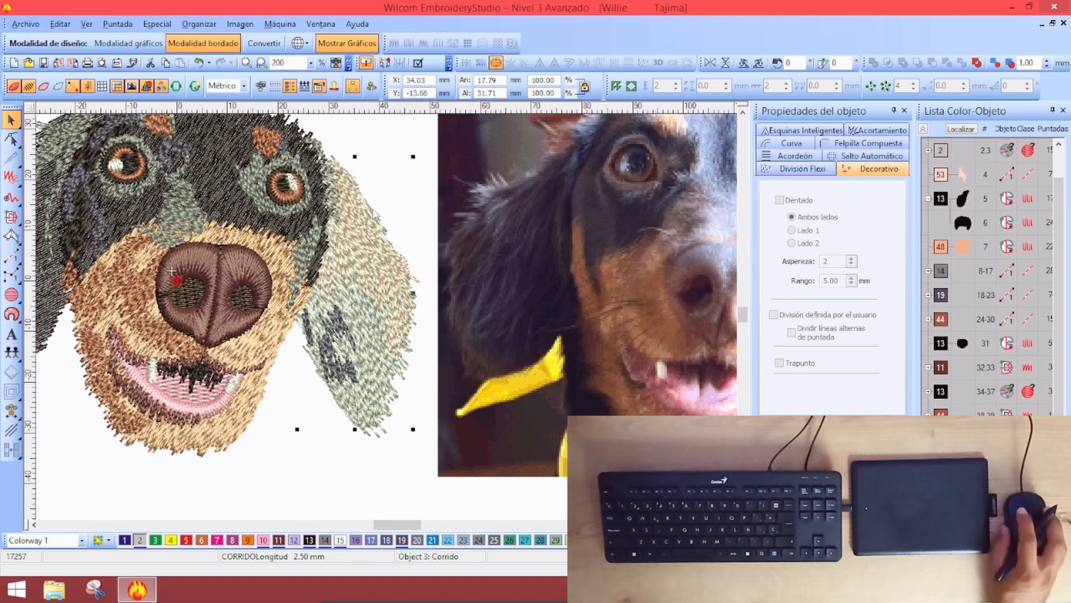
double_click(831, 281)
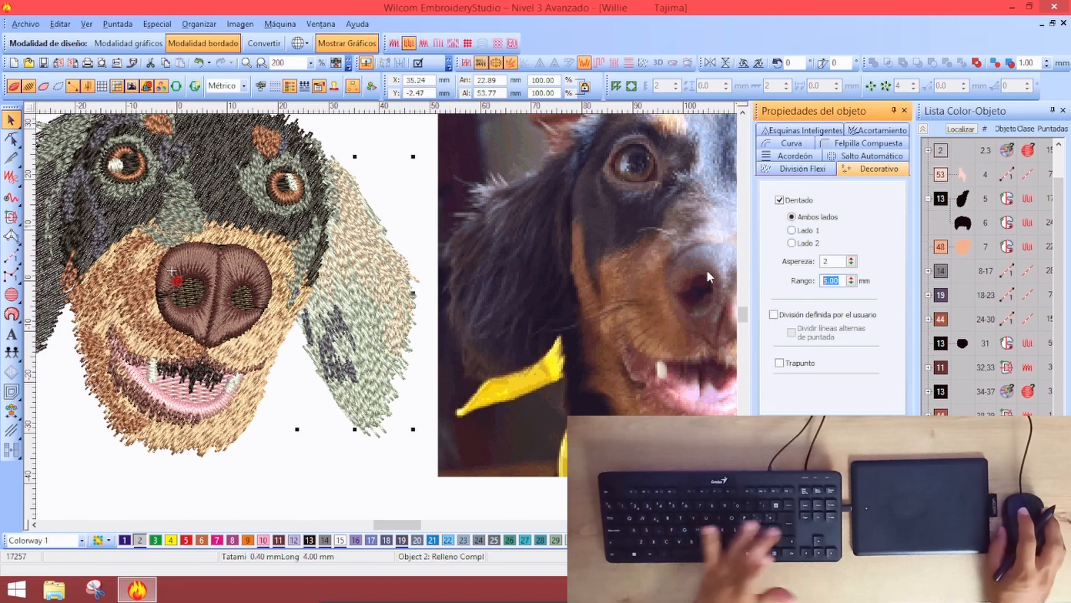
text(3)
key(Return)
Check the jagged settings on the tan face fill and dark head fill, then deselect
click(279, 245)
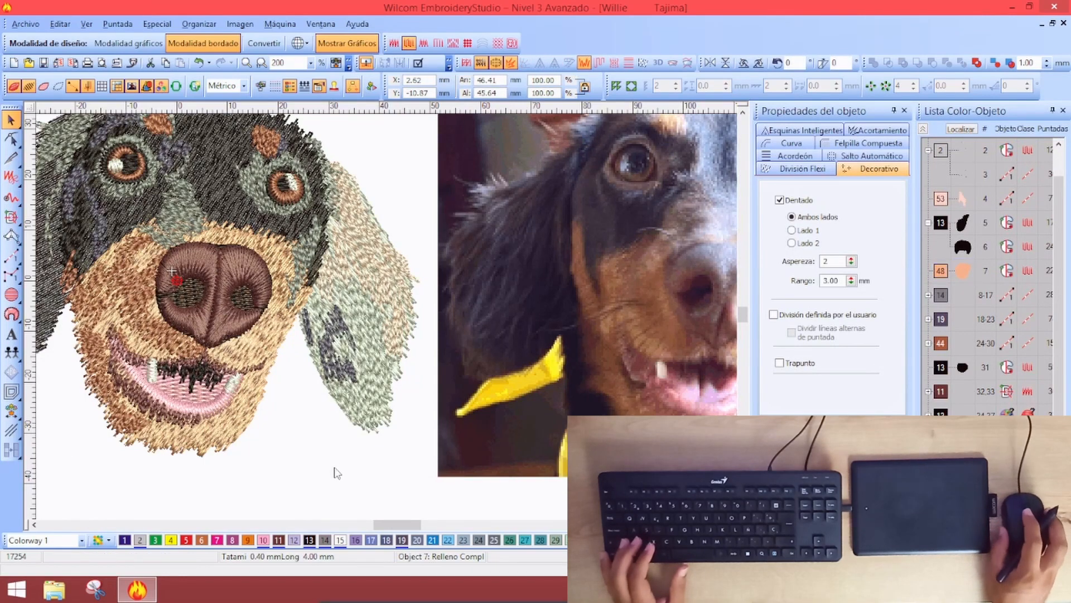
key(shift+z)
click(308, 343)
key(shift+z)
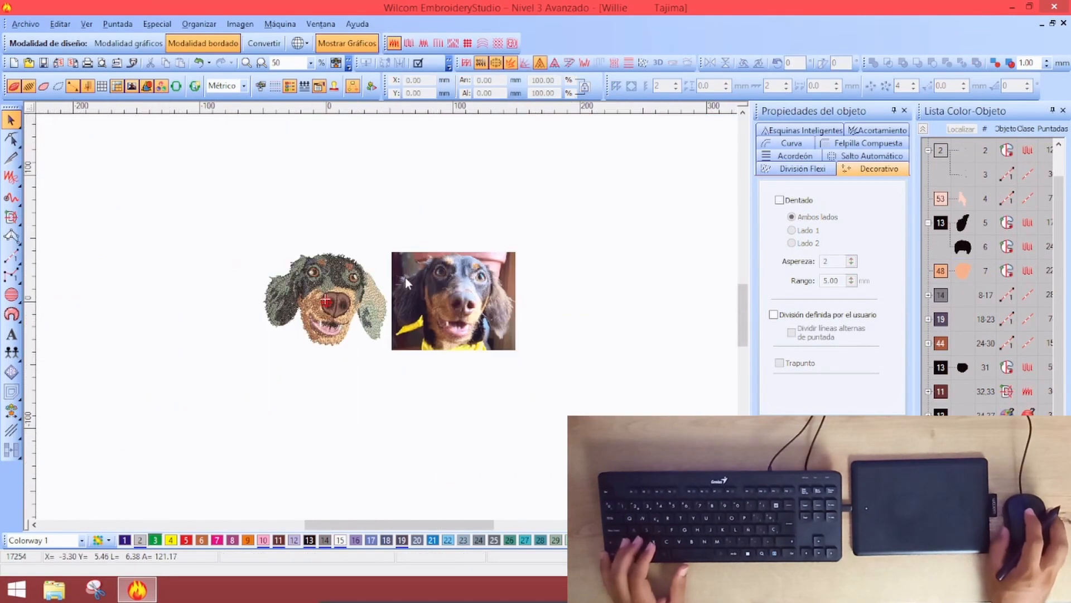
key(z)
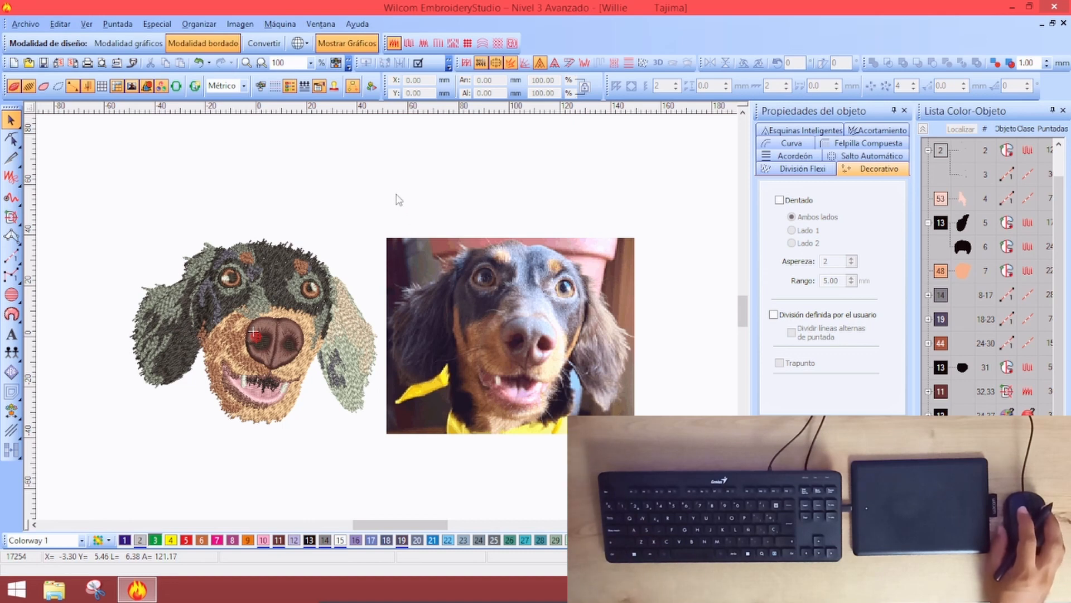
click(276, 263)
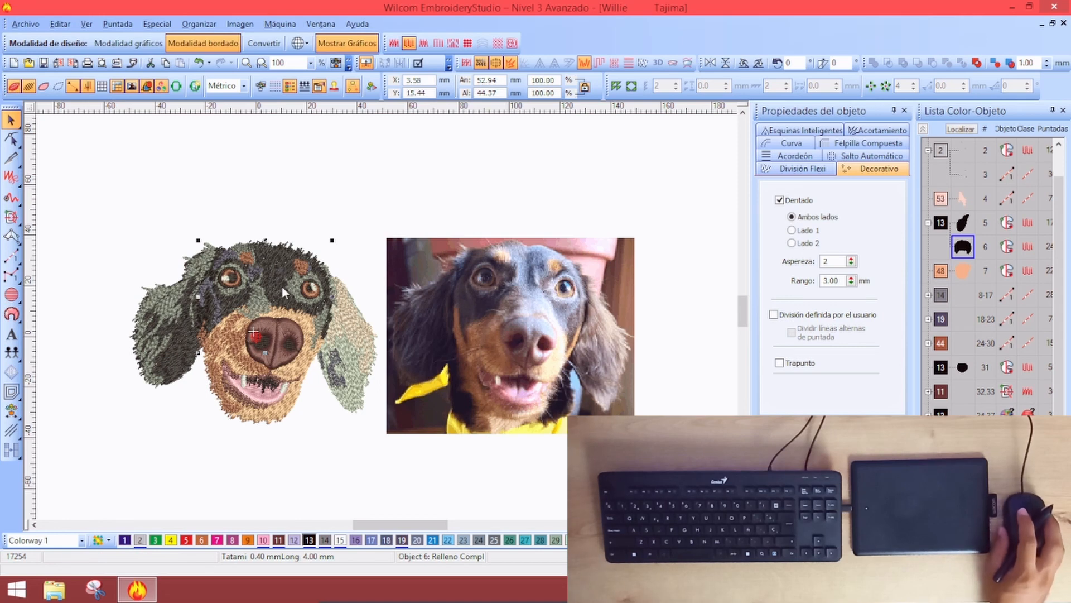
click(412, 198)
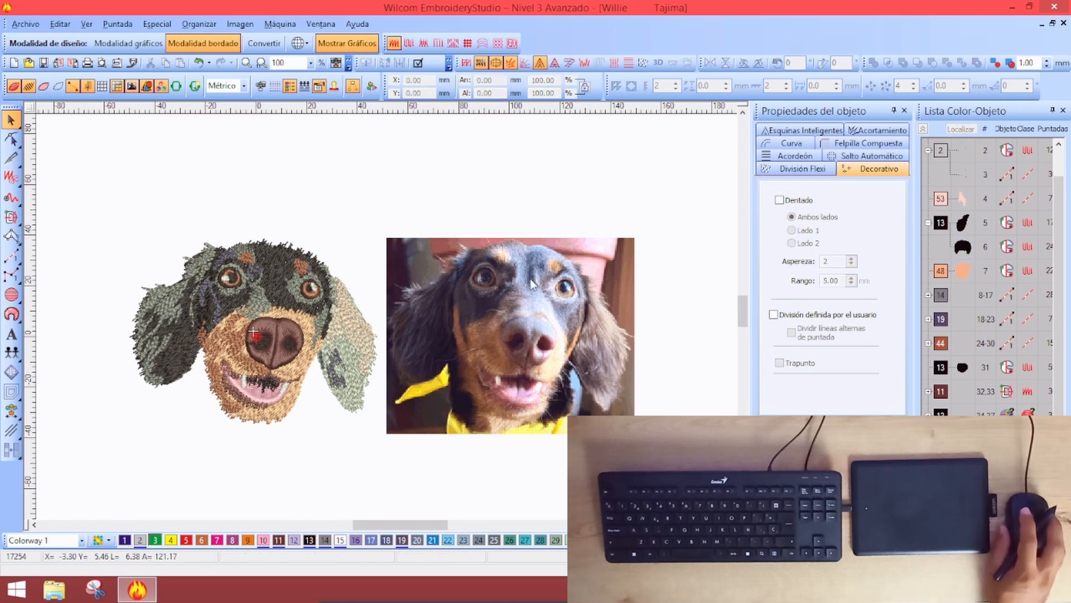
Digitize a Complex Fill patch over the dog's forehead and set its stitch angle
click(20, 217)
click(11, 216)
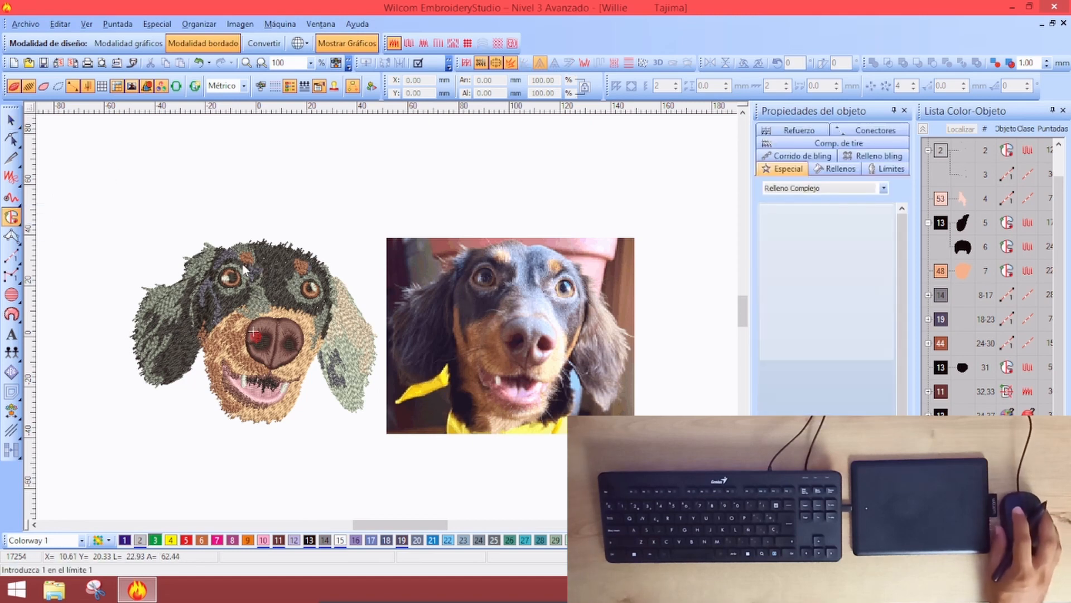
click(227, 250)
click(251, 270)
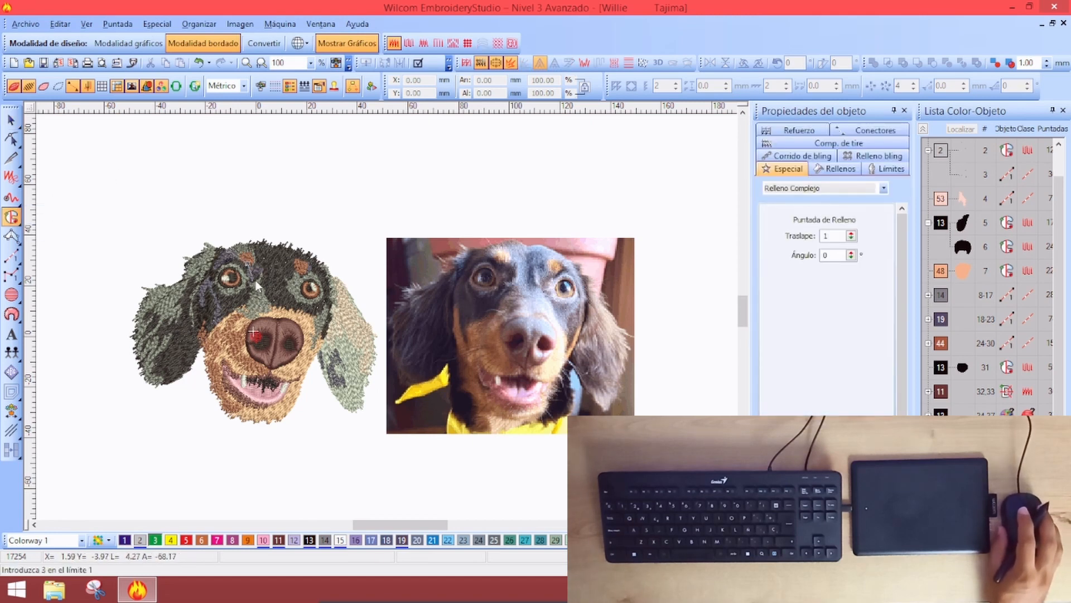
click(274, 313)
click(285, 319)
click(298, 320)
click(325, 327)
click(328, 291)
click(321, 266)
click(276, 243)
click(252, 246)
key(Return)
key(Return)
key(Return)
click(339, 212)
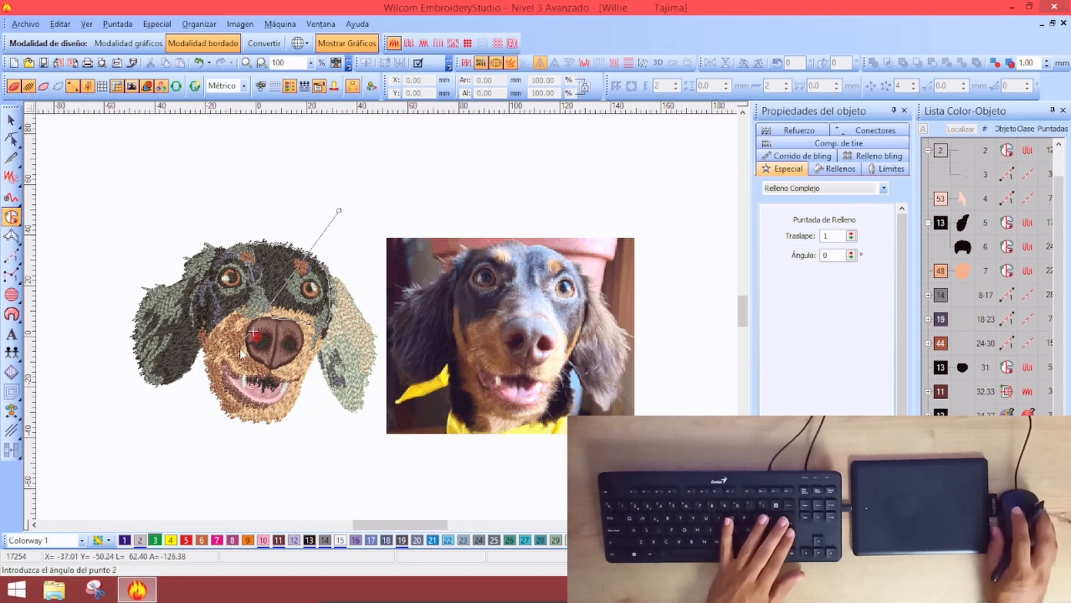
click(305, 258)
Make the forehead patch a Tatami fill with 0,8 mm stitch spacing
click(12, 118)
click(835, 168)
click(820, 188)
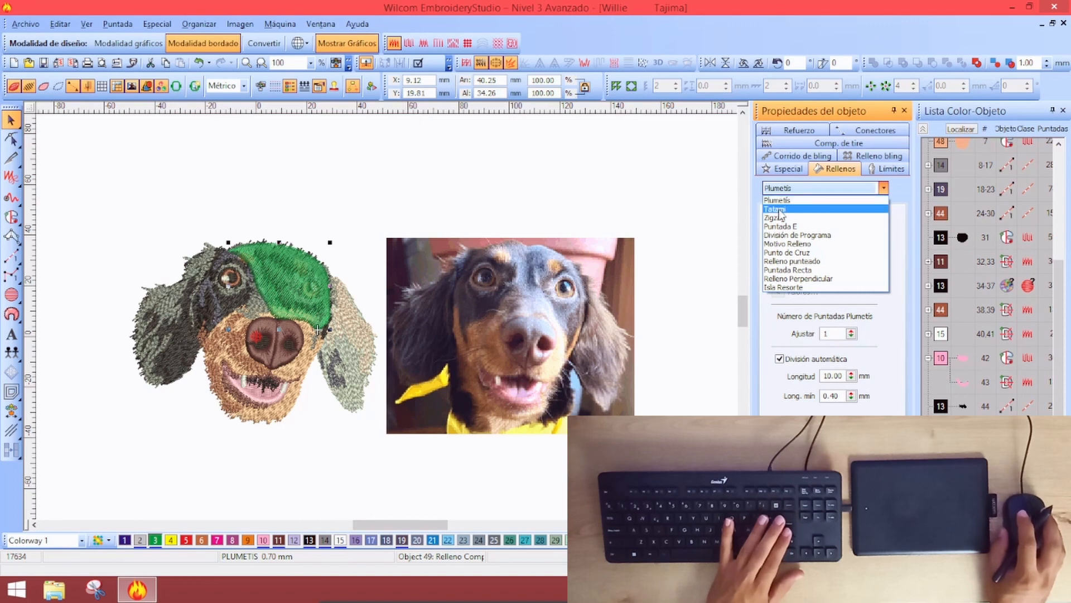
click(780, 209)
double_click(831, 235)
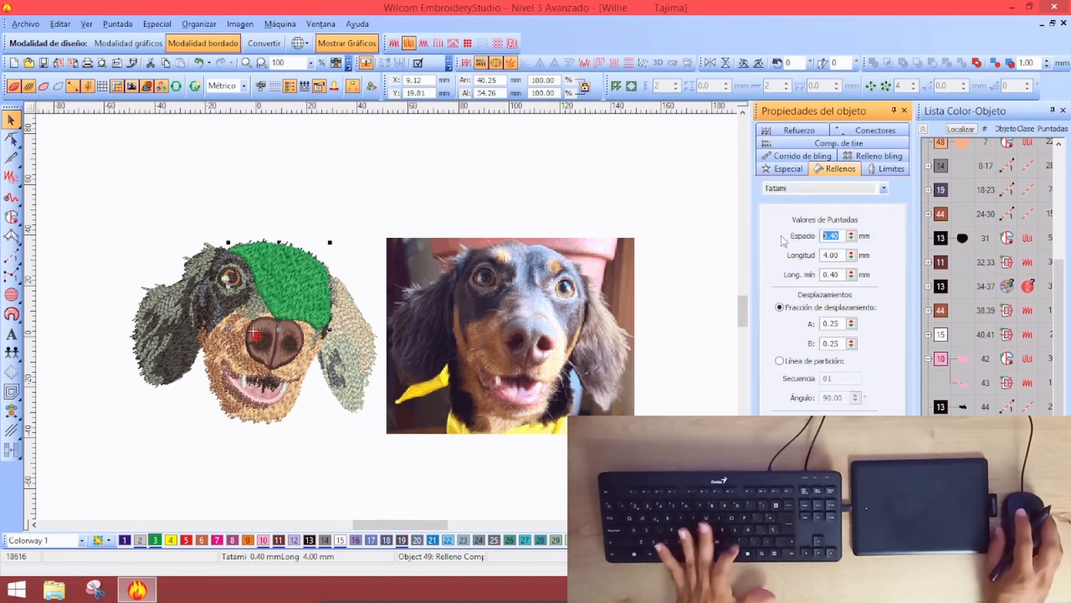
text(,8)
key(Return)
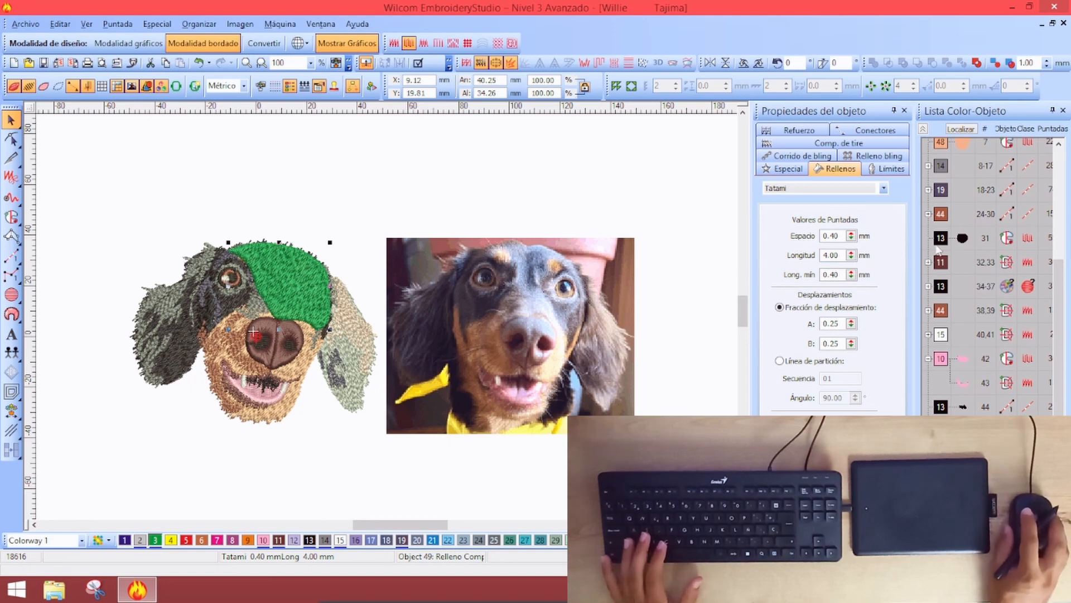
double_click(831, 236)
text(,)
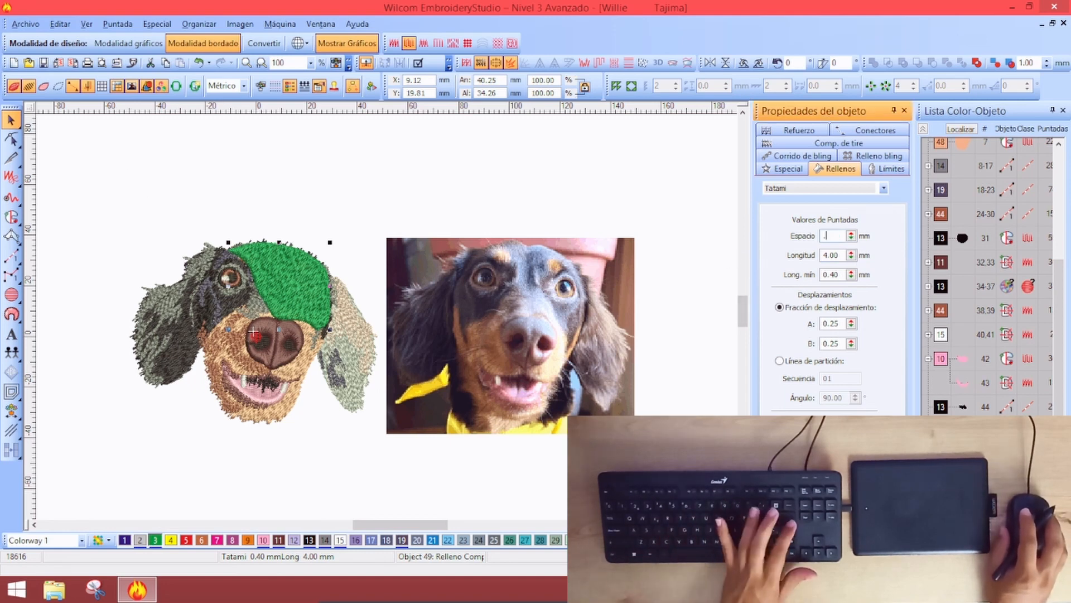
text(80)
key(Return)
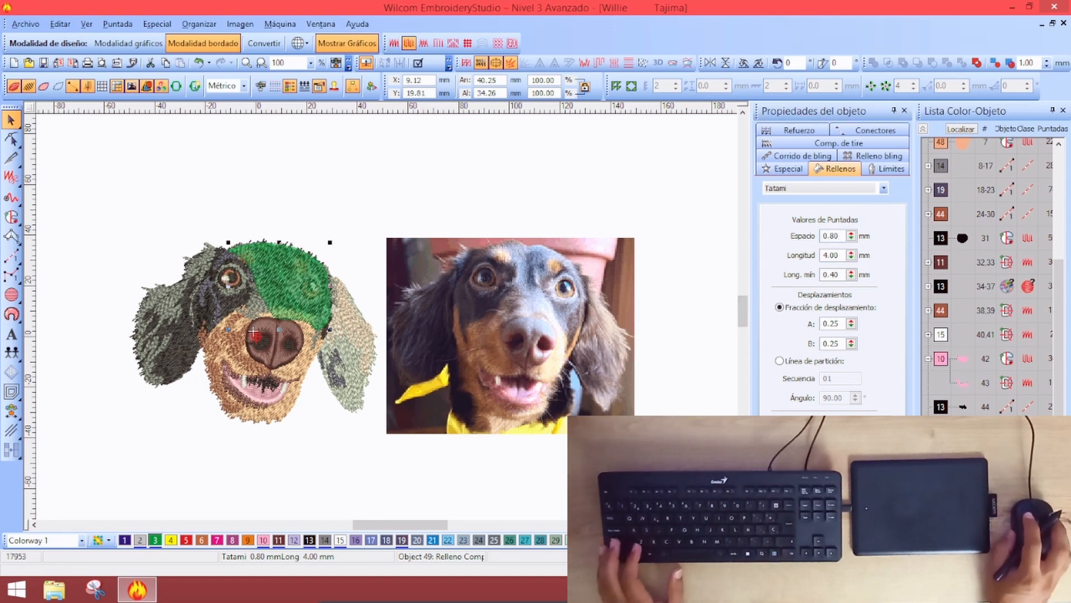
Move the patch beneath the dark fur in the stitching order and recolour it to 19
click(967, 216)
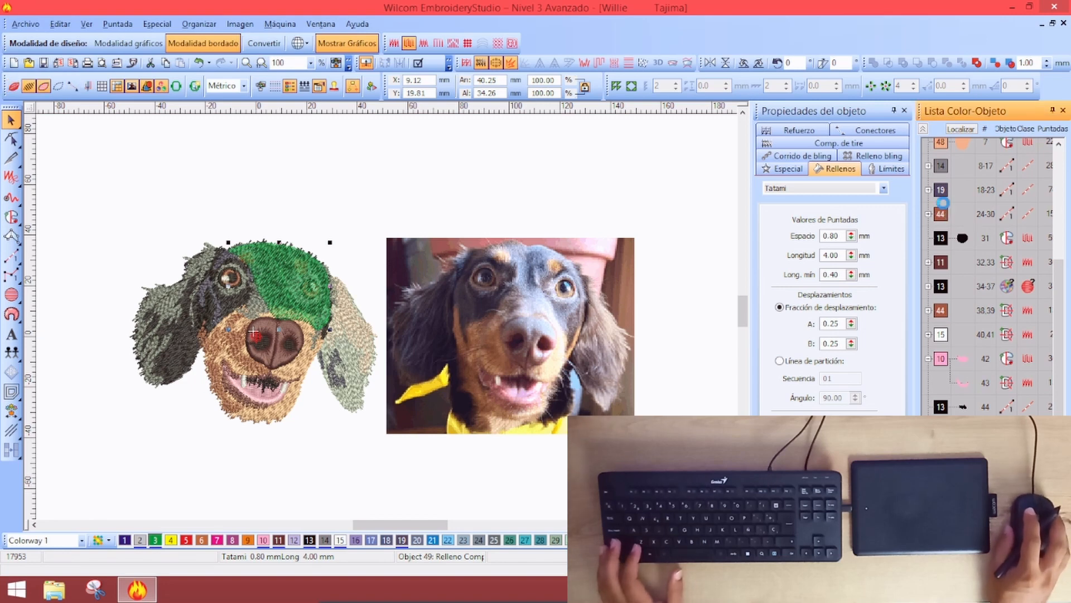
drag(942, 202, 943, 208)
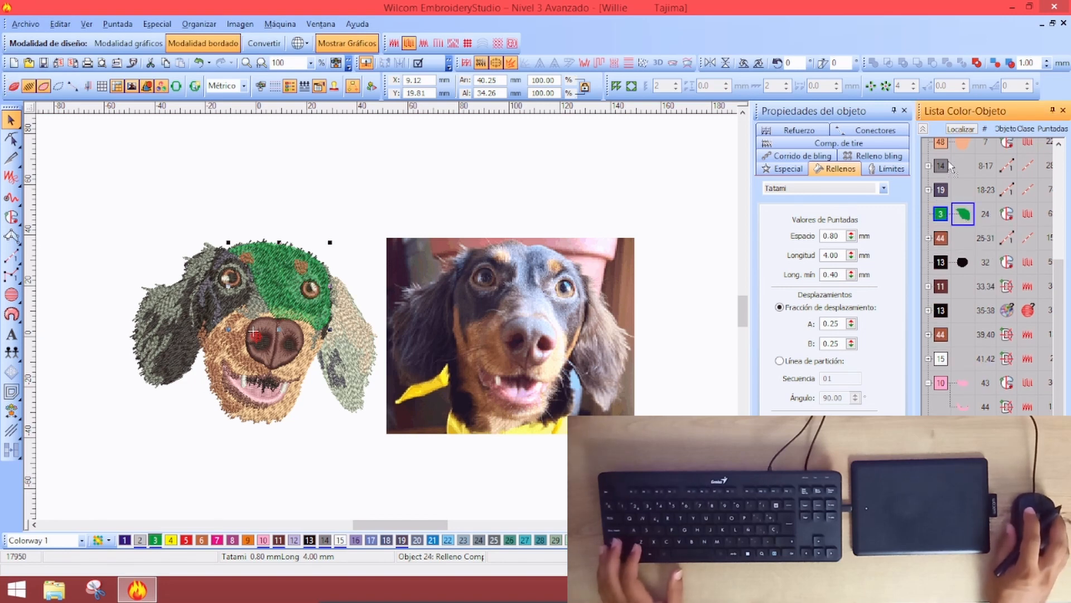
scroll(965, 153, up, 2)
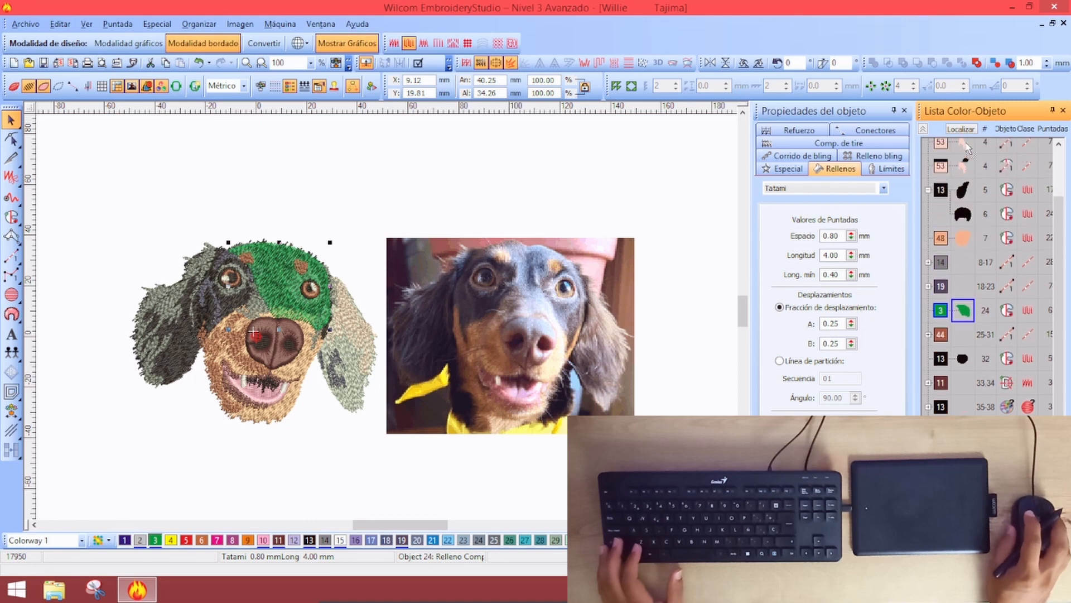
drag(967, 273, 963, 267)
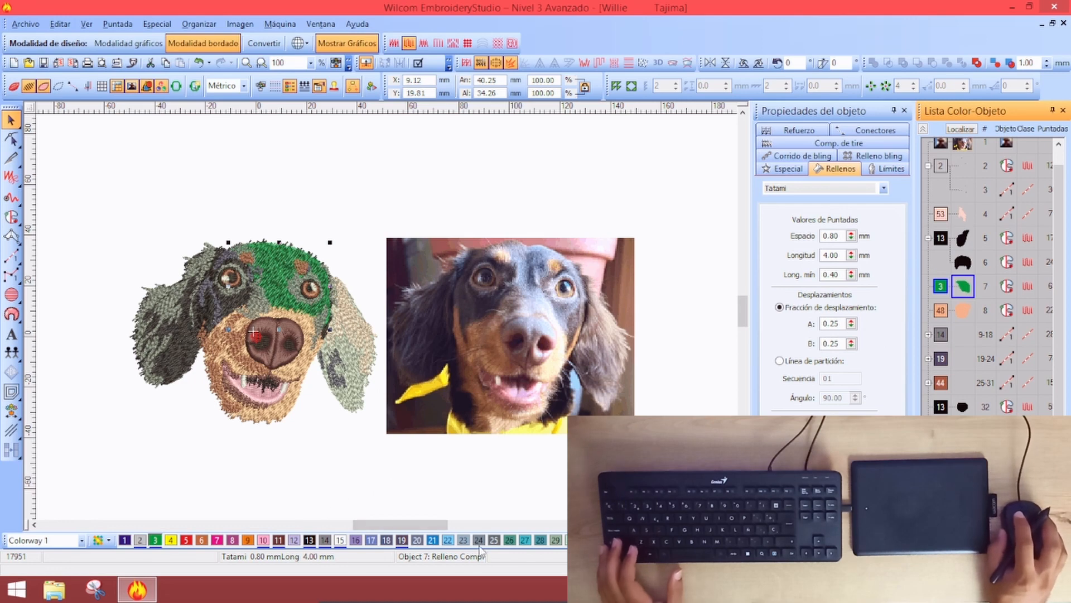
click(402, 540)
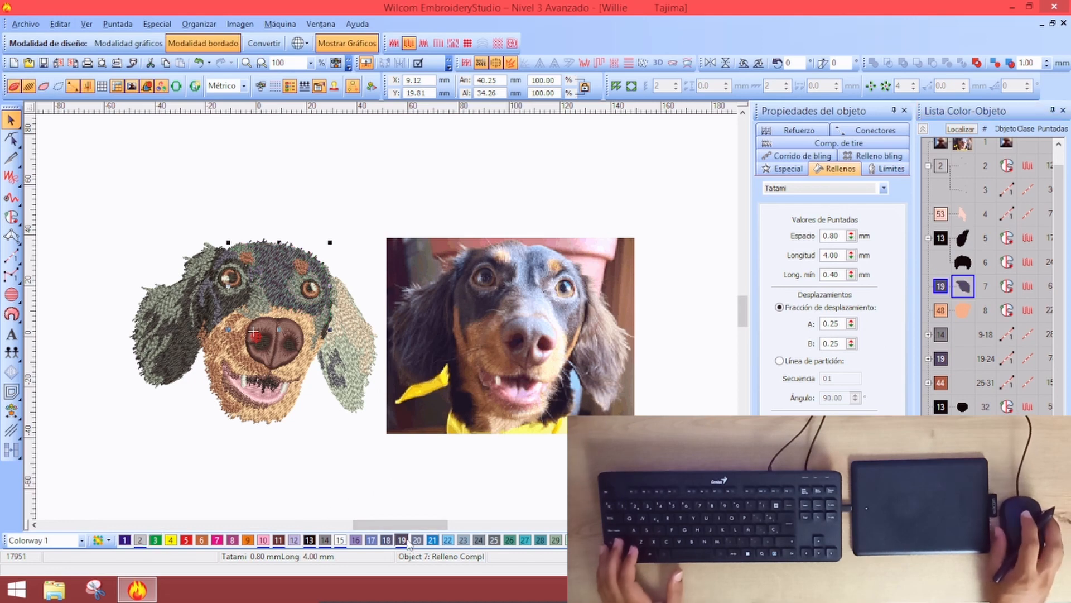
key(Escape)
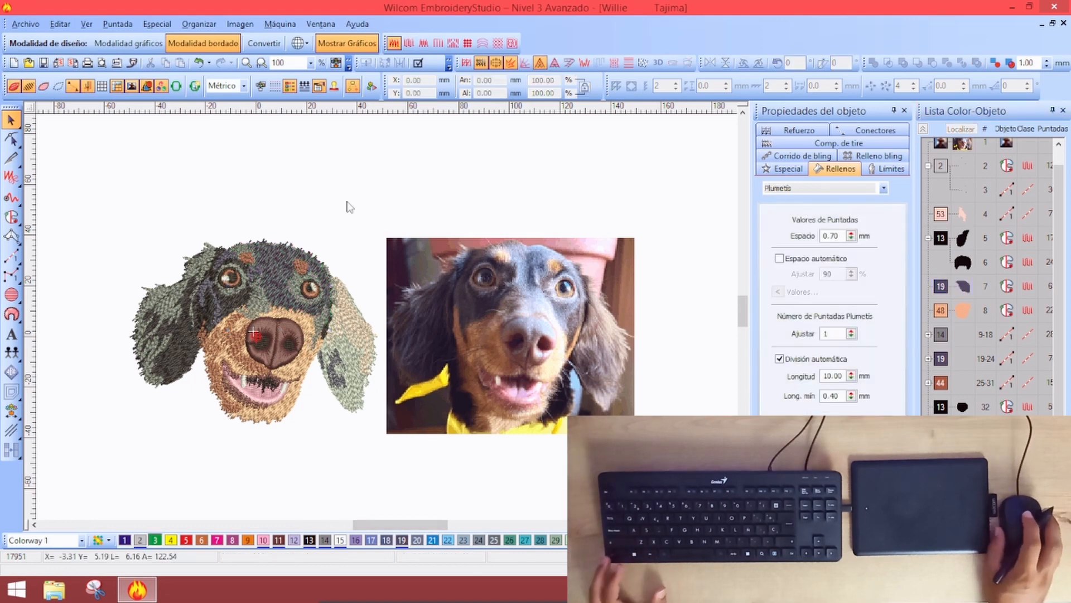
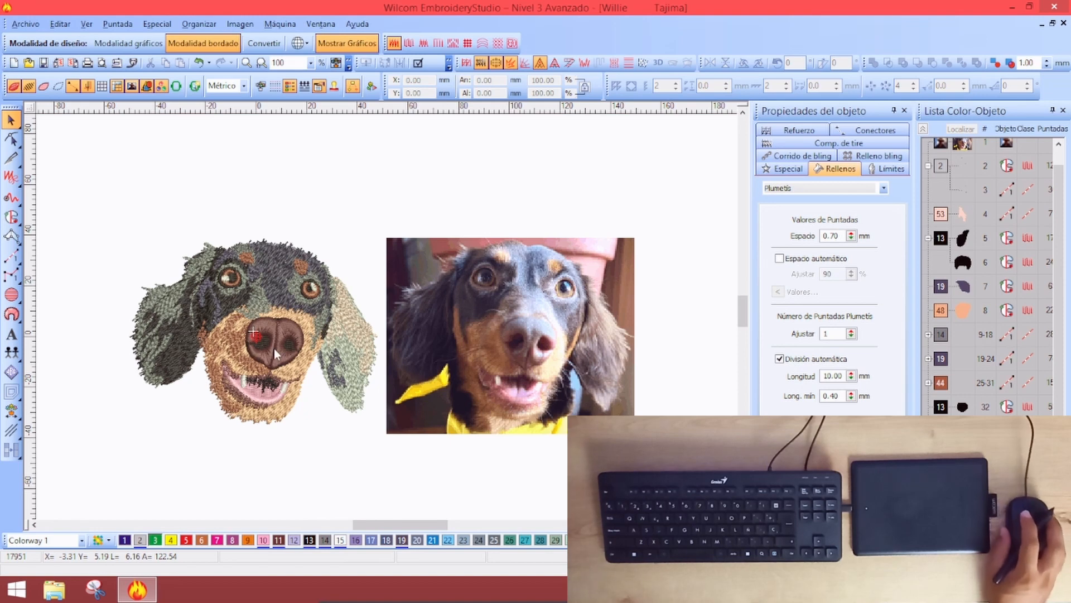
Recolour every colour-14 running stroke to the lighter colour 2
click(924, 131)
click(941, 287)
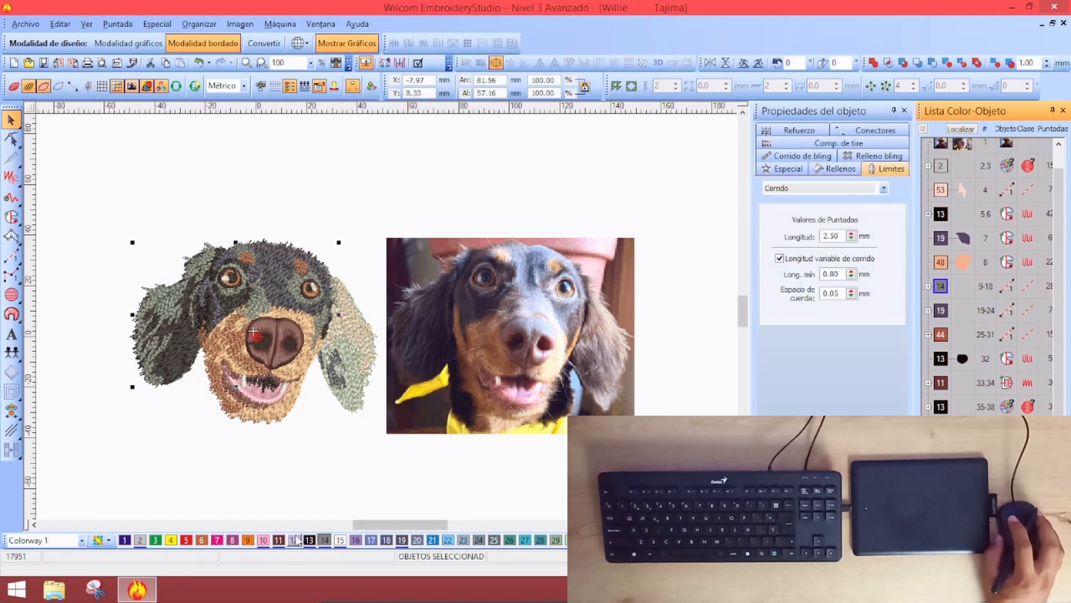
click(142, 540)
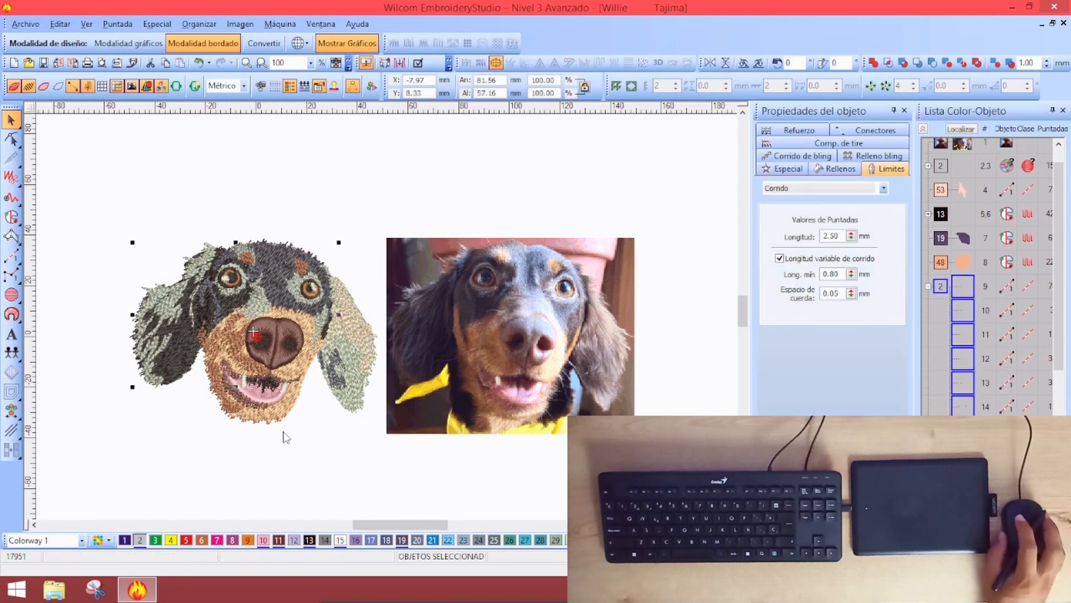
Stretch the running stroke above the nose to 110% height and compare it with the photo
click(330, 448)
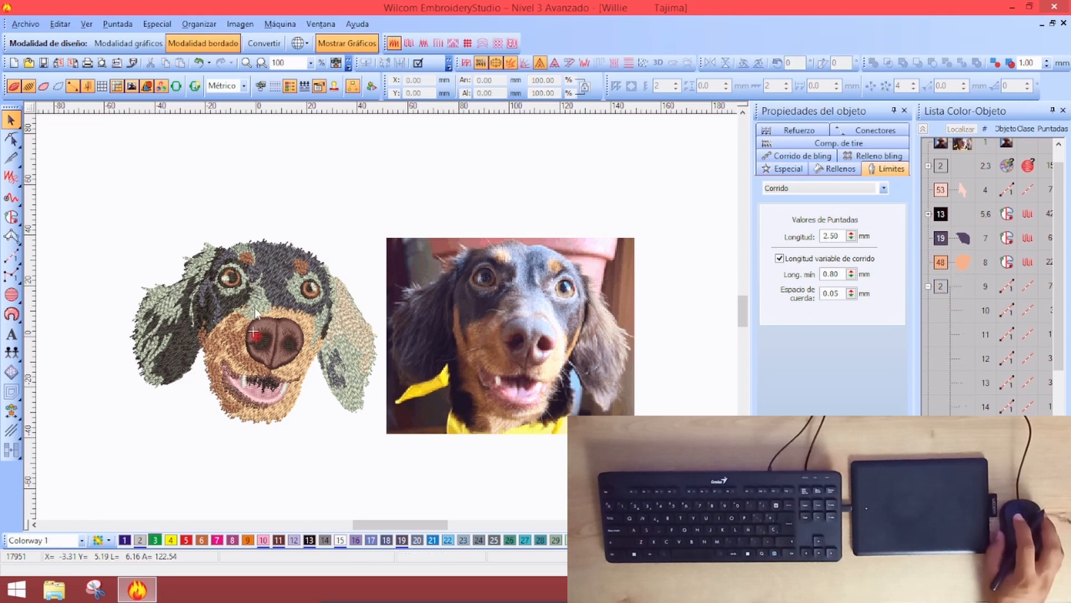
click(255, 308)
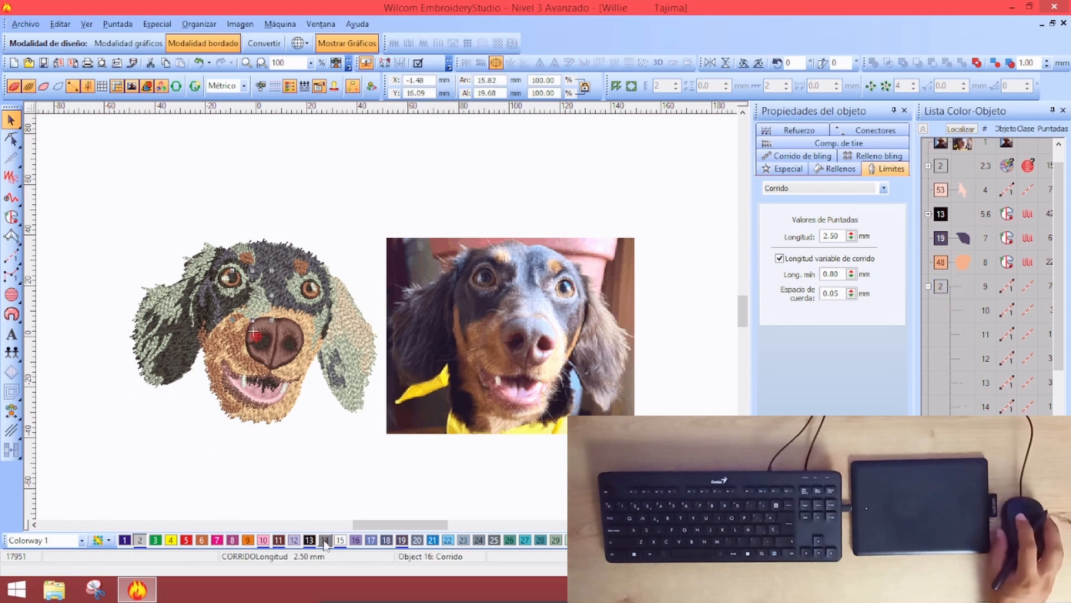
drag(260, 323, 253, 328)
key(Escape)
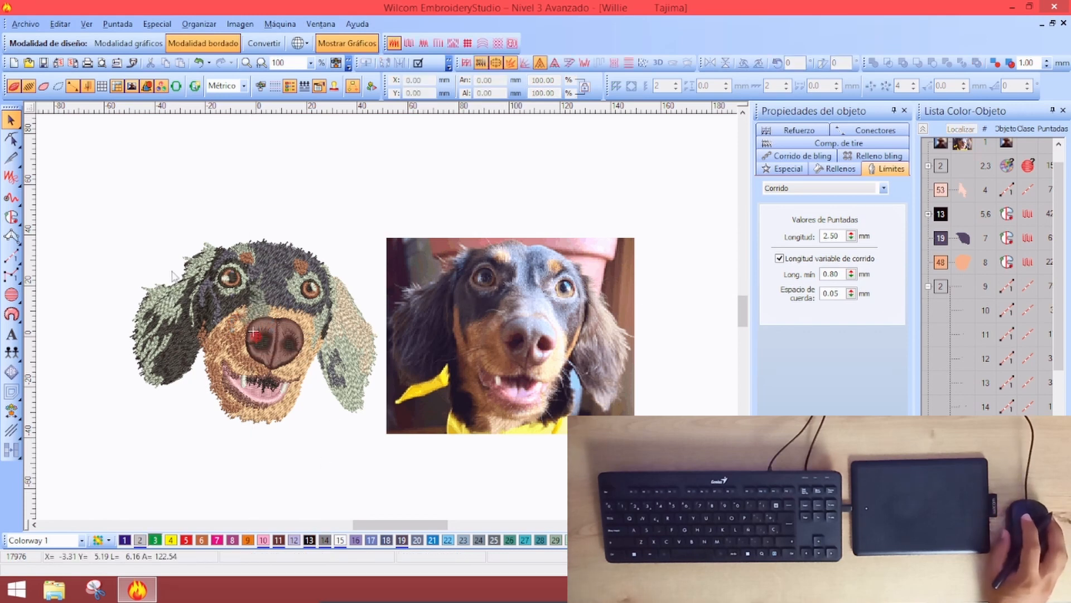
key(z)
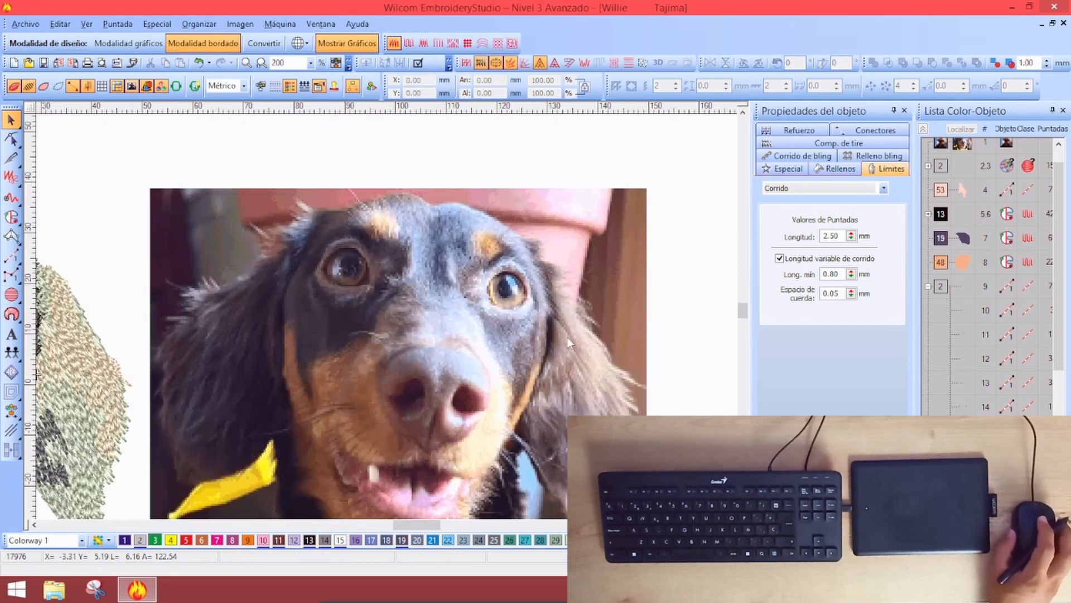
key(shift+z)
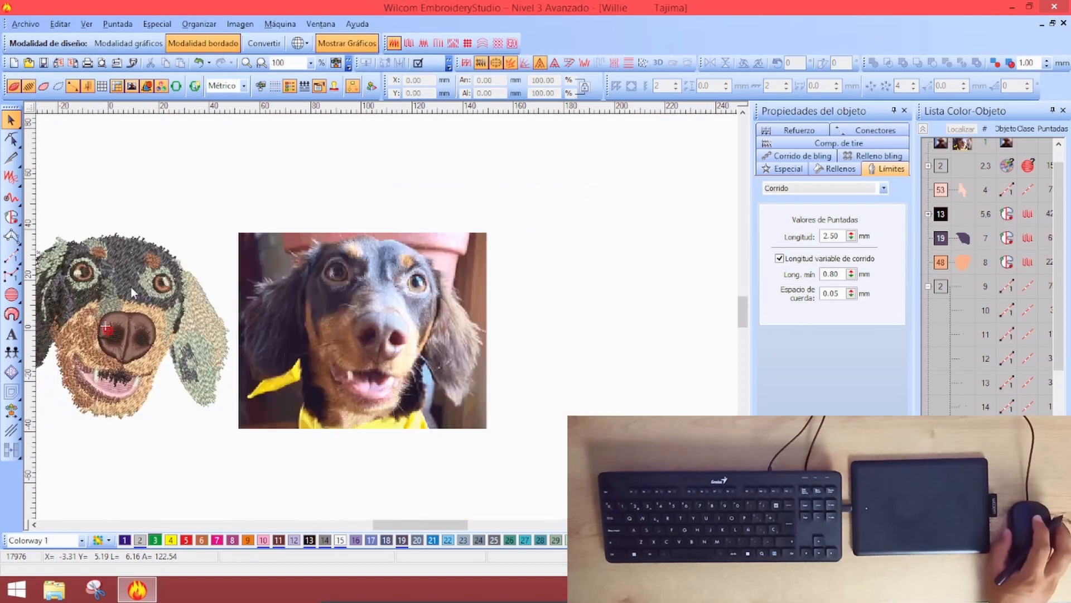
key(z)
key(shift+z)
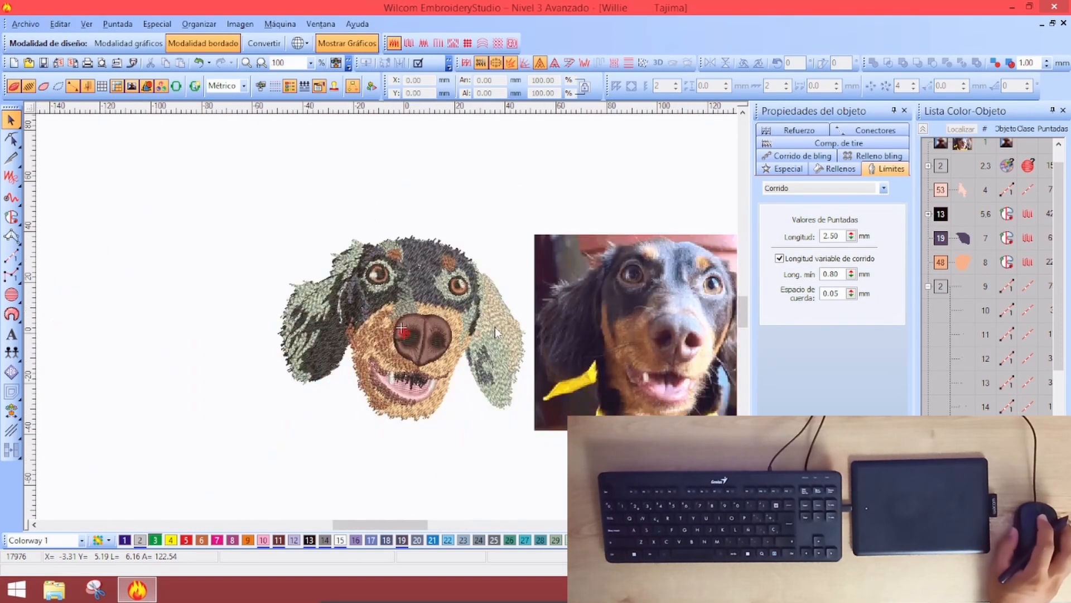
key(z)
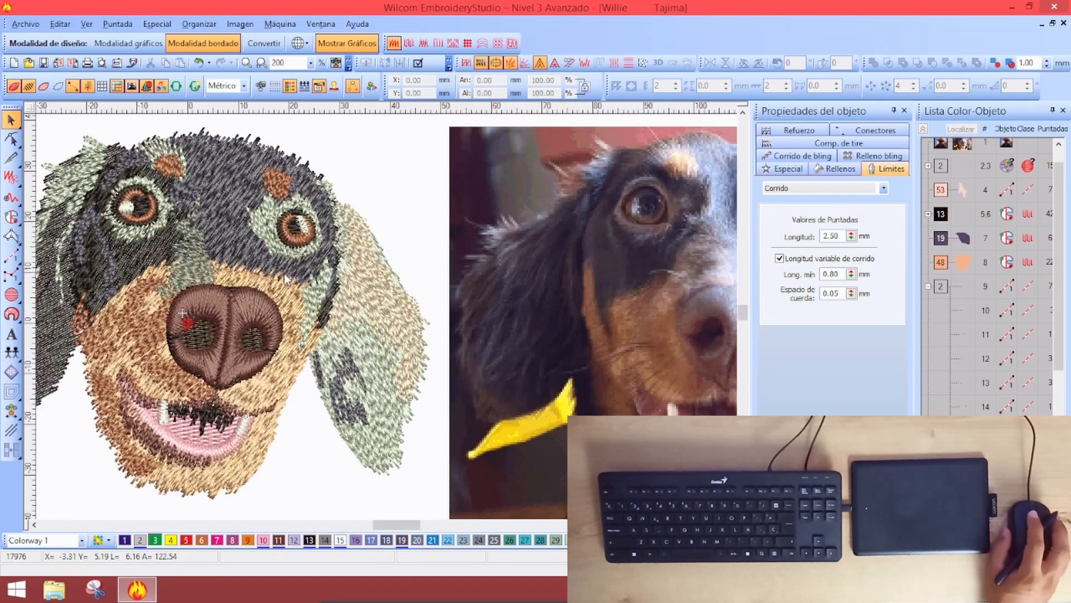
key(shift+z)
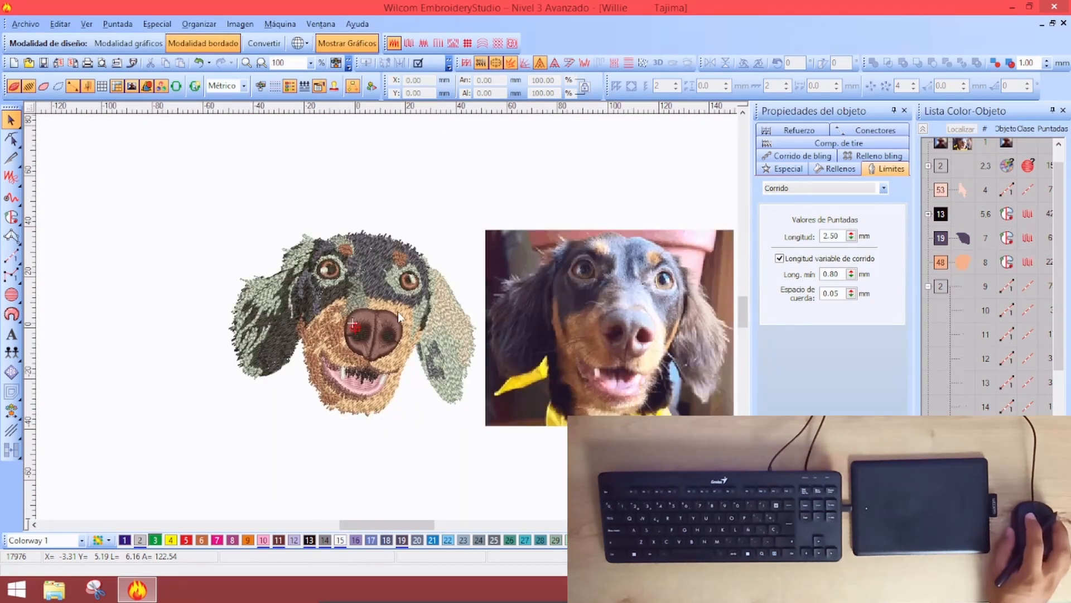
Widen the nose running stroke on both sides and shift it to the right
click(365, 302)
drag(376, 292, 386, 292)
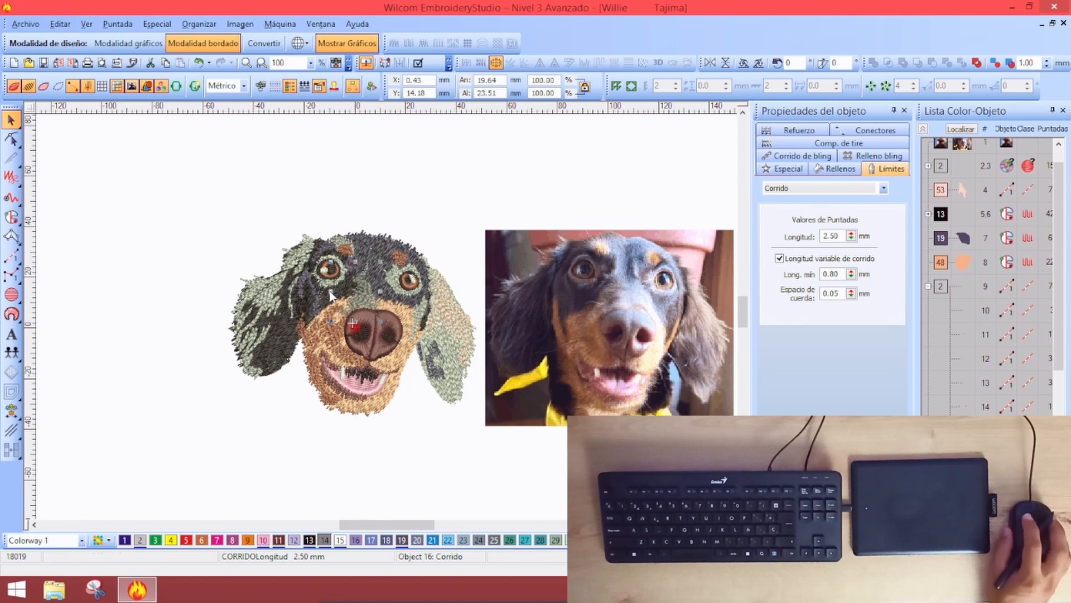
drag(333, 299, 329, 292)
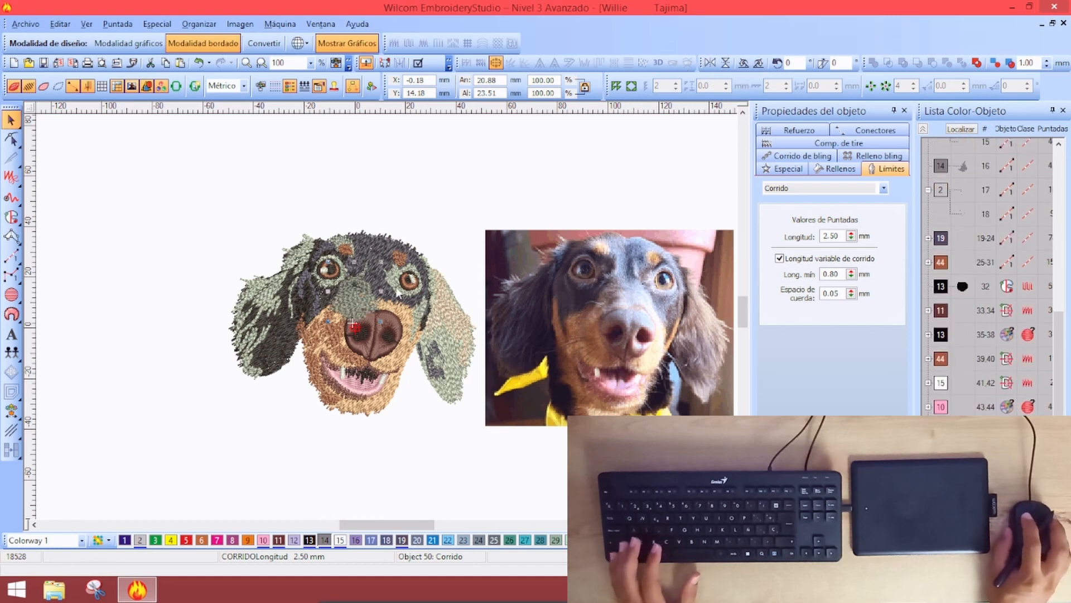
drag(340, 300, 375, 304)
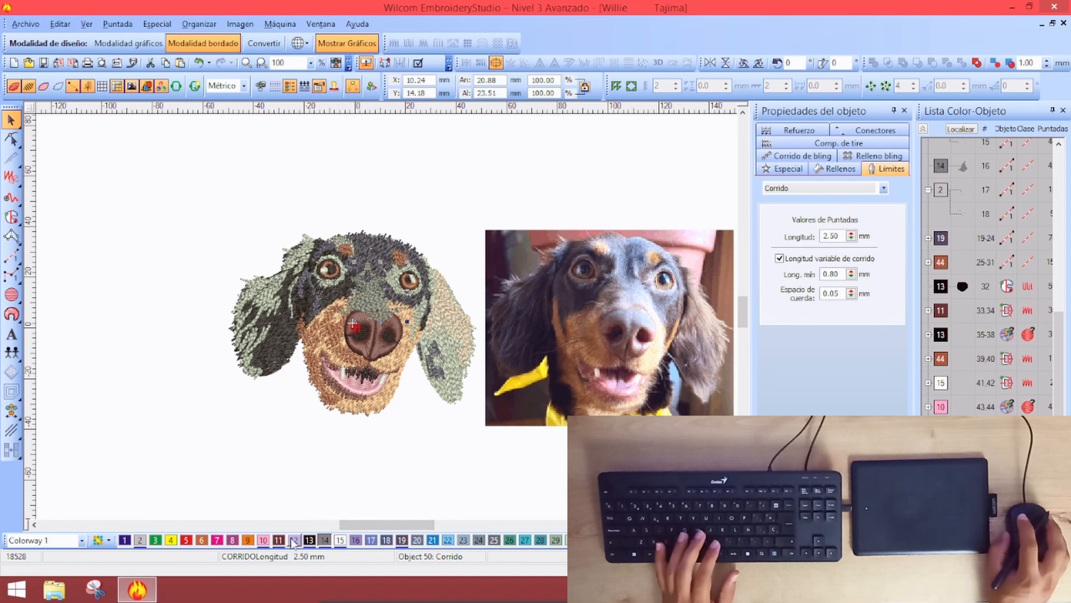
Recolour the nose stroke with colour 2, then check objects 16 and 17 against the photo
click(139, 540)
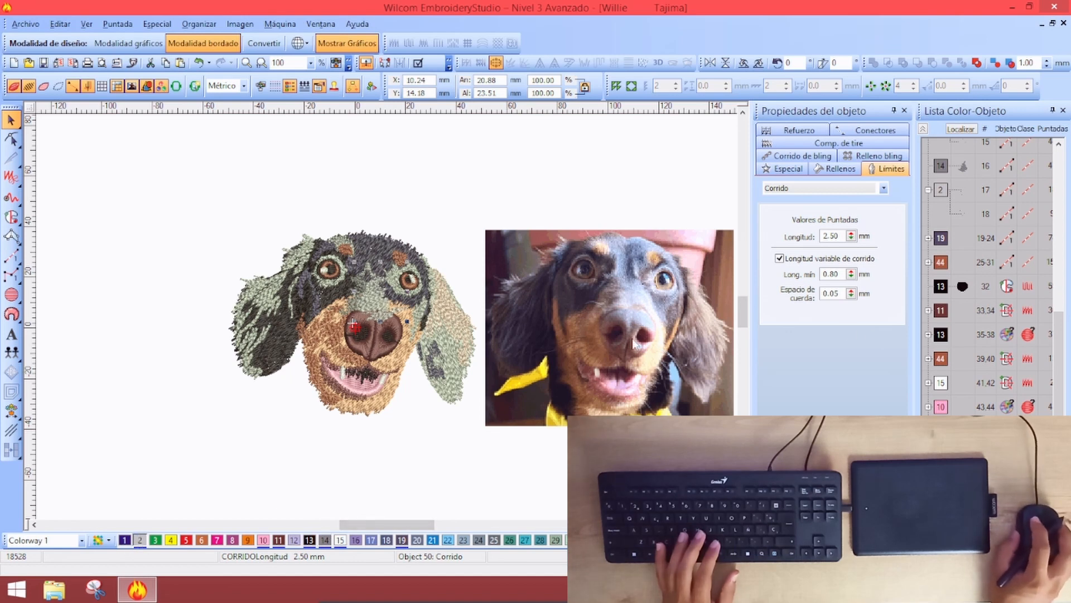
click(954, 161)
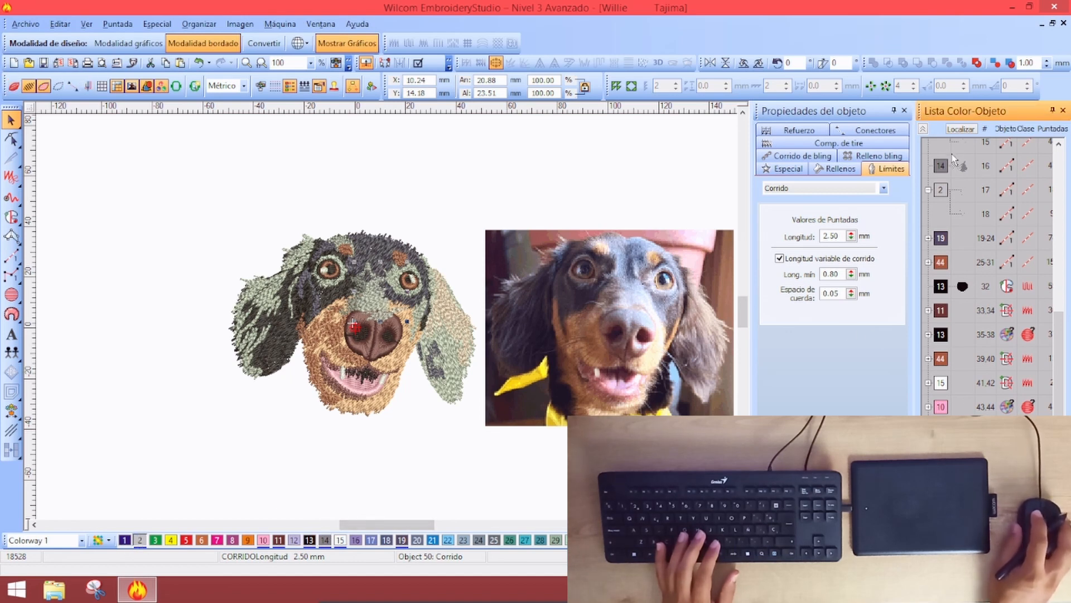
scroll(956, 160, up, 1)
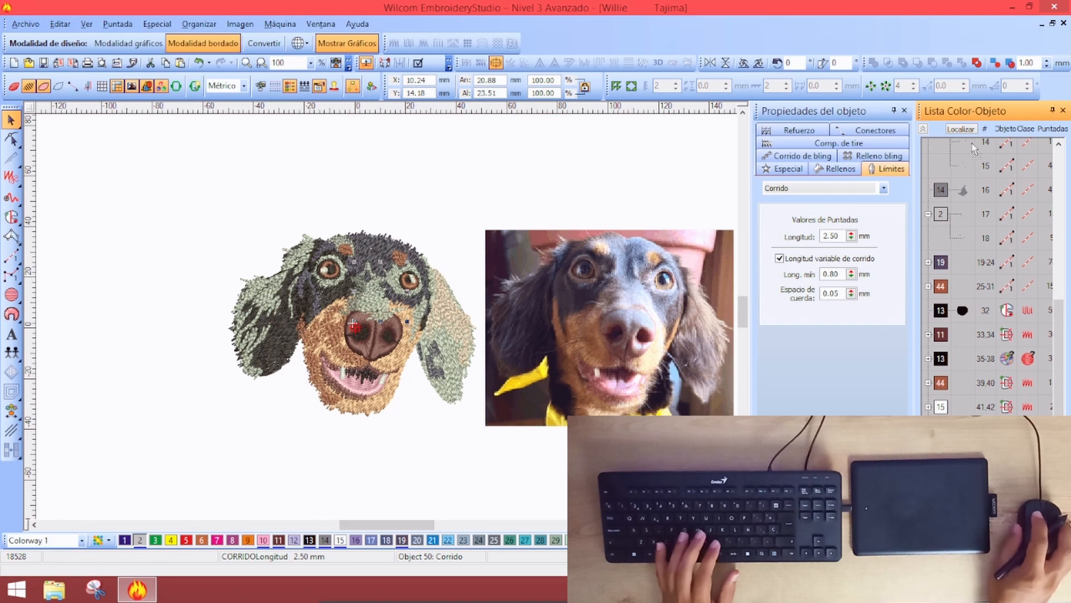
scroll(972, 168, up, 3)
click(963, 356)
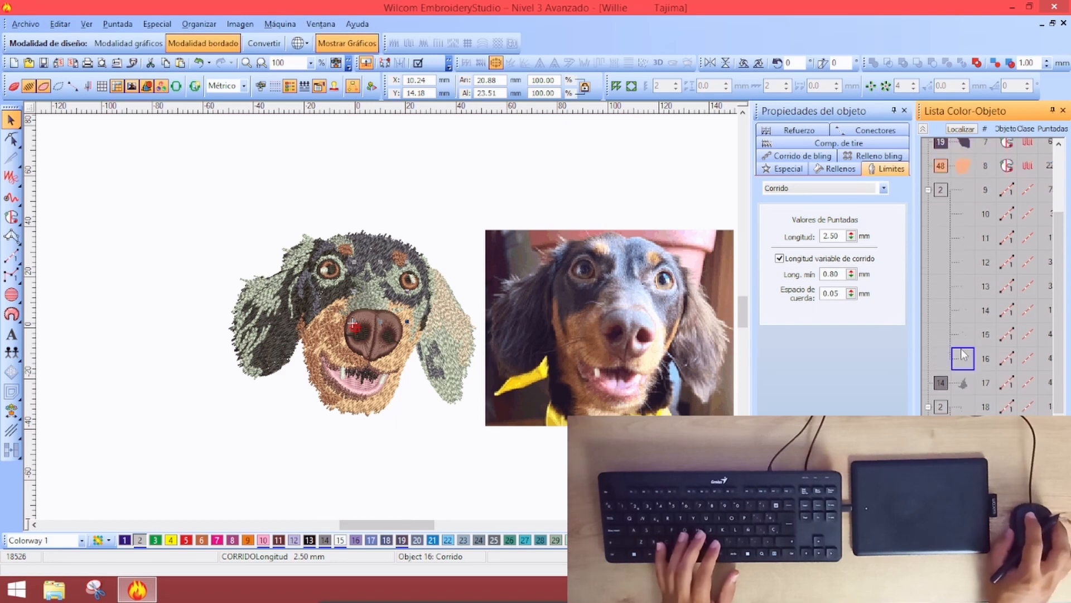
click(367, 313)
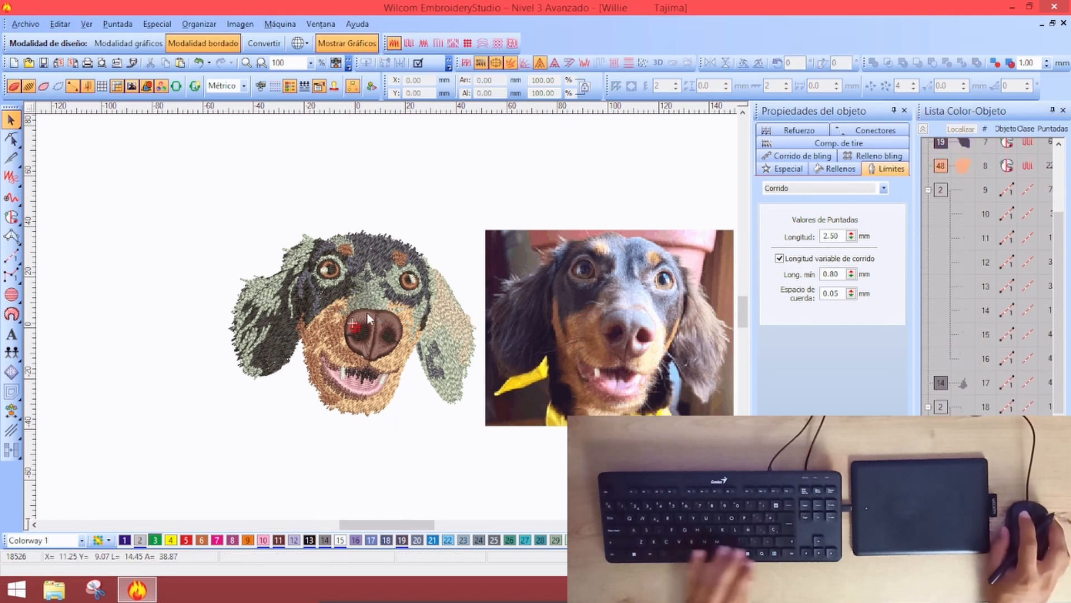
click(360, 293)
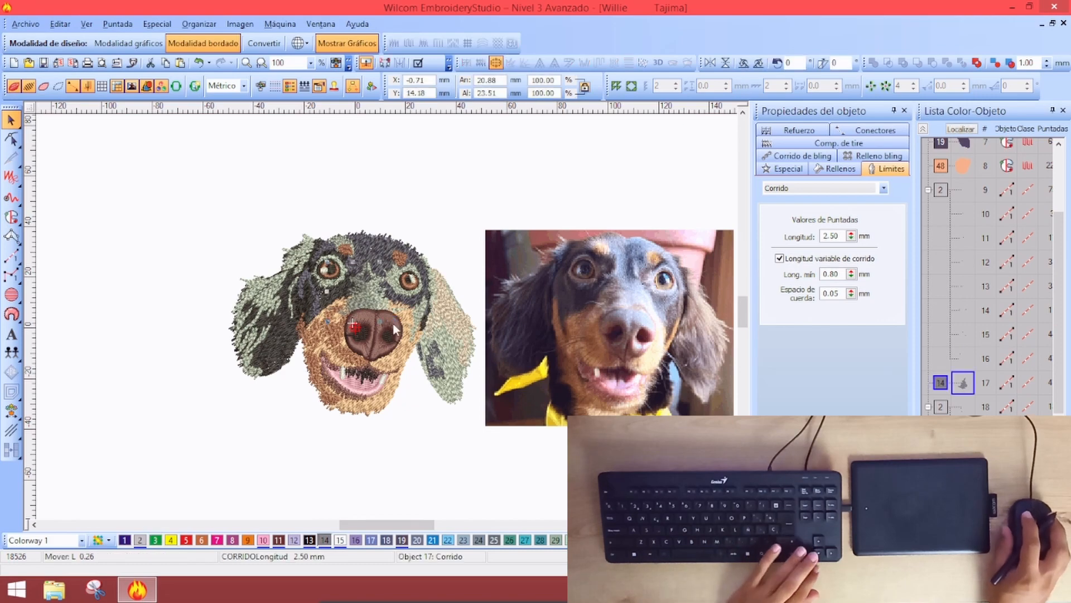
click(471, 210)
key(z)
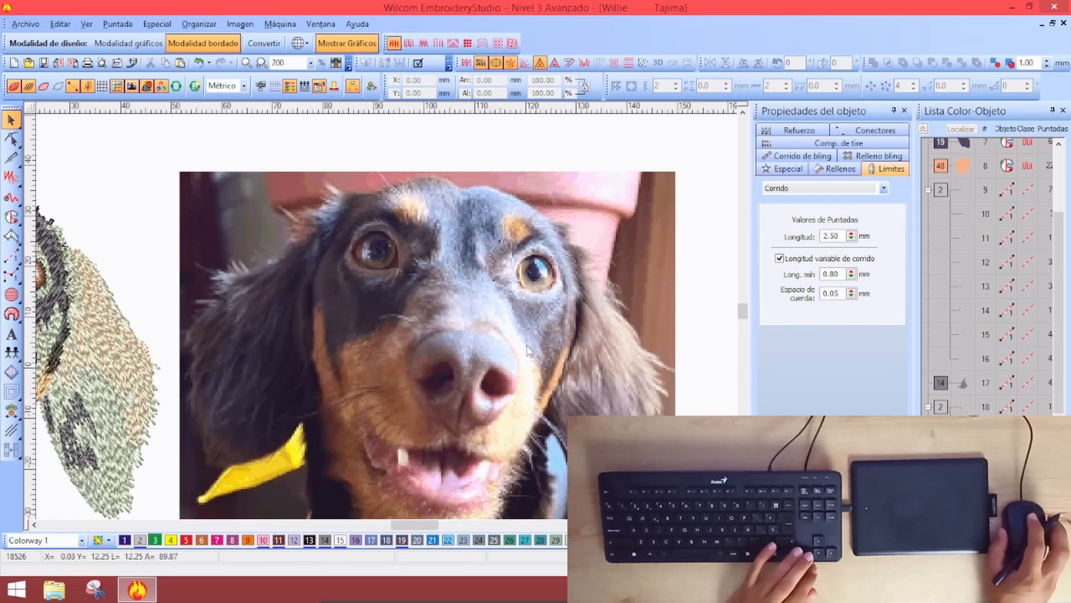
key(0)
key(z)
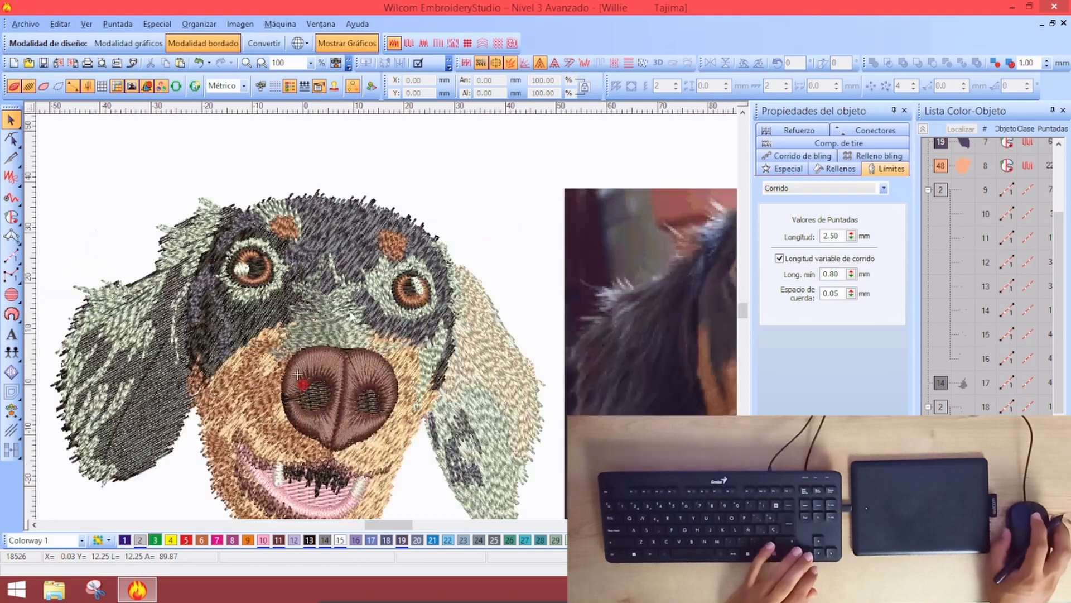
key(0)
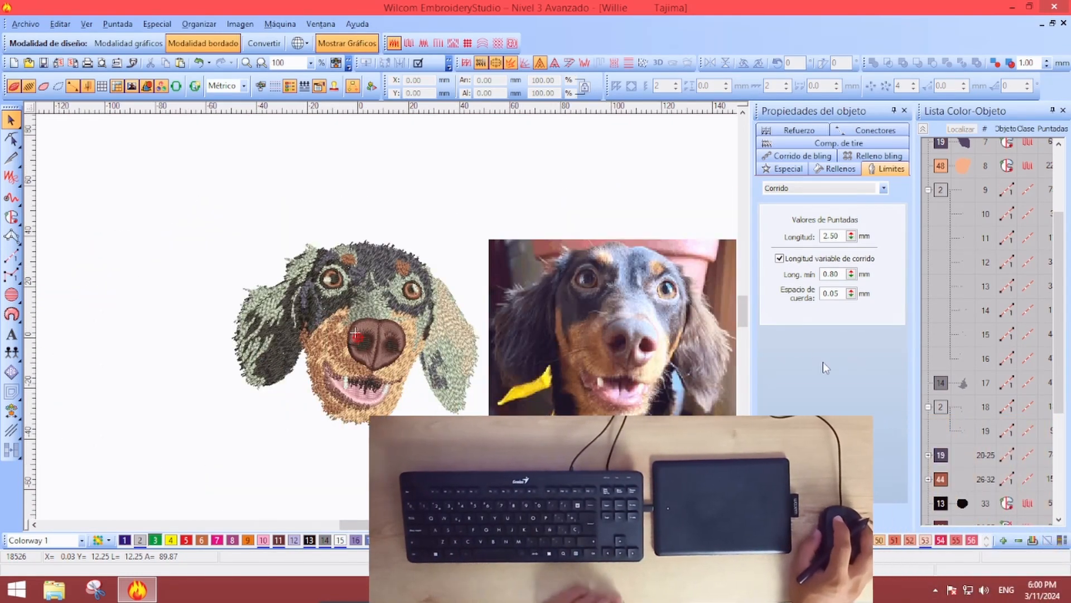
Compact the palette to only used colours and regroup the colour-object list into ranges
click(1033, 541)
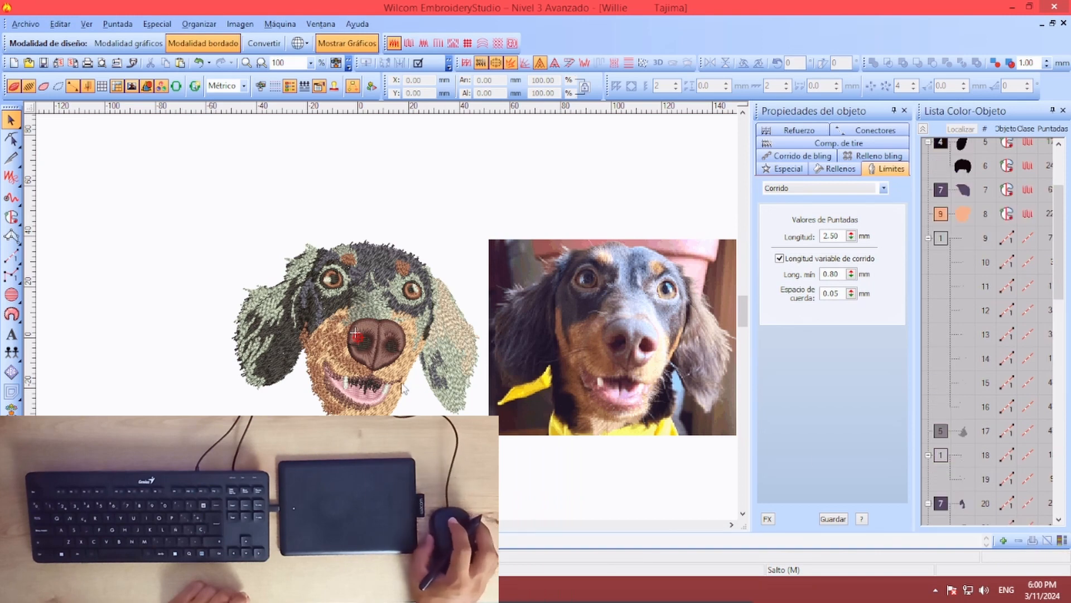
click(924, 126)
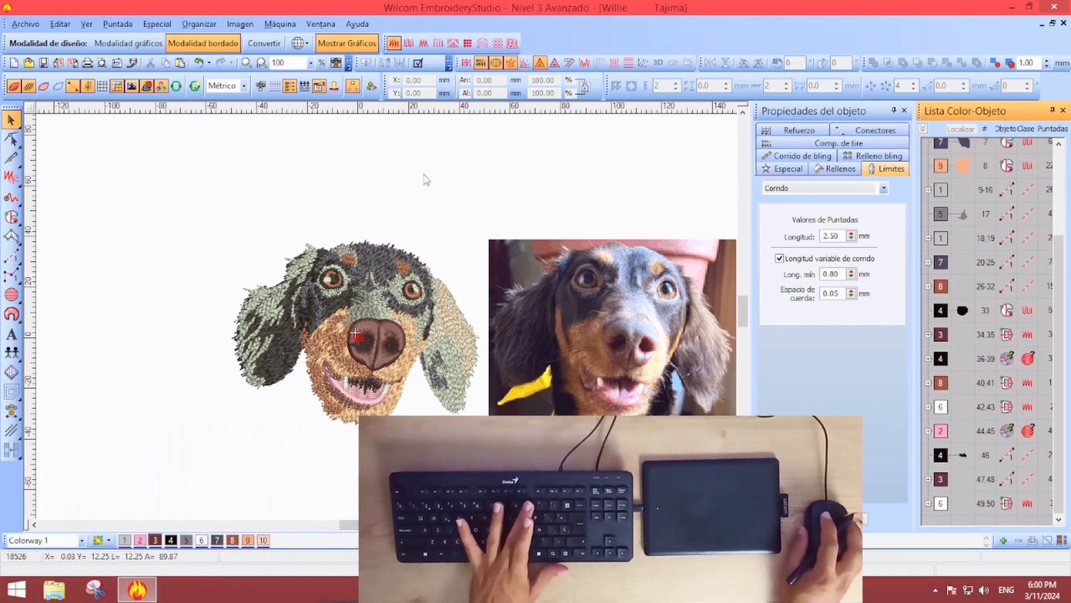
key(0)
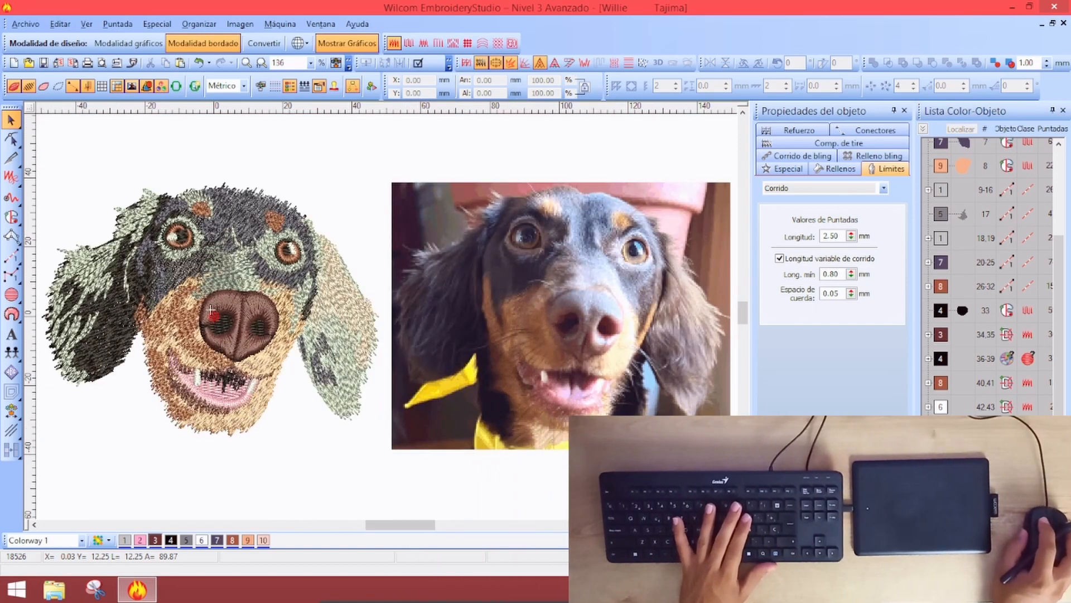
Change thread 1 Light Grey to a custom pinkish grey, RGB 197, 186, 186
key(shift+c)
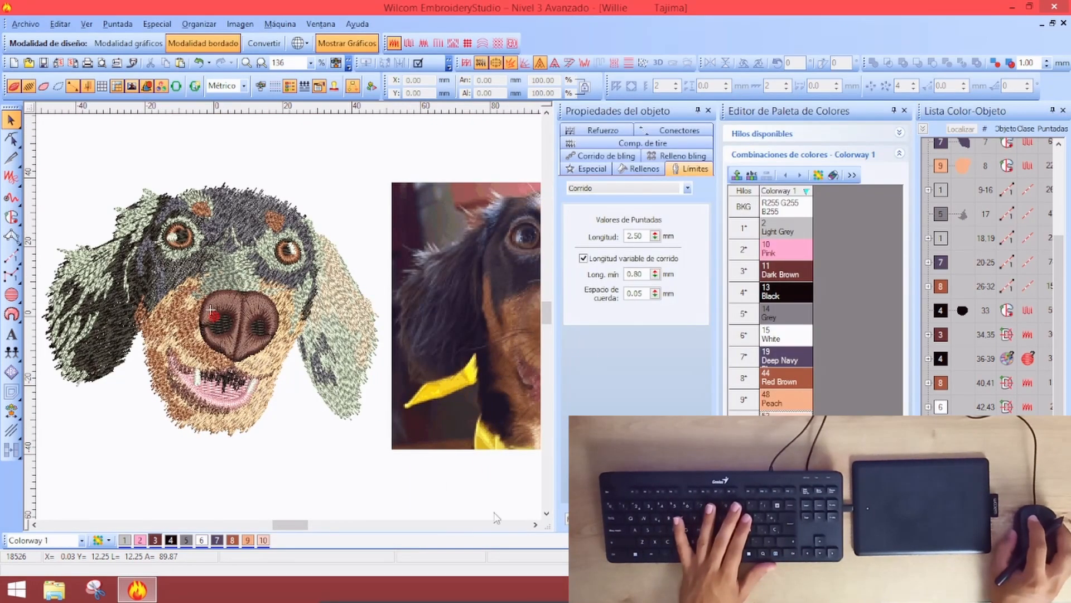
key(0)
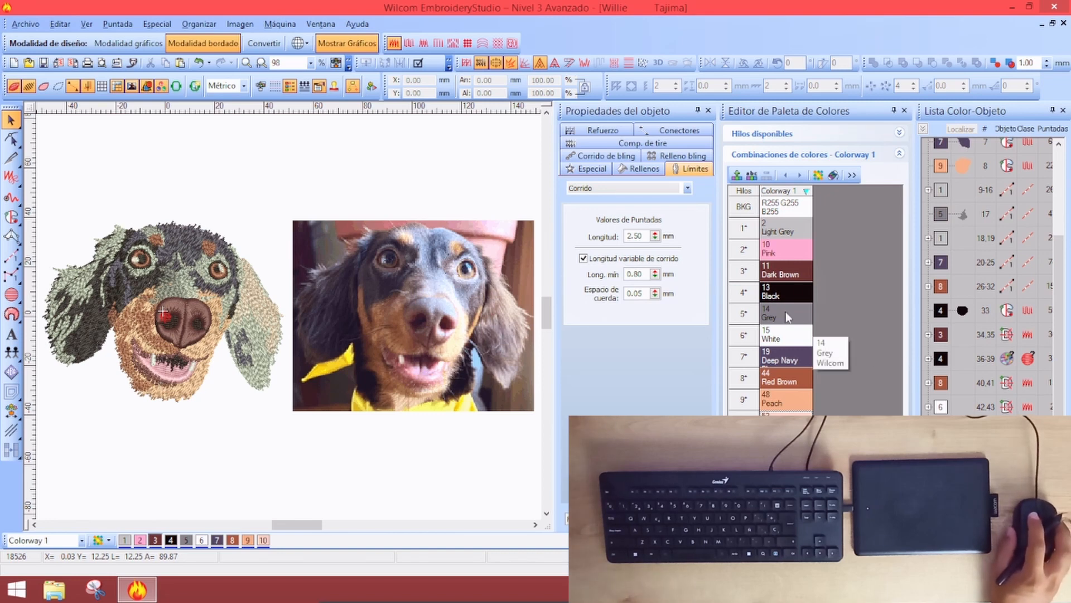
double_click(787, 227)
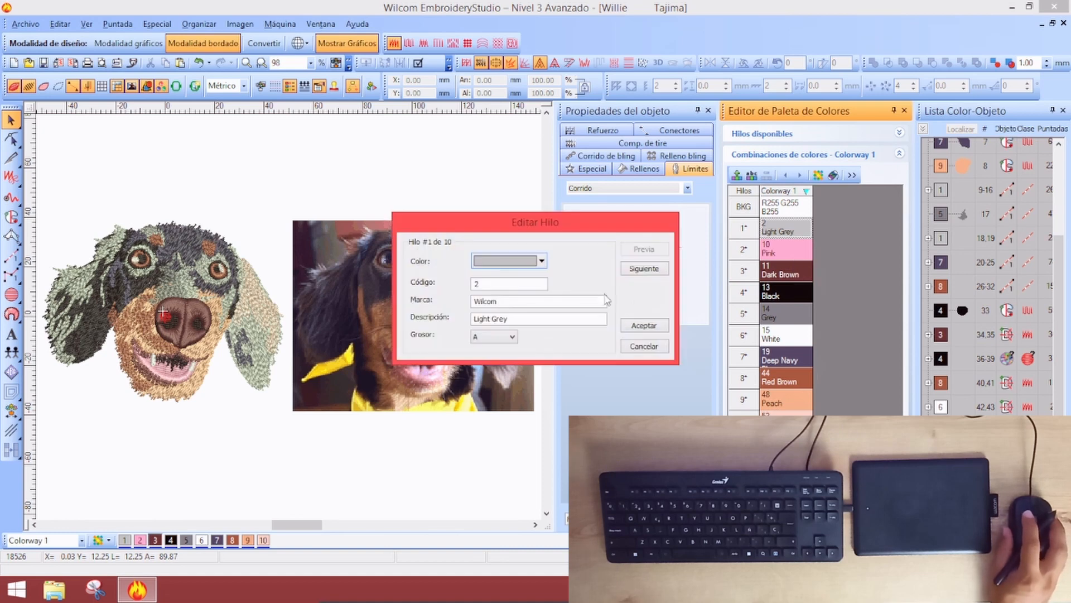
drag(538, 229, 581, 229)
click(583, 261)
click(552, 358)
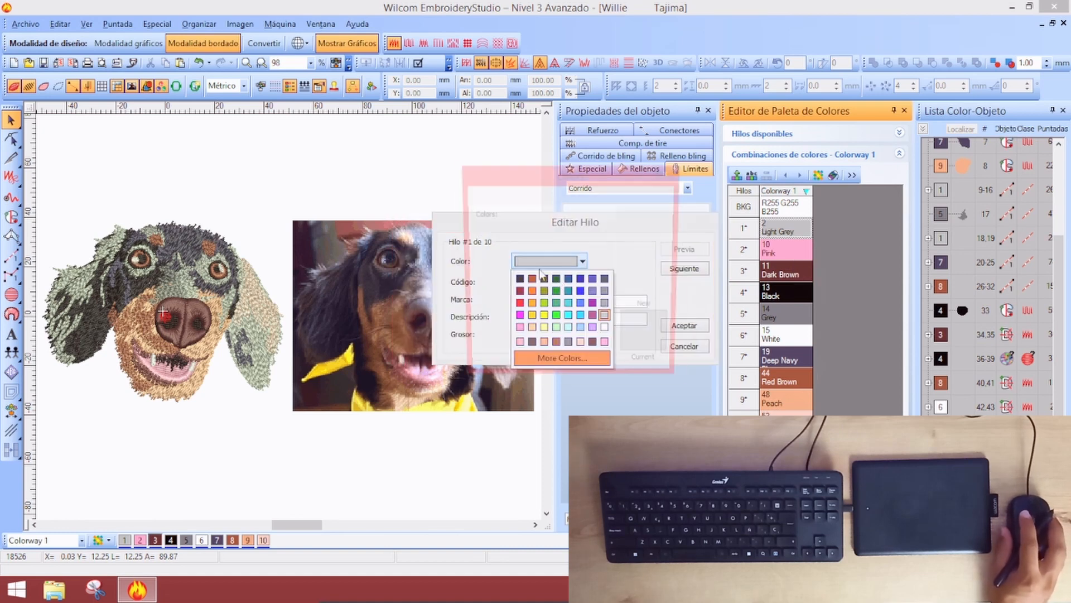
click(515, 195)
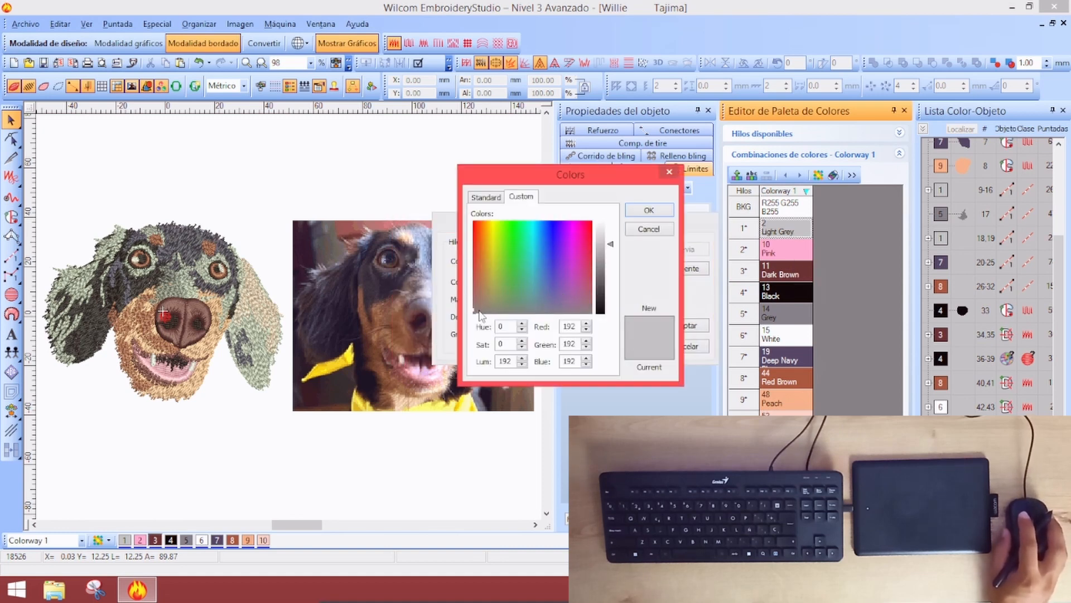
click(473, 304)
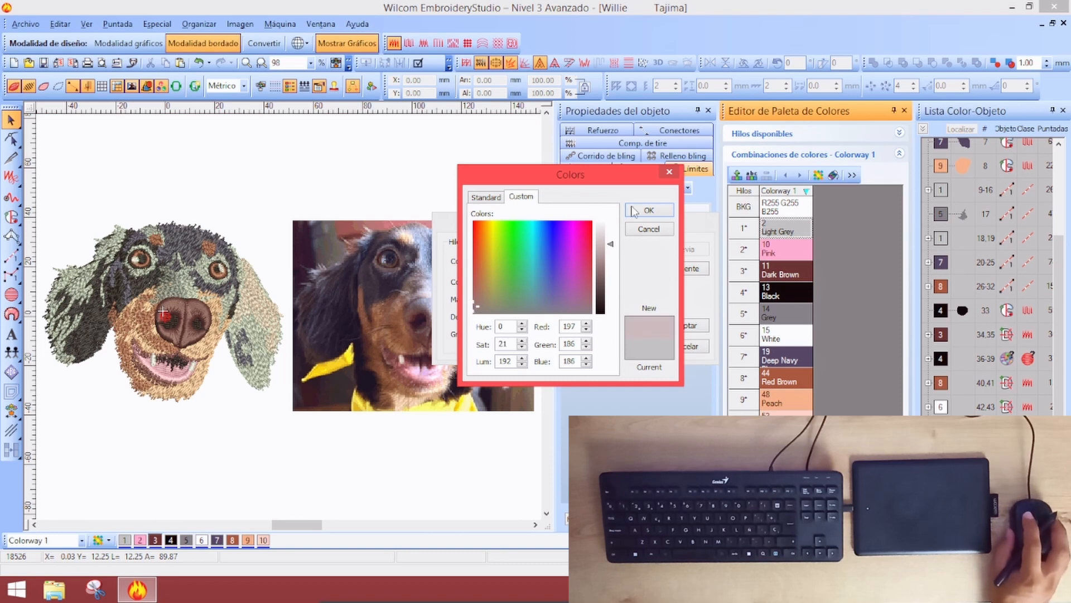
click(649, 210)
click(682, 326)
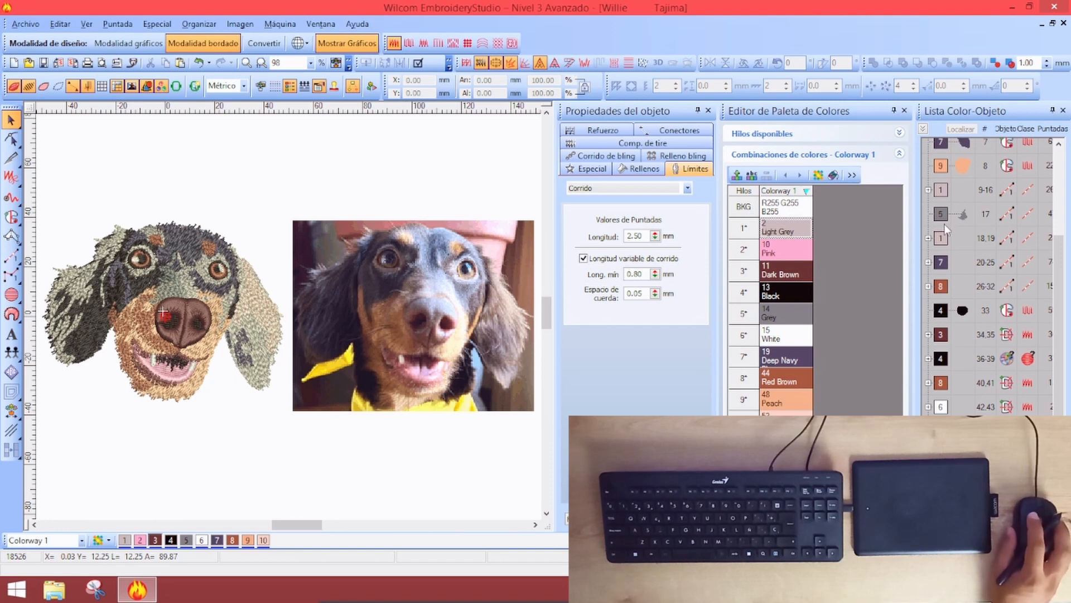
click(943, 193)
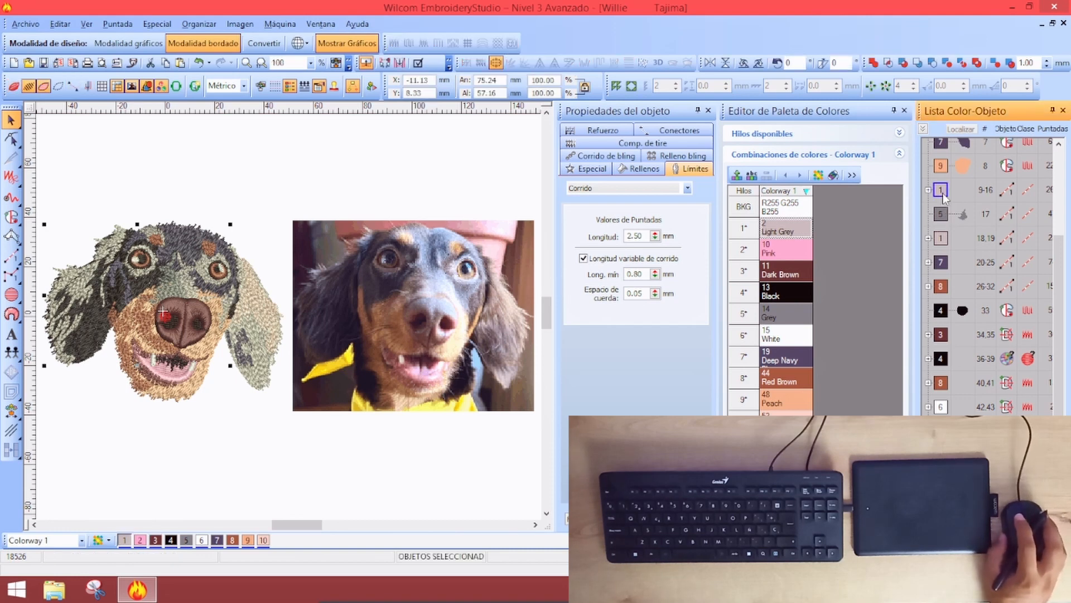
click(218, 540)
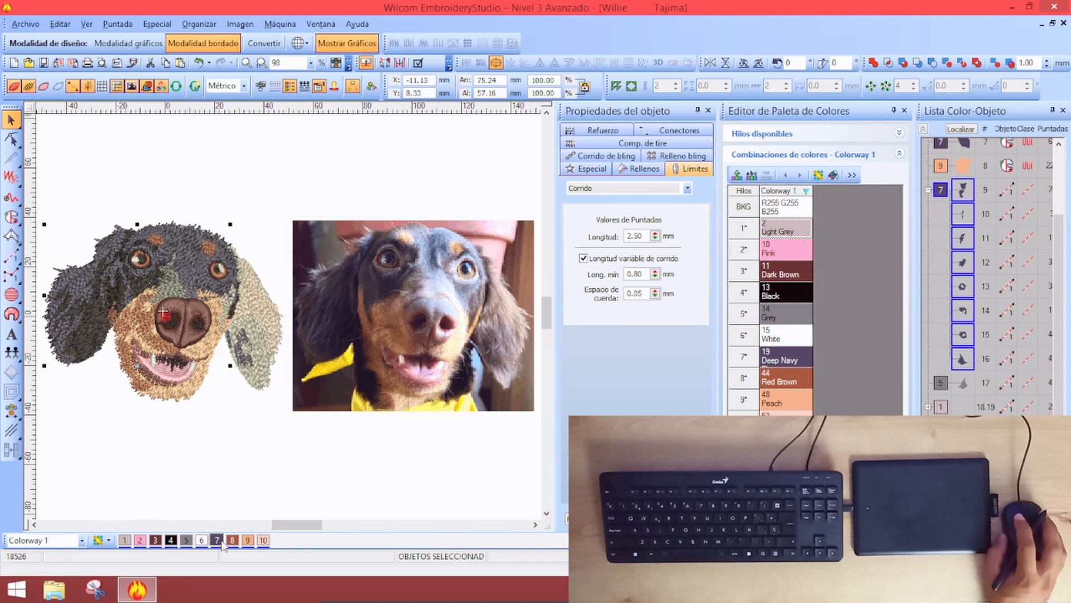
click(188, 540)
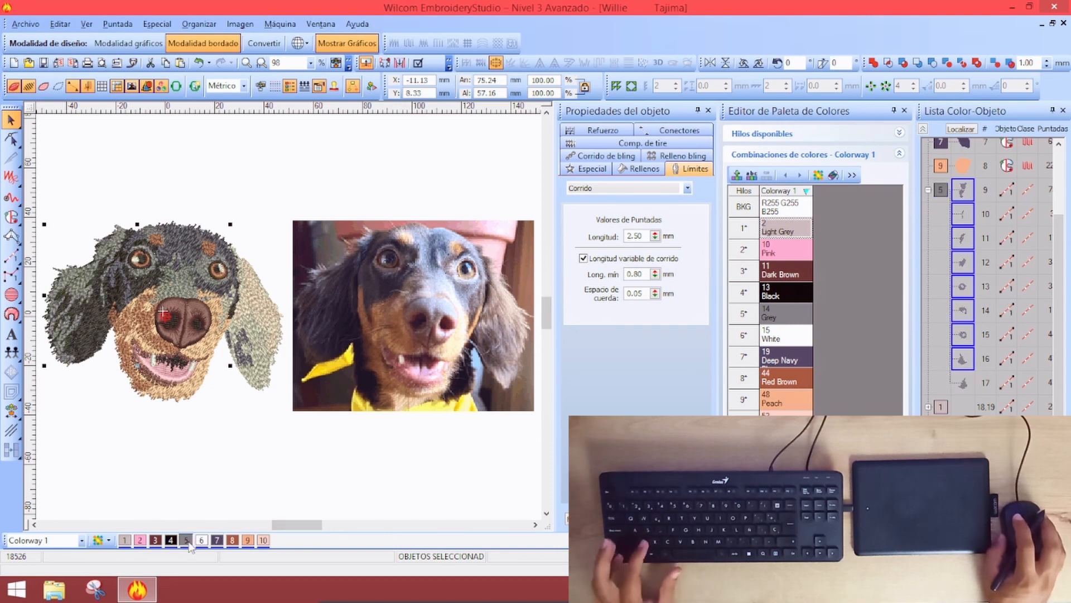
key(ctrl+z)
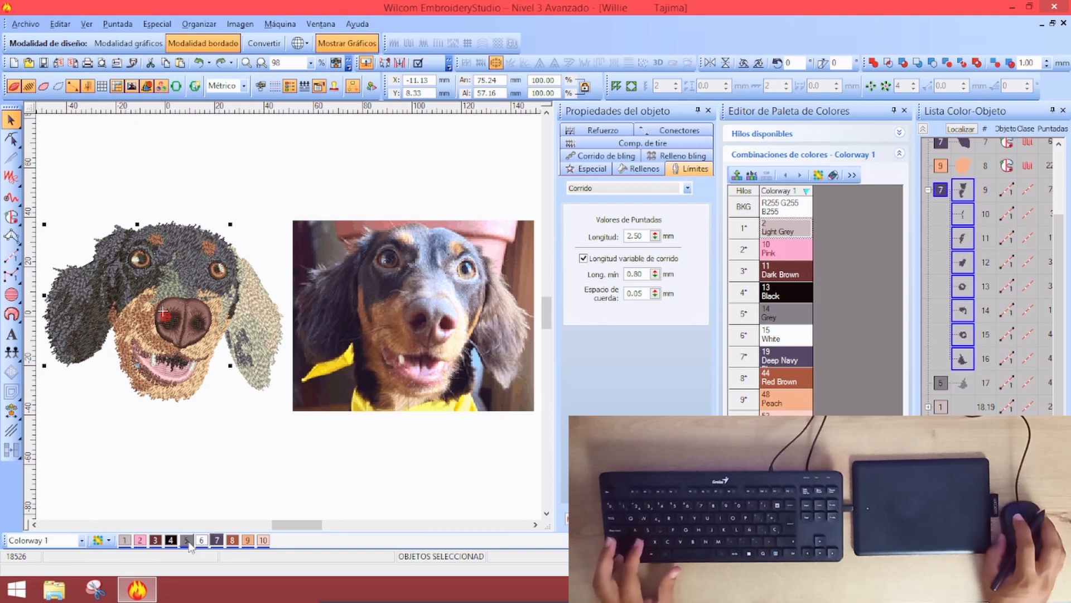
key(ctrl+z)
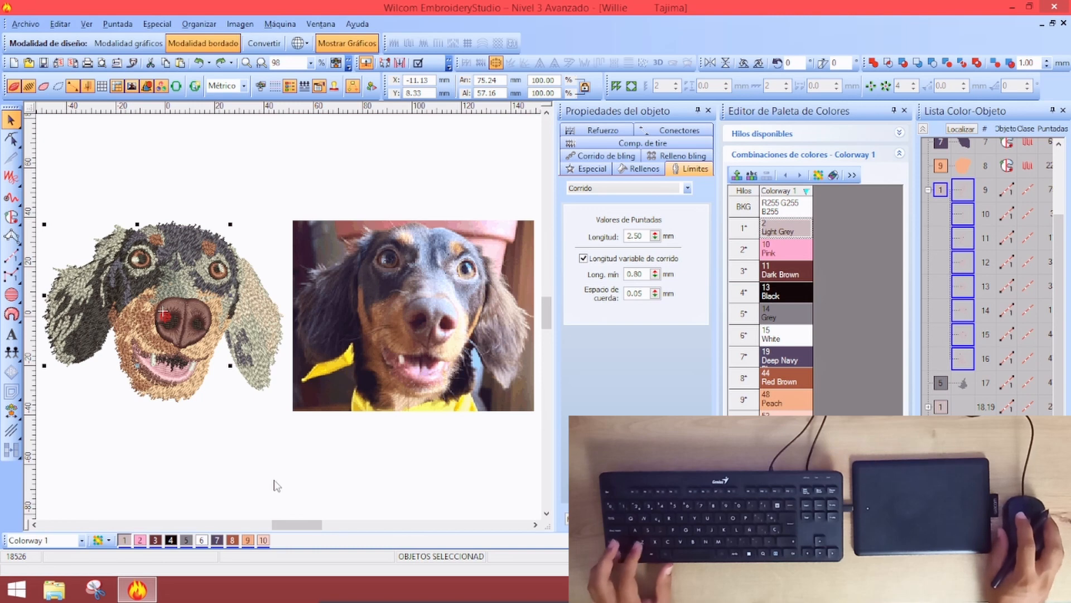
key(Escape)
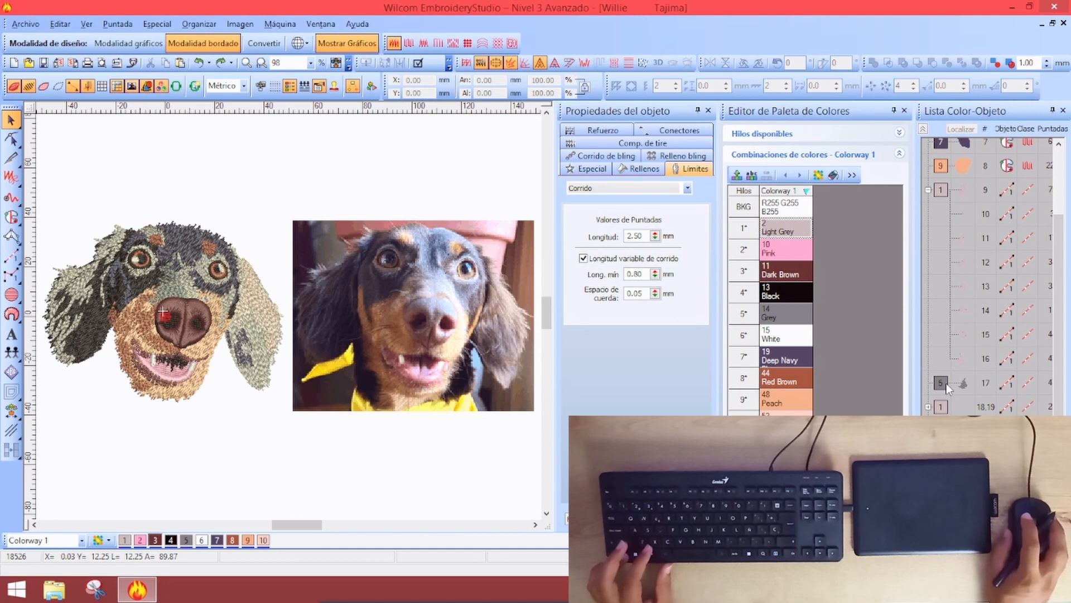
Darken thread 14 Grey to RGB 109, 105, 104
double_click(787, 313)
click(536, 260)
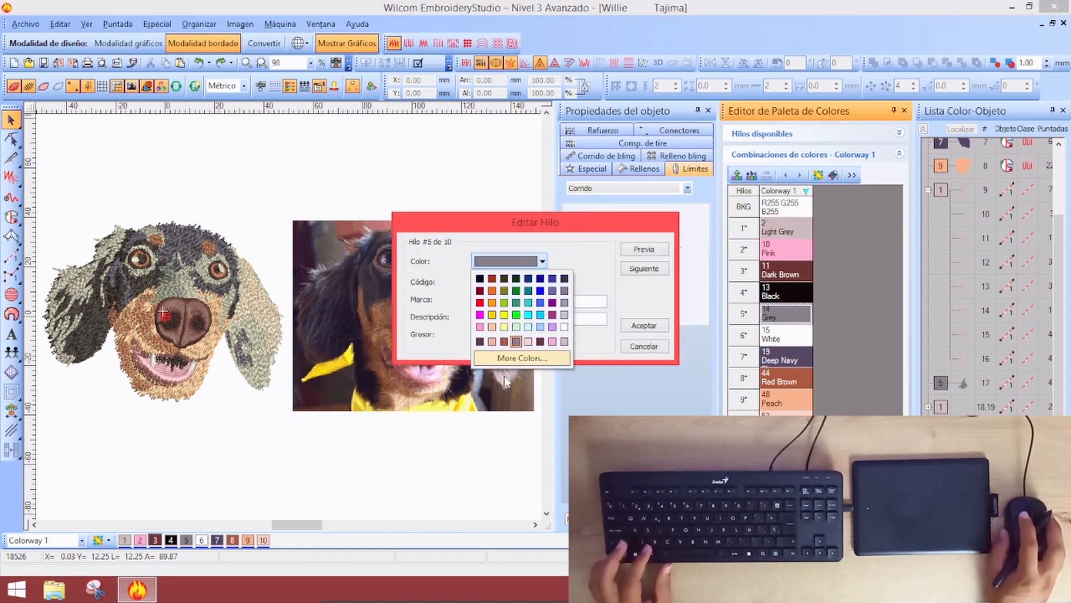
click(518, 360)
click(481, 196)
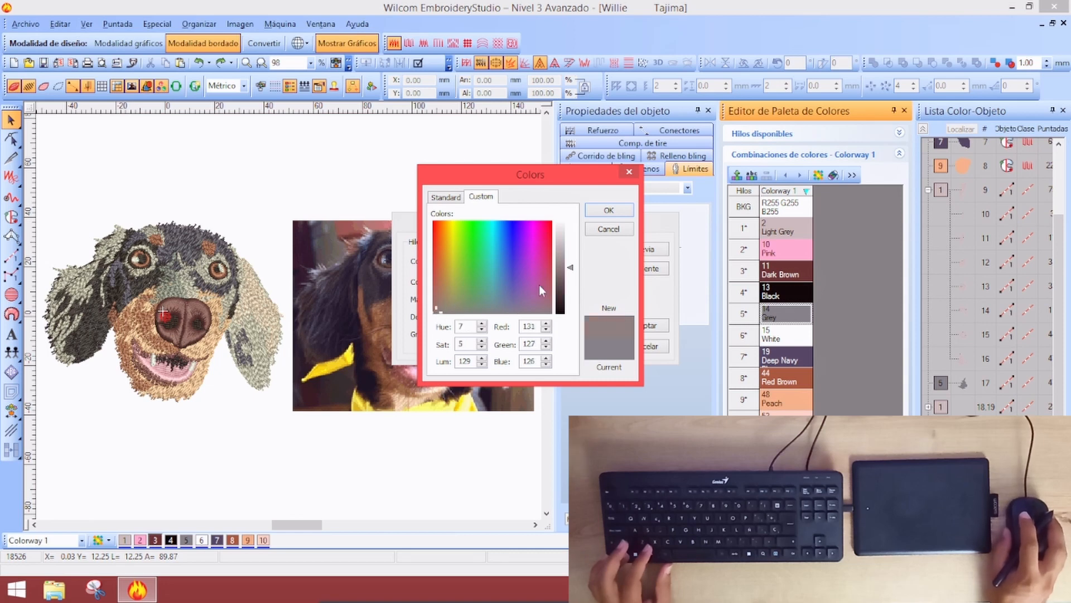
drag(573, 269, 572, 275)
click(617, 214)
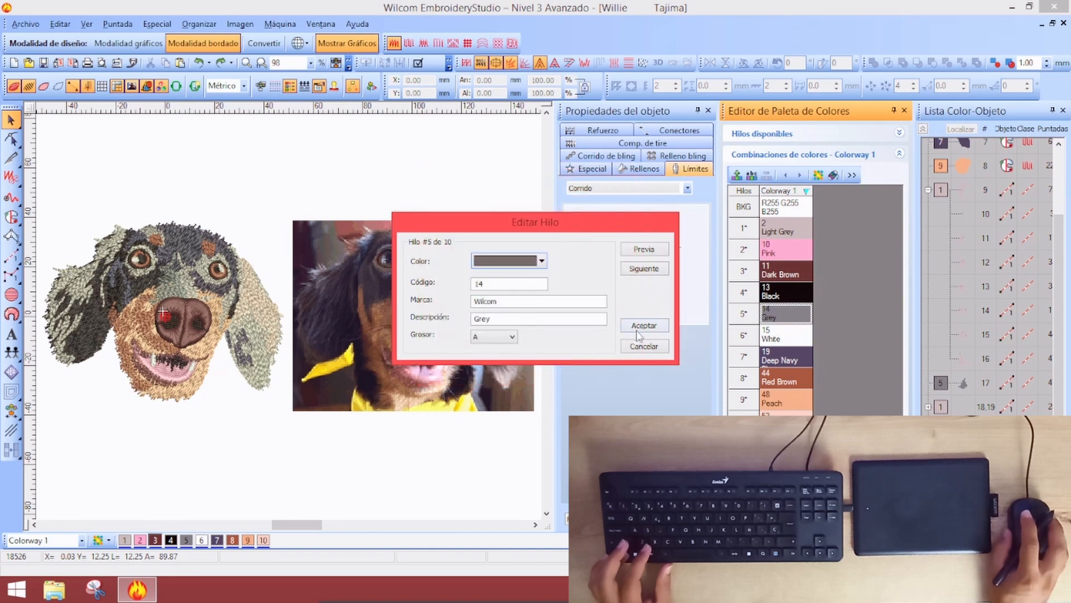
click(640, 324)
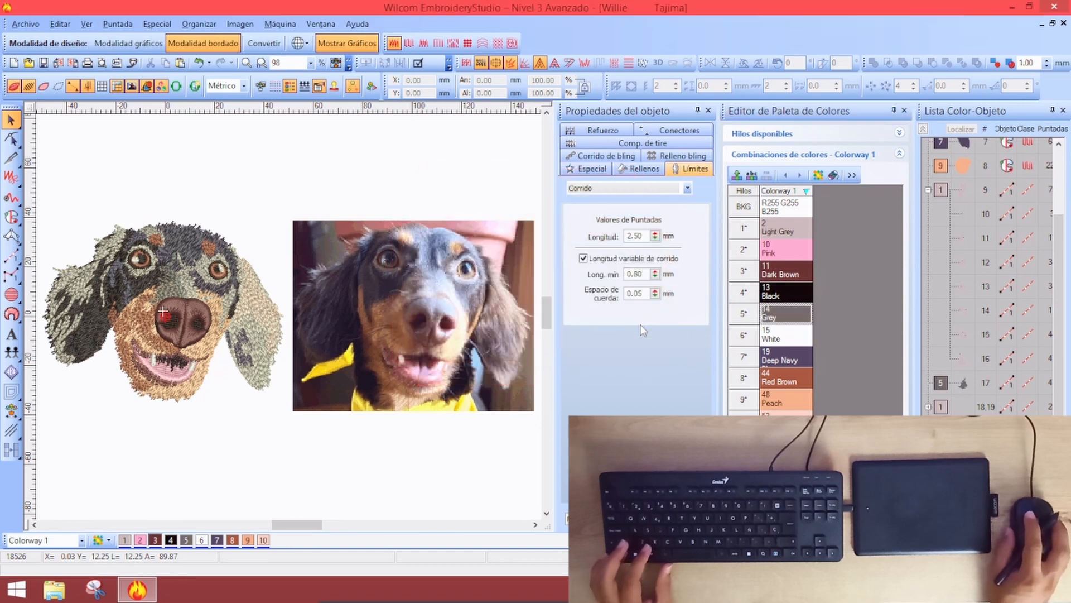
Darken thread 1 Light Grey to RGB 174, 159, 159
double_click(789, 229)
click(542, 261)
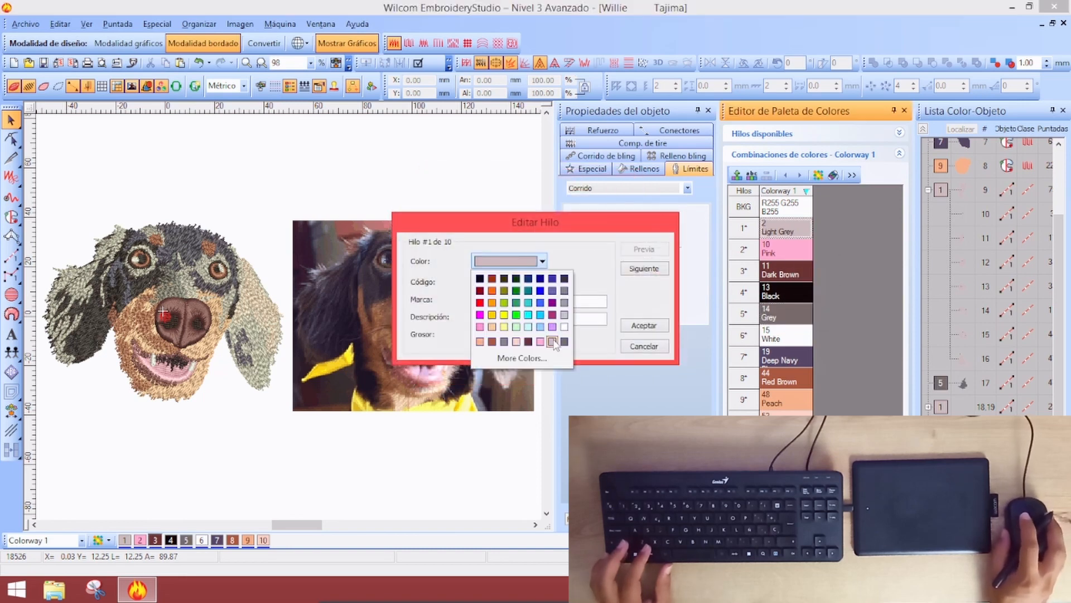
click(522, 358)
click(481, 197)
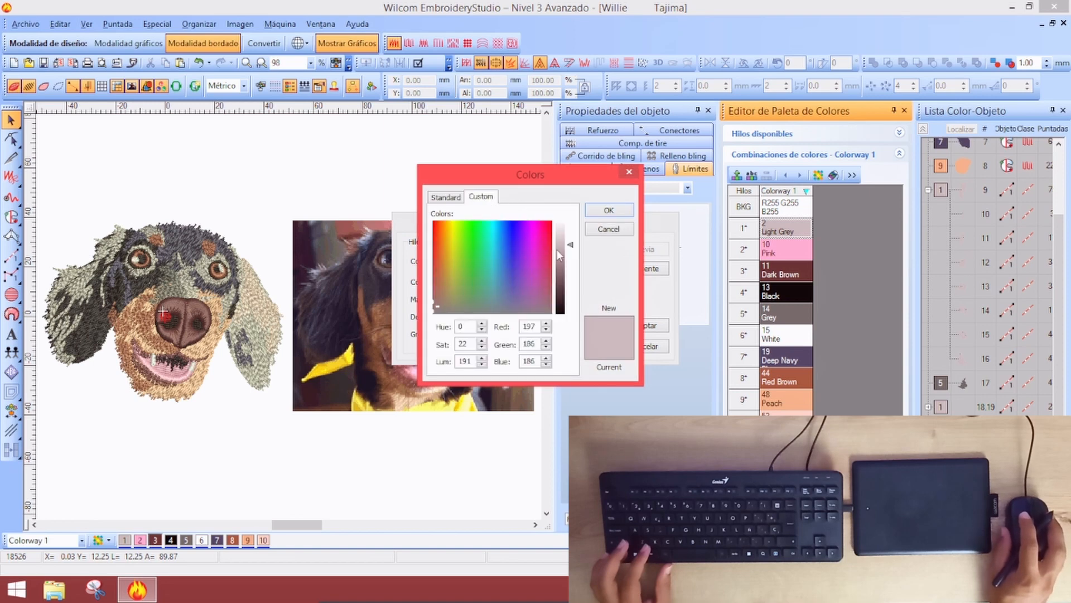
drag(572, 247, 572, 263)
click(609, 210)
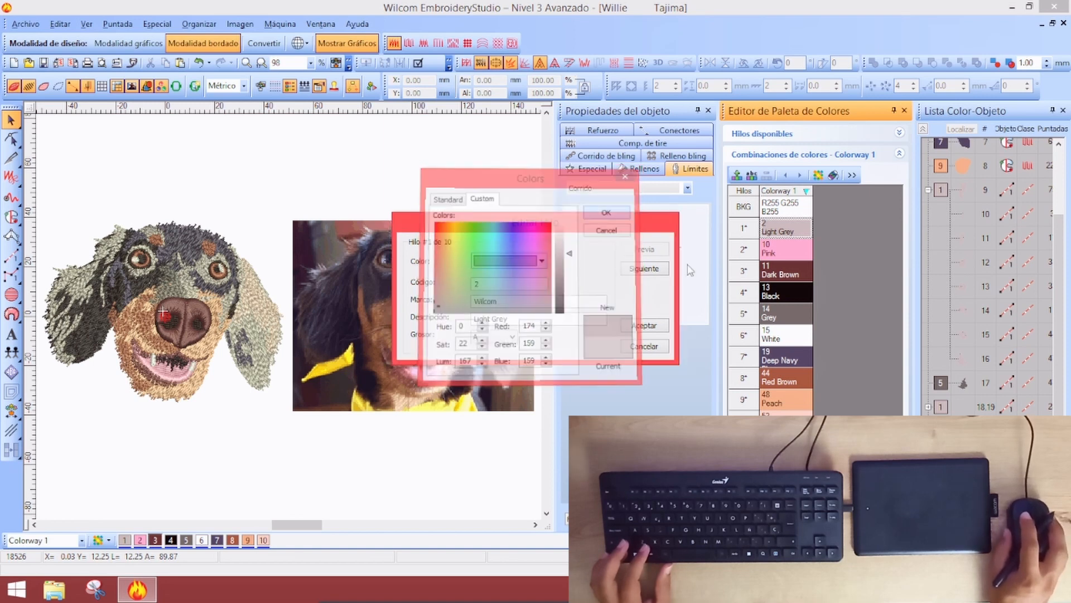
click(651, 325)
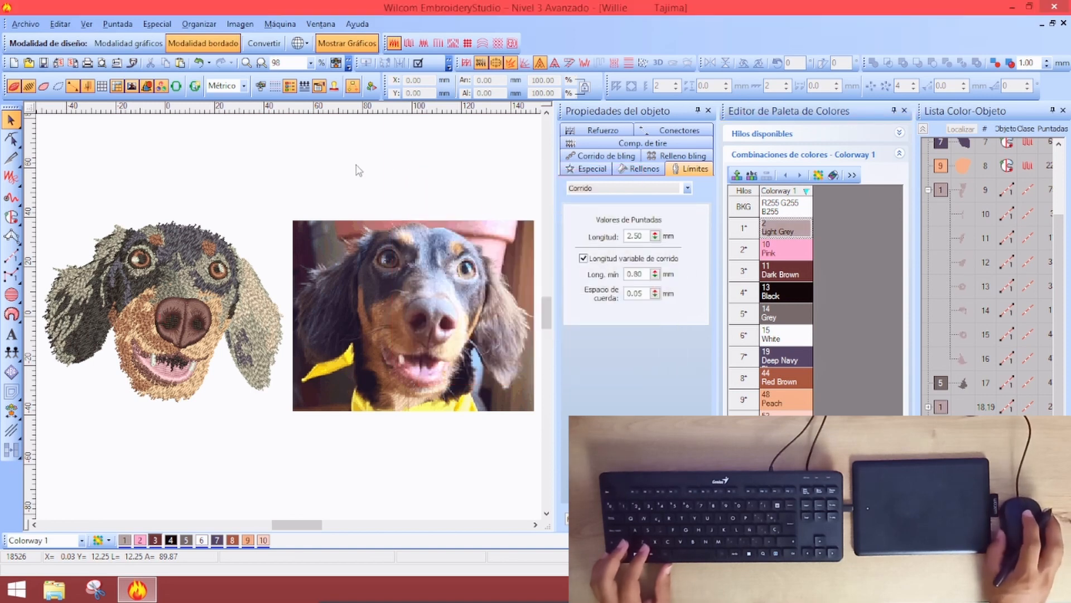
Recolour left-ear object 9 to Grey 5, then to Deep Navy
key(shift+z)
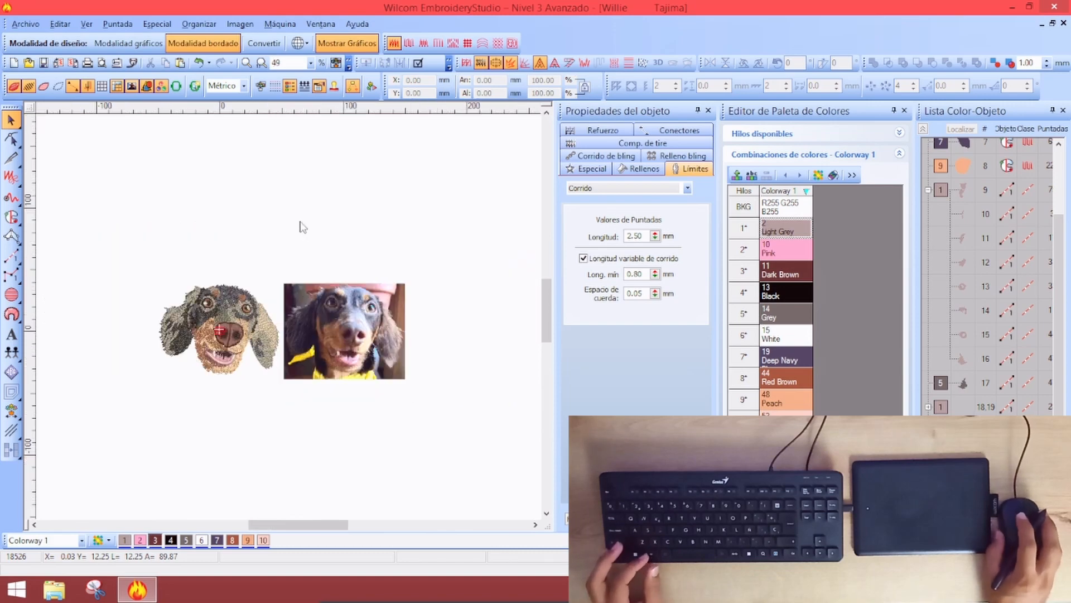
key(z)
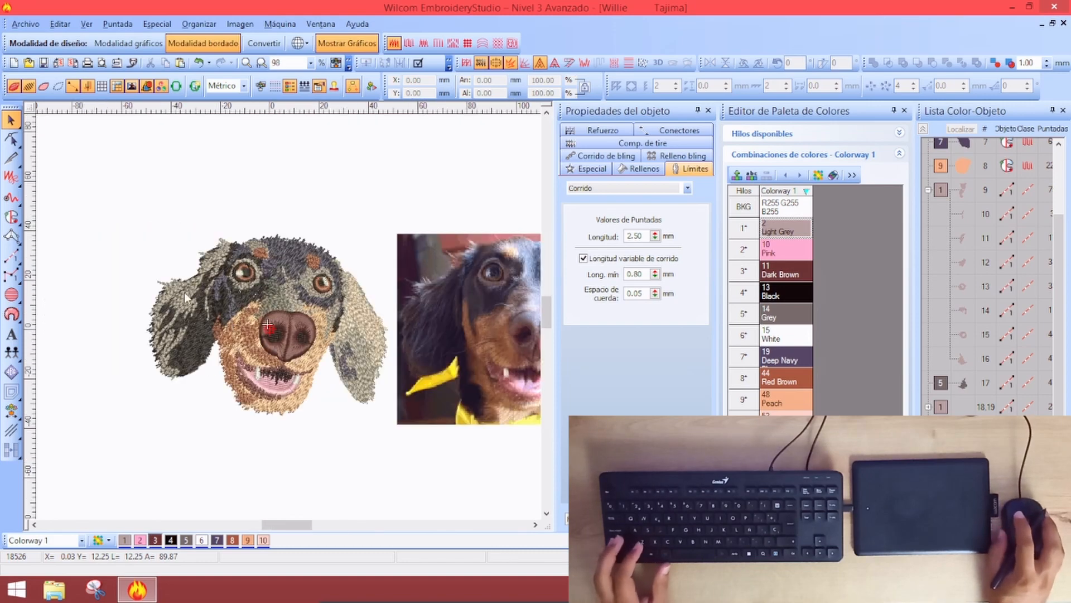
click(185, 295)
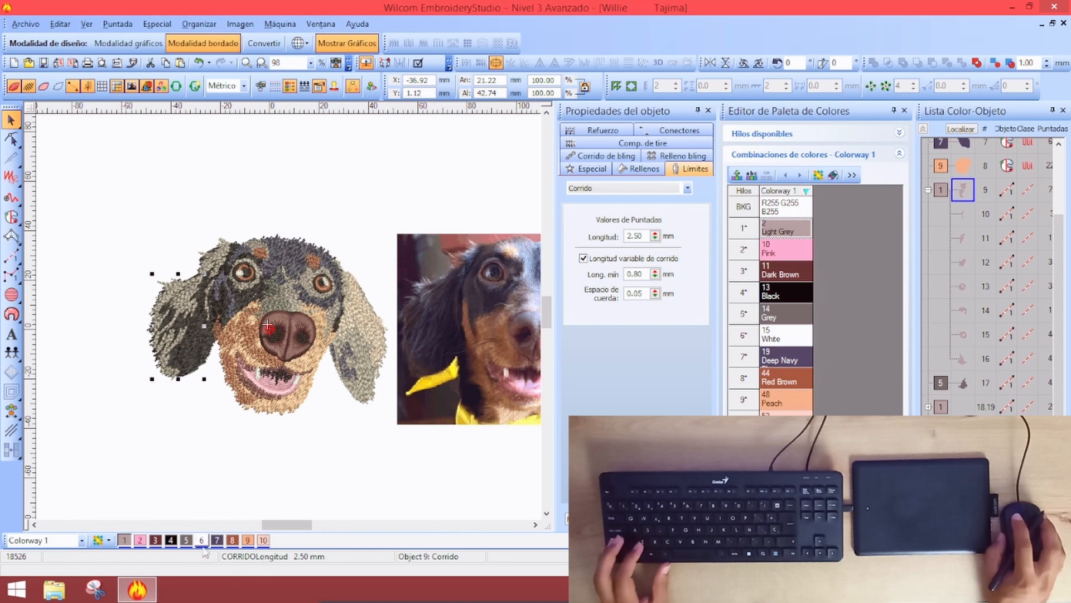
click(186, 540)
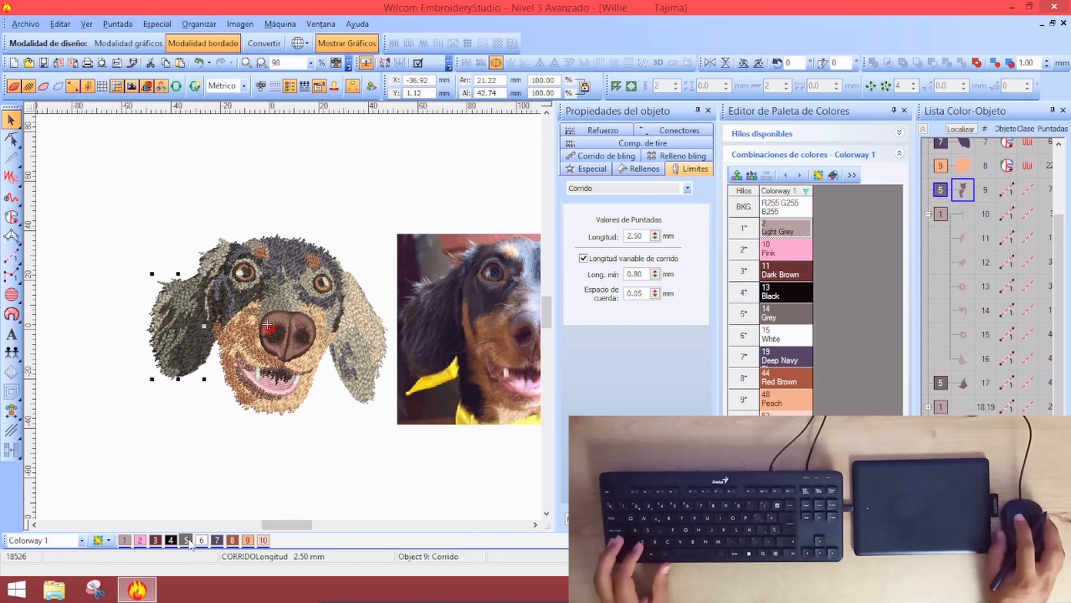
click(207, 448)
click(186, 297)
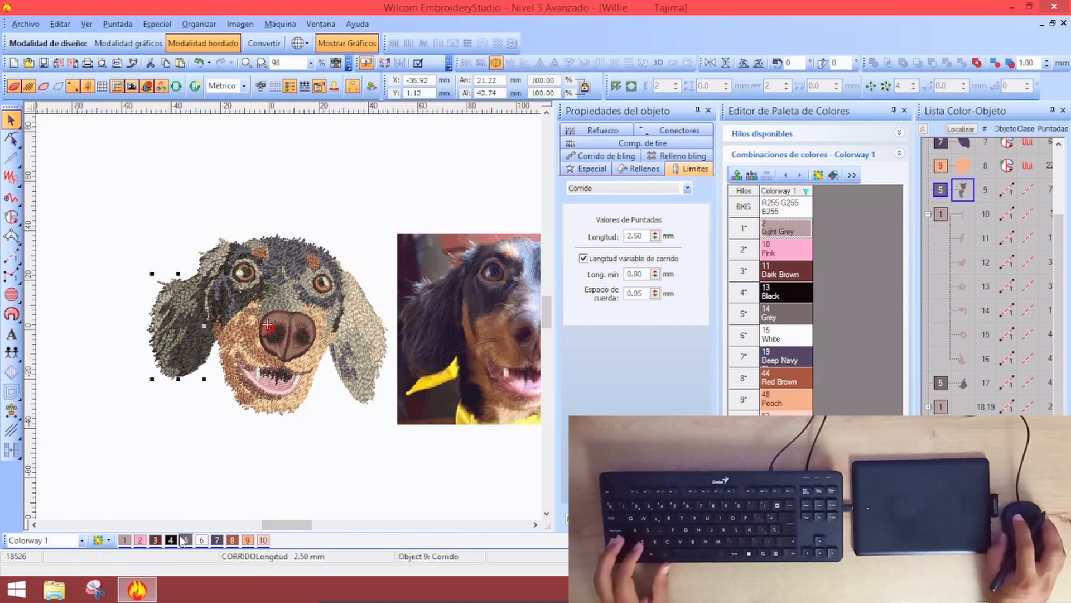
click(217, 540)
click(228, 467)
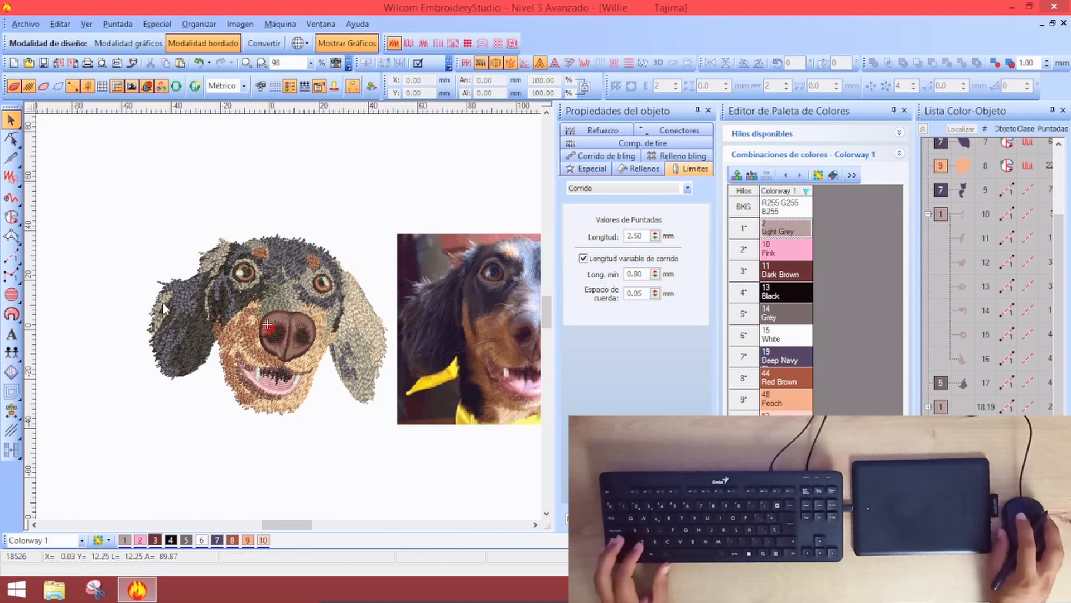
Recolour ear-top object 12 and the left-ear stitching to thread 5 Grey
click(220, 257)
click(186, 540)
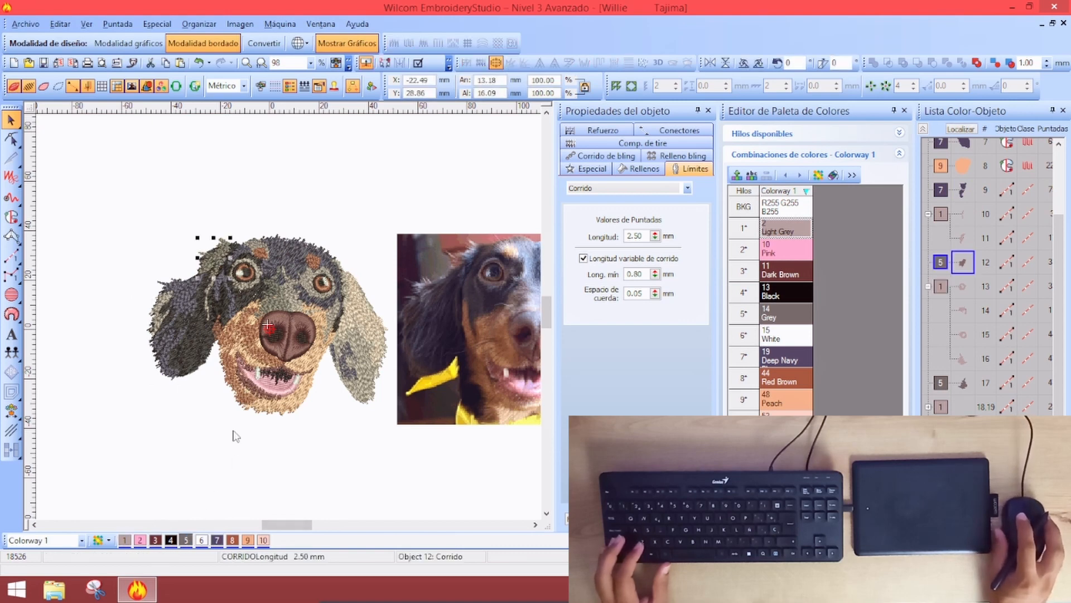
click(232, 438)
click(160, 302)
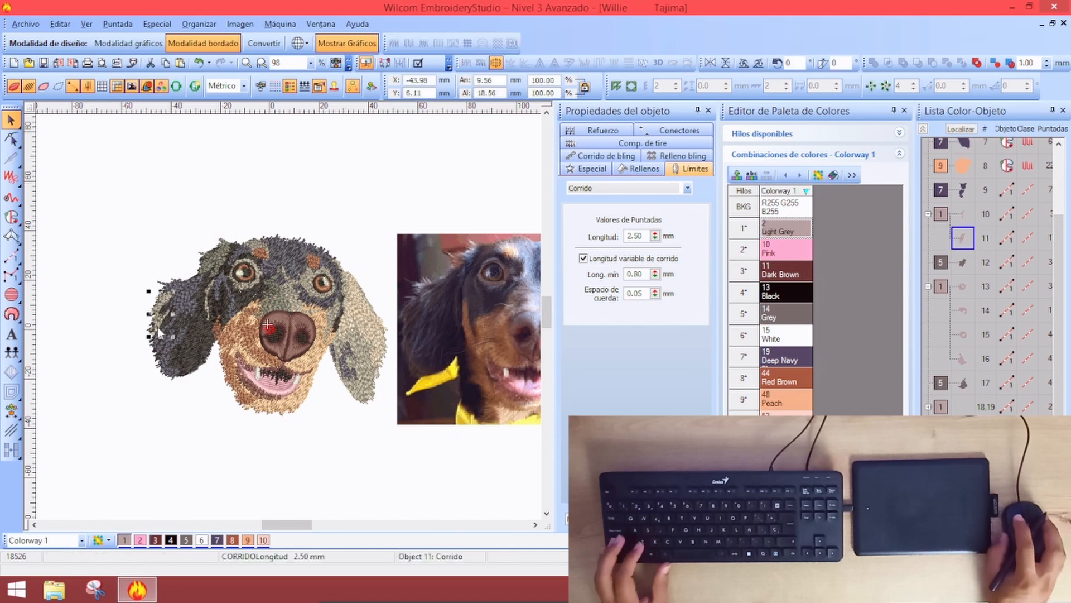
click(186, 540)
click(206, 442)
Recolour the small patch near the dog's right eye to thread 5 Grey
scroll(206, 443, down, 1)
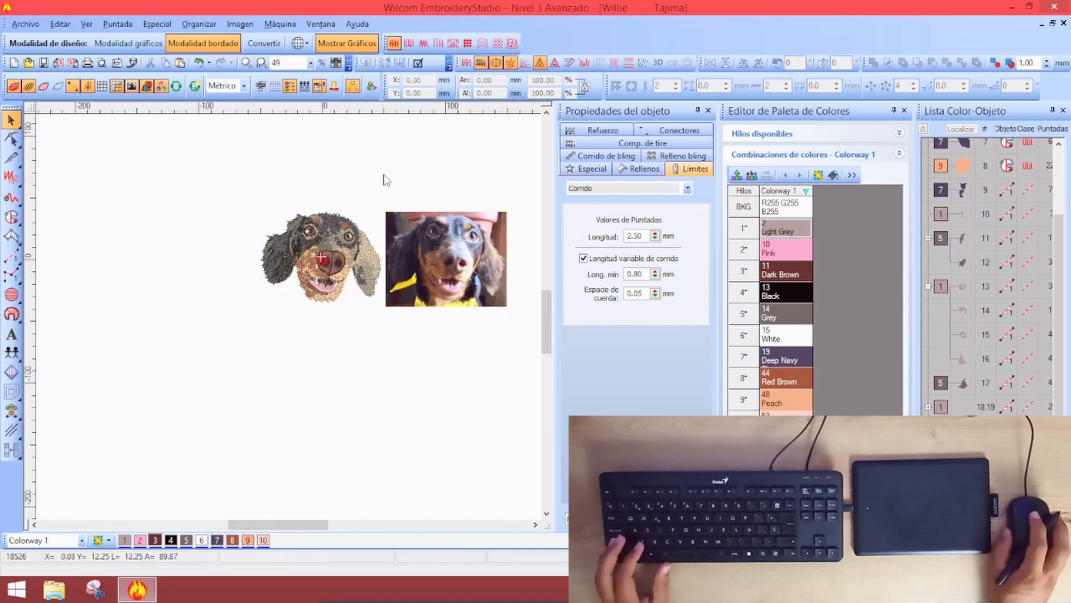
scroll(400, 236, up, 1)
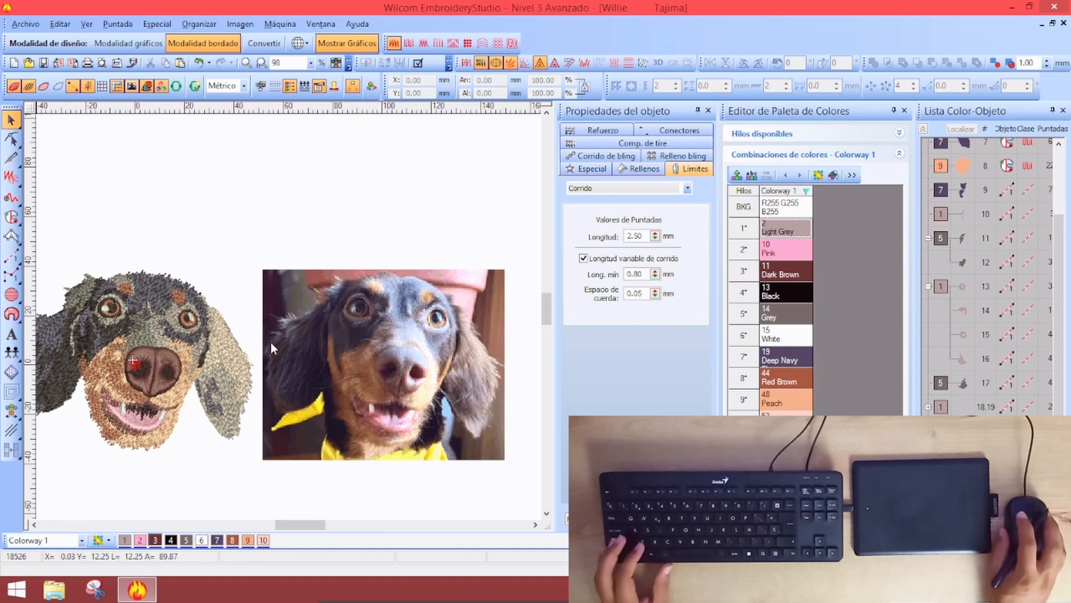
click(375, 321)
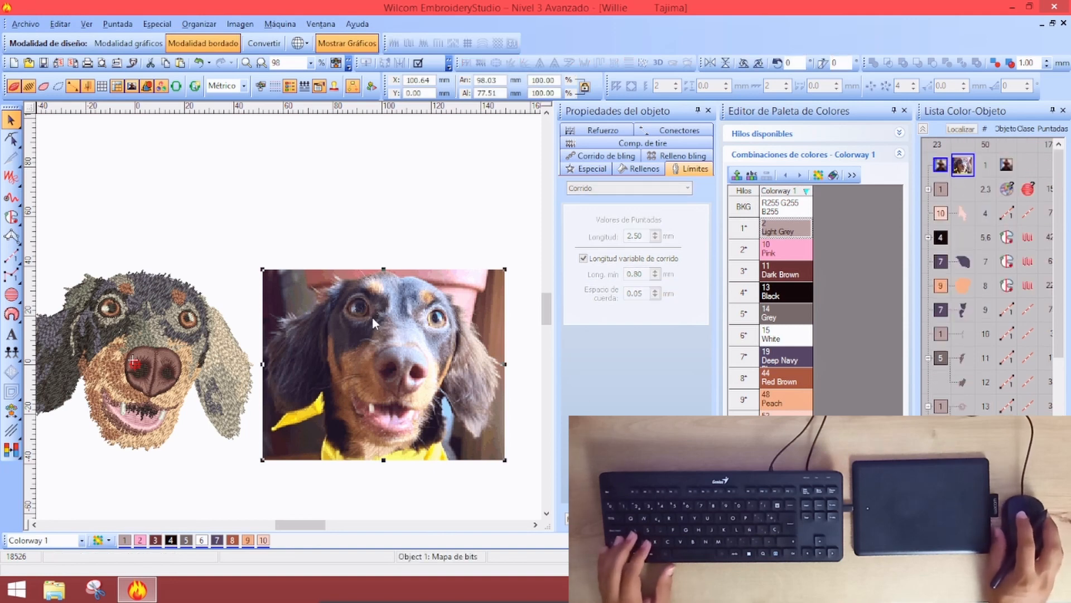
click(266, 216)
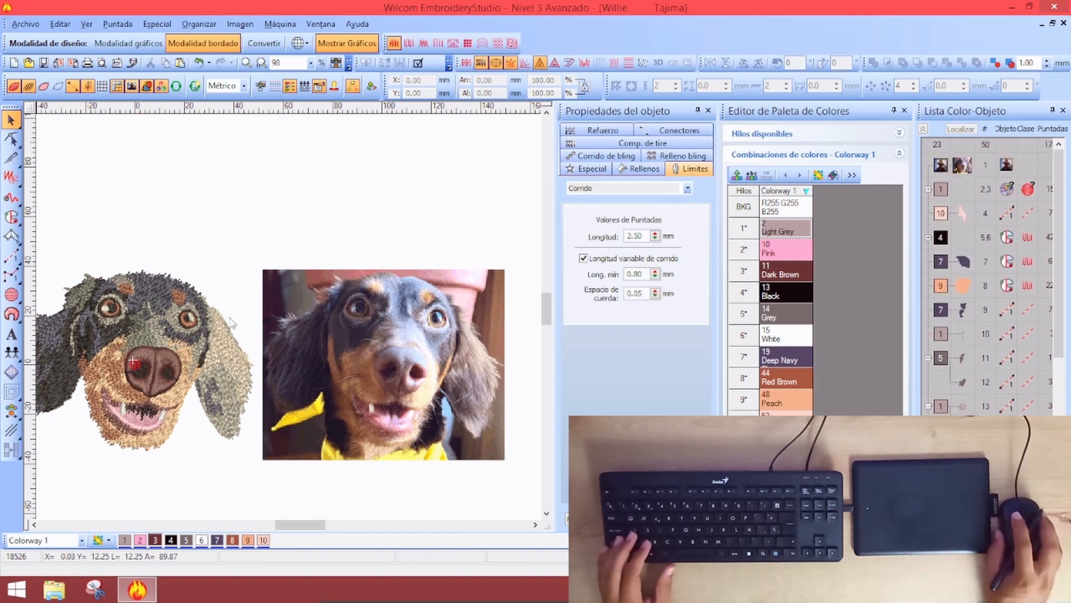
click(173, 328)
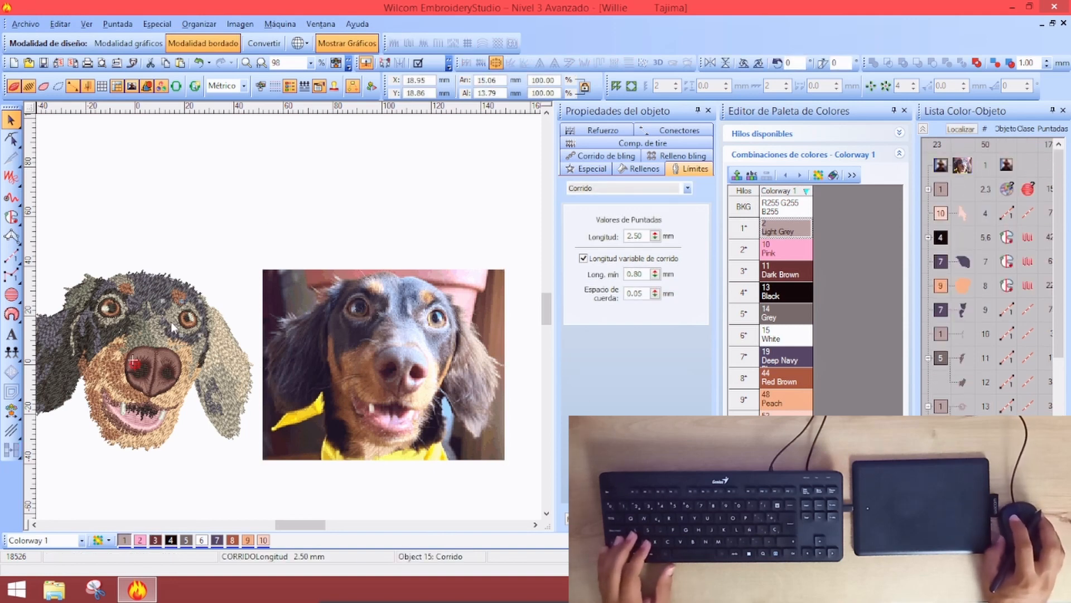
click(217, 540)
click(187, 540)
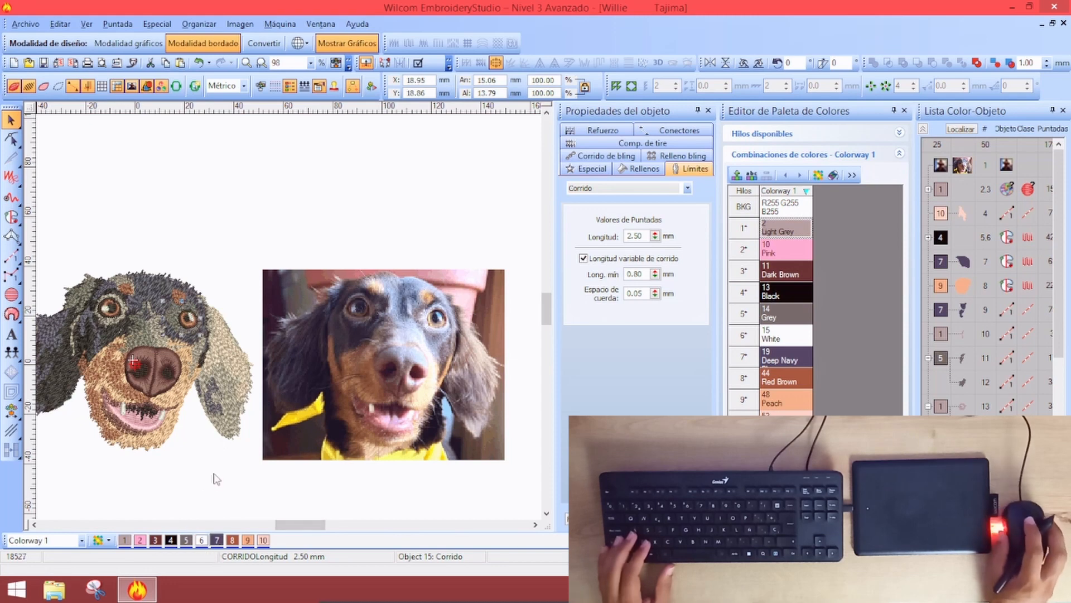
click(212, 467)
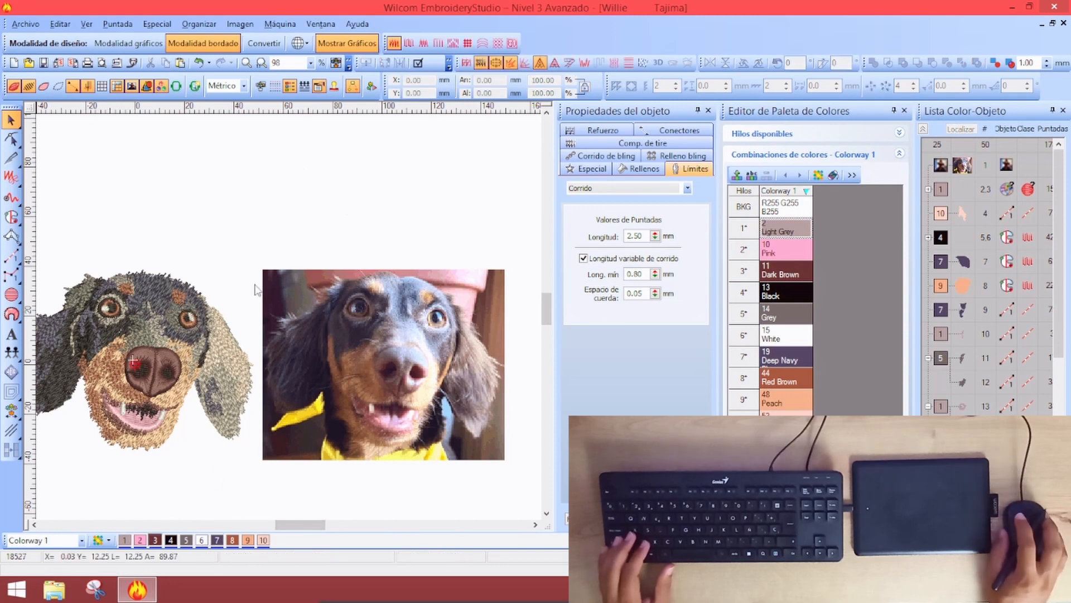
key(shift+z)
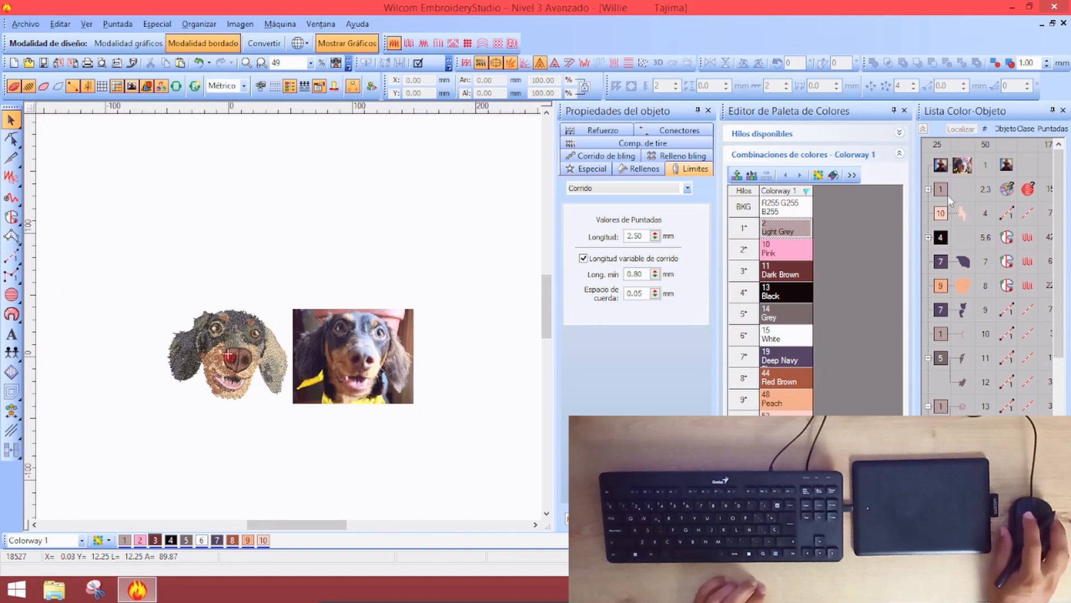
Move object 9 in the stitch sequence to stitch right after object 7
click(923, 130)
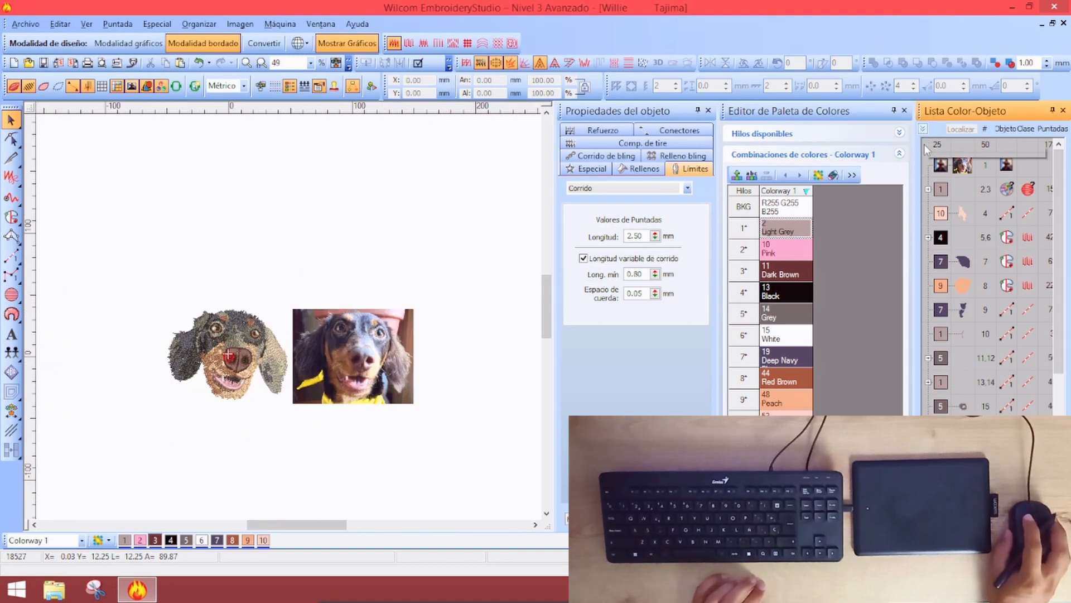
click(961, 316)
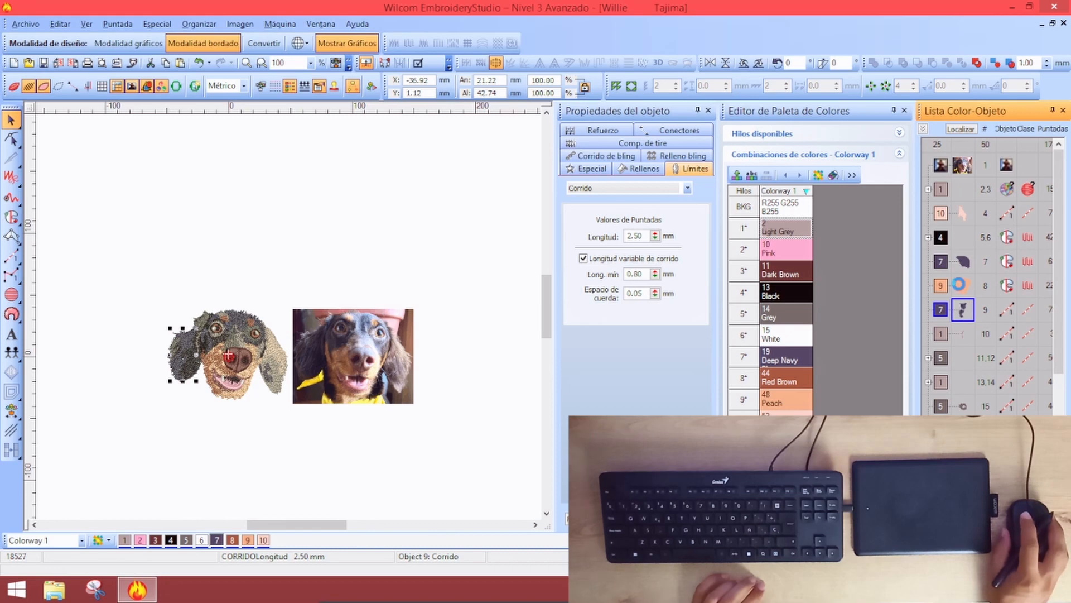
drag(943, 279, 939, 283)
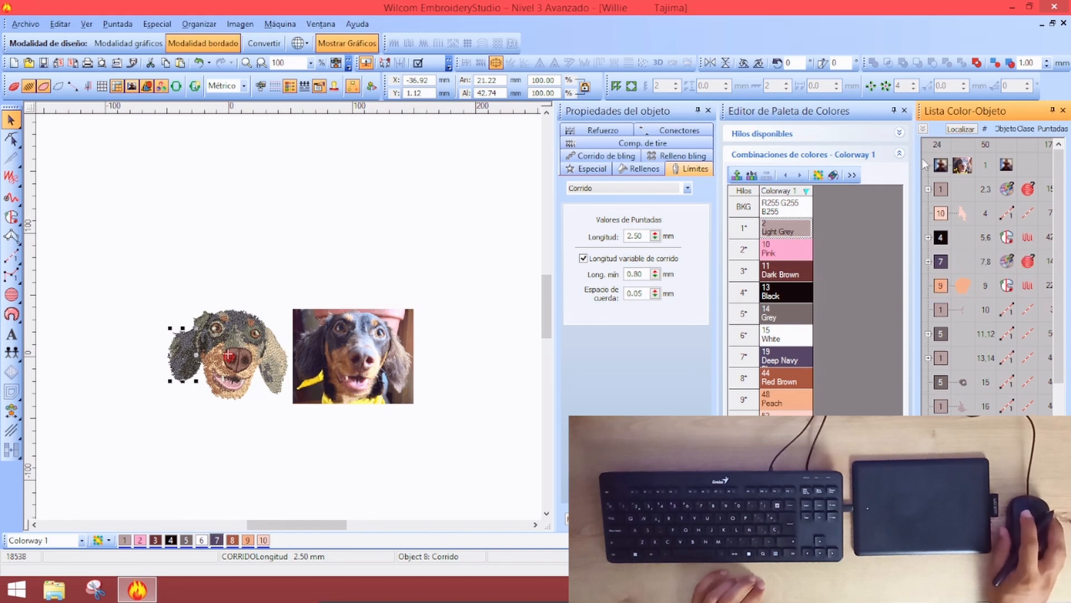
click(926, 131)
click(926, 130)
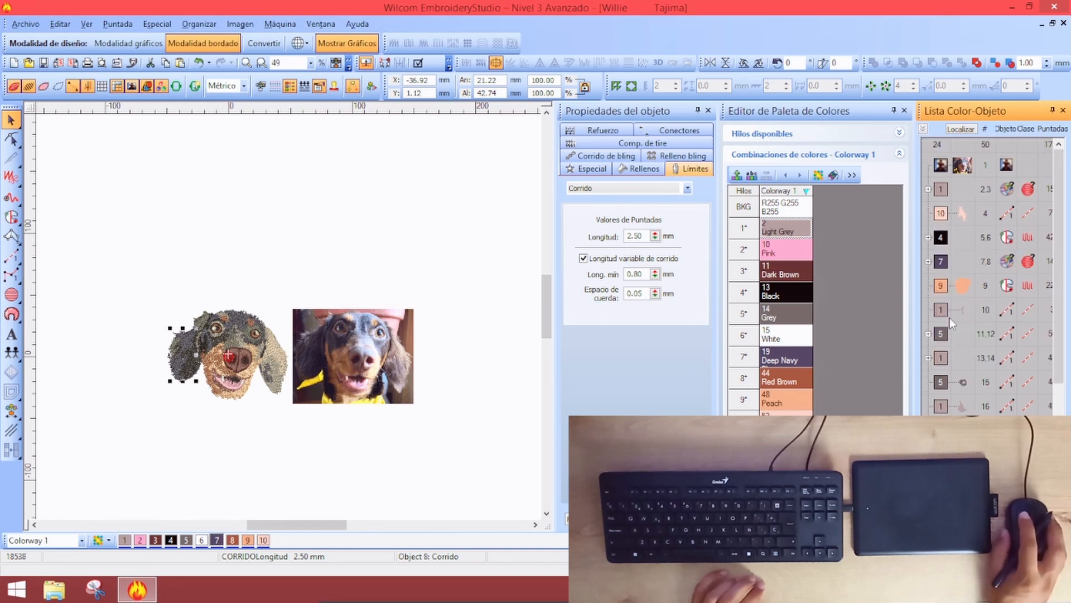
click(943, 310)
click(360, 295)
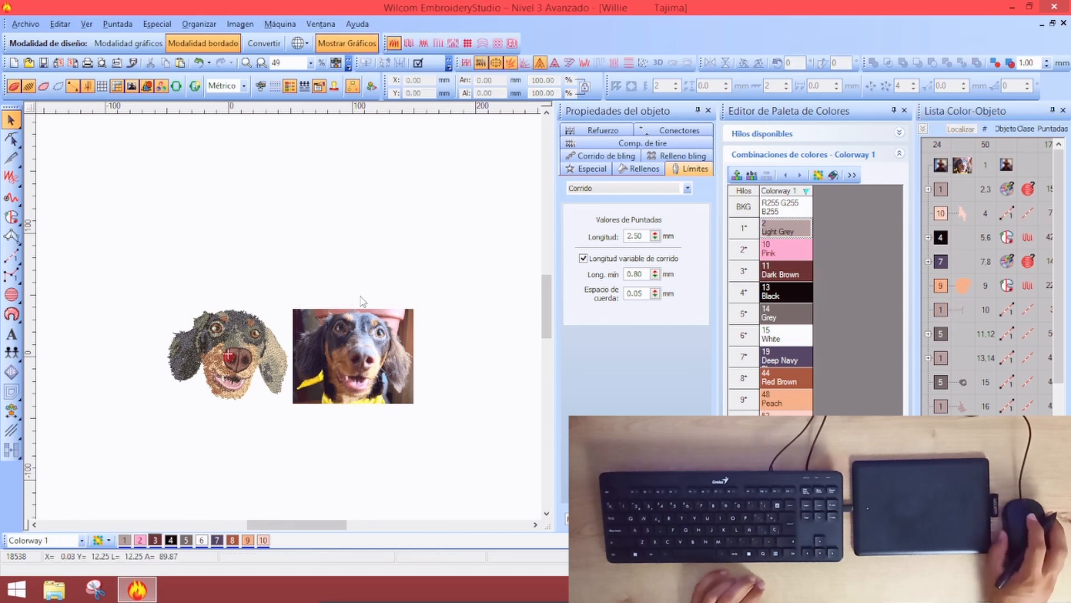
Move object 15 into the 13–14 group and object 19 into the 11–13 colour group
scroll(271, 390, up, 1)
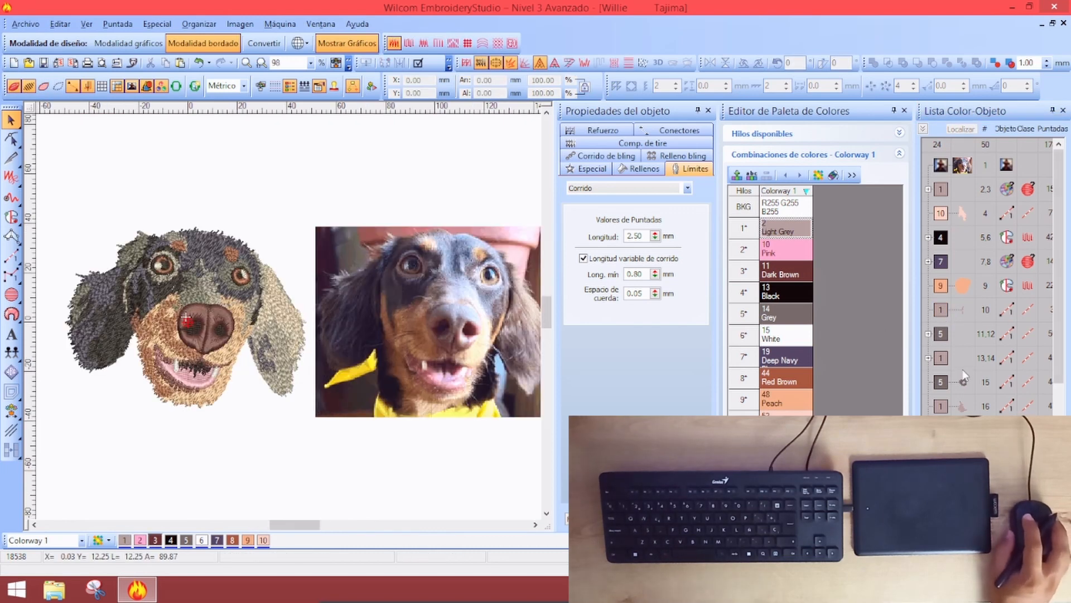
click(941, 380)
drag(941, 351, 940, 403)
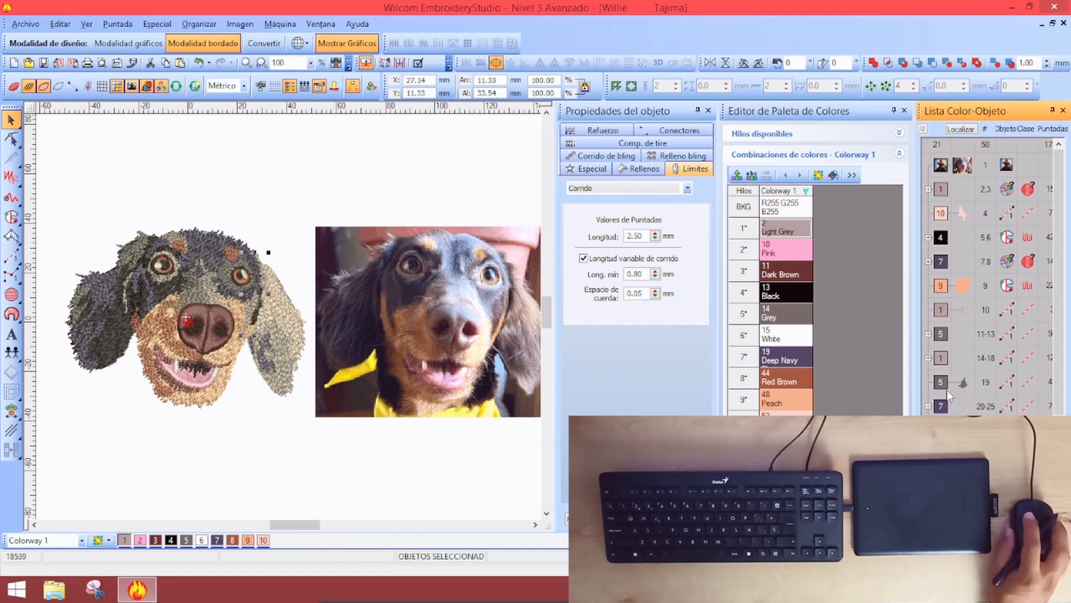
click(948, 381)
drag(940, 343, 942, 306)
click(917, 161)
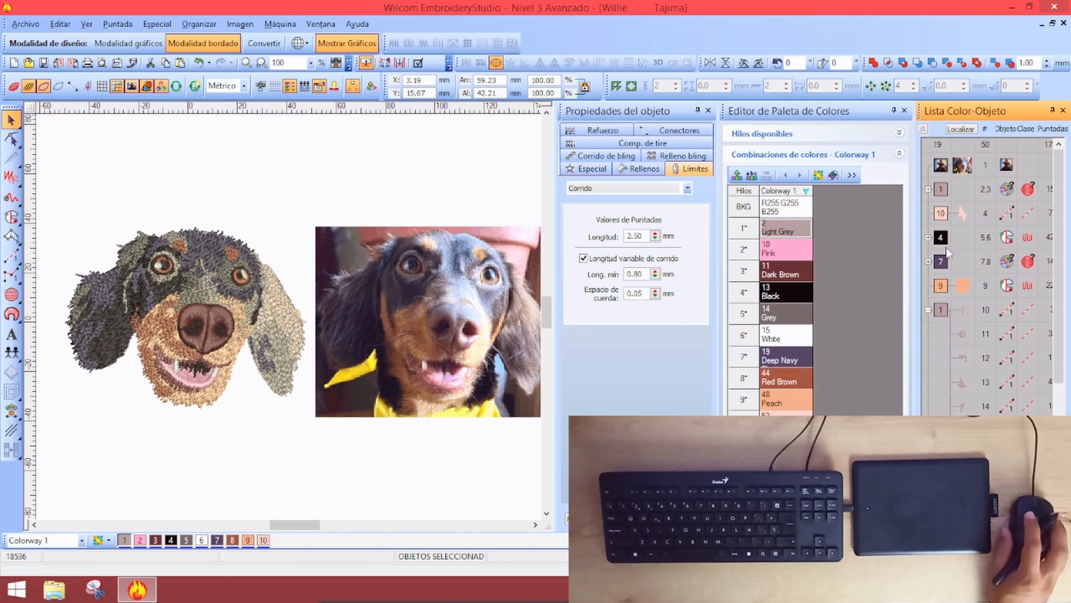
click(923, 130)
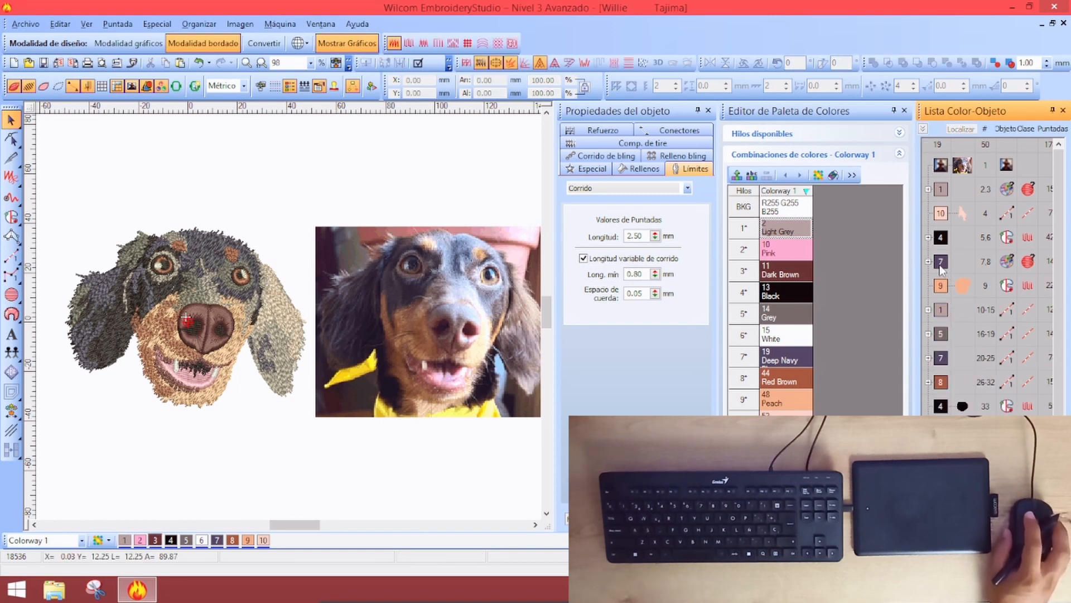
Locate the colour-7 blocks 7–8 and 20–25, then move block 20–25 up beside objects 7–8
click(941, 264)
click(960, 131)
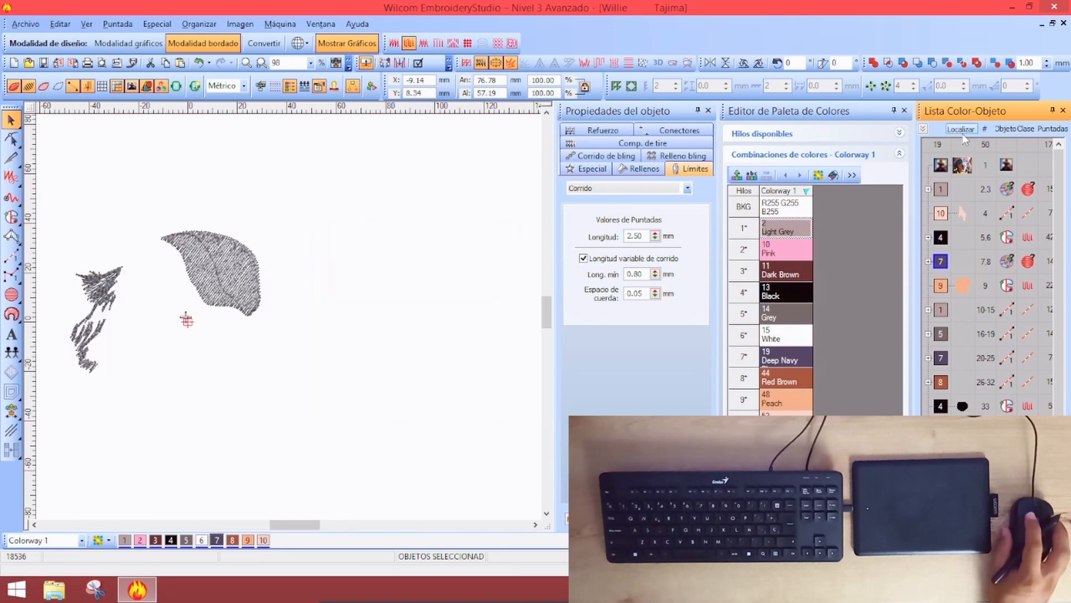
click(943, 360)
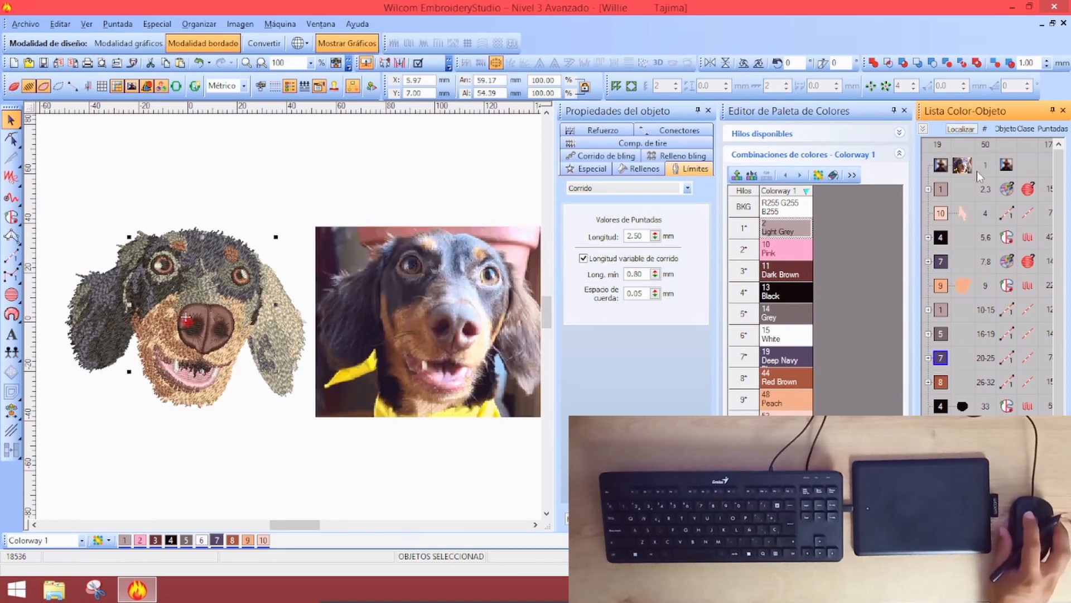
click(960, 132)
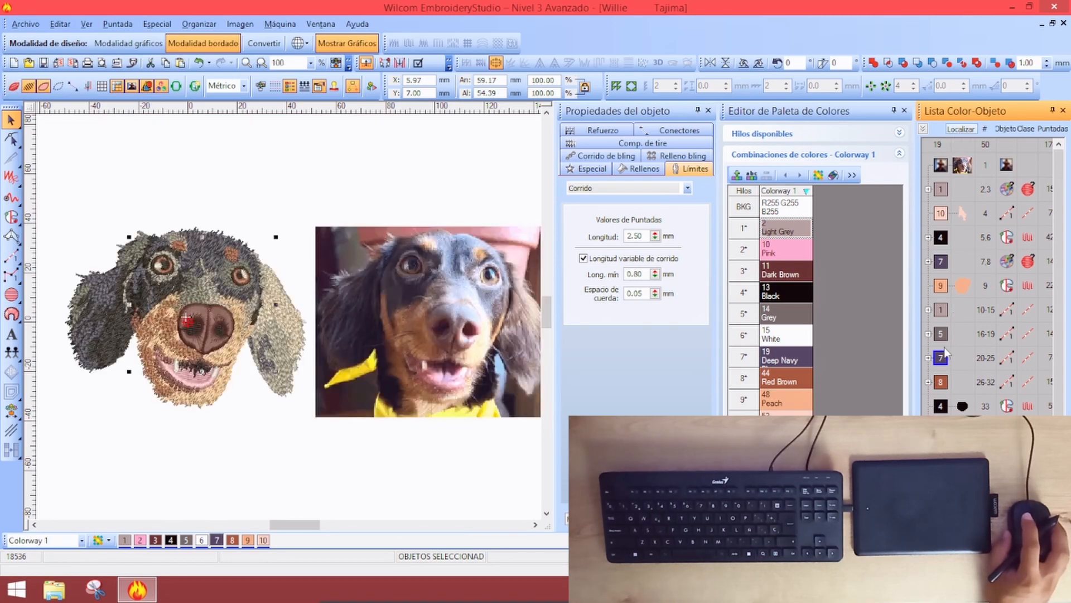
click(942, 333)
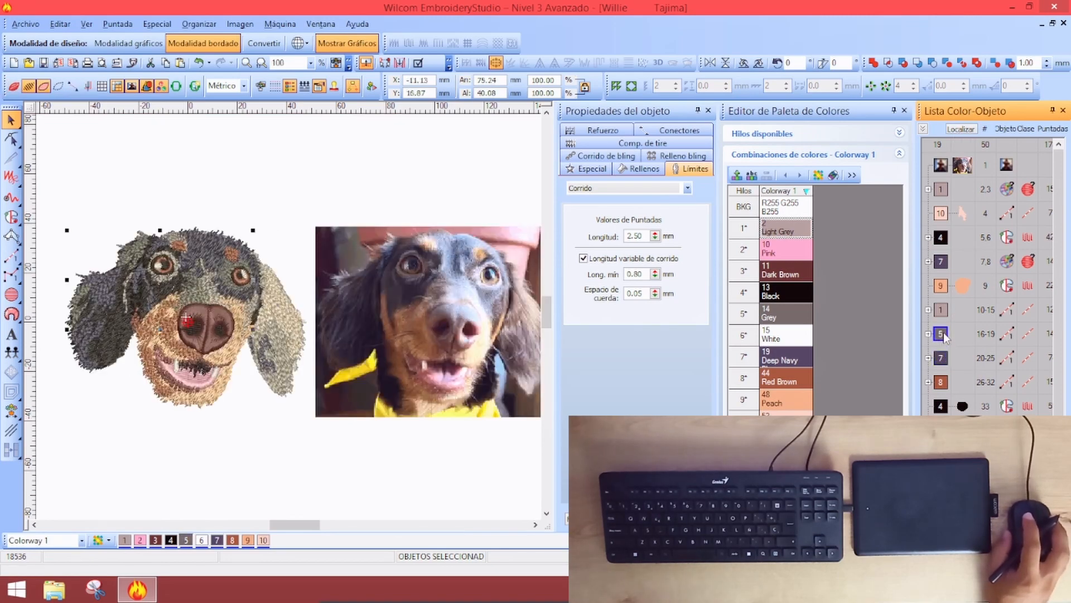
click(967, 130)
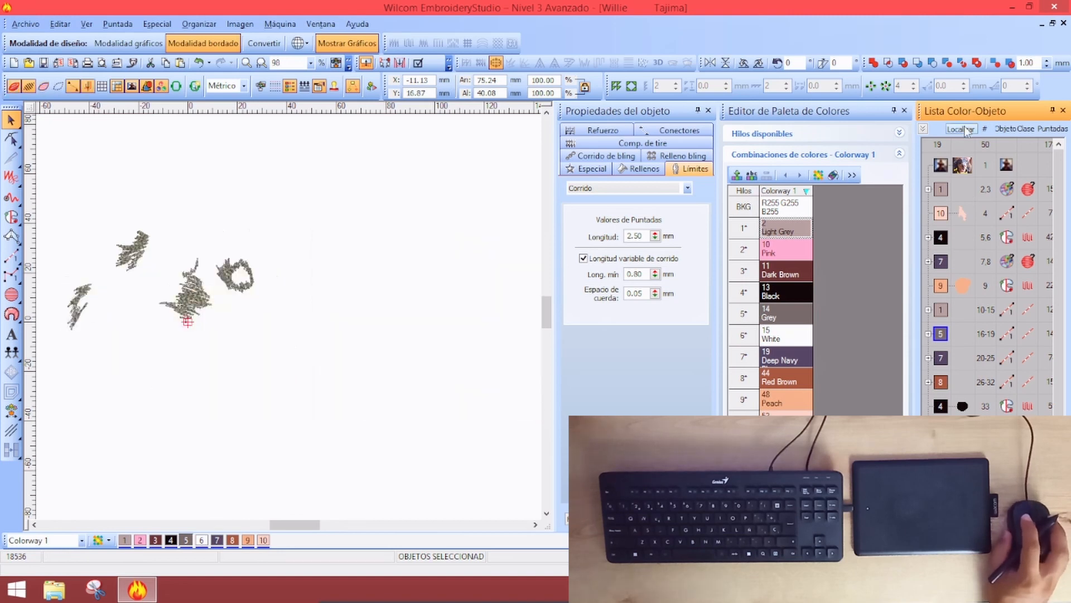
key(Escape)
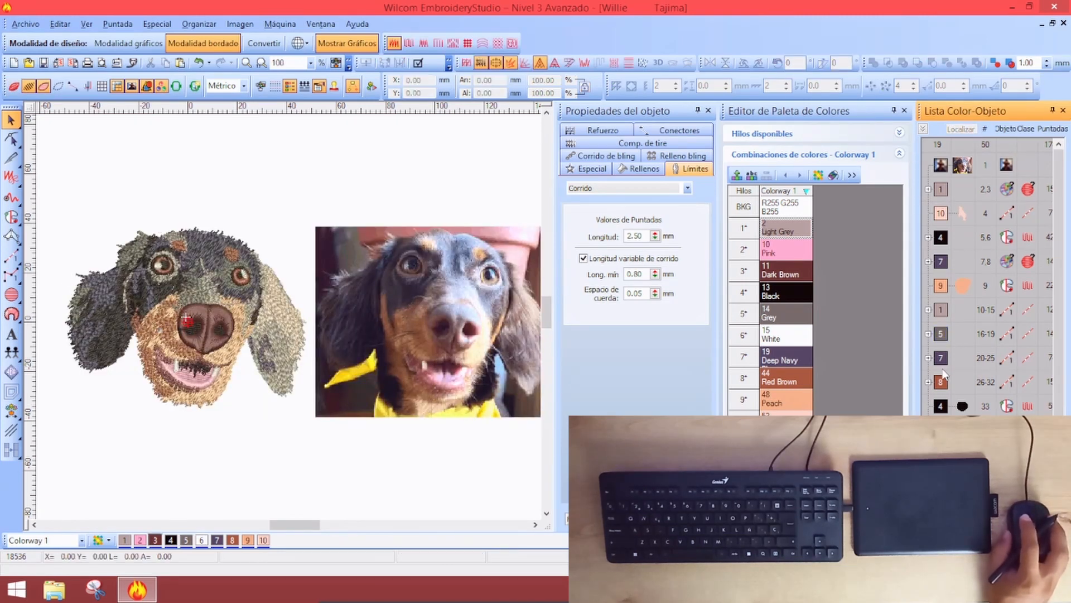
click(943, 360)
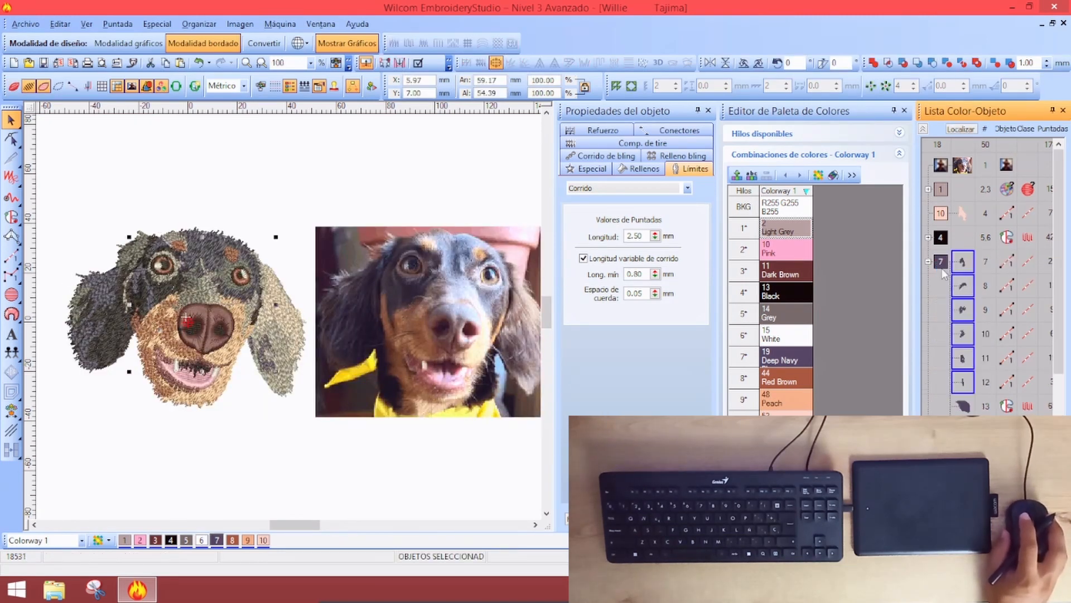
key(Escape)
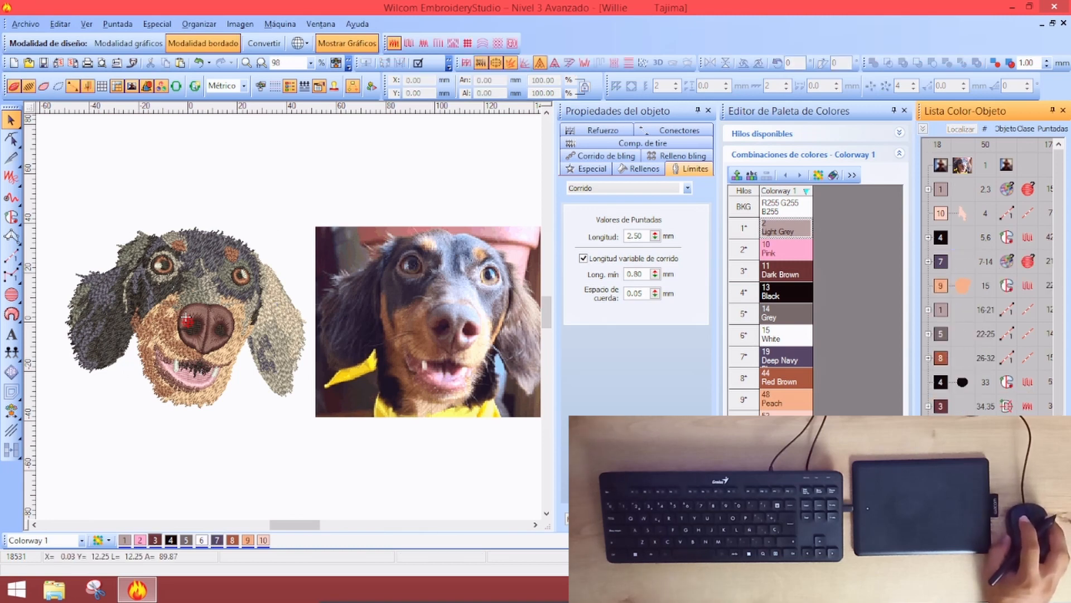
Inspect the nose satin and colour-8 objects in the design and stitch sequence
click(186, 320)
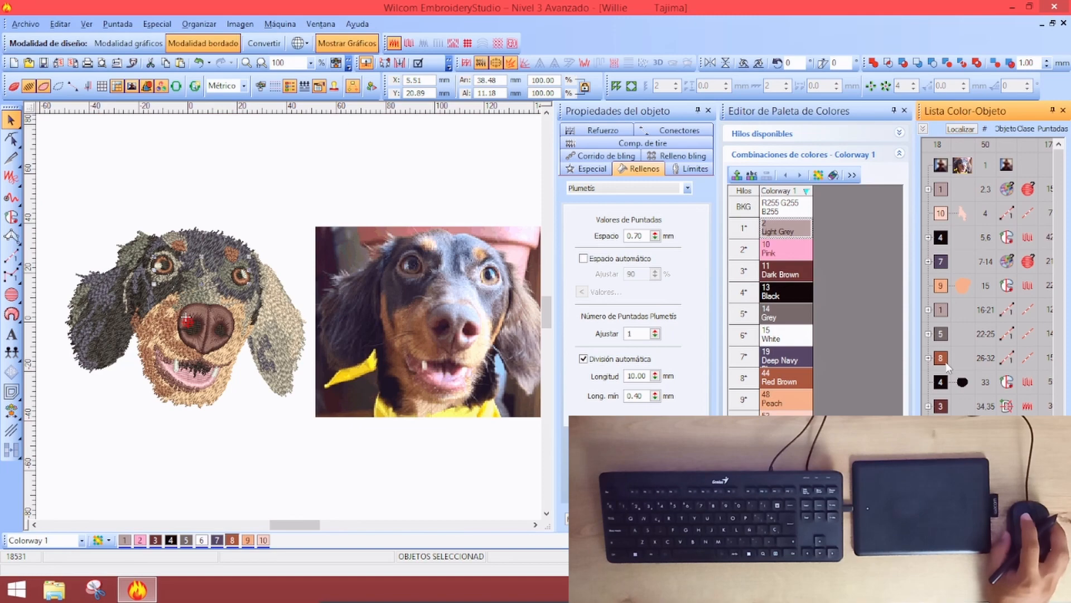
click(945, 361)
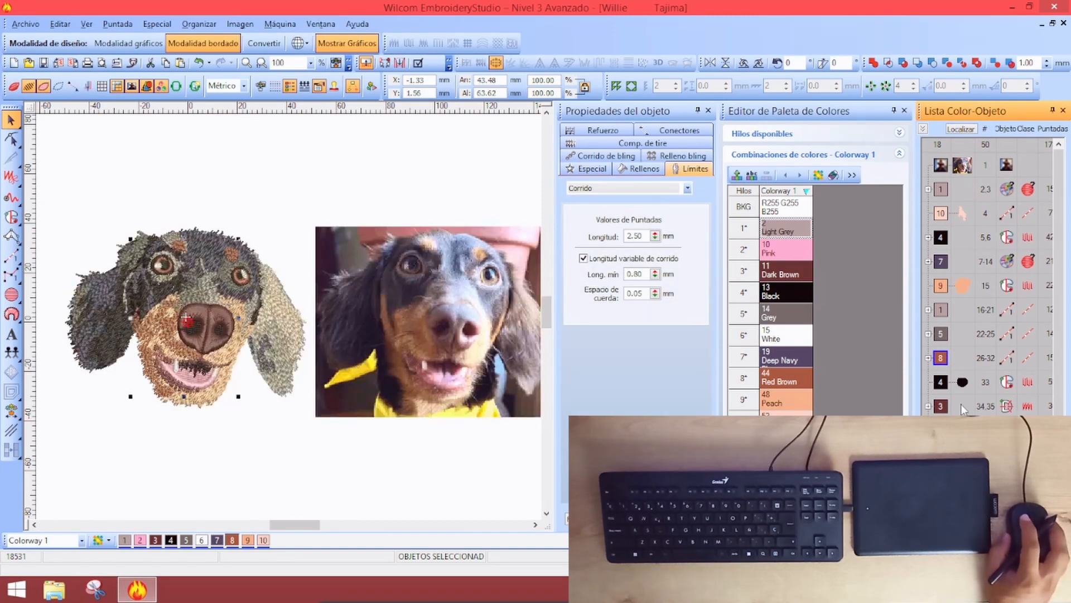
click(946, 408)
click(150, 255)
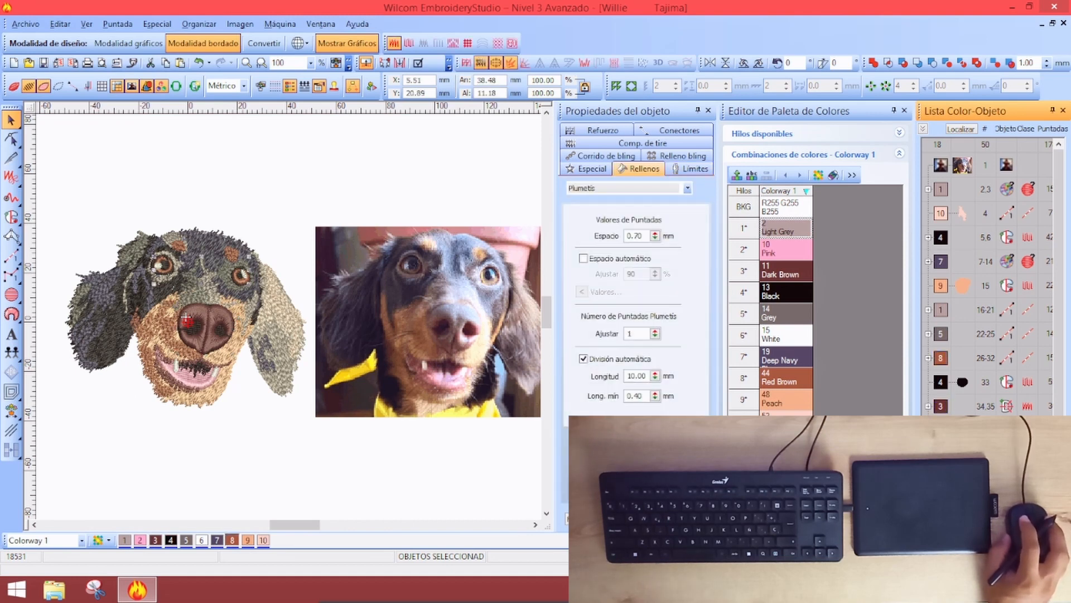
click(186, 320)
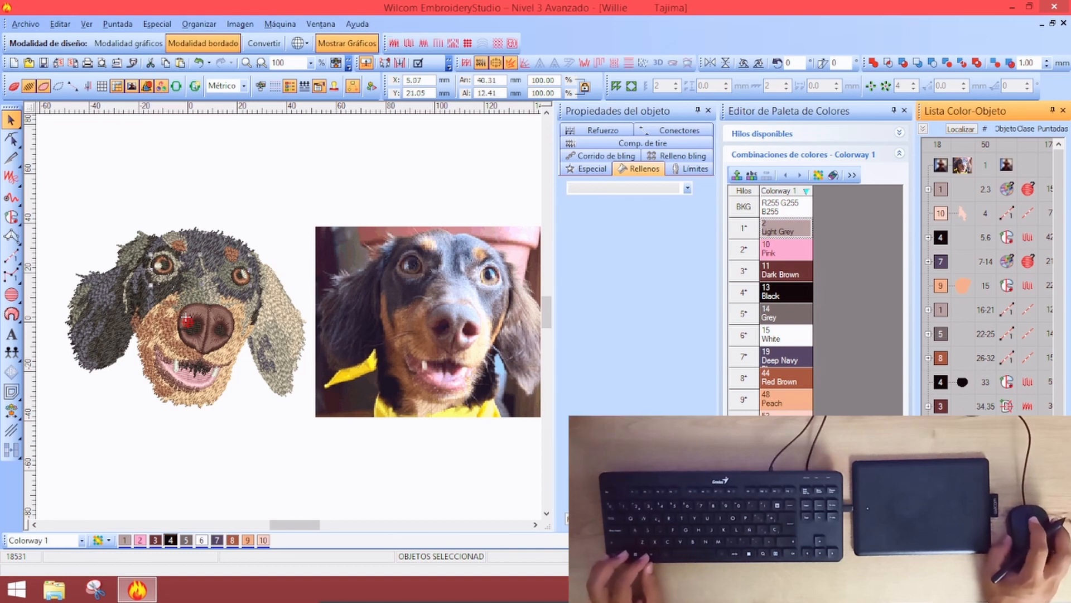
key(Tab)
key(Tab)
key(Tab)
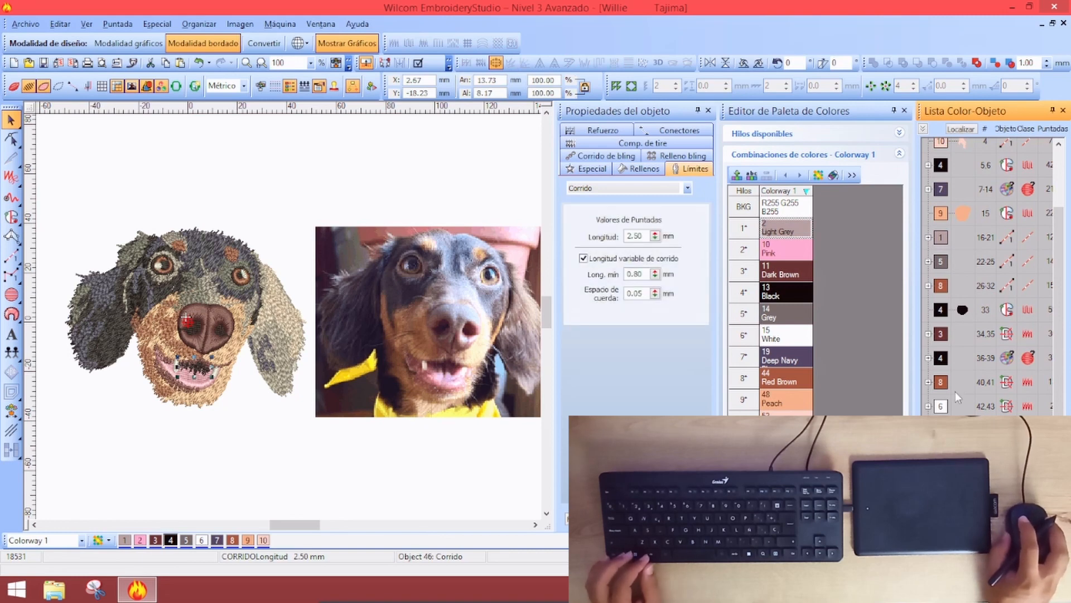
click(943, 408)
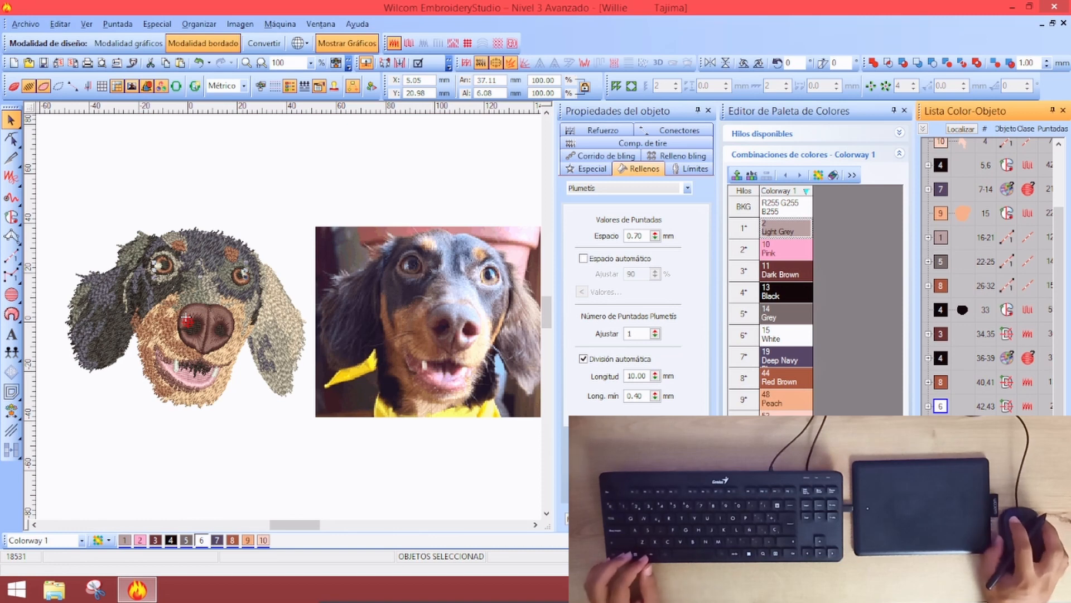
click(402, 455)
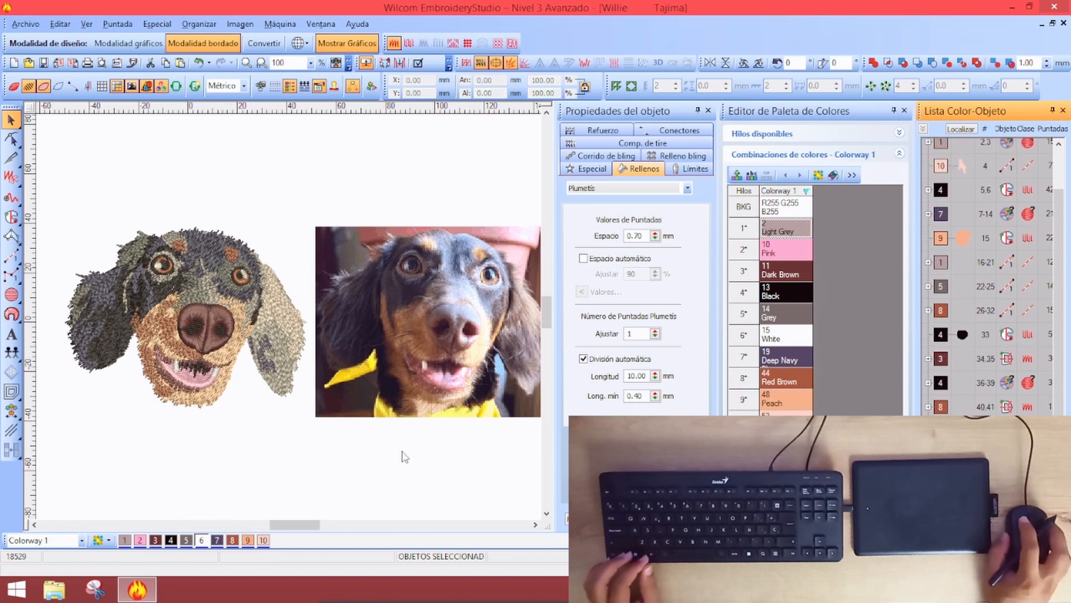
Select the right-hand mouth object, restoring it after an accidental delete
click(214, 378)
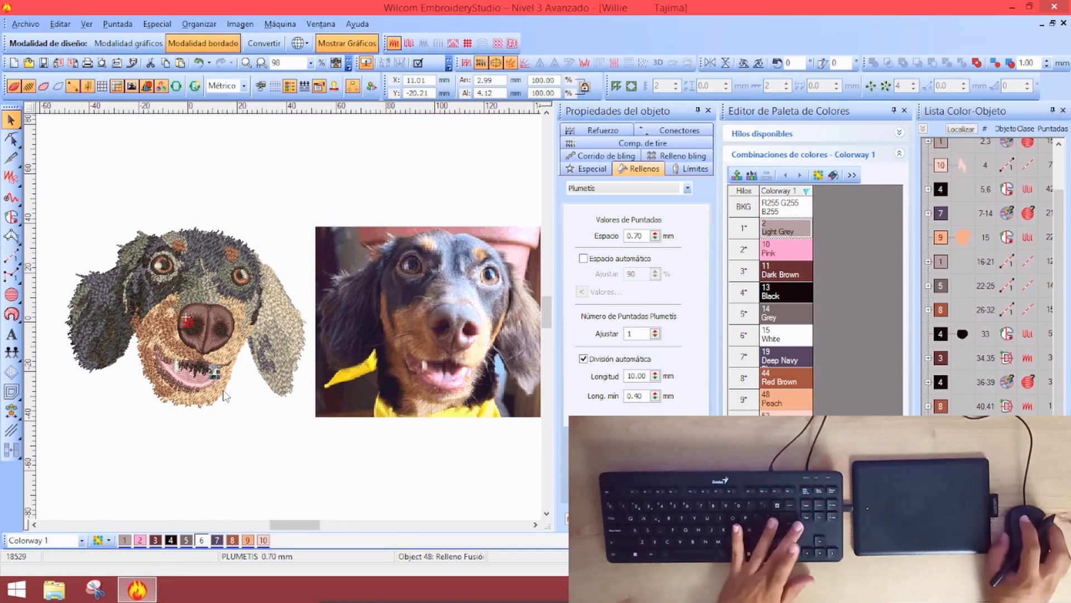
key(Delete)
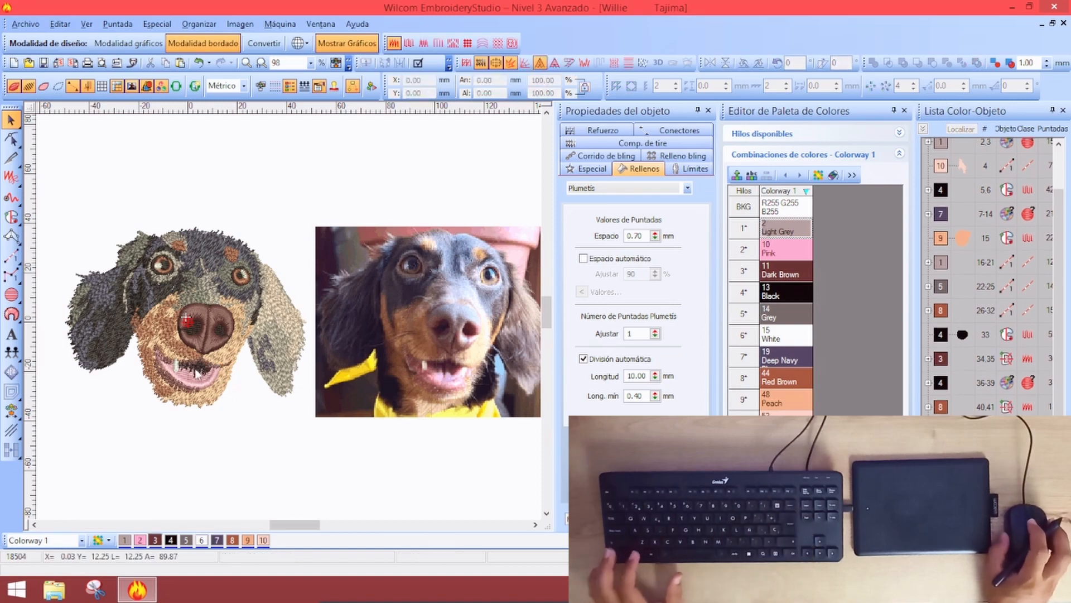
key(ctrl+z)
scroll(197, 372, up, 2)
key(shift+Tab)
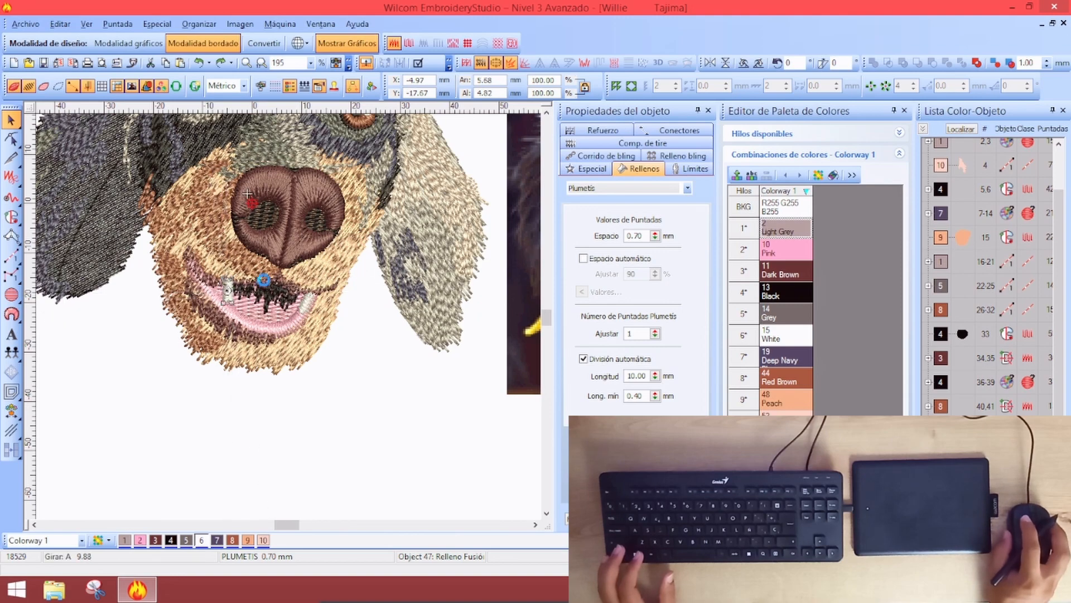
key(Tab)
Nudge the right mouth object slightly left and set its satin spacing to 0.90 mm
key(Left)
key(Left)
key(Left)
key(Left)
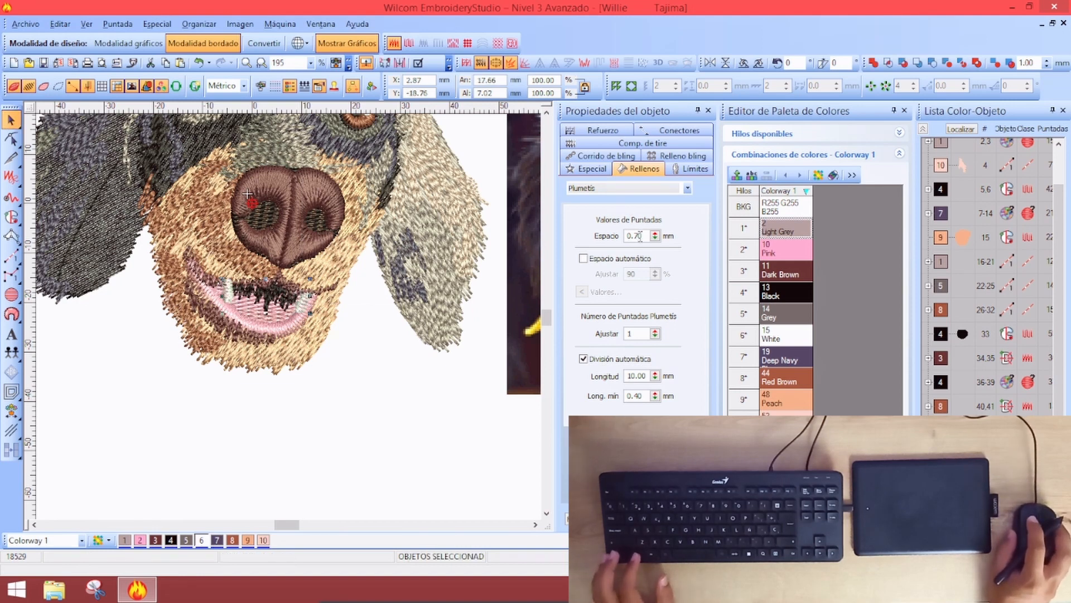
click(640, 237)
key(BackSpace)
text(9)
click(629, 237)
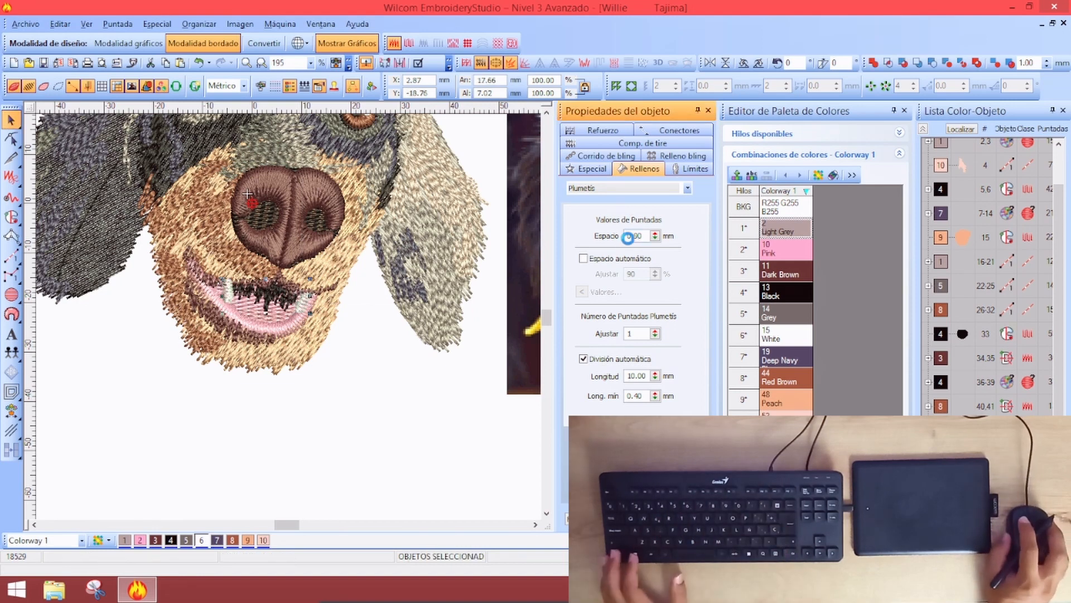
click(377, 387)
key(shift+z)
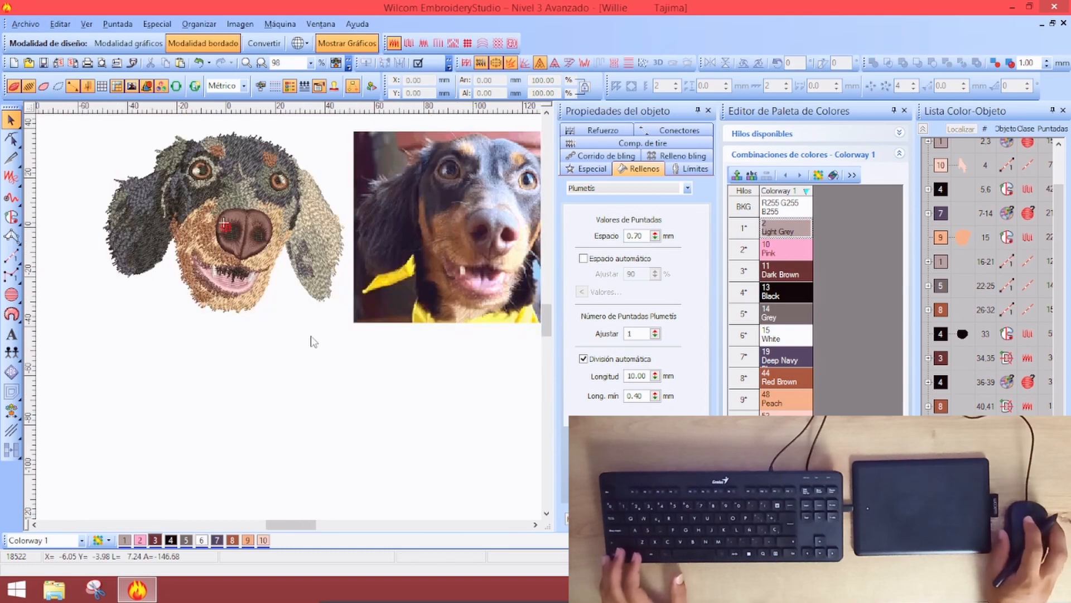
key(shift+z)
key(z)
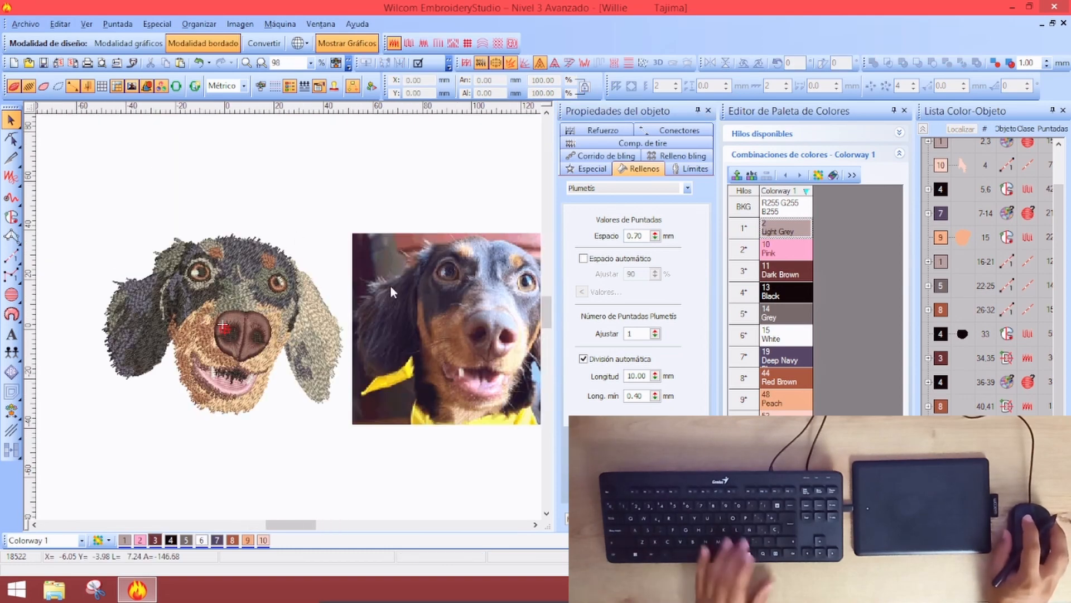
click(445, 271)
key(shift+z)
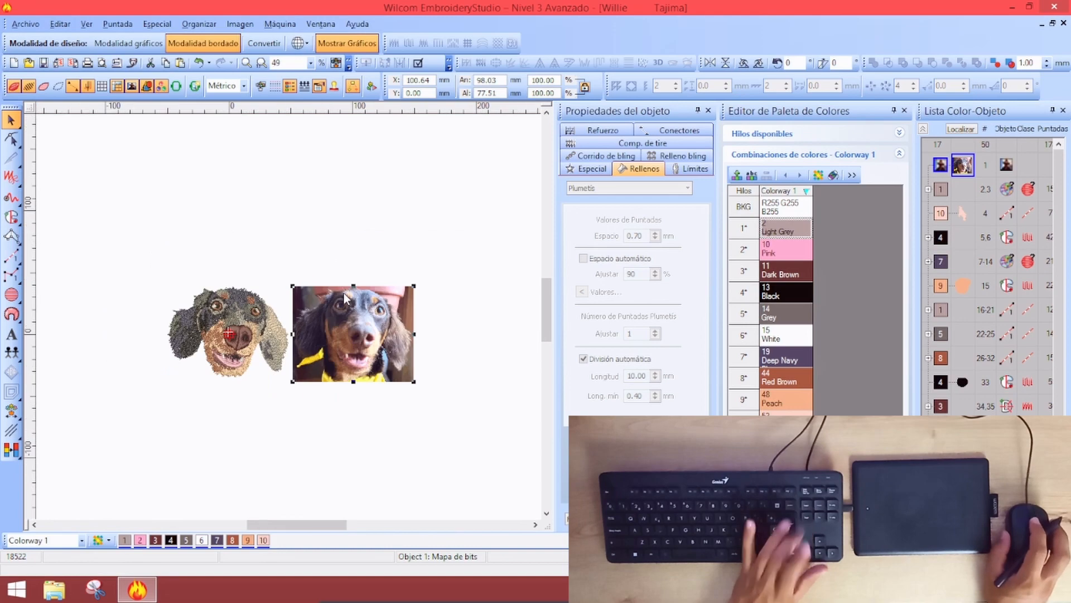
Delete the reference dog photo, close the colour palette editor and select the whole design
key(Delete)
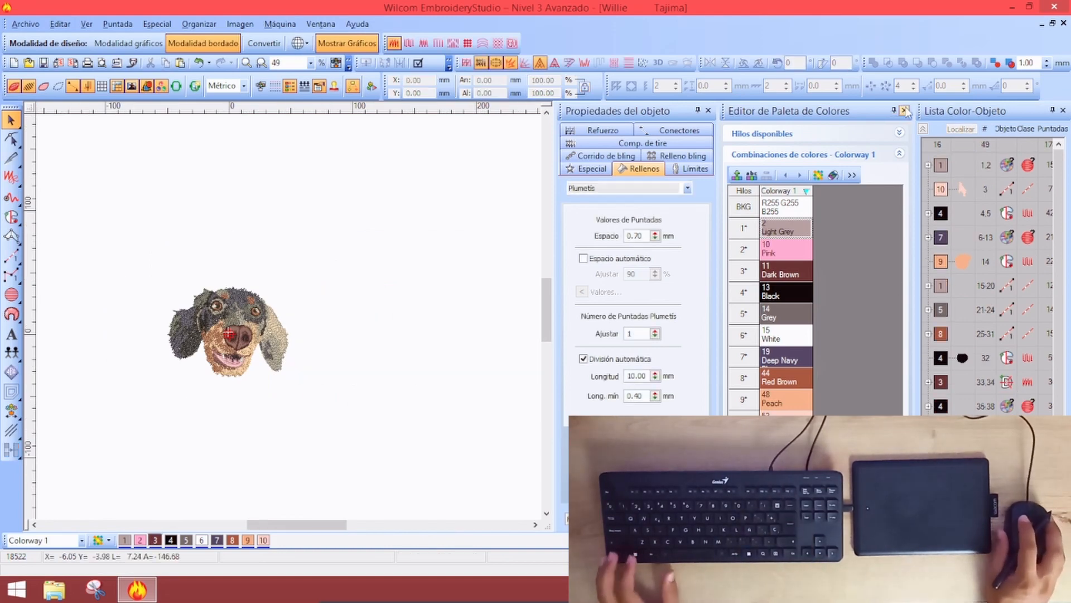
click(905, 111)
key(1)
key(ctrl+a)
Resize the dog design to 98 mm wide and position it at X 0, Y 0
drag(499, 78, 449, 85)
text(98)
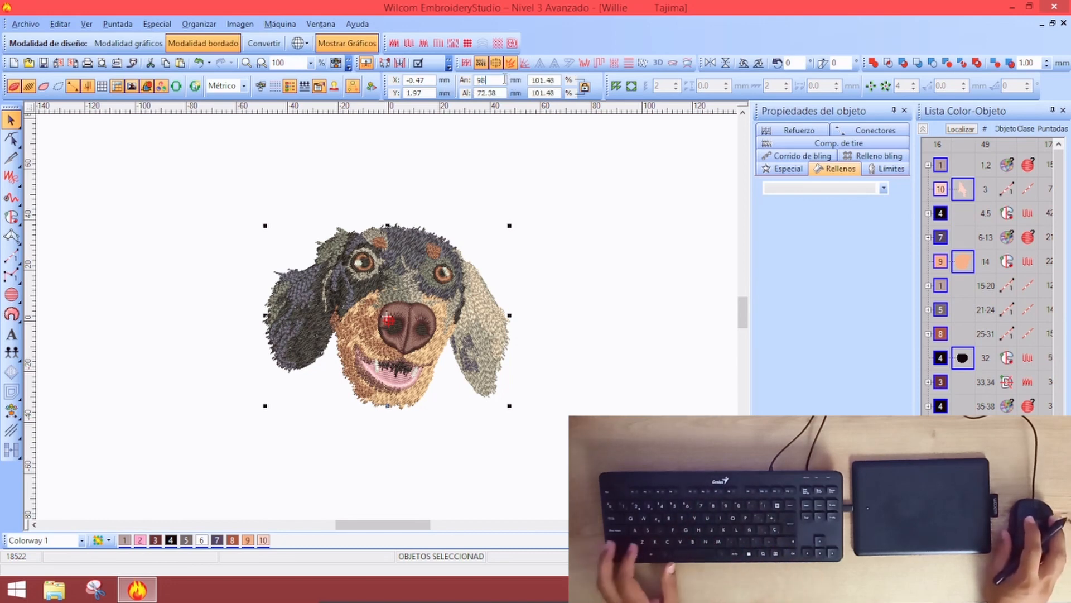
key(Return)
drag(429, 79, 351, 89)
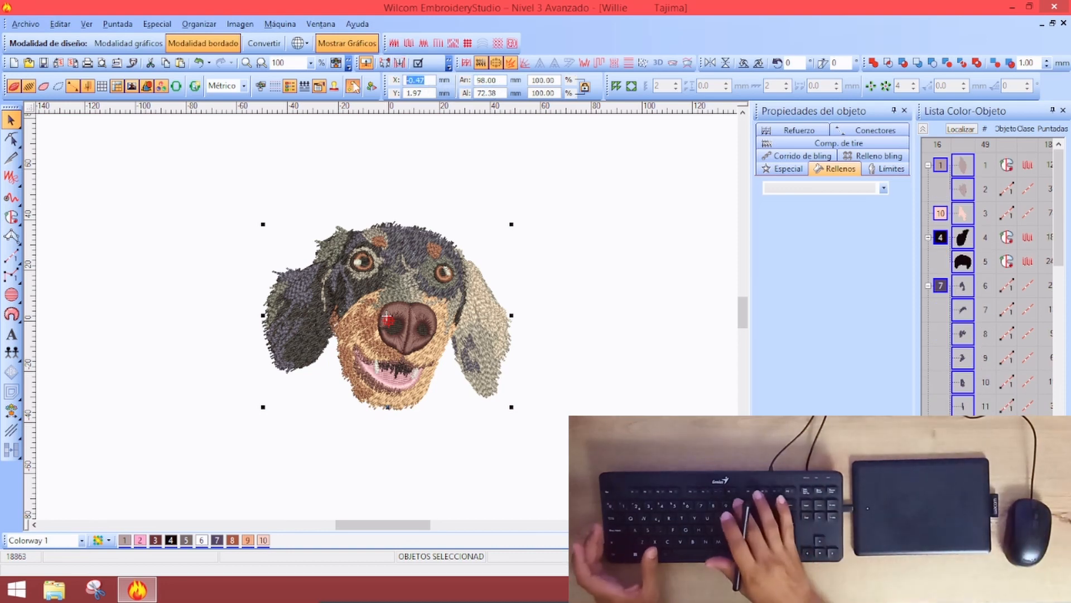
text(0)
key(Tab)
text(0)
key(Return)
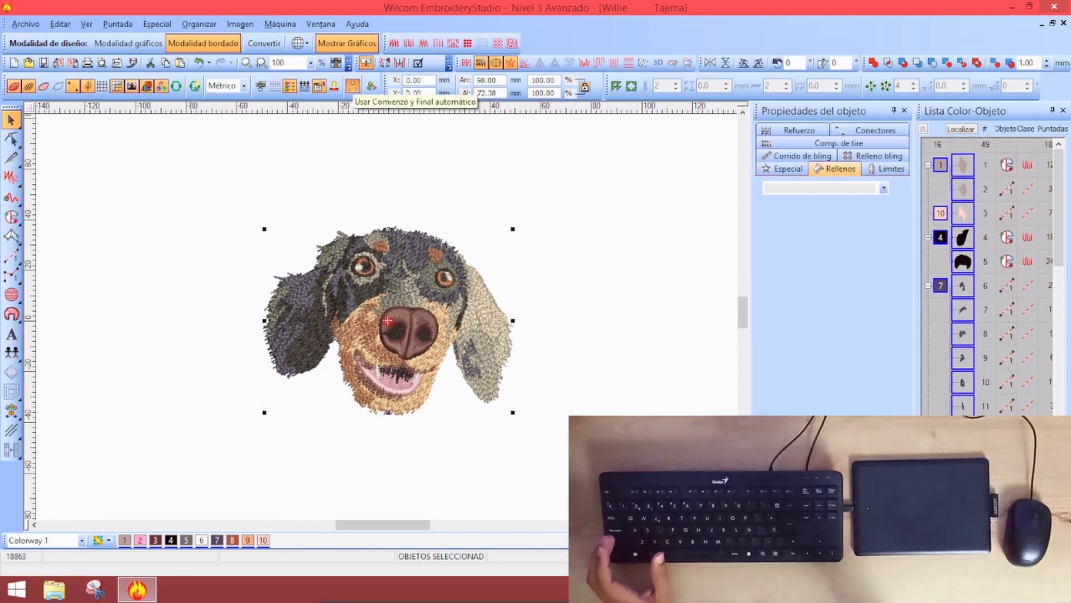
Enable automatic start and end, switch stitch-editing tools back, and deselect the design
click(353, 86)
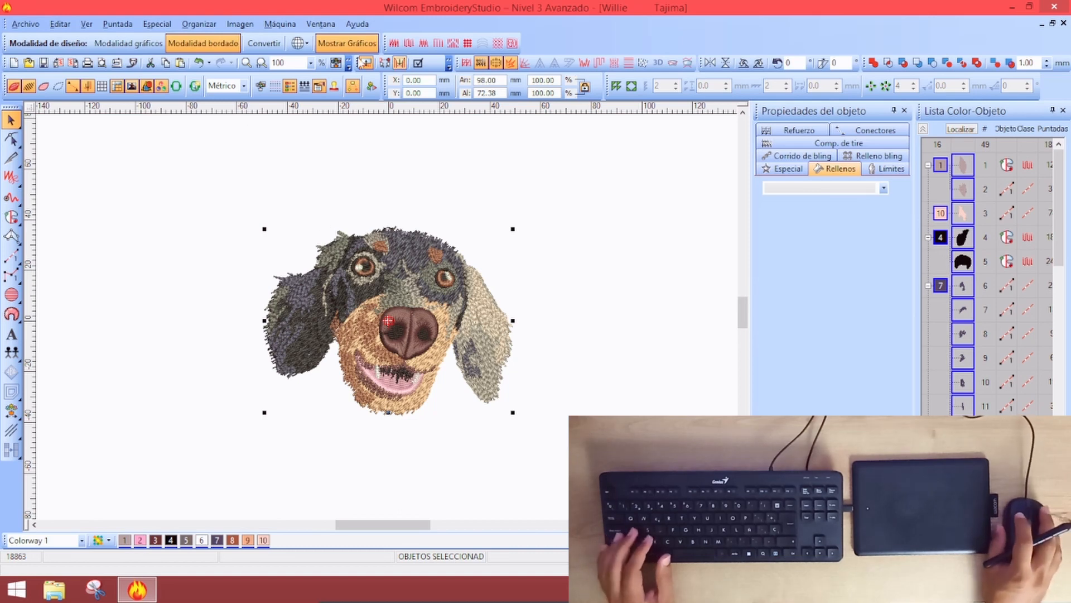
click(8, 178)
click(52, 186)
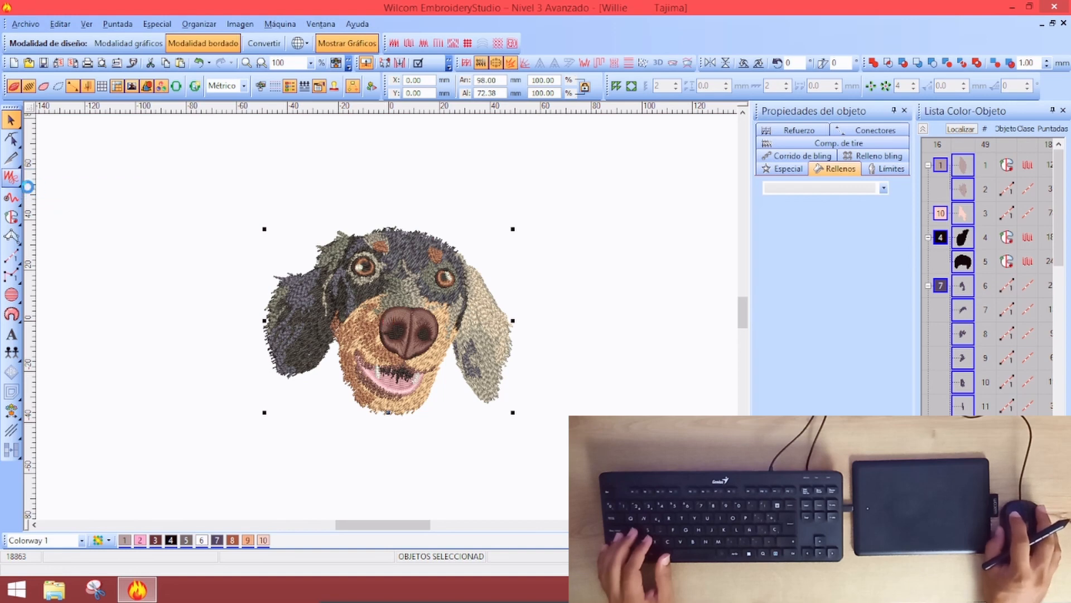
click(9, 178)
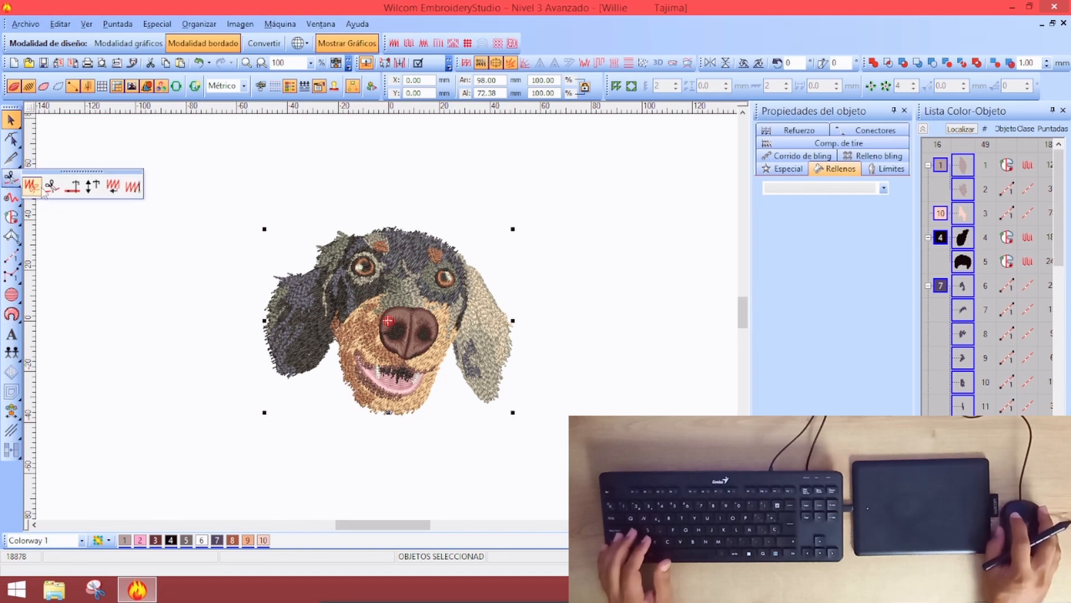
click(33, 186)
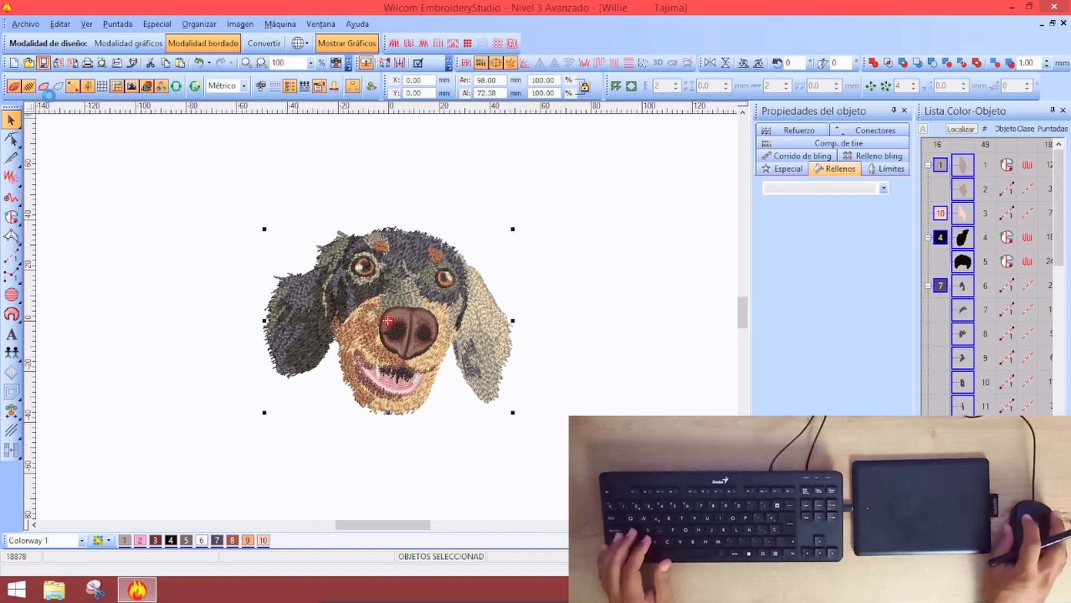
click(588, 177)
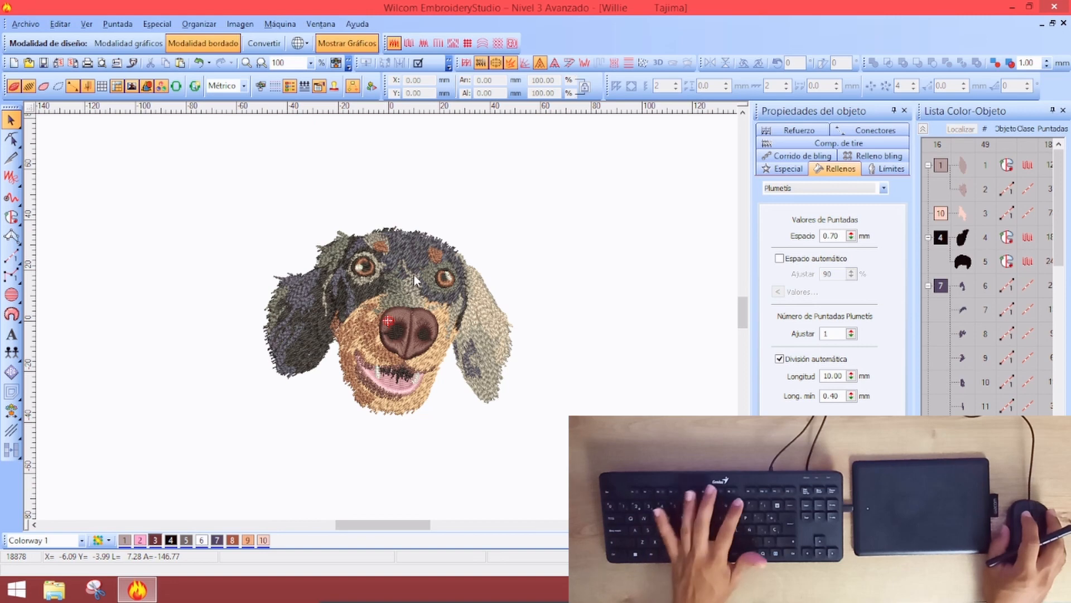
scroll(414, 274, up, 2)
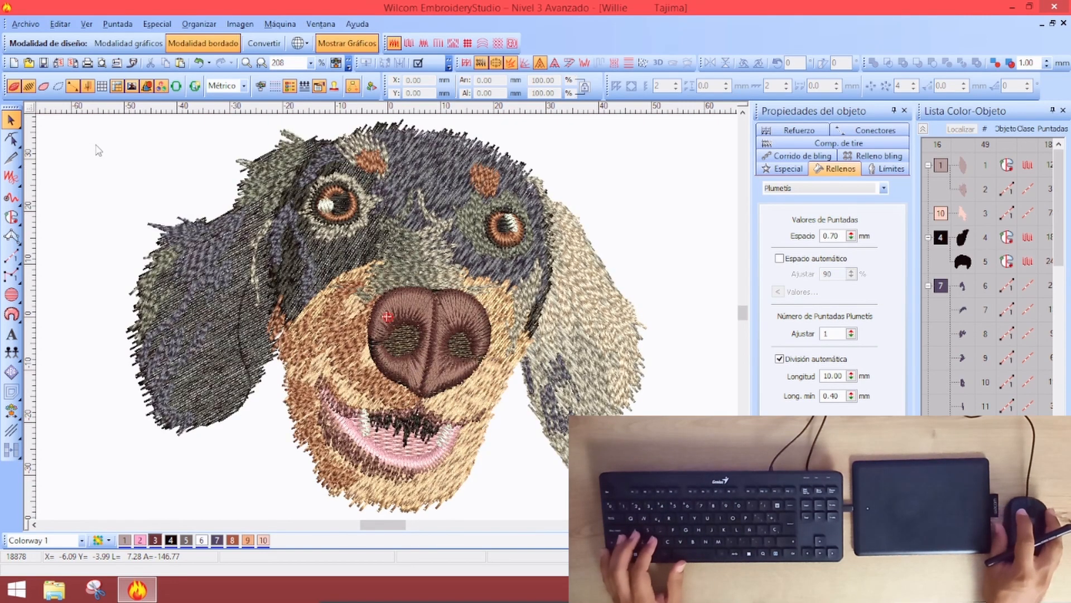
Save the design as Willie.PES in PES format and accept the PES options
click(25, 24)
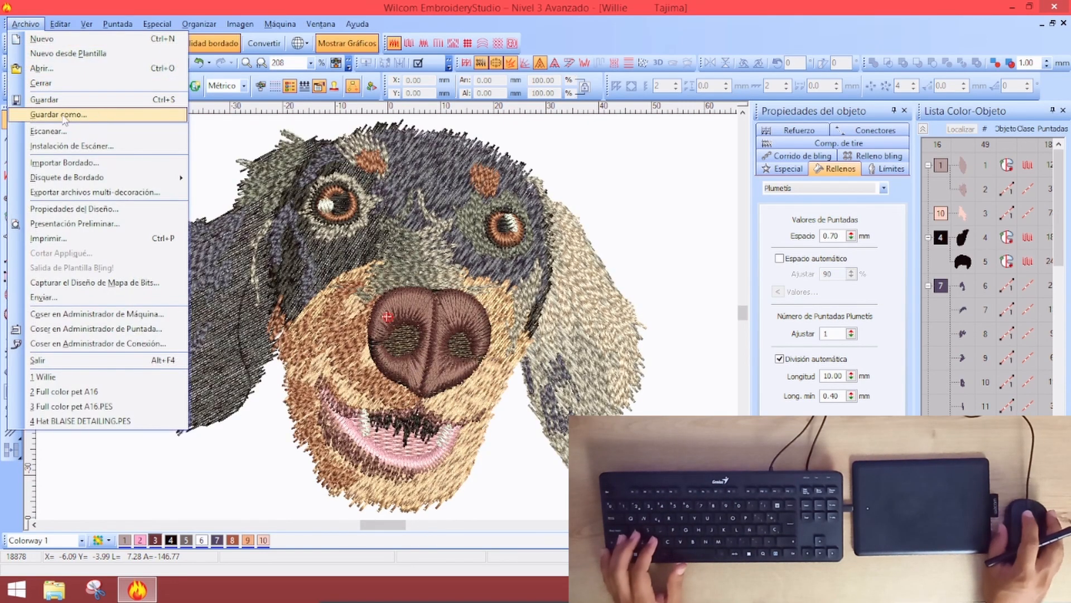
click(84, 111)
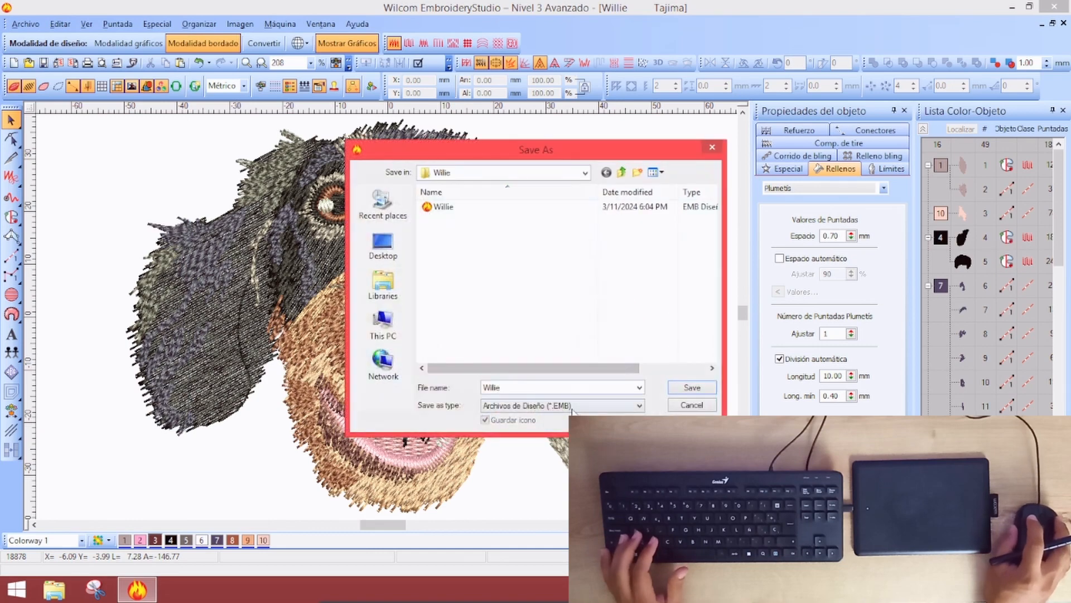
click(573, 412)
scroll(583, 329, down, 5)
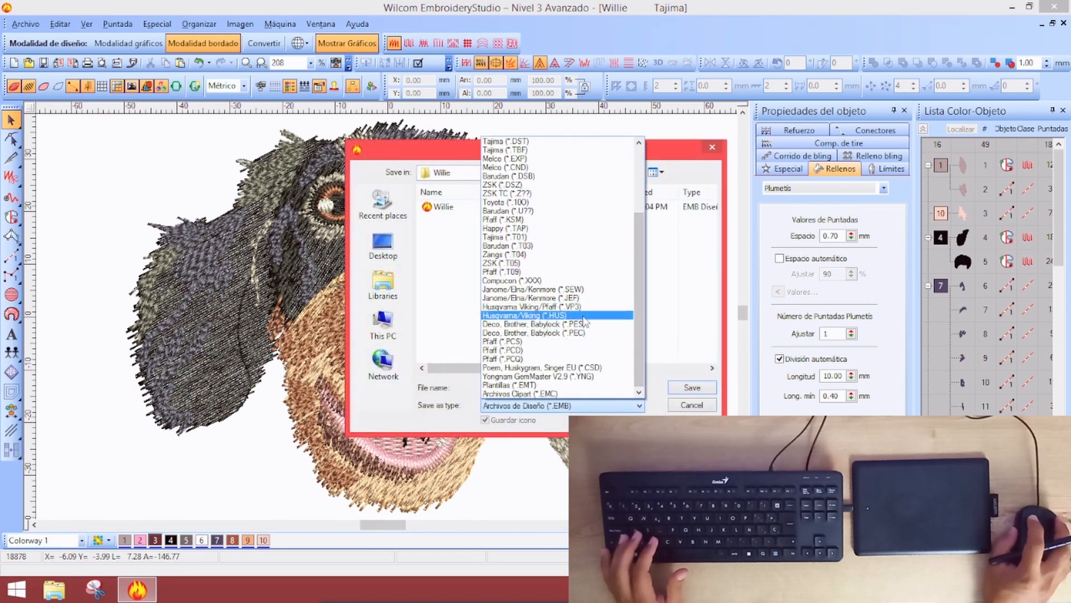
click(585, 324)
click(693, 388)
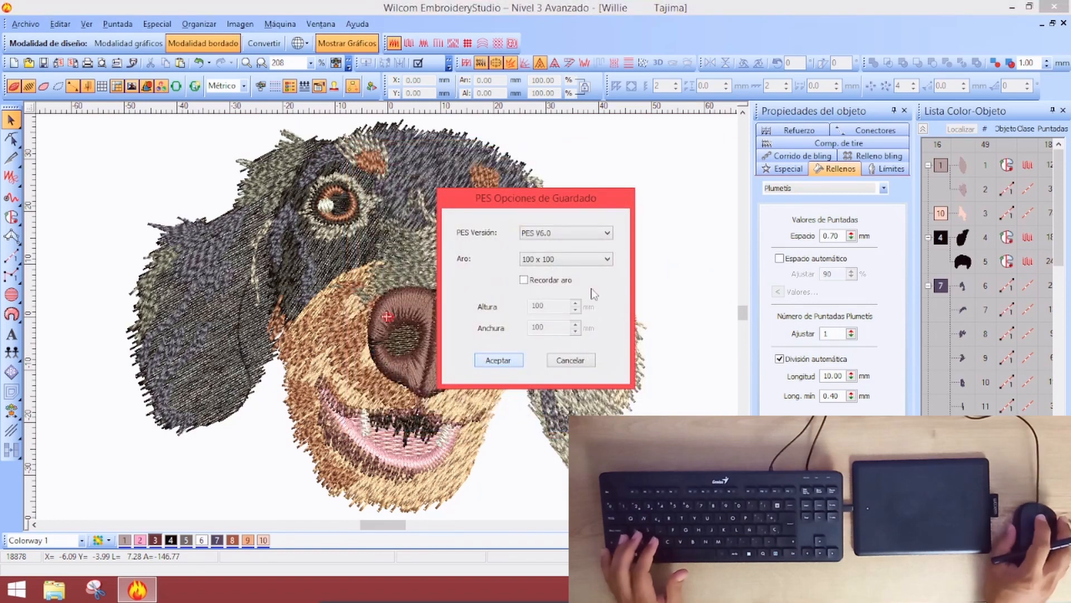
key(Return)
Select the whole dog and move it right and up toward the canvas centre
key(shift+z)
drag(119, 187, 478, 469)
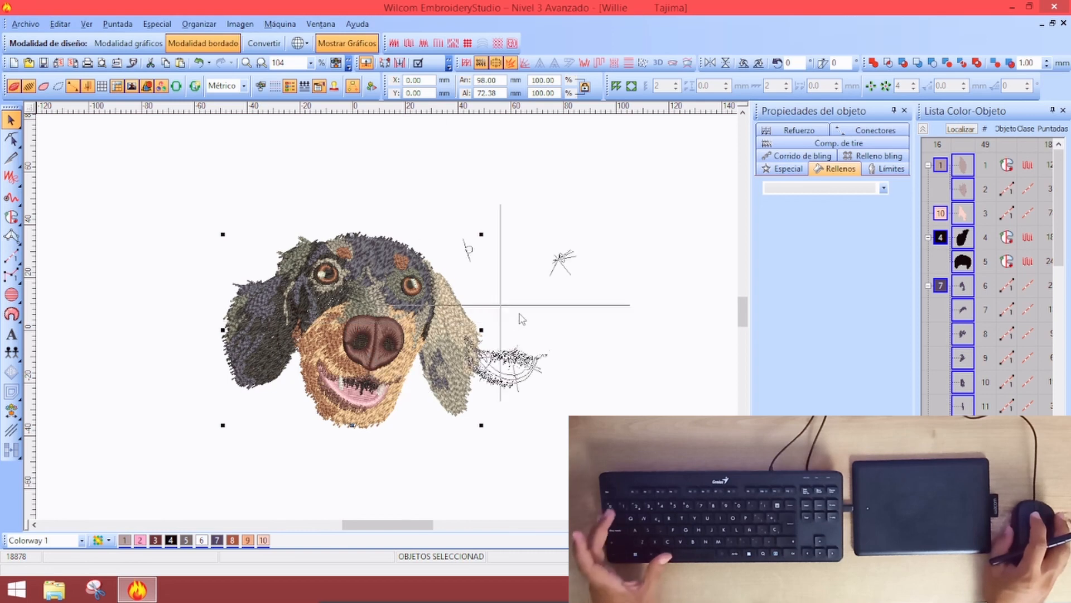
drag(357, 335, 592, 292)
key(1)
click(166, 218)
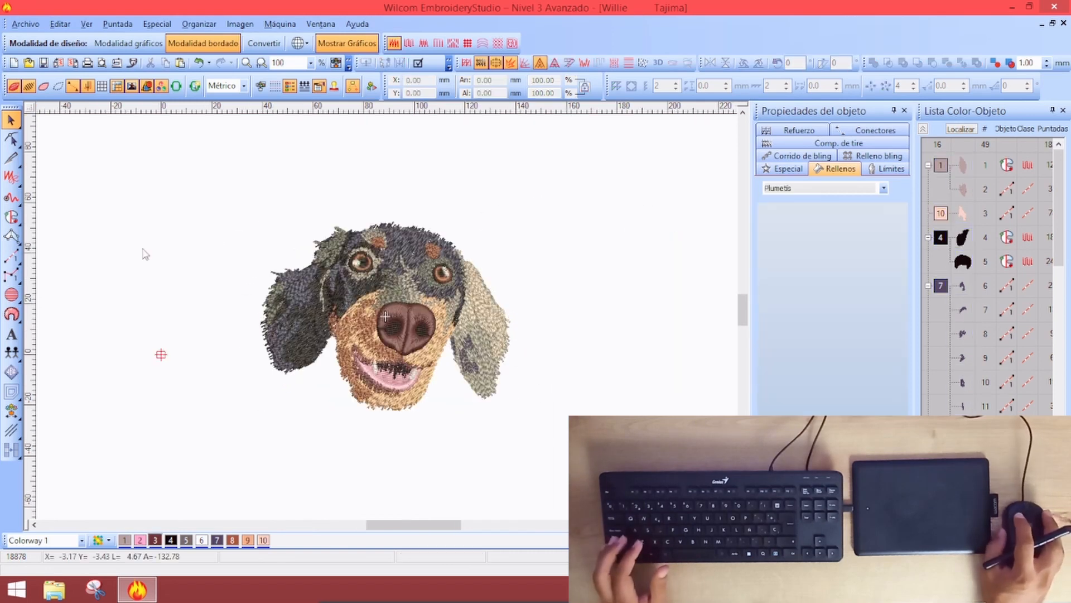
Snip the area around the finished dog design with Snipping Tool
click(93, 589)
click(429, 85)
drag(244, 181, 543, 444)
click(194, 103)
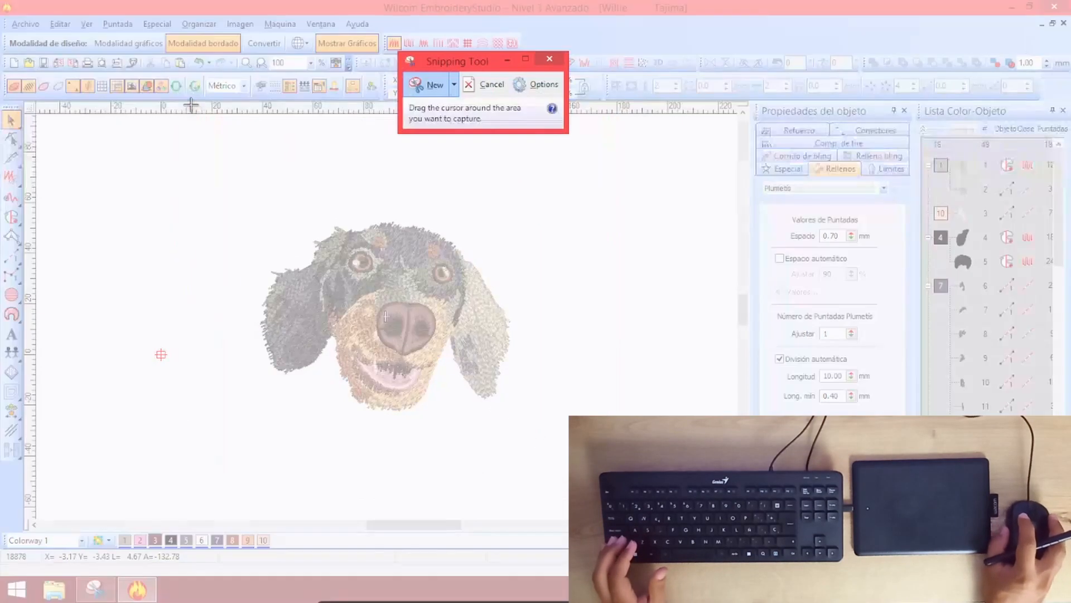
drag(245, 198, 531, 426)
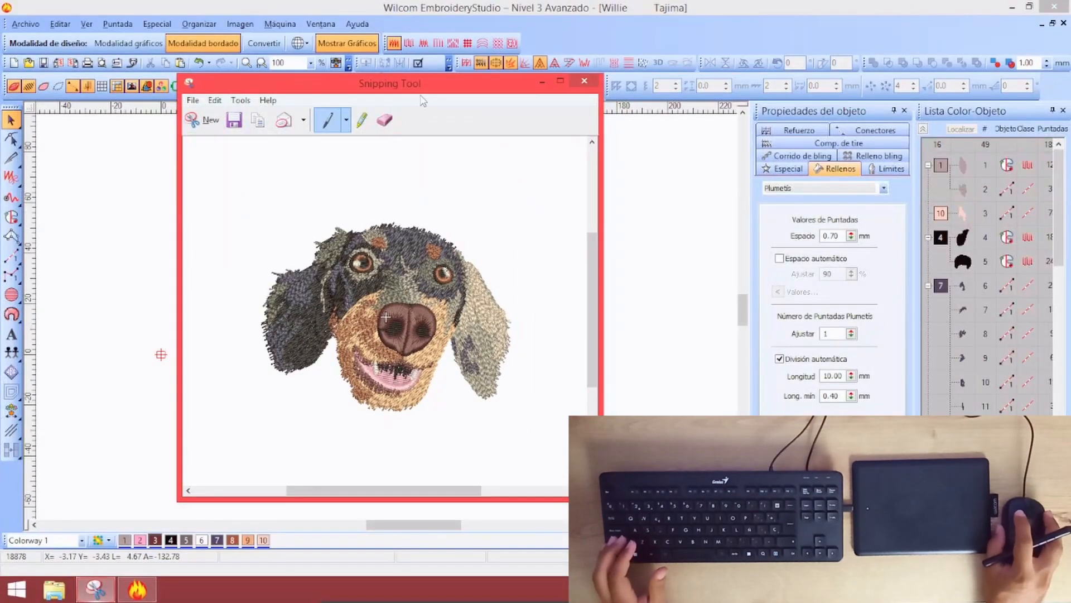
Save the snip as a PNG named Willie Capture in the Desktop's Willie folder, then minimise Snipping Tool
click(234, 119)
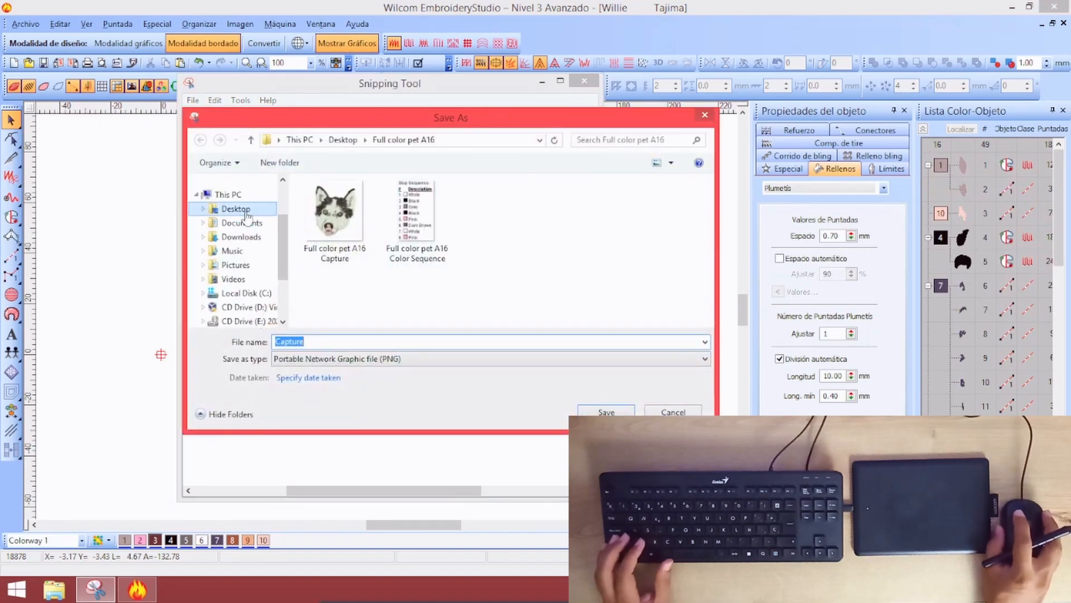
click(230, 209)
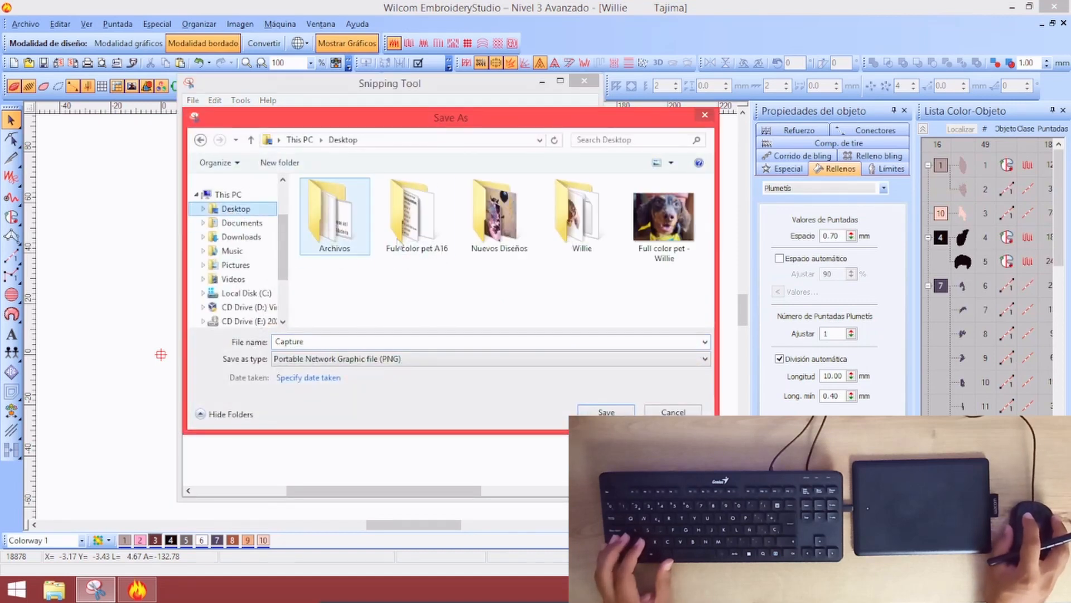
click(585, 239)
key(Escape)
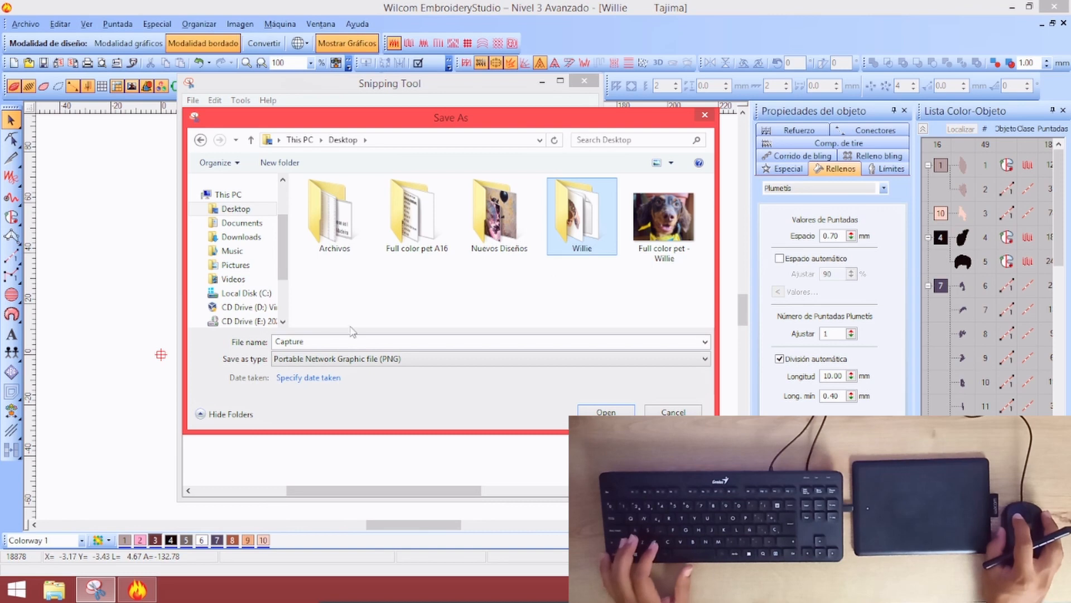
key(Return)
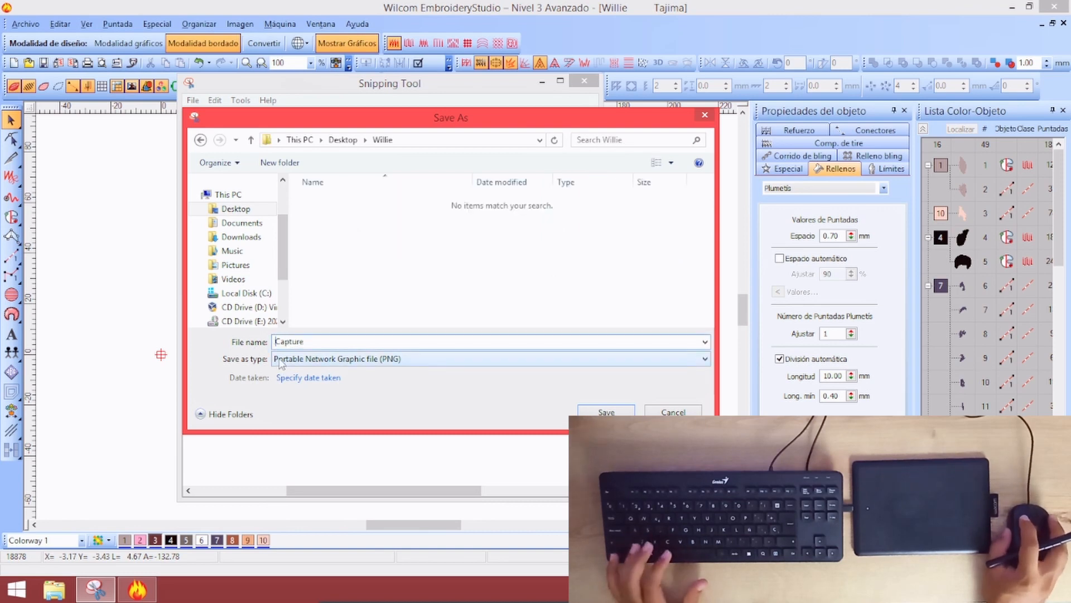
text(Willie)
key(Return)
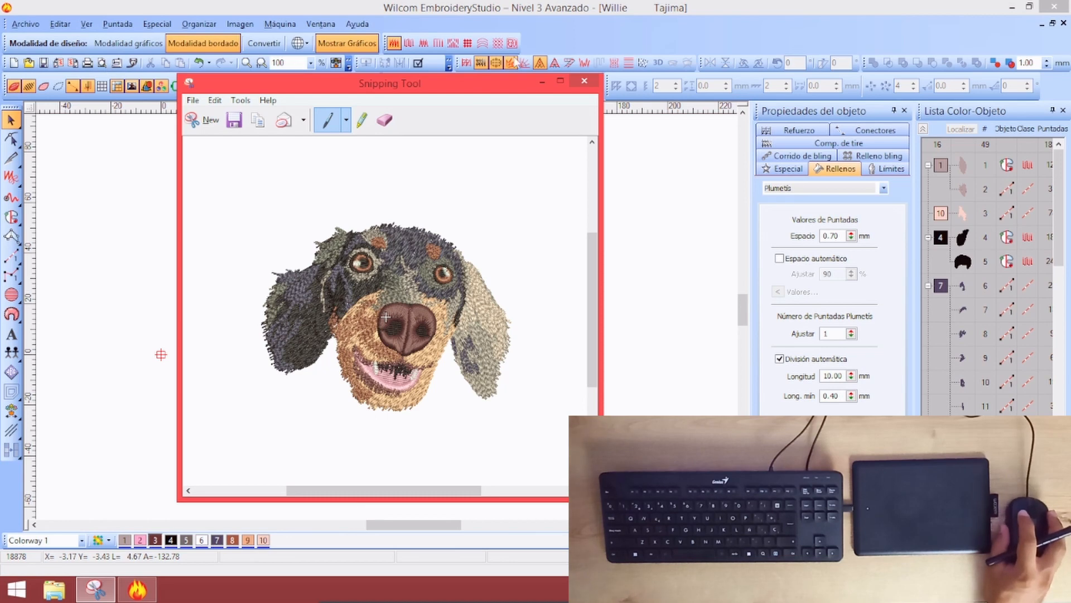
click(544, 84)
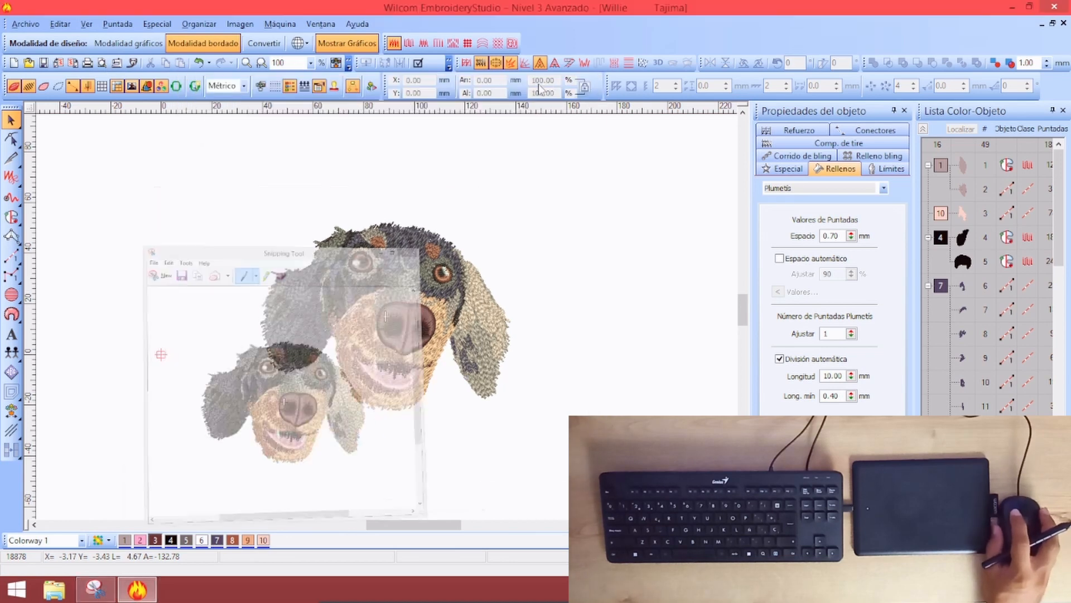
Open the print preview, zoom in twice, and snip the stop sequence colour list
click(103, 62)
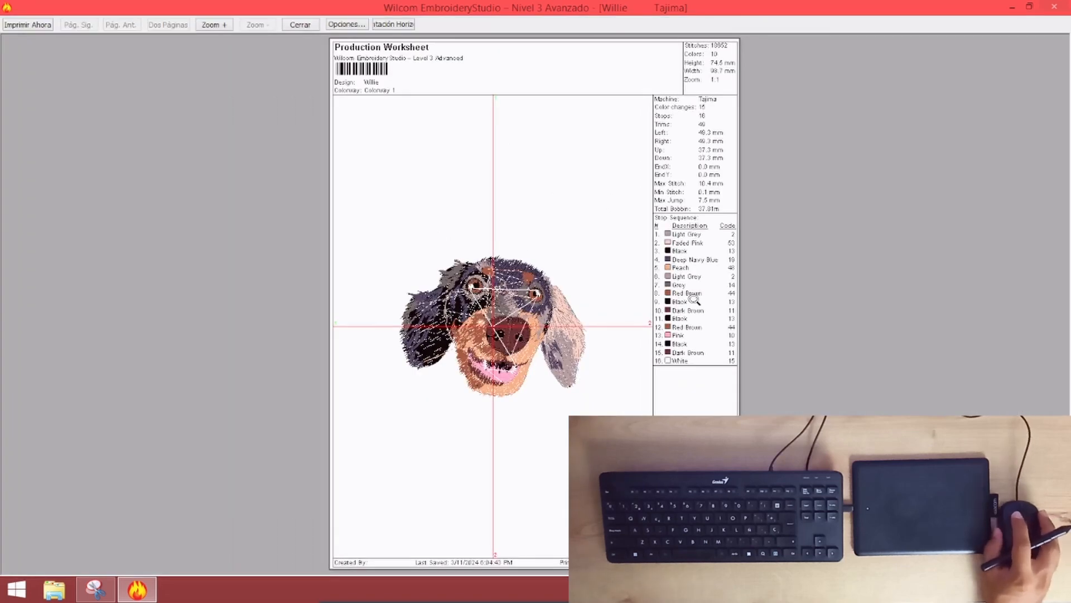
click(693, 299)
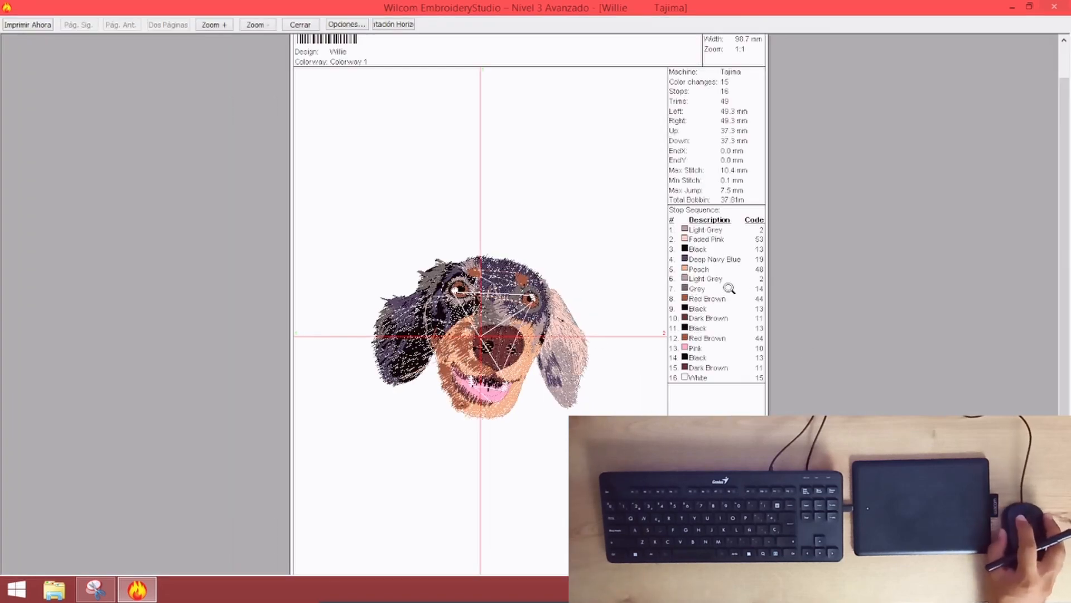
click(730, 288)
click(95, 589)
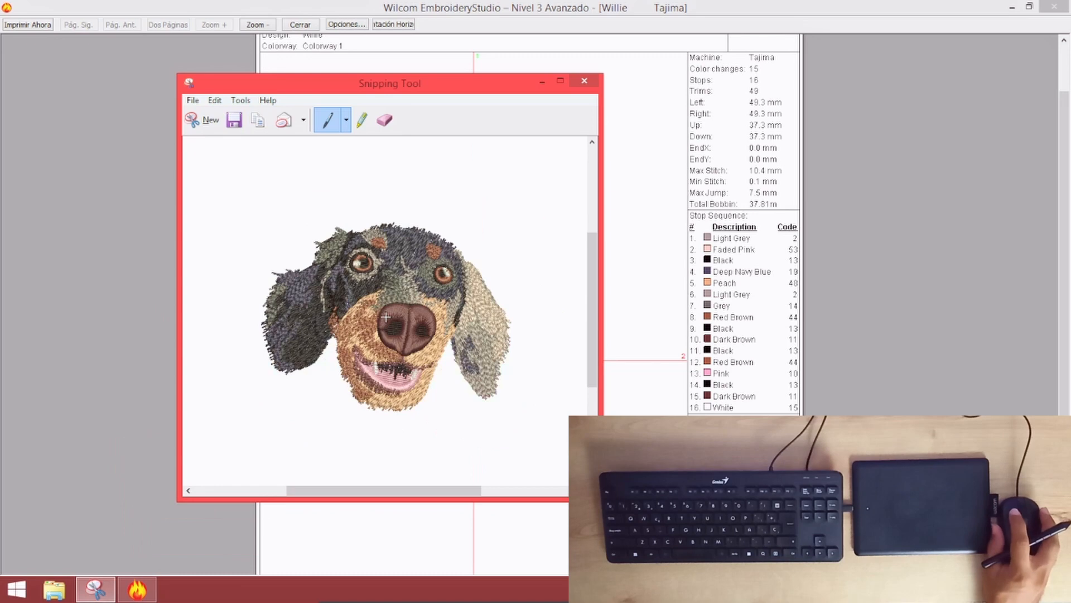
click(197, 119)
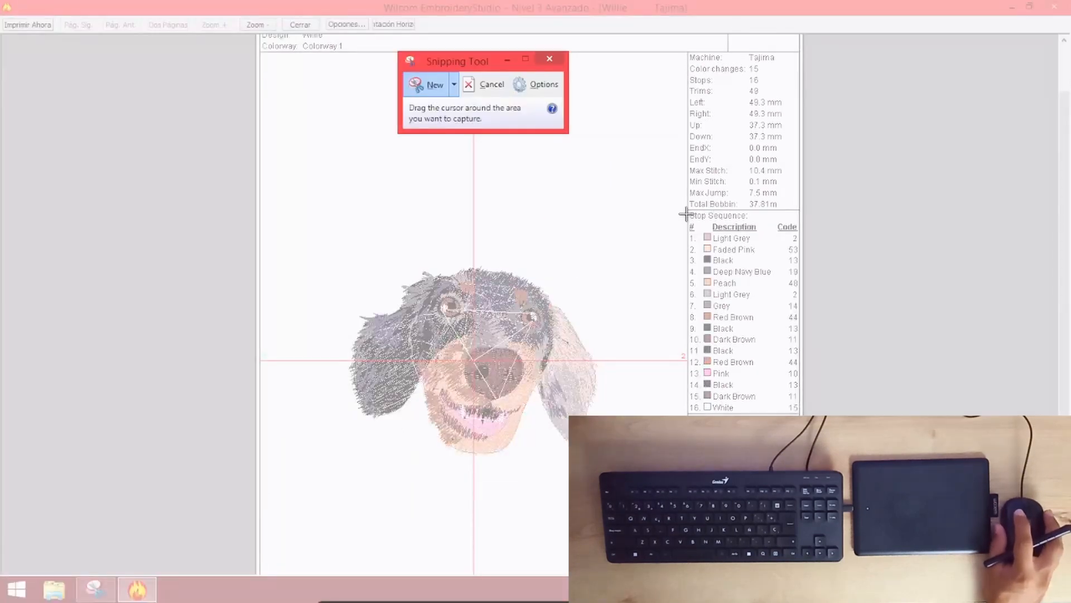
drag(691, 211, 775, 412)
Save the snip as the PNG 'Willie Color Sequence', then close Snipping Tool and the preview
click(682, 133)
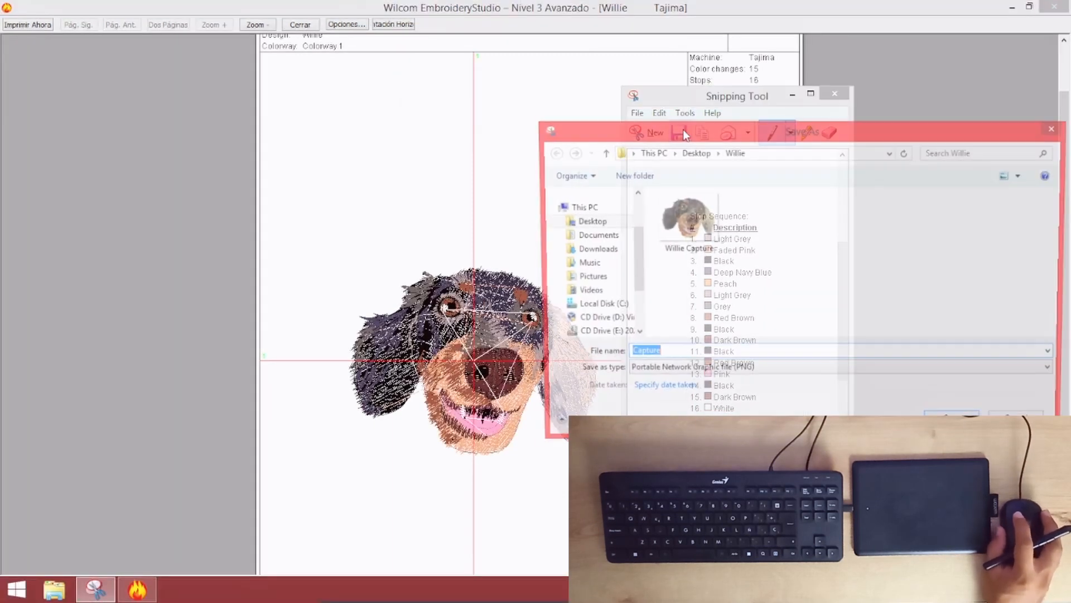
click(686, 218)
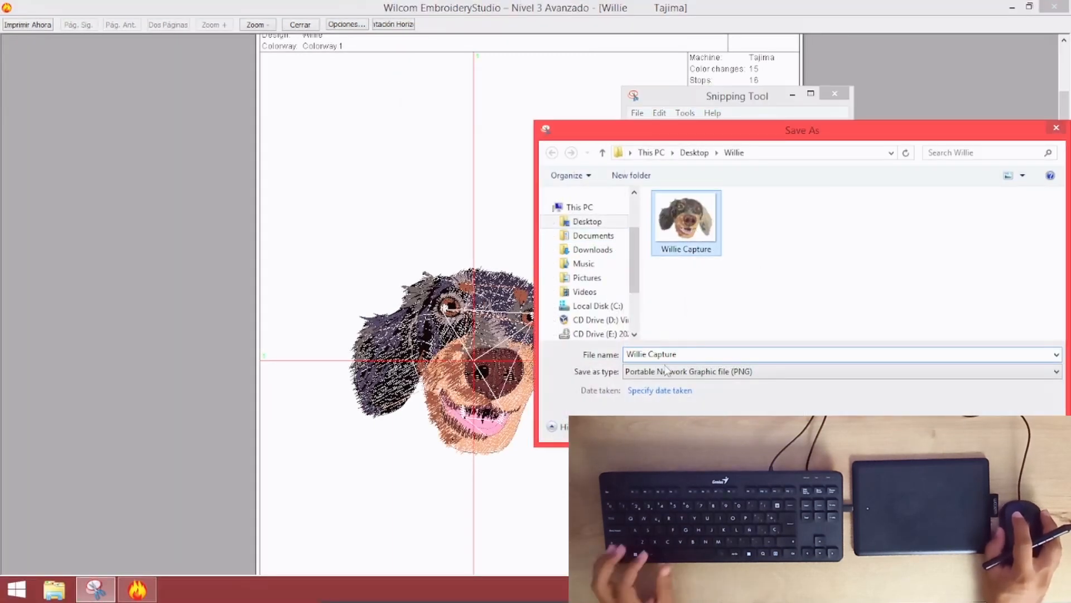
drag(654, 354, 699, 354)
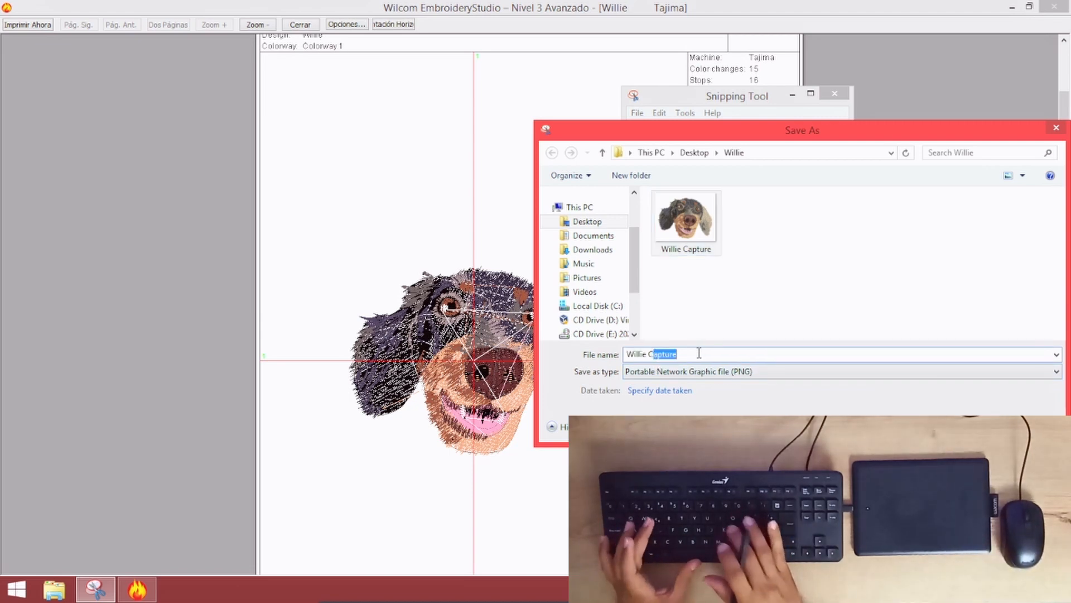
text(olor)
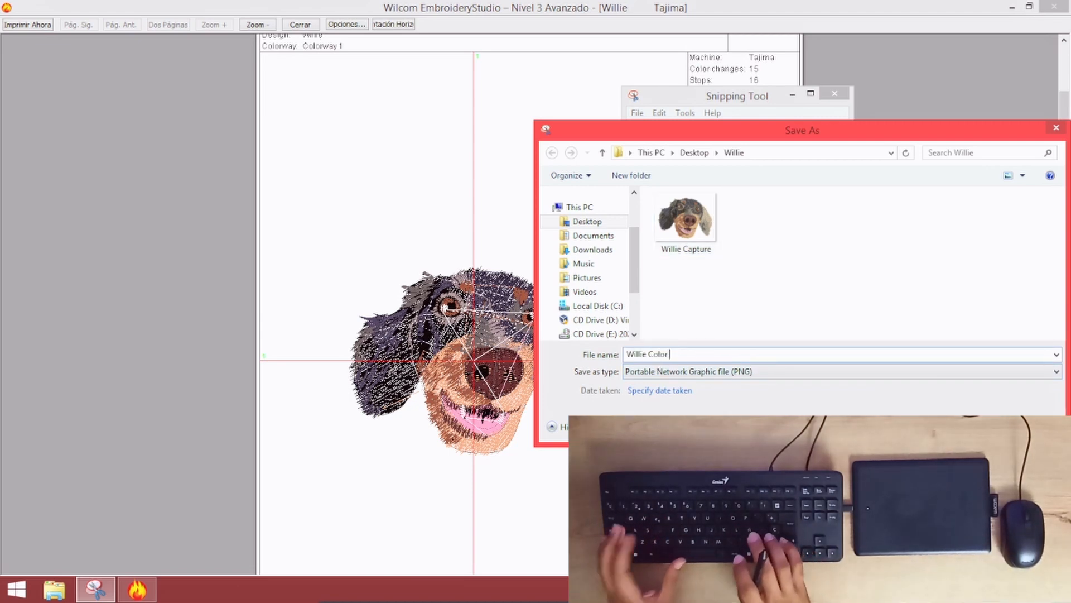
text( Sequ)
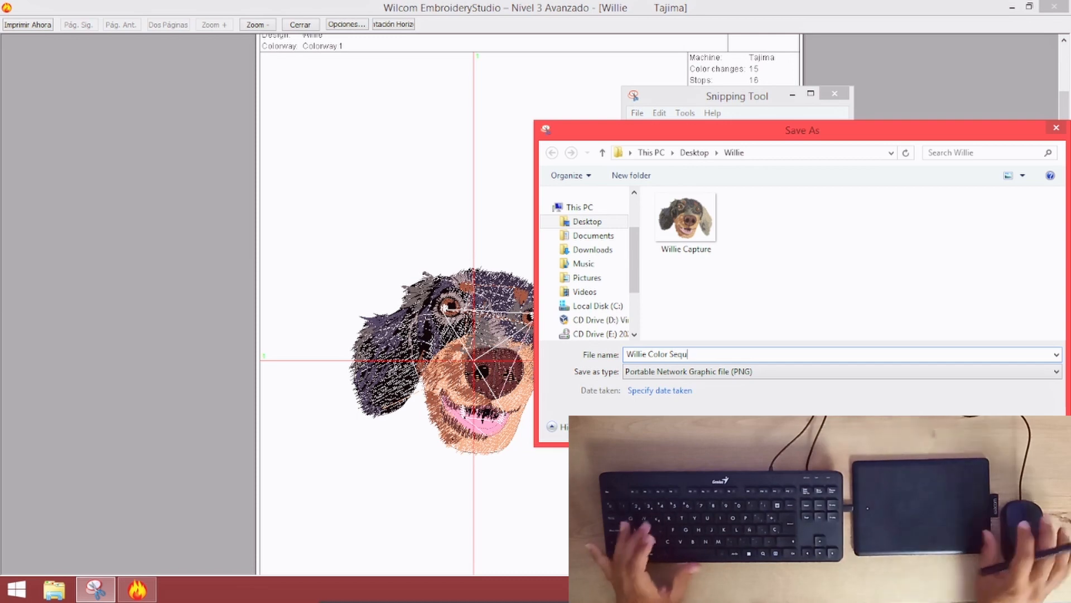
text(ence)
key(Return)
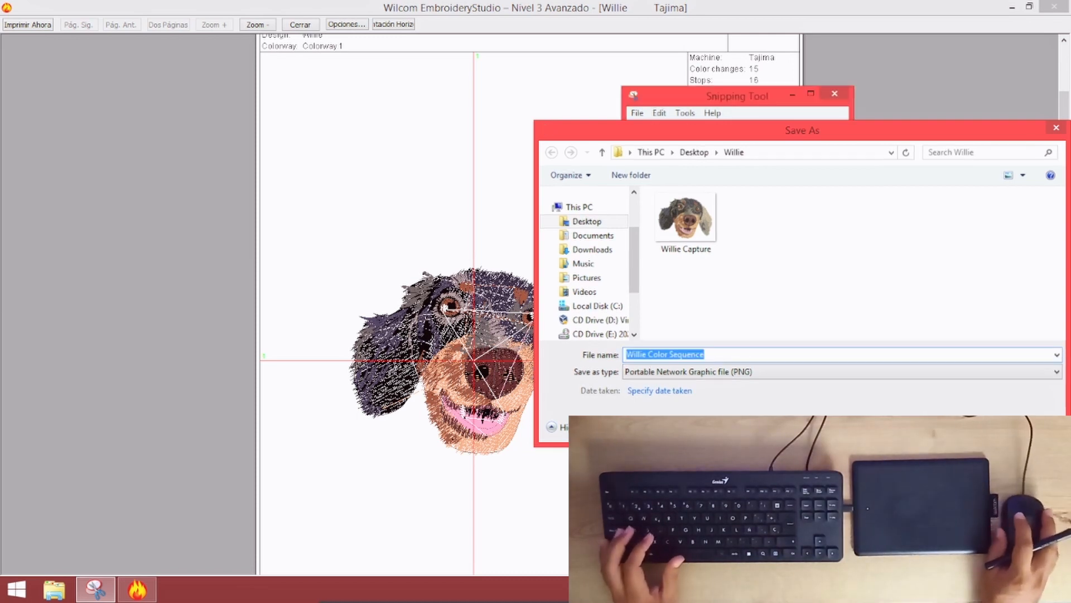
click(835, 94)
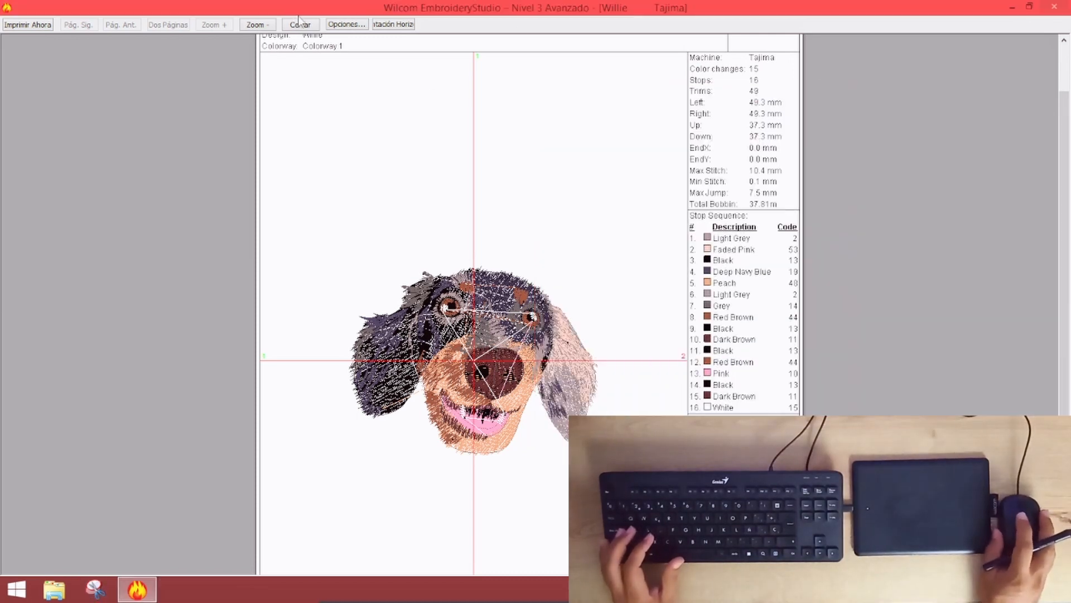
click(312, 25)
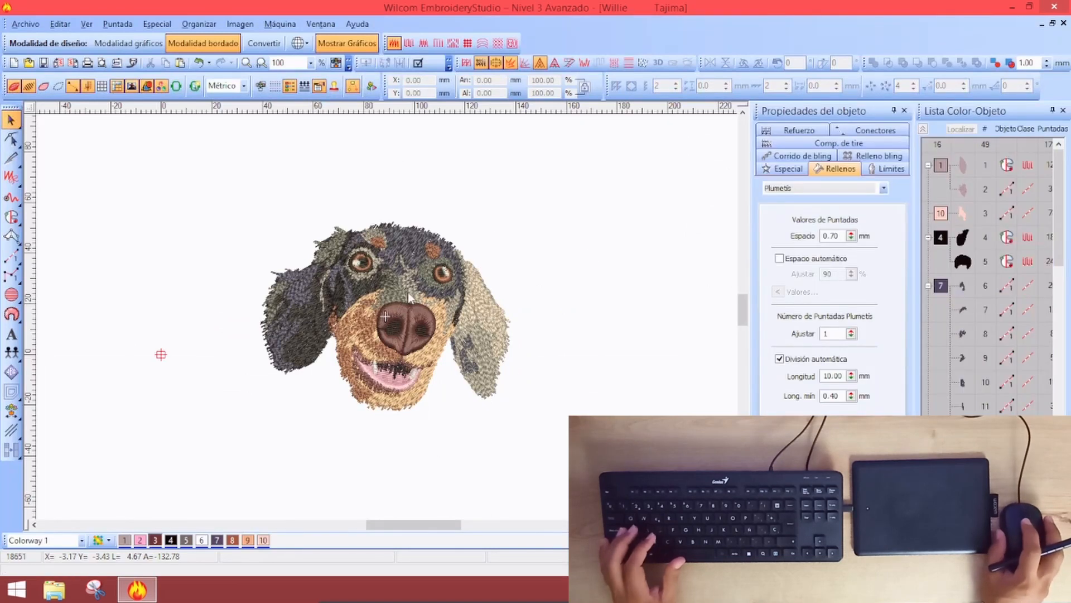